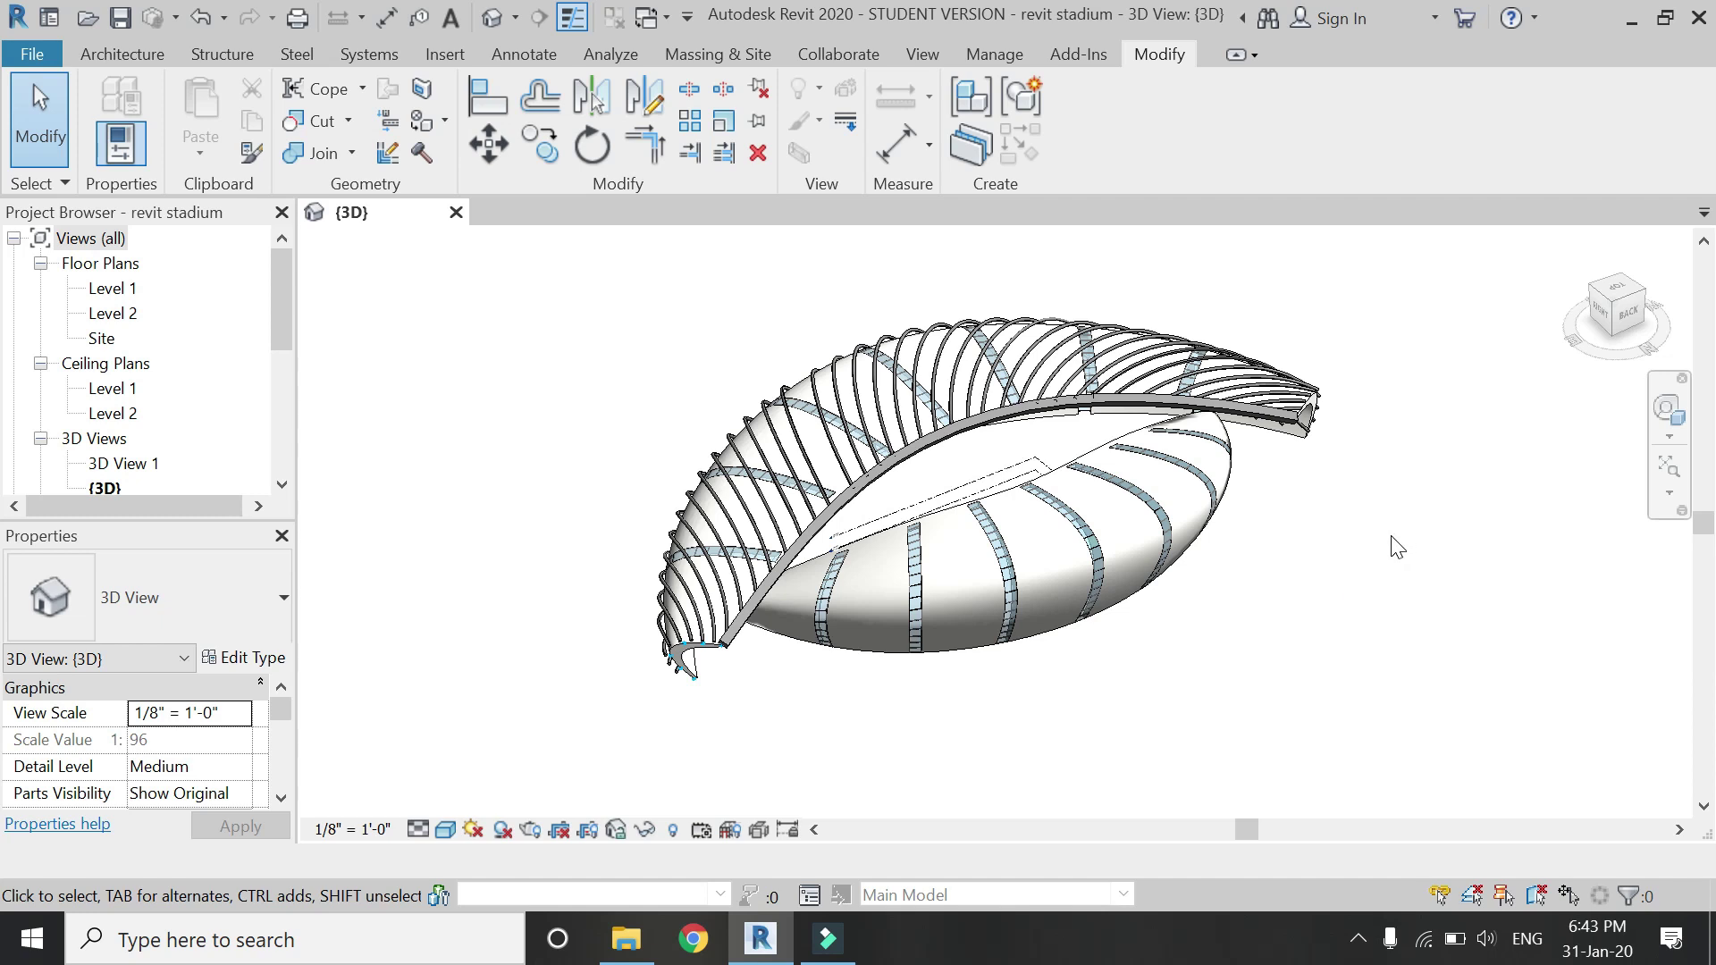
Open the stadium mass for in-place editing.
scroll(1397, 547, "up", 2)
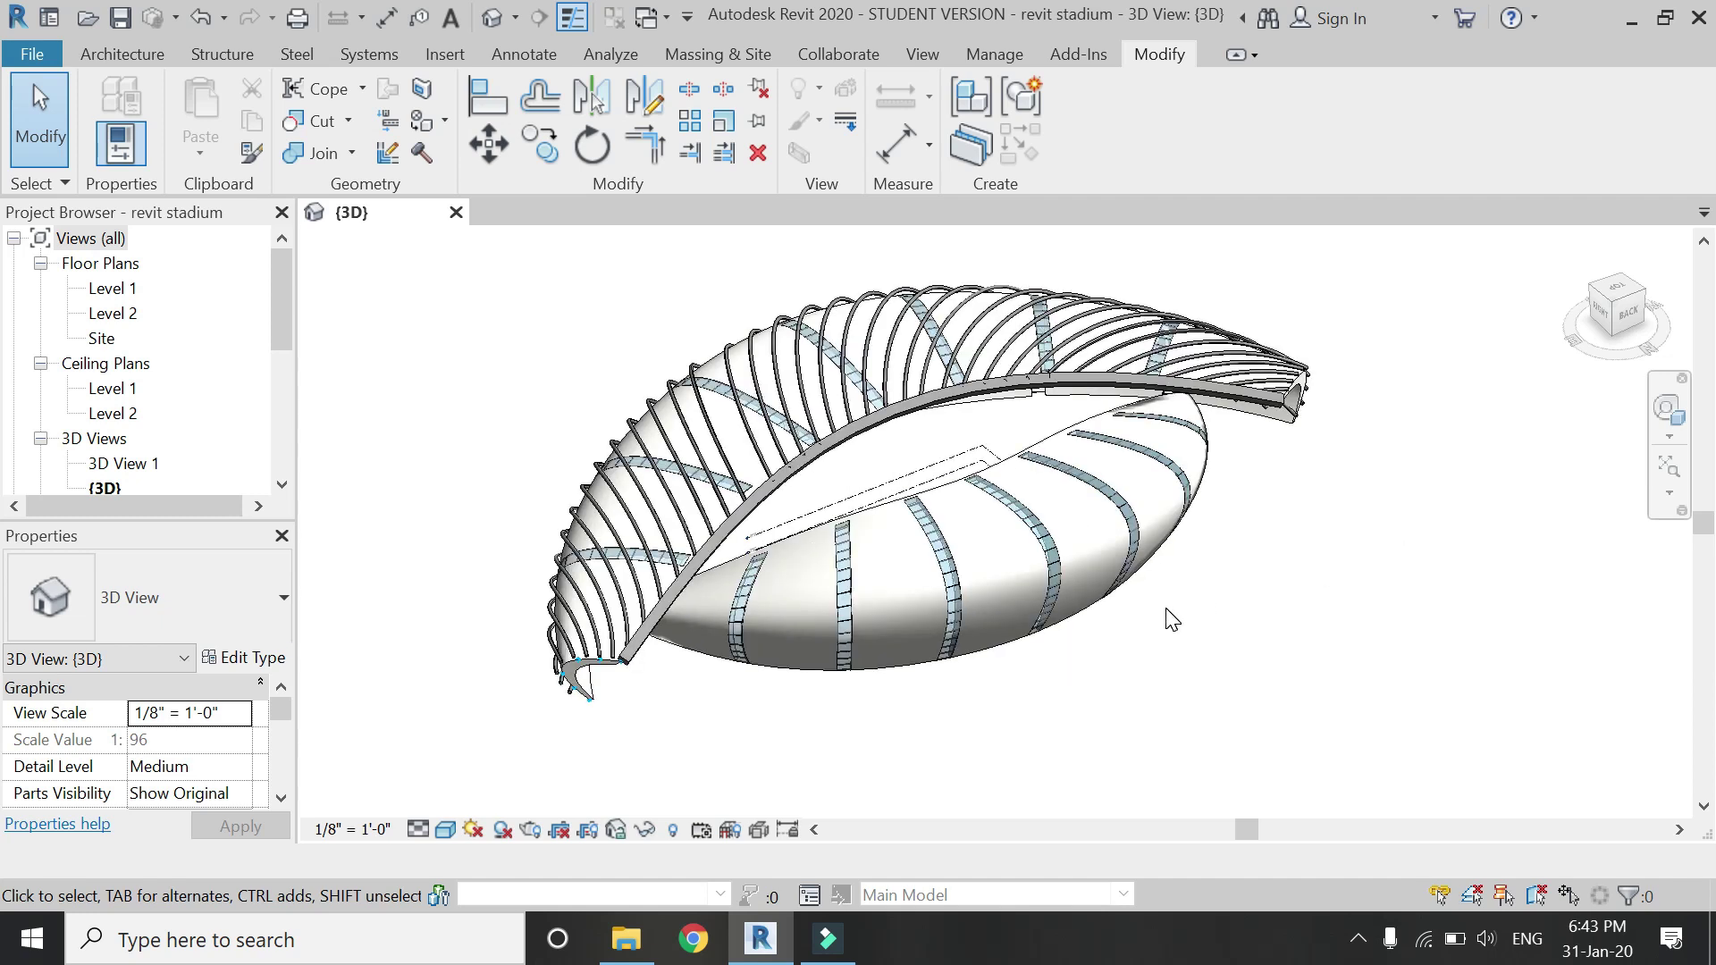
left_click(1114, 529)
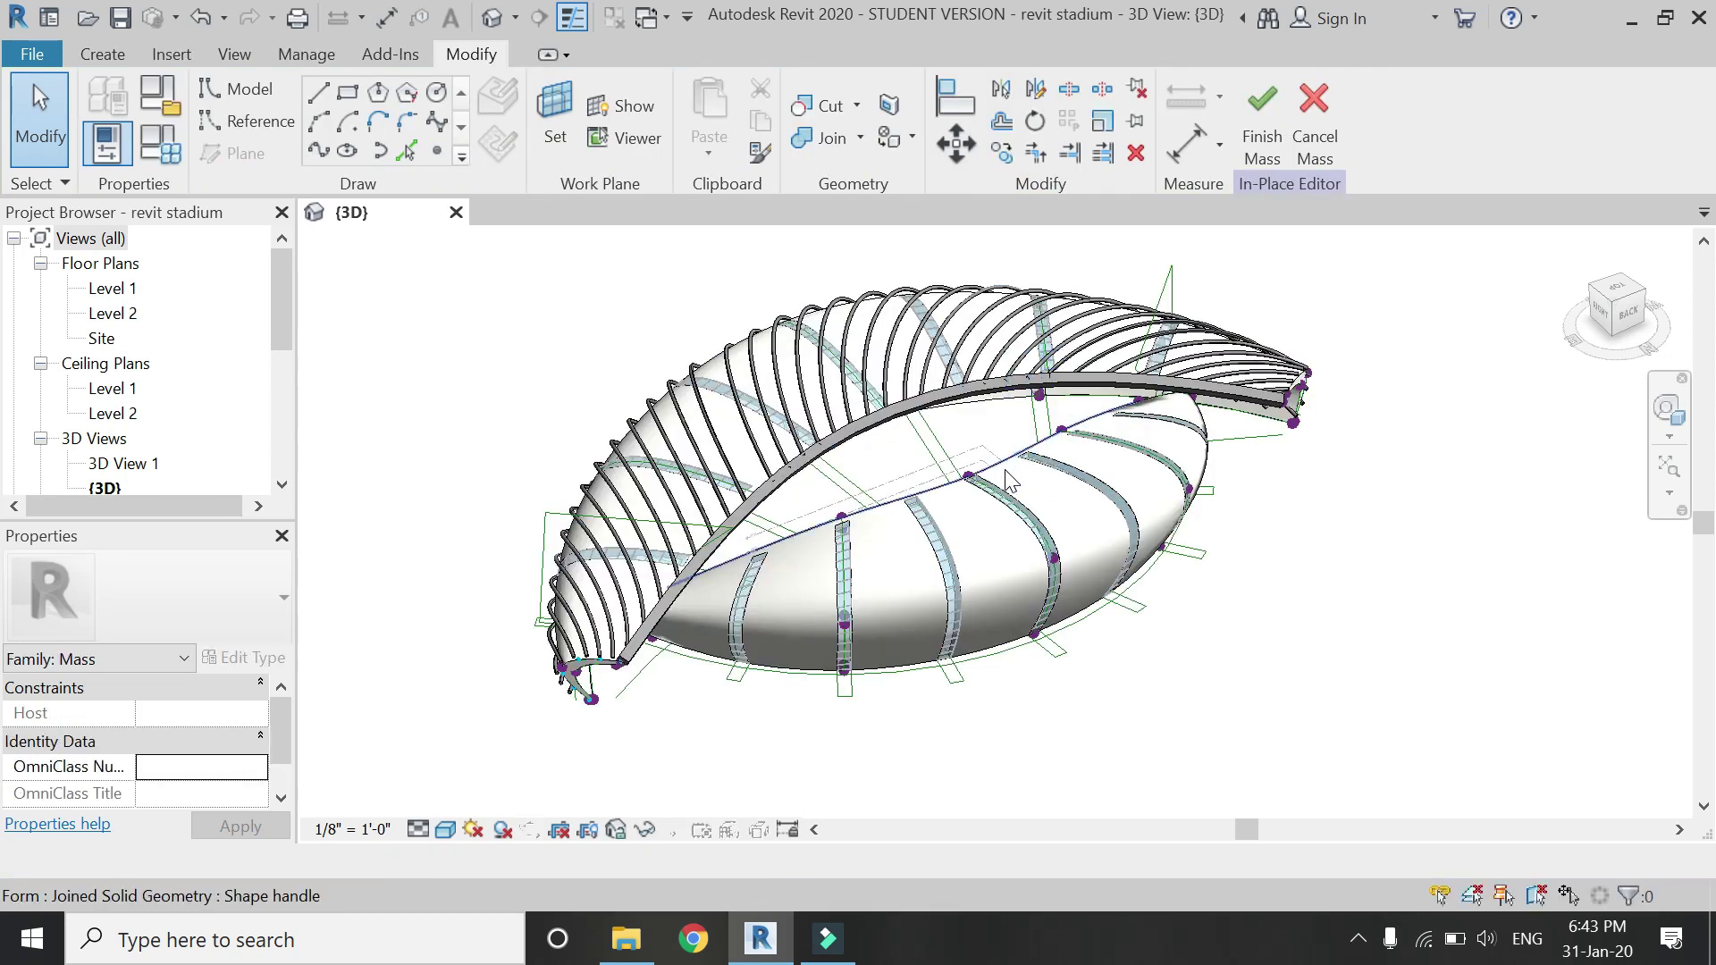
left_click(1087, 611)
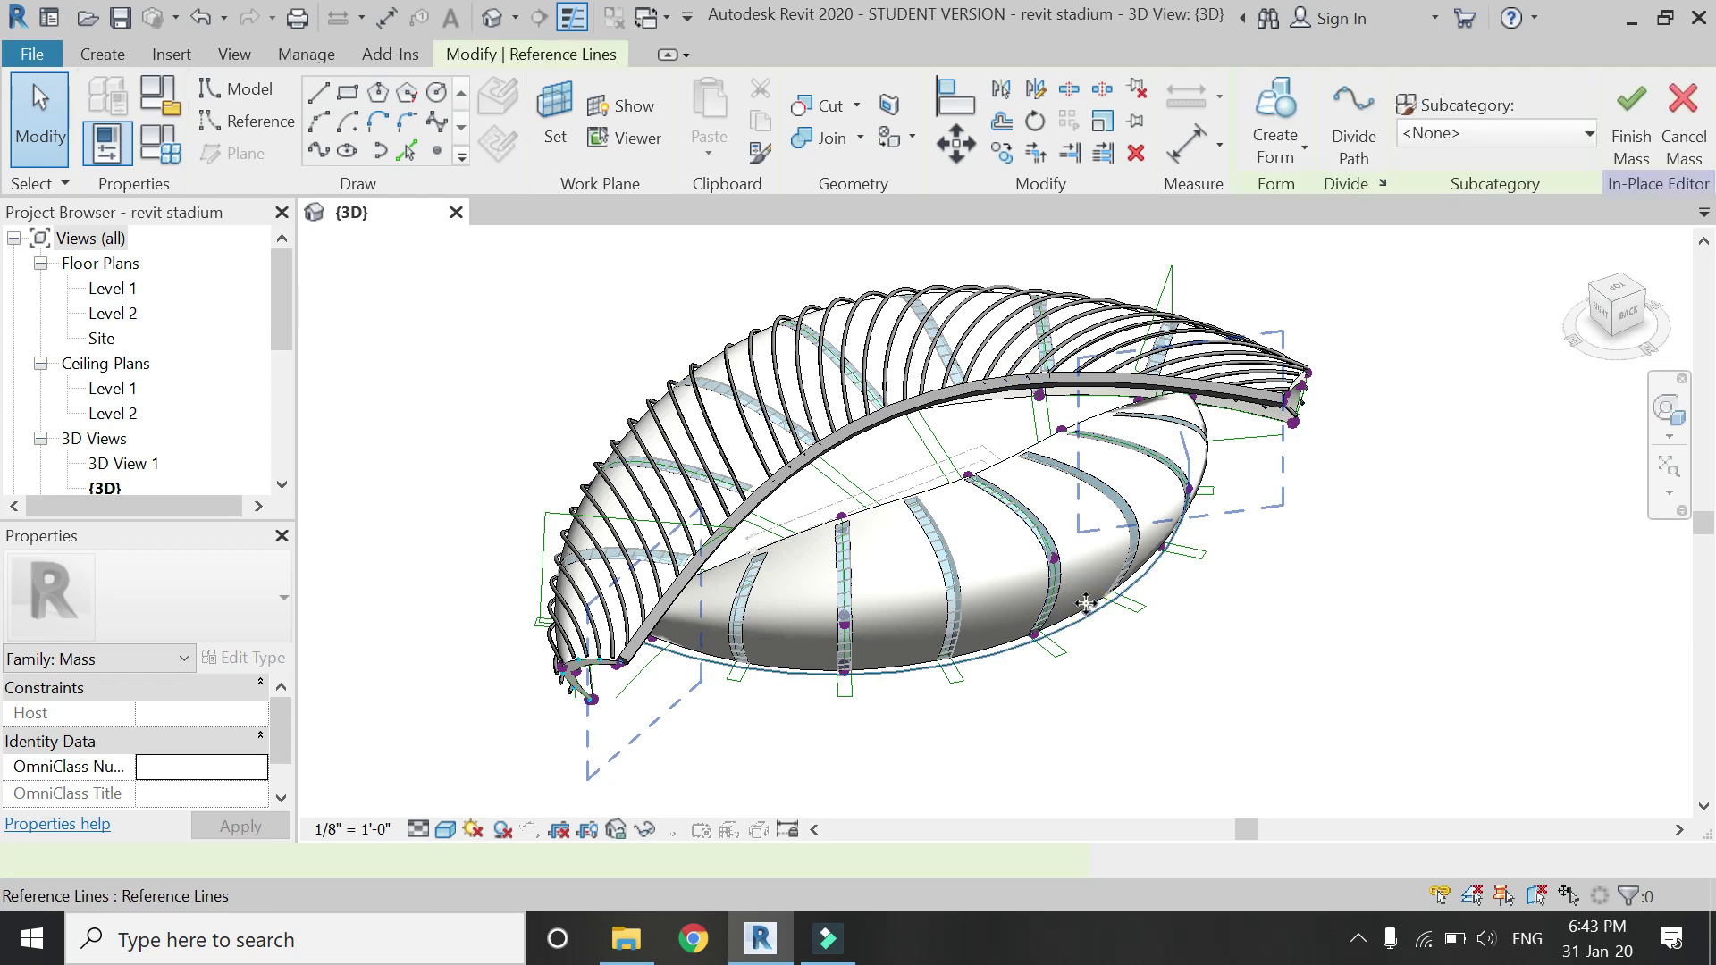
left_click(1135, 693)
scroll(1084, 501, "up", 2)
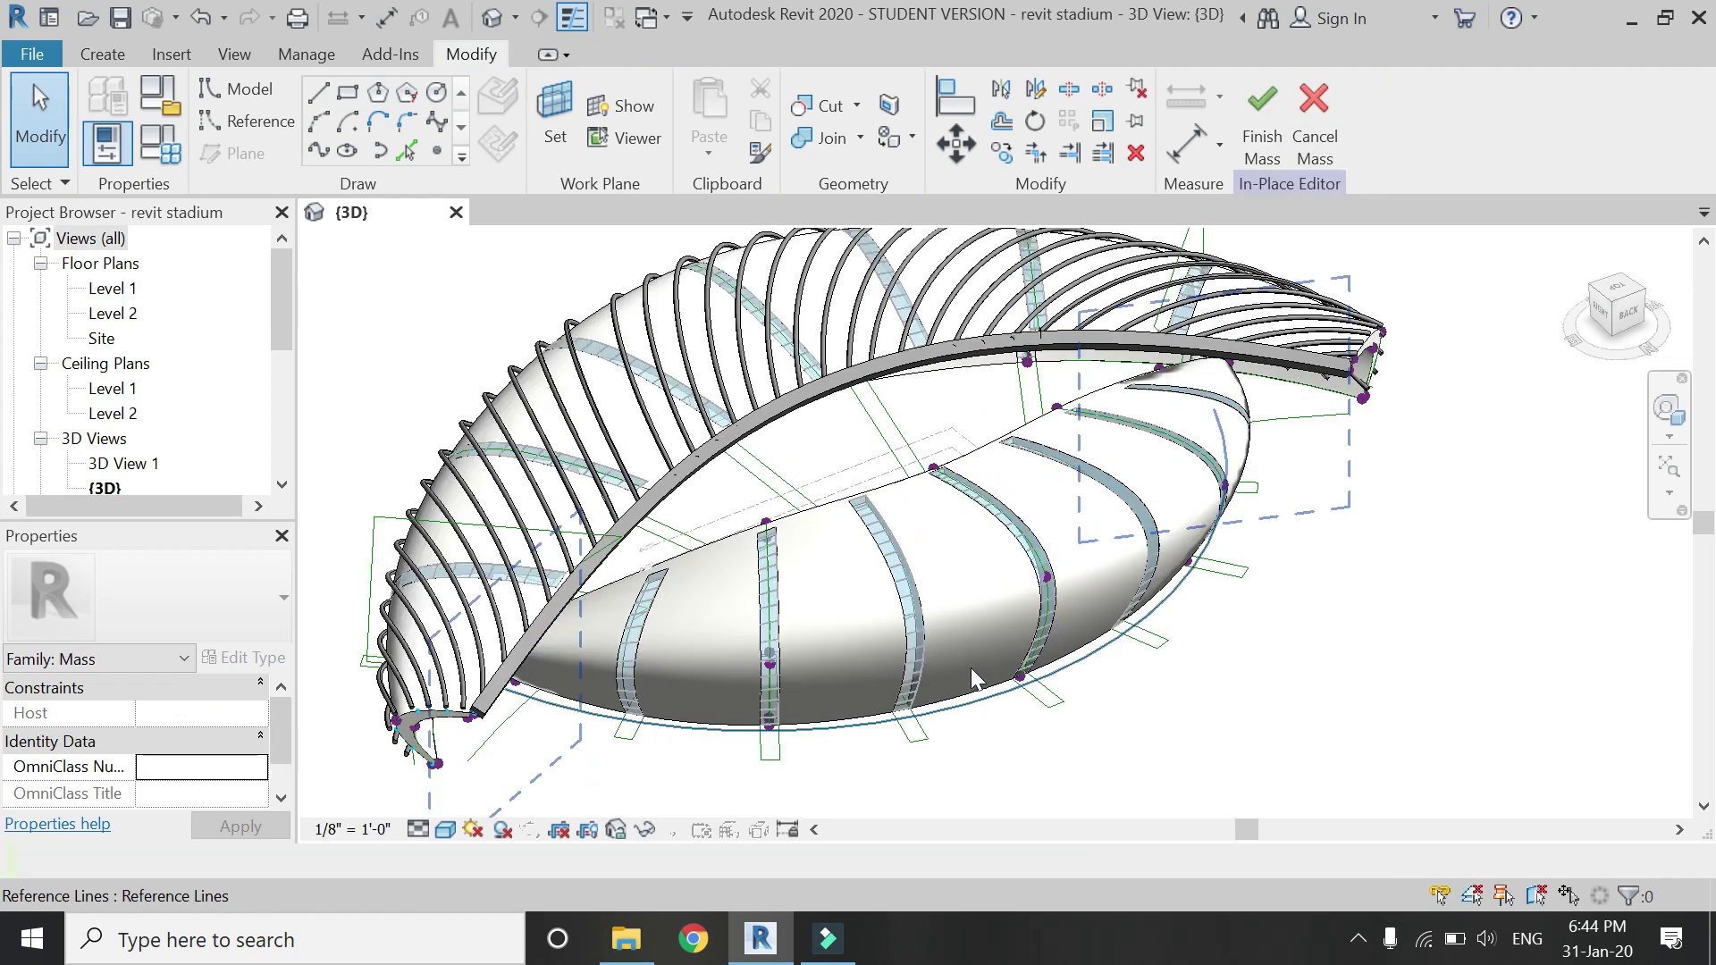
Divide the surface of the smooth curved shell form opposite the ribbed roof and display its UV grid.
left_click(1255, 404)
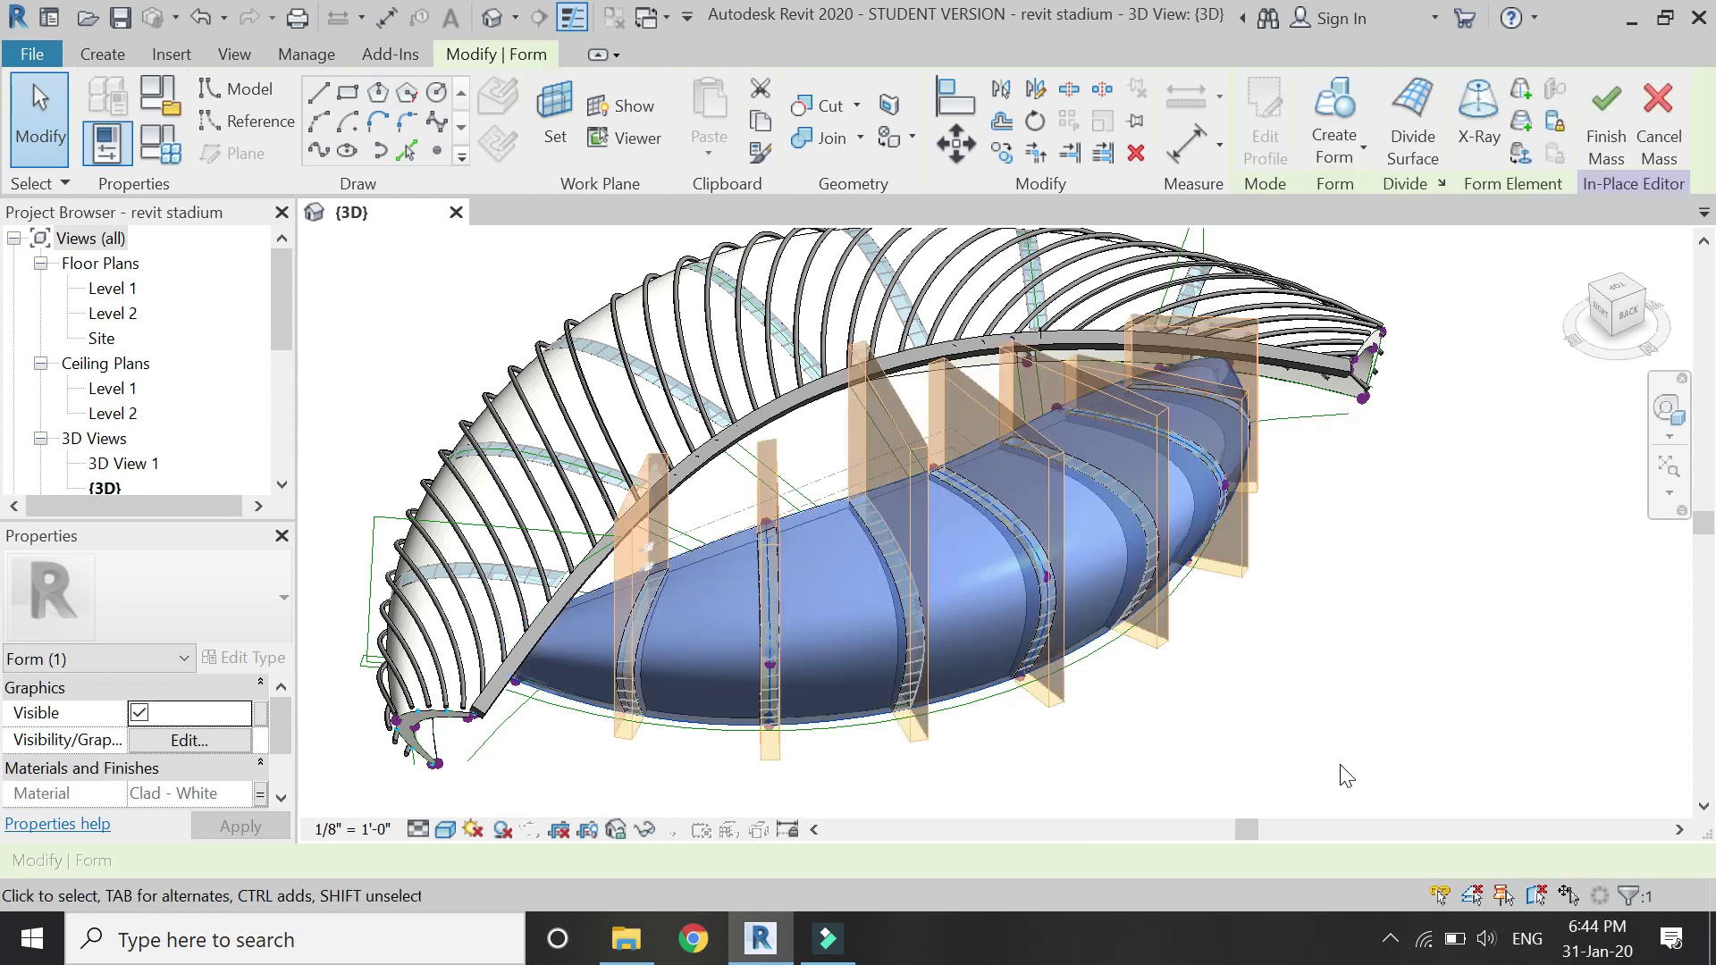
left_click(1419, 148)
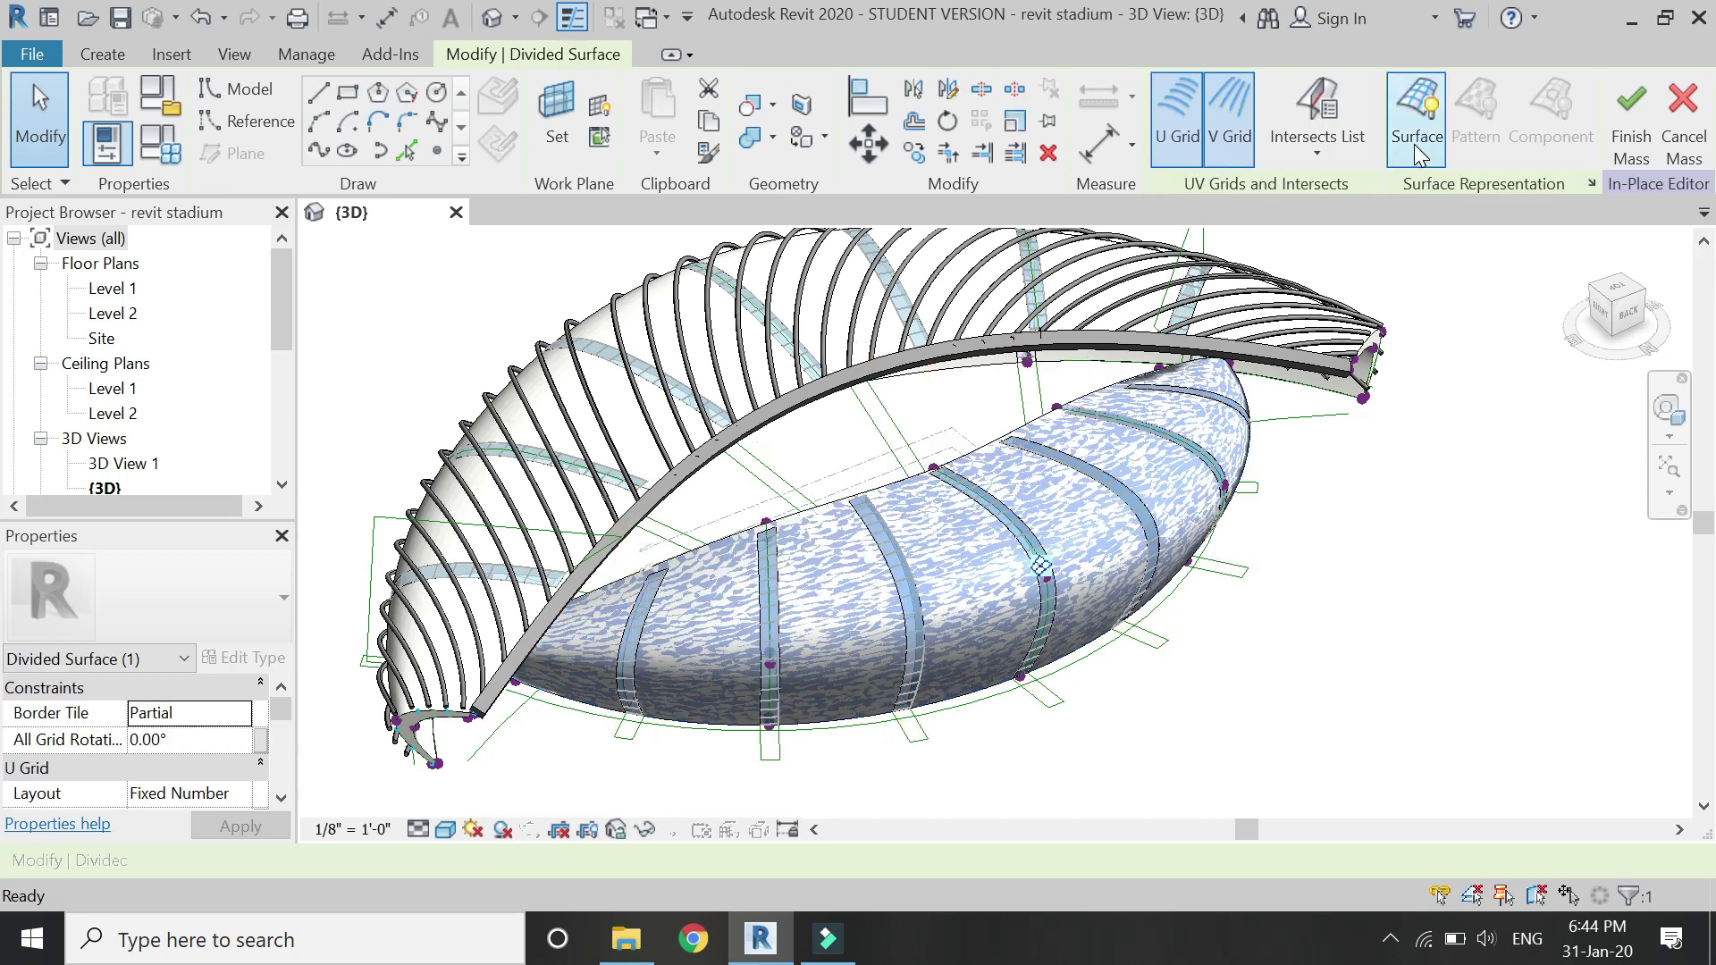
left_click(1419, 150)
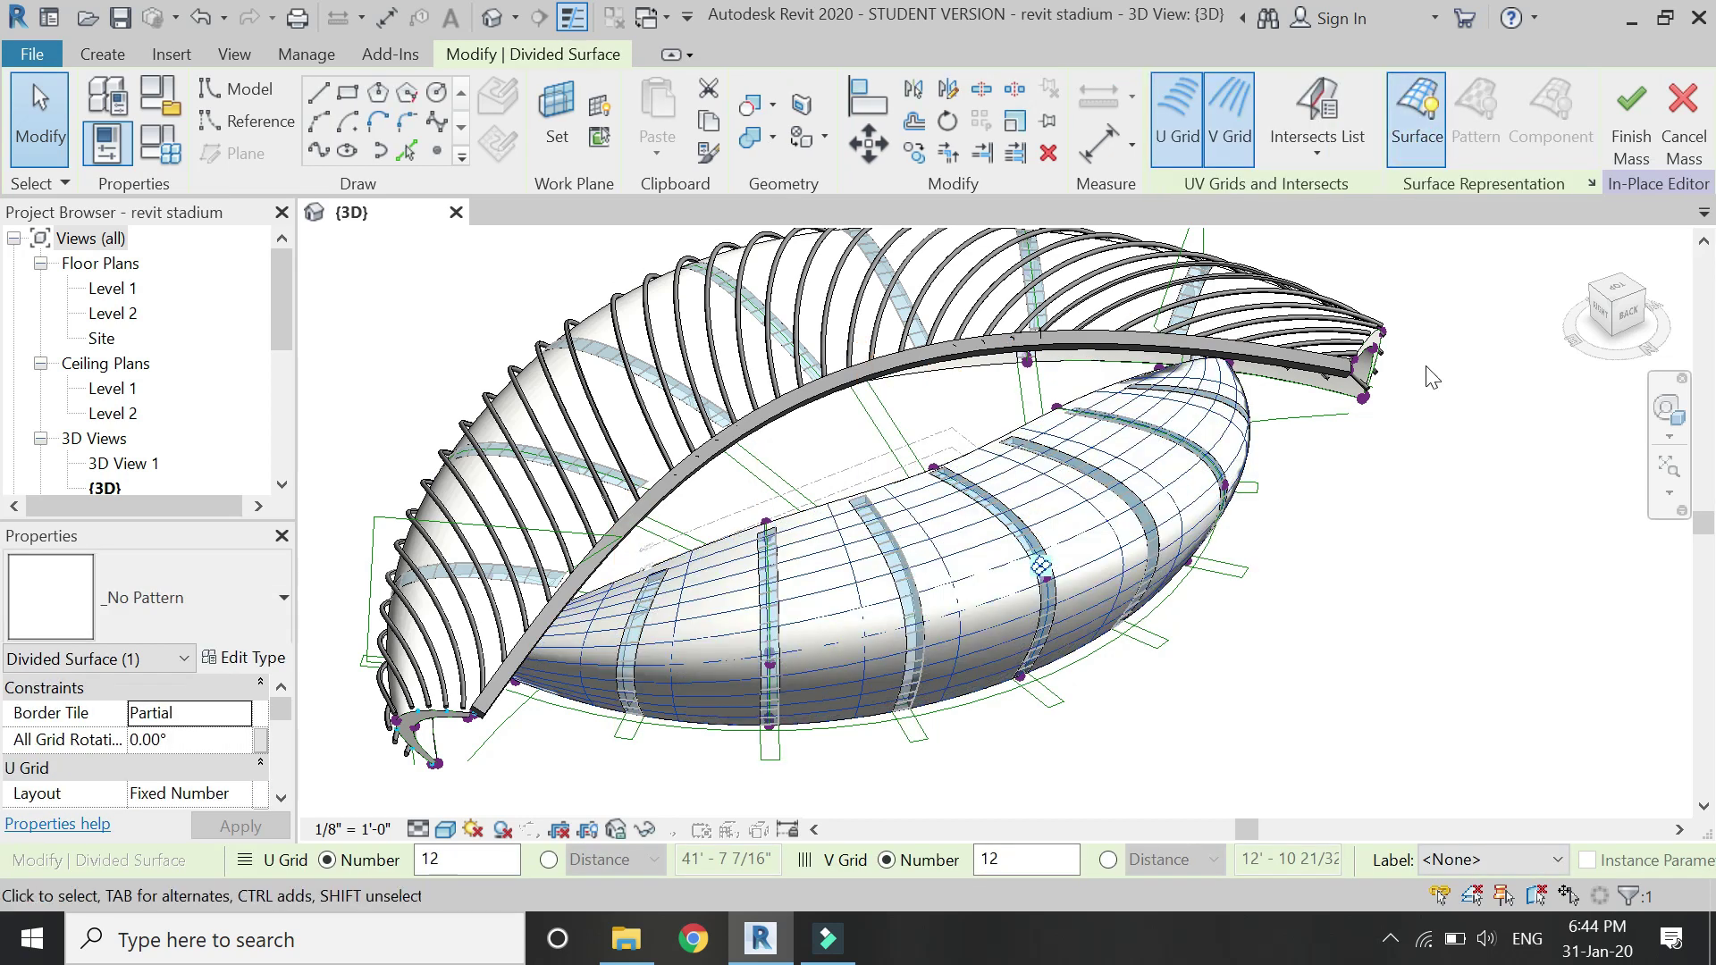
Apply the Rhomboid pattern to the divided shell surface.
left_click(170, 616)
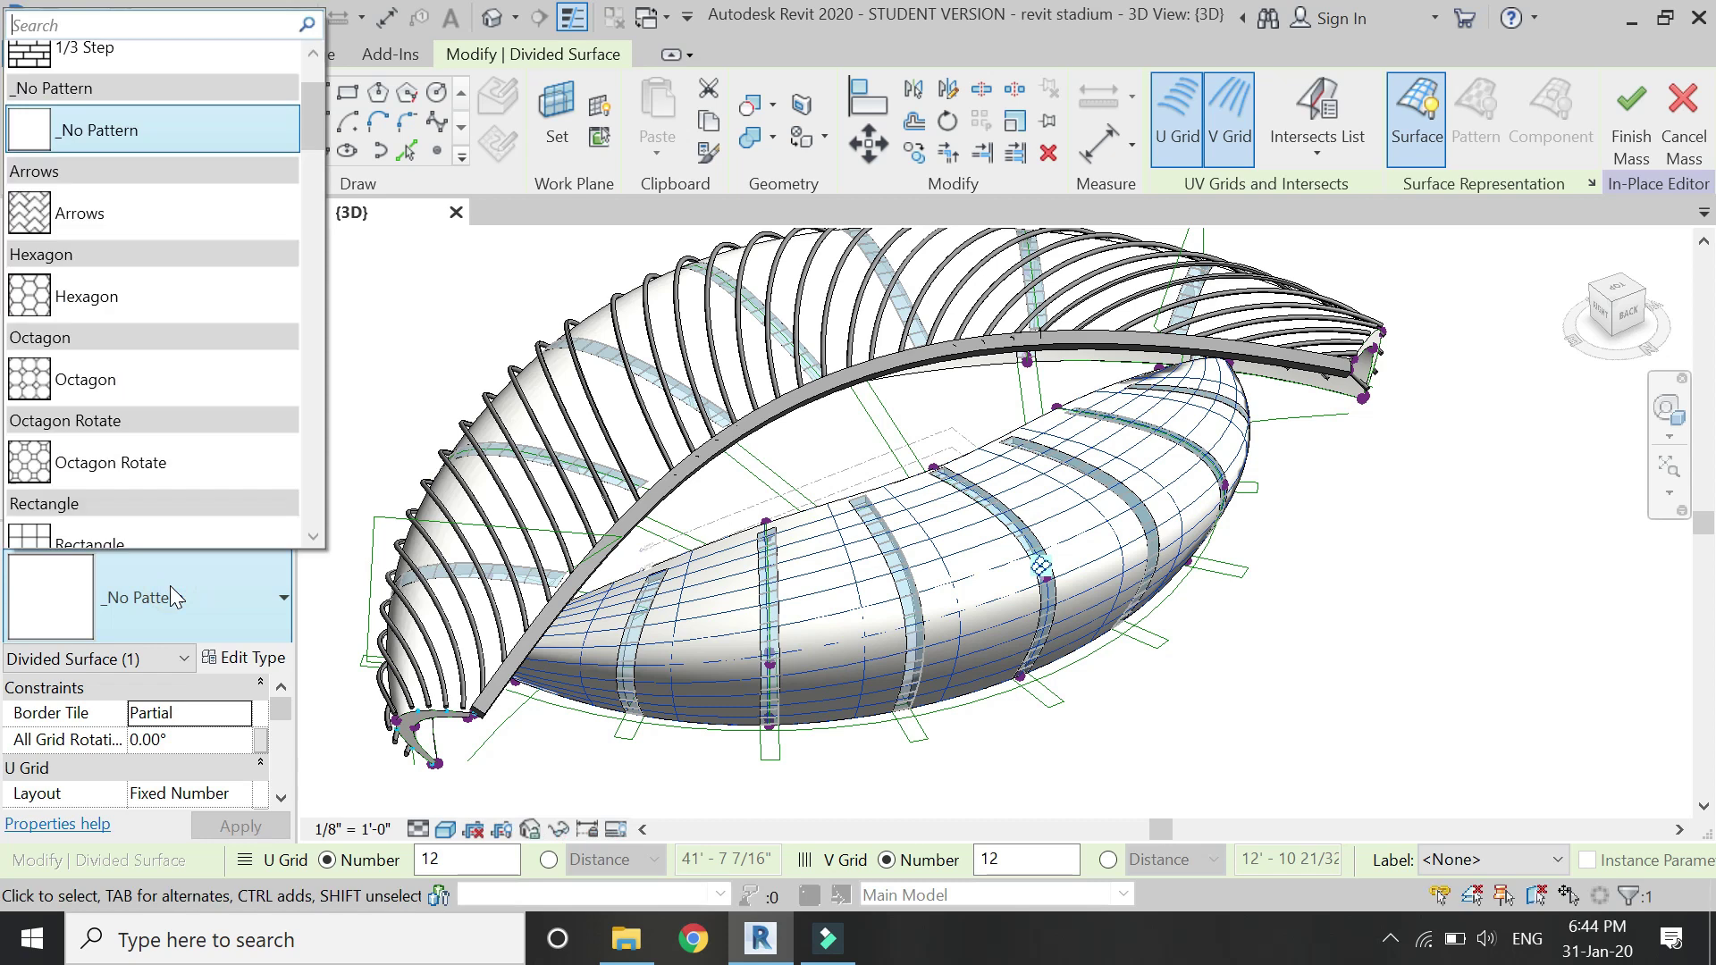
scroll(199, 284, "down", 1)
scroll(197, 273, "down", 2)
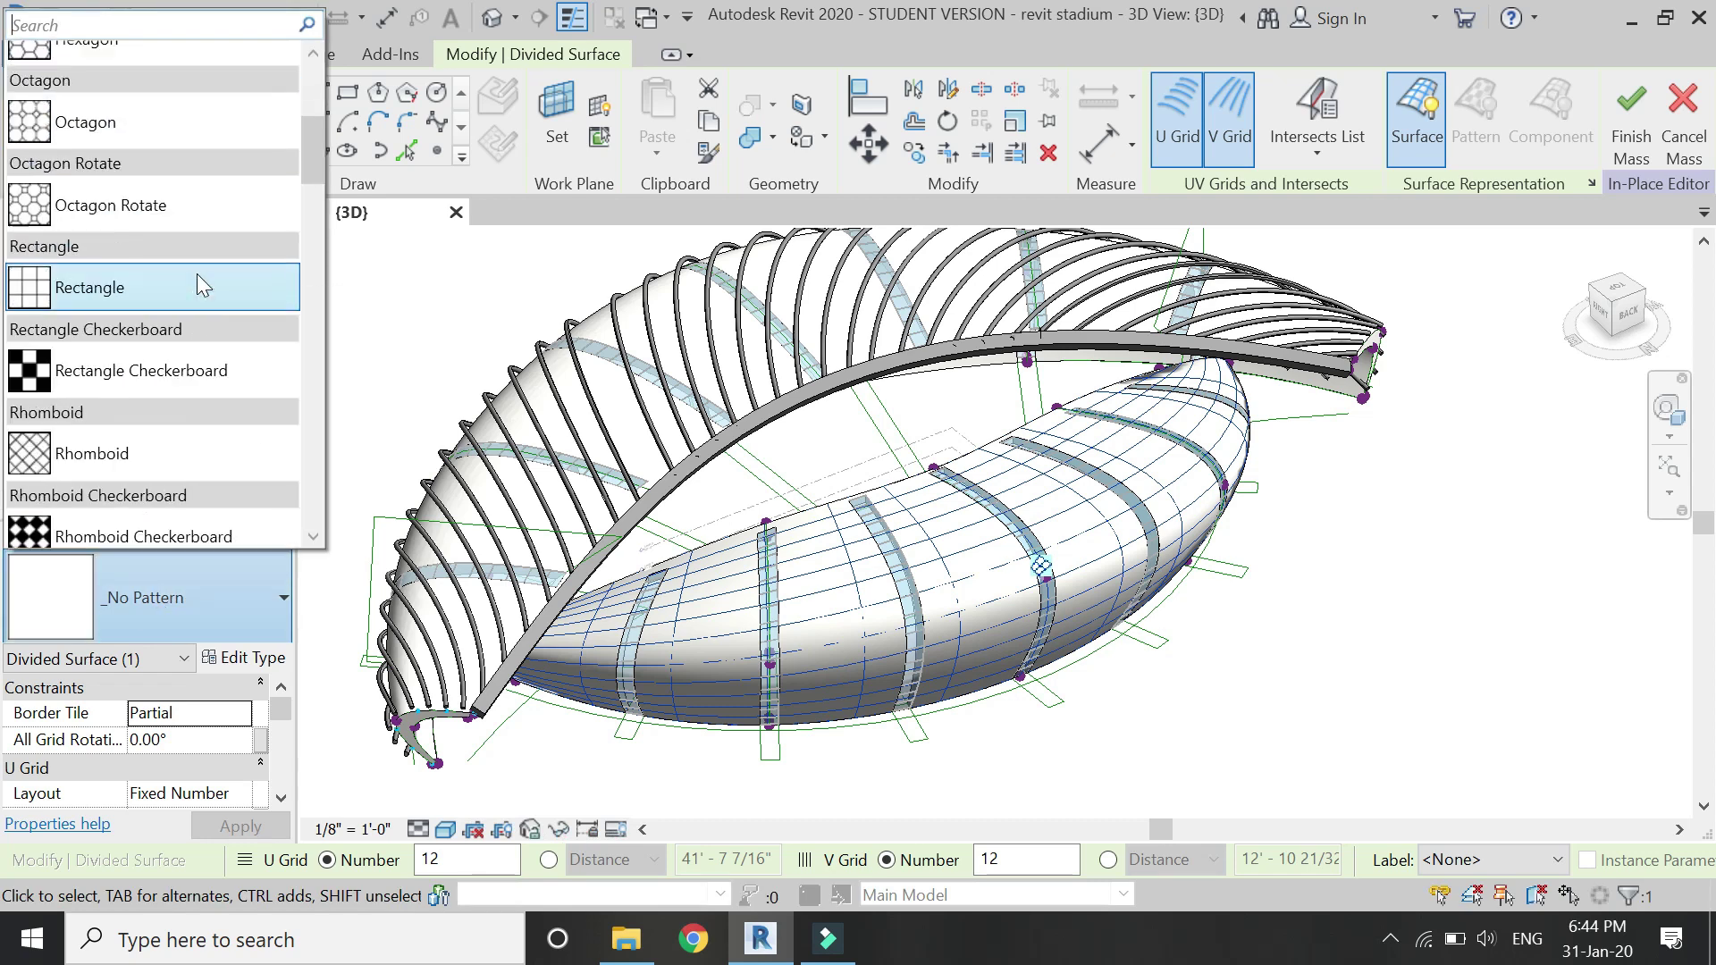
left_click(173, 453)
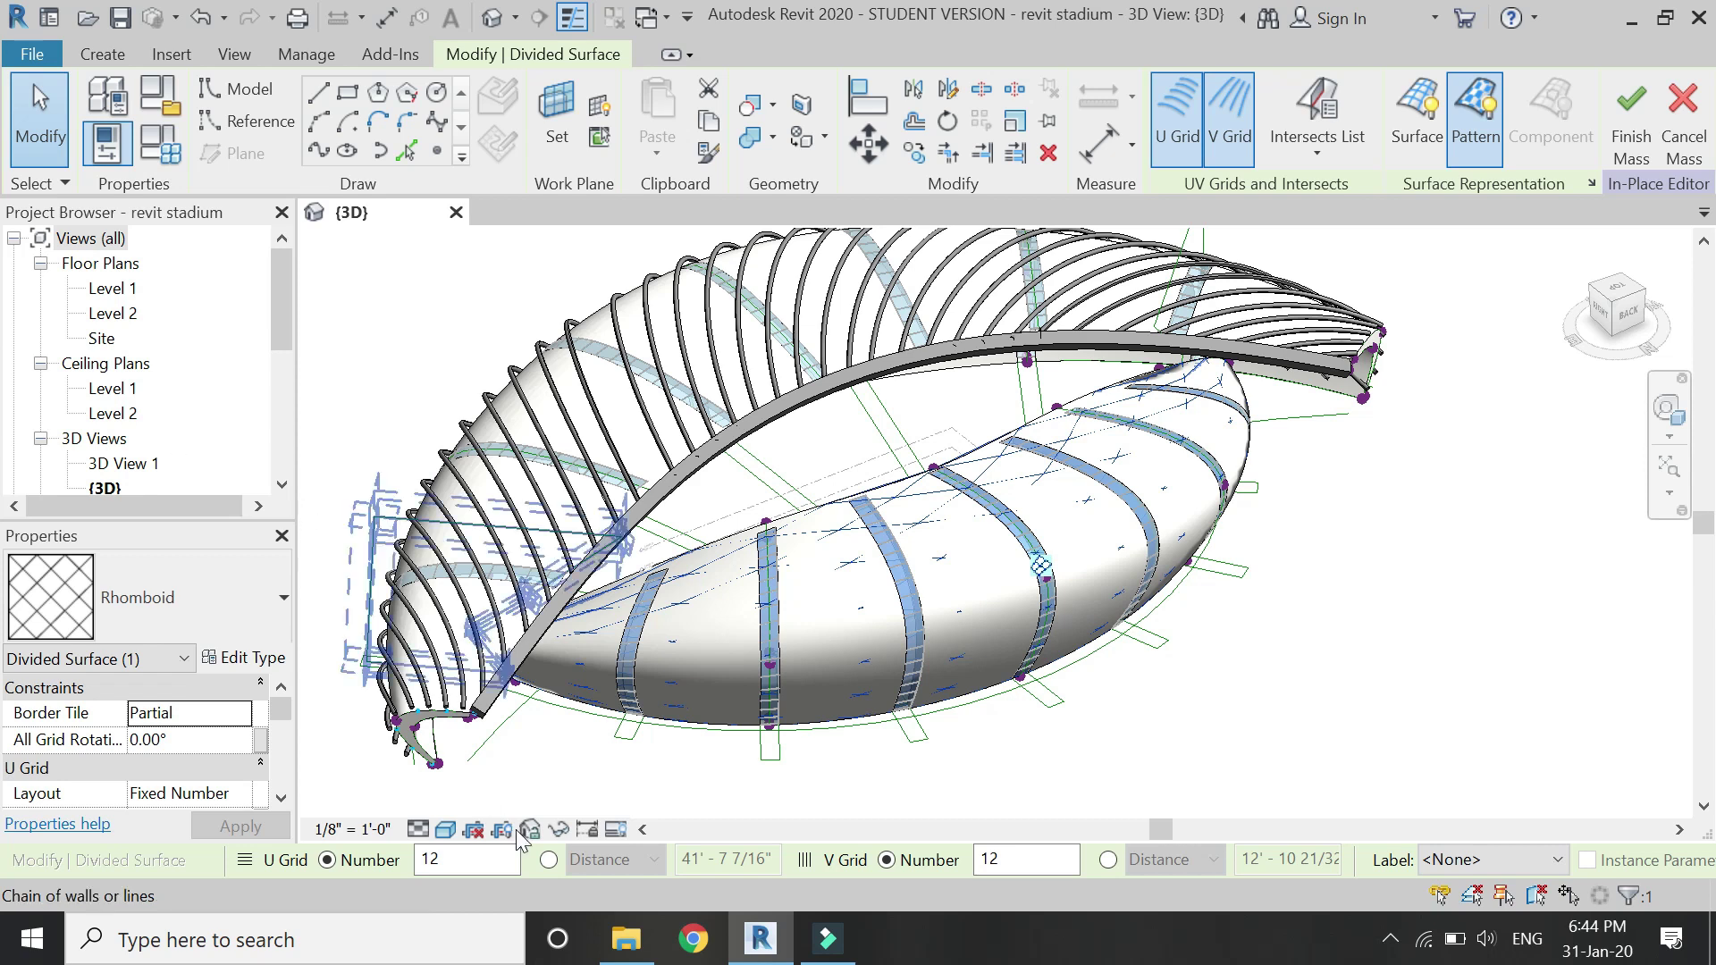
Set both the U grid and V grid of the divided surface to a fixed distance of 10'.
left_click(549, 860)
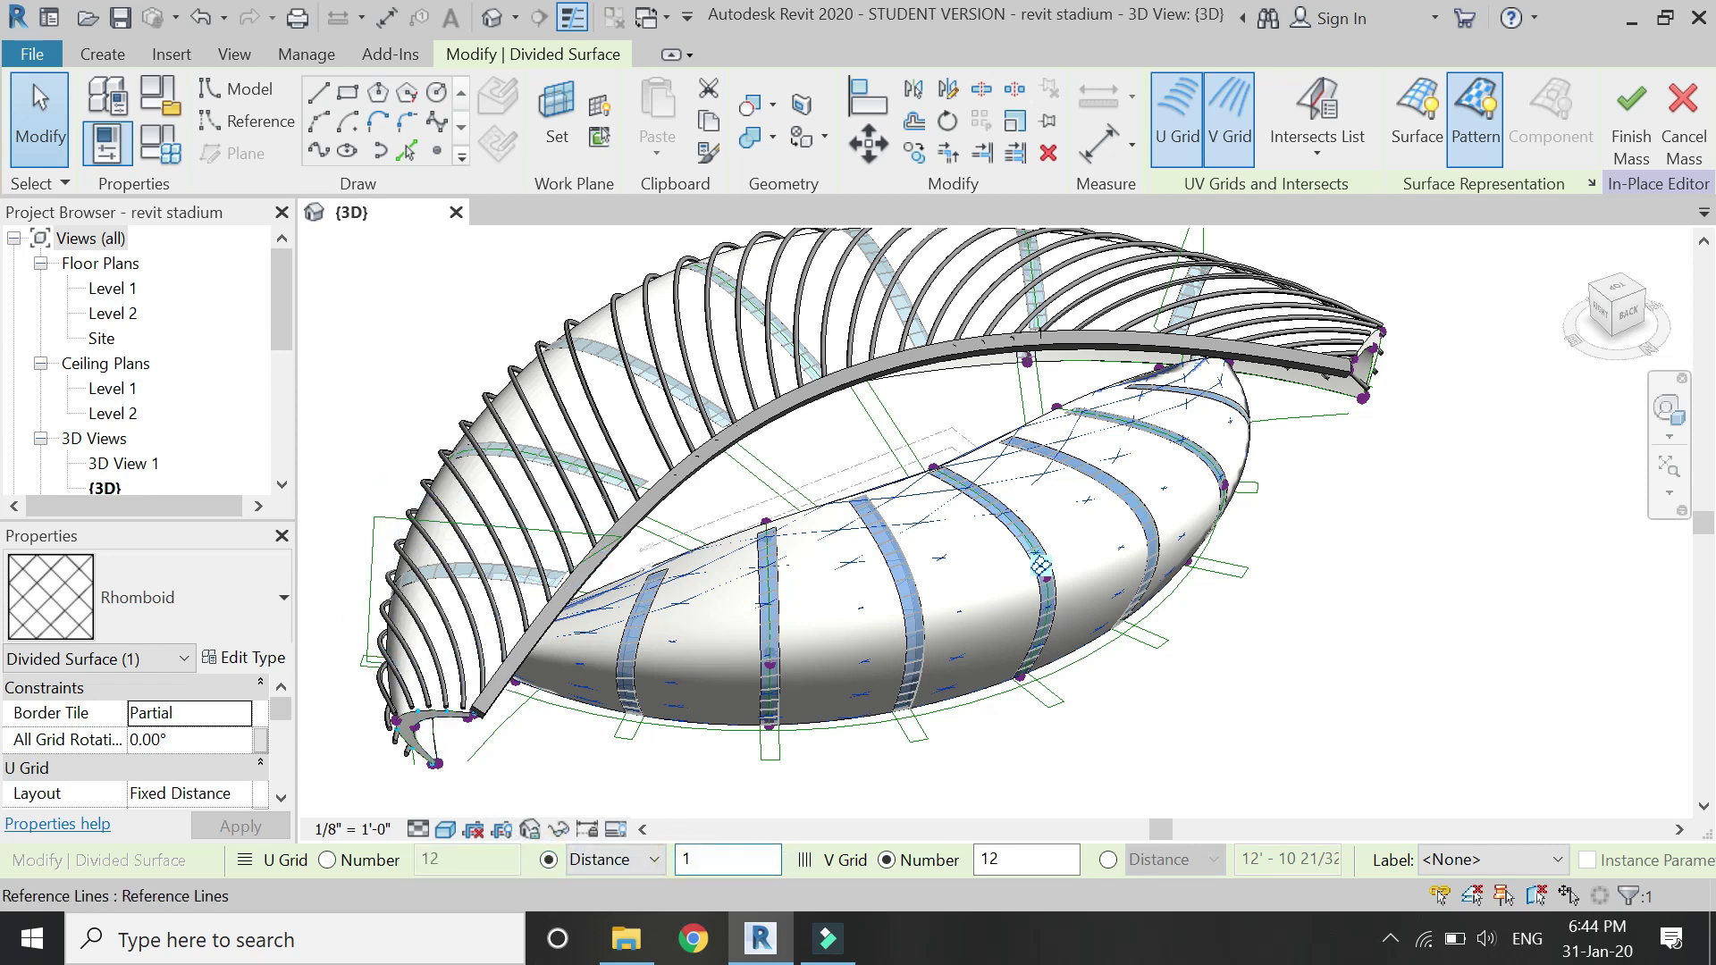
type("10'")
key("Return")
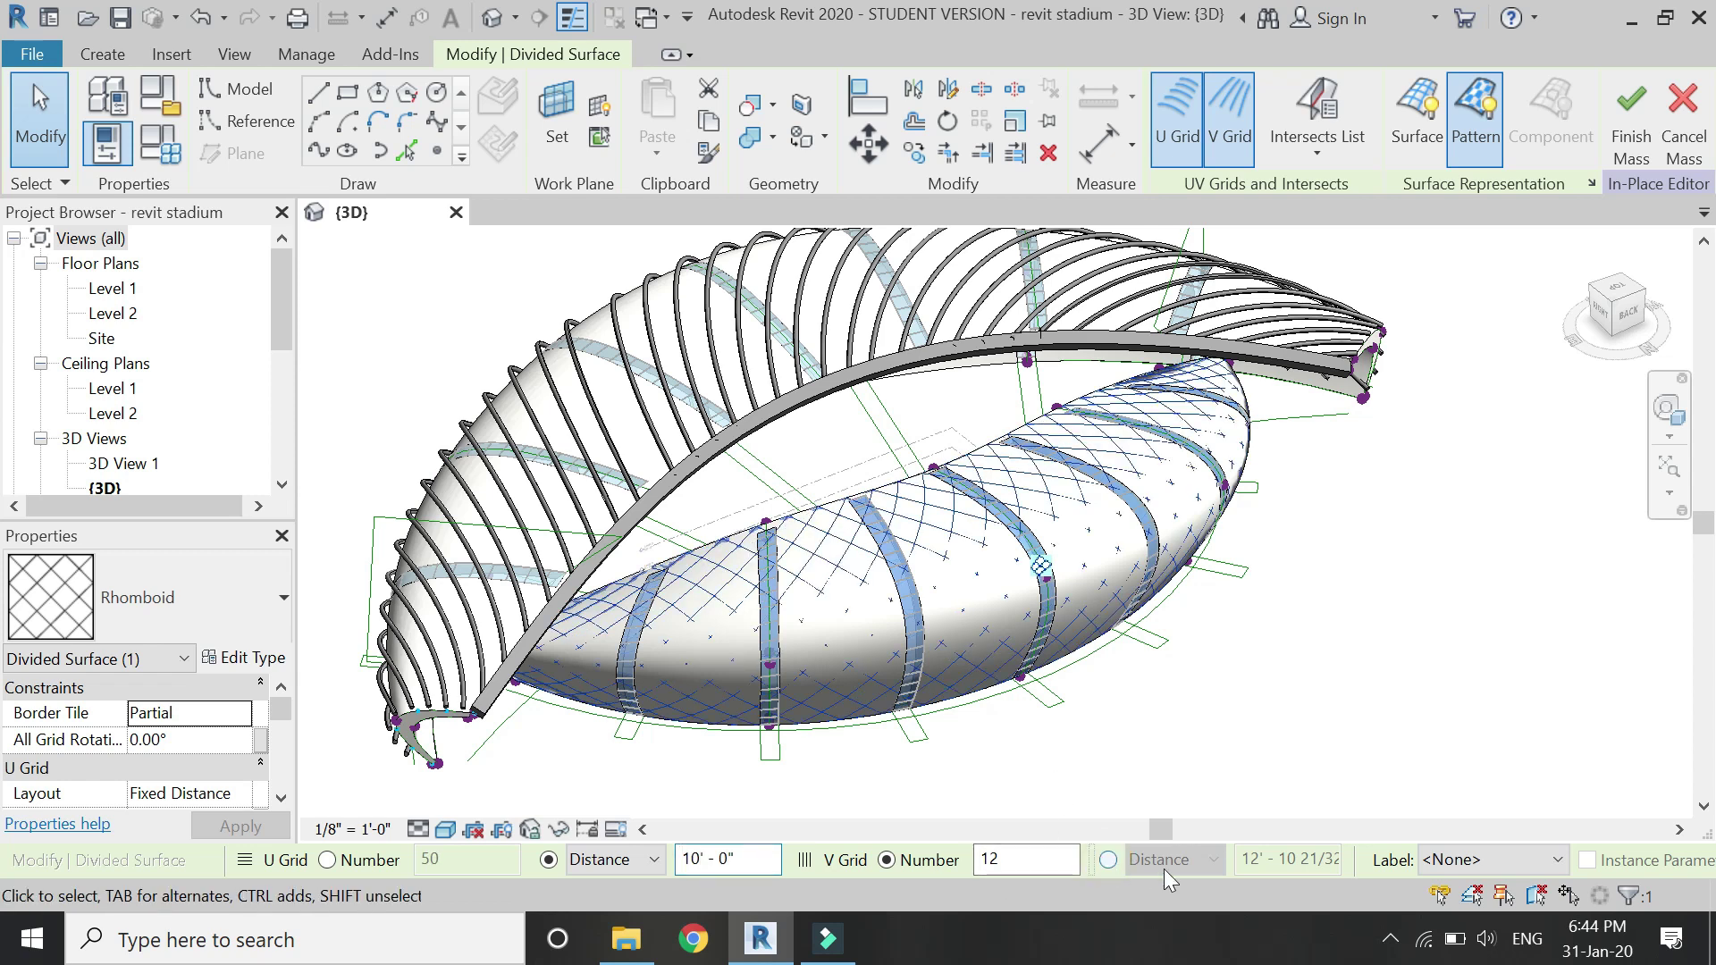
left_click(1240, 858)
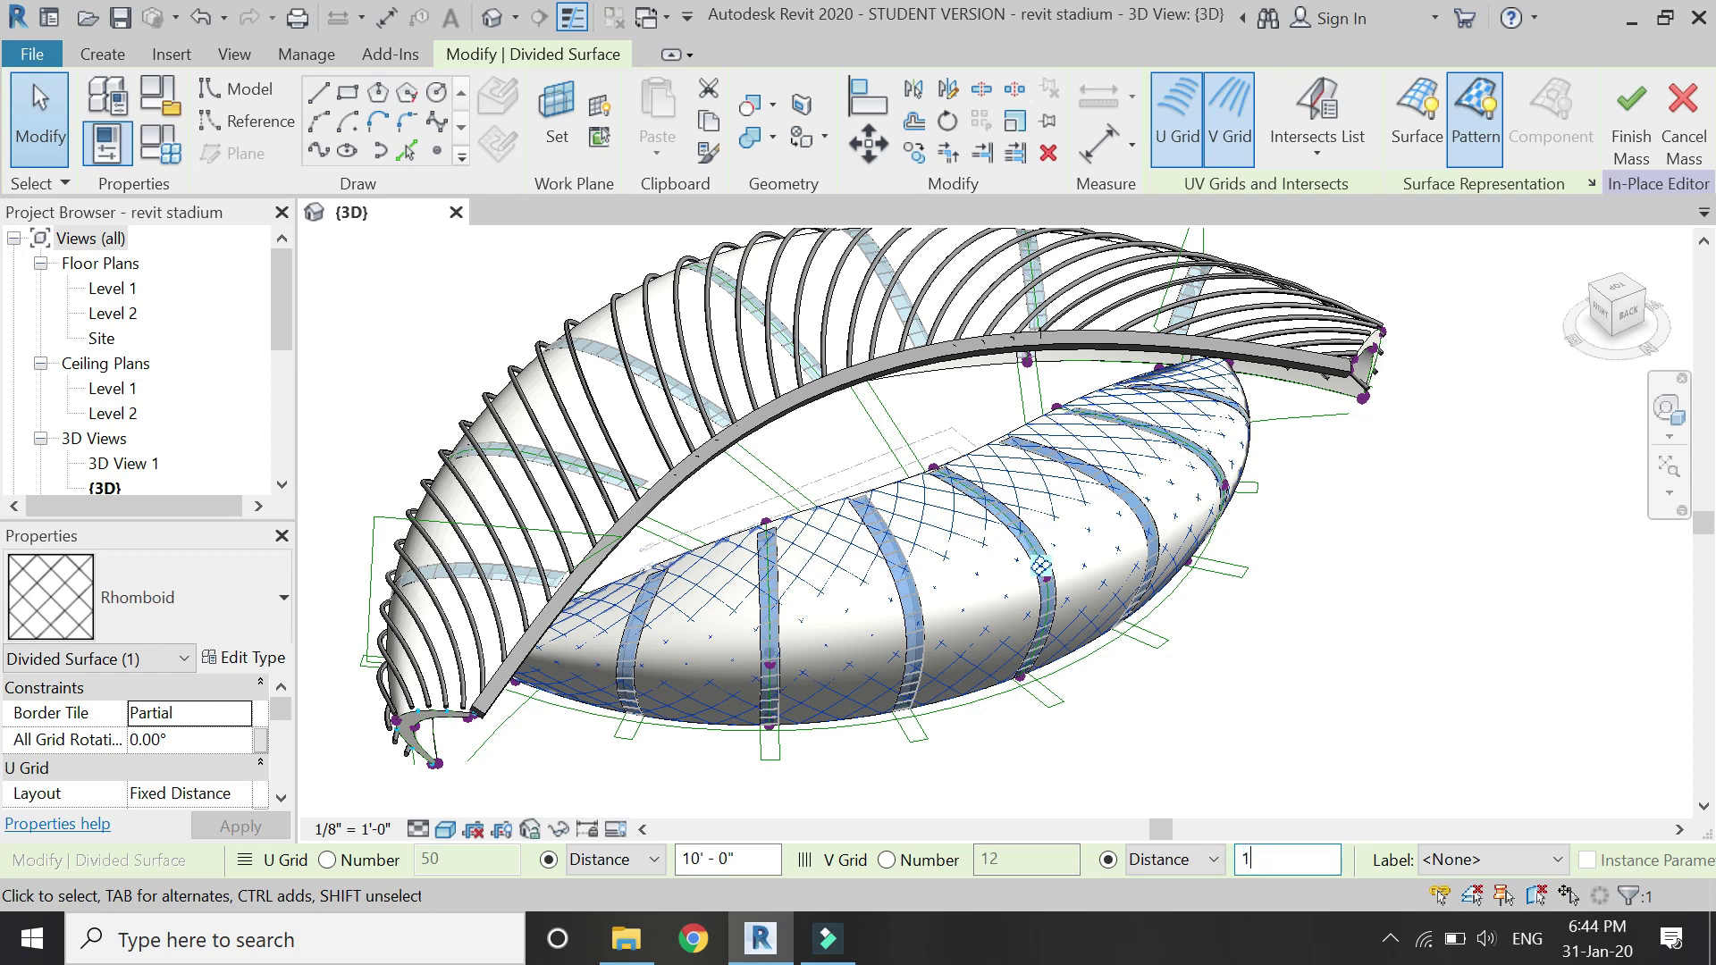
type("10'")
key("Return")
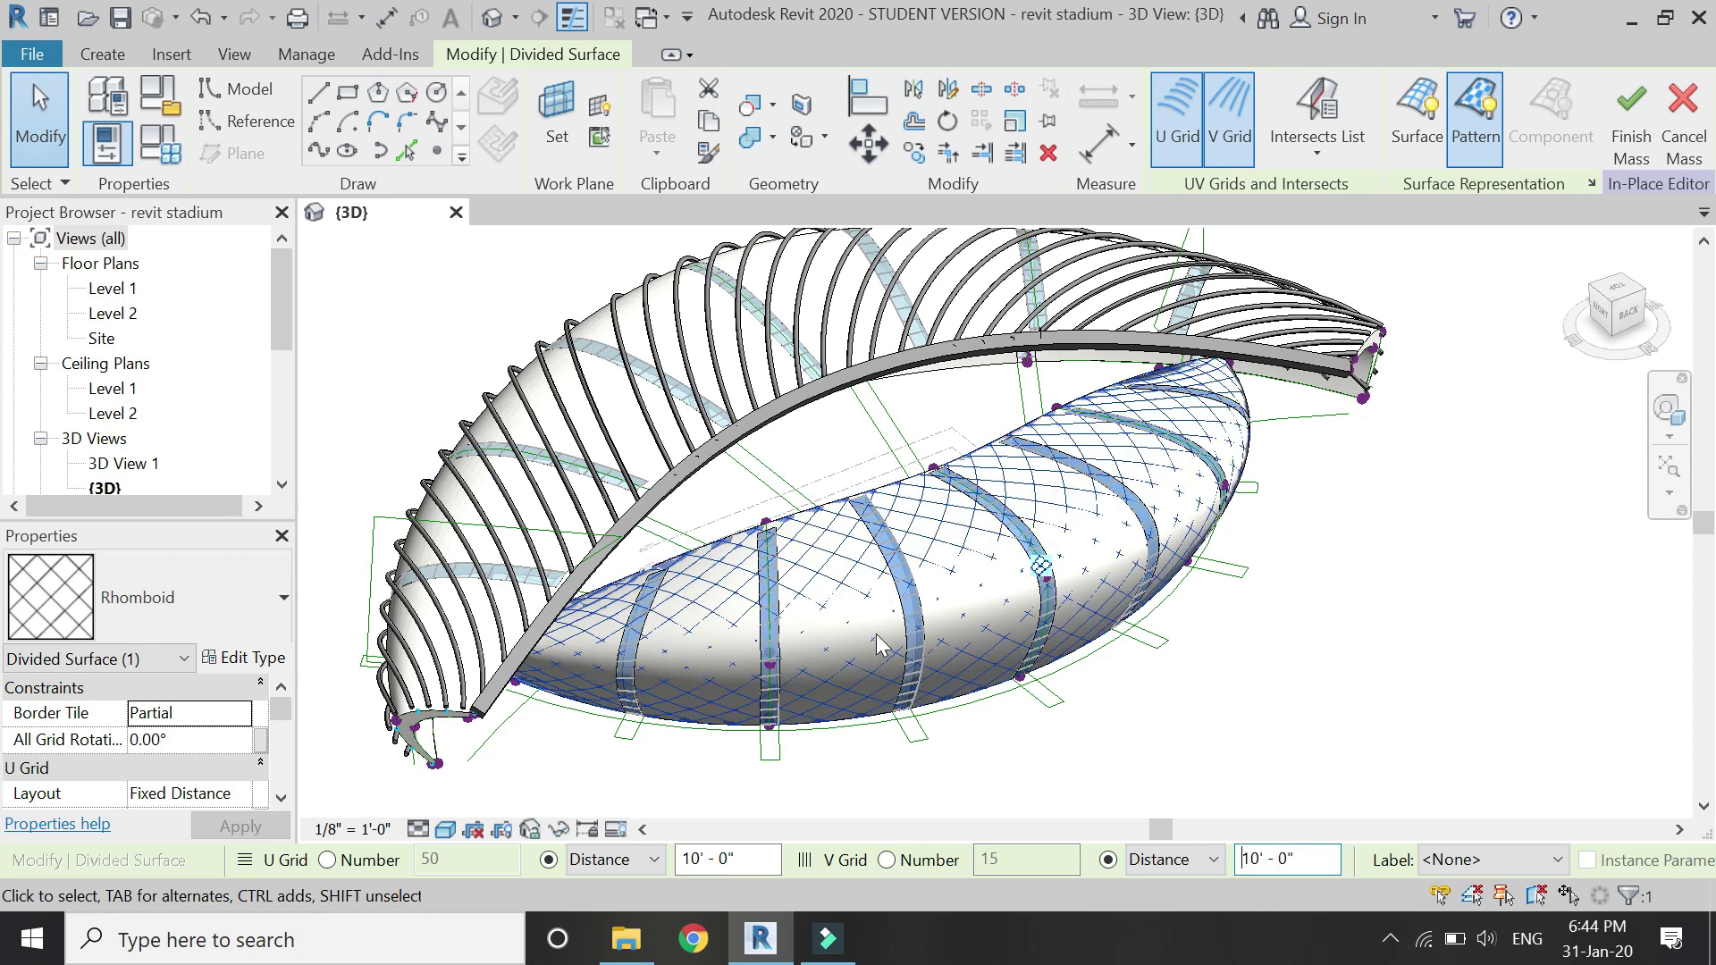
Switch the V grid and U grid layouts of the divided surface from fixed distance to fixed number.
scroll(831, 512, "up", 5)
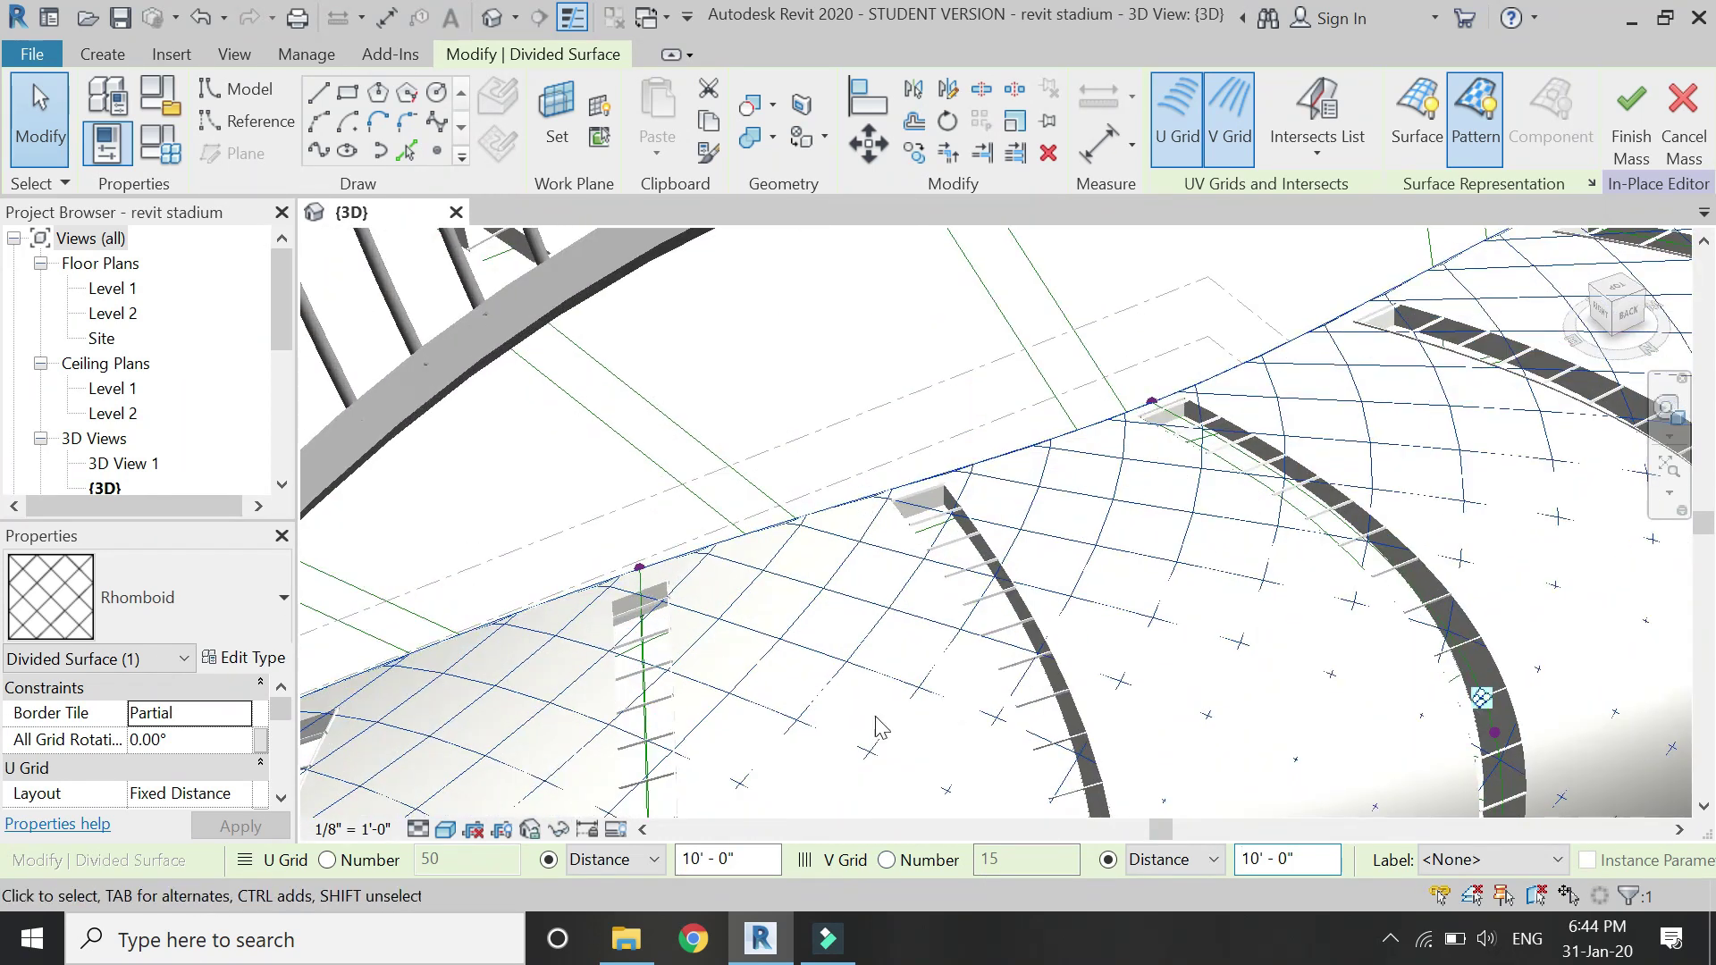
left_click(887, 860)
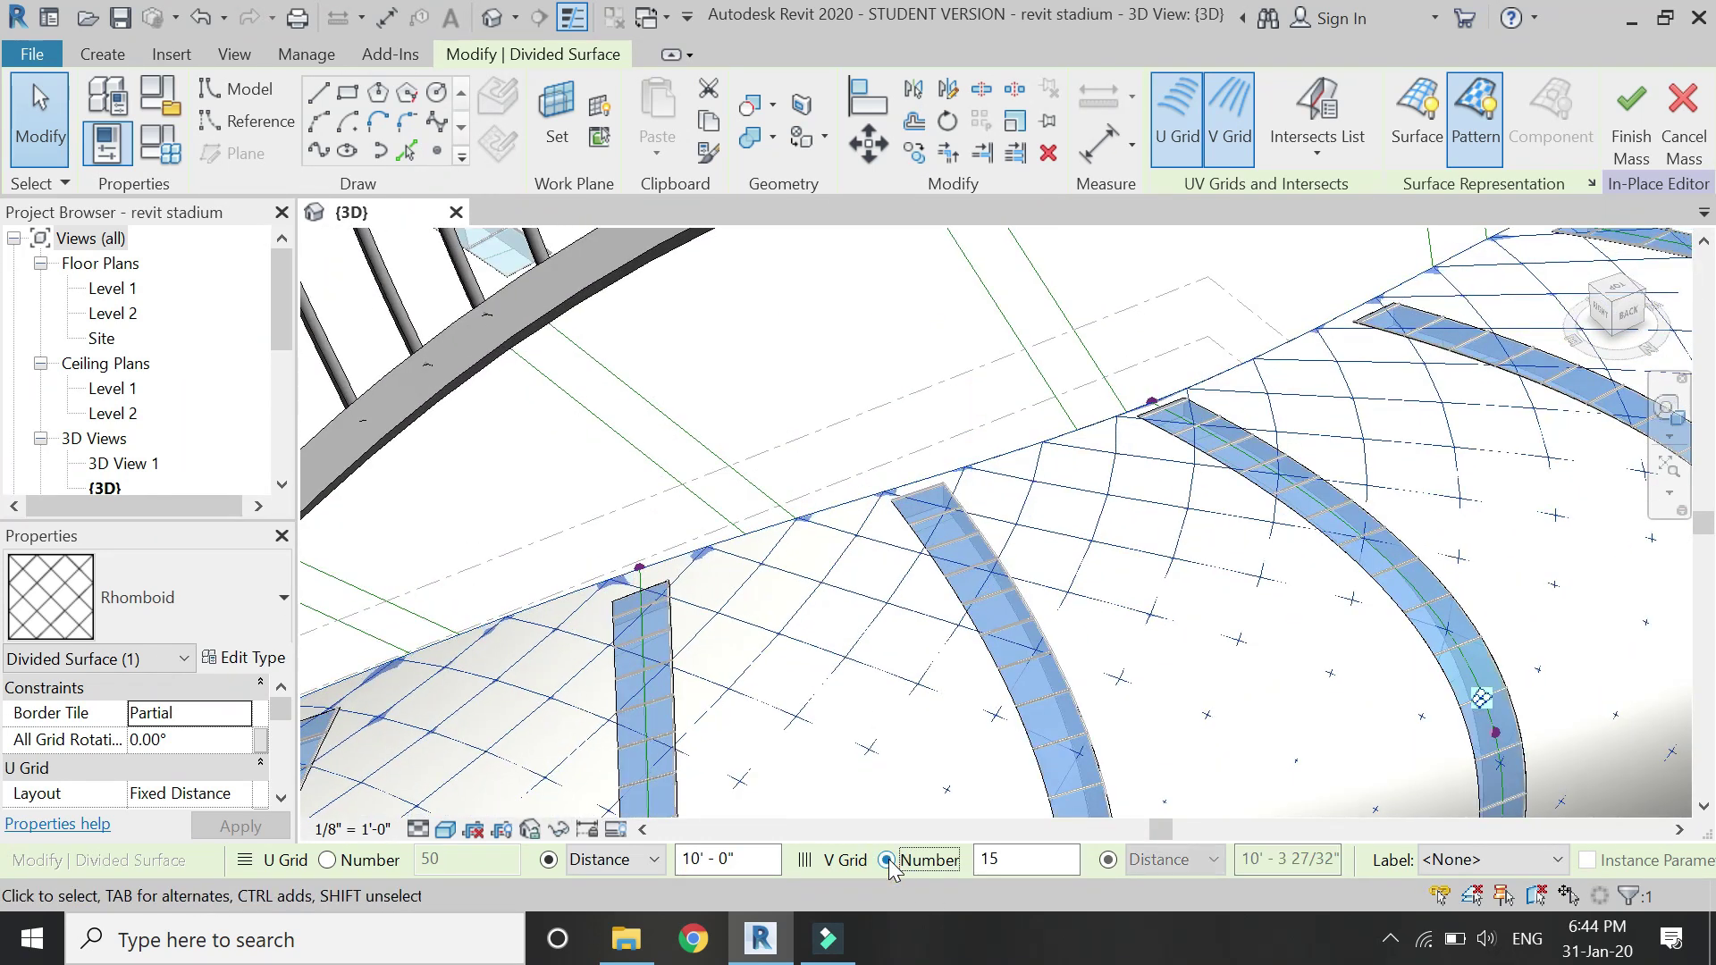
left_click(328, 860)
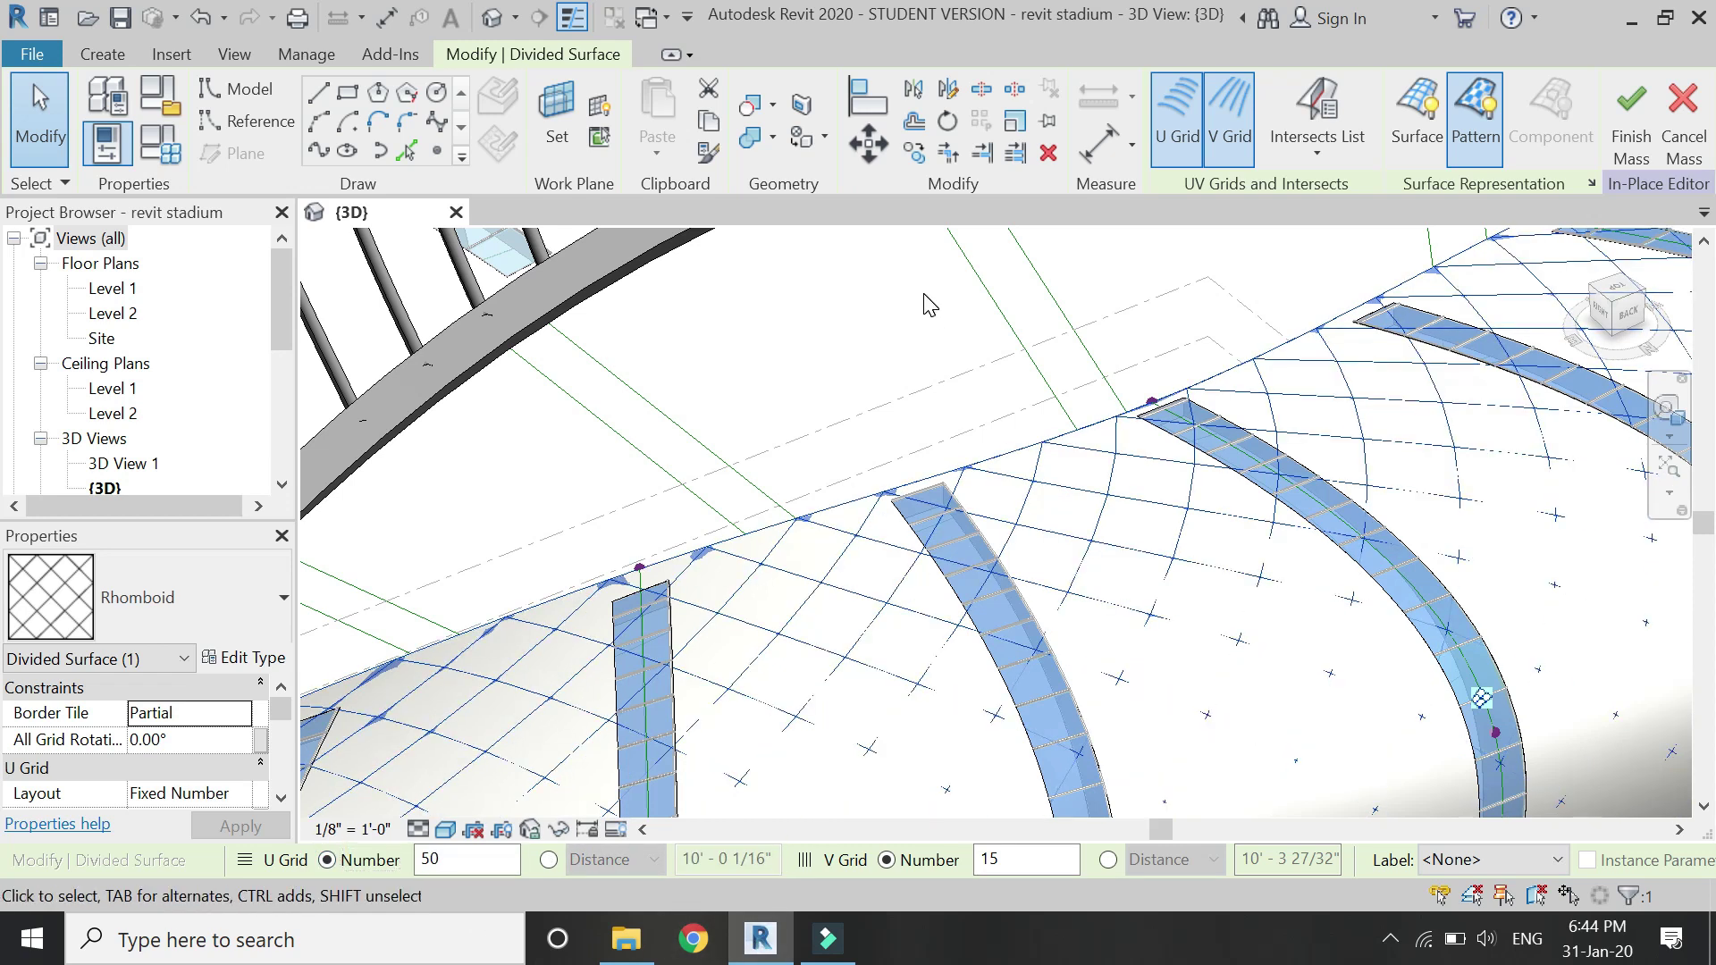
scroll(927, 304, "down", 3)
scroll(927, 304, "down", 2)
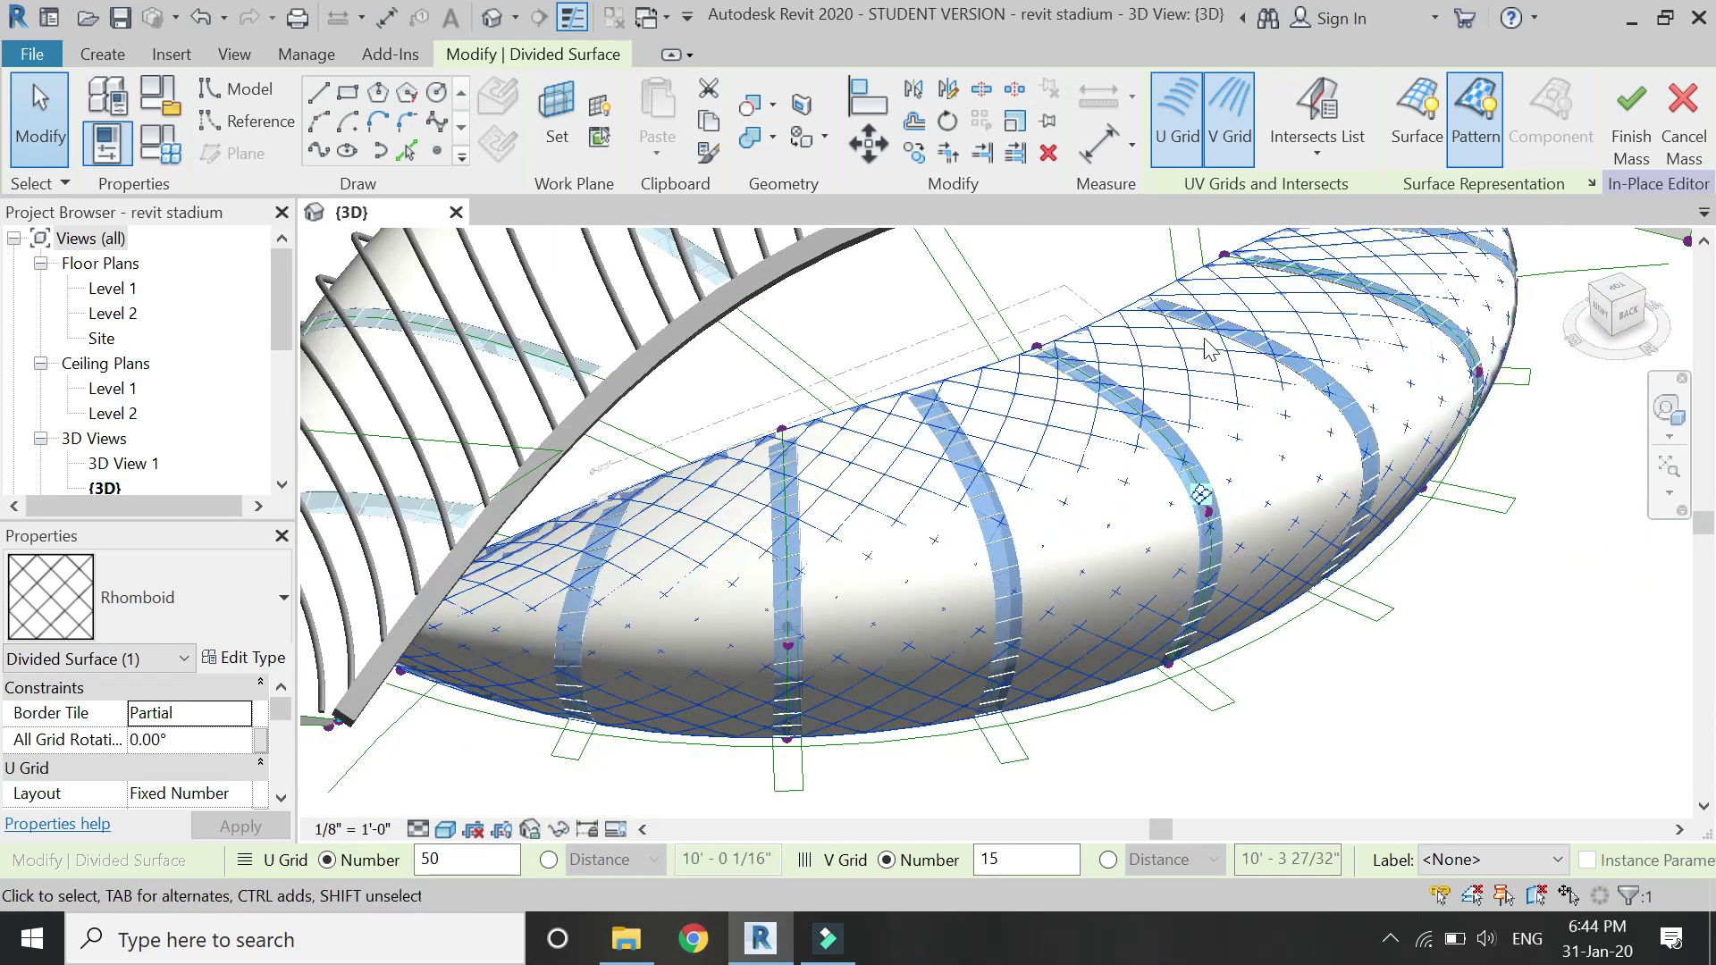
Set the divided surface's representation to show nodes and hide UV grids and intersect lines.
left_click(1419, 143)
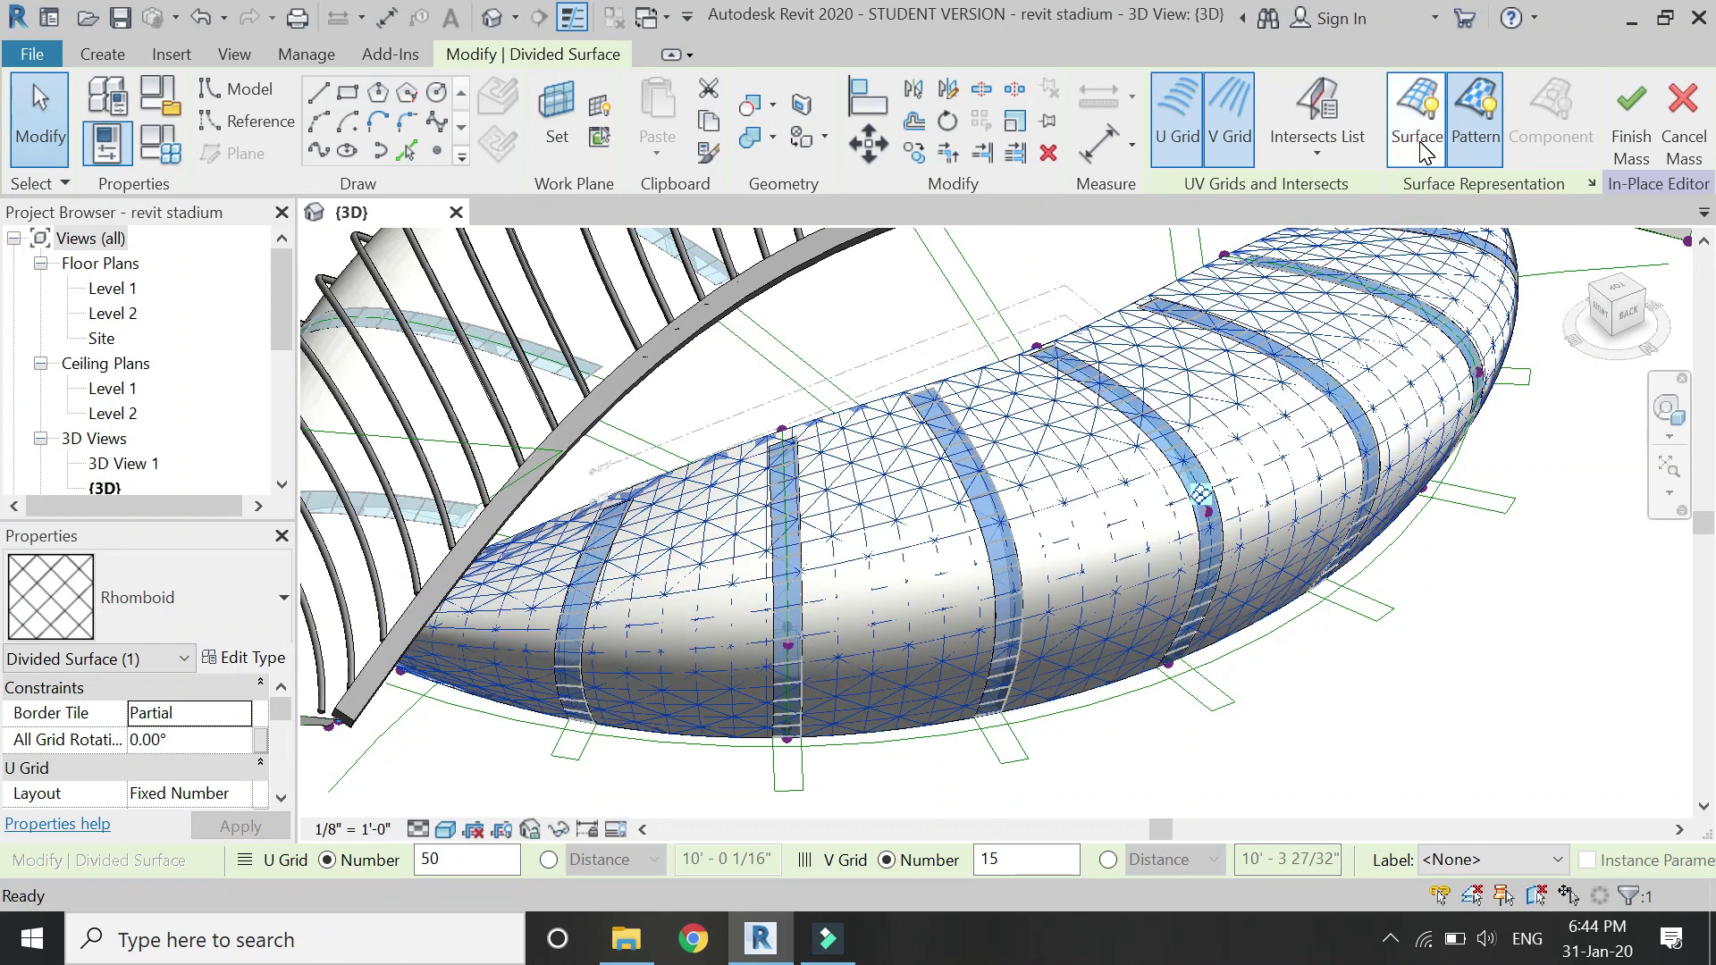
left_click(1593, 186)
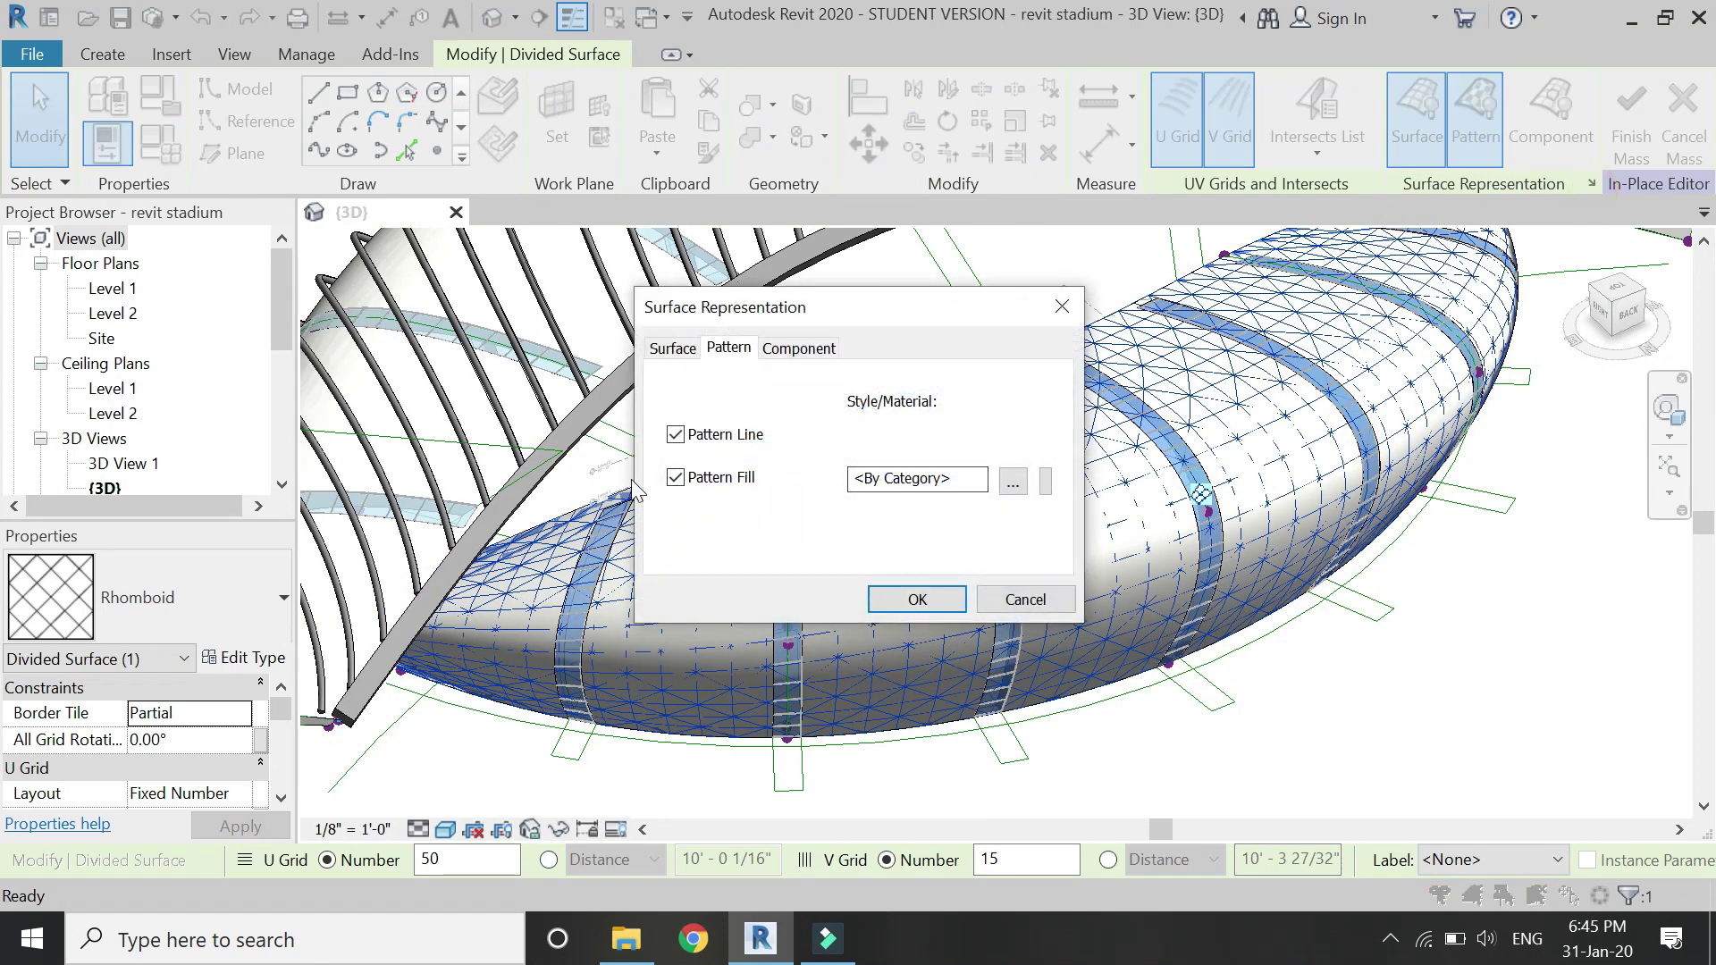
left_click(672, 351)
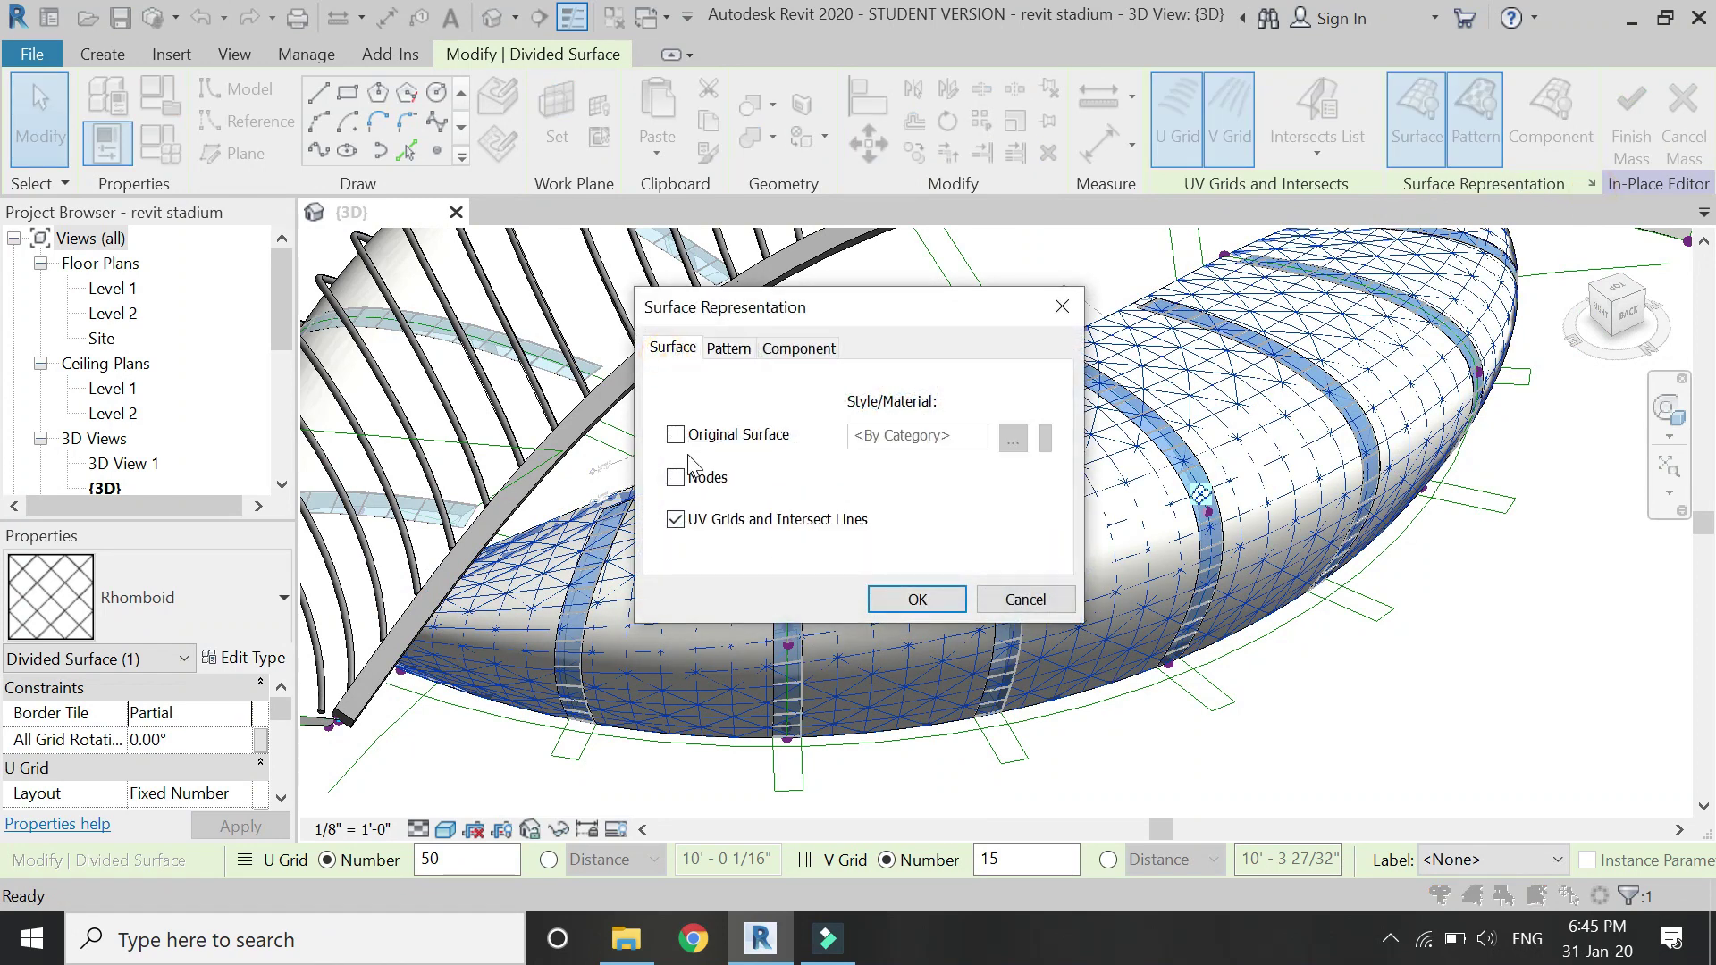
left_click(677, 520)
left_click(908, 600)
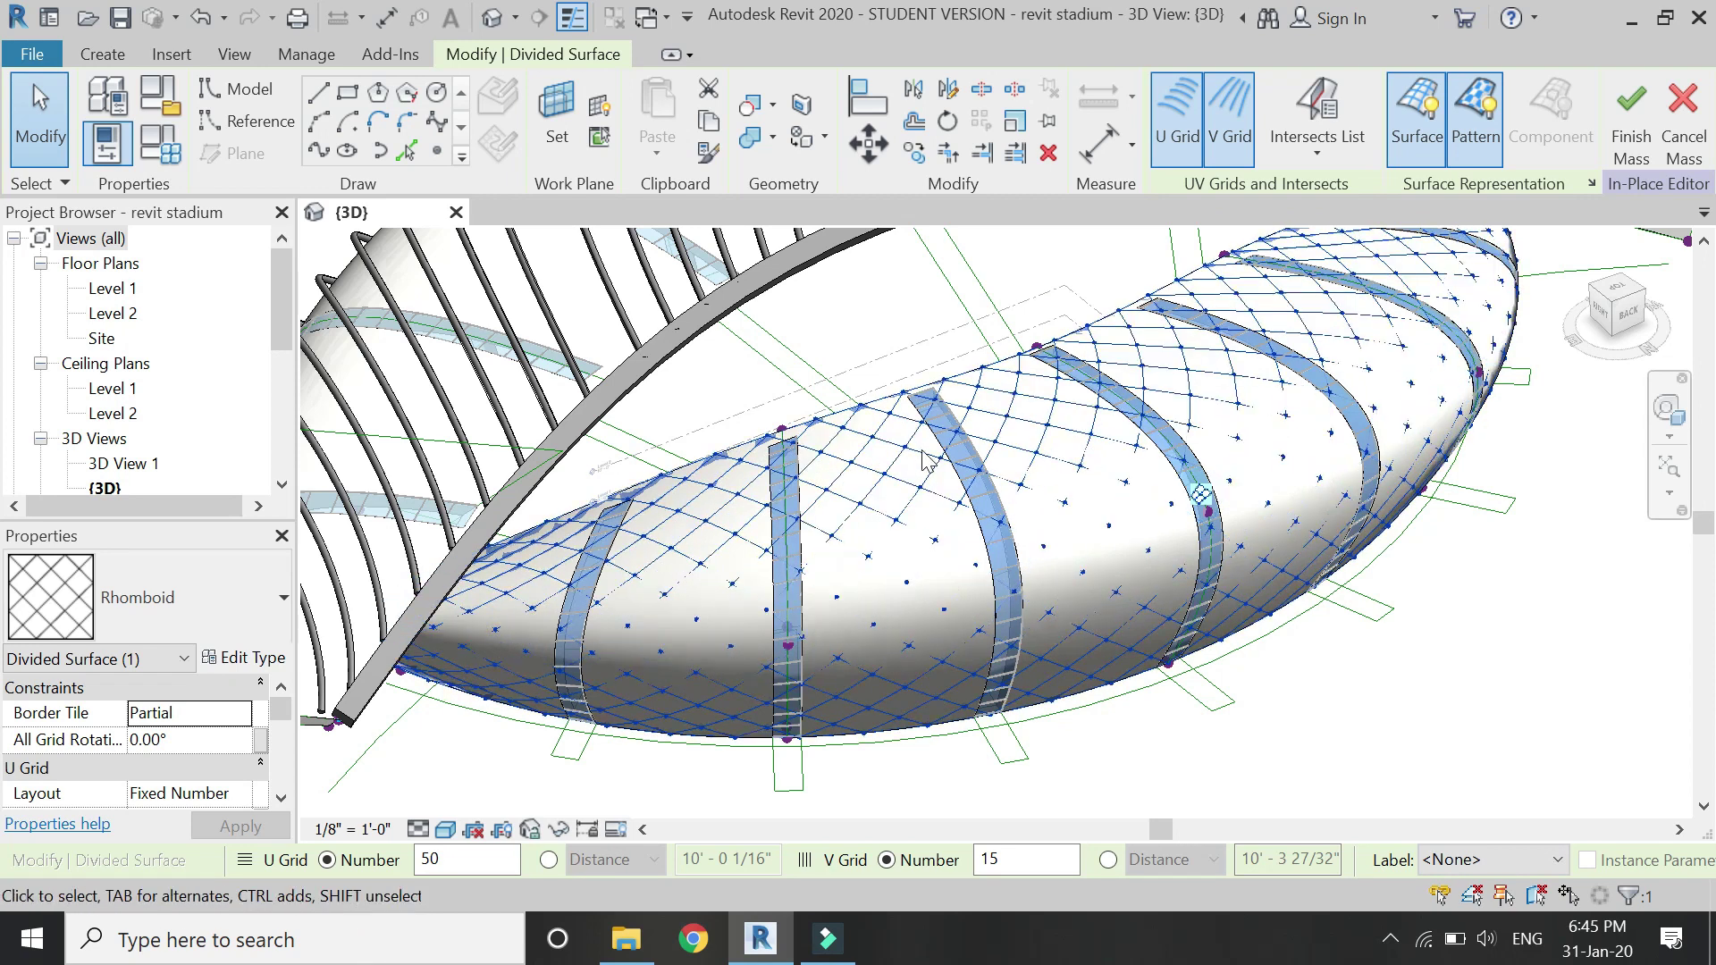
scroll(901, 650, "up", 2)
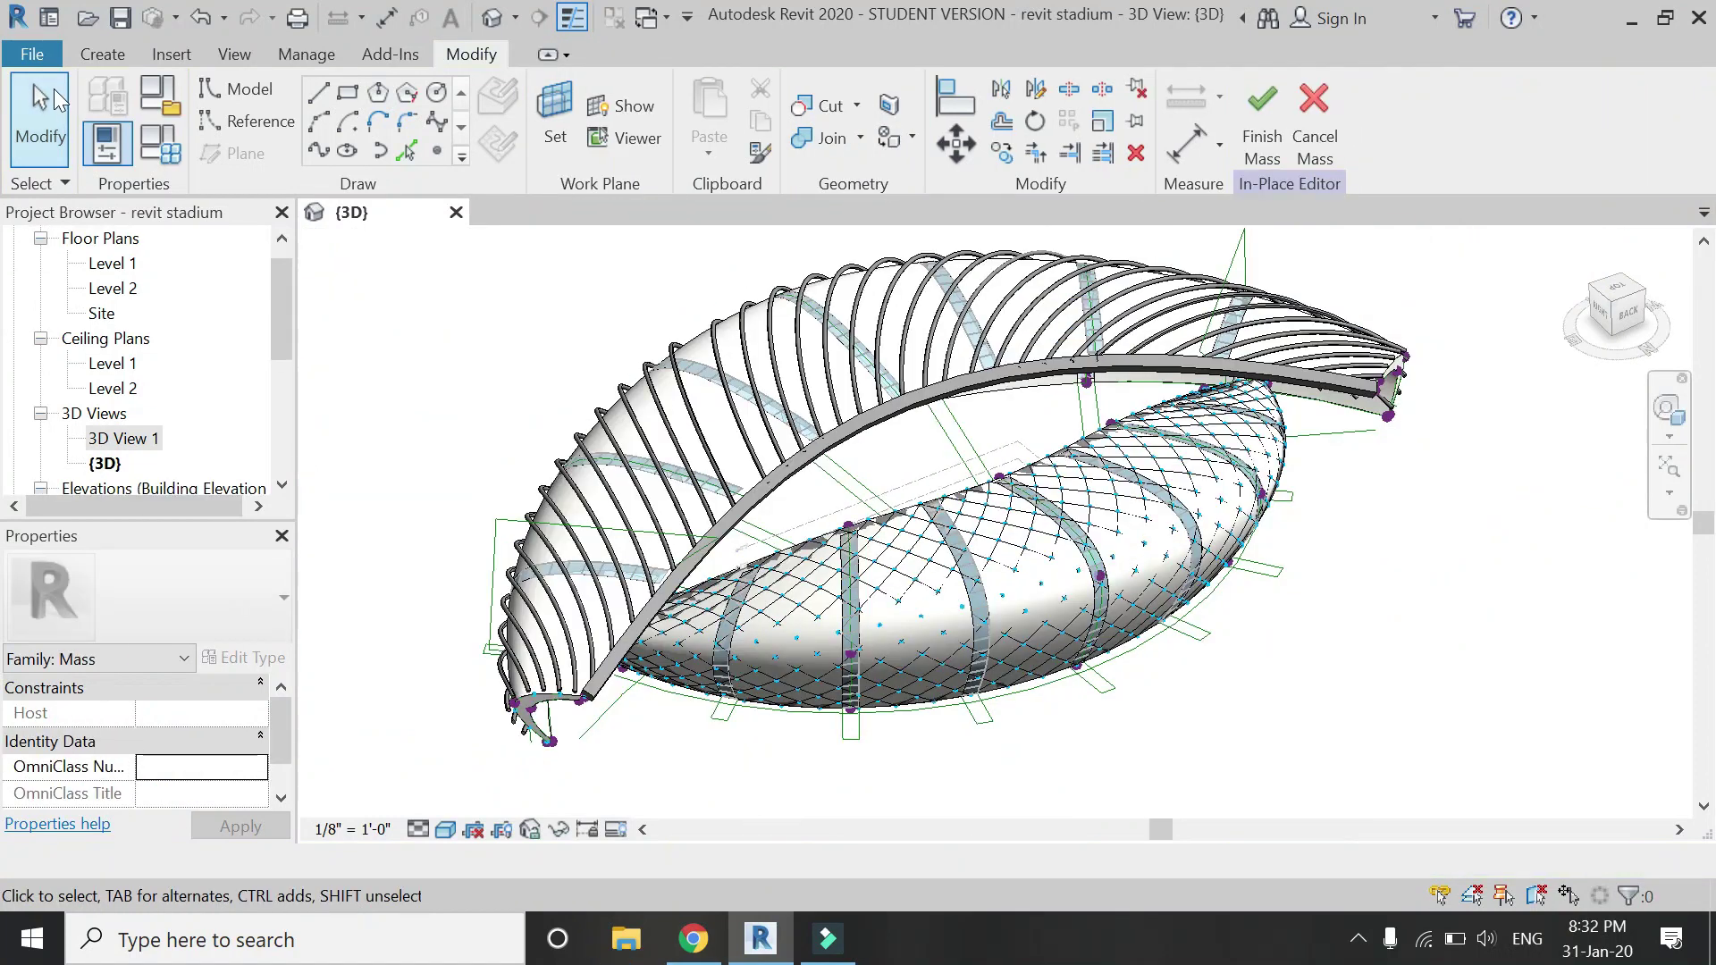
Create a new family from the Generic Model Adaptive template.
left_click(36, 55)
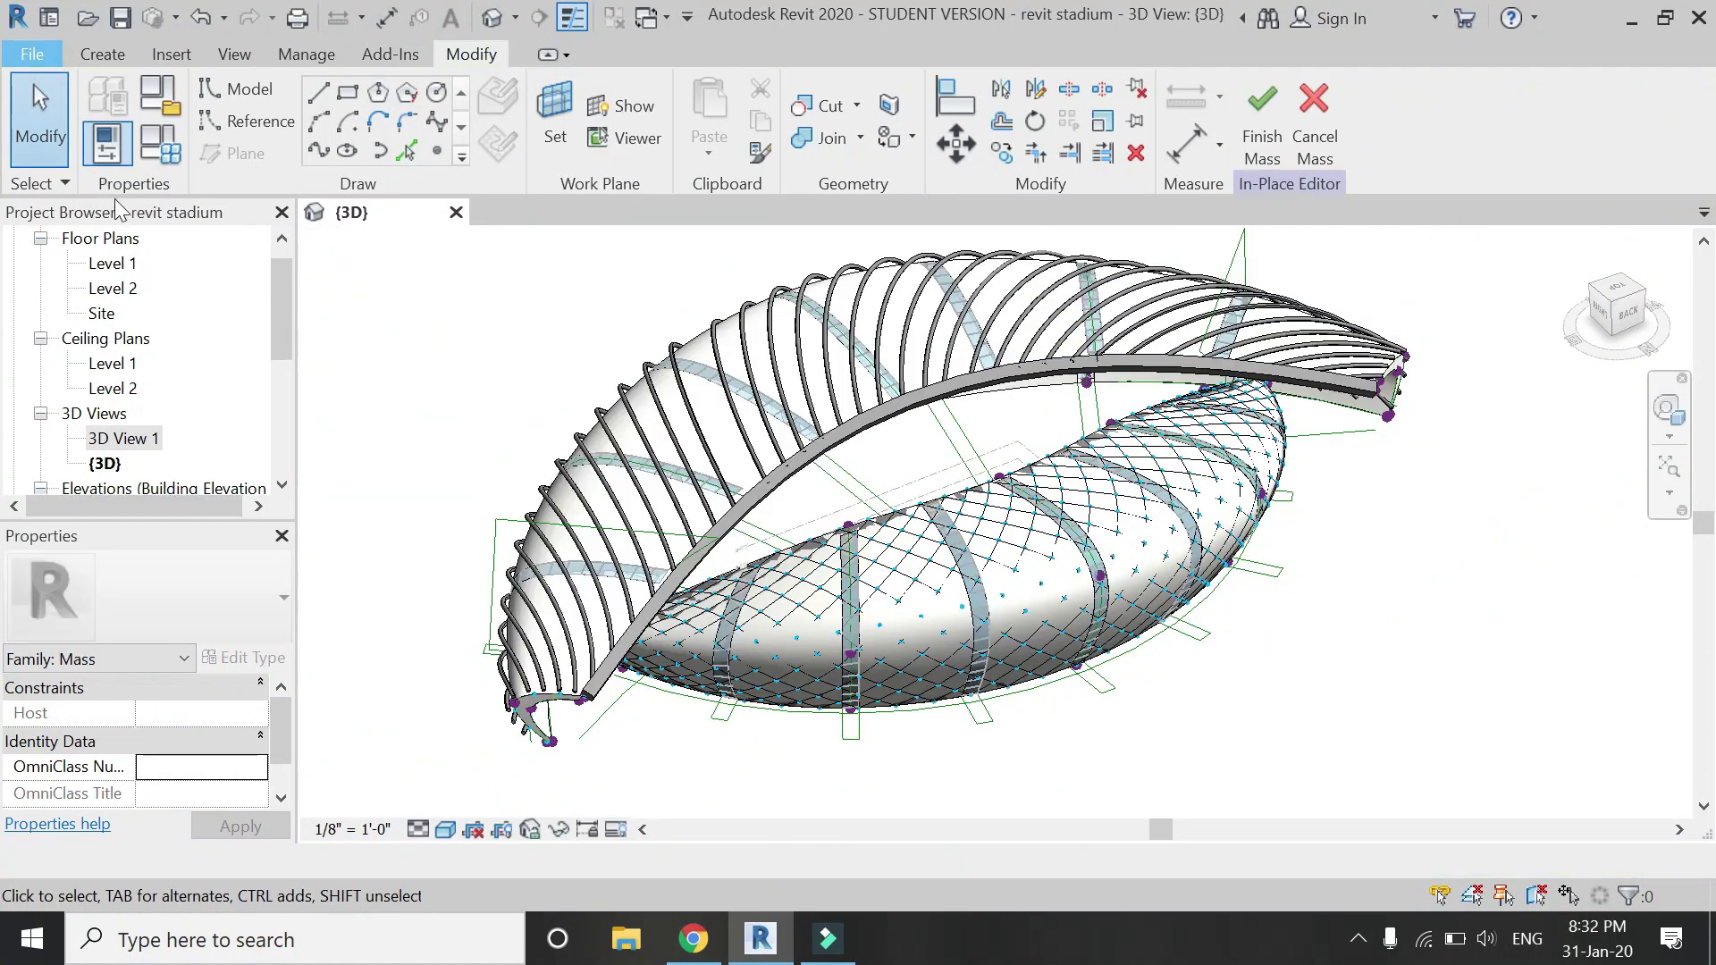
left_click(326, 234)
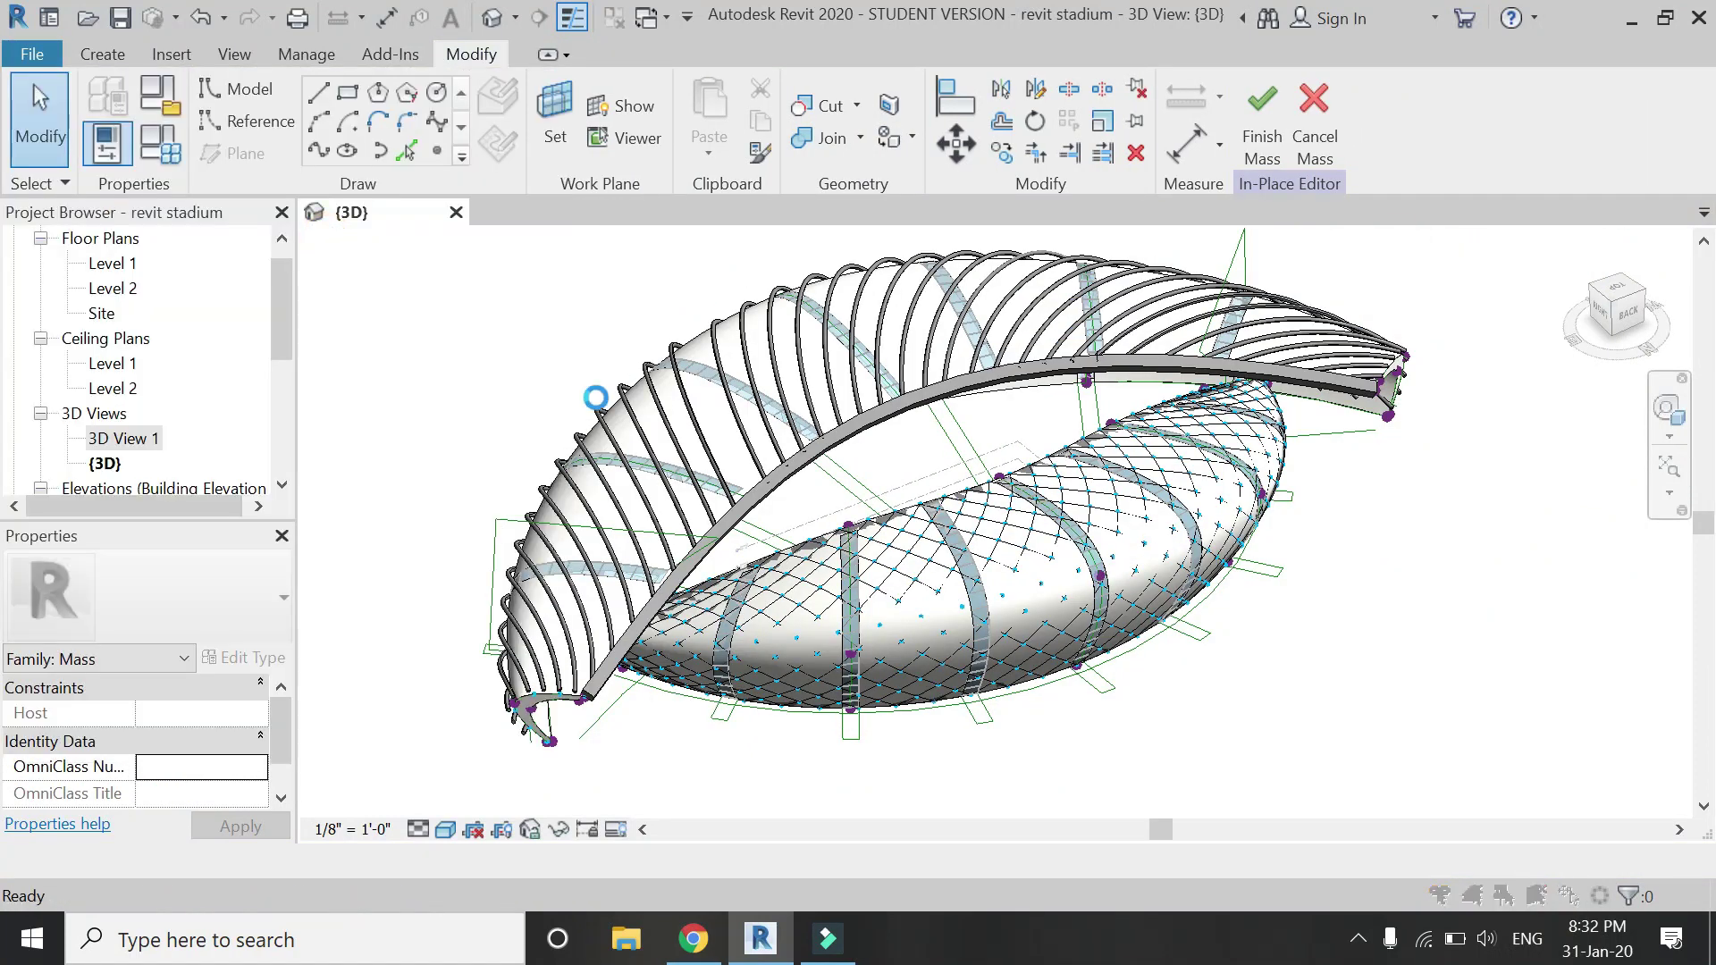
scroll(774, 443, "down", 3)
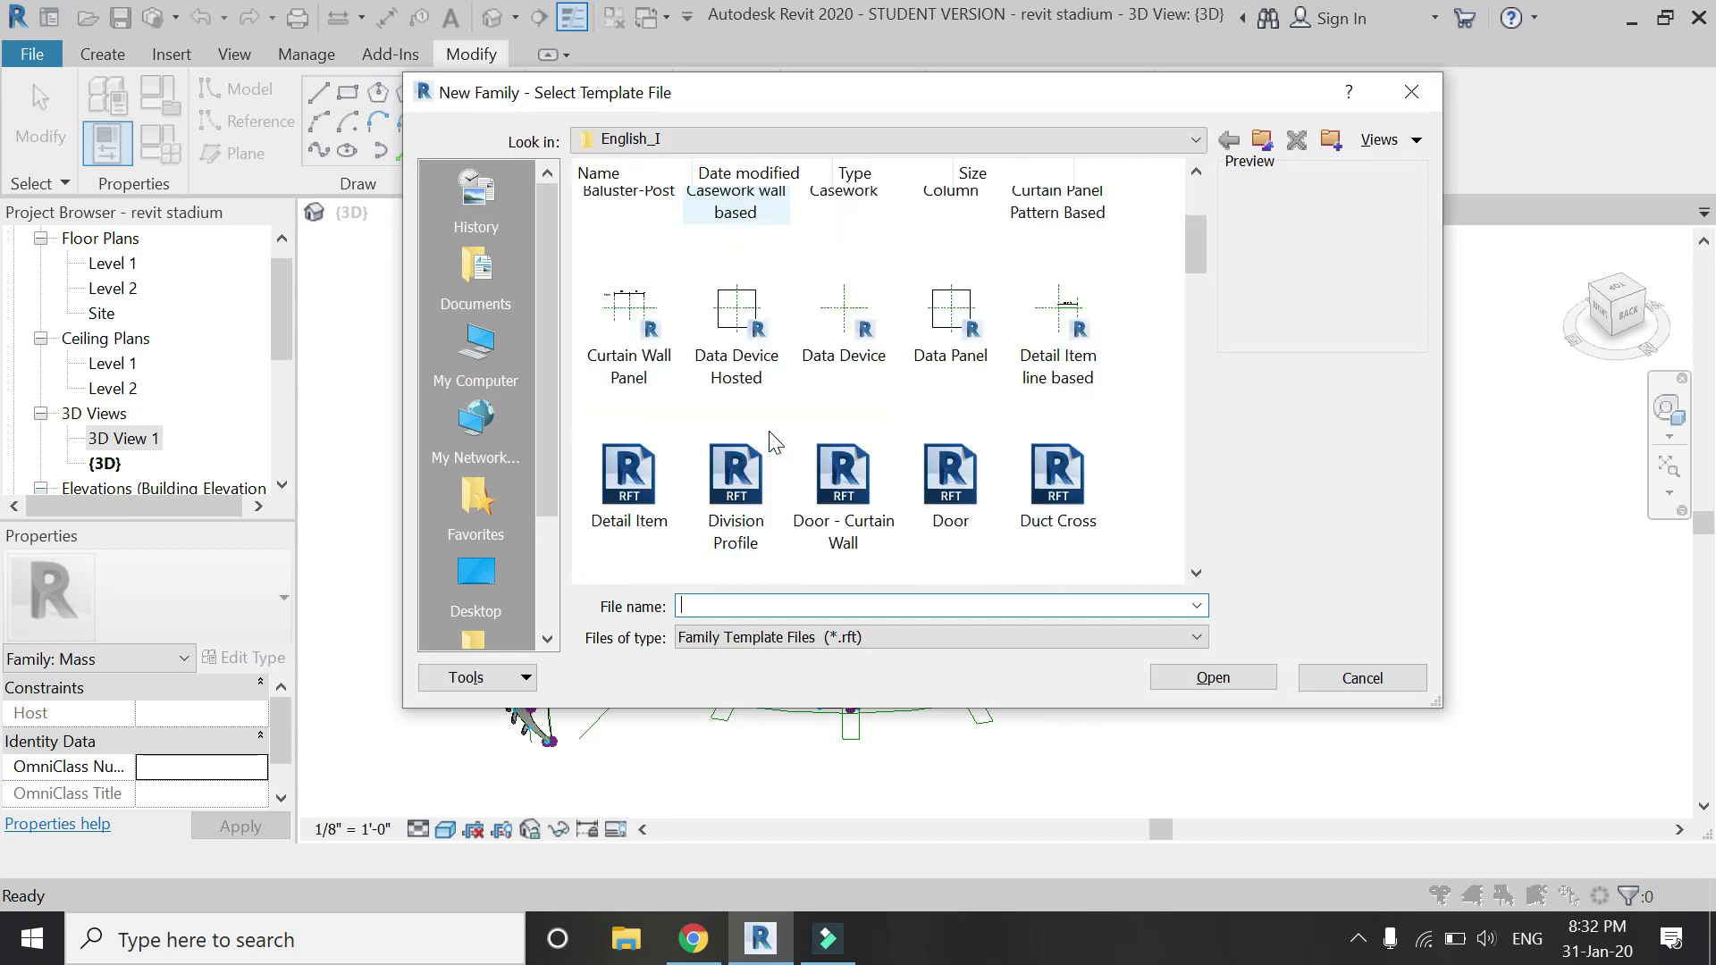
scroll(785, 447, "down", 3)
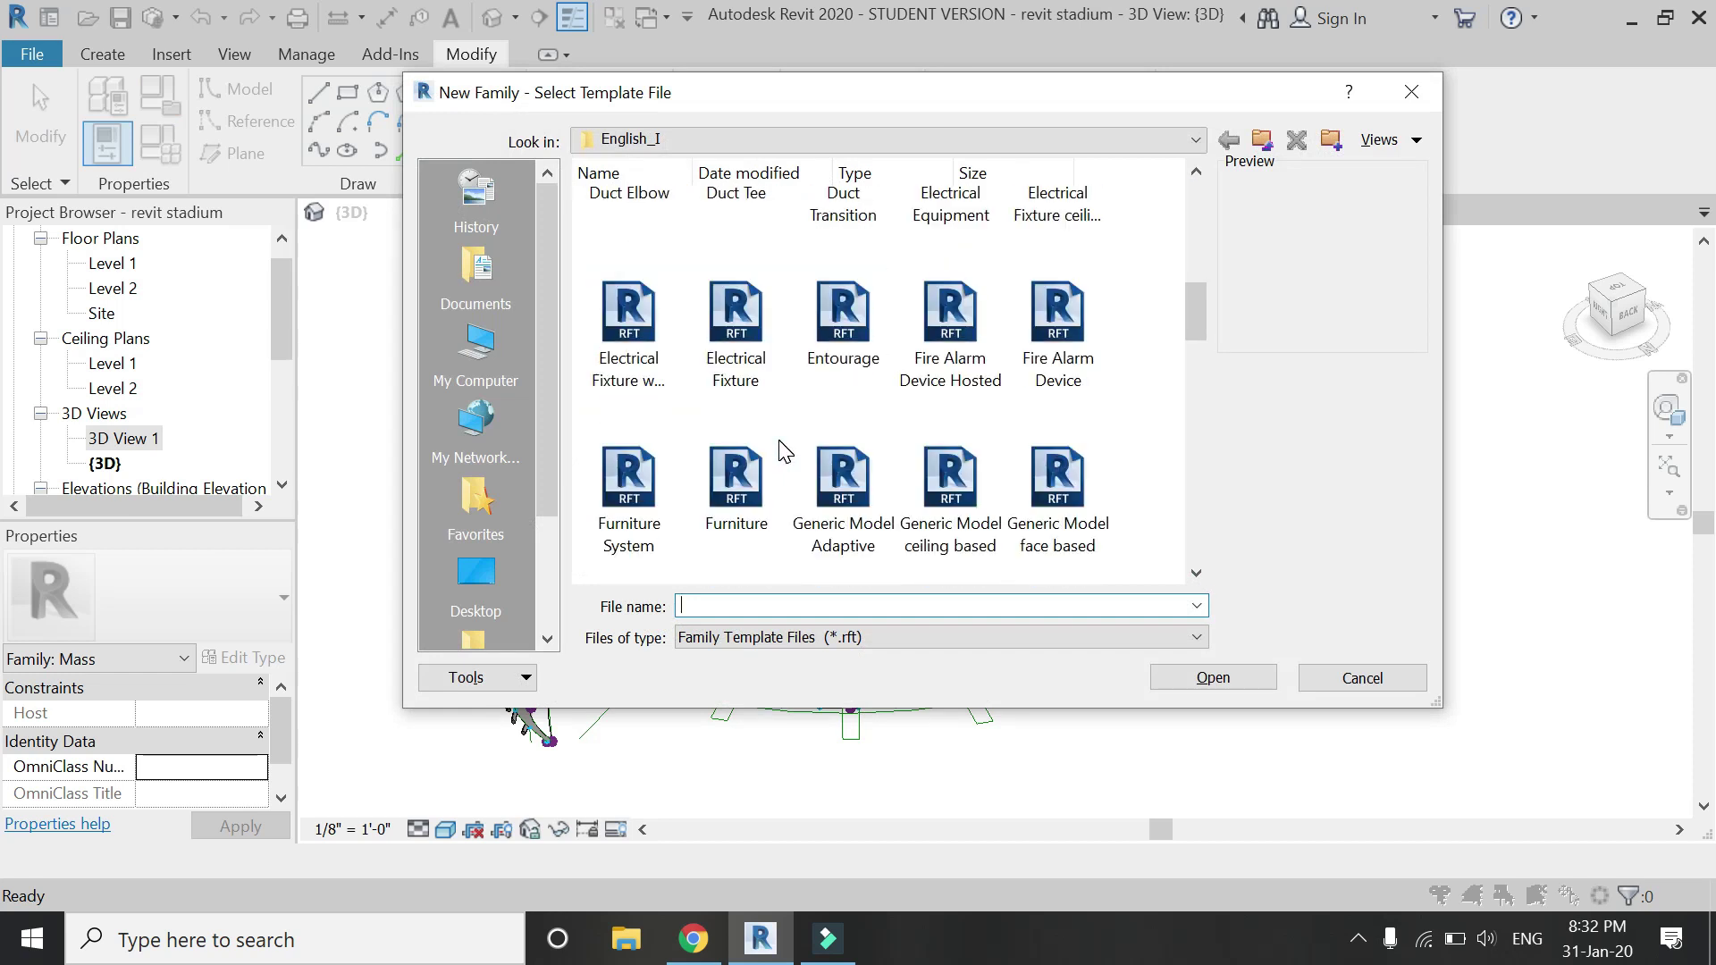
left_click(835, 482)
left_click(1213, 678)
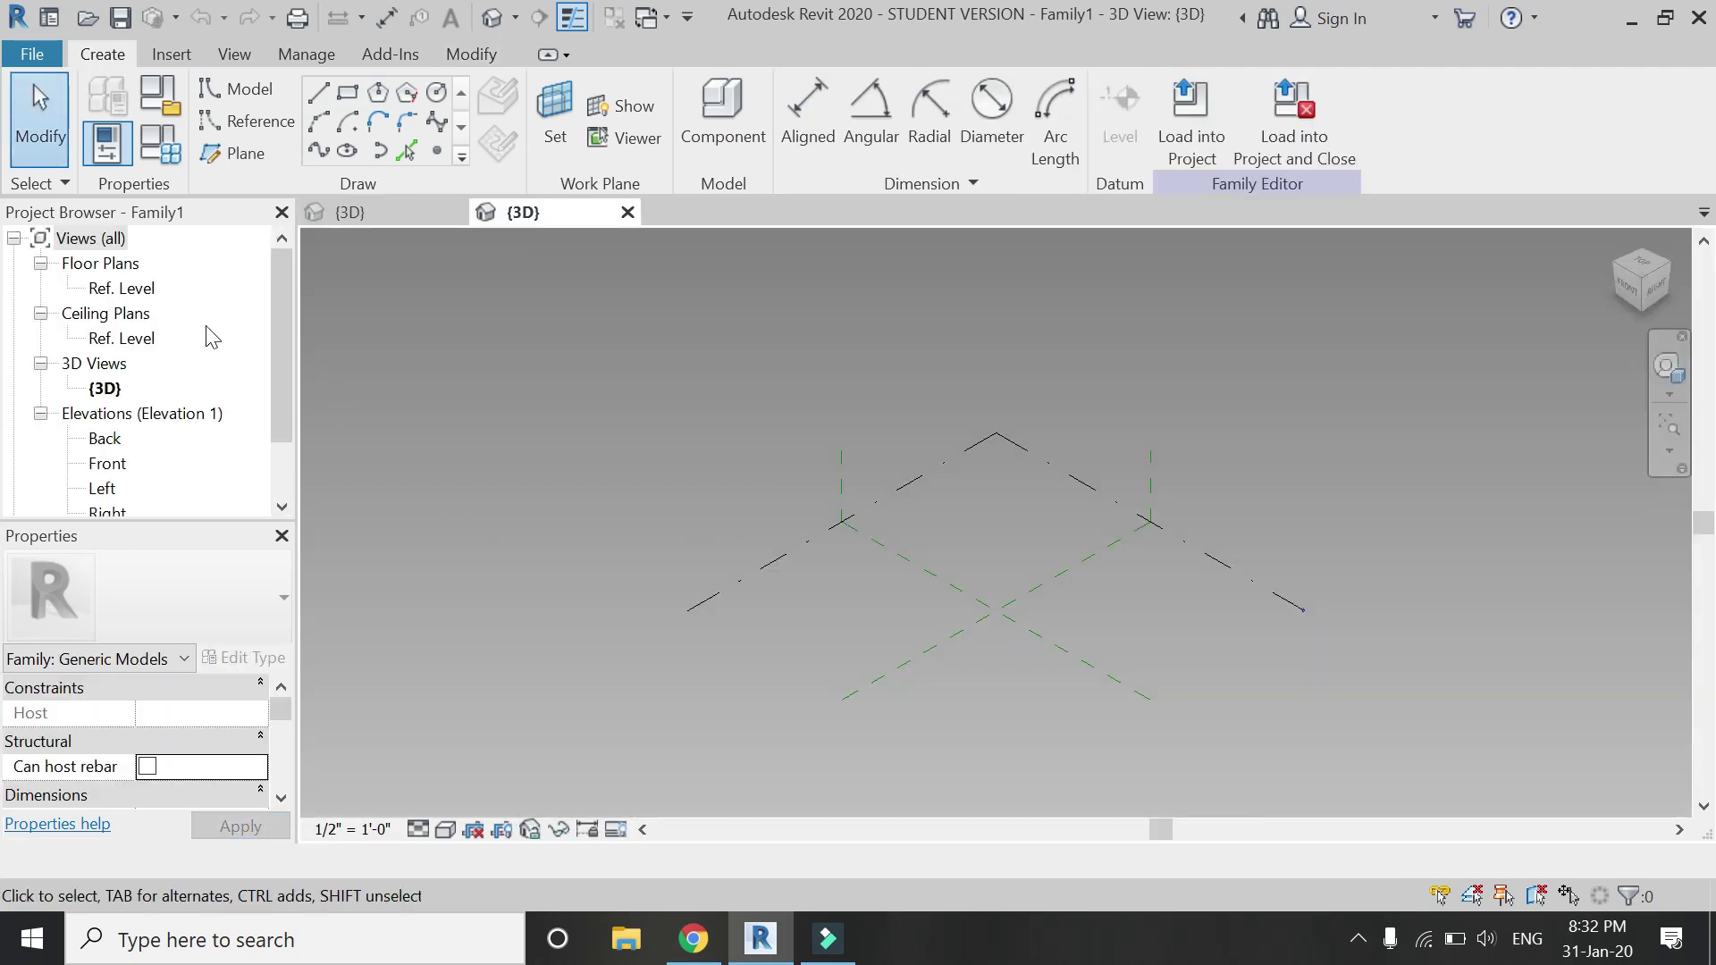
In the Ref. Level floor plan, place 16 reference points in a line down the vertical centre reference plane.
double_click(125, 288)
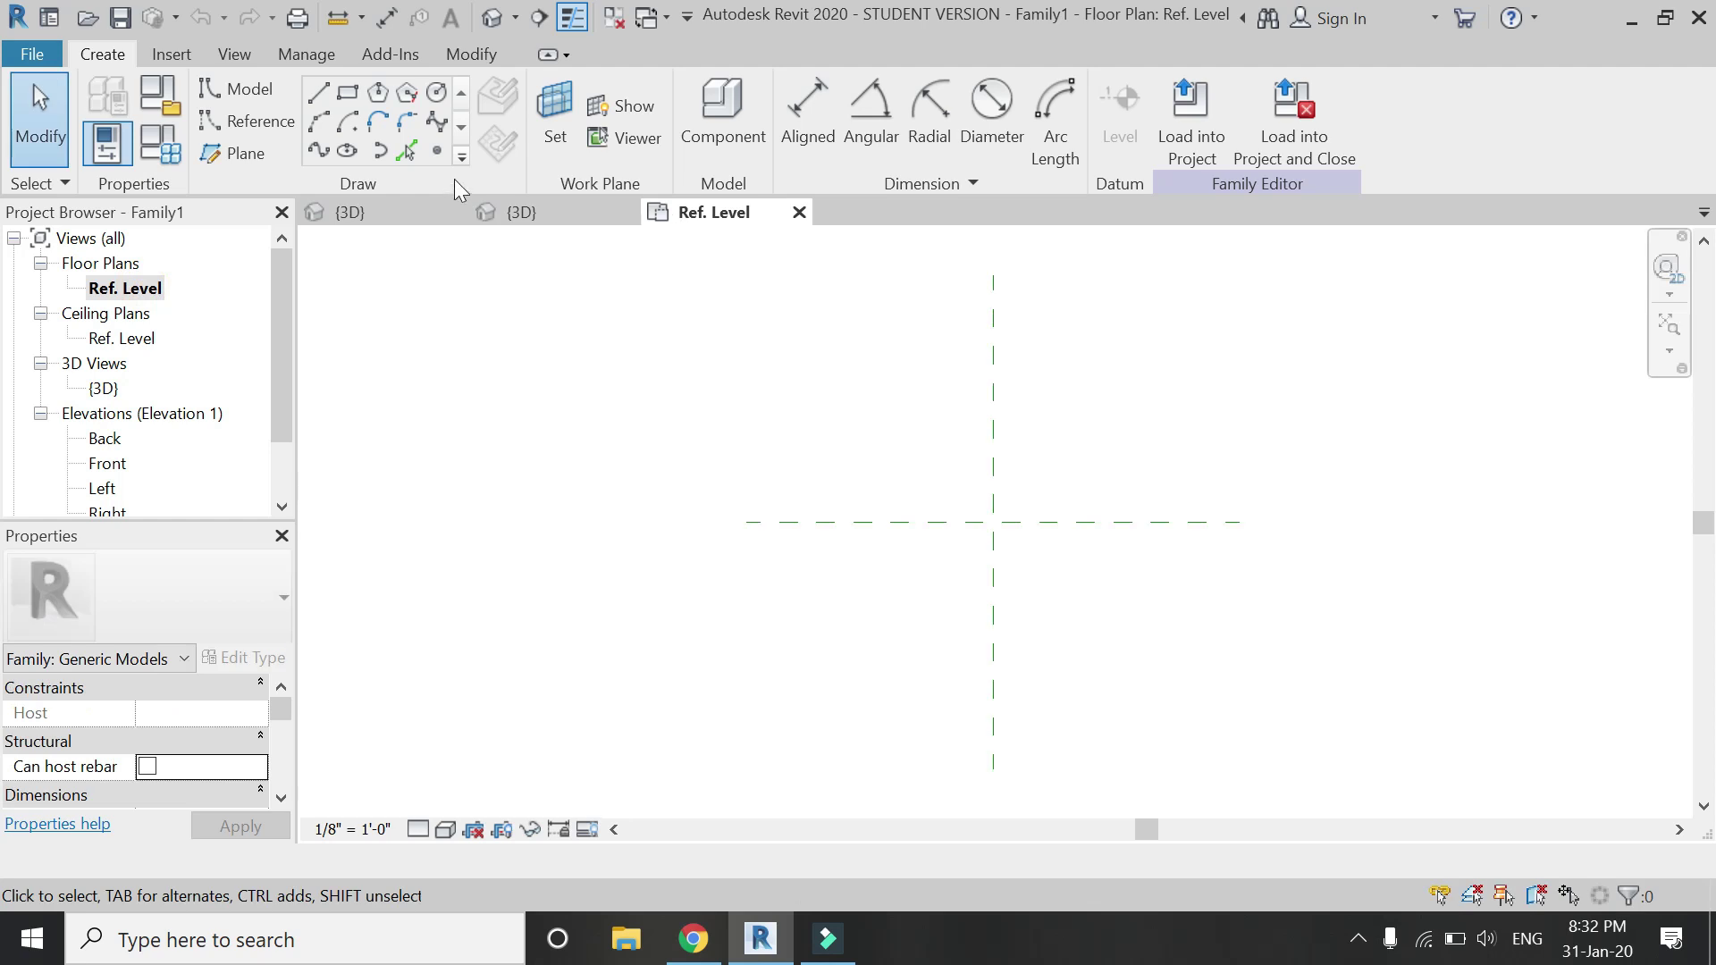
left_click(437, 153)
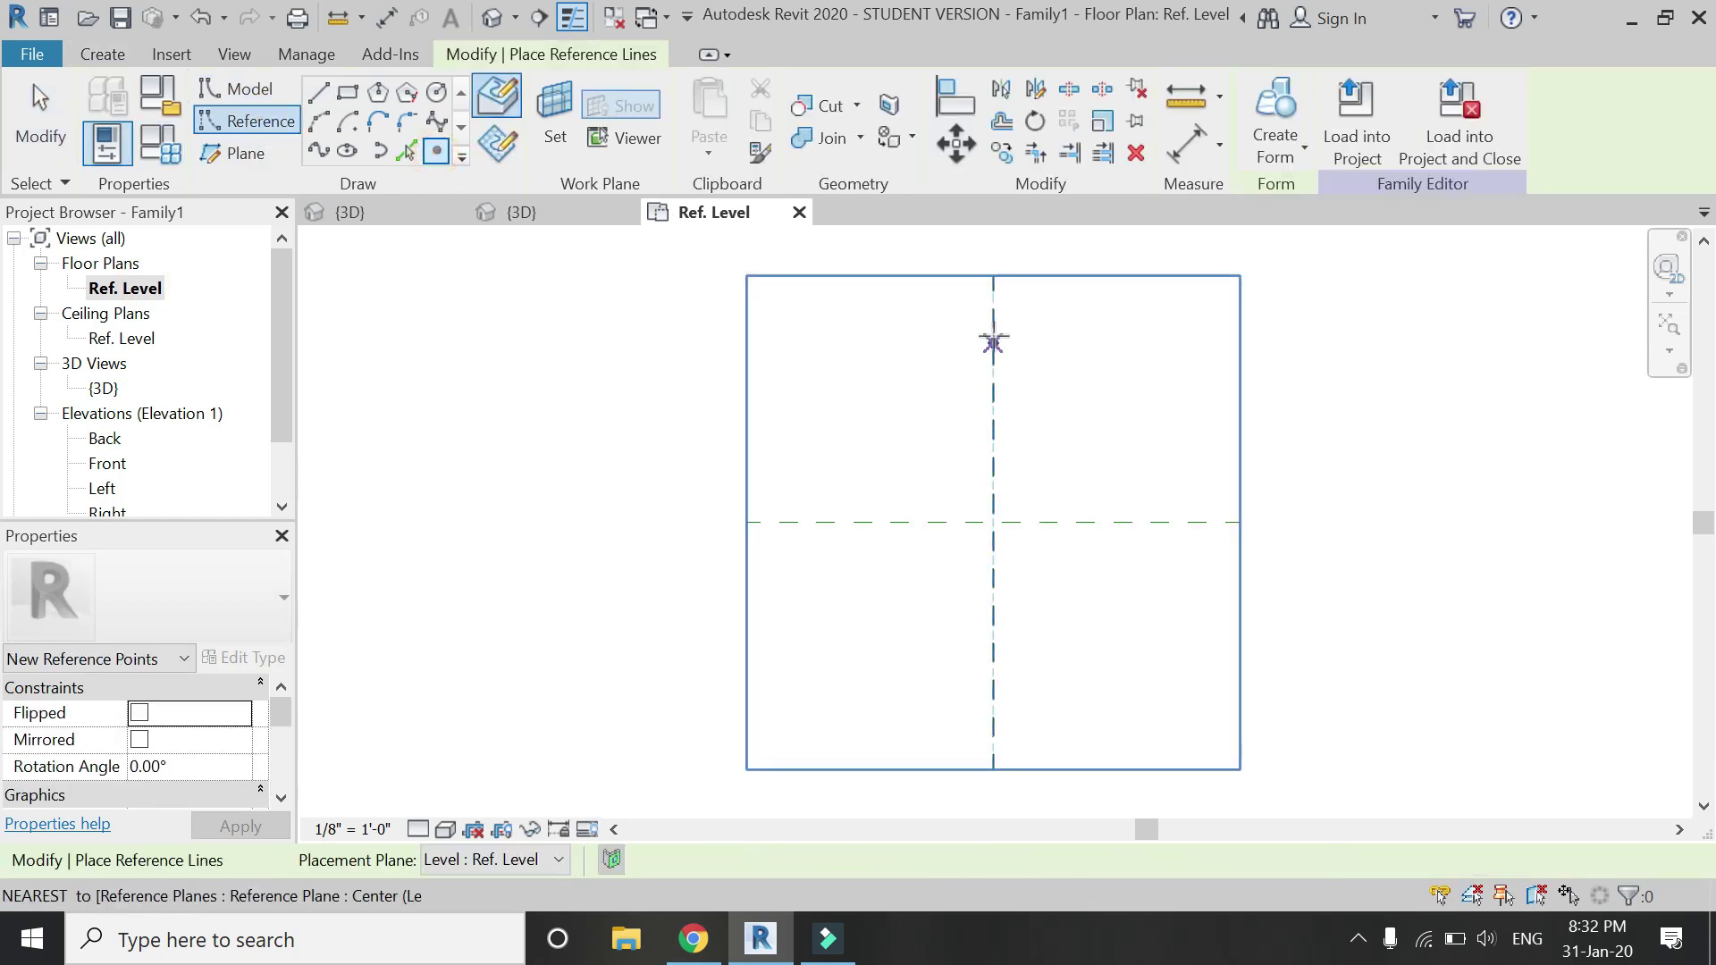
left_click(993, 297)
left_click(993, 324)
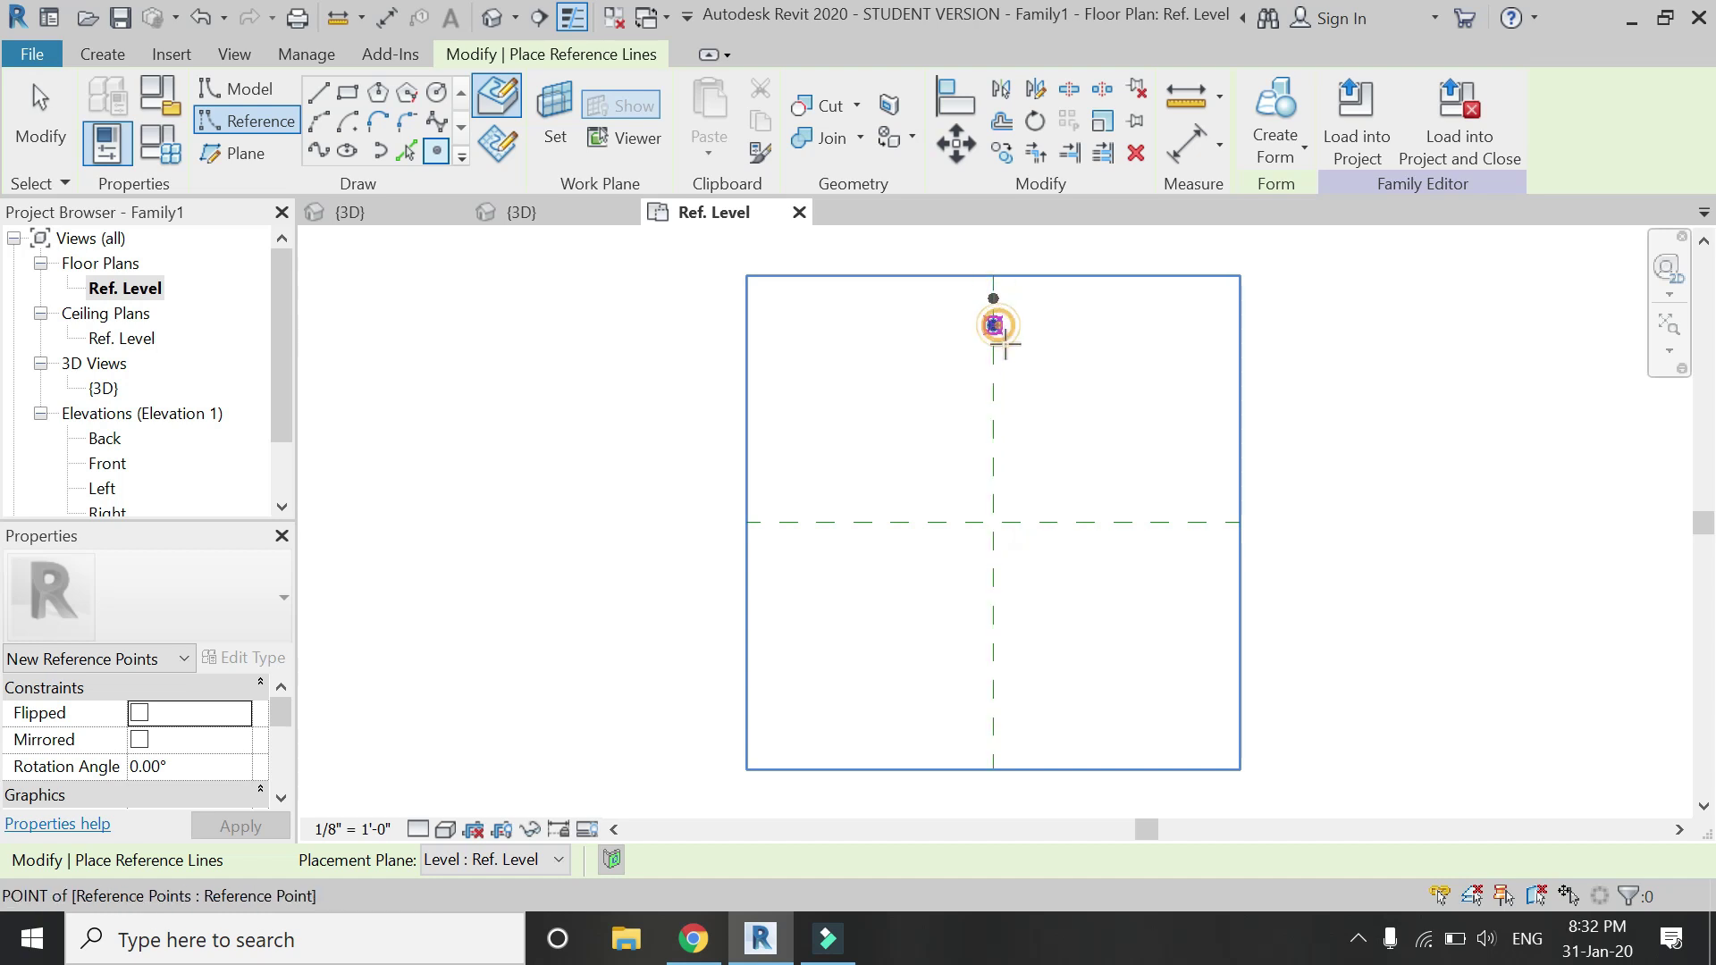
left_click(993, 391)
left_click(993, 421)
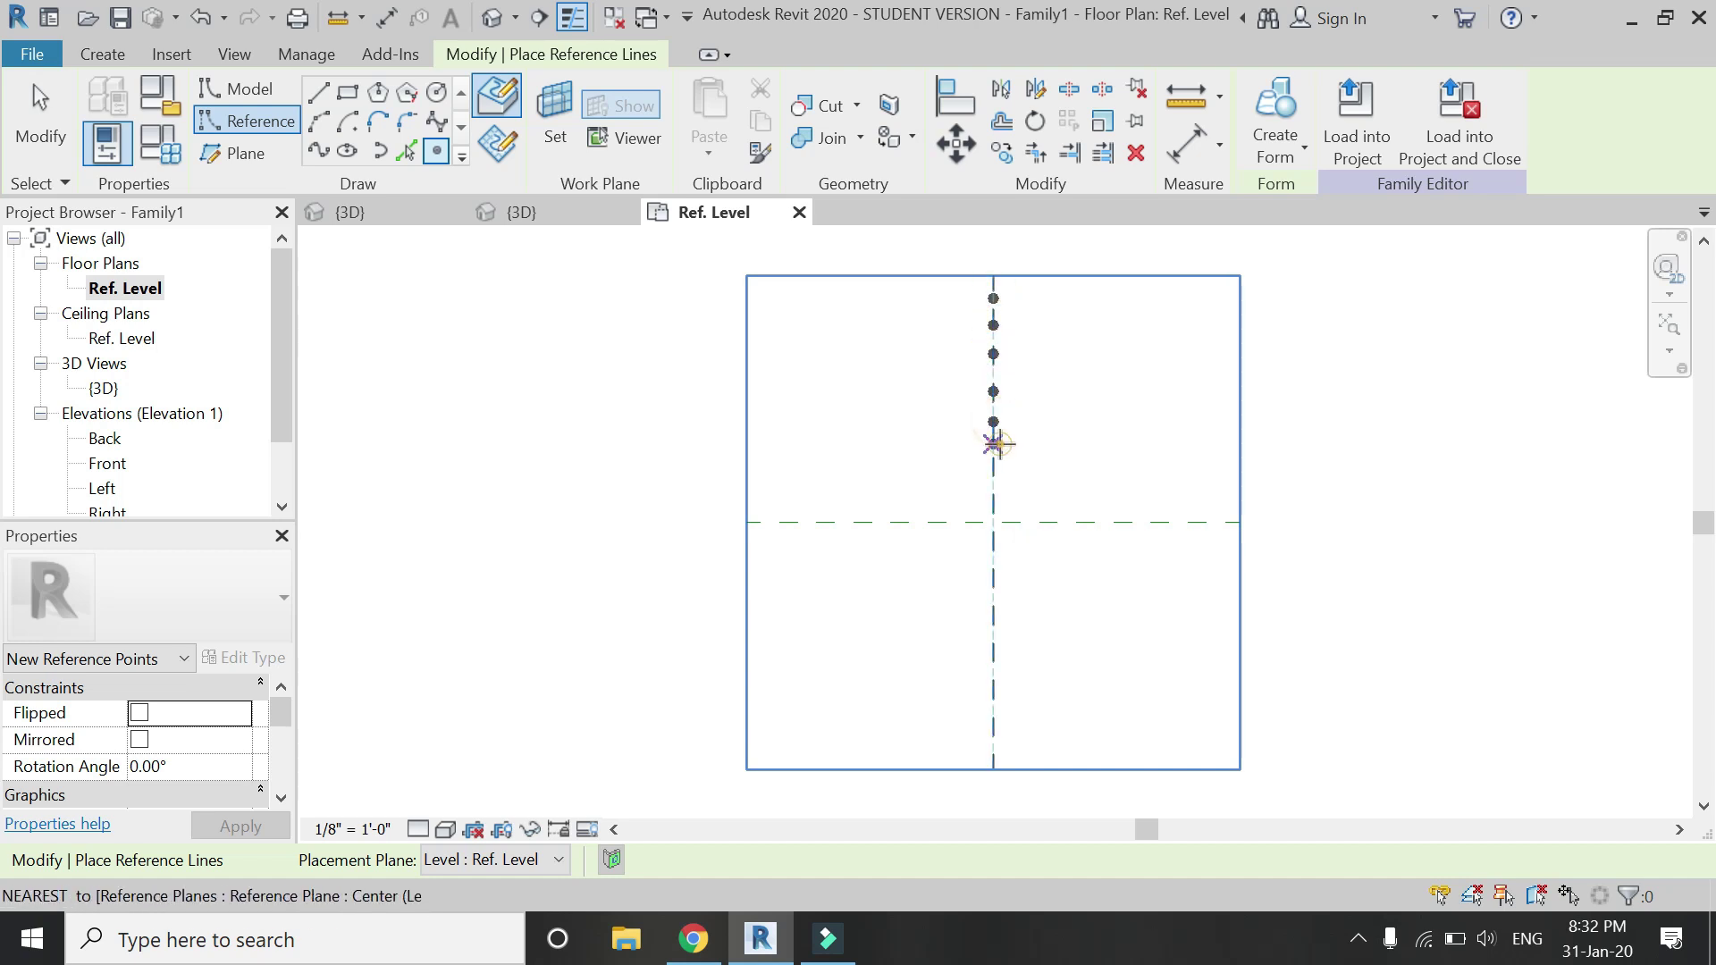
left_click(993, 475)
left_click(993, 506)
left_click(994, 547)
left_click(993, 573)
left_click(993, 603)
left_click(993, 637)
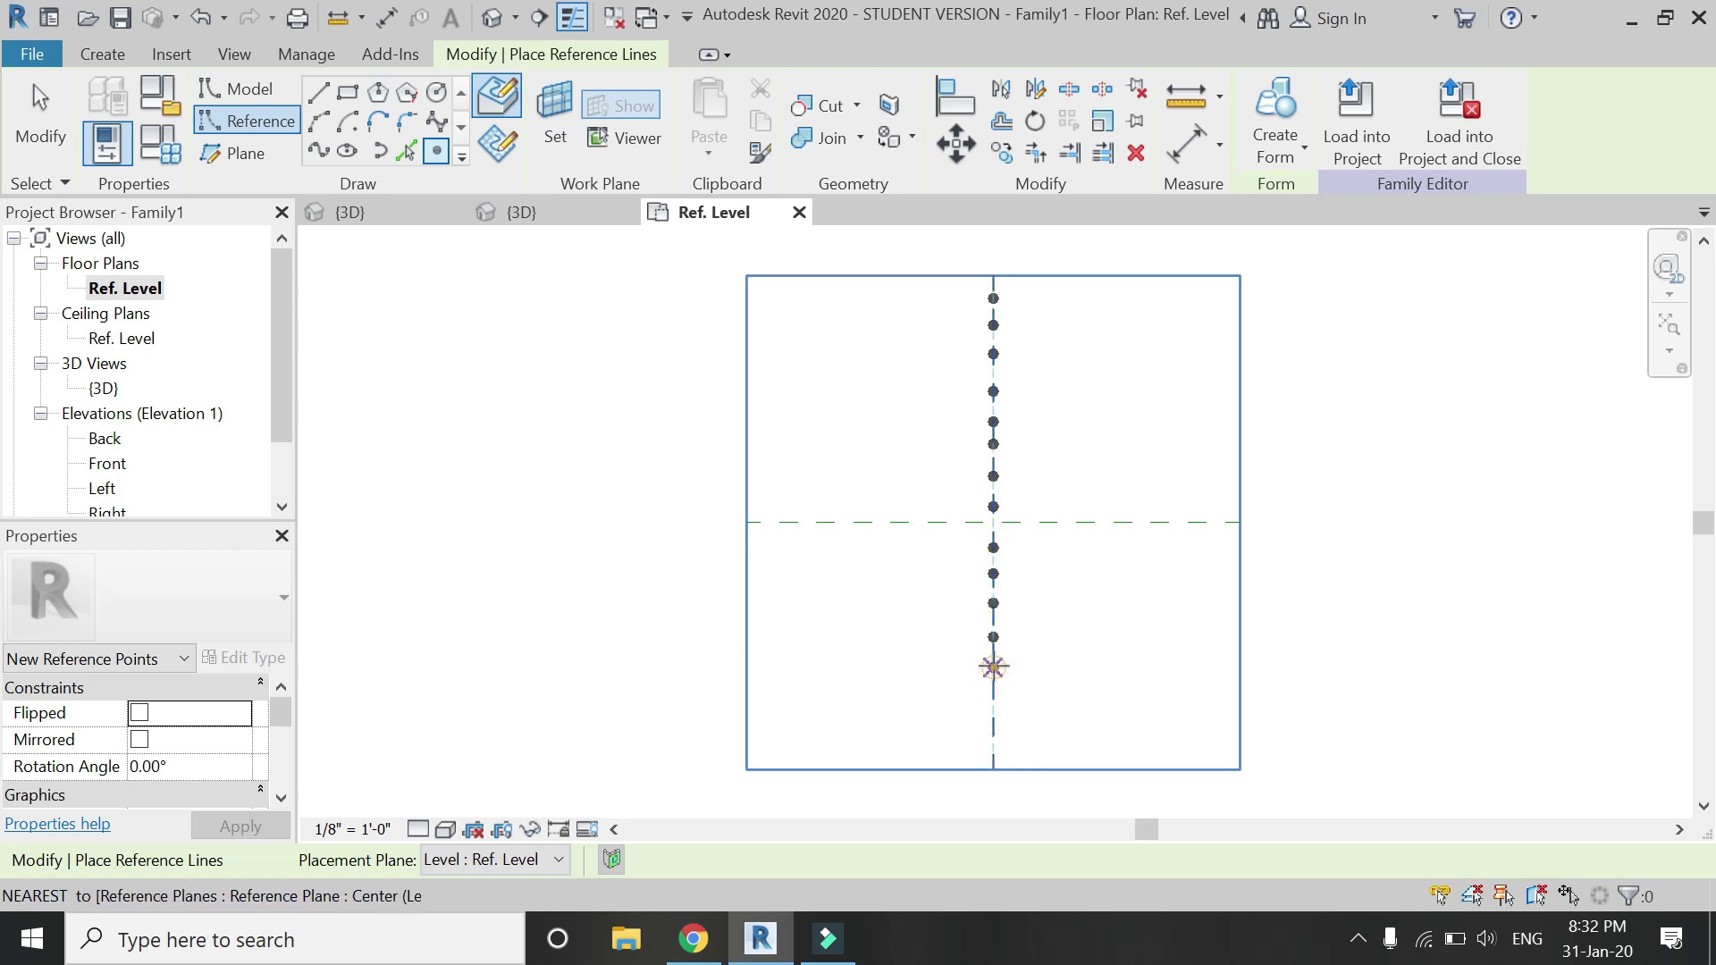
left_click(993, 668)
left_click(993, 700)
left_click(993, 728)
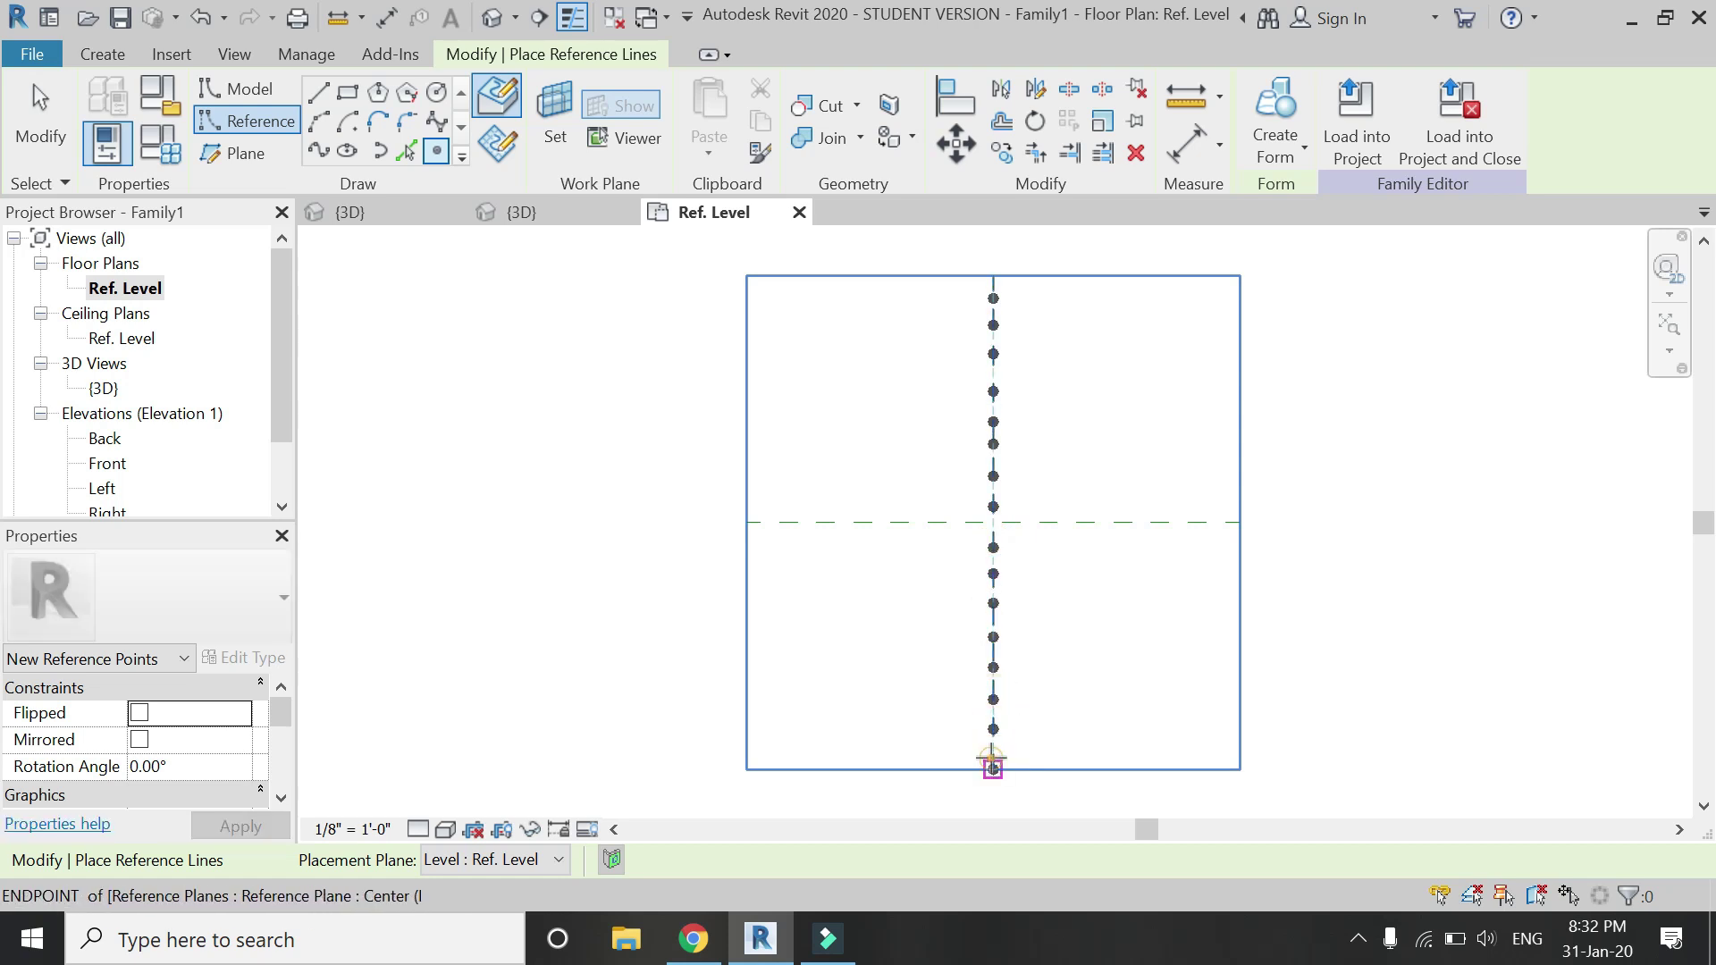
left_click(993, 769)
key("Escape")
key("Escape")
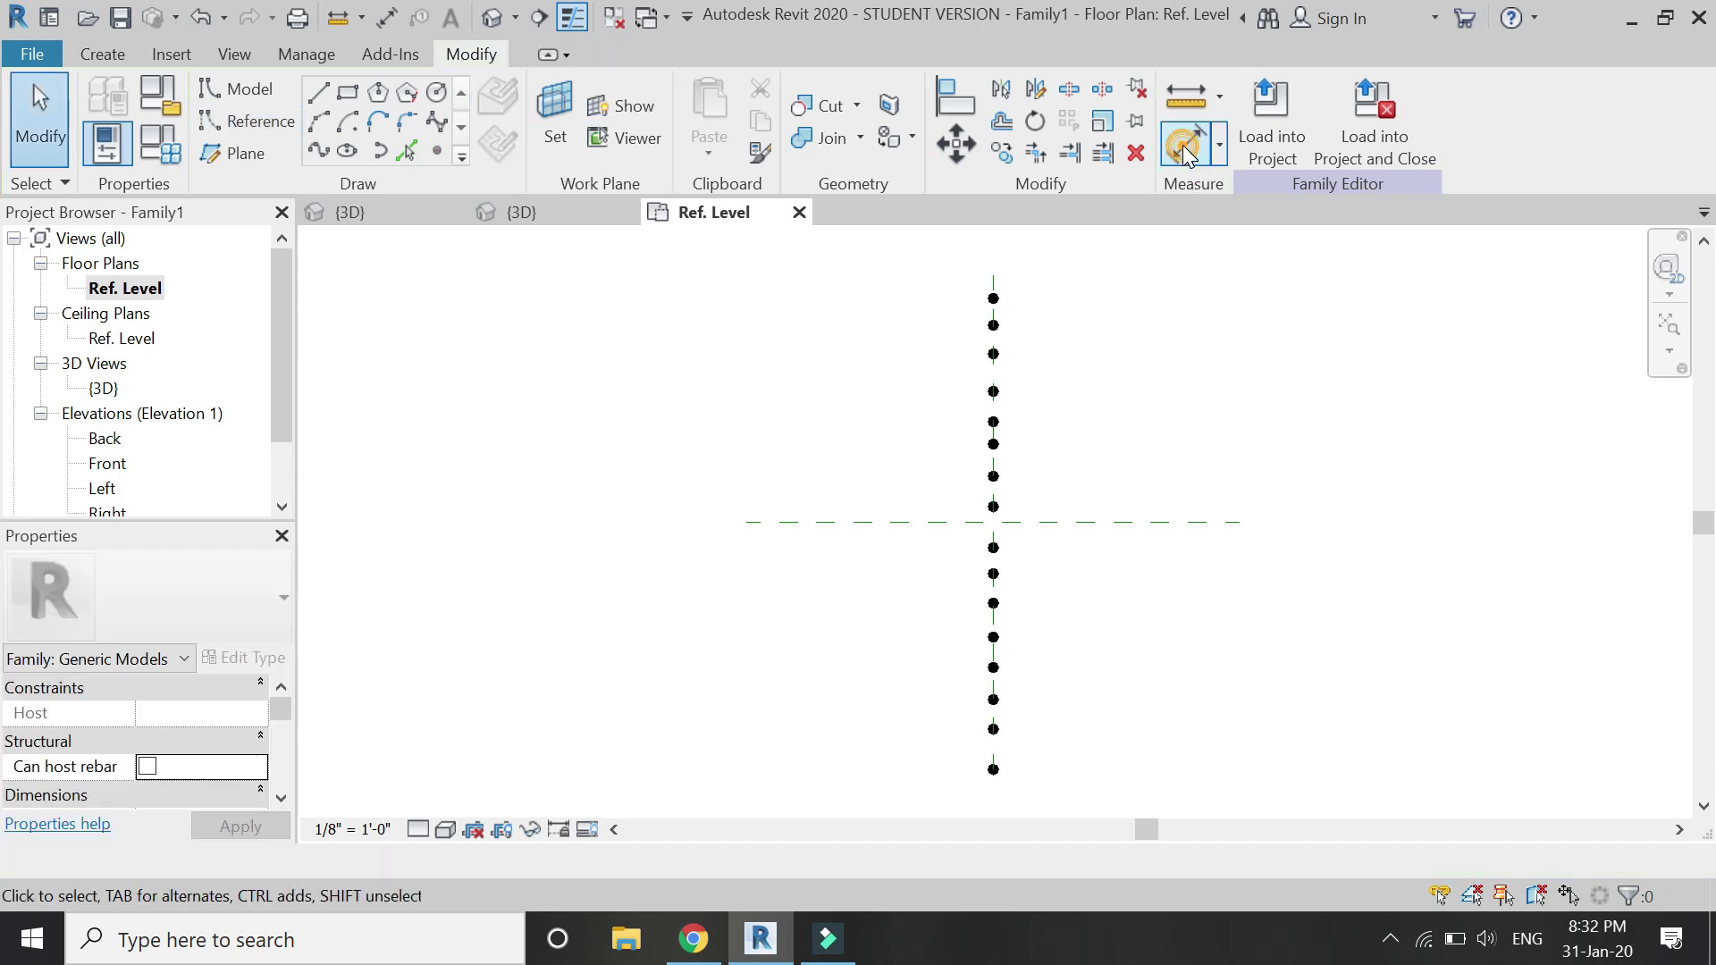
Place one aligned dimension string through all 16 reference points, with the dimension line offset to one side.
key("d")
key("i")
left_click(993, 299)
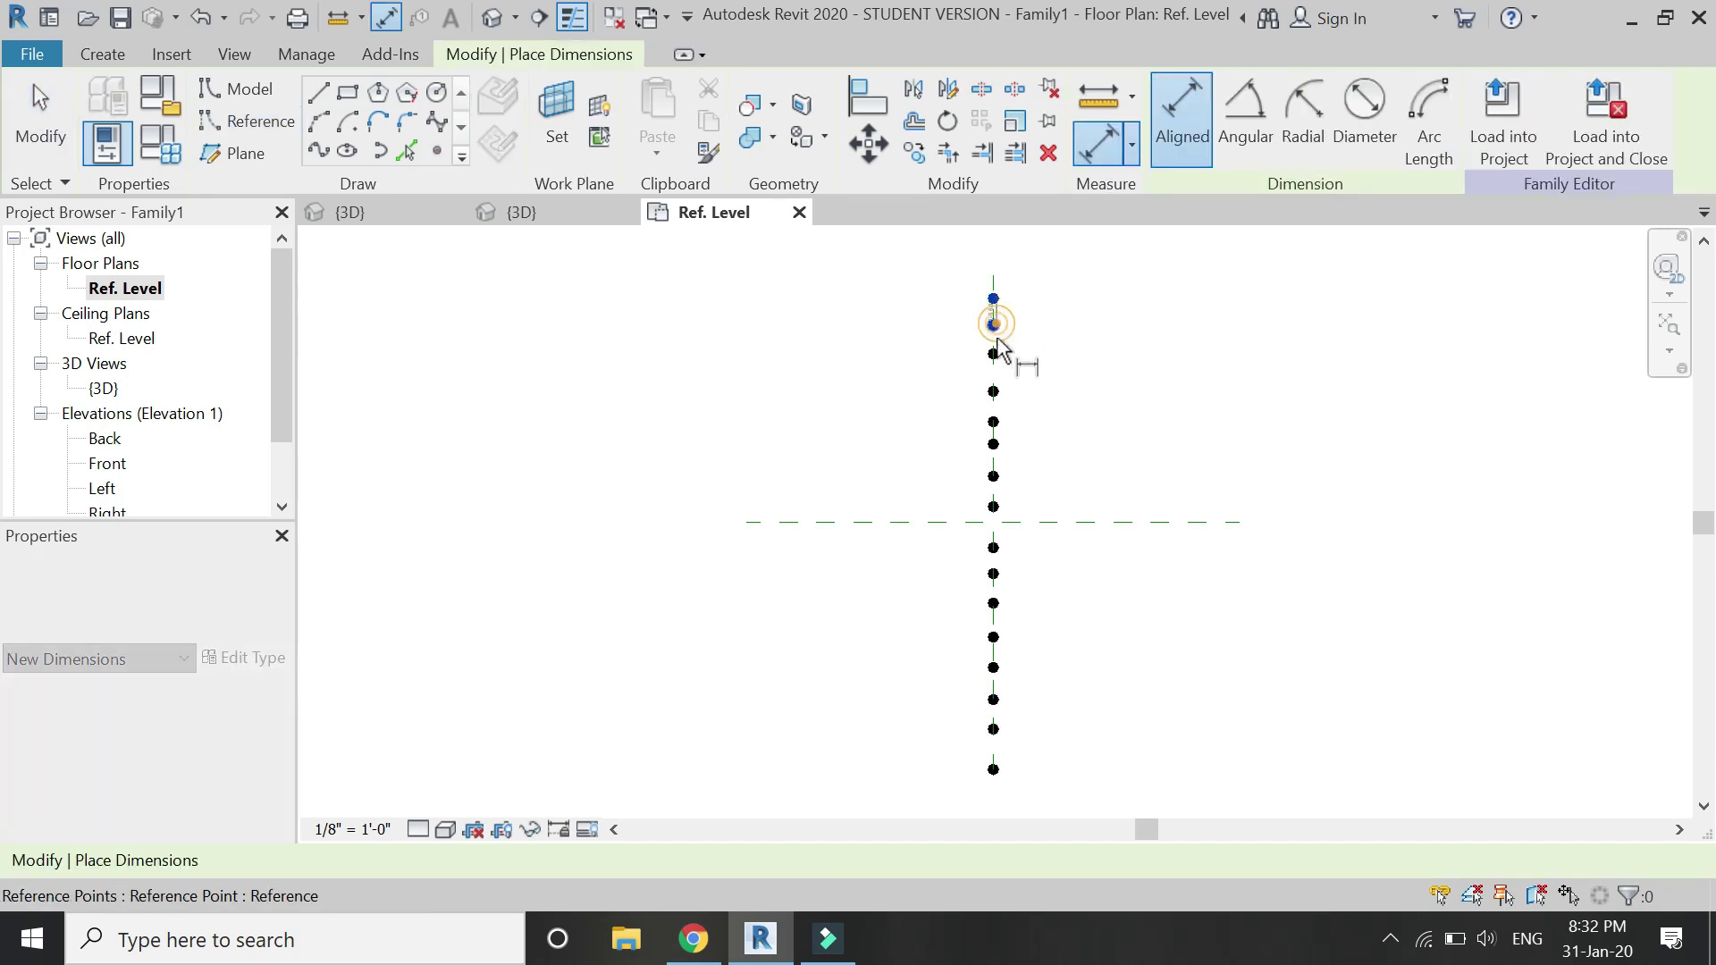
left_click(993, 326)
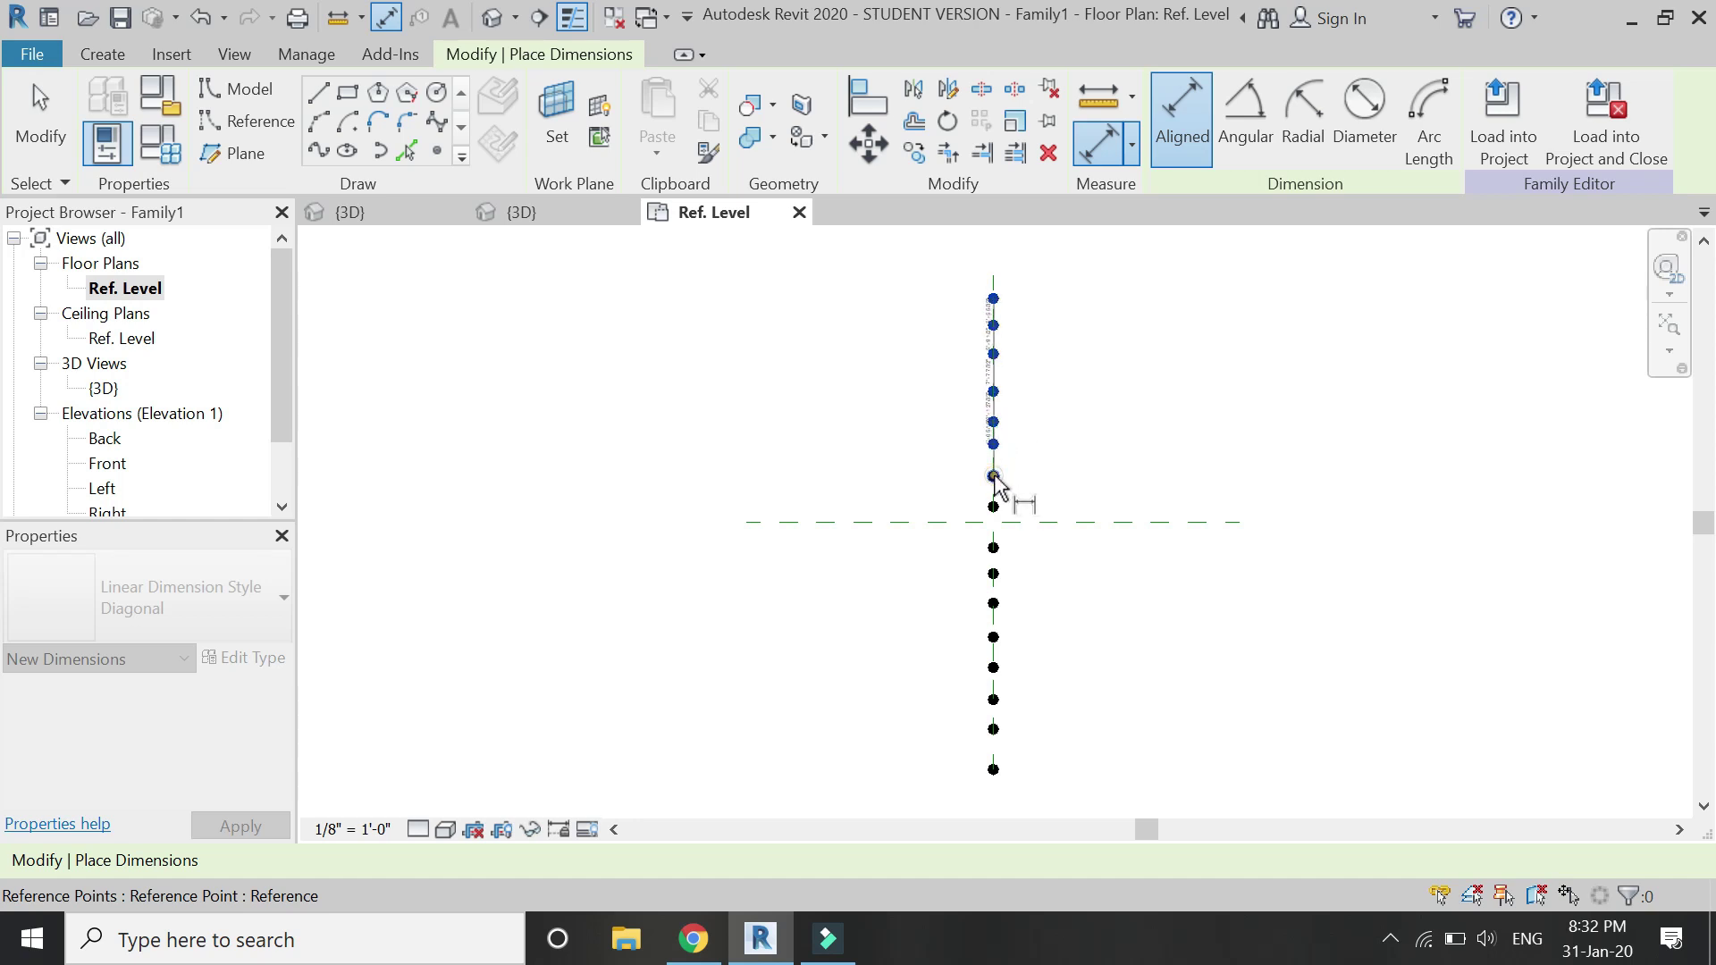
left_click(993, 506)
left_click(993, 547)
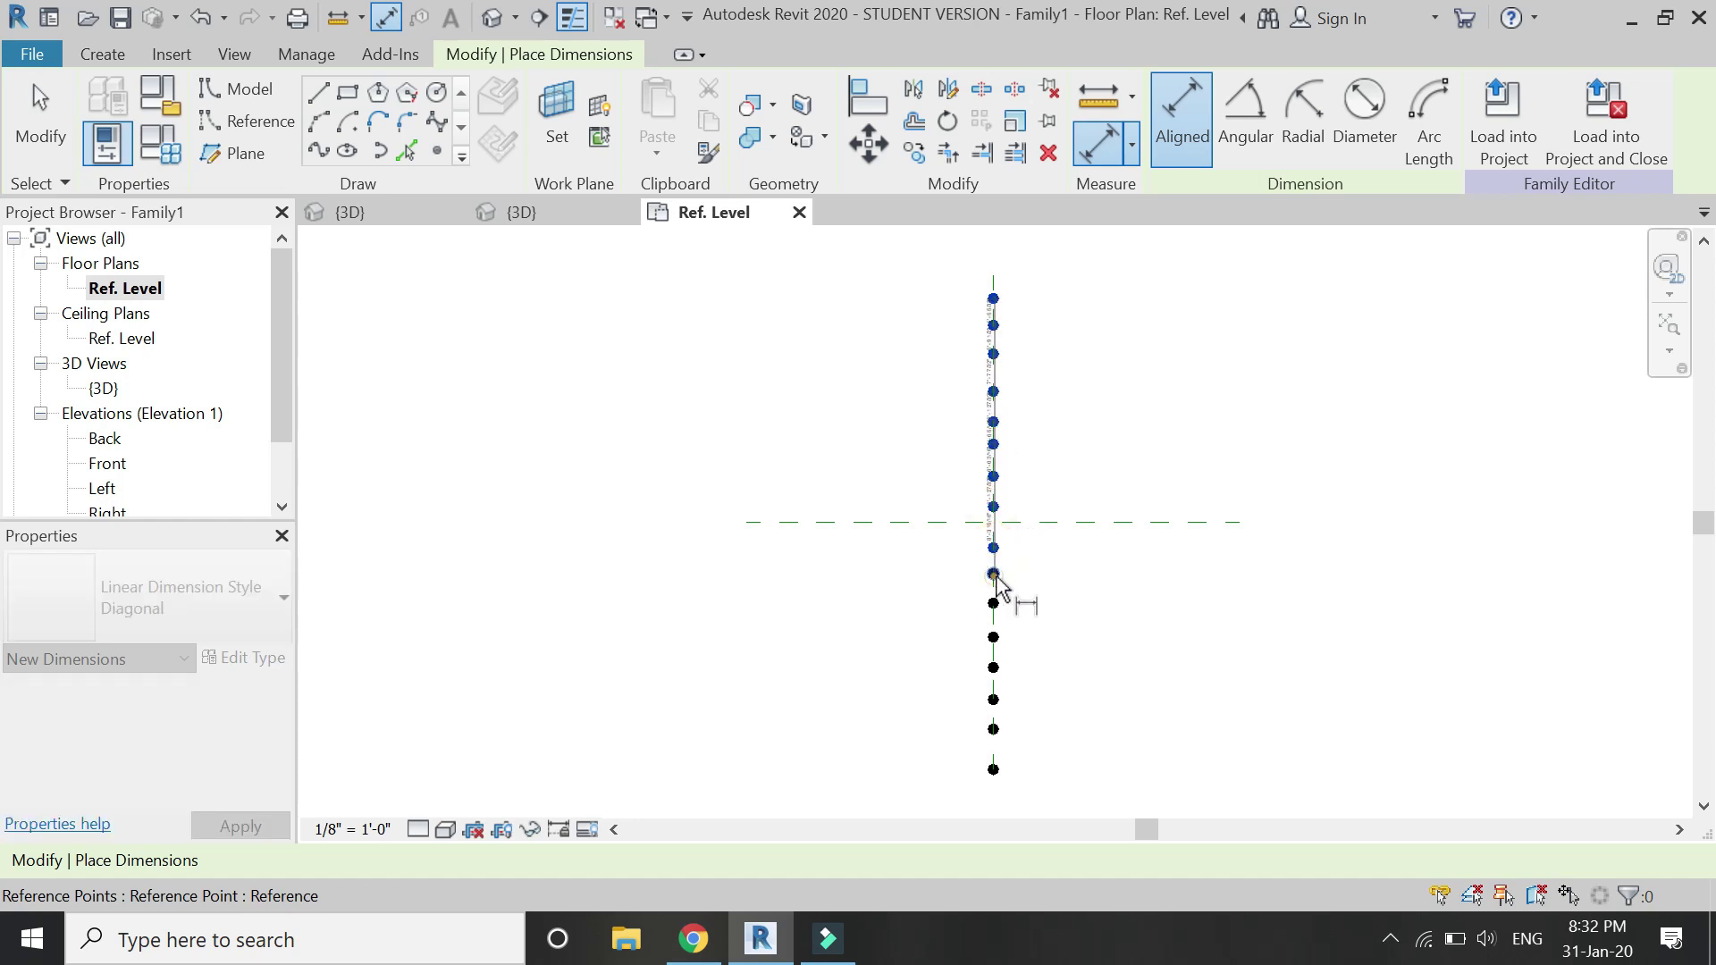
left_click(993, 573)
left_click(993, 603)
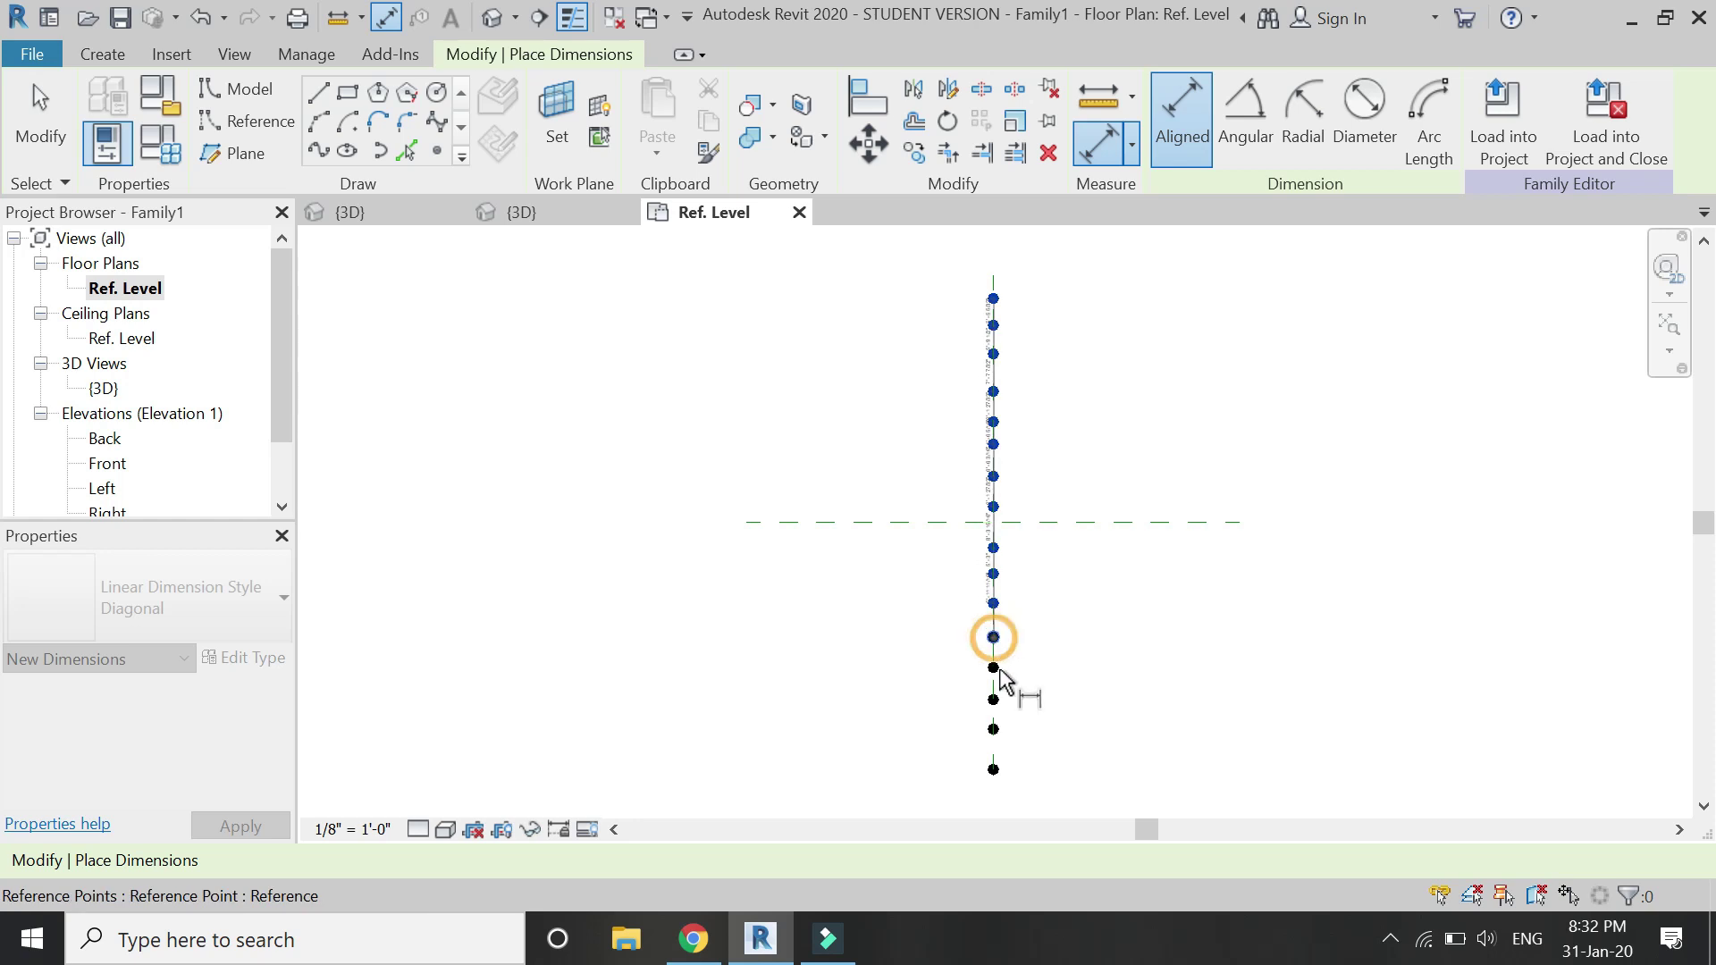
left_click(993, 636)
left_click(993, 668)
left_click(993, 699)
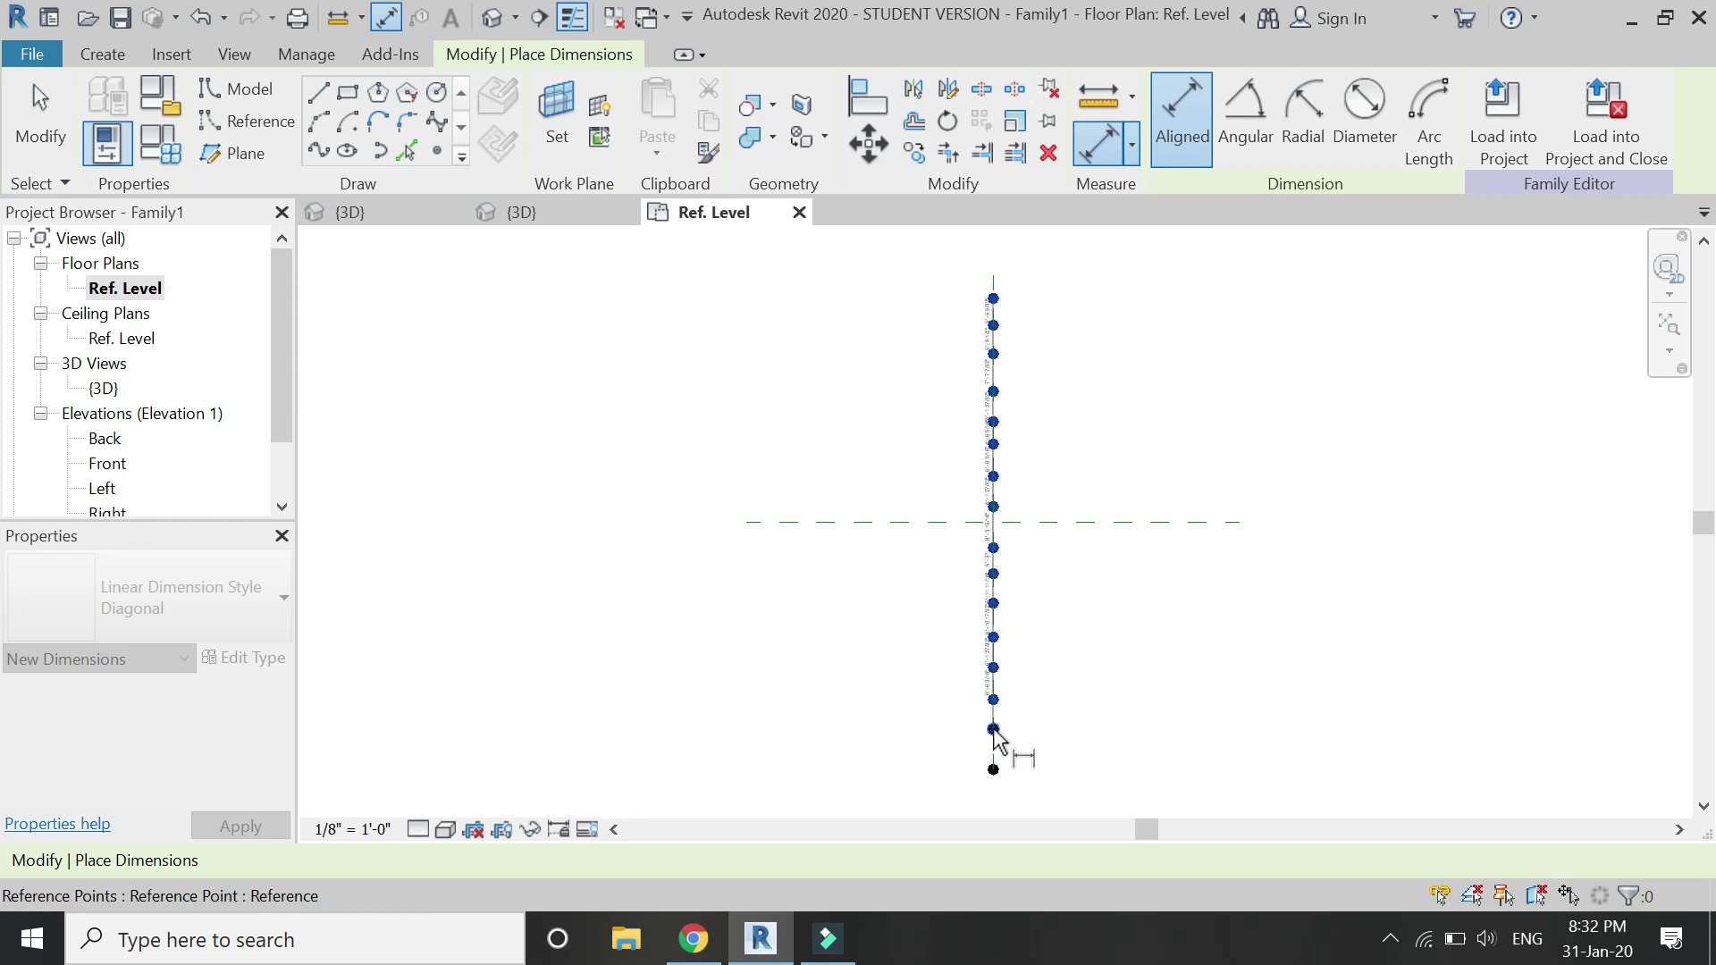
left_click(993, 729)
left_click(993, 769)
left_click(888, 719)
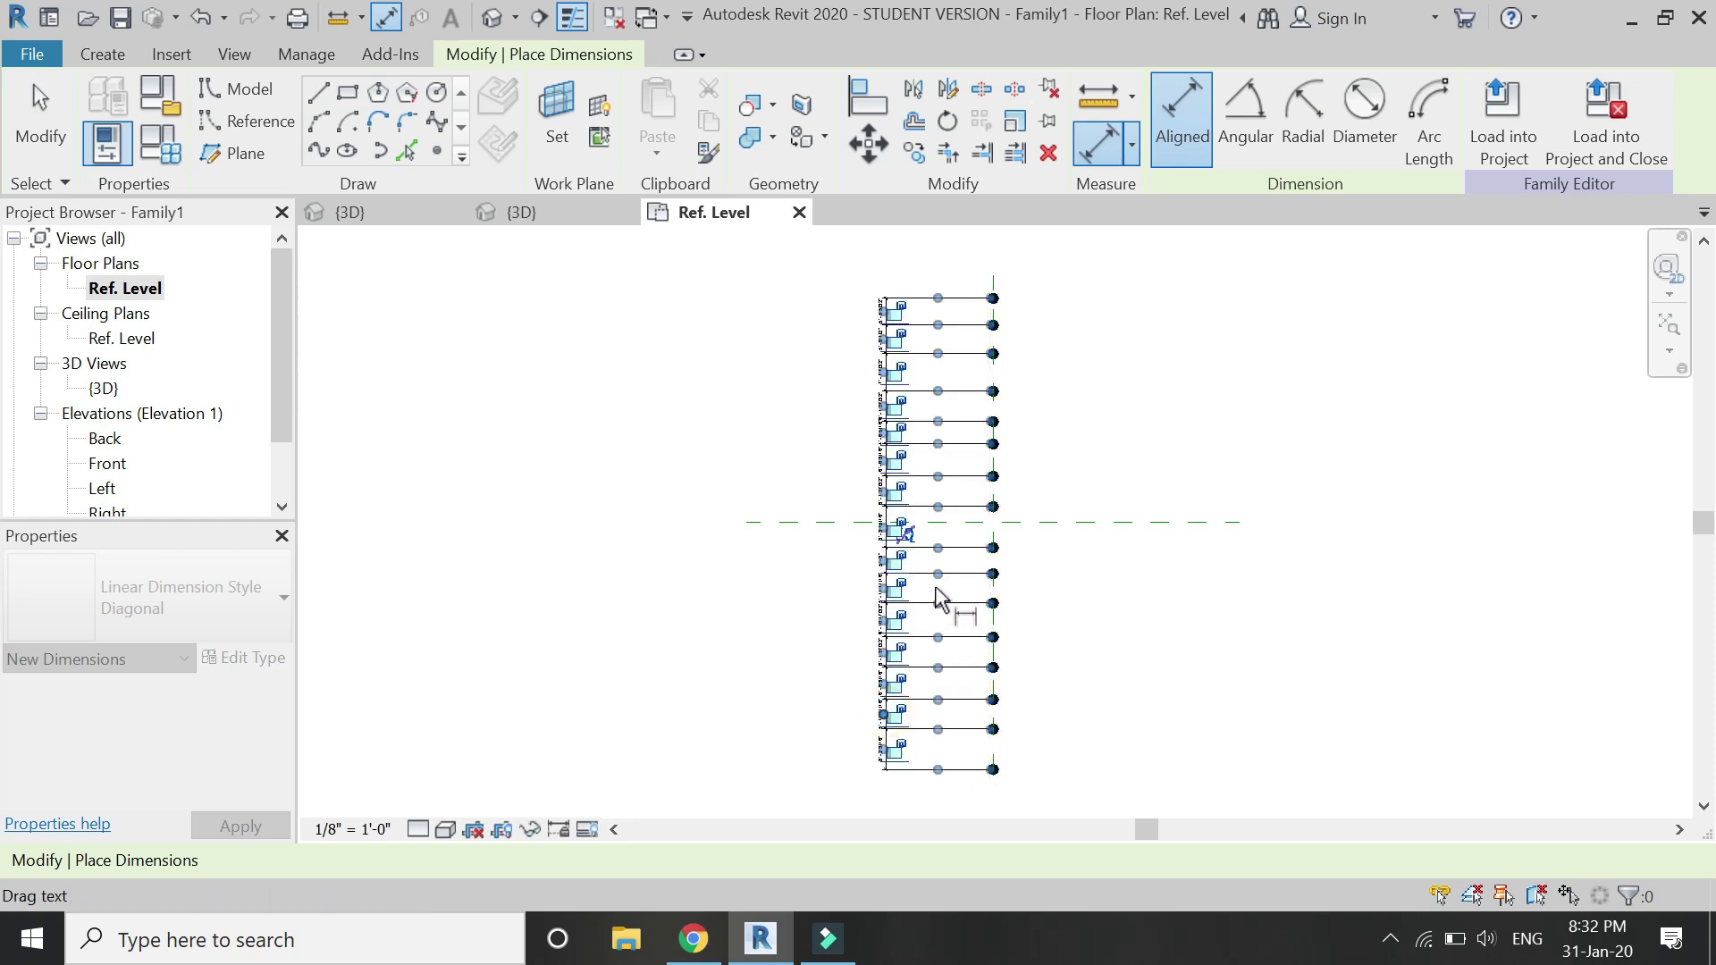
Apply the equality constraint to the dimension string to space the points evenly, and delete the string.
left_click(908, 535)
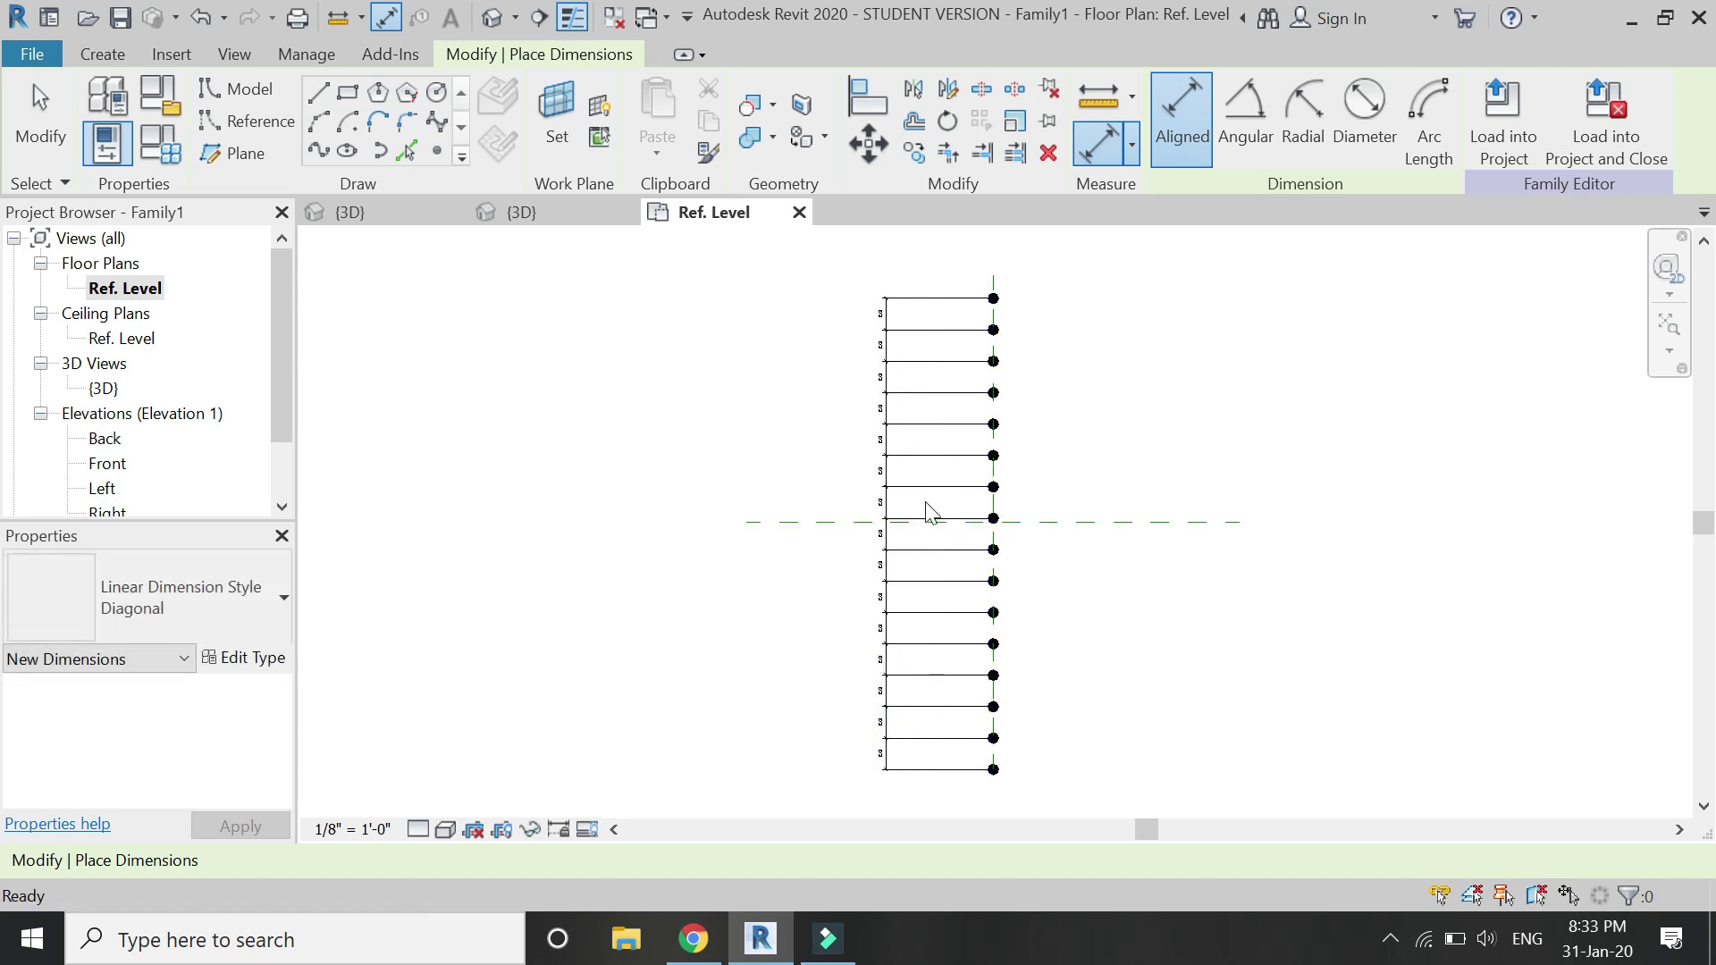
key("Escape")
key("Escape")
left_click(932, 494)
key("Delete")
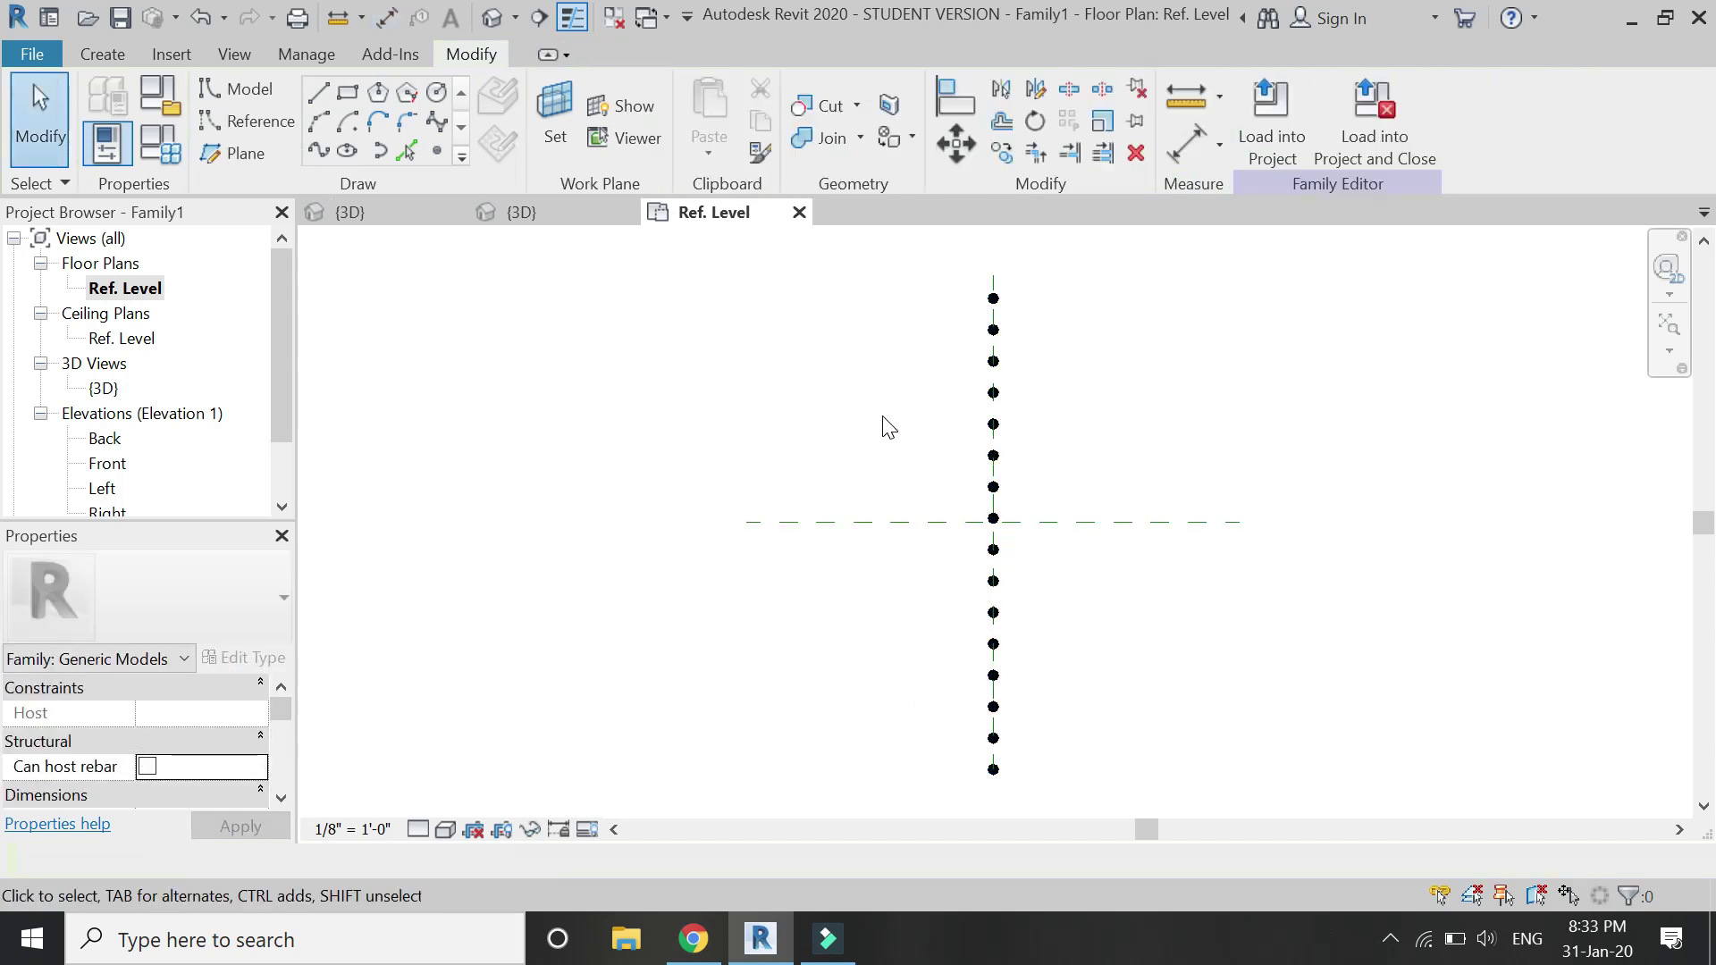
Make all 16 reference points adaptive and connect them with a spline through points.
left_click_drag(1059, 276, 944, 659)
left_click_drag(945, 783, 946, 783)
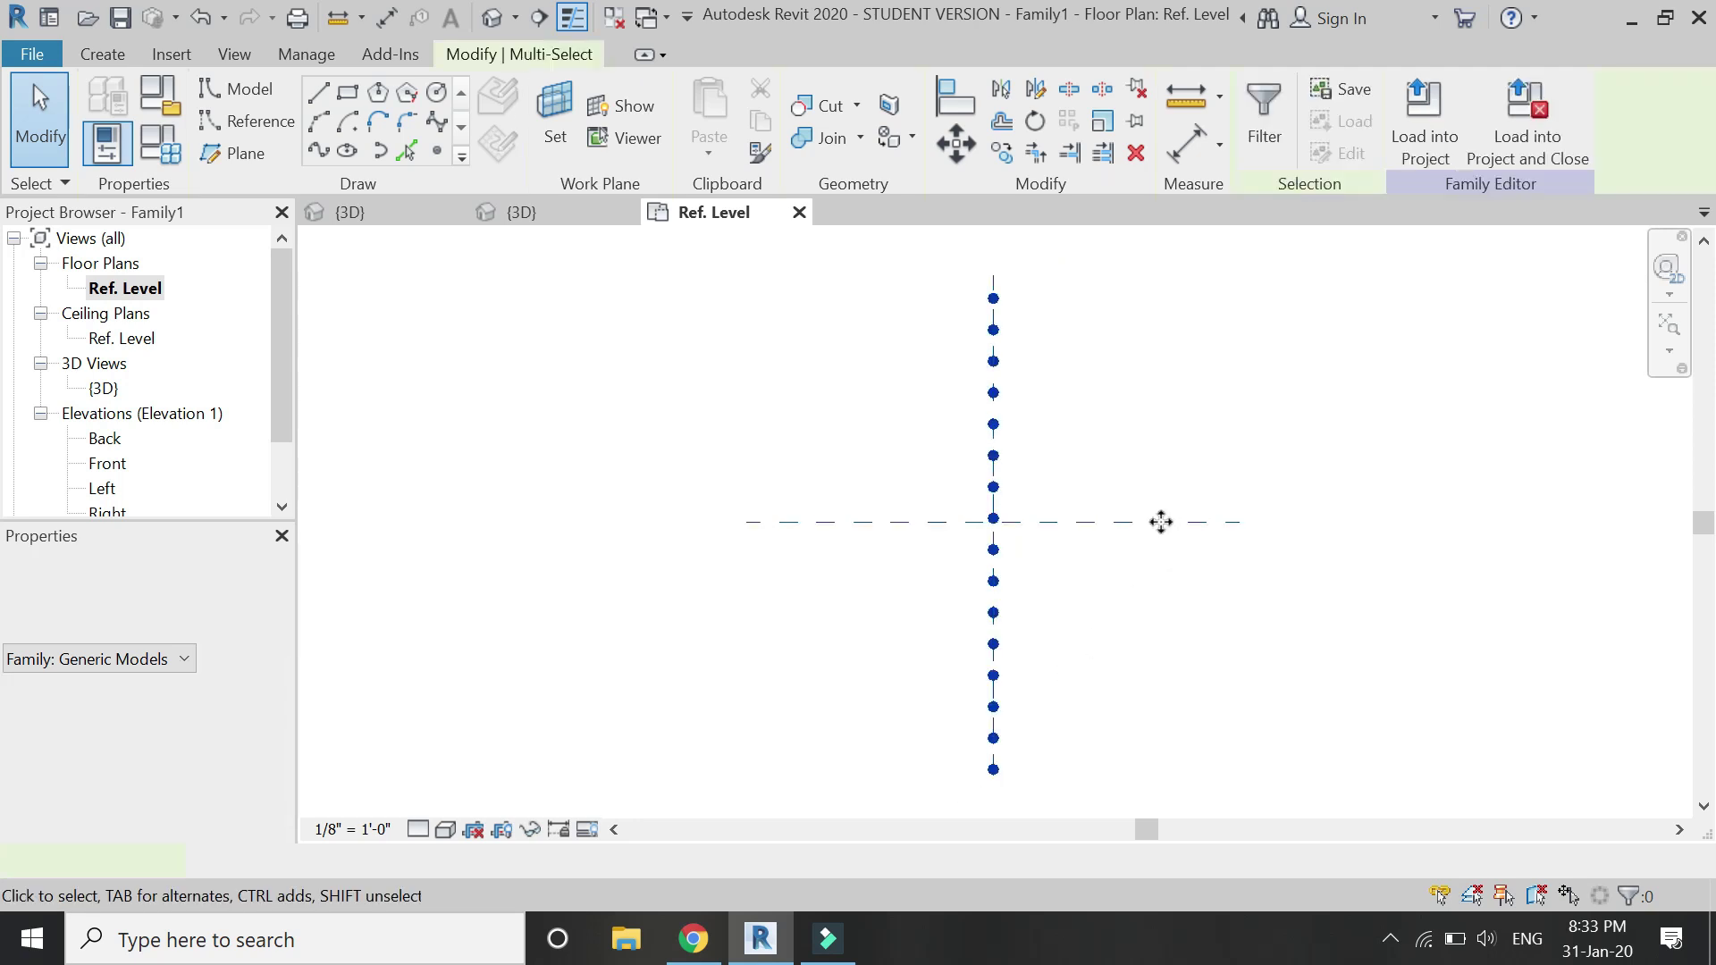
left_click_drag(1048, 254, 689, 440, "shift")
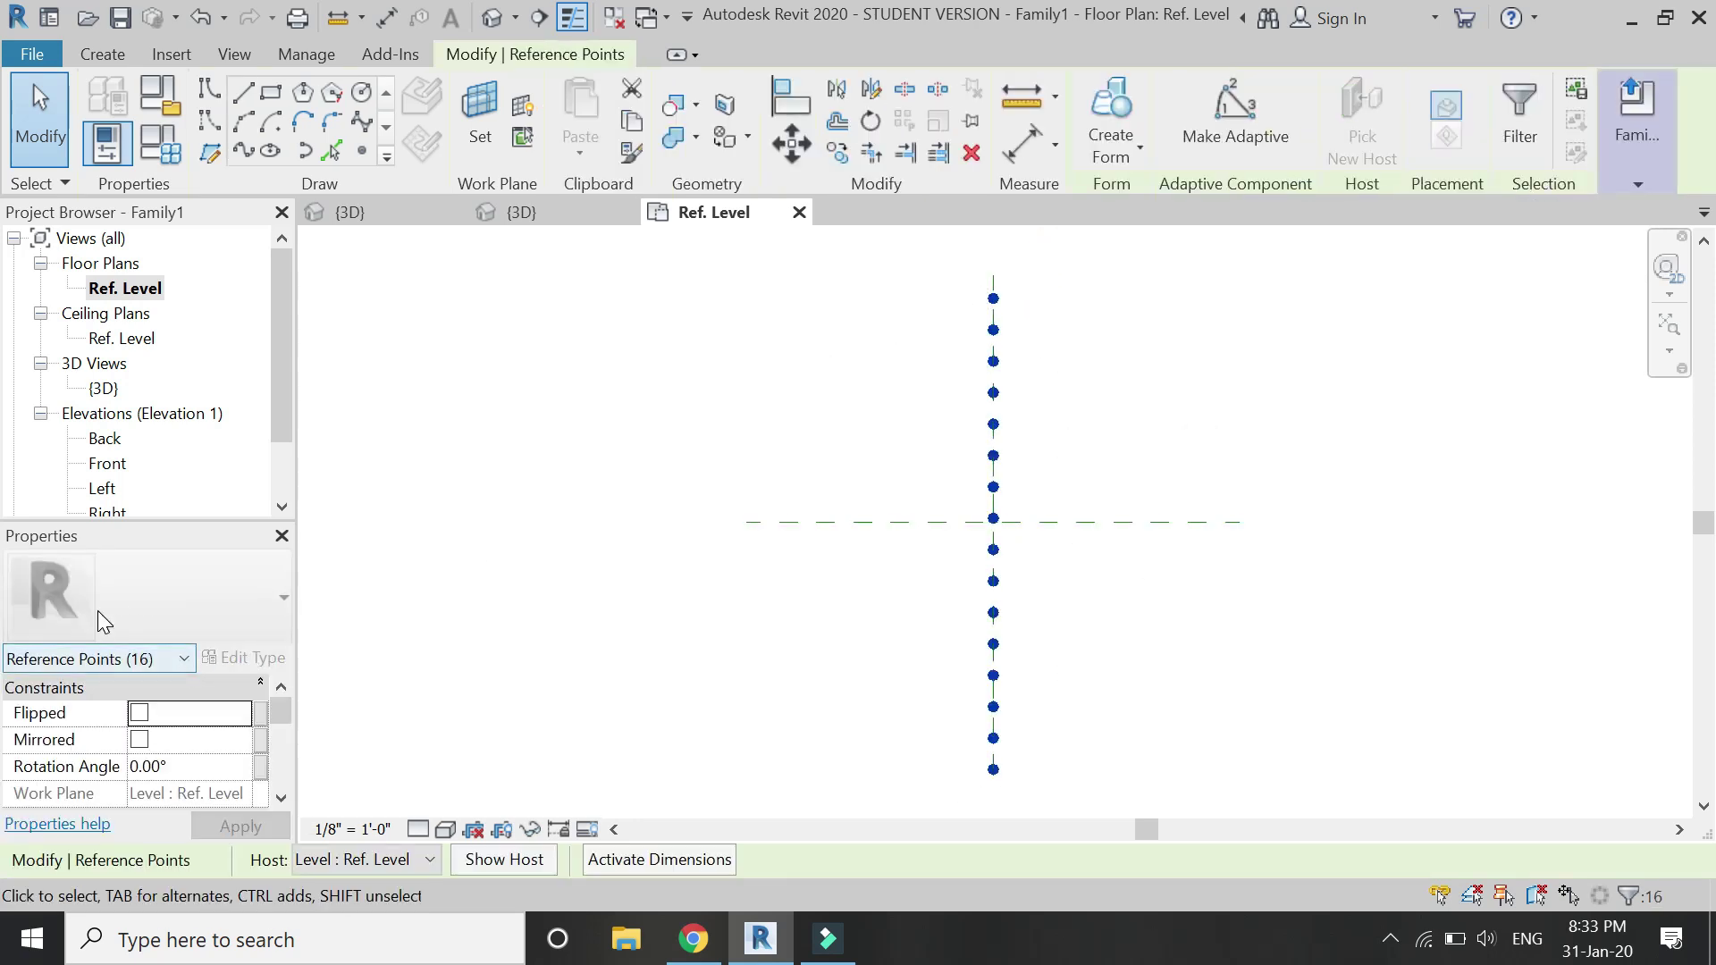
left_click(1235, 116)
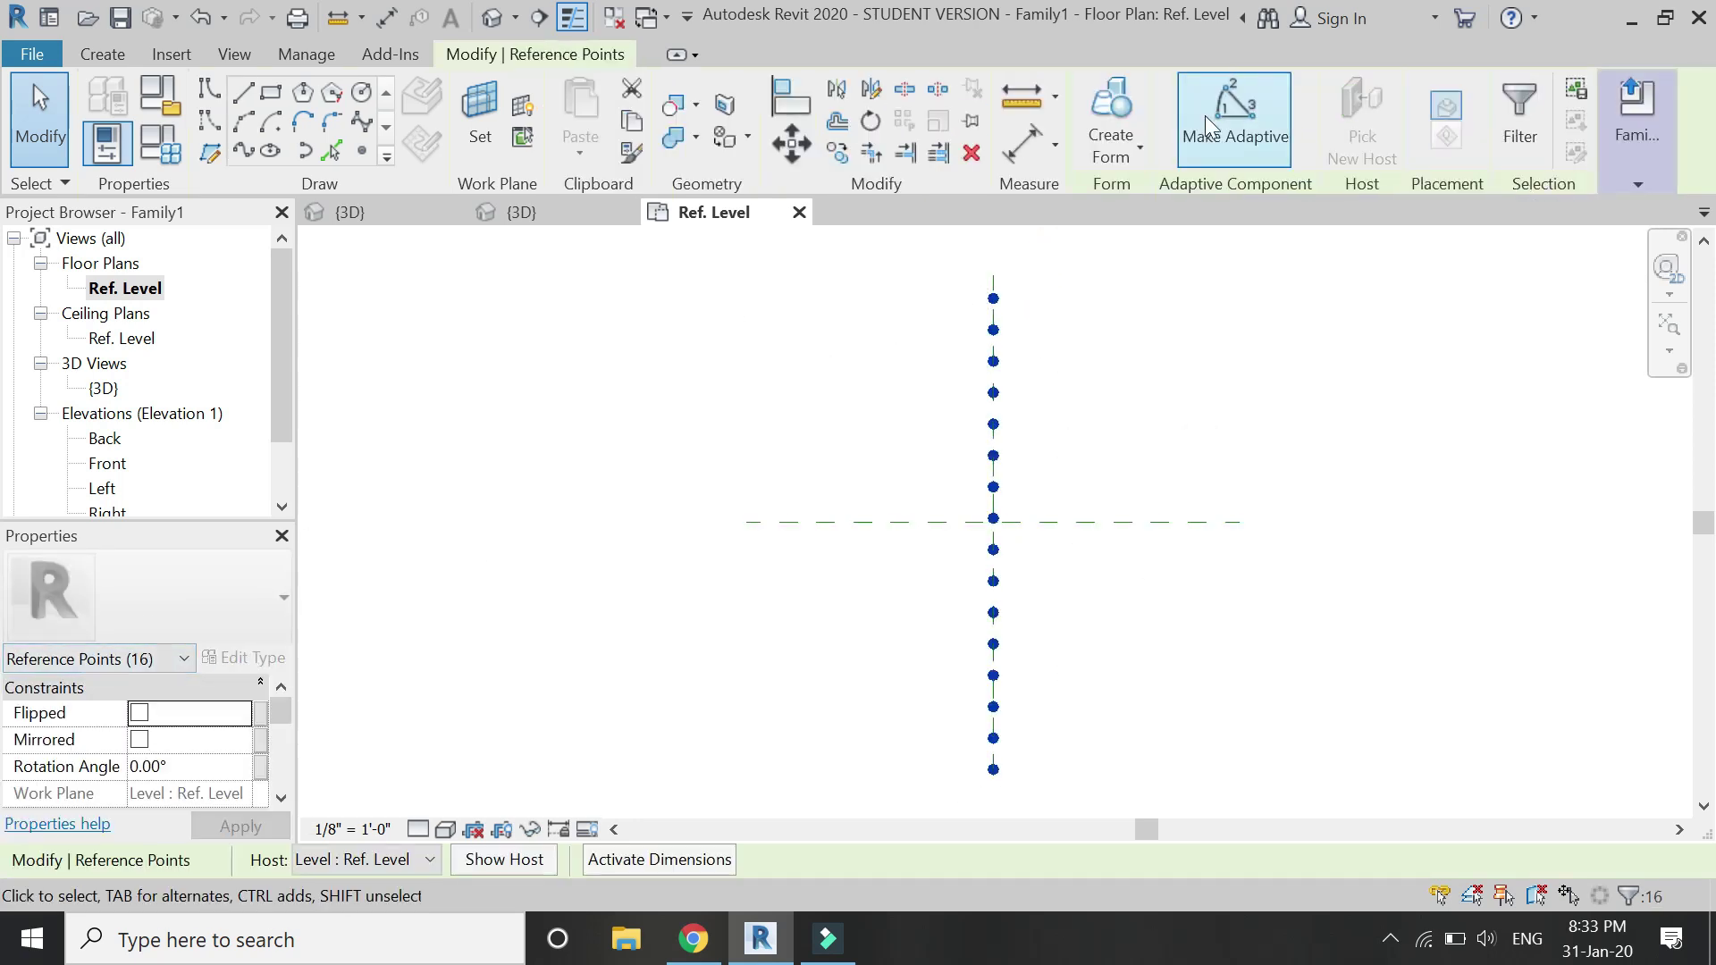
left_click(240, 148)
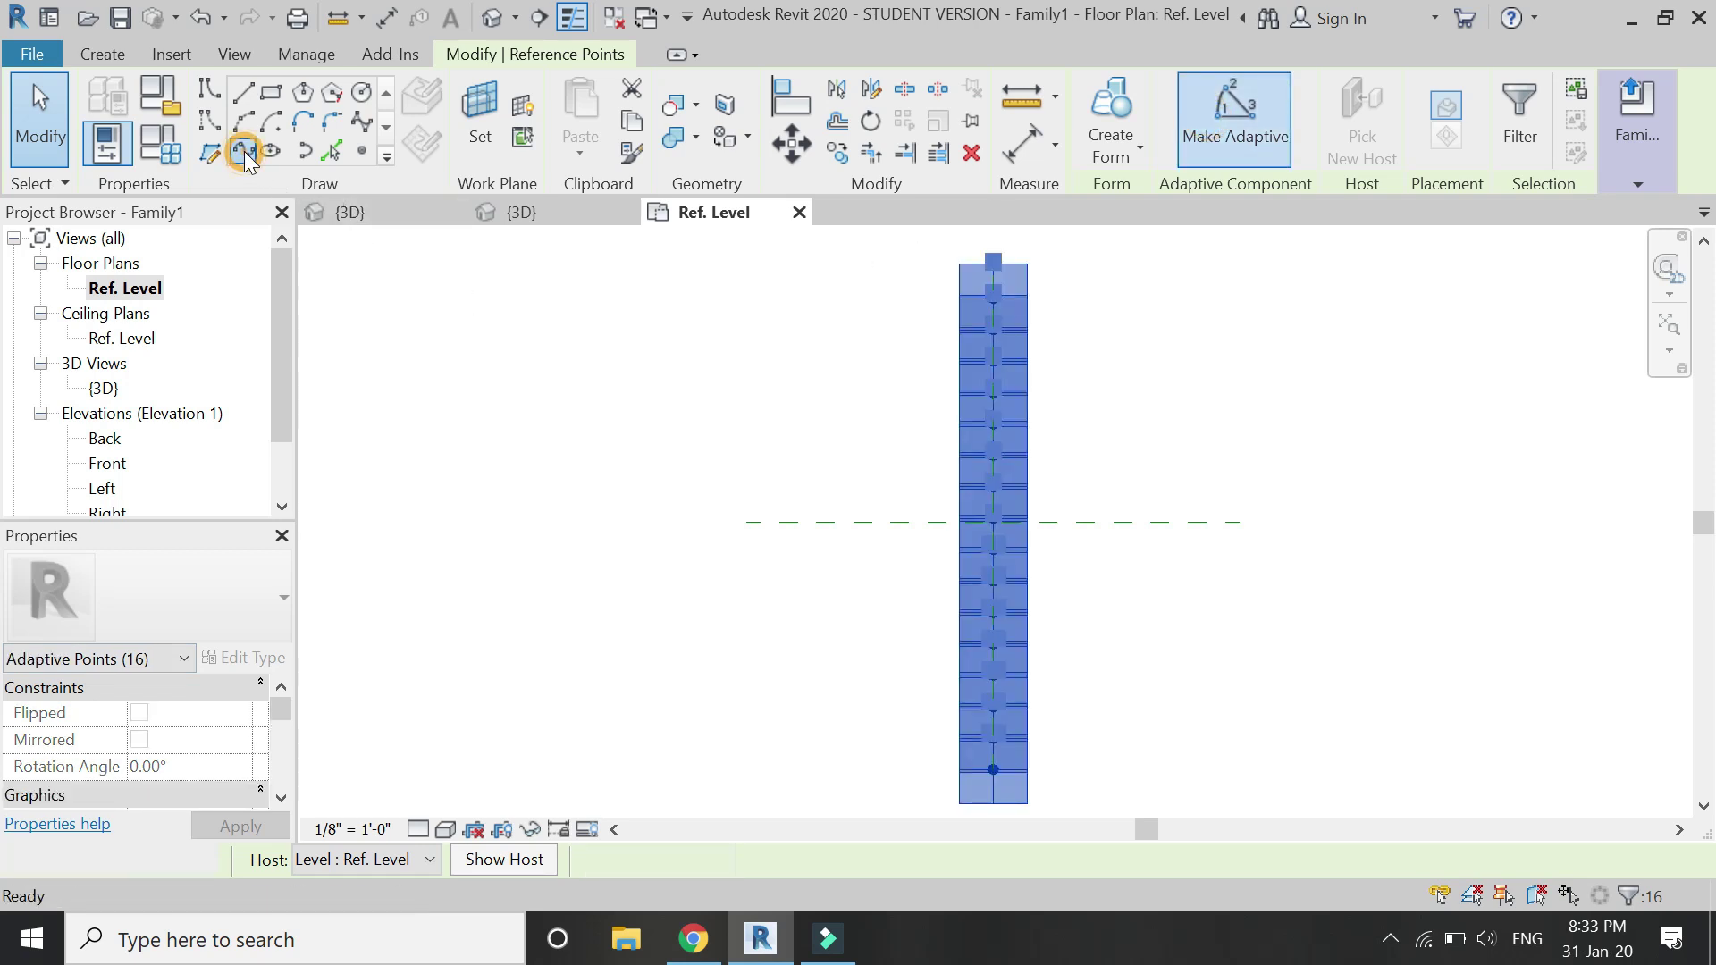
In the 3D view, draw a circle of 1' radius centred on adaptive point 16, using the point's plane perpendicular to the spline.
left_click(582, 219)
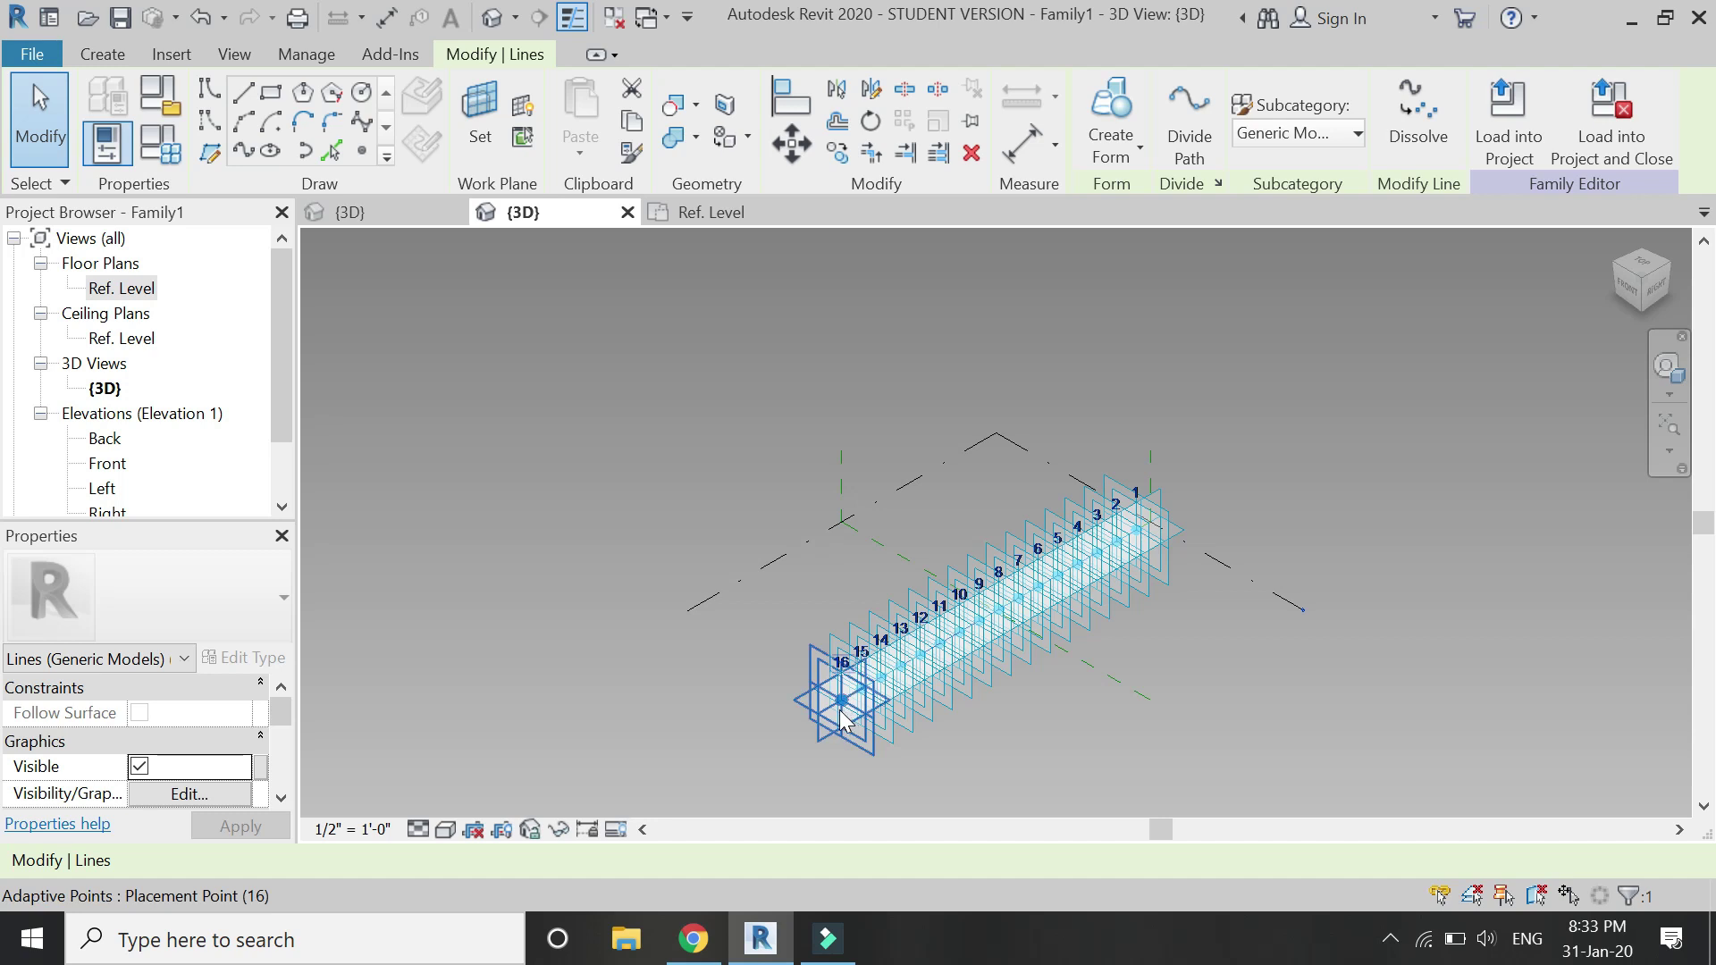
scroll(840, 715, "up", 5)
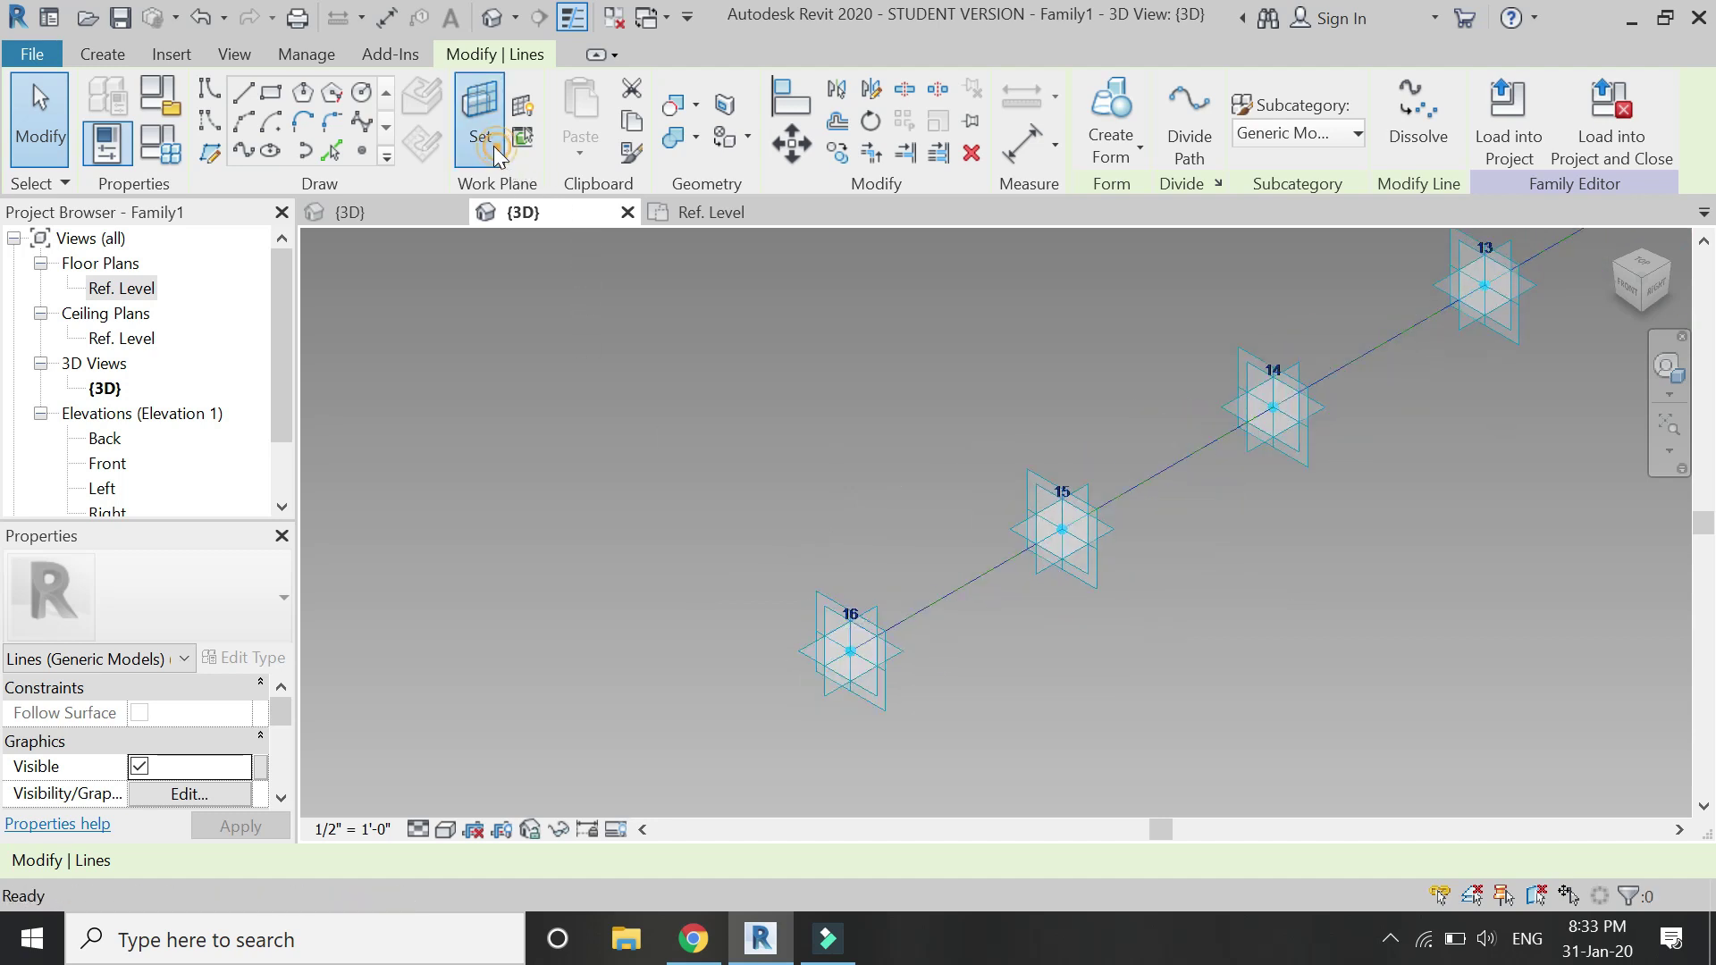
left_click(496, 154)
left_click(877, 700)
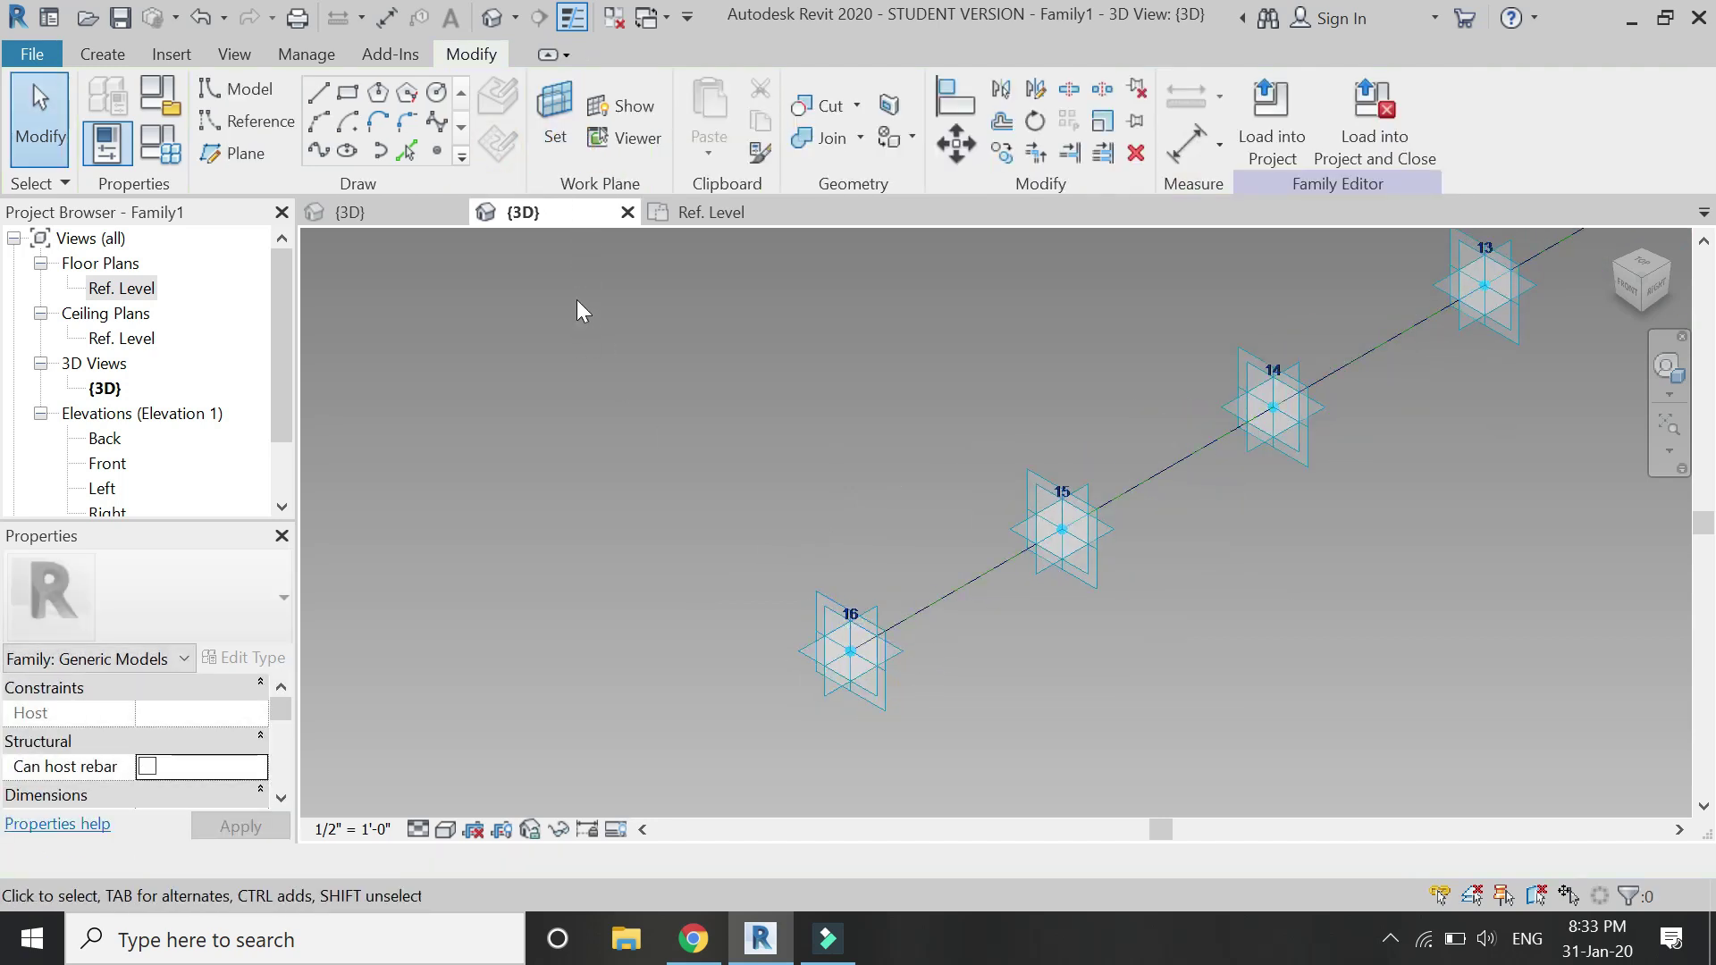
left_click(436, 93)
left_click(850, 650)
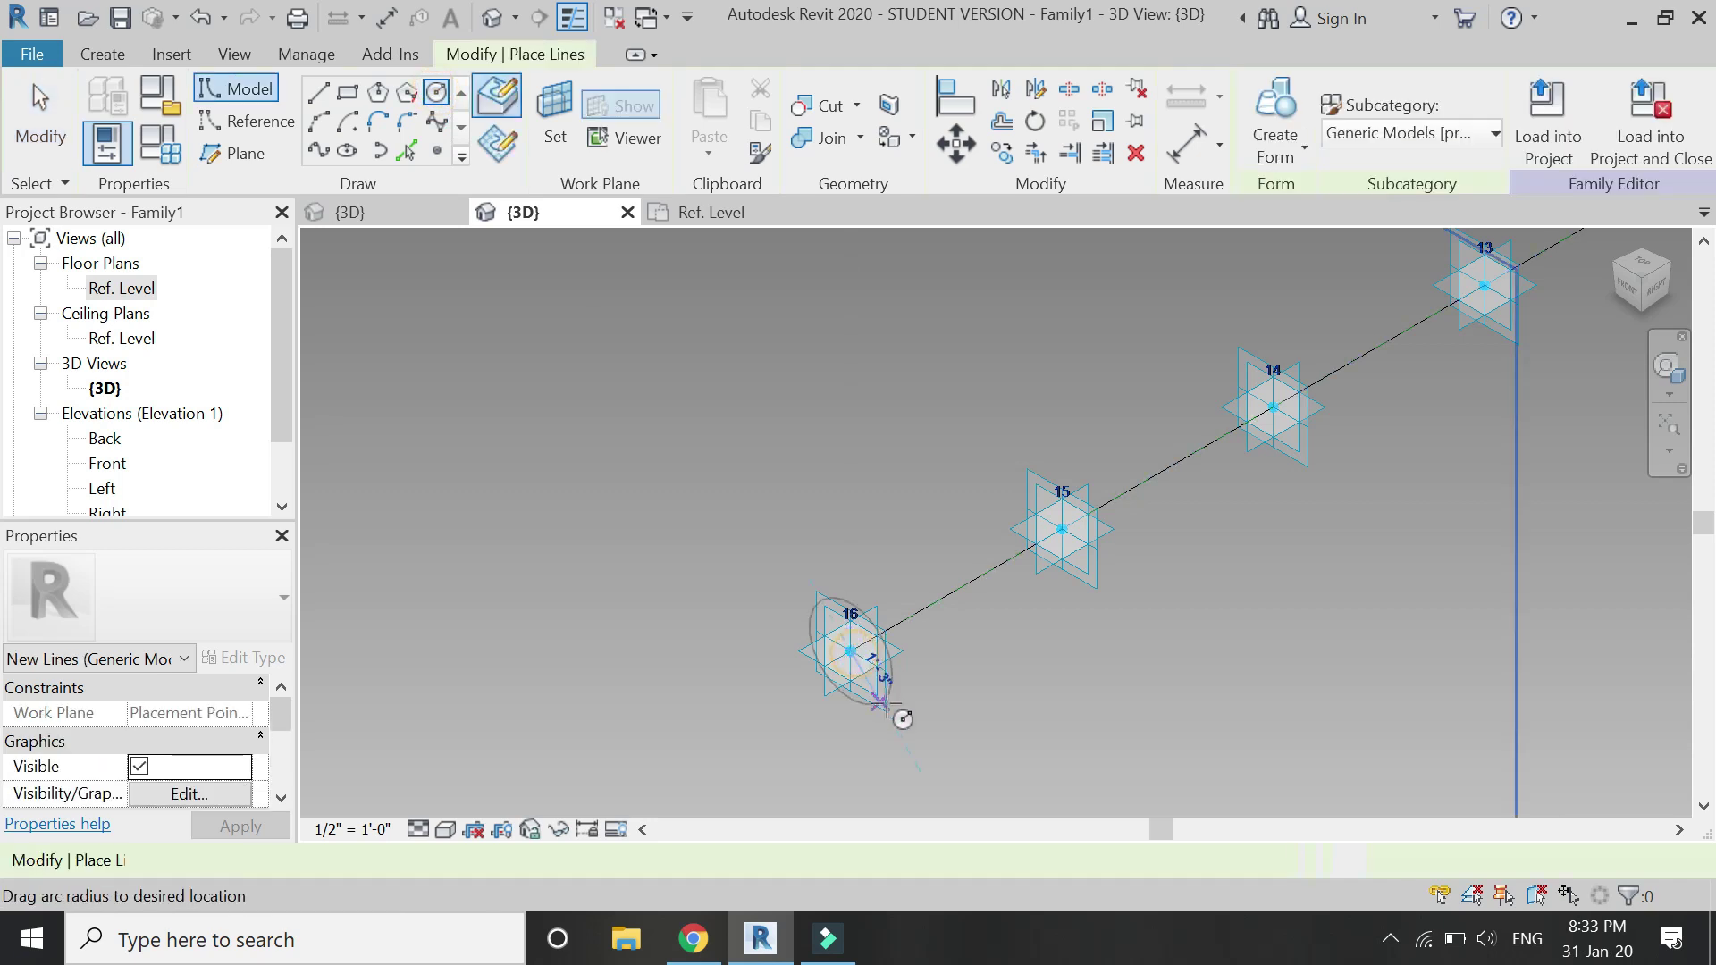
type("1'")
key("Return")
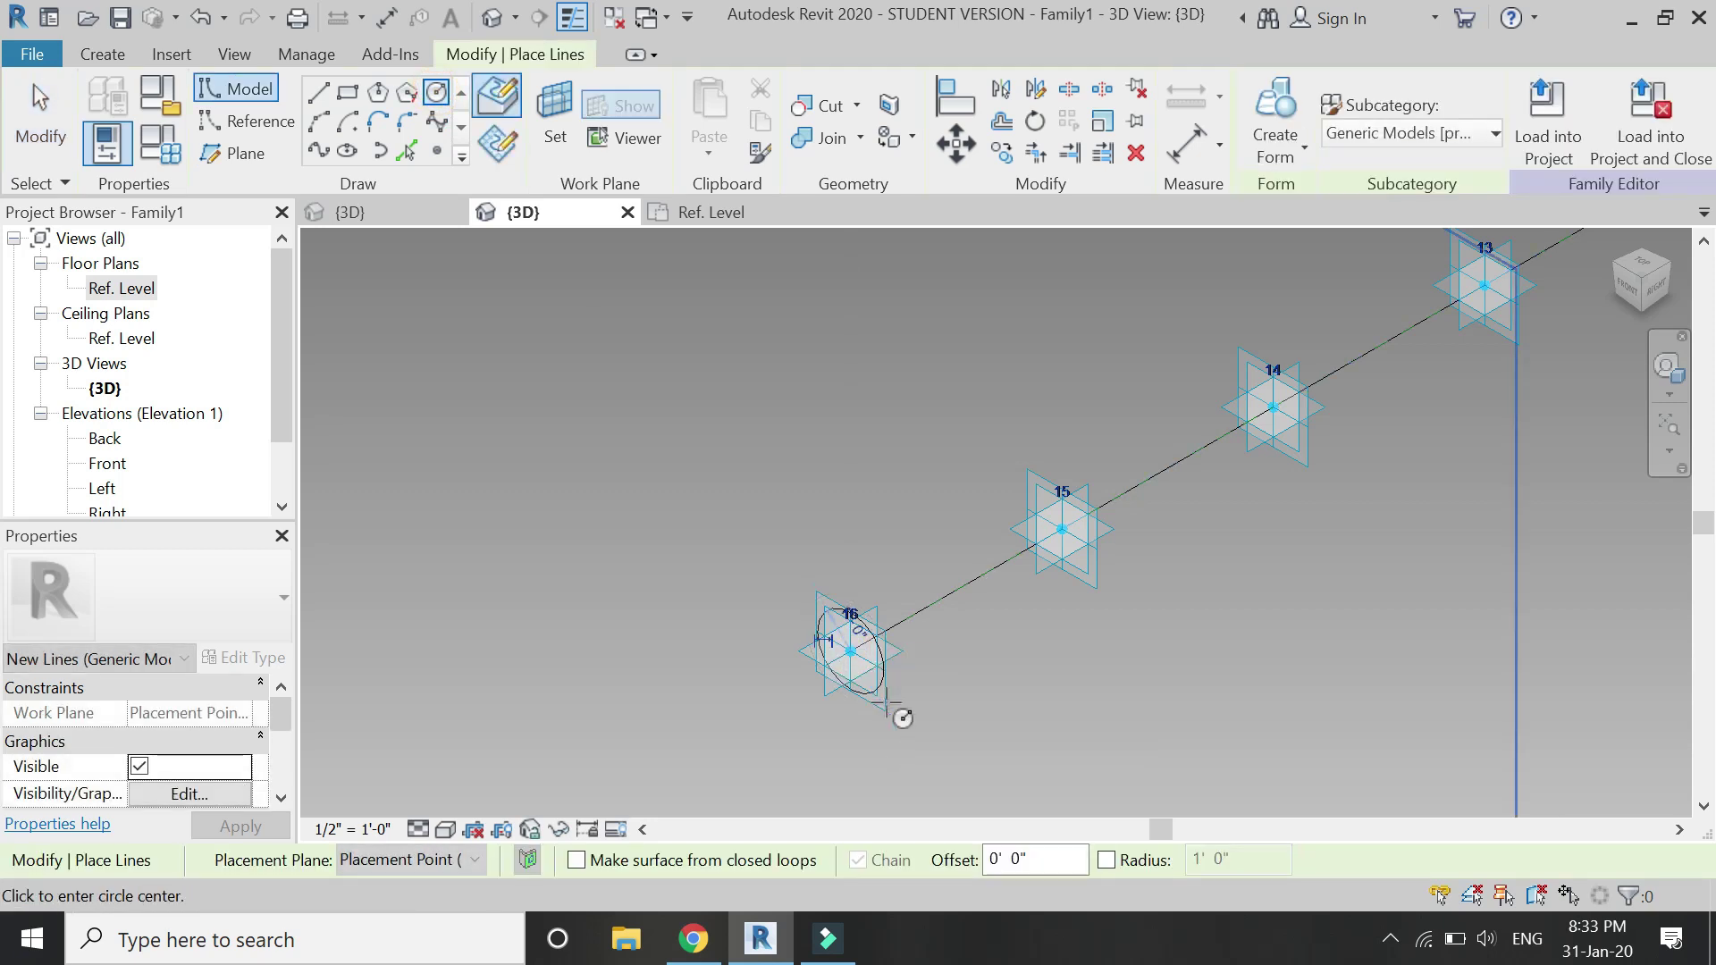
key("Escape")
key("Escape")
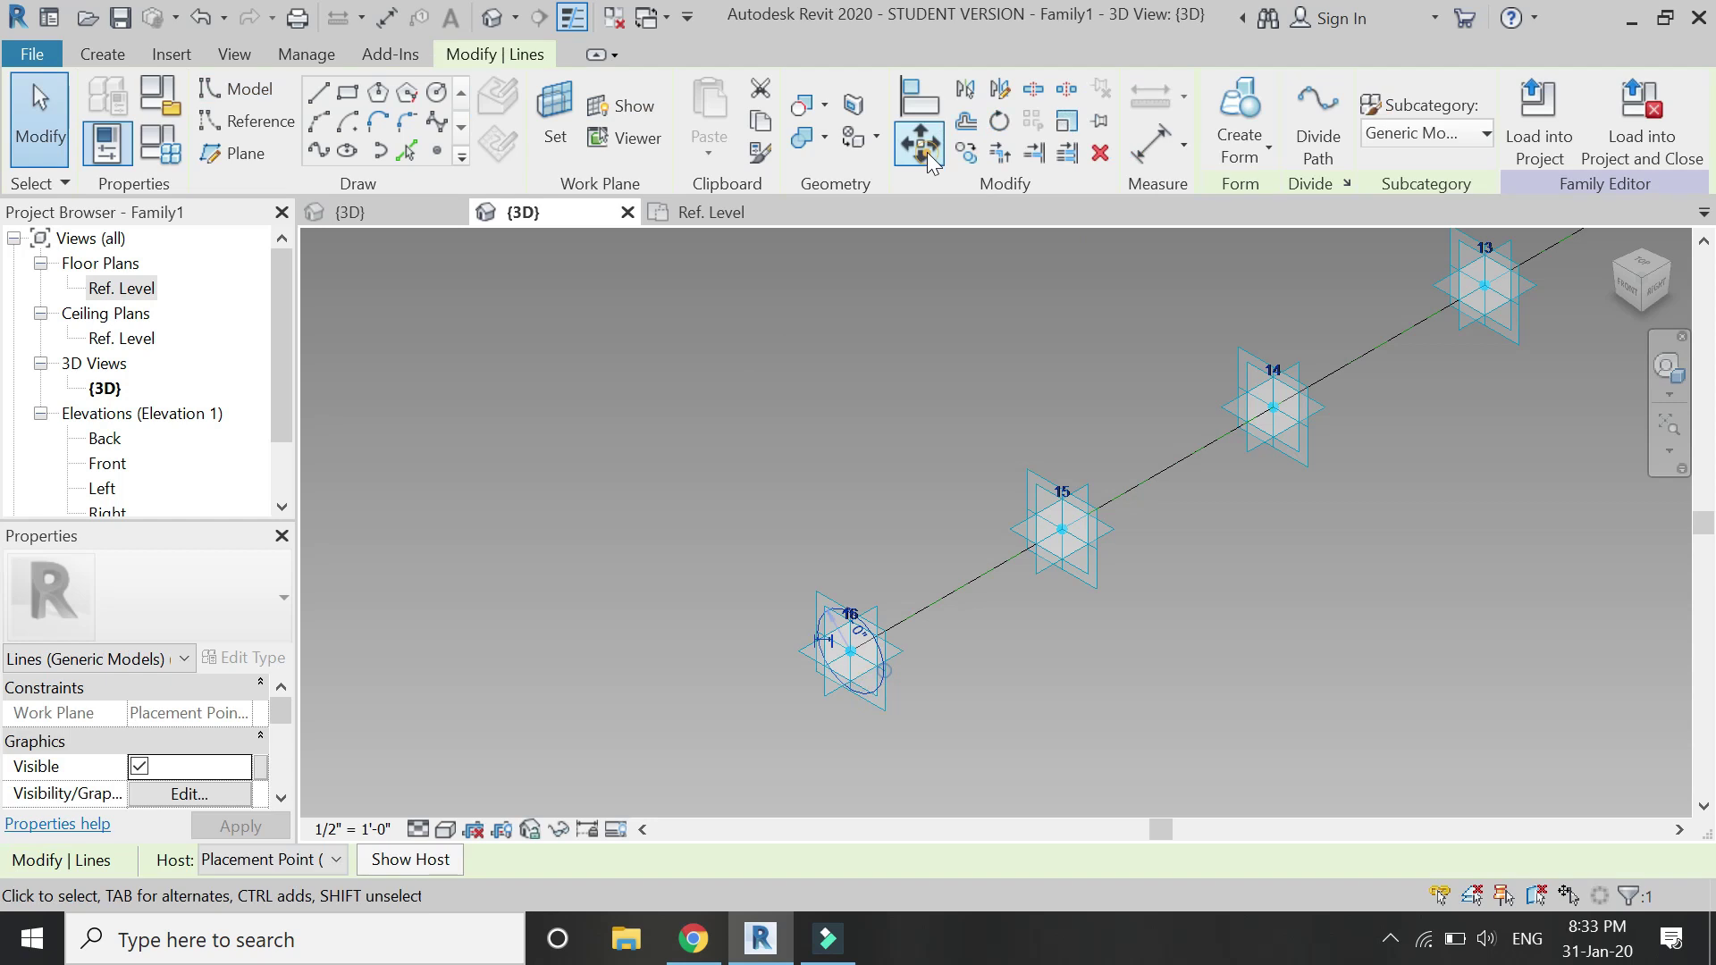
Move the circle 5' straight up from adaptive point 16.
left_click(921, 143)
left_click(851, 651)
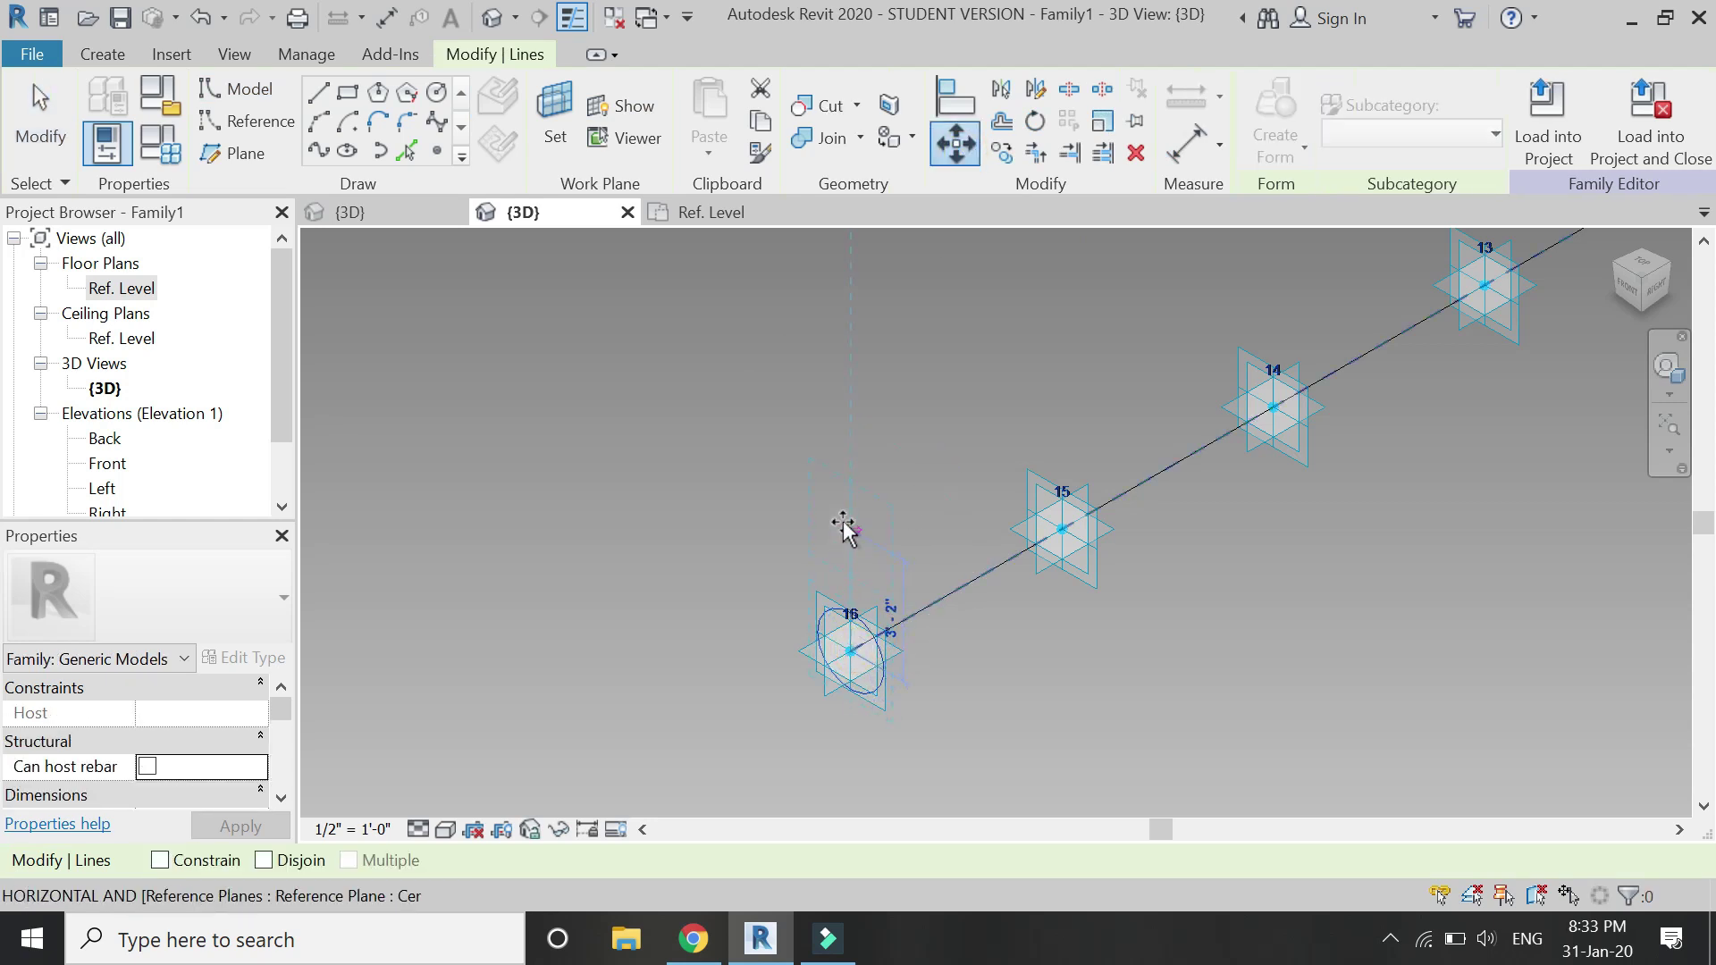
type("5'")
key("Return")
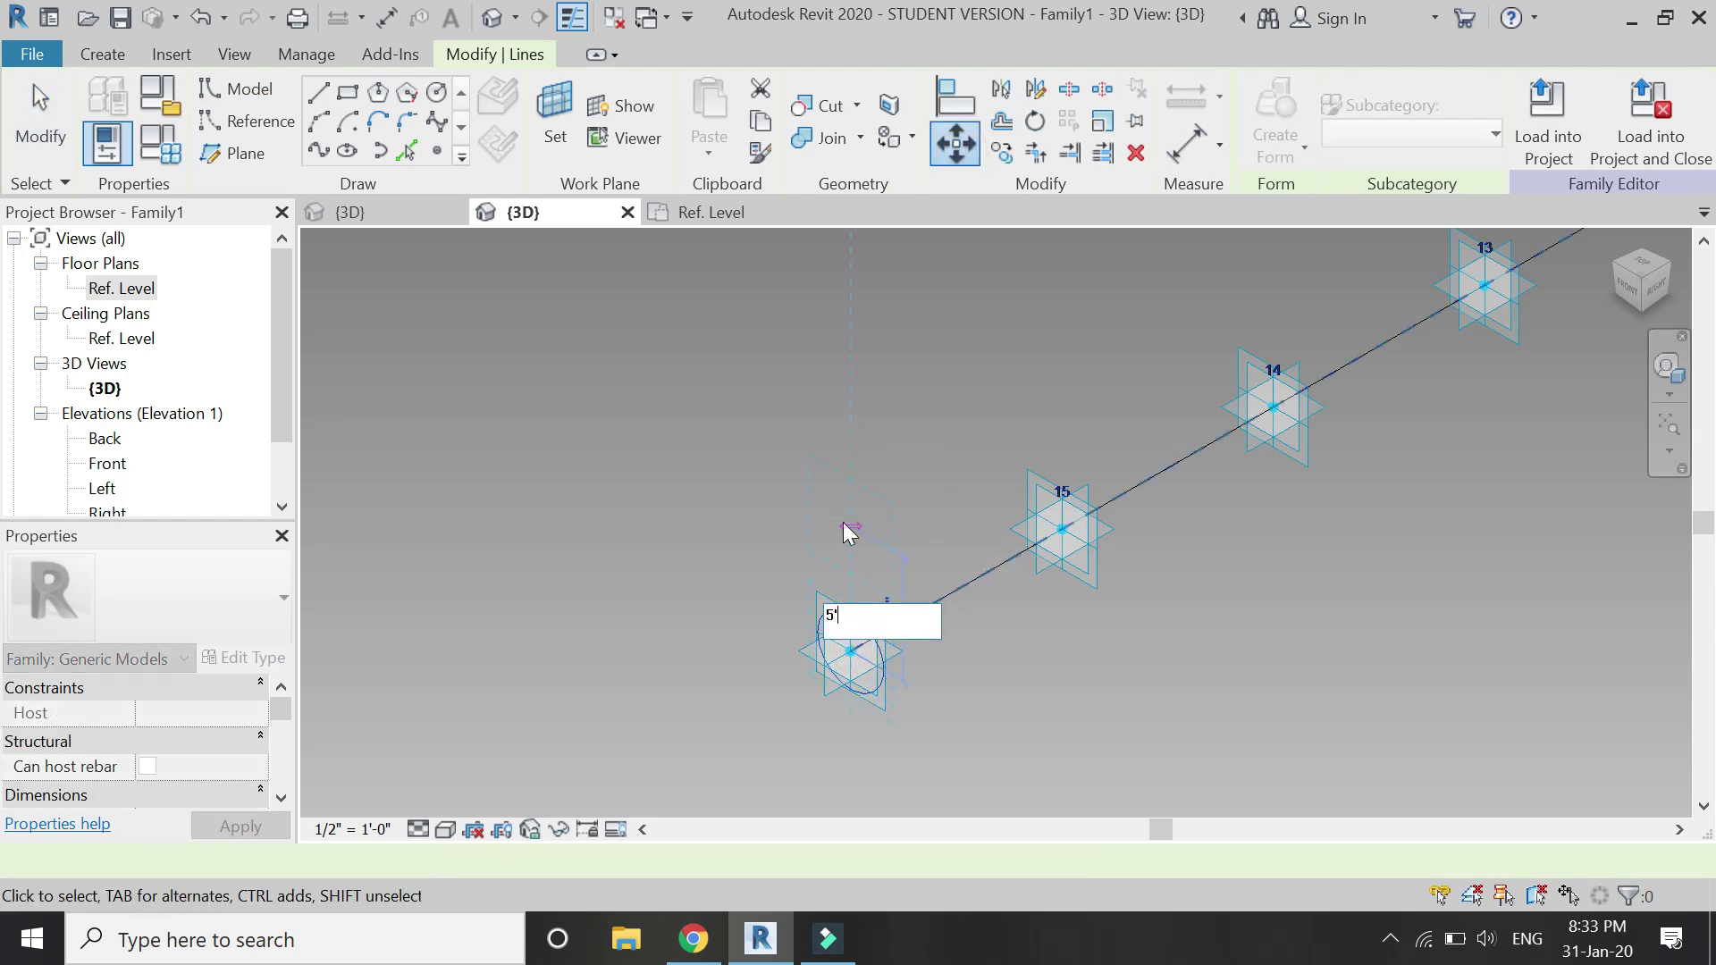
Create a solid form from the circle profile and the spline path.
left_click(847, 522)
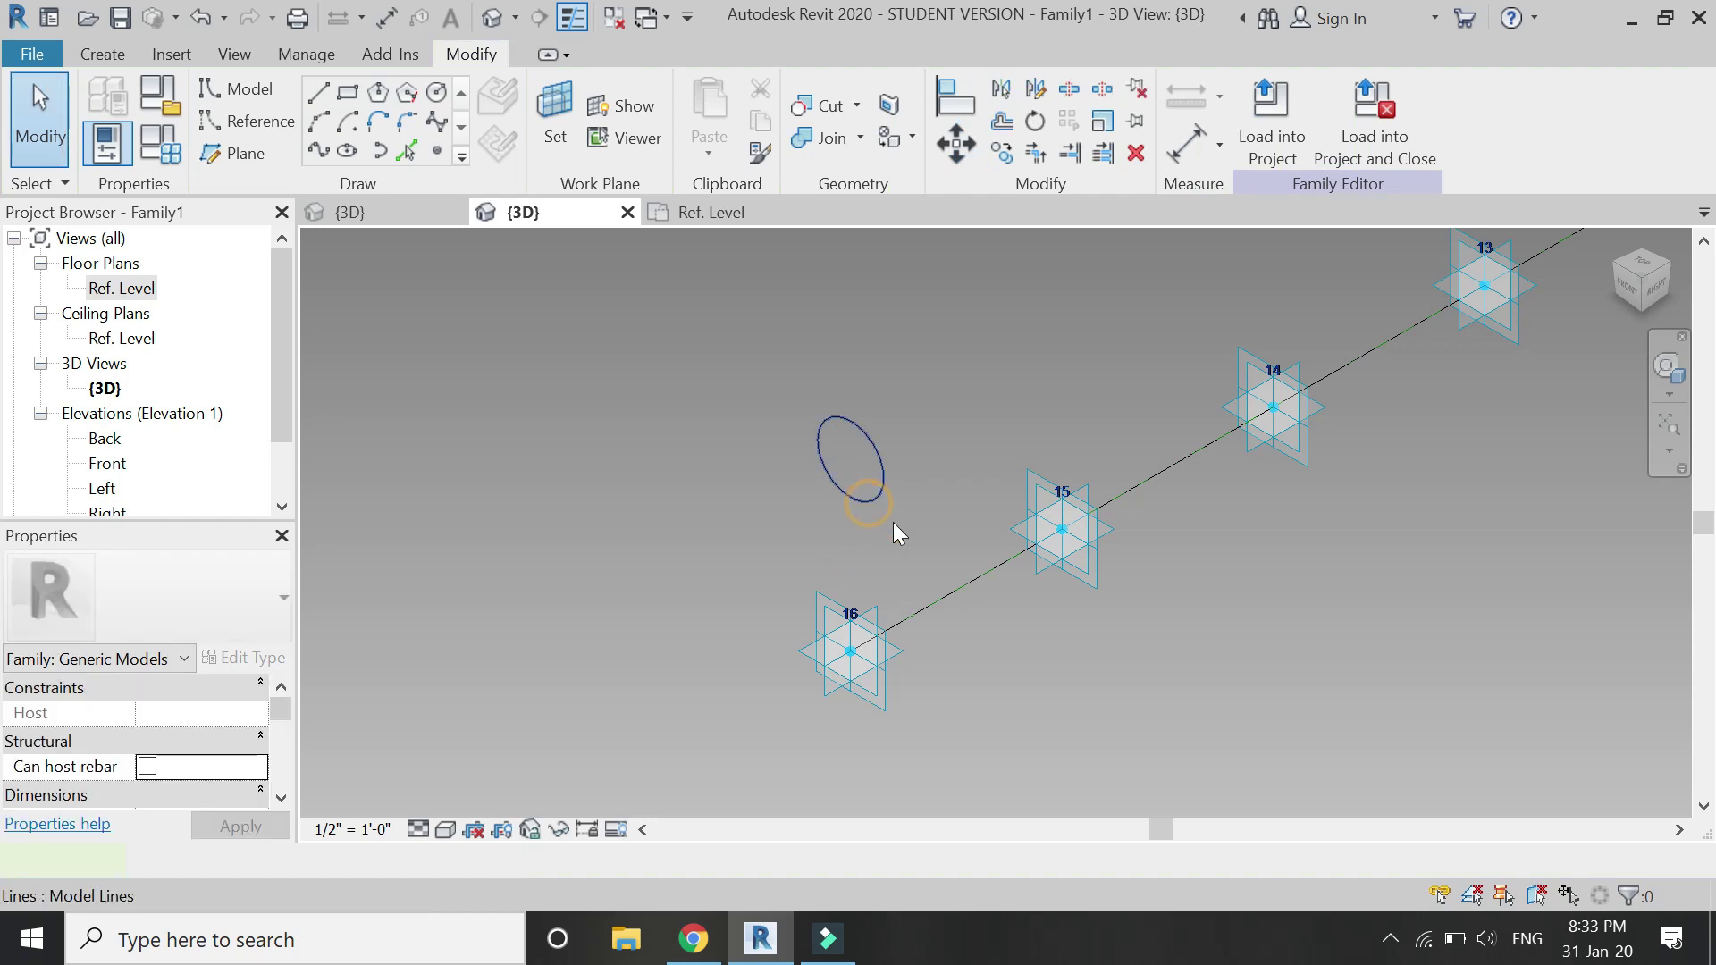
left_click(957, 588)
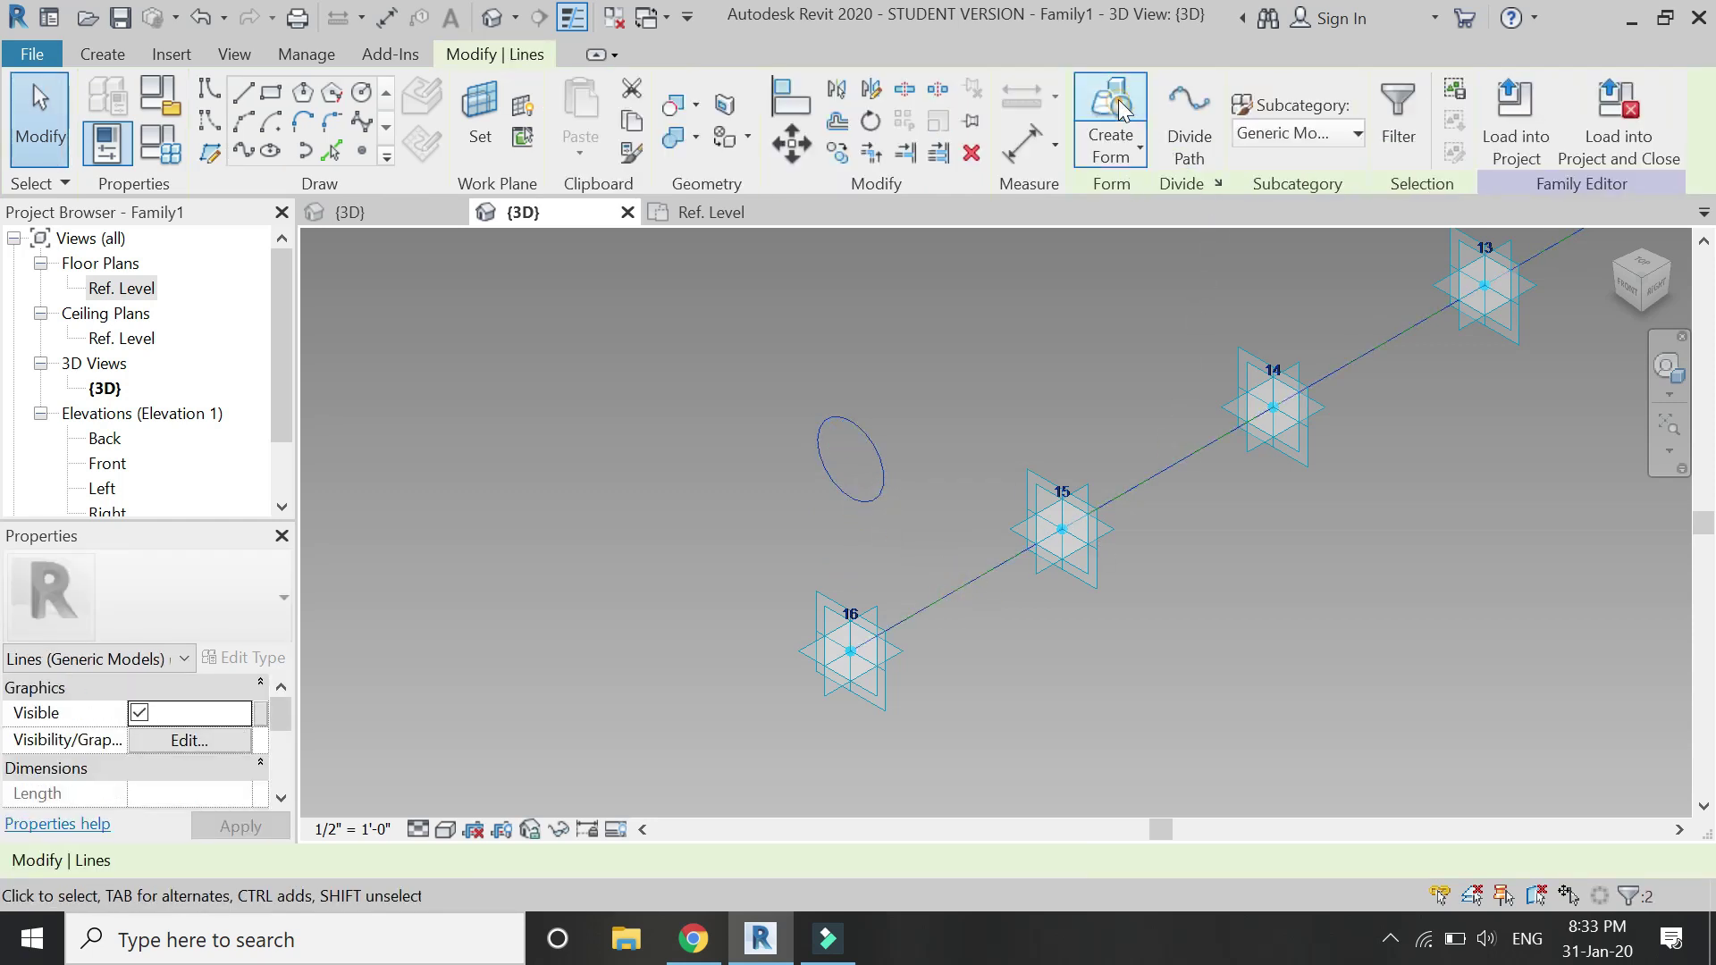
left_click(1111, 103)
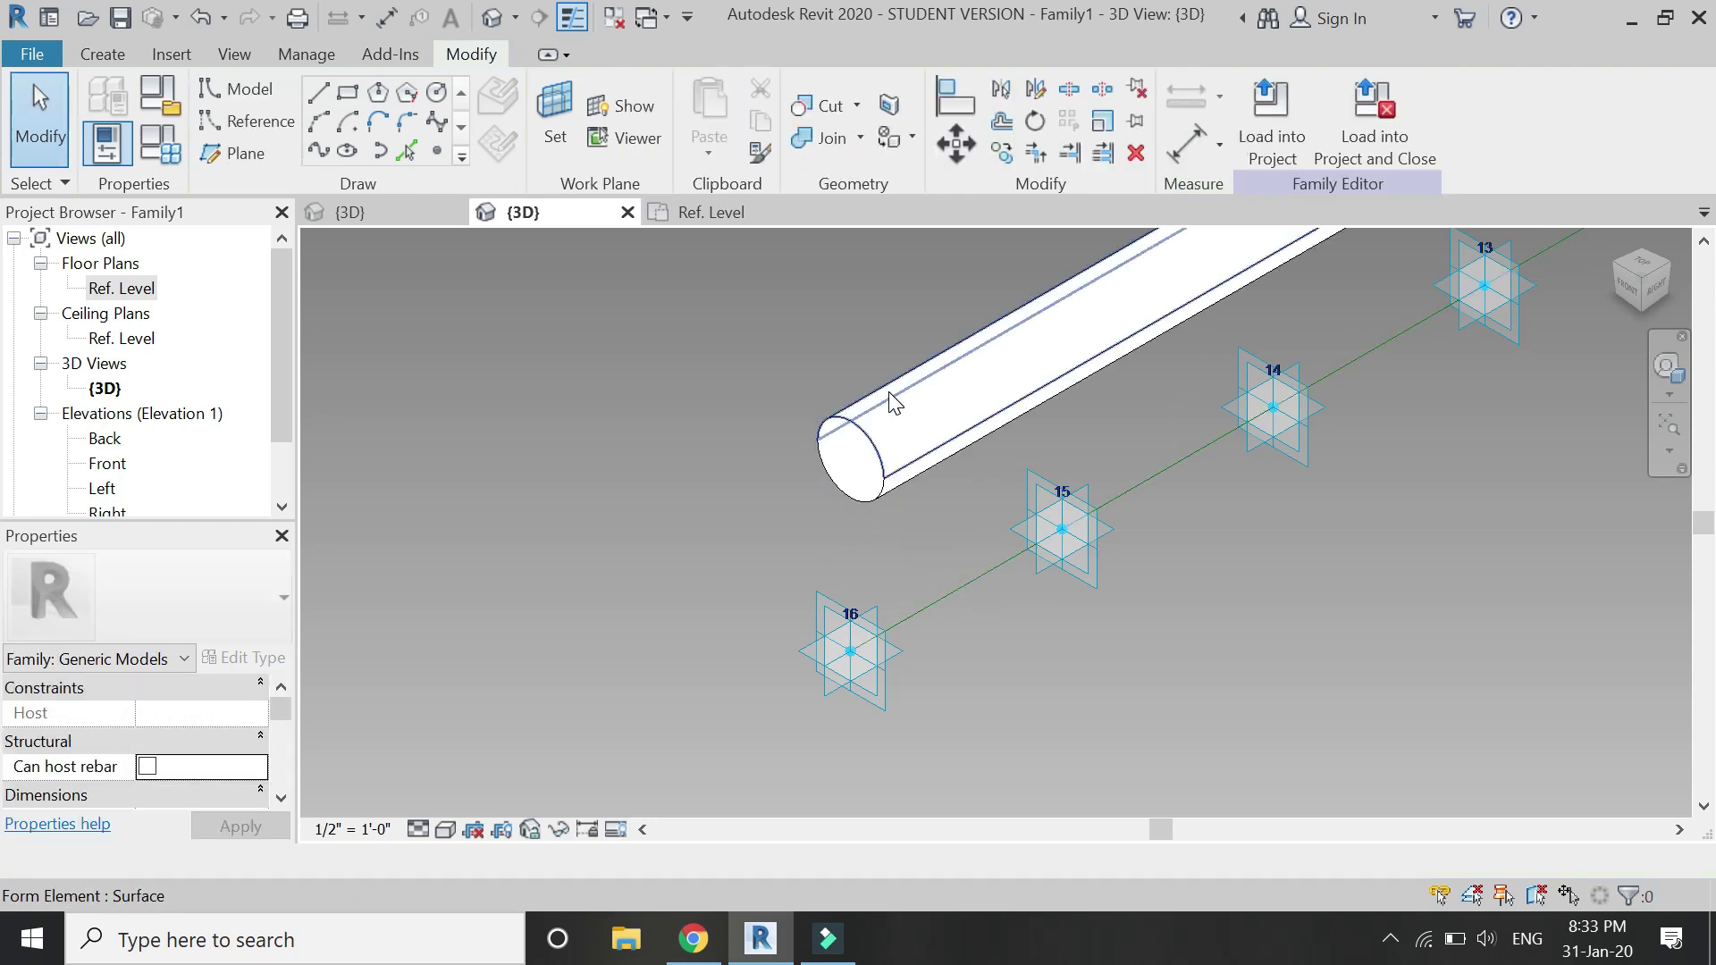
Associate the tube form's material with a new family type parameter, starting its name with "ste".
left_click(883, 411)
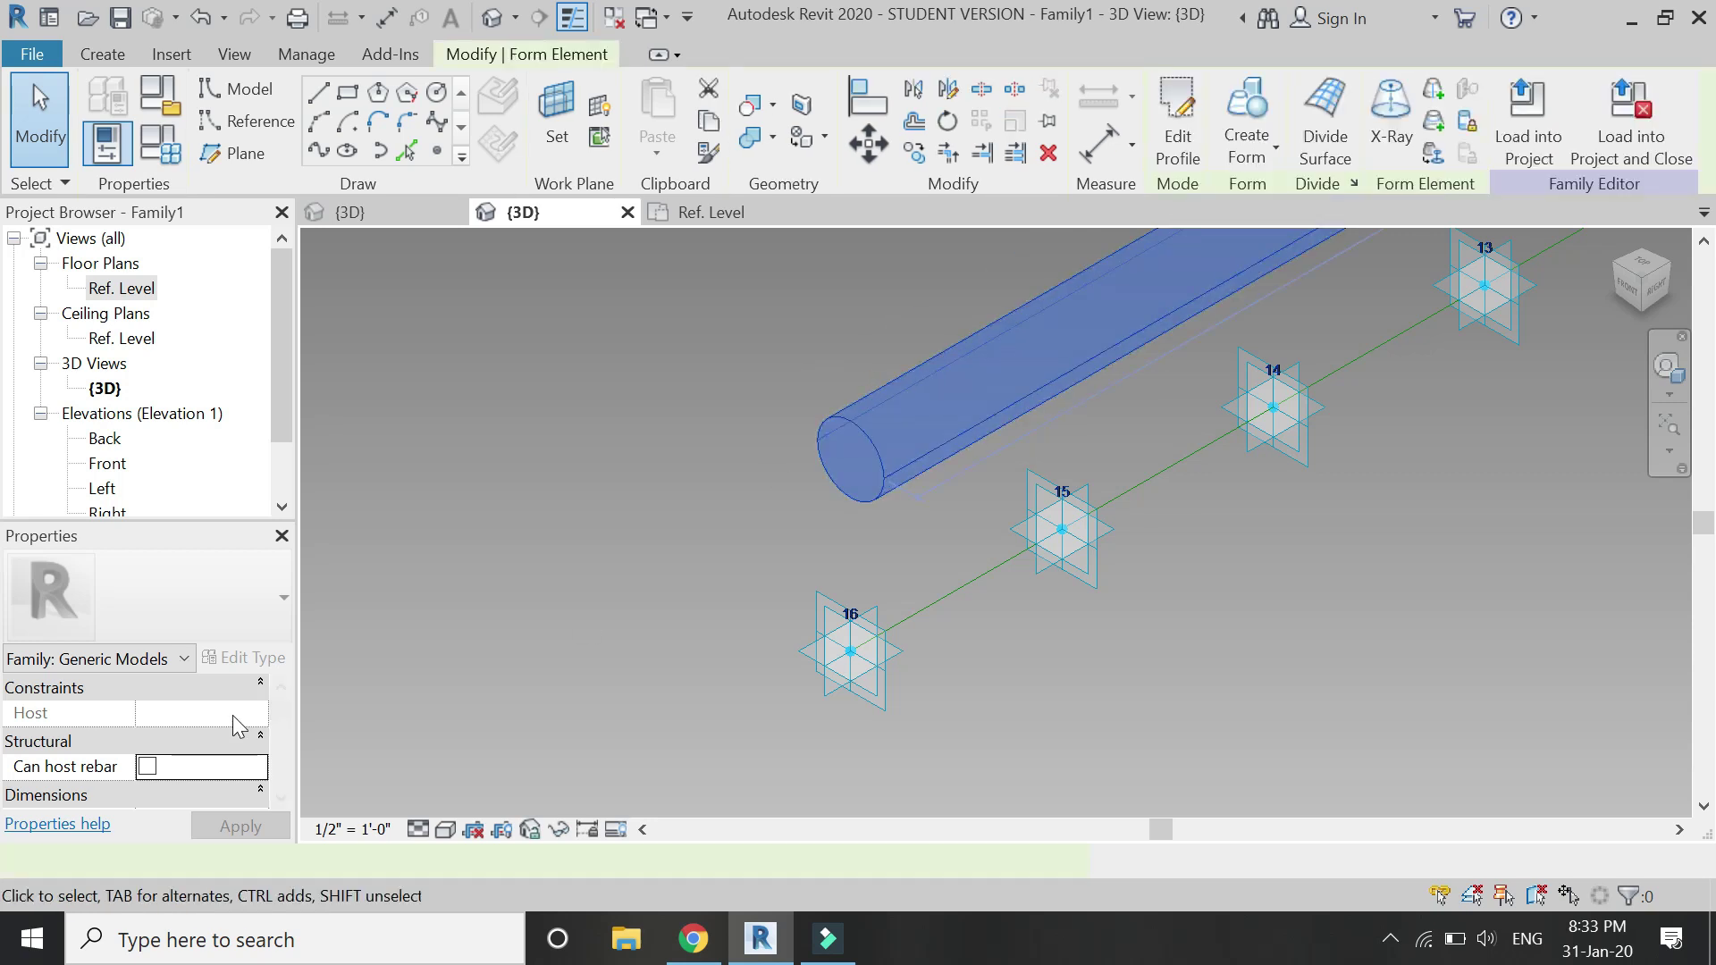
left_click(262, 795)
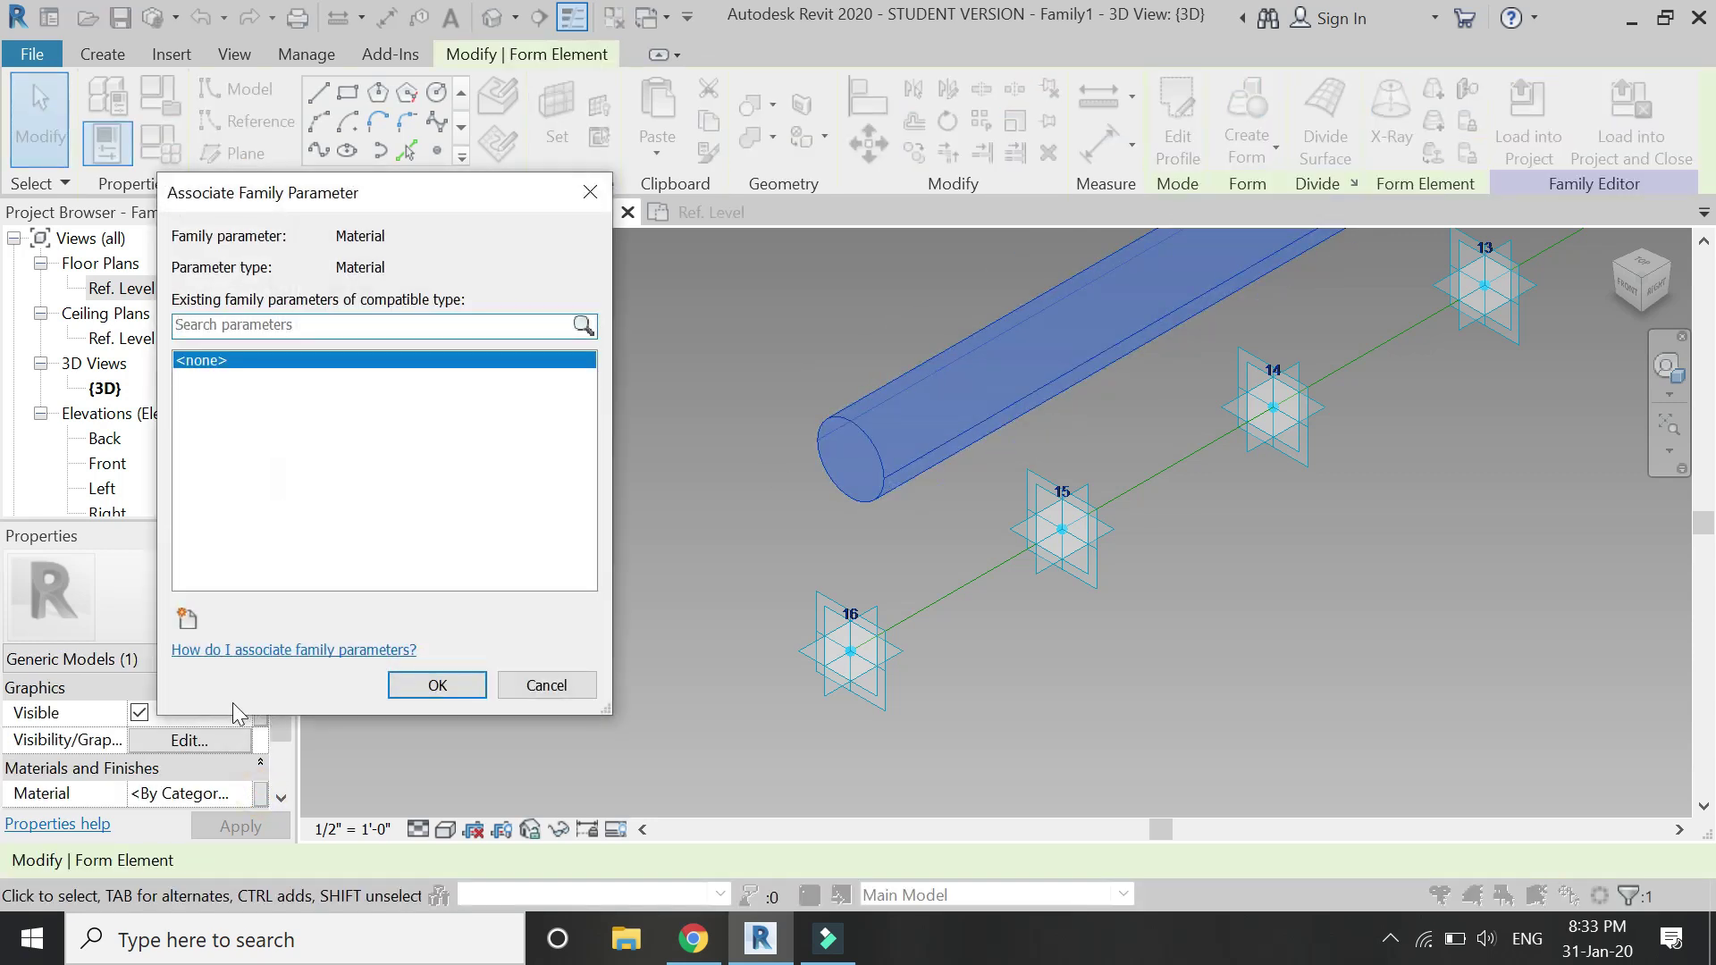
left_click(189, 626)
type("ste")
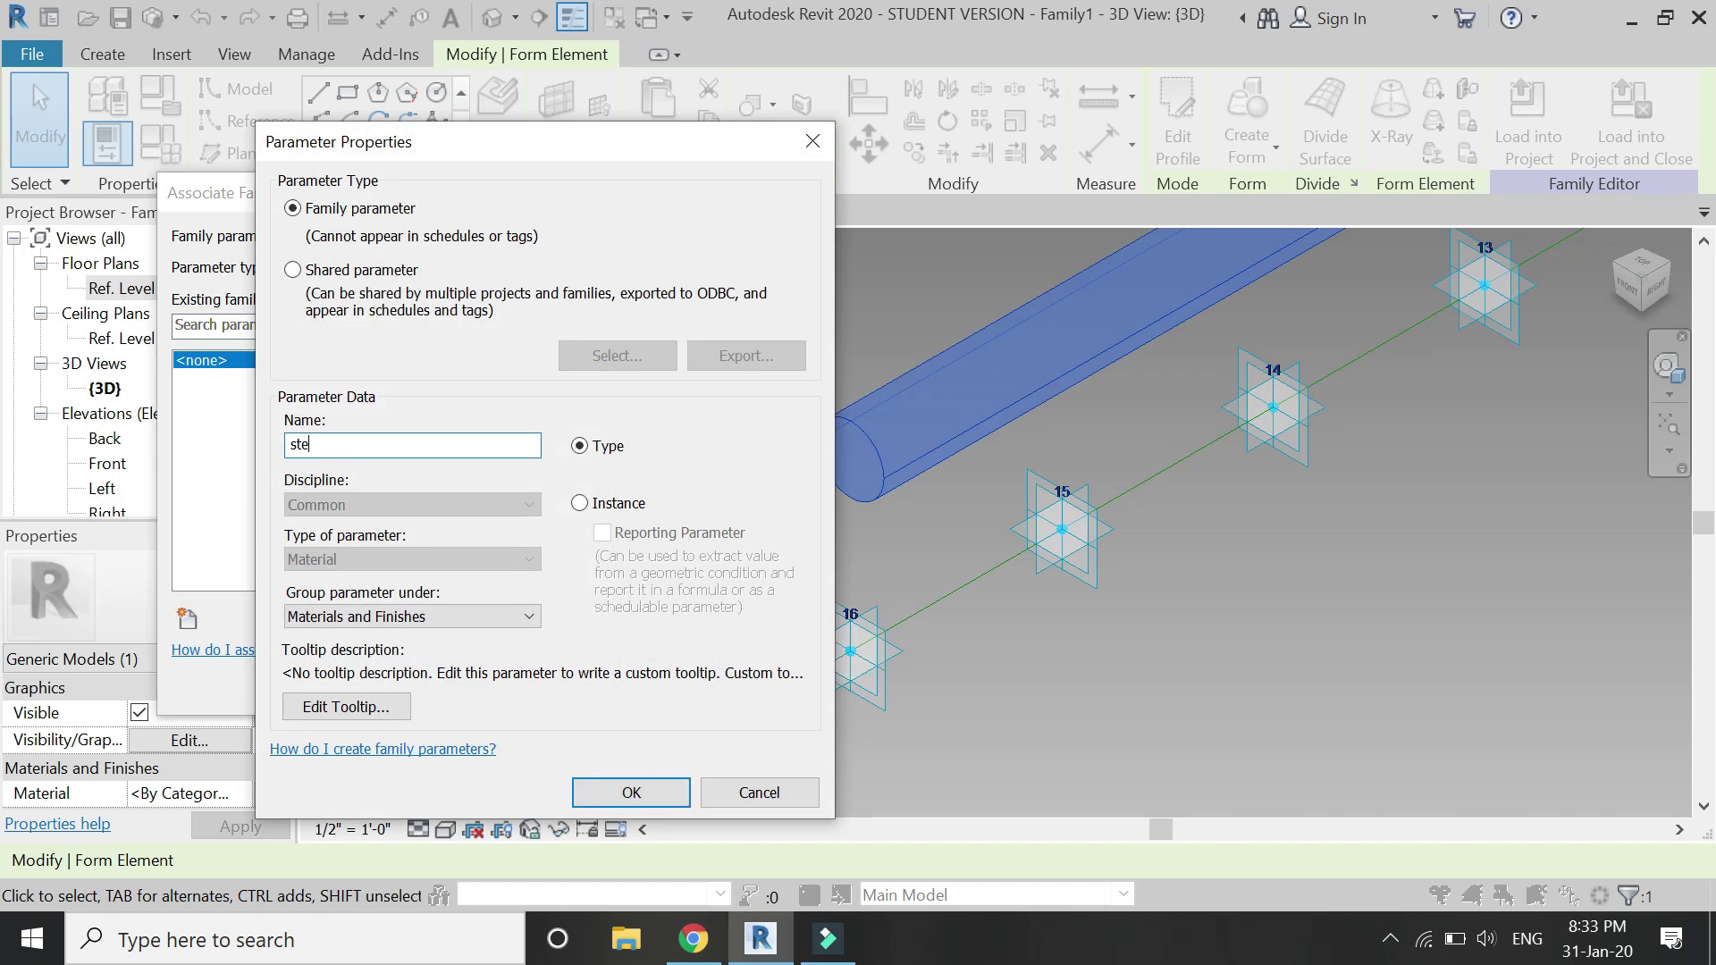
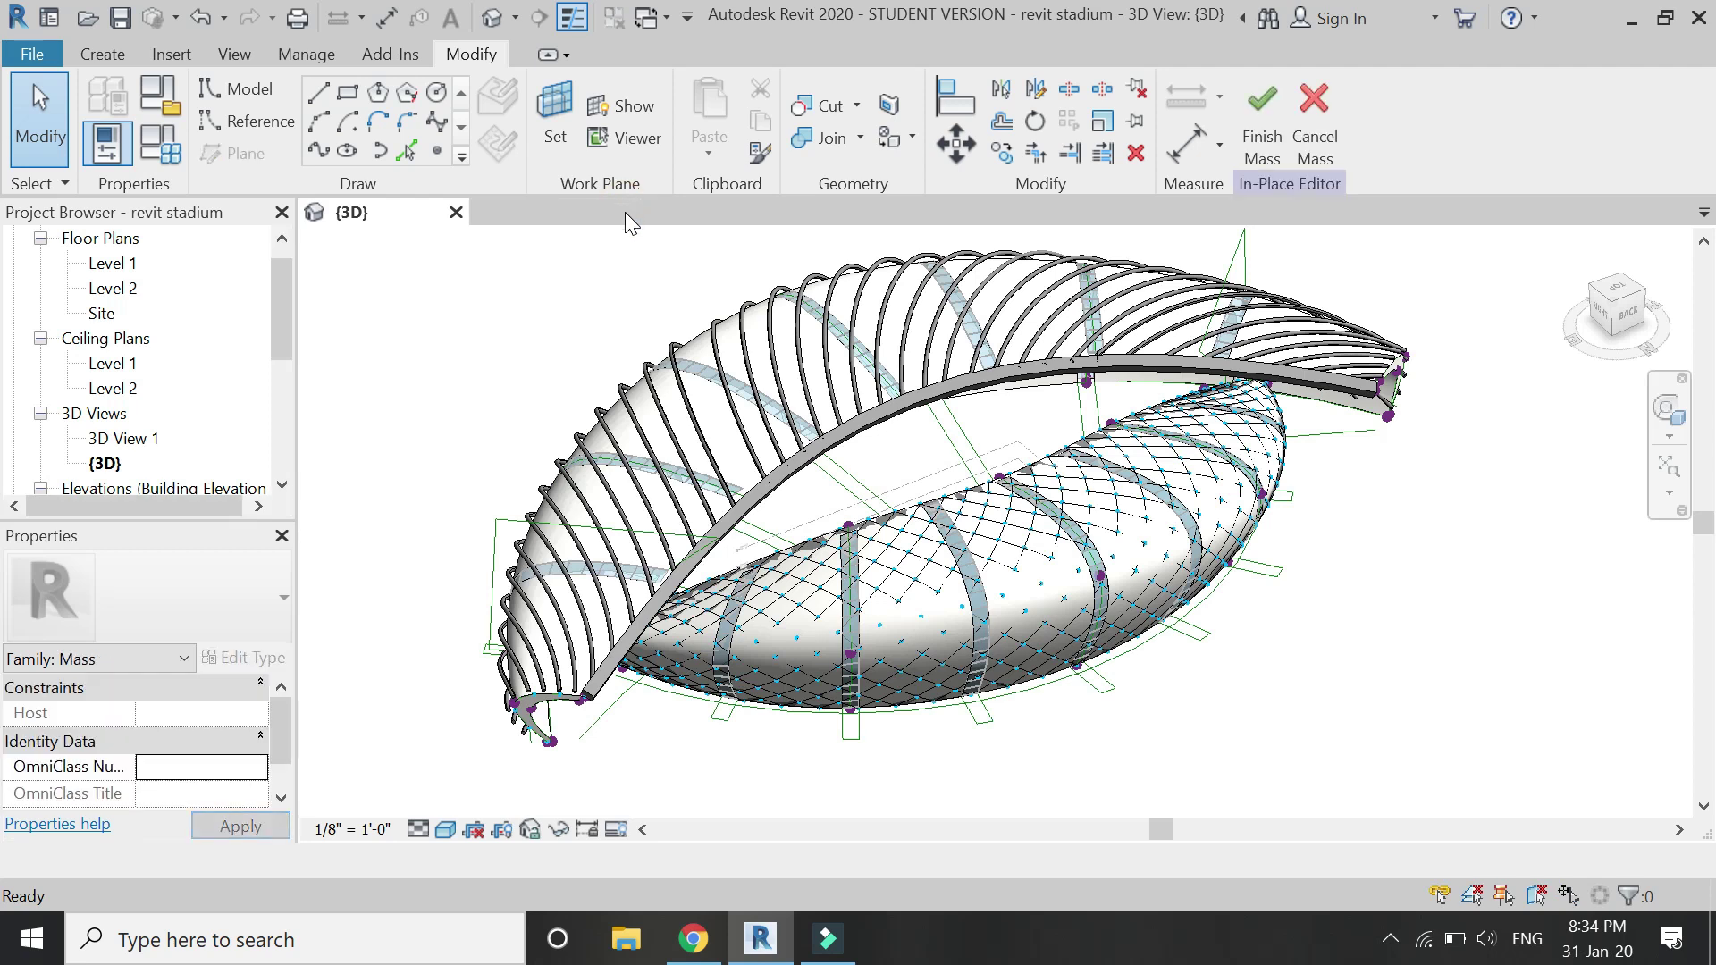
scroll(874, 679, "up", 3)
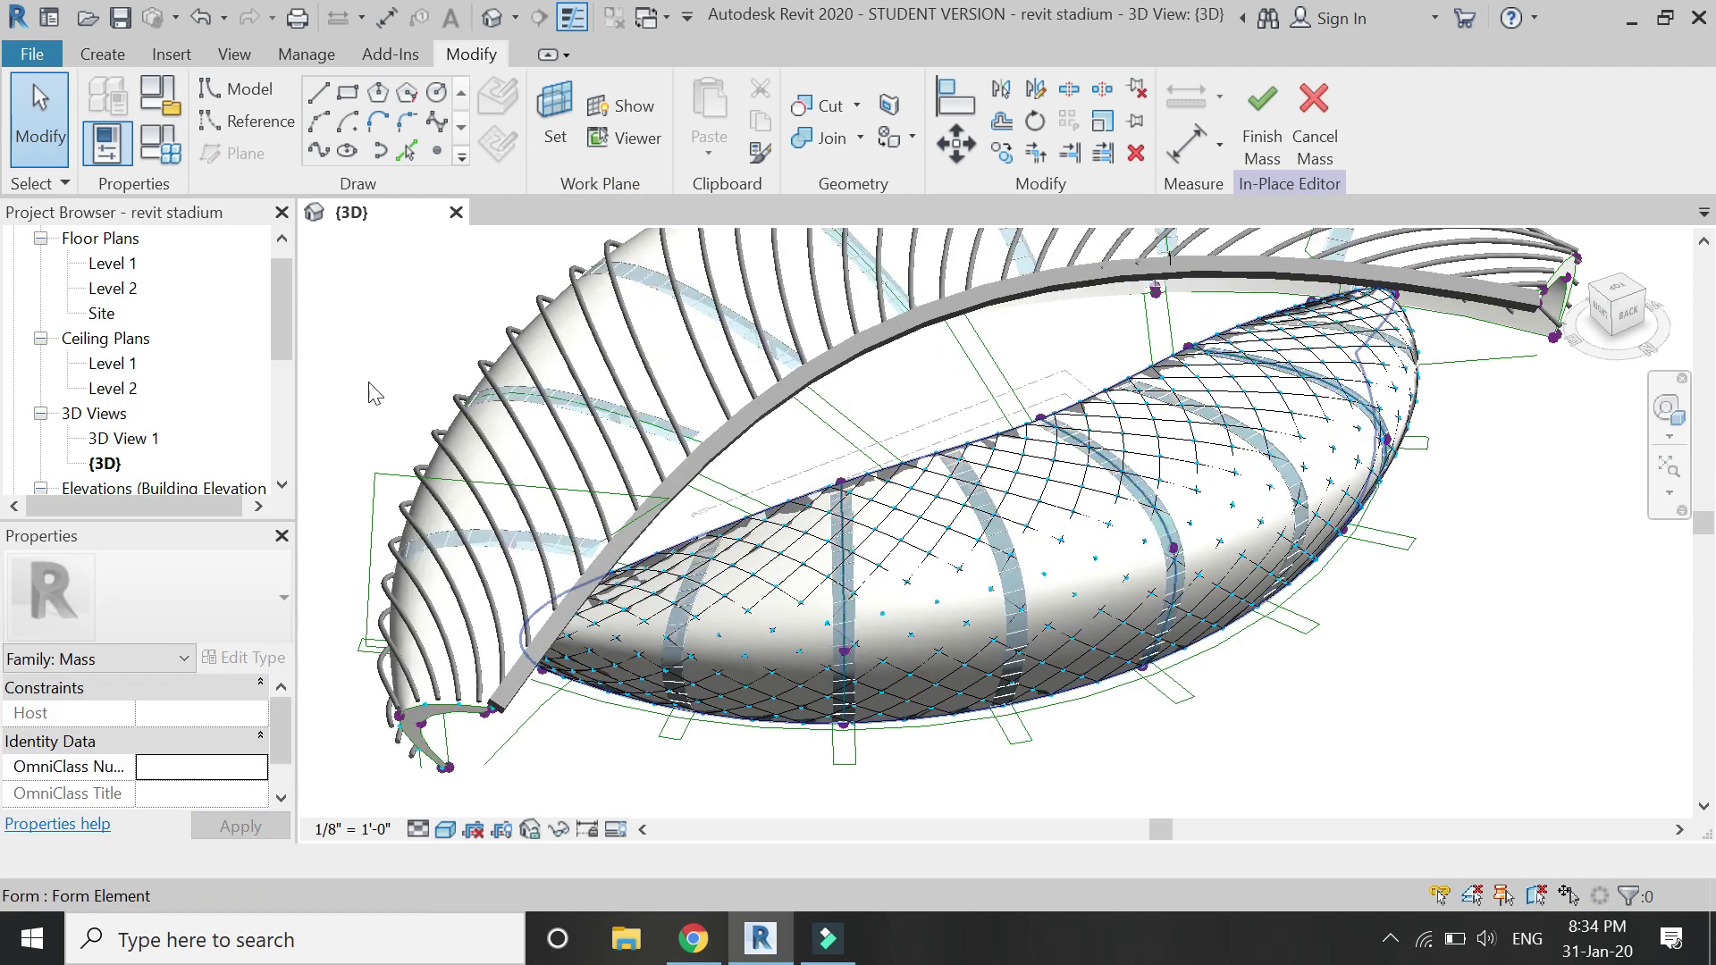
left_click(102, 54)
left_click(407, 150)
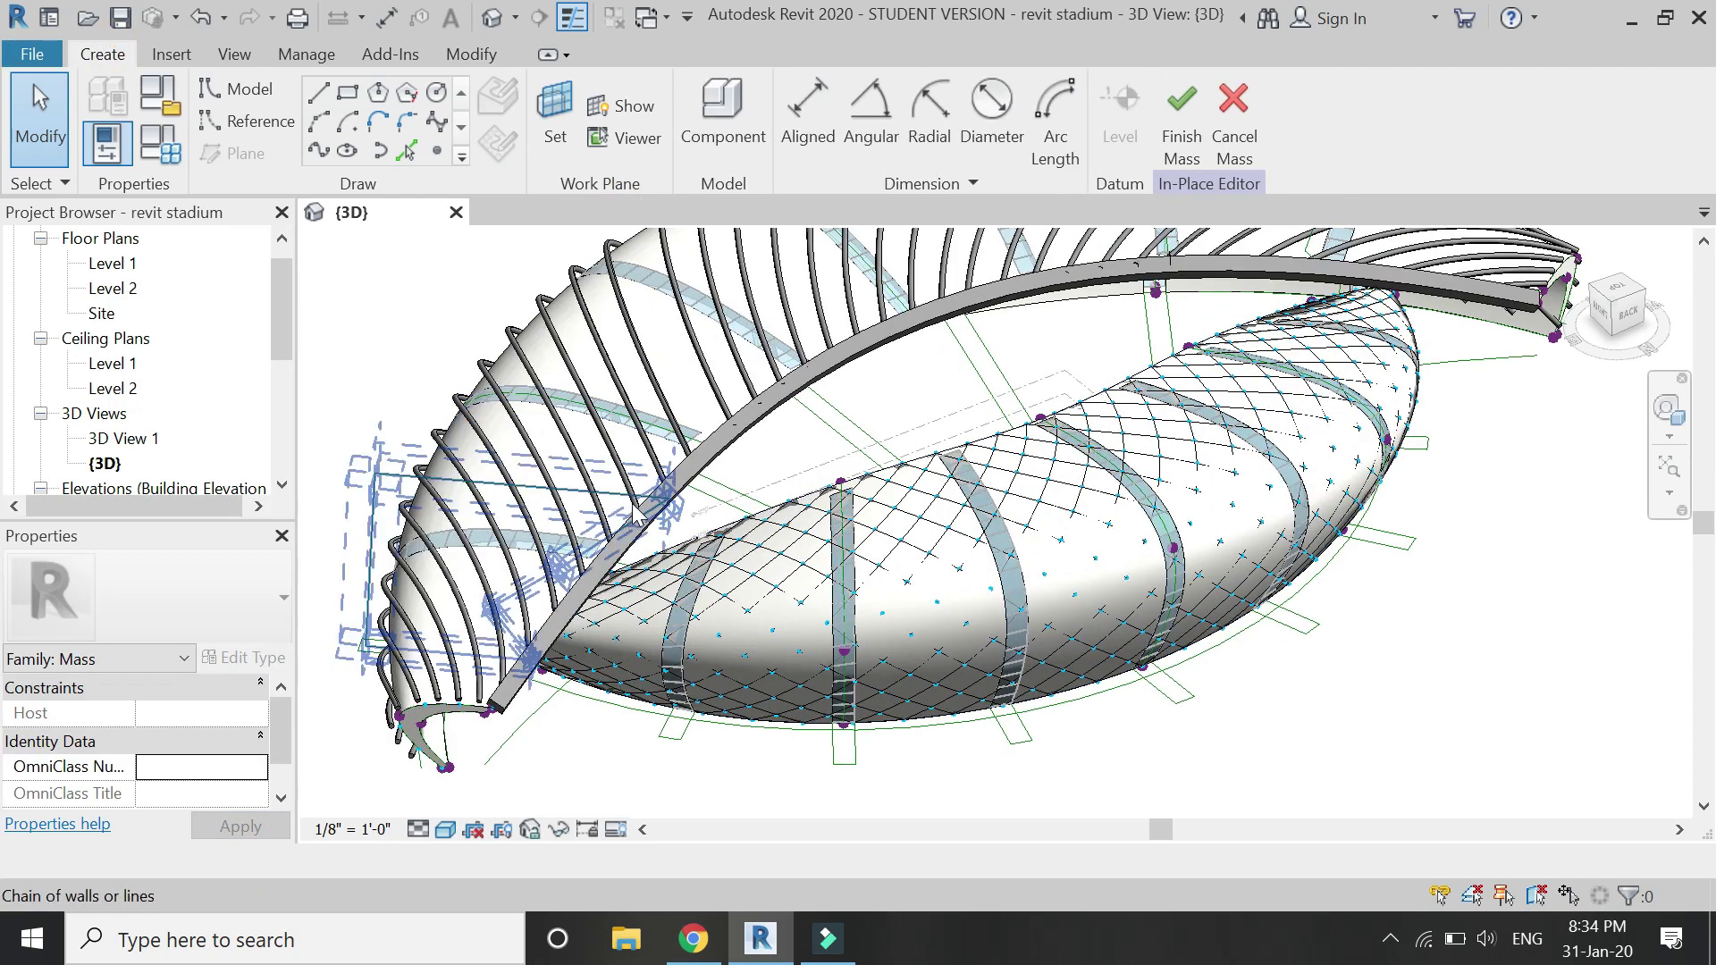
key("Escape")
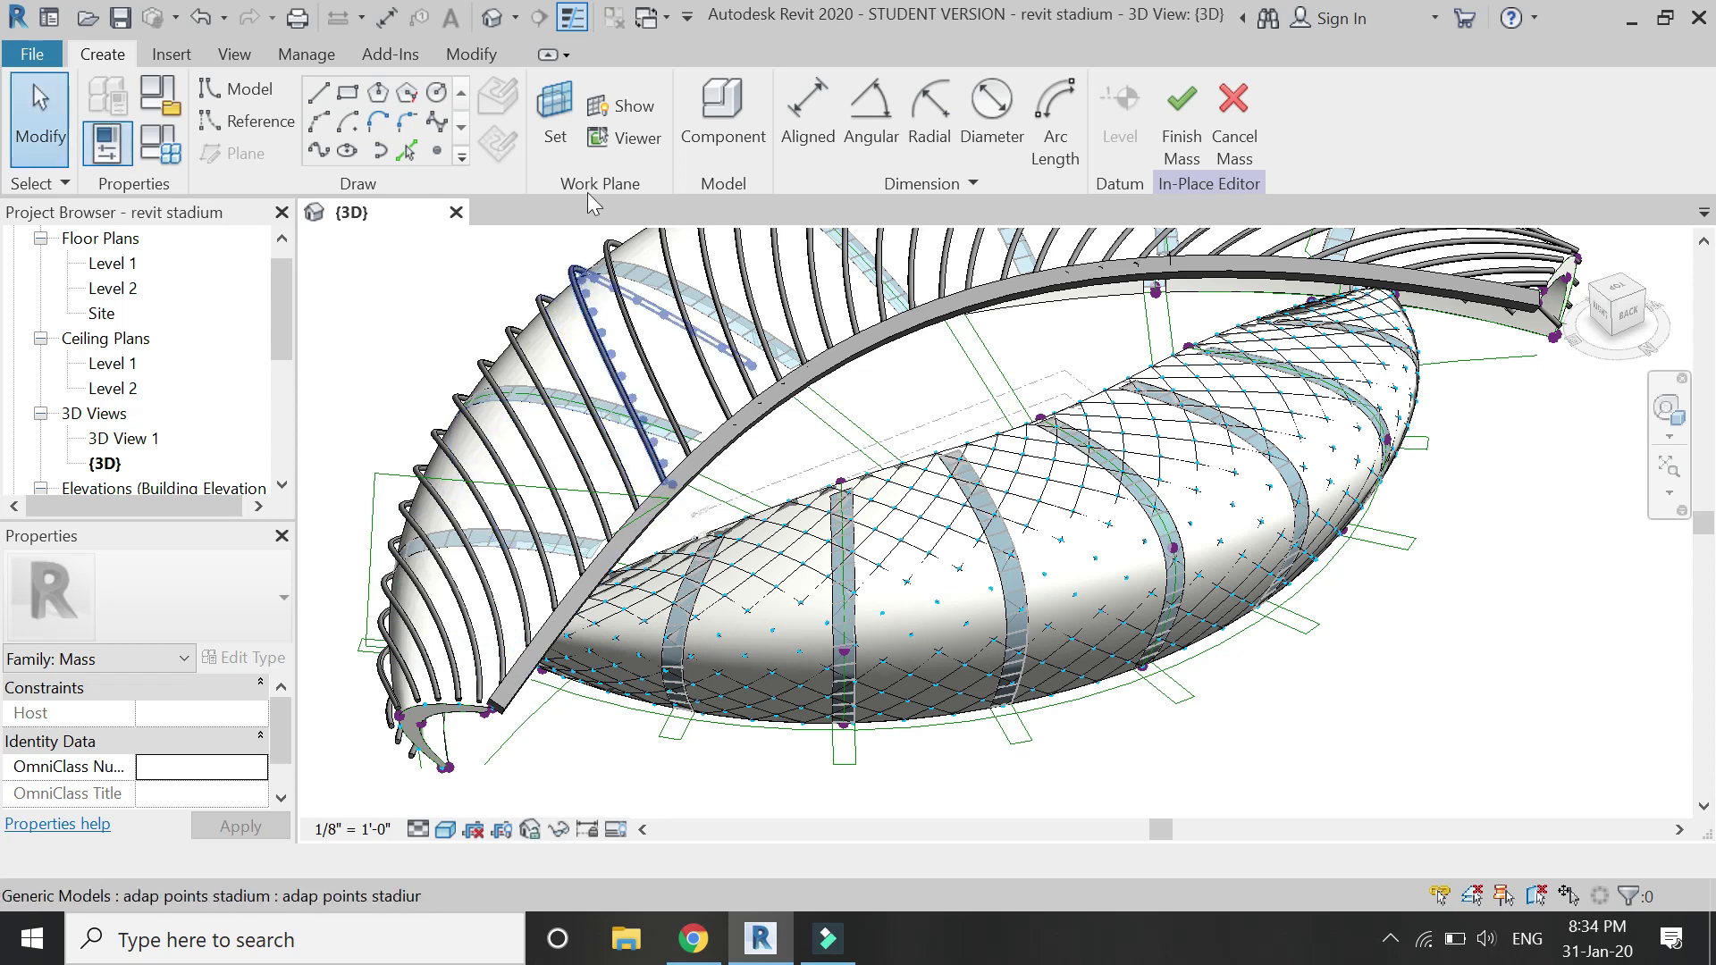
Place a 16 2 tube component point by point along a diagonal row of rhomboid nodes, from the shell's upper edge to its lower reference line.
key("c")
key("m")
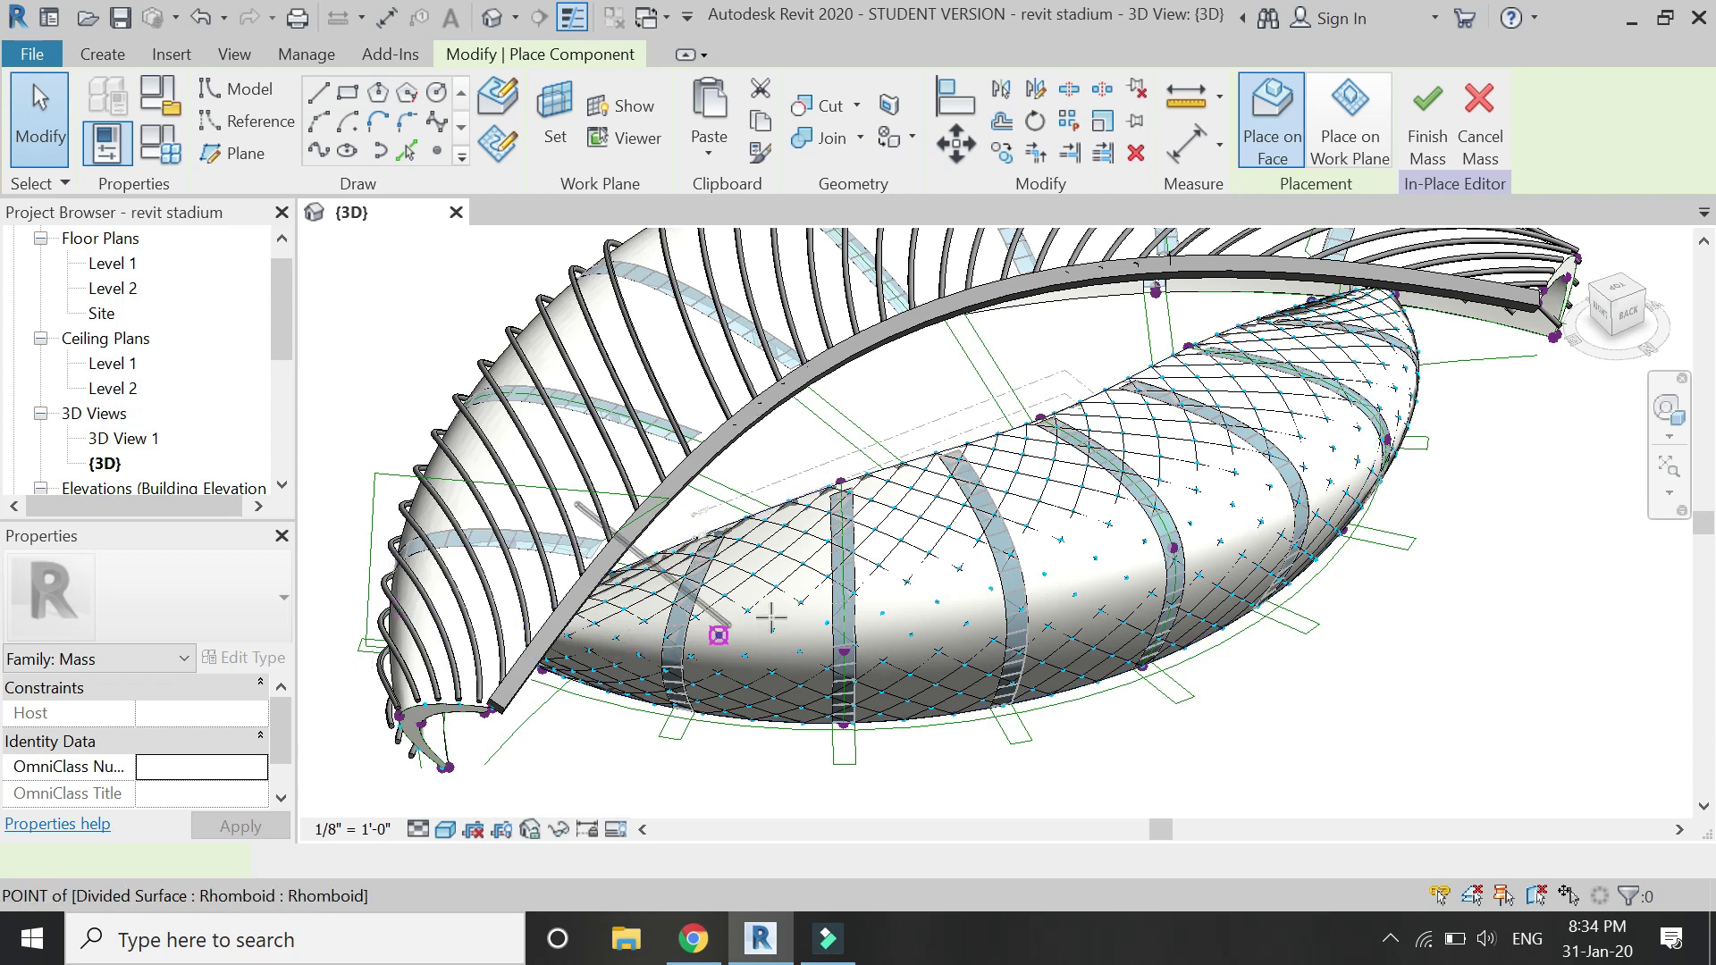
scroll(855, 646, "up", 1)
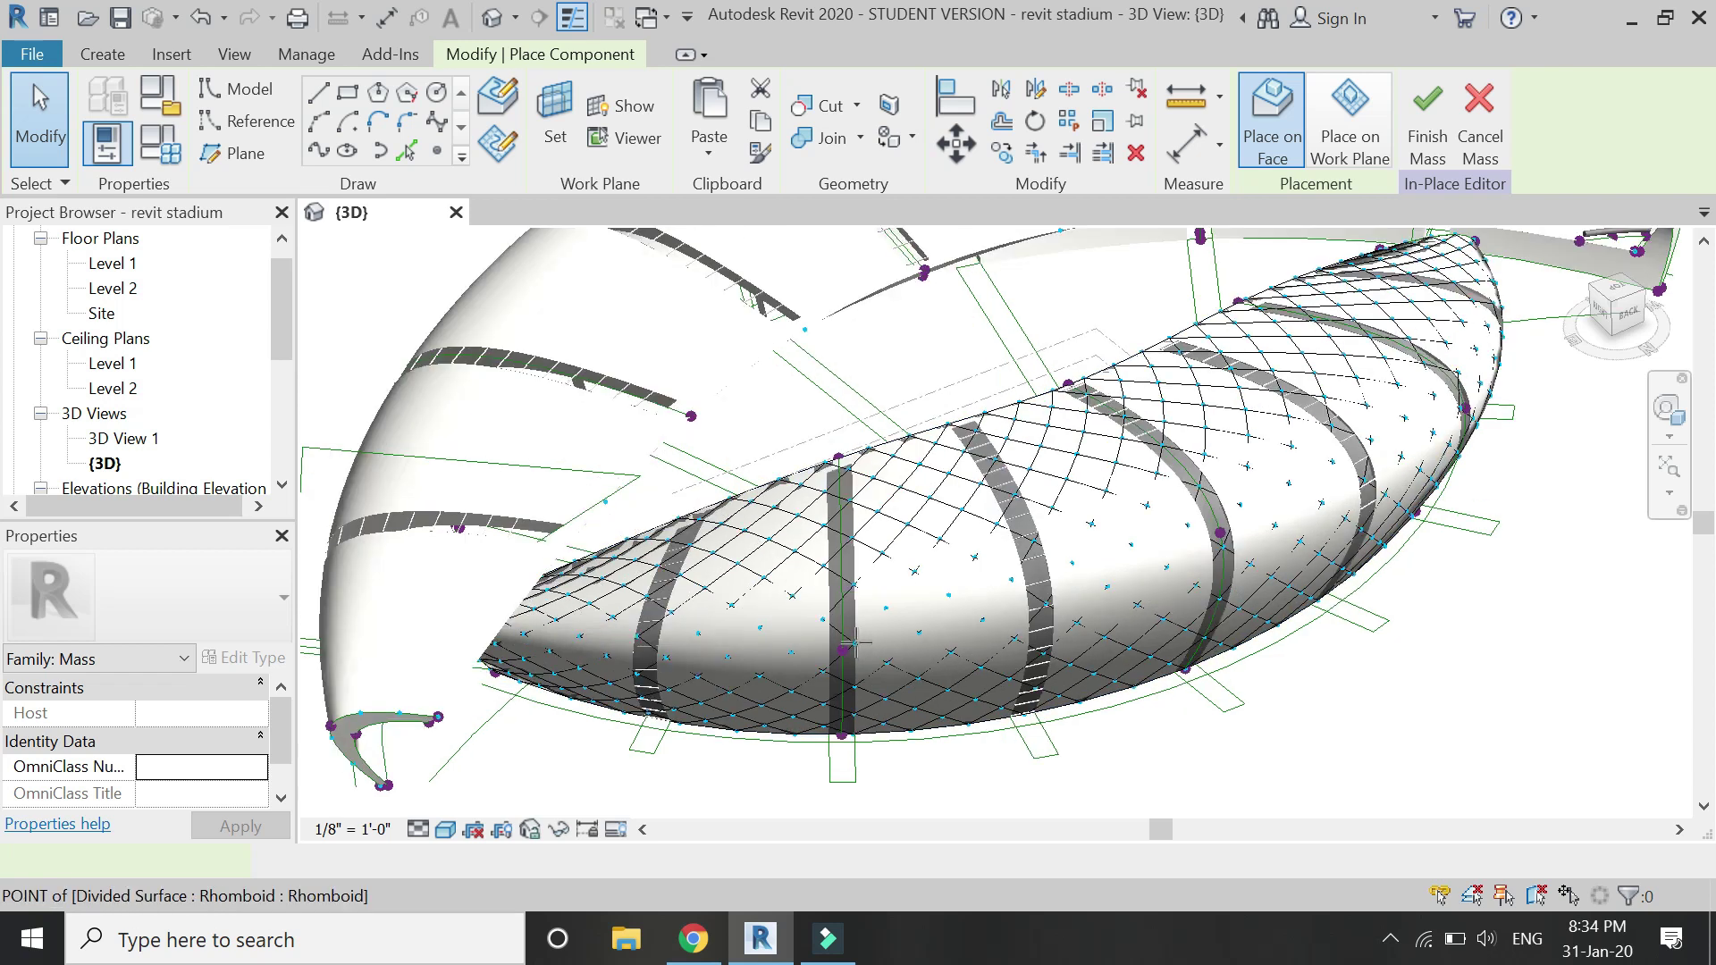
scroll(855, 644, "up", 1)
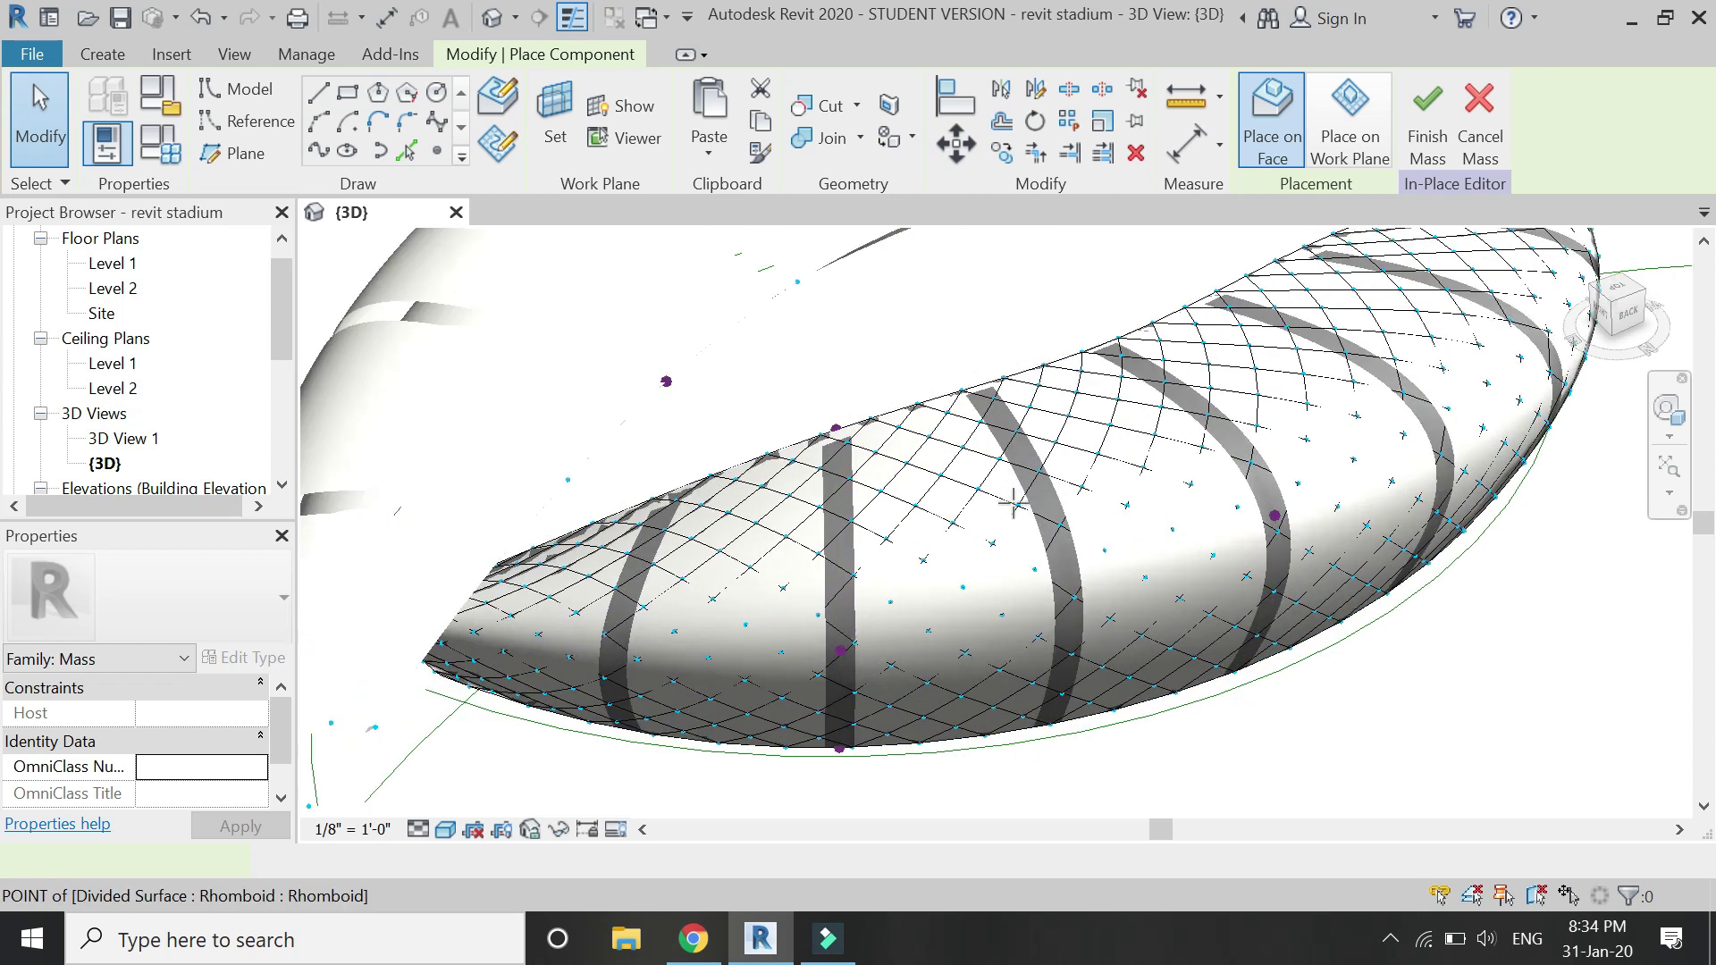
left_click(1078, 350)
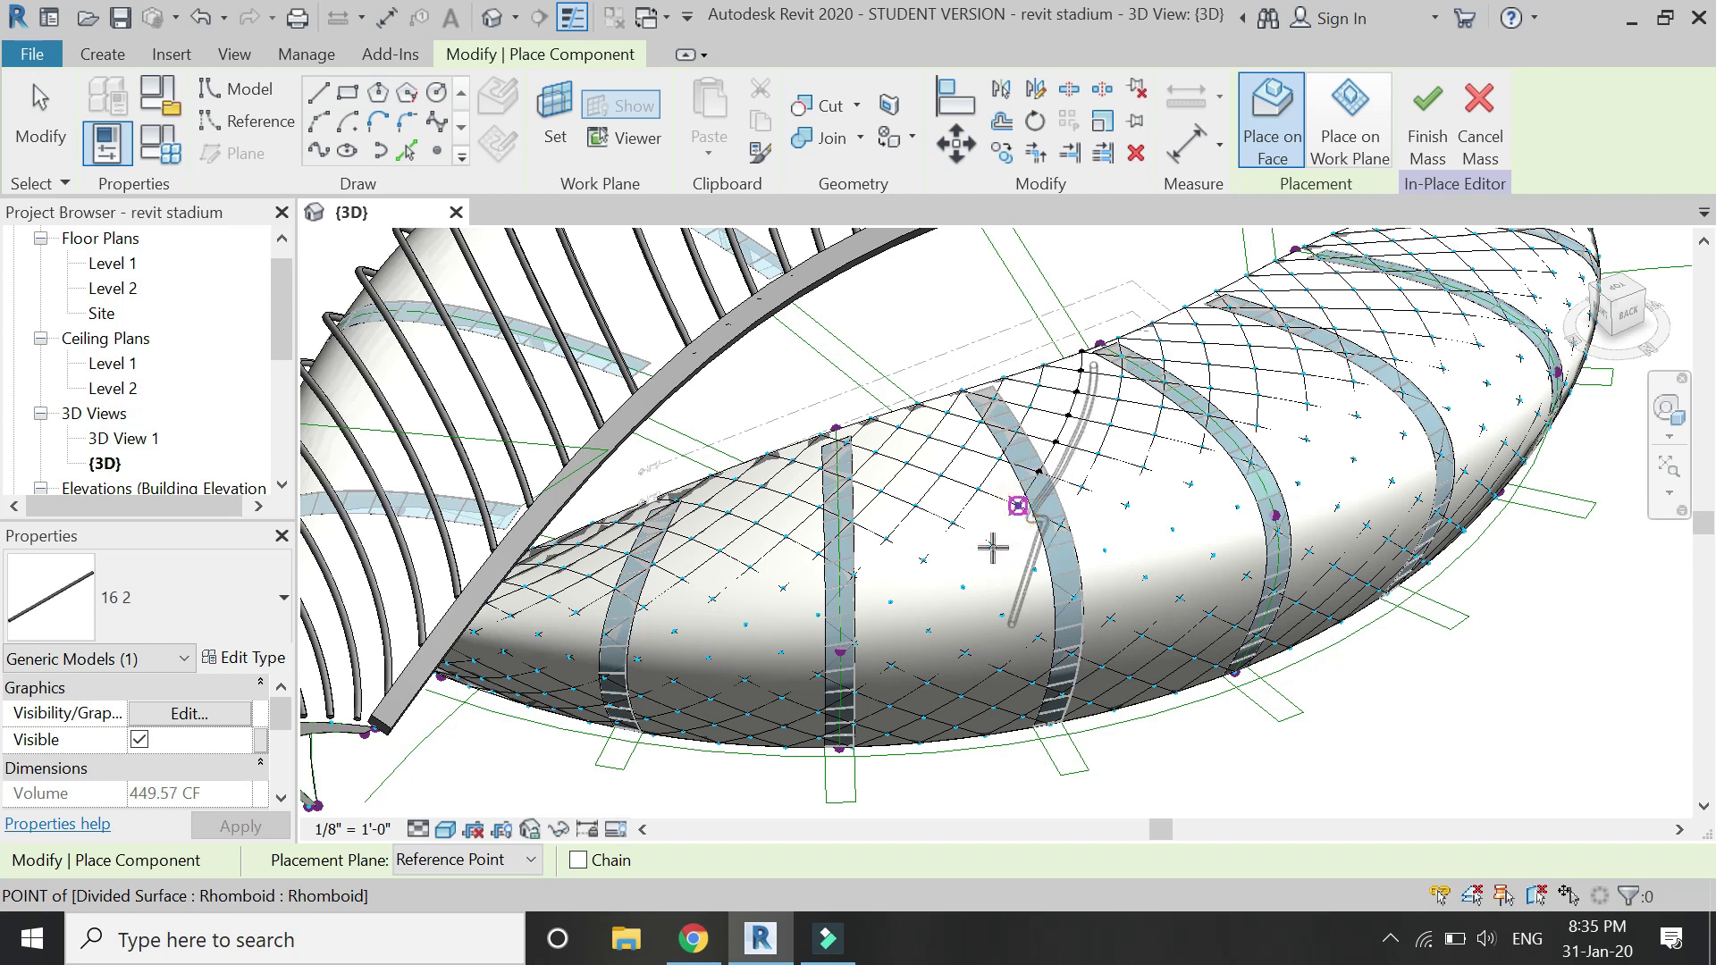
left_click(966, 587)
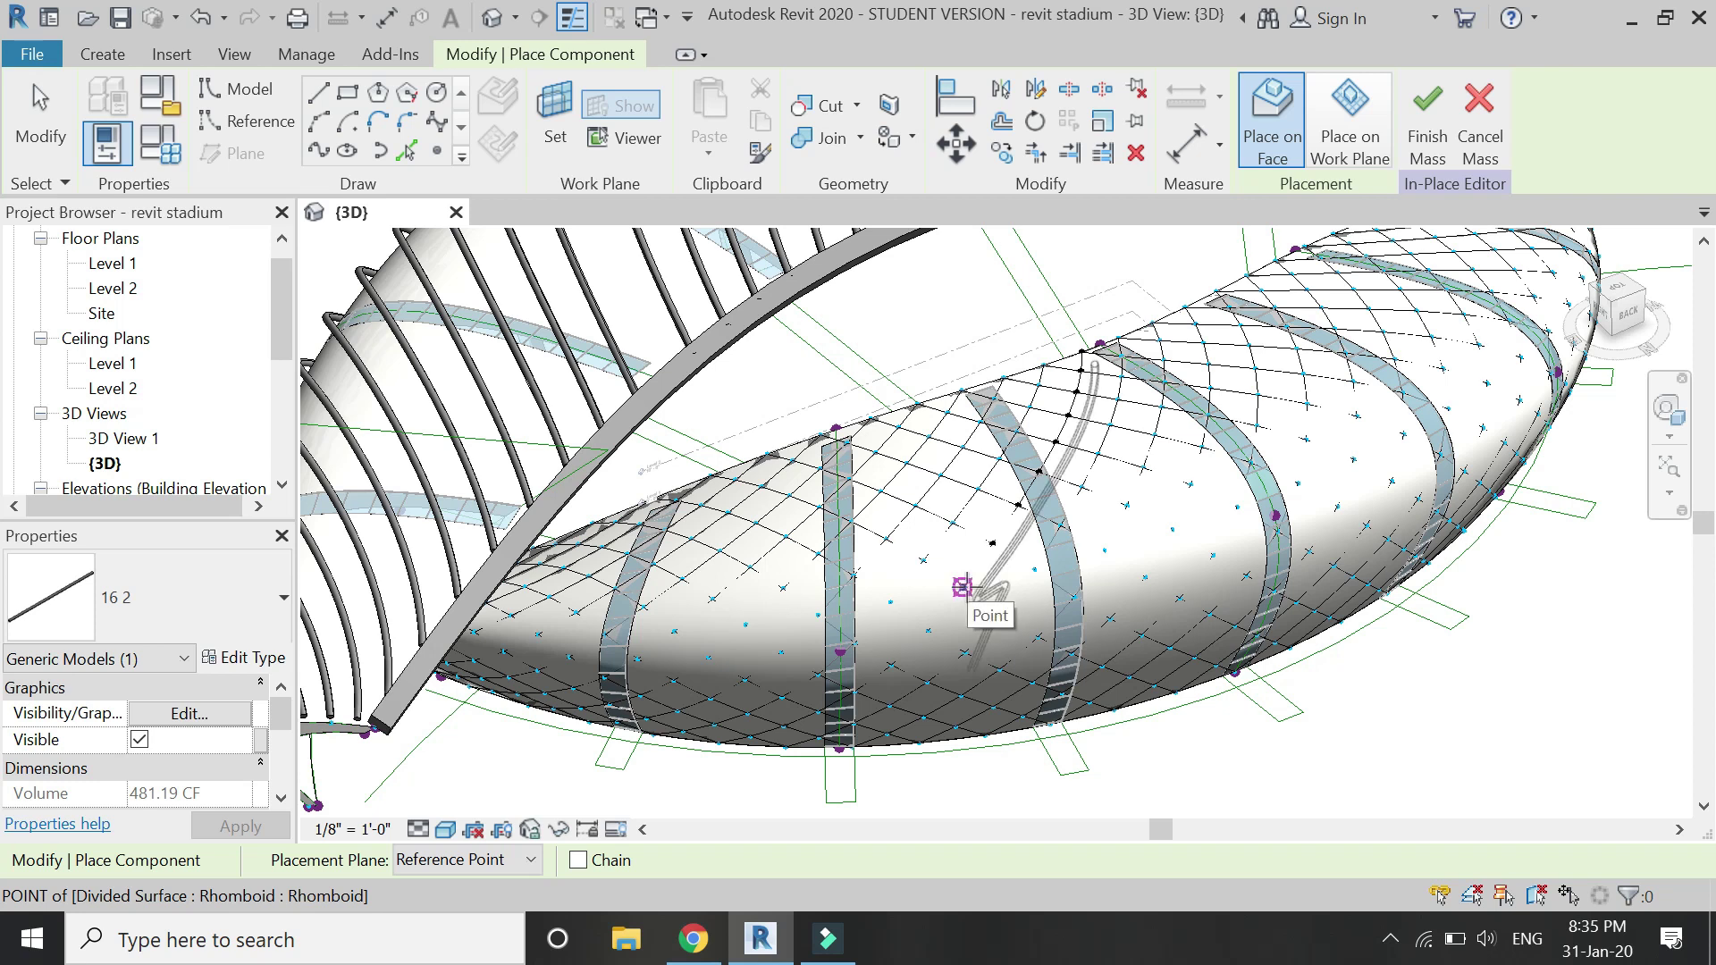
left_click(929, 631)
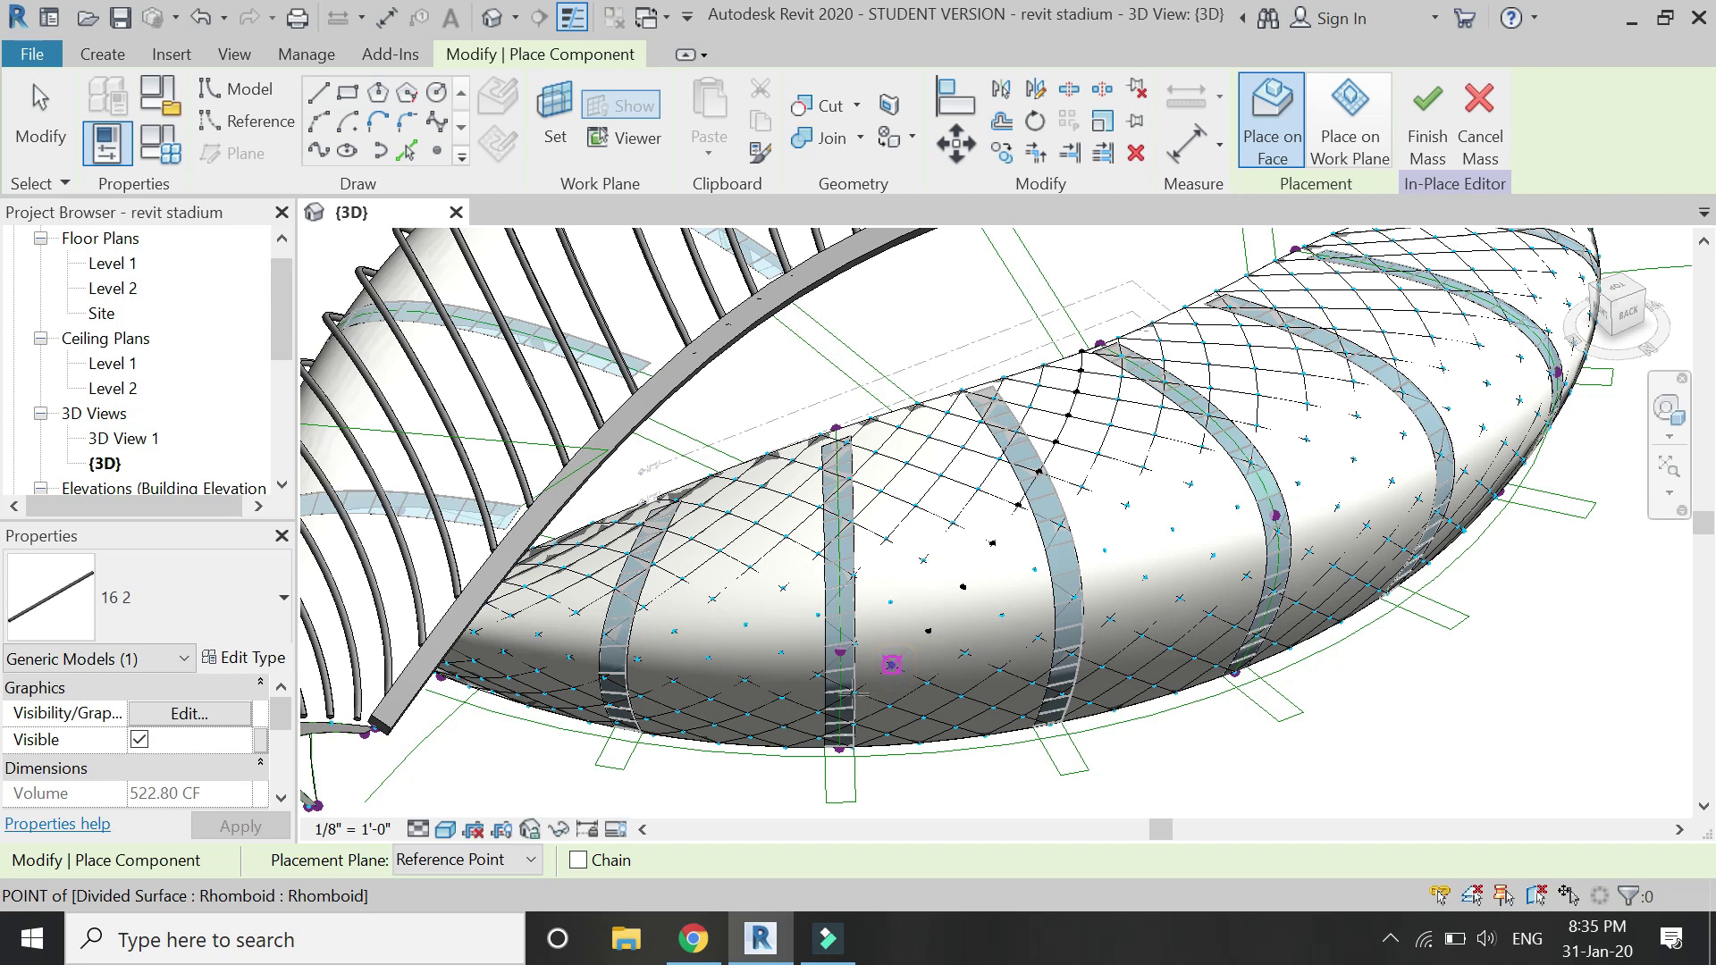
left_click(889, 667)
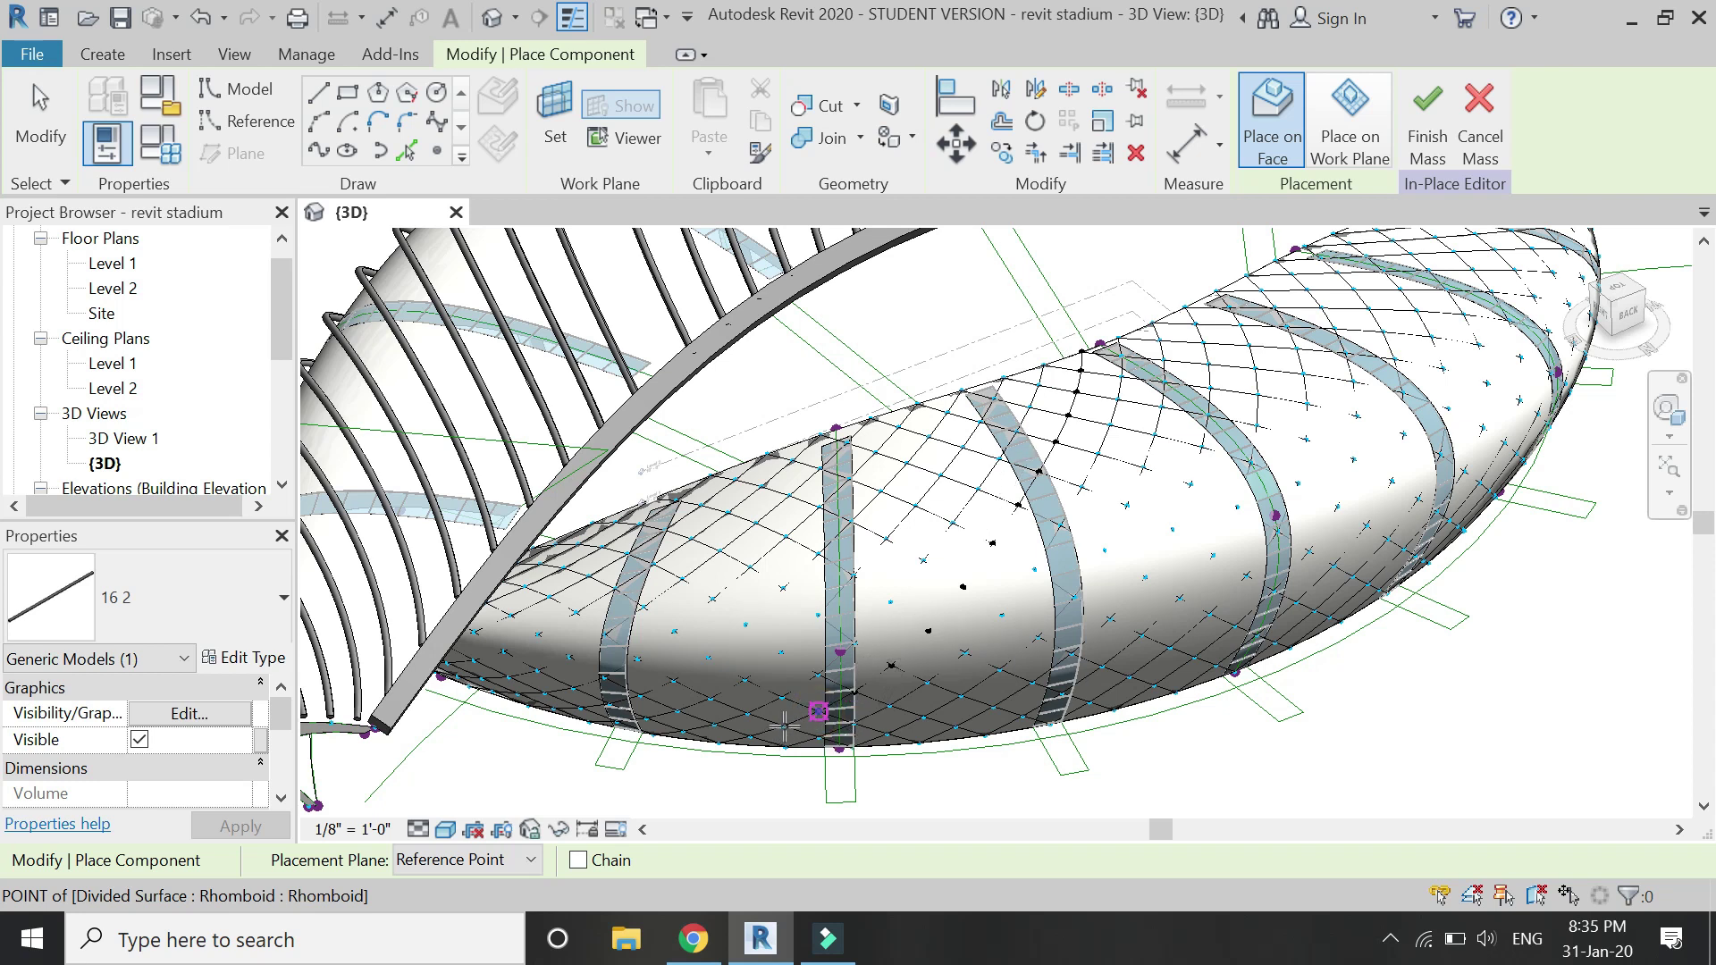
left_click(784, 728)
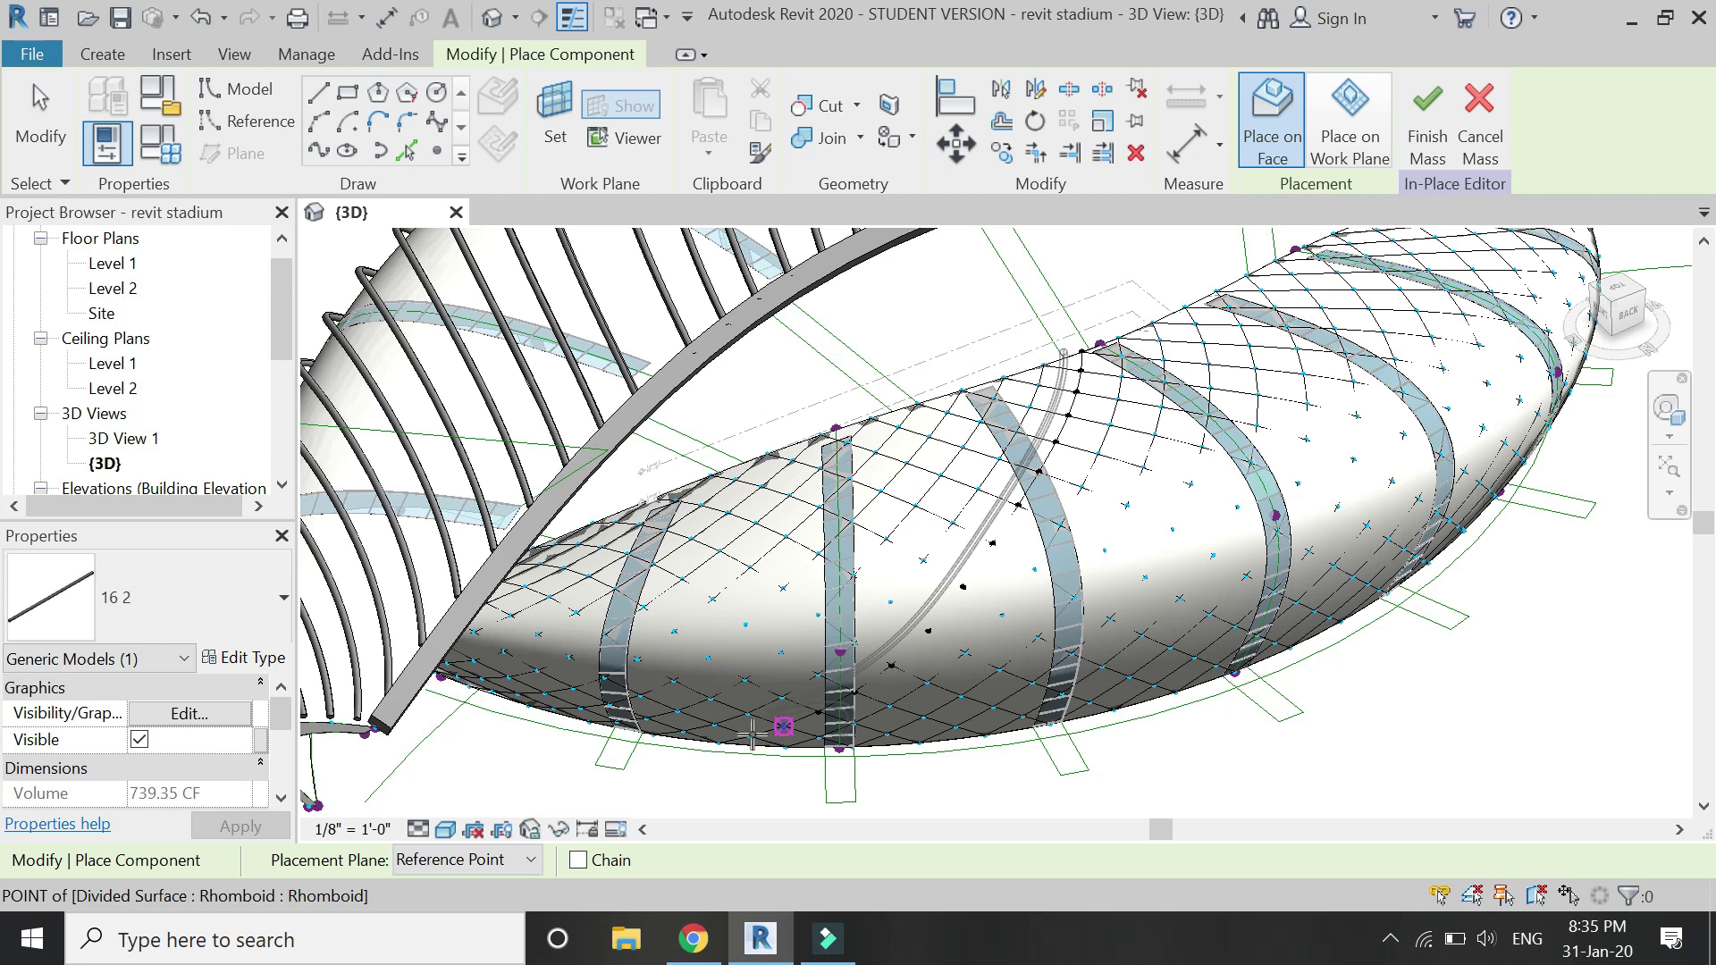
left_click(753, 734)
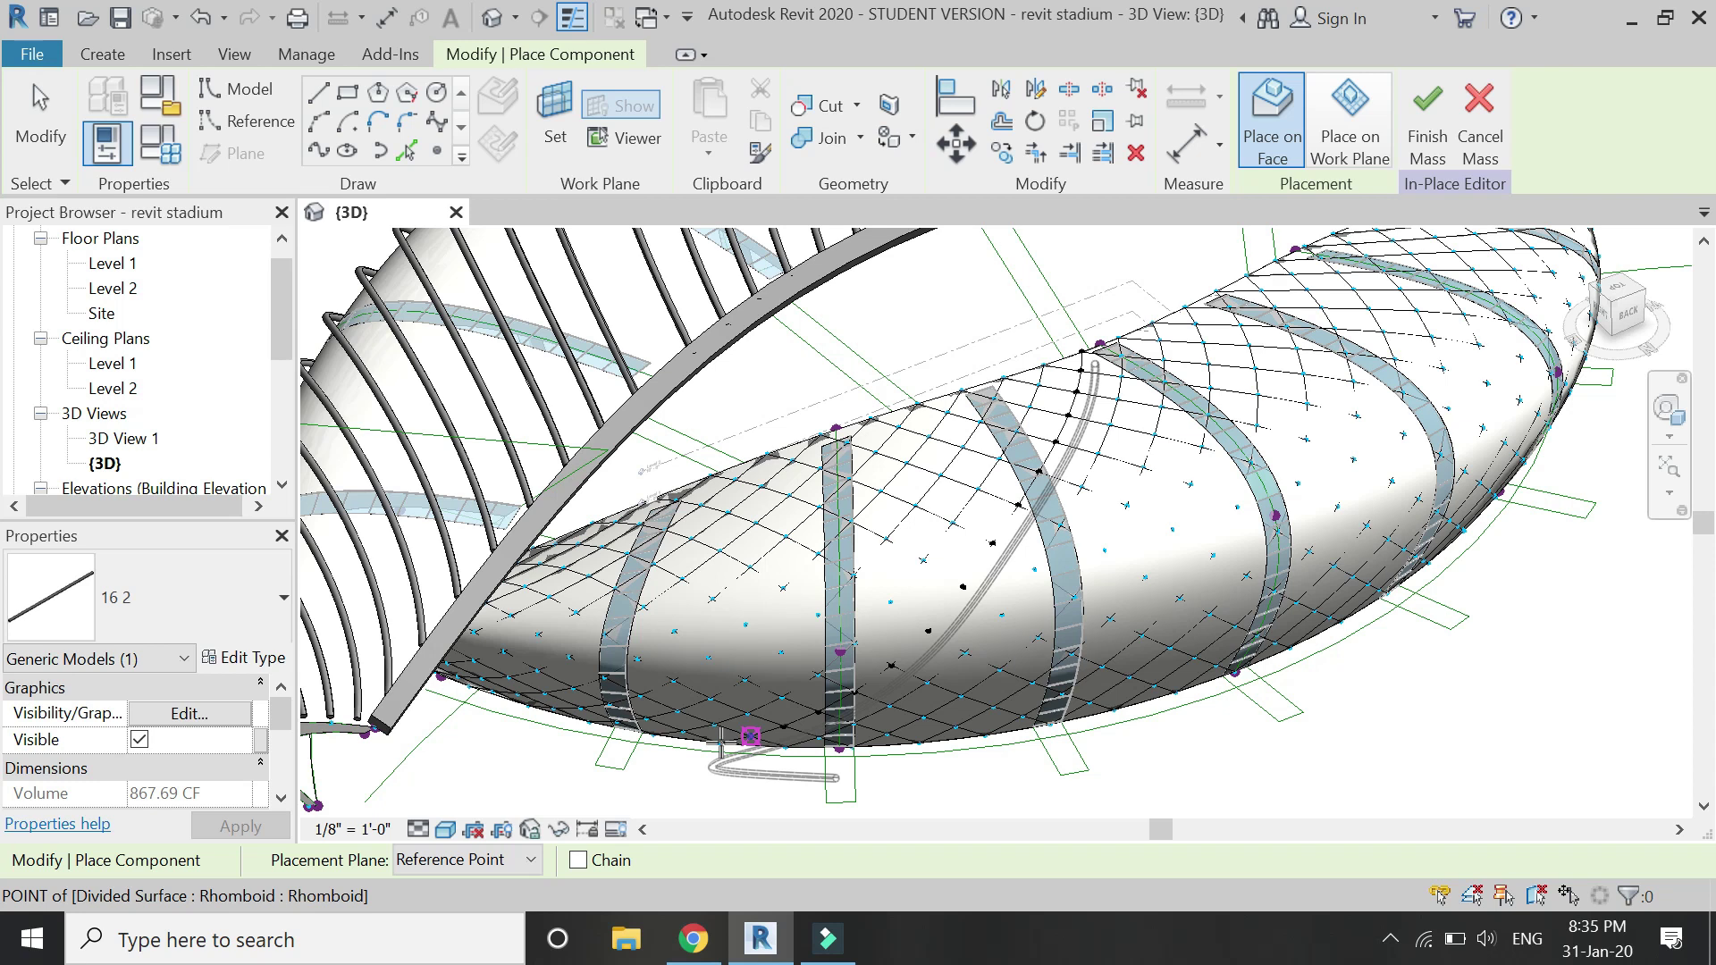
left_click(723, 746)
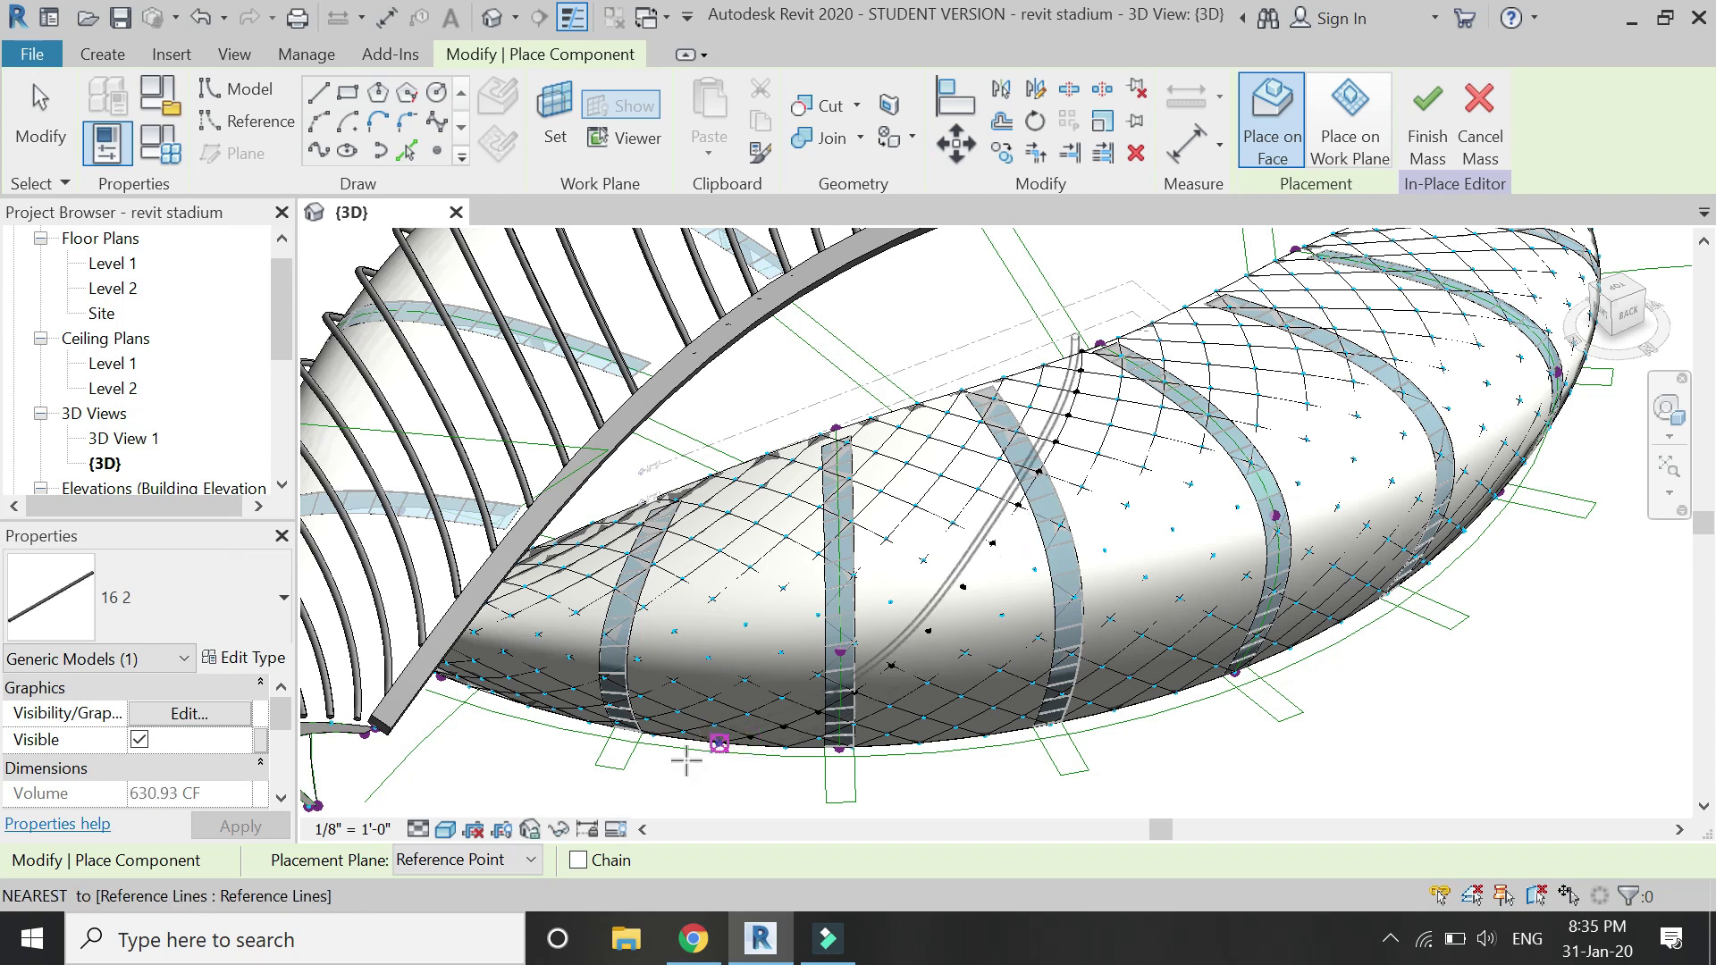
left_click(686, 751)
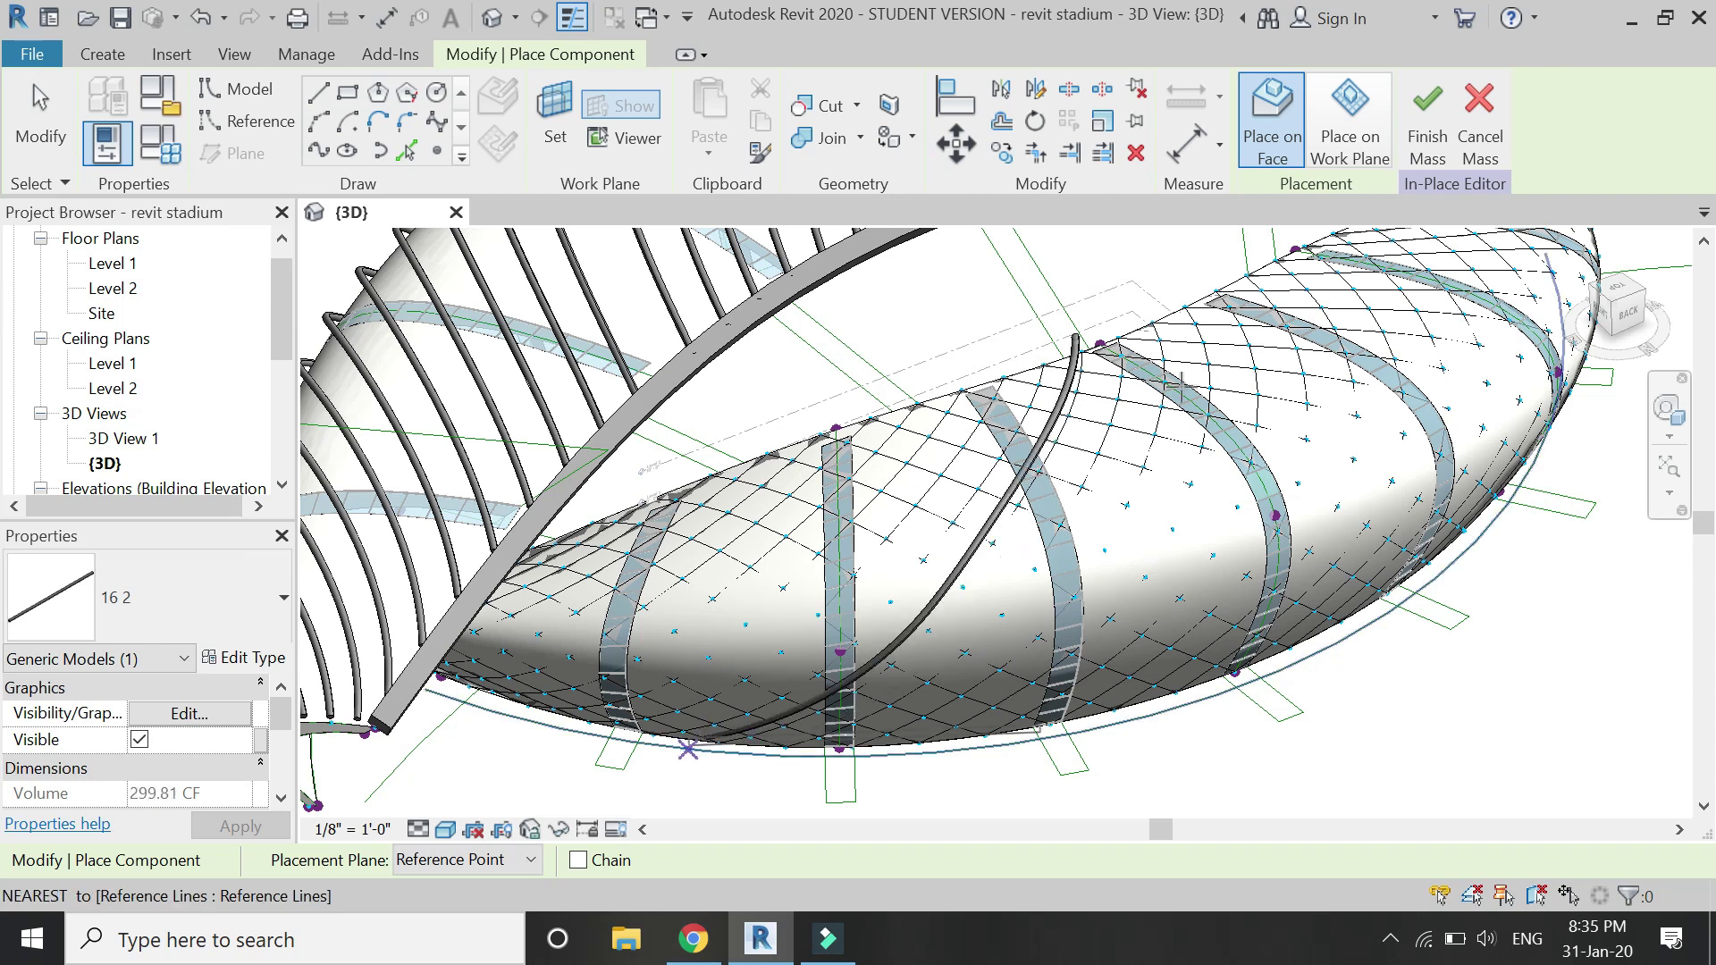
key("Escape")
key("Escape")
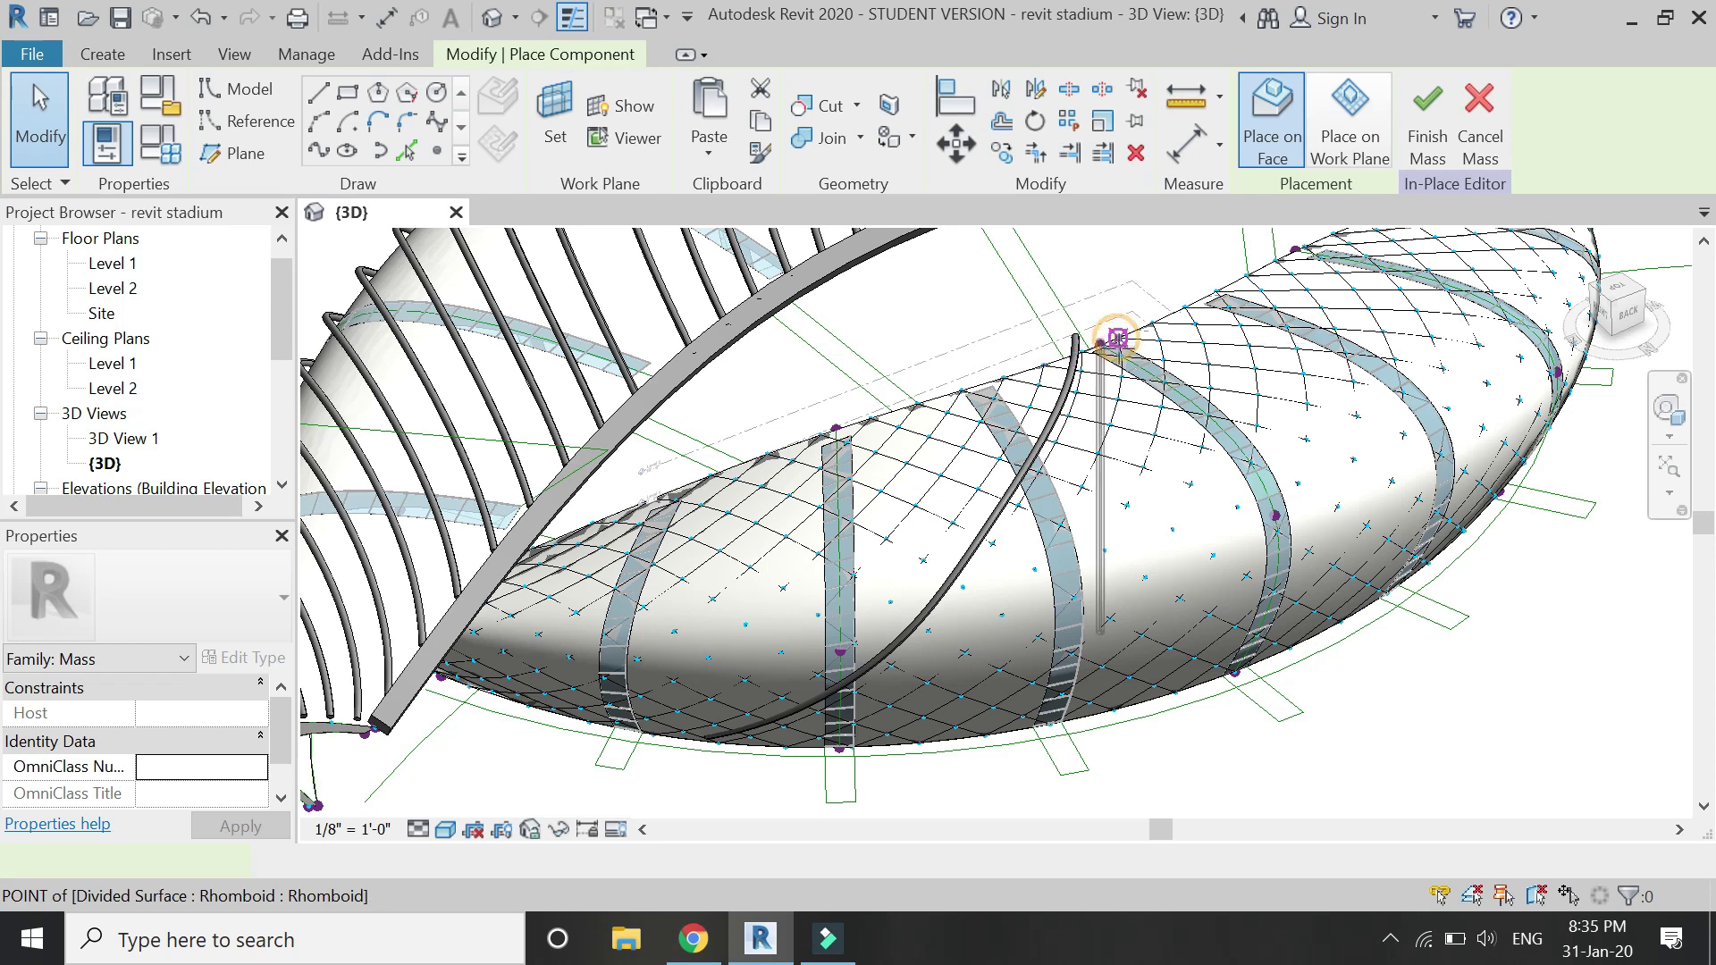
Place a second 16 2 tube through the adjacent diagonal row of nodes, running parallel to the first tube down to the lower reference line.
left_click_drag(1118, 337, 1059, 528)
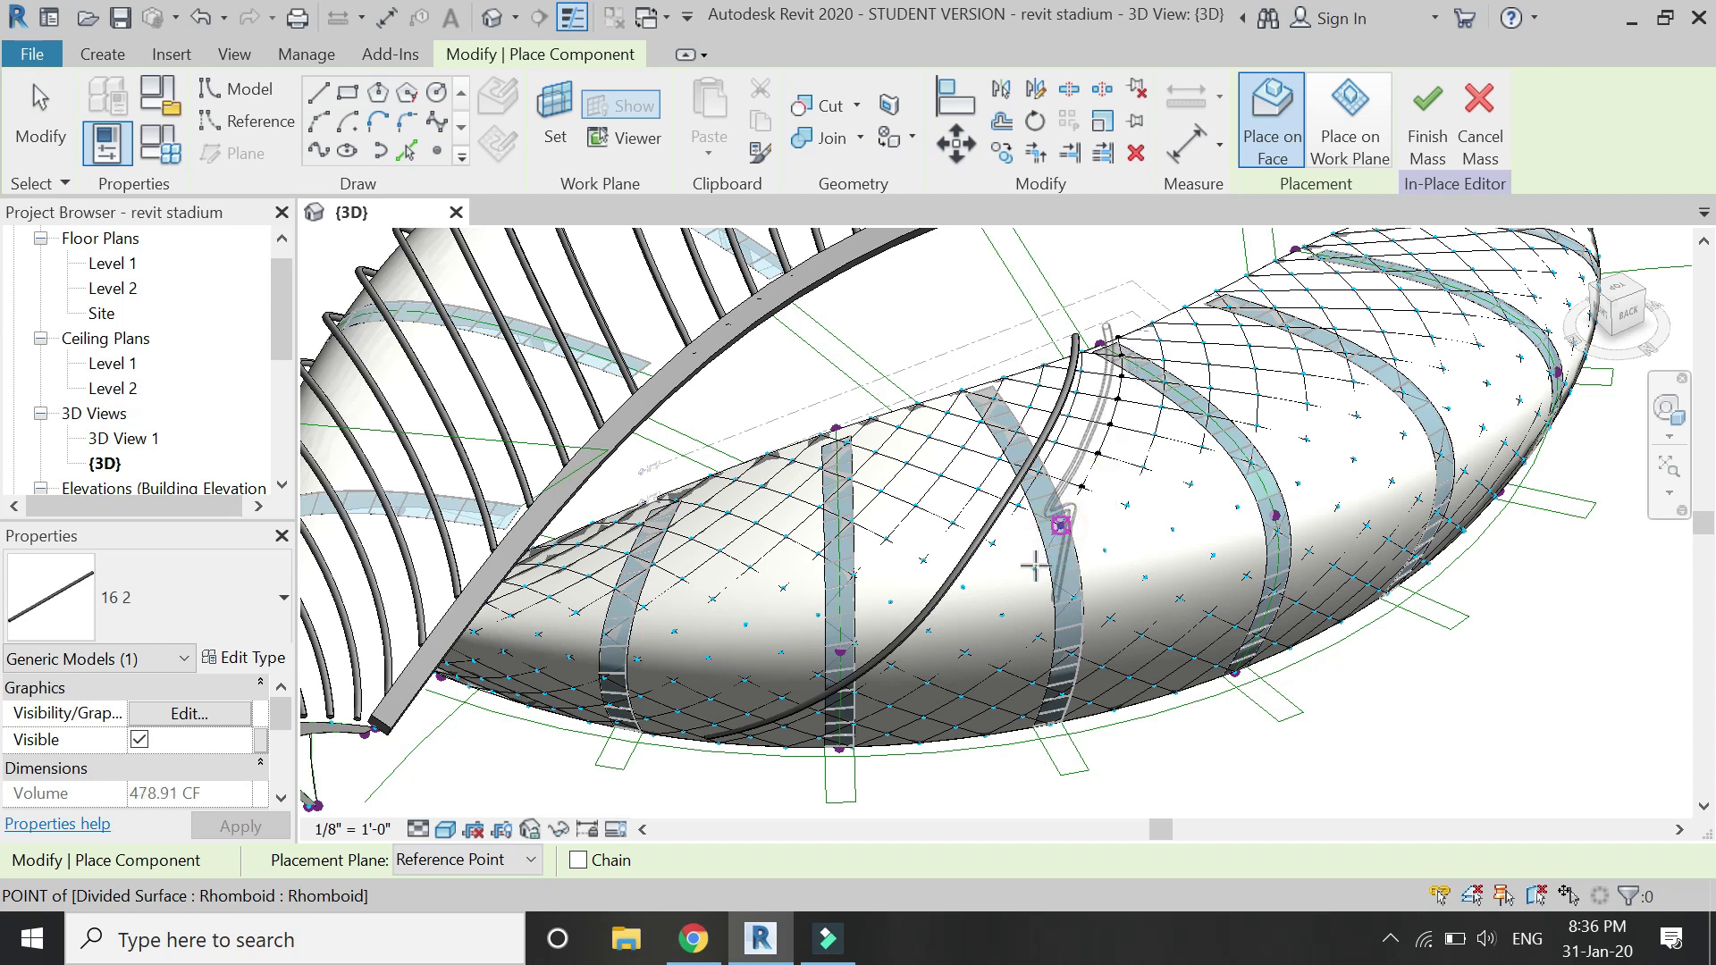
left_click_drag(1035, 569, 1016, 607)
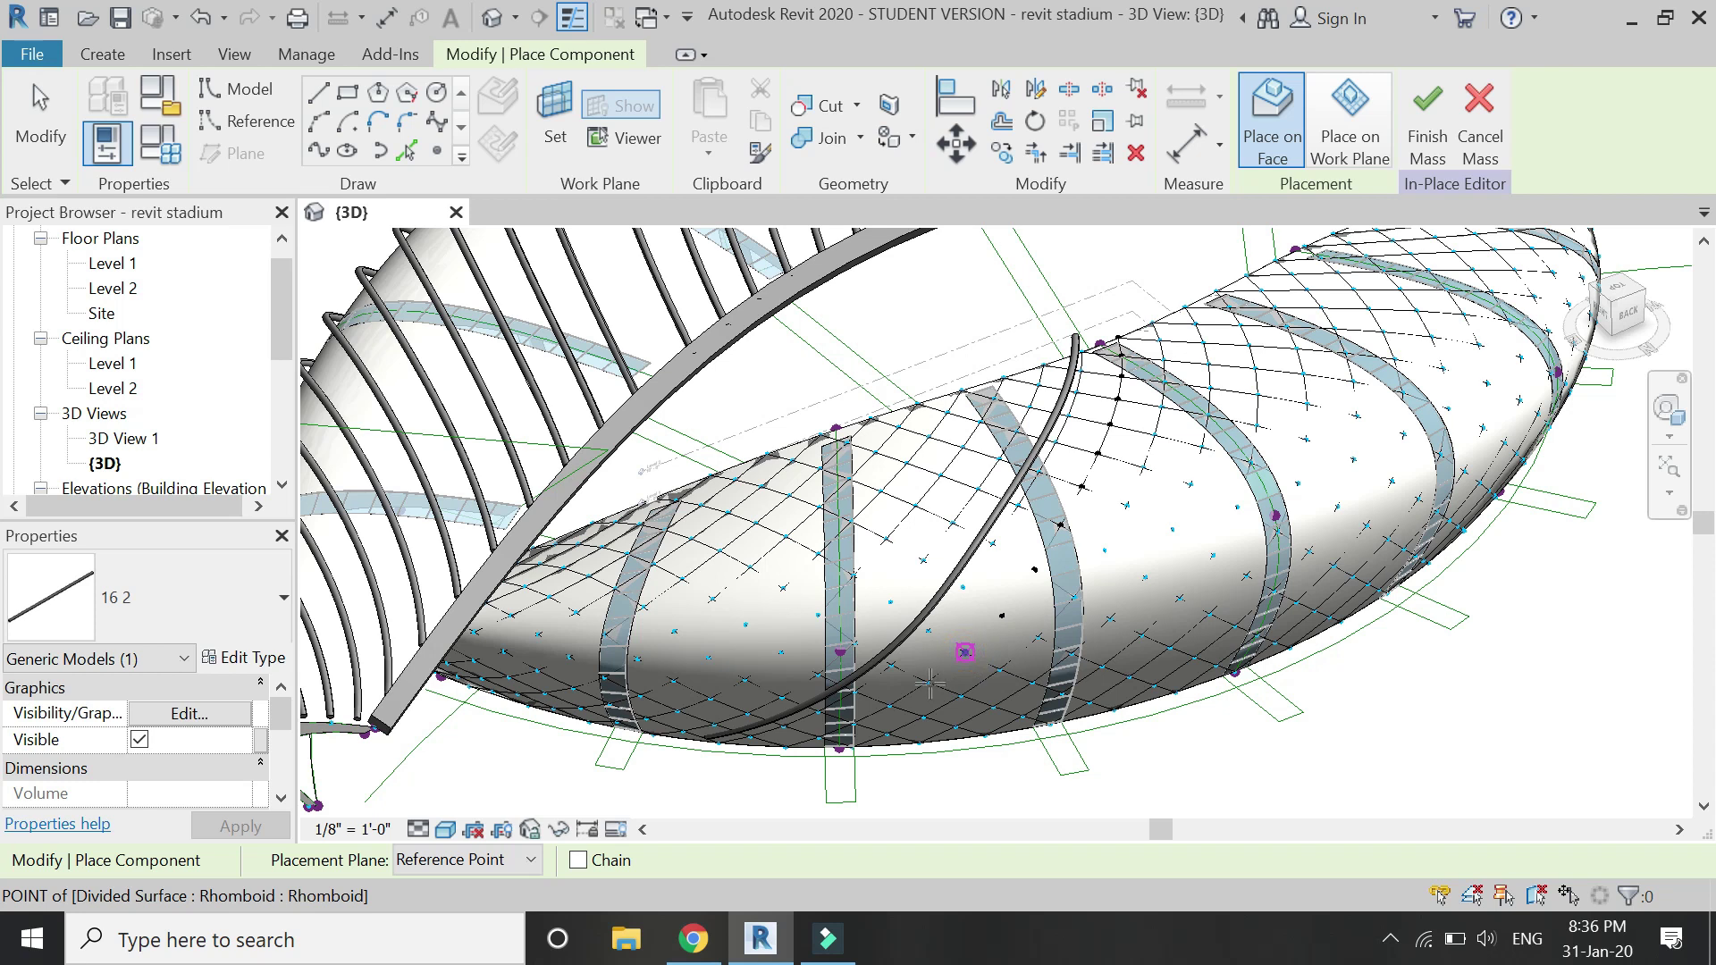
left_click_drag(925, 677, 784, 751)
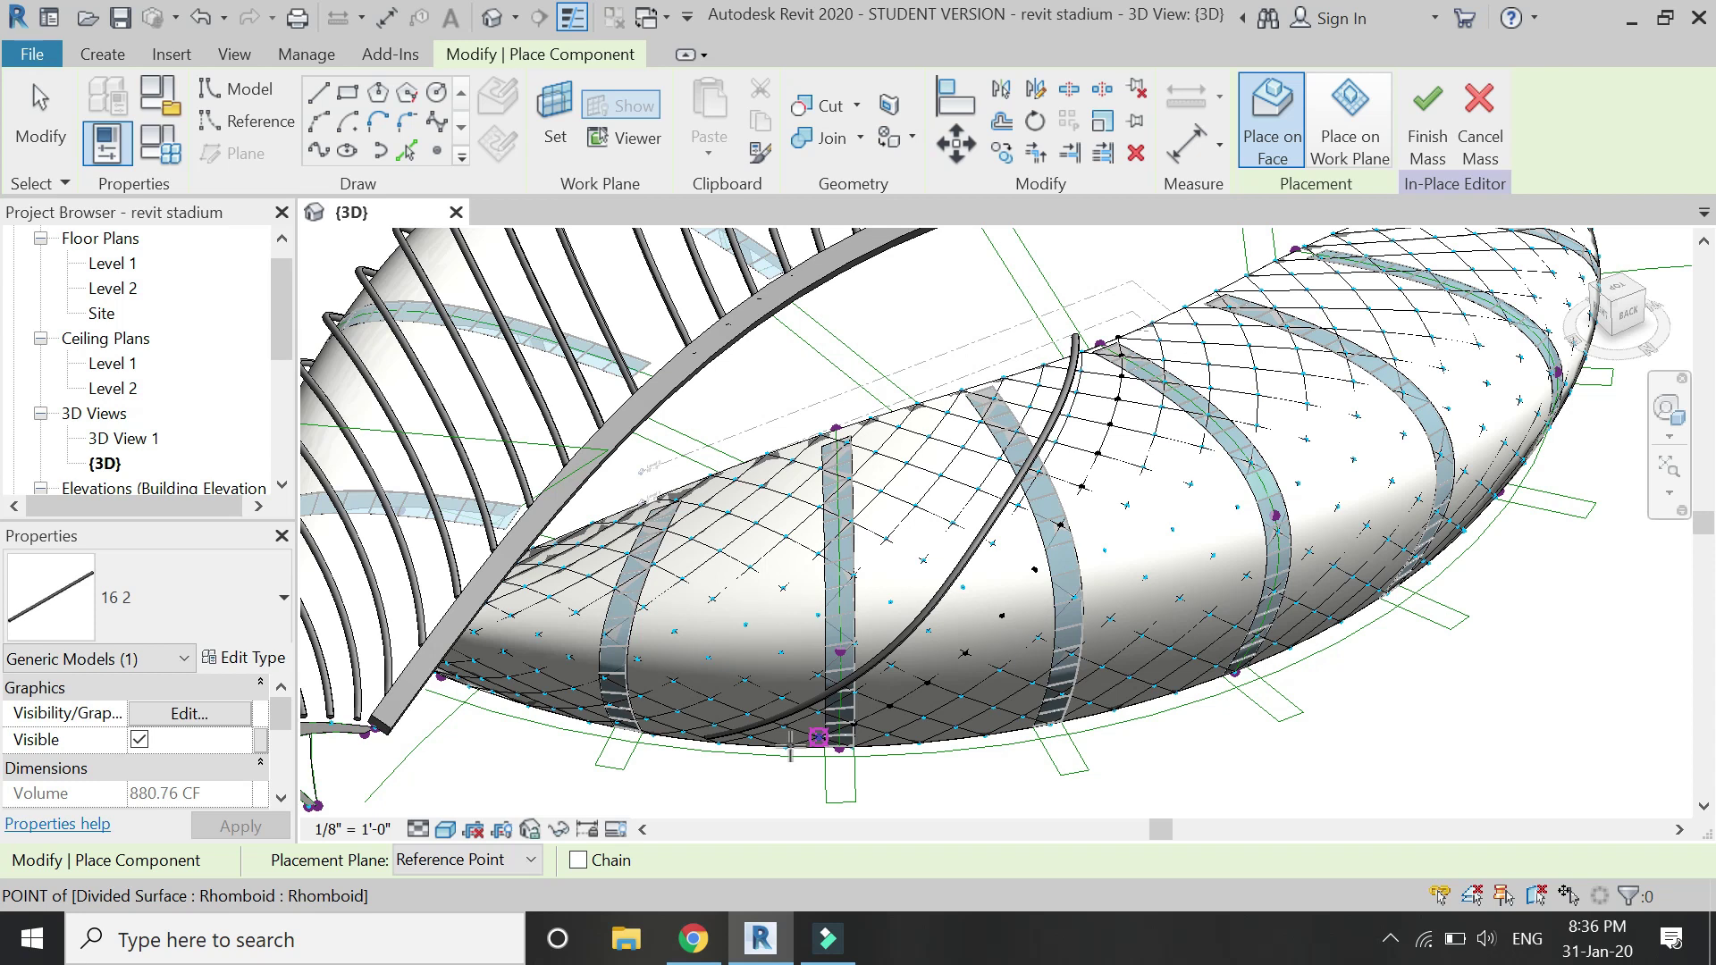
left_click_drag(785, 753, 785, 751)
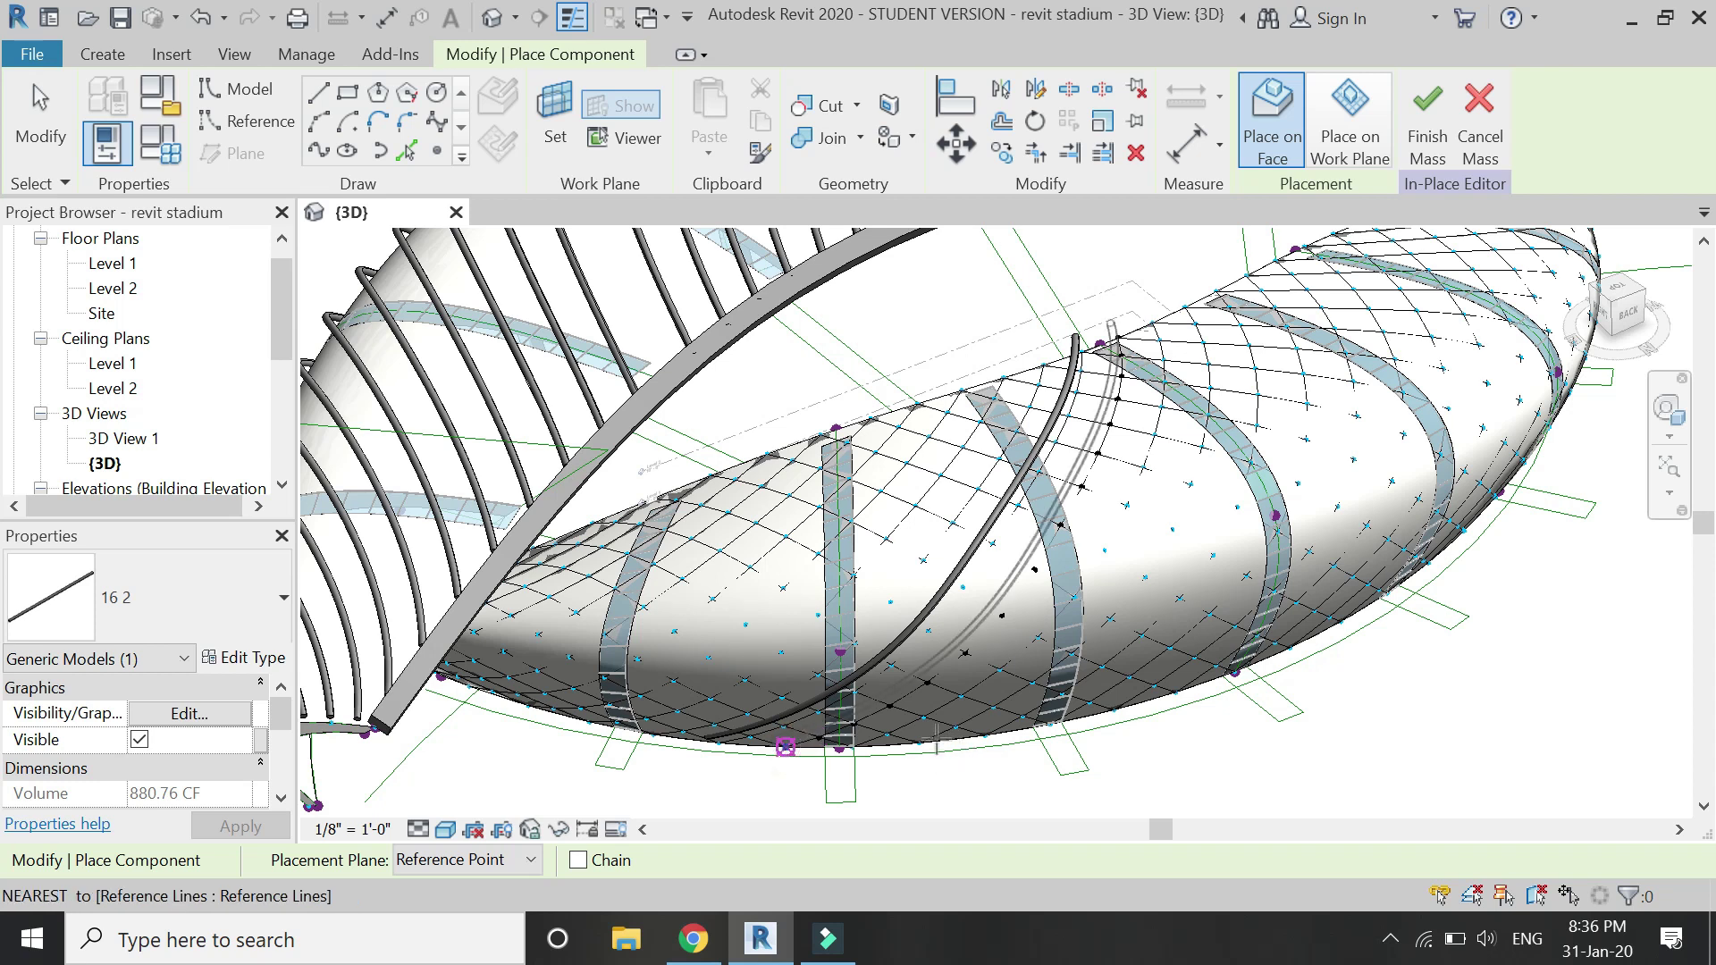
left_click(1159, 385)
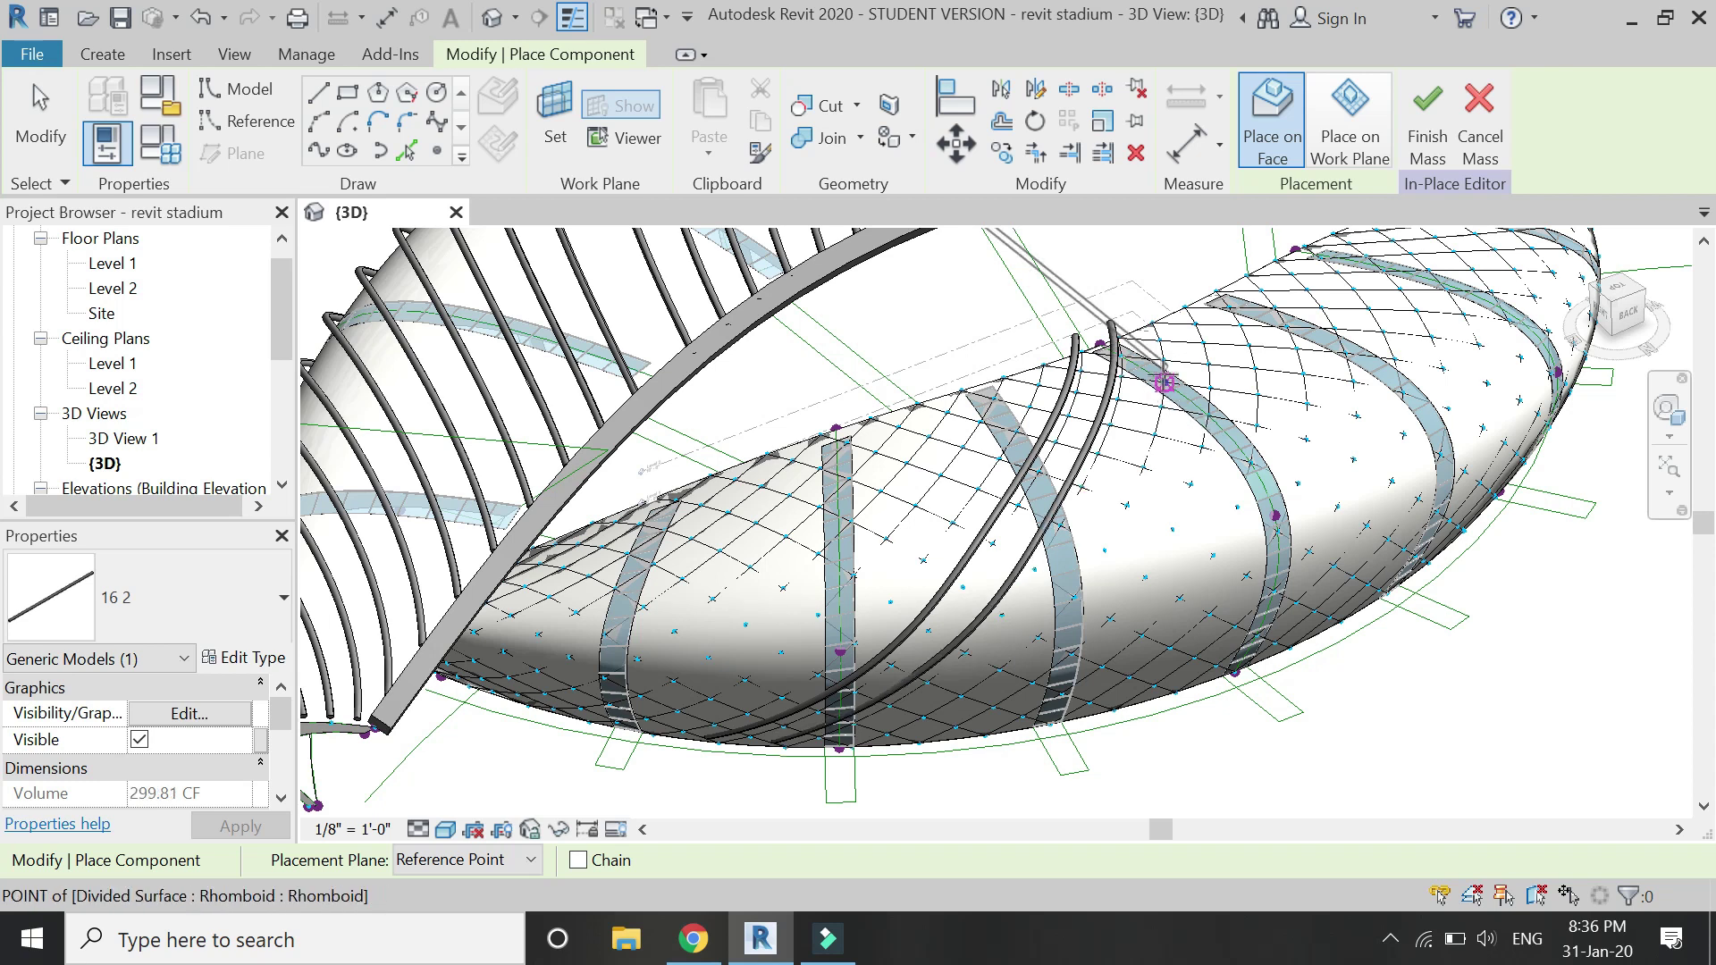
key("Escape")
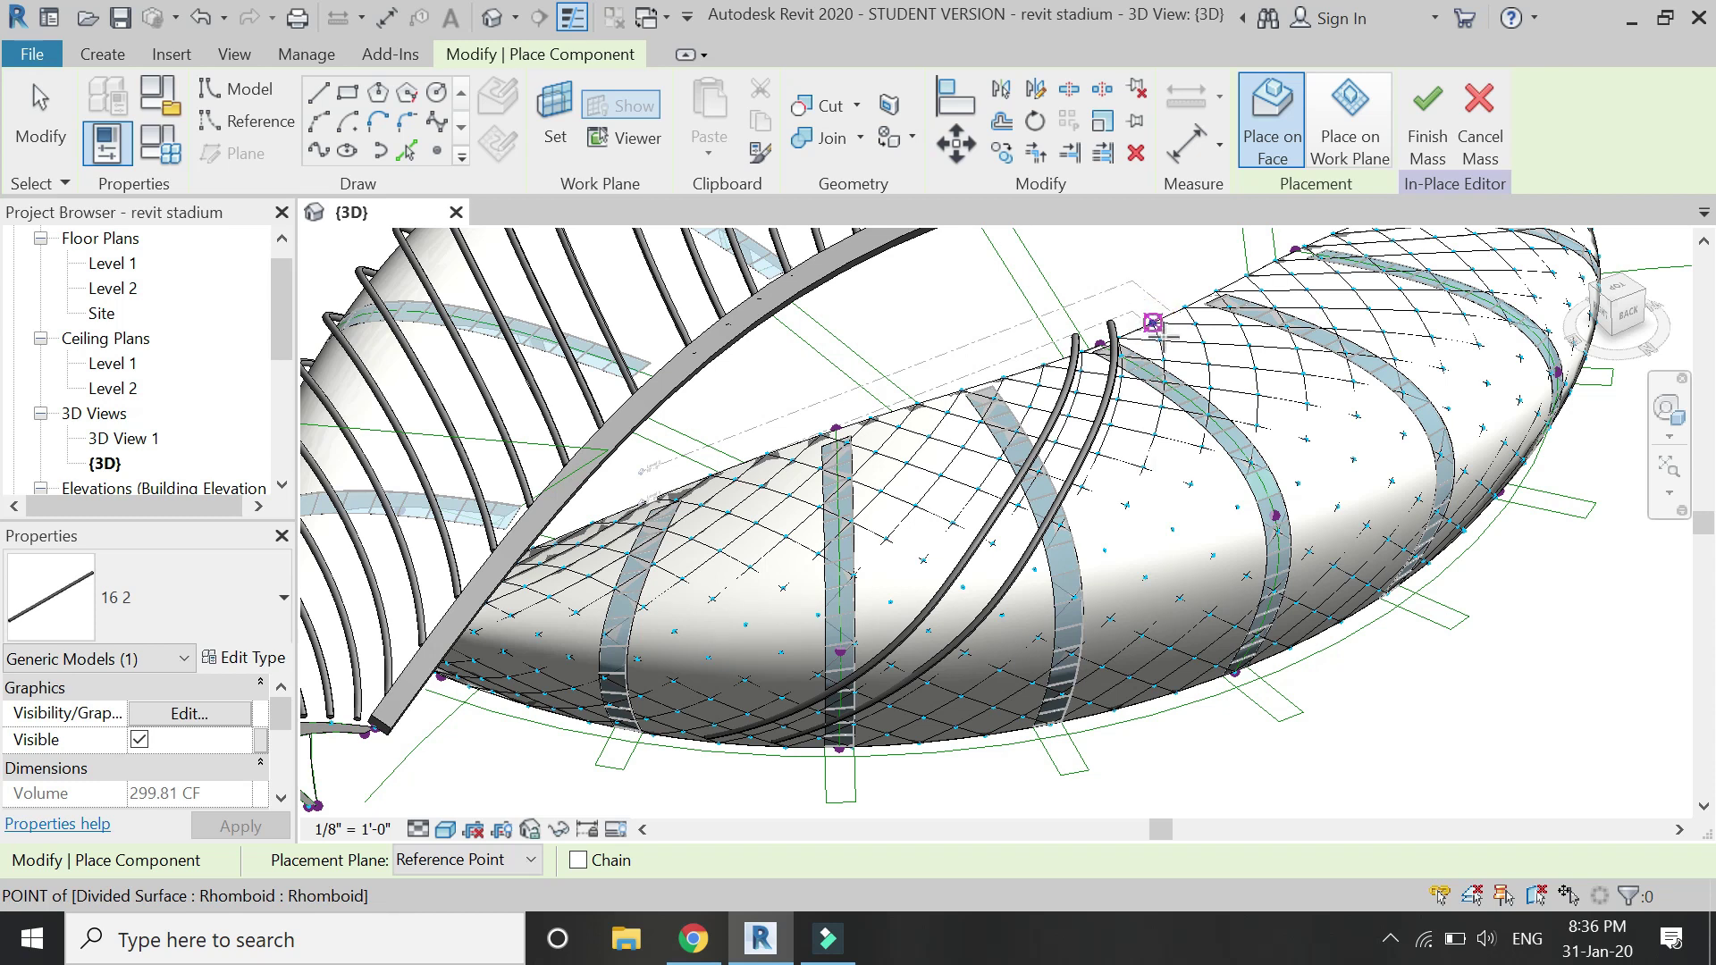
Place a third 16 2 tube point by point through the next diagonal row of rhomboid nodes, from the shell's upper edge to its lower edge.
left_click(1153, 323)
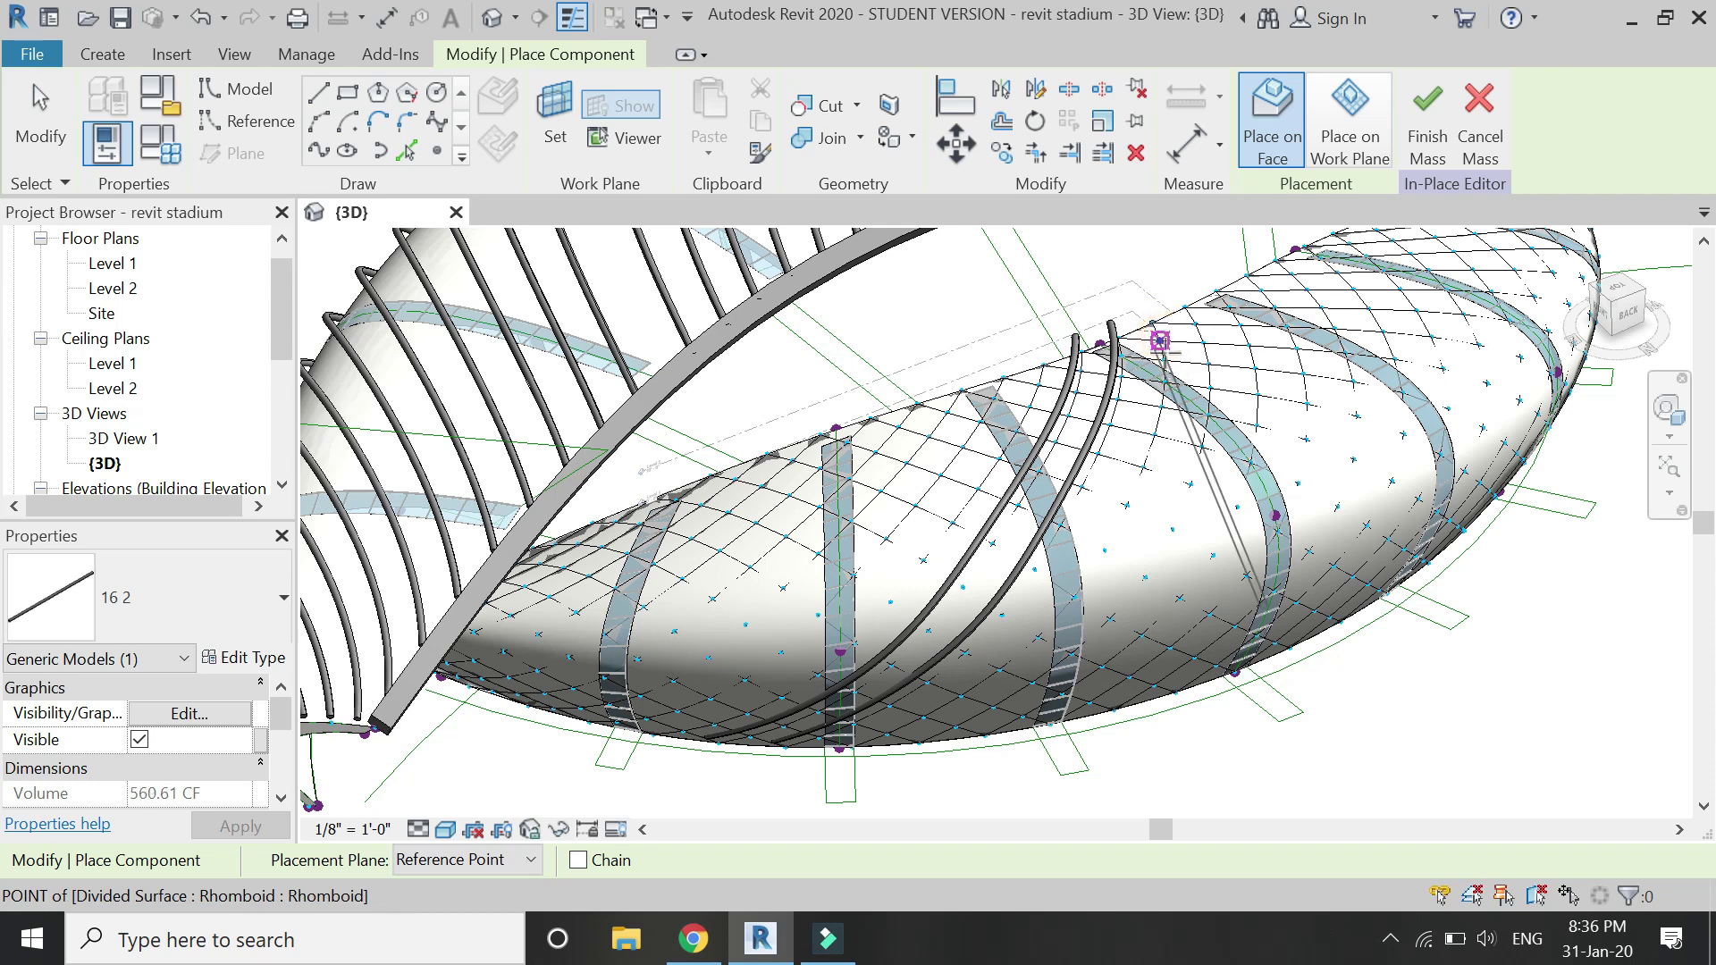
left_click(1160, 341)
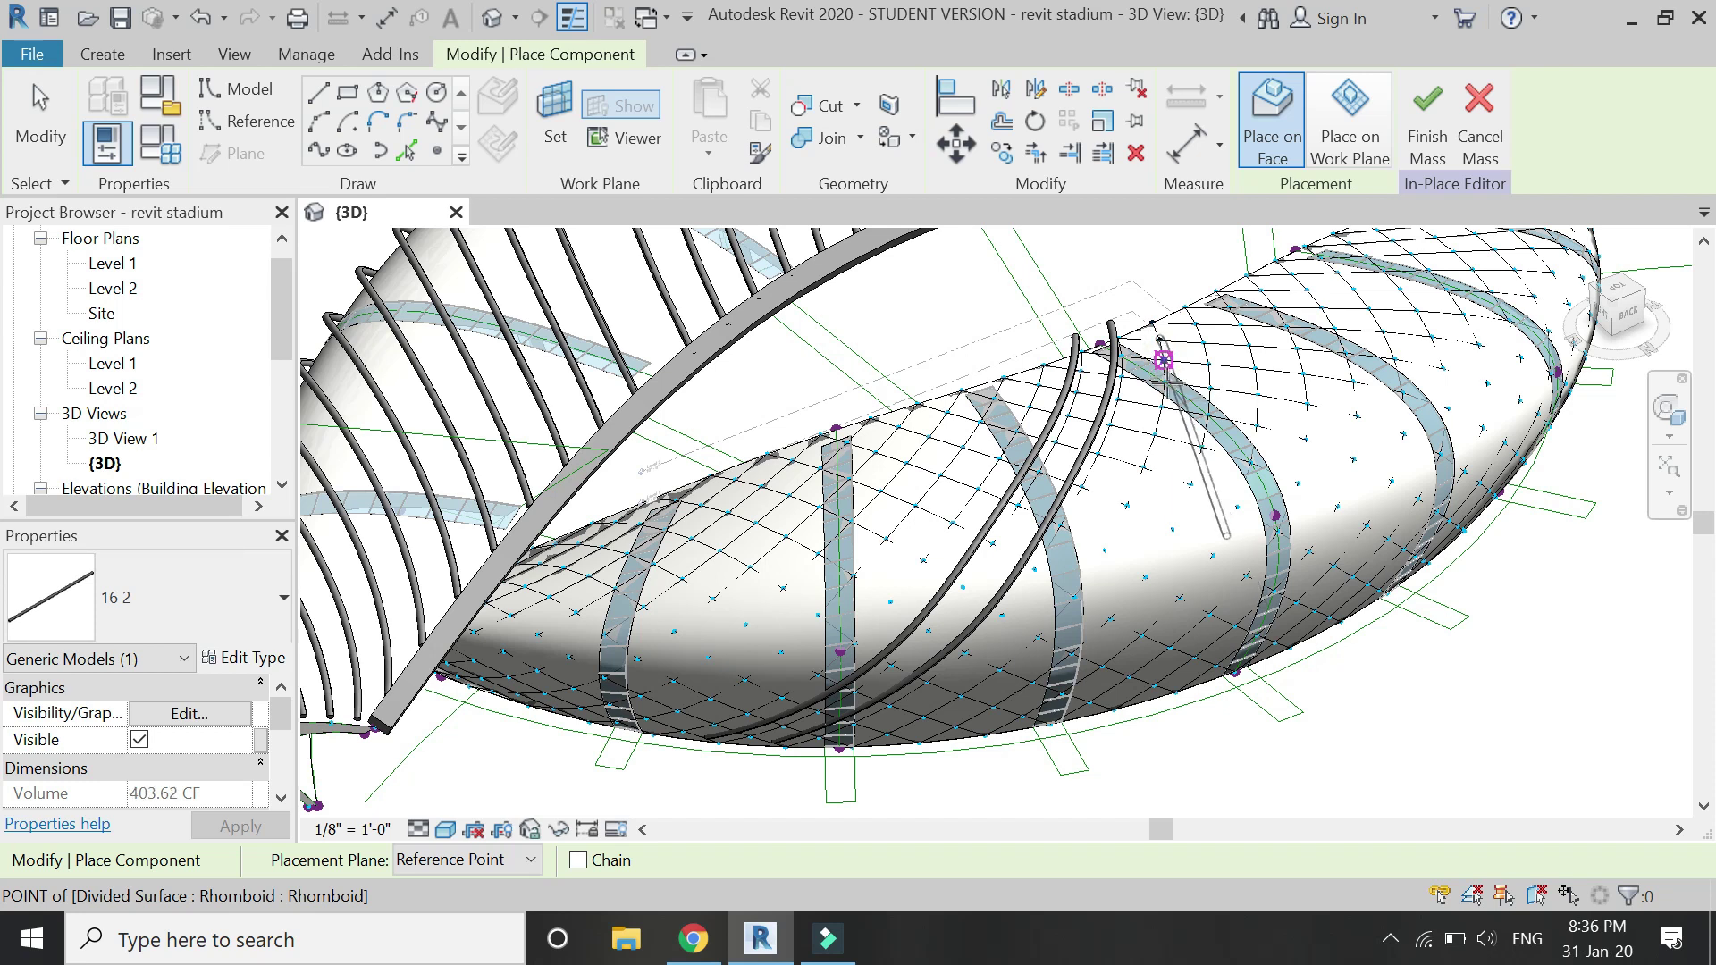
left_click(1163, 360)
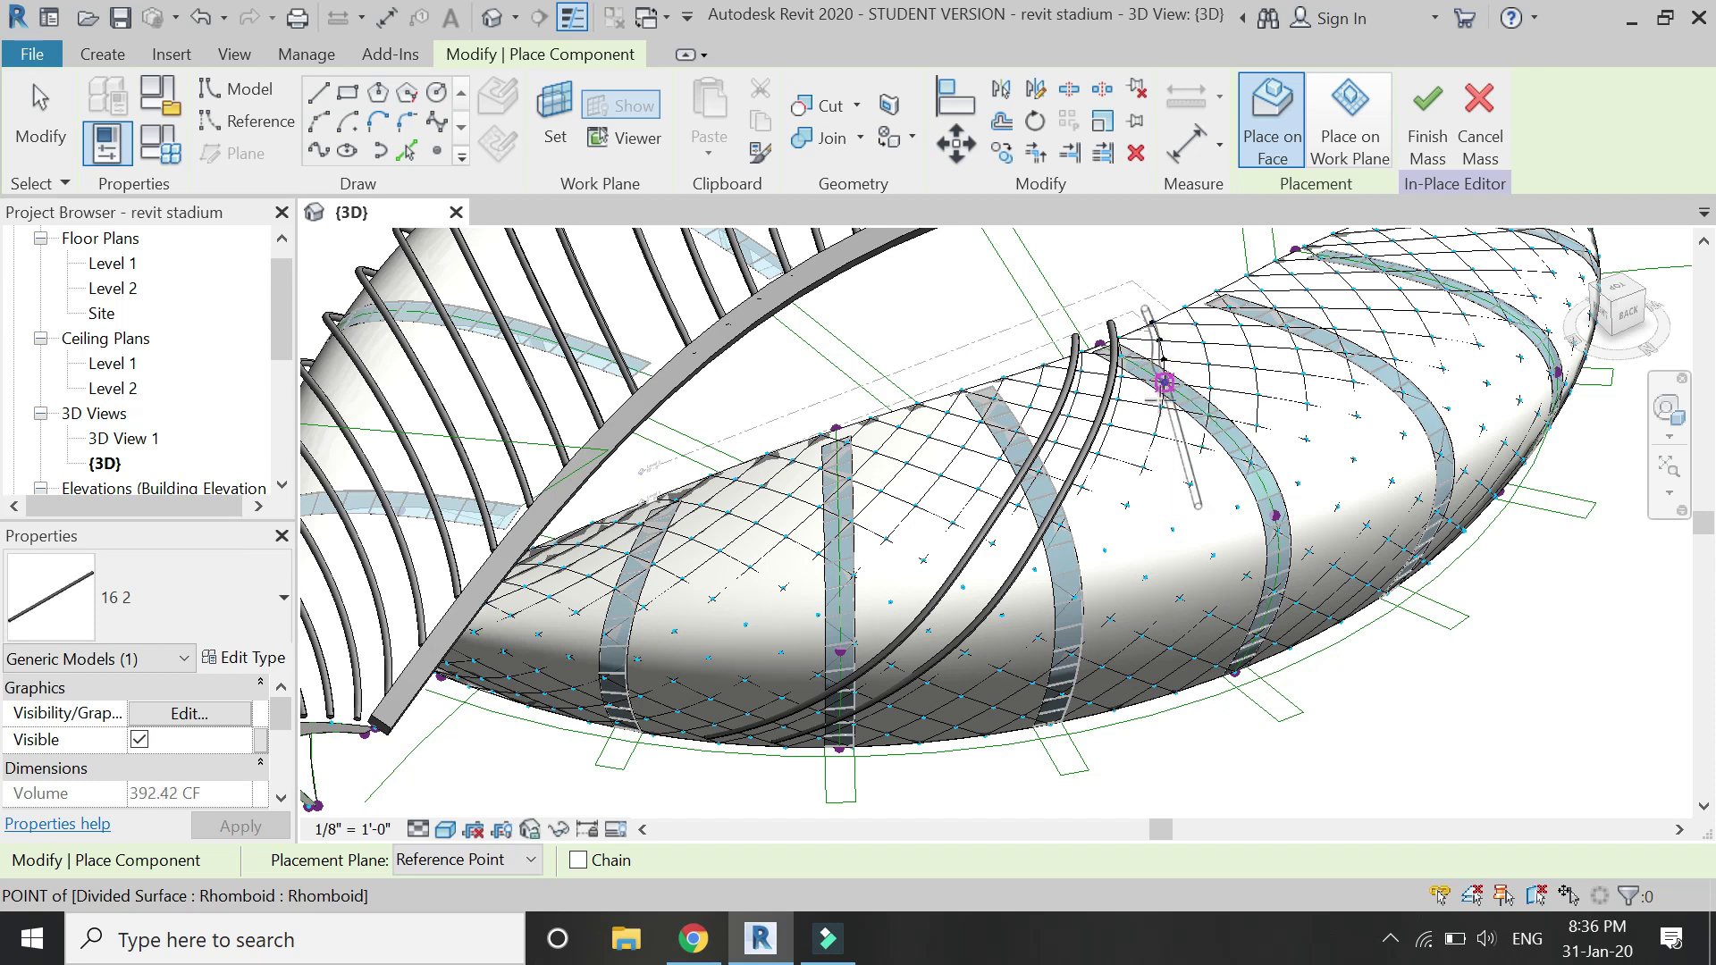
left_click(1165, 383)
left_click(1162, 408)
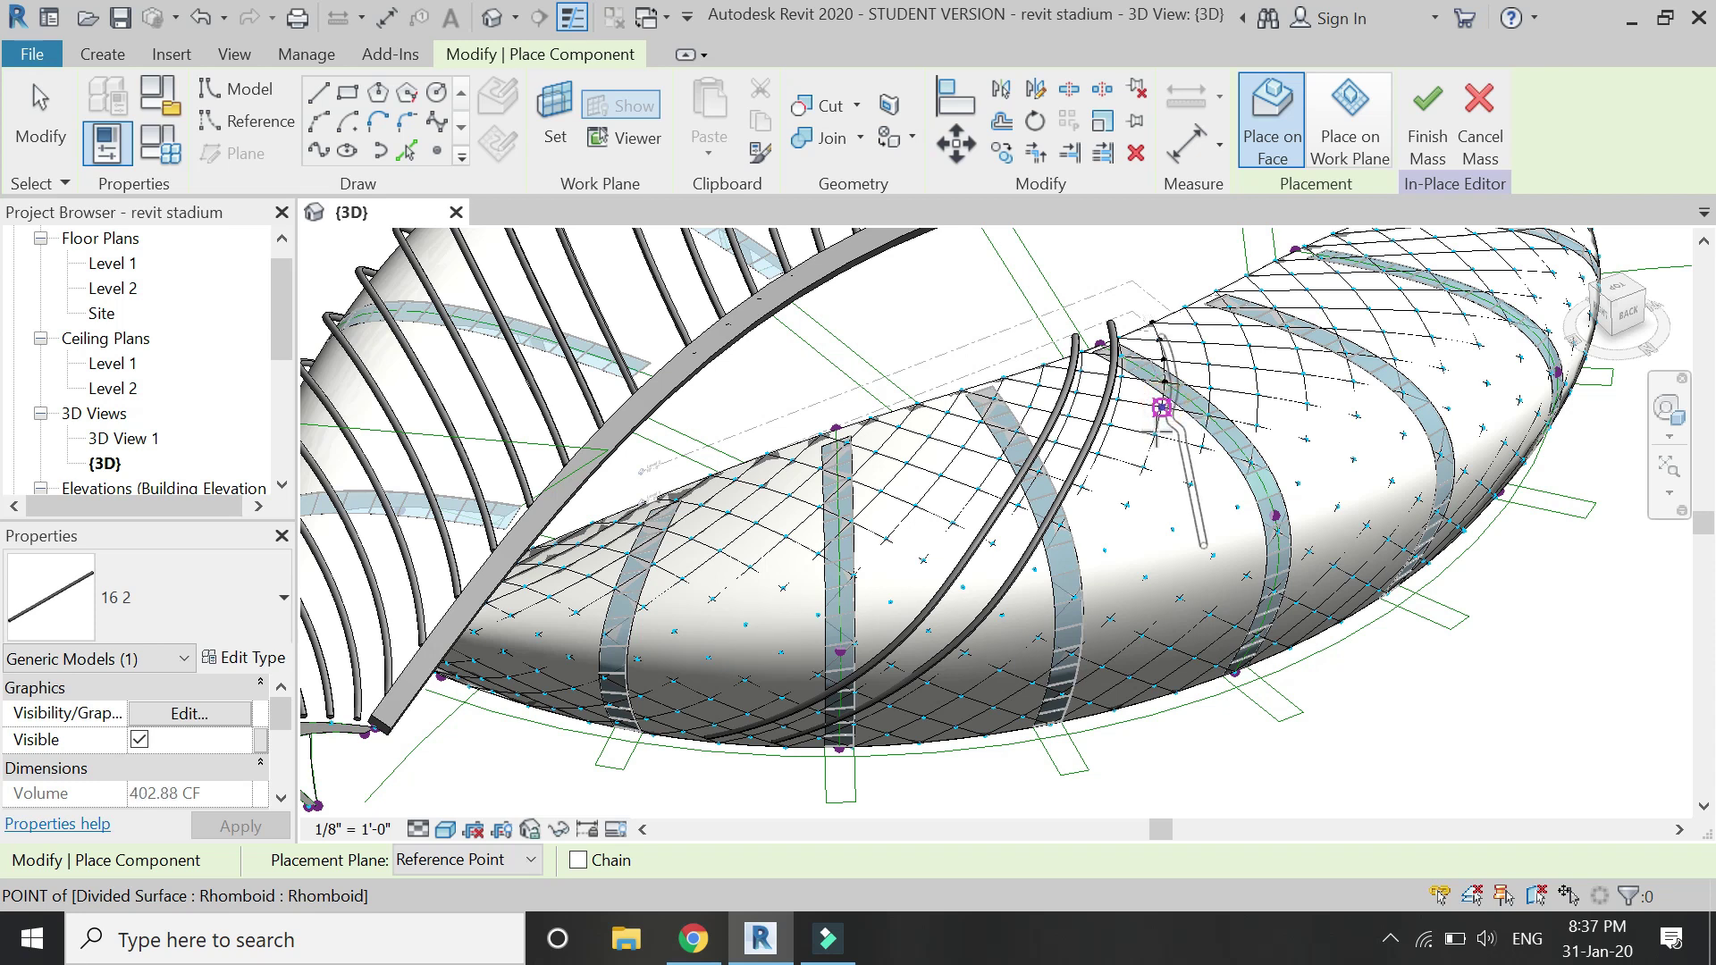
left_click(1155, 436)
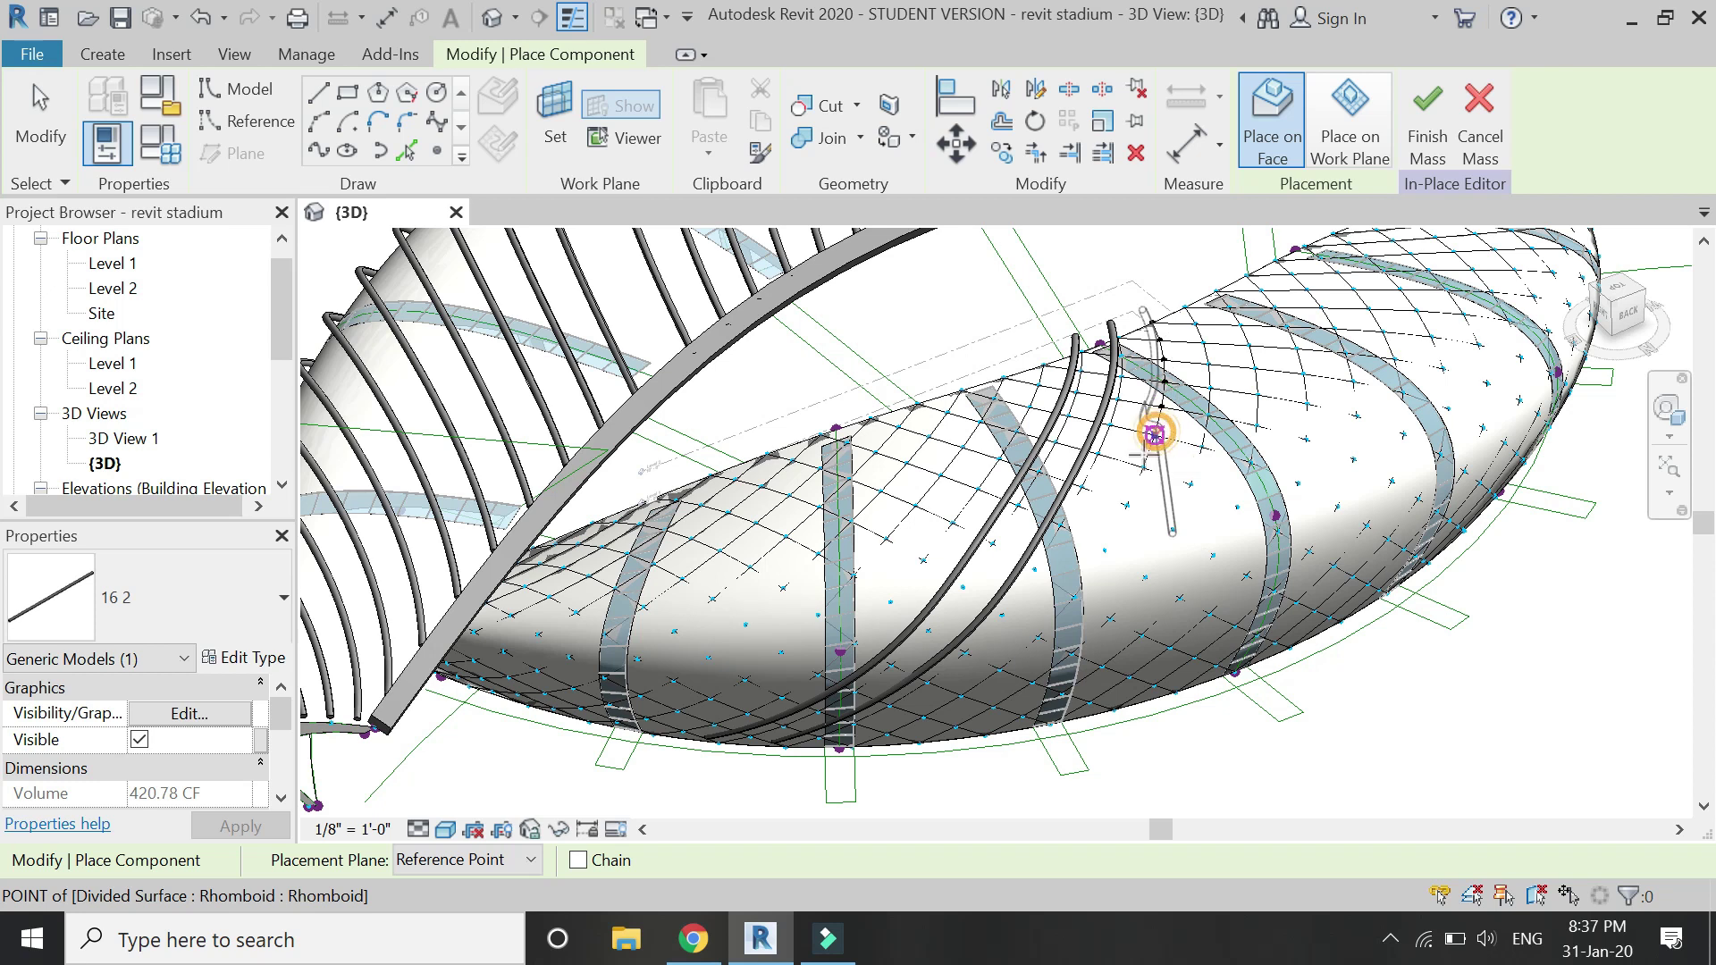
left_click(1144, 466)
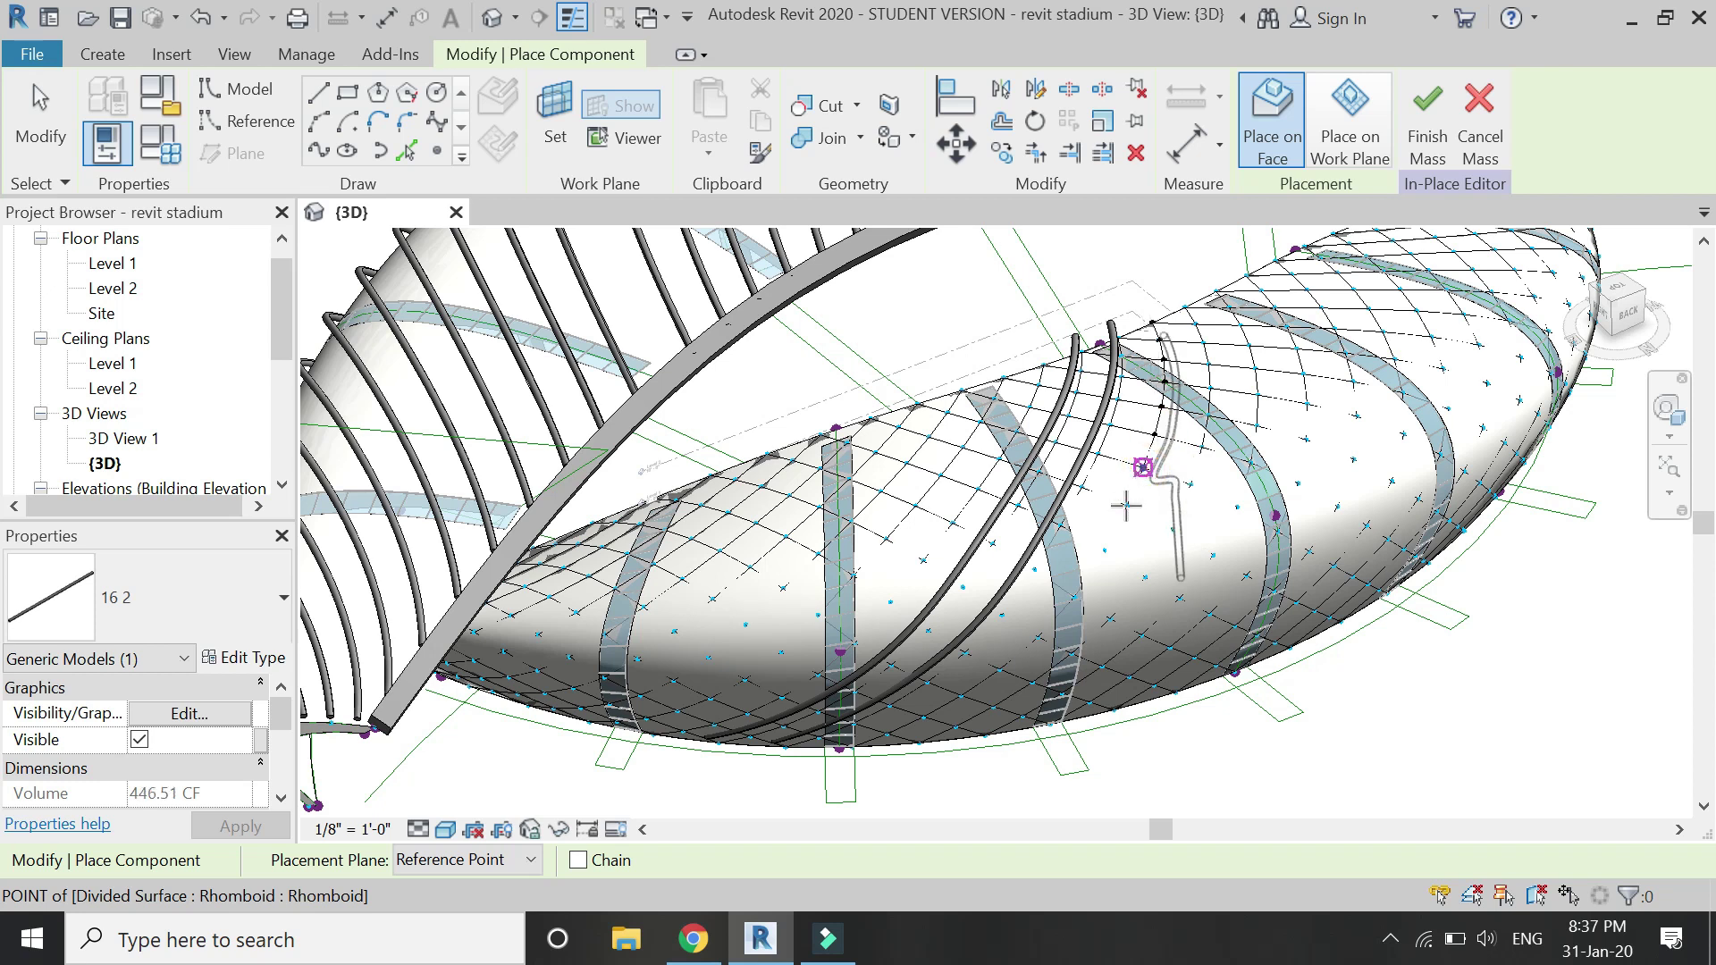
left_click(1127, 506)
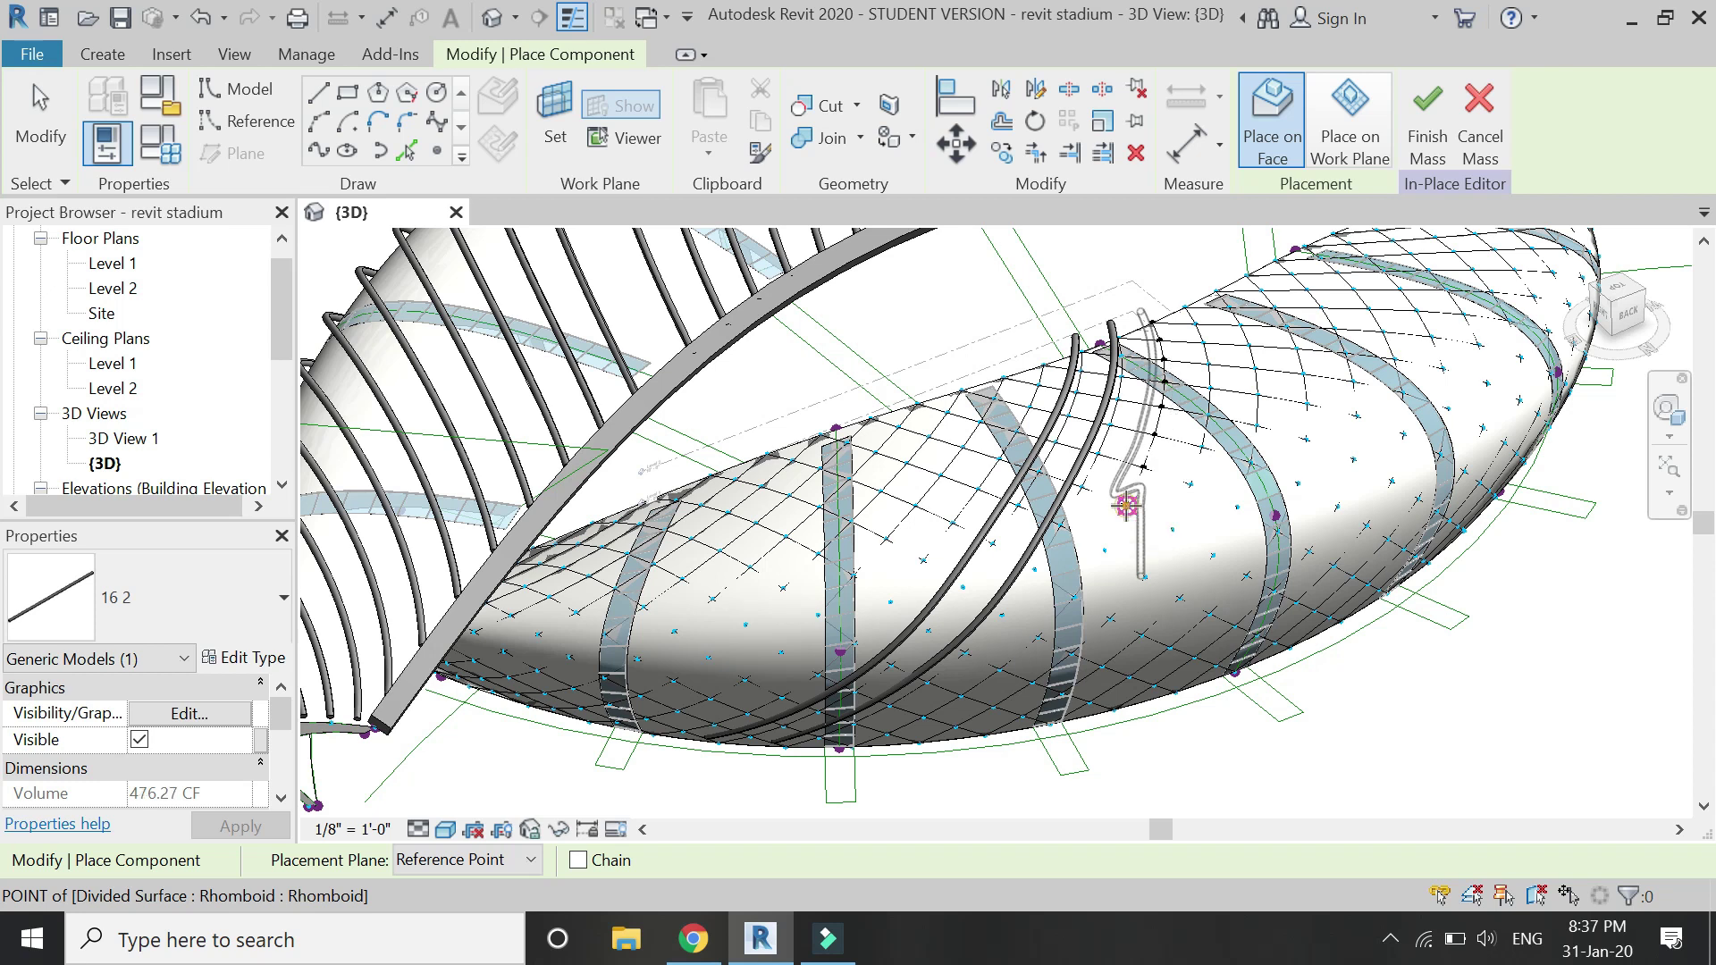
left_click(1105, 549)
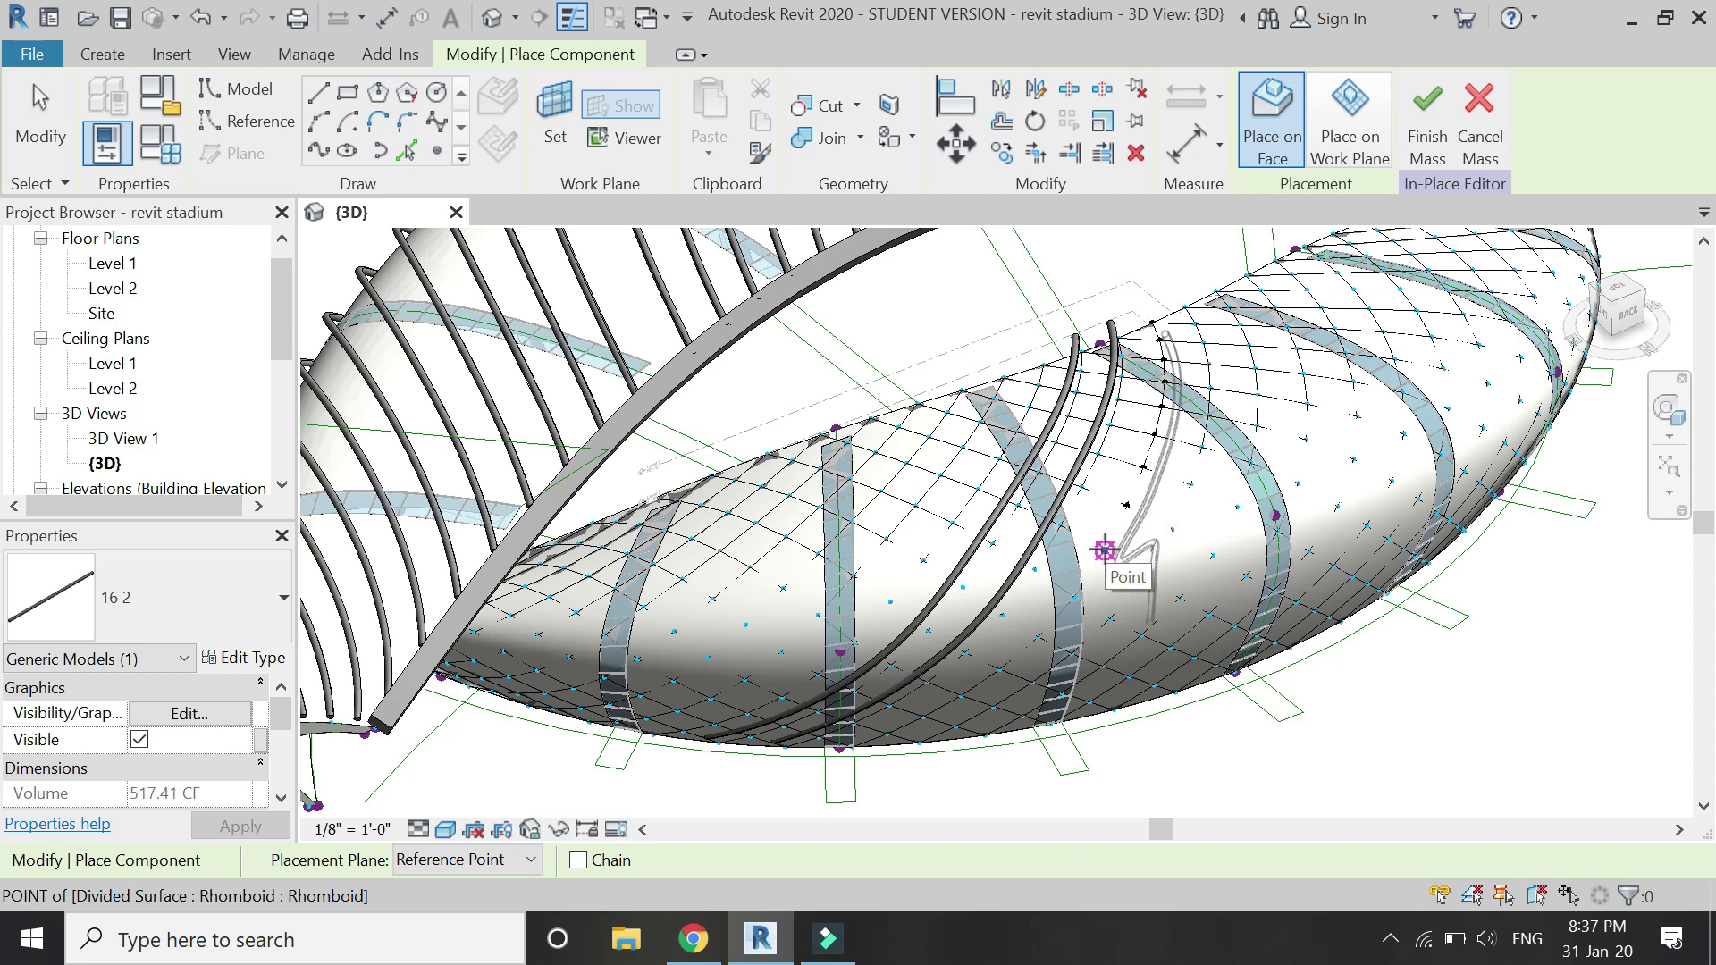
left_click(1074, 598)
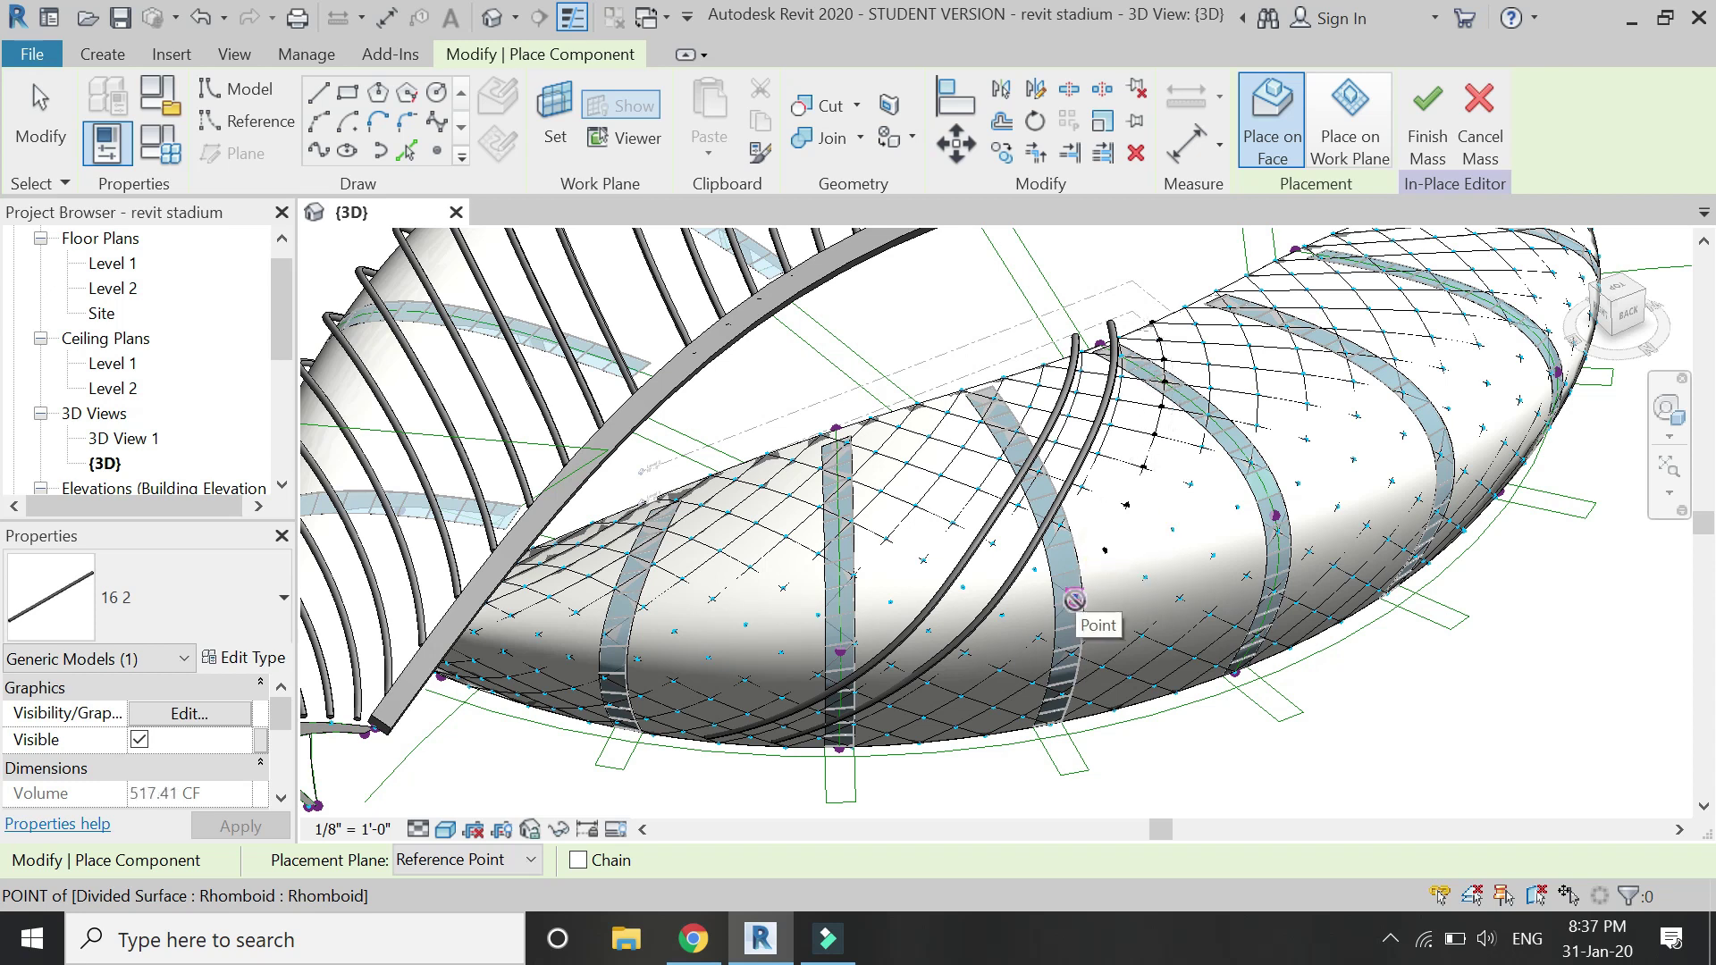
left_click(1038, 636)
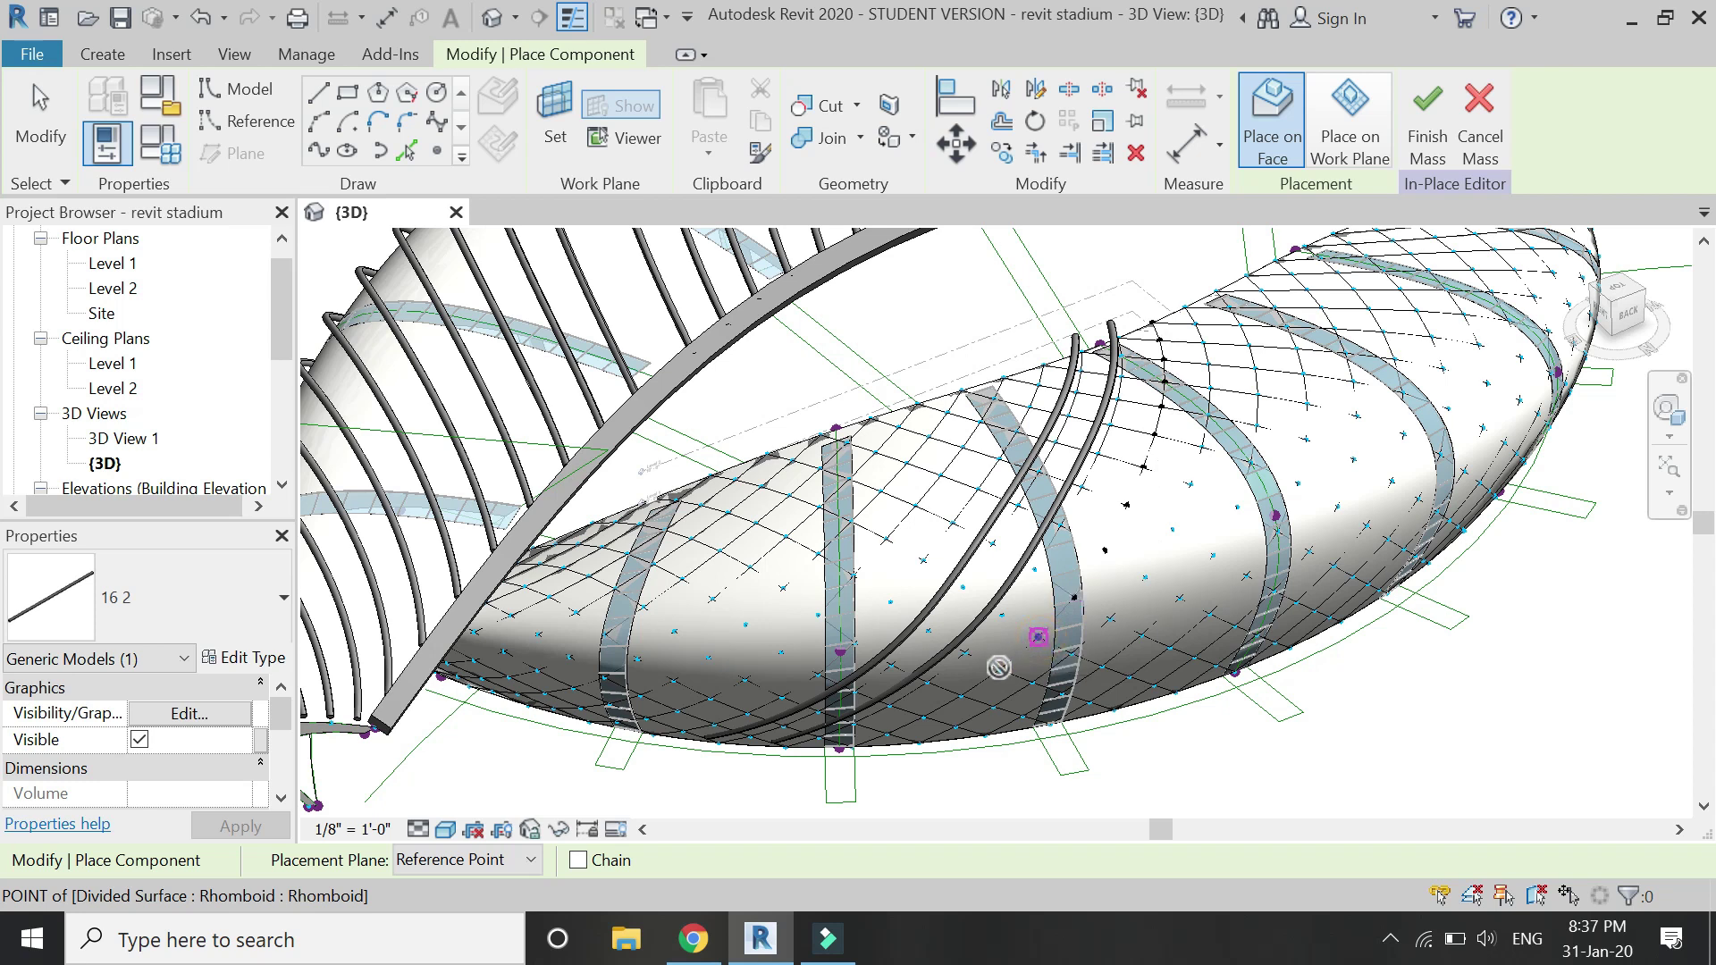
left_click(998, 667)
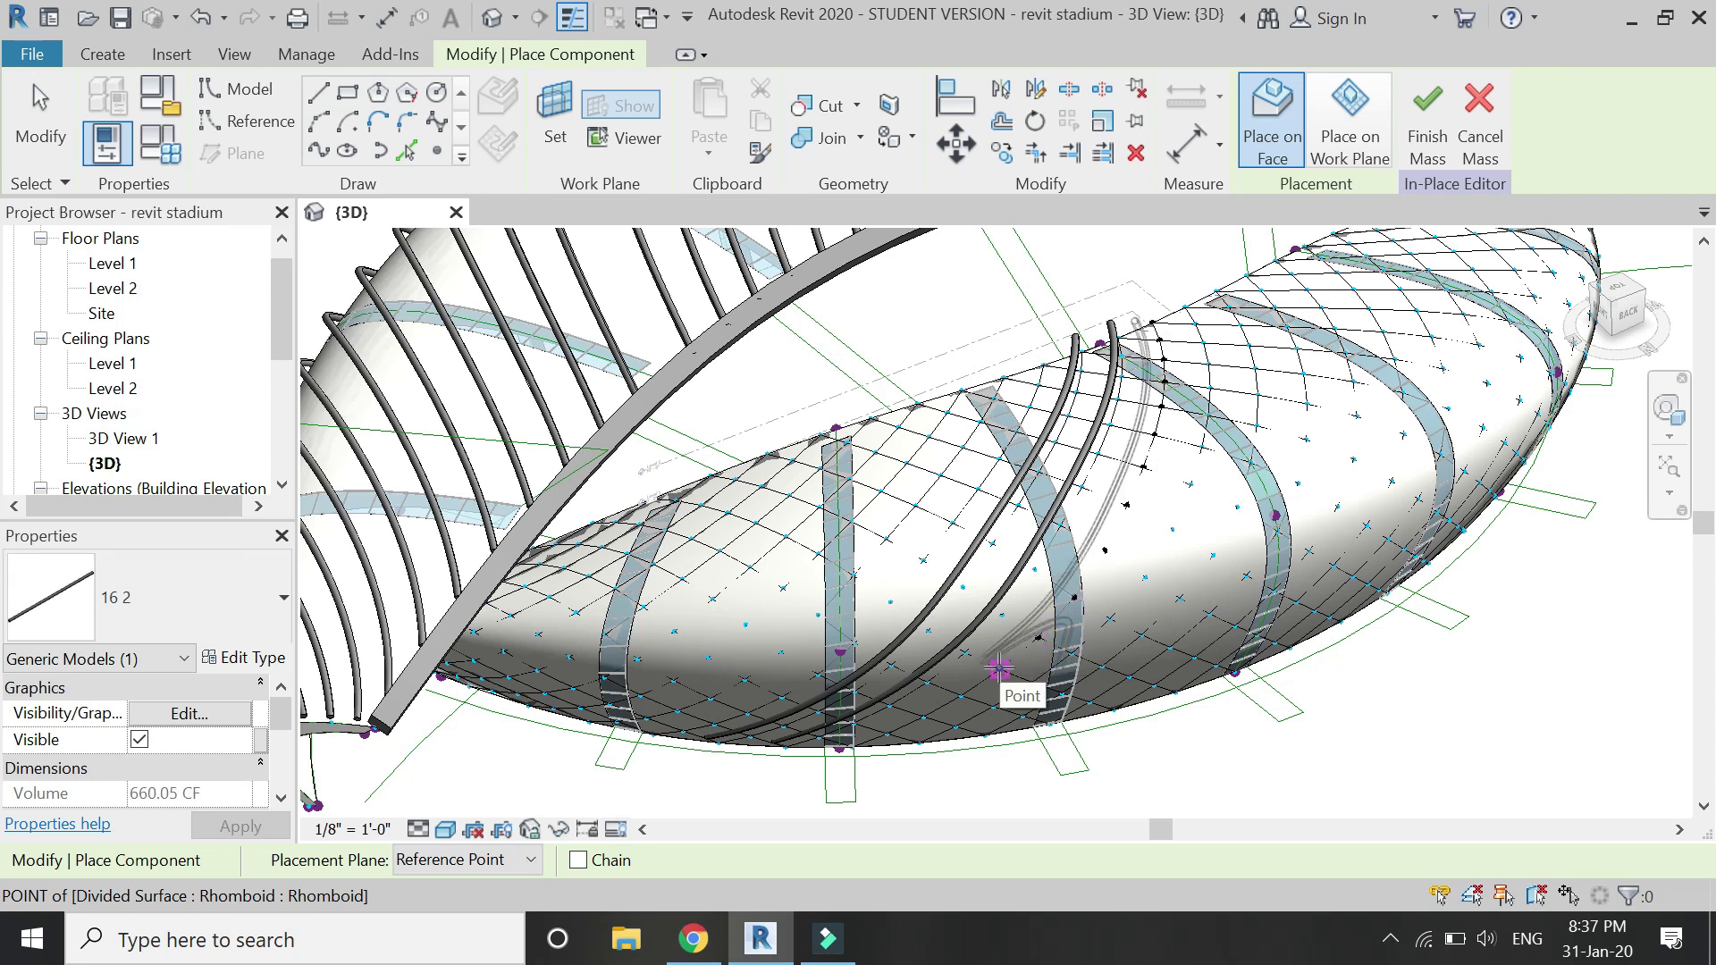
left_click(961, 696)
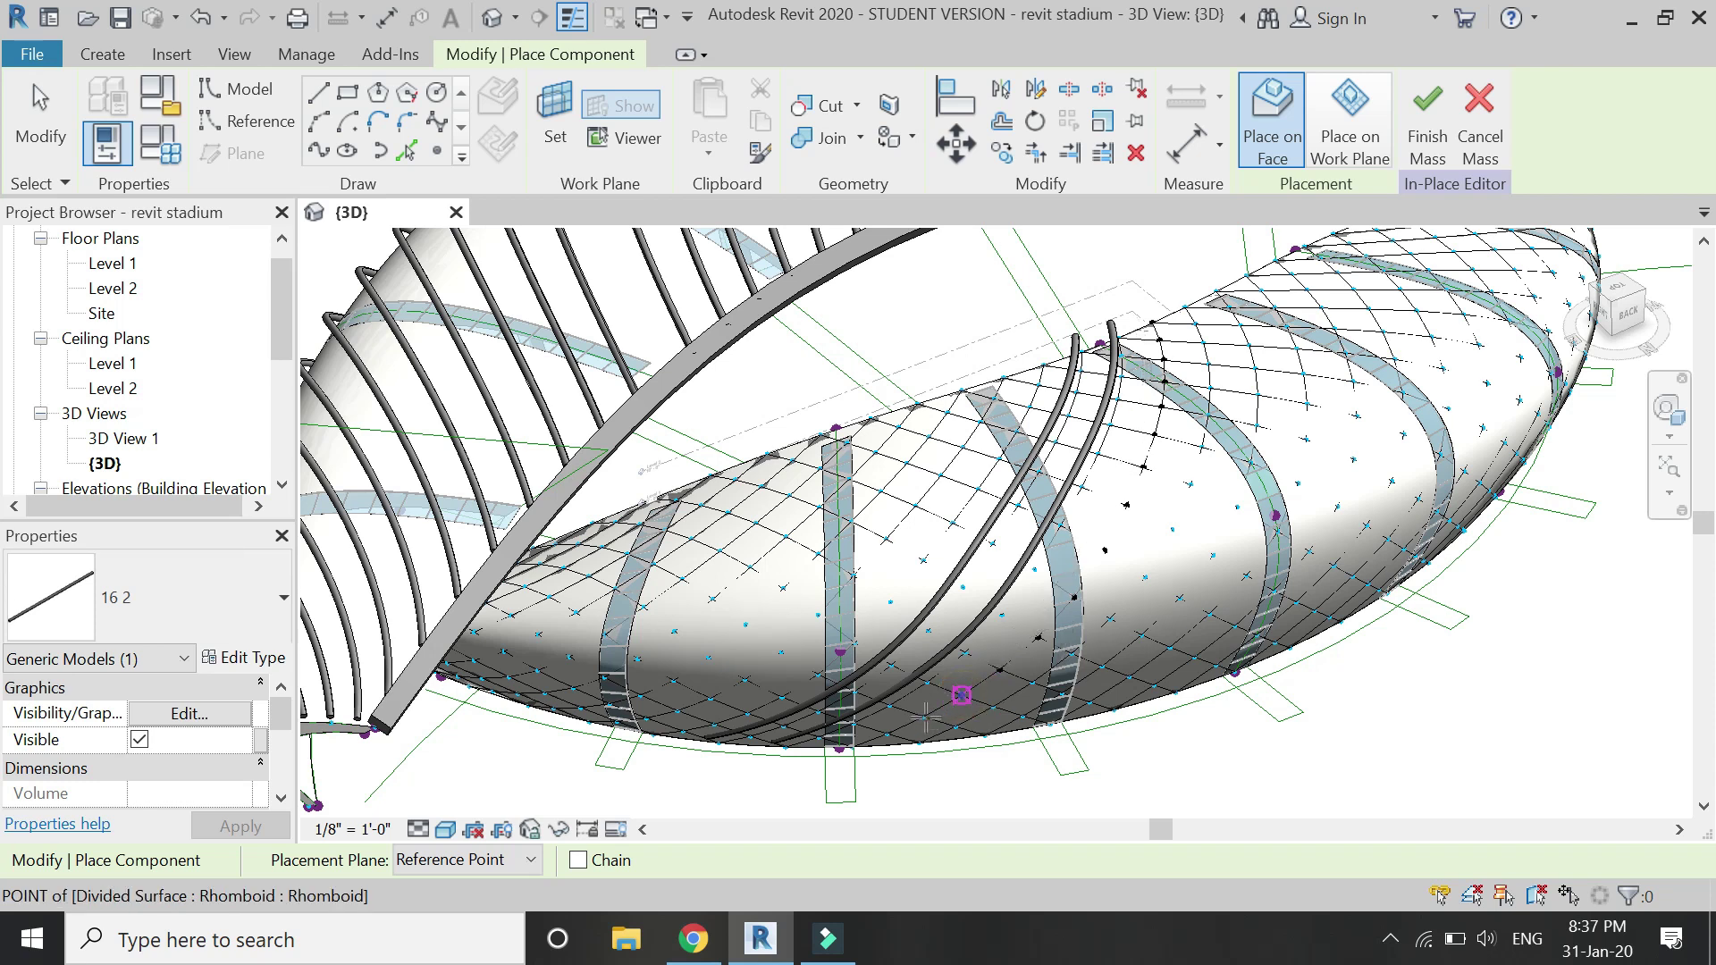
left_click(924, 716)
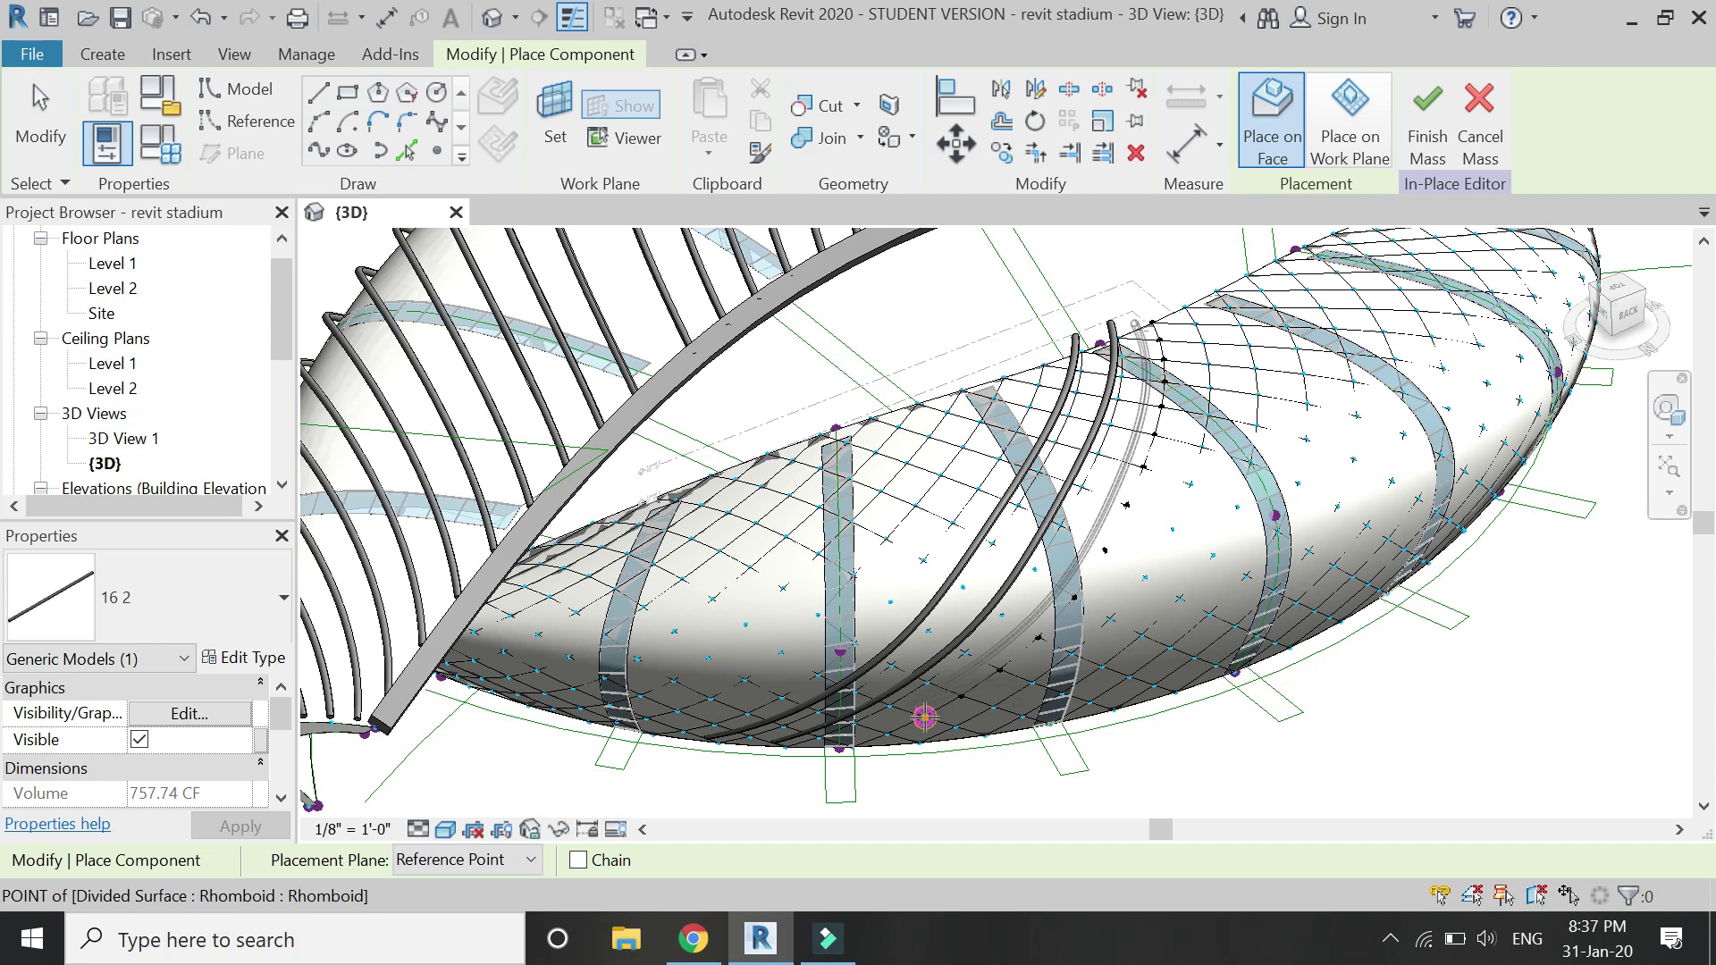
left_click(887, 734)
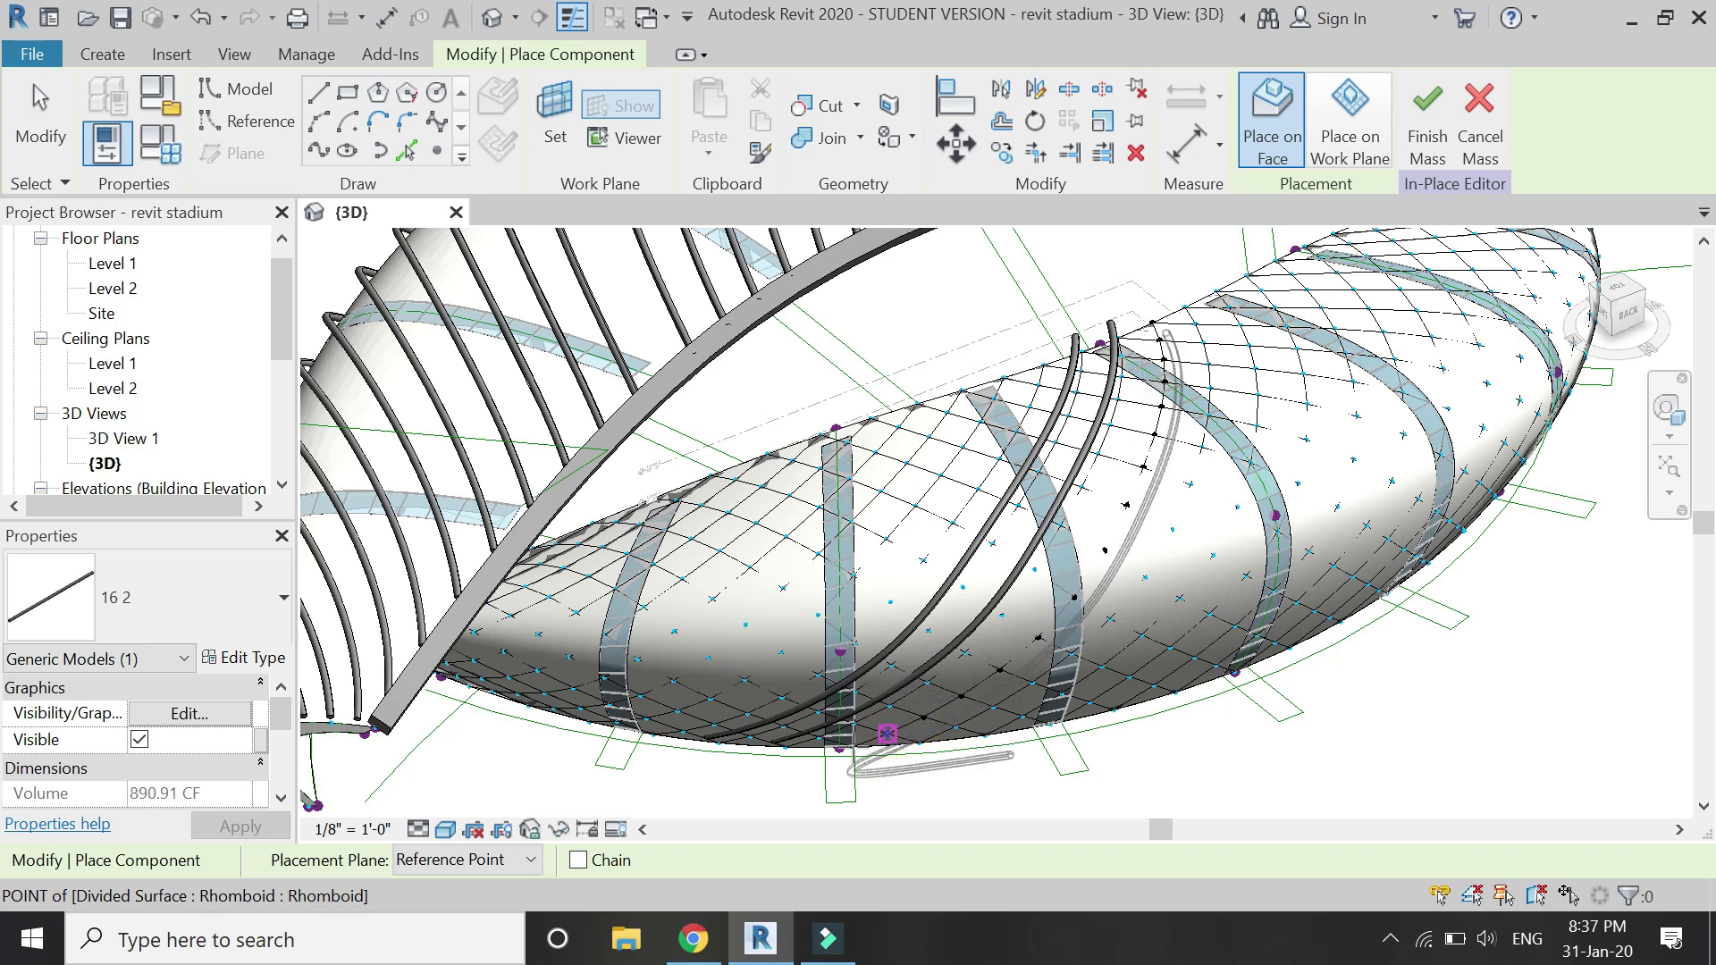
left_click(853, 747)
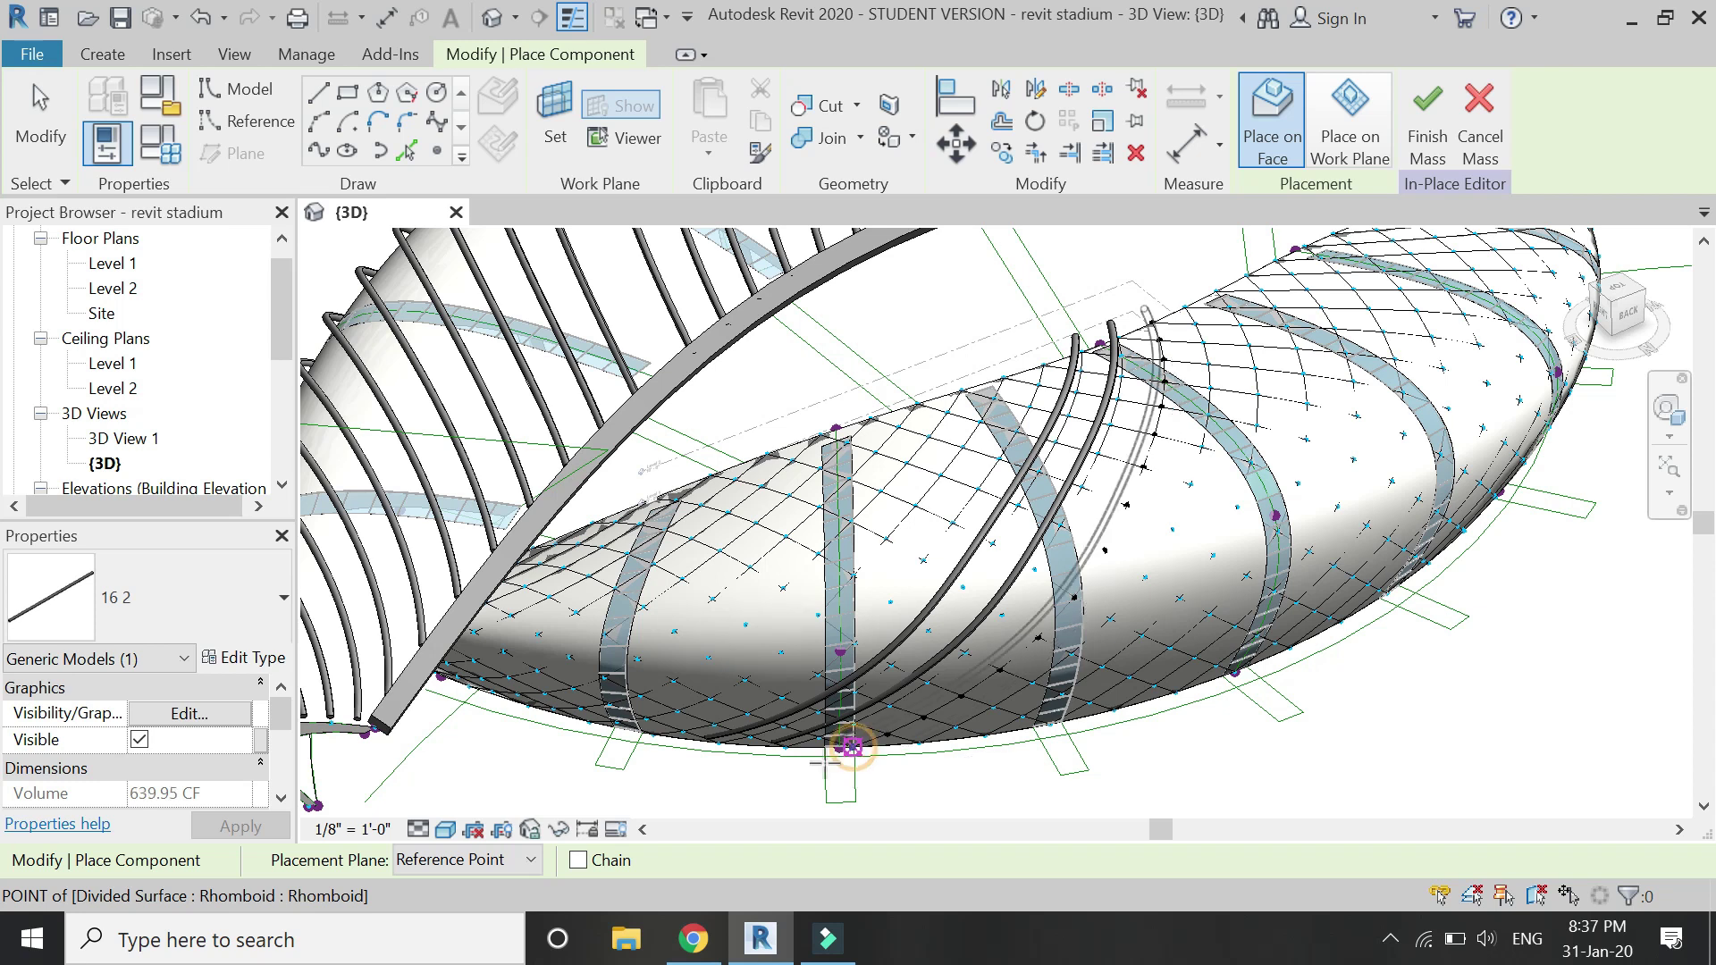
left_click(1211, 313)
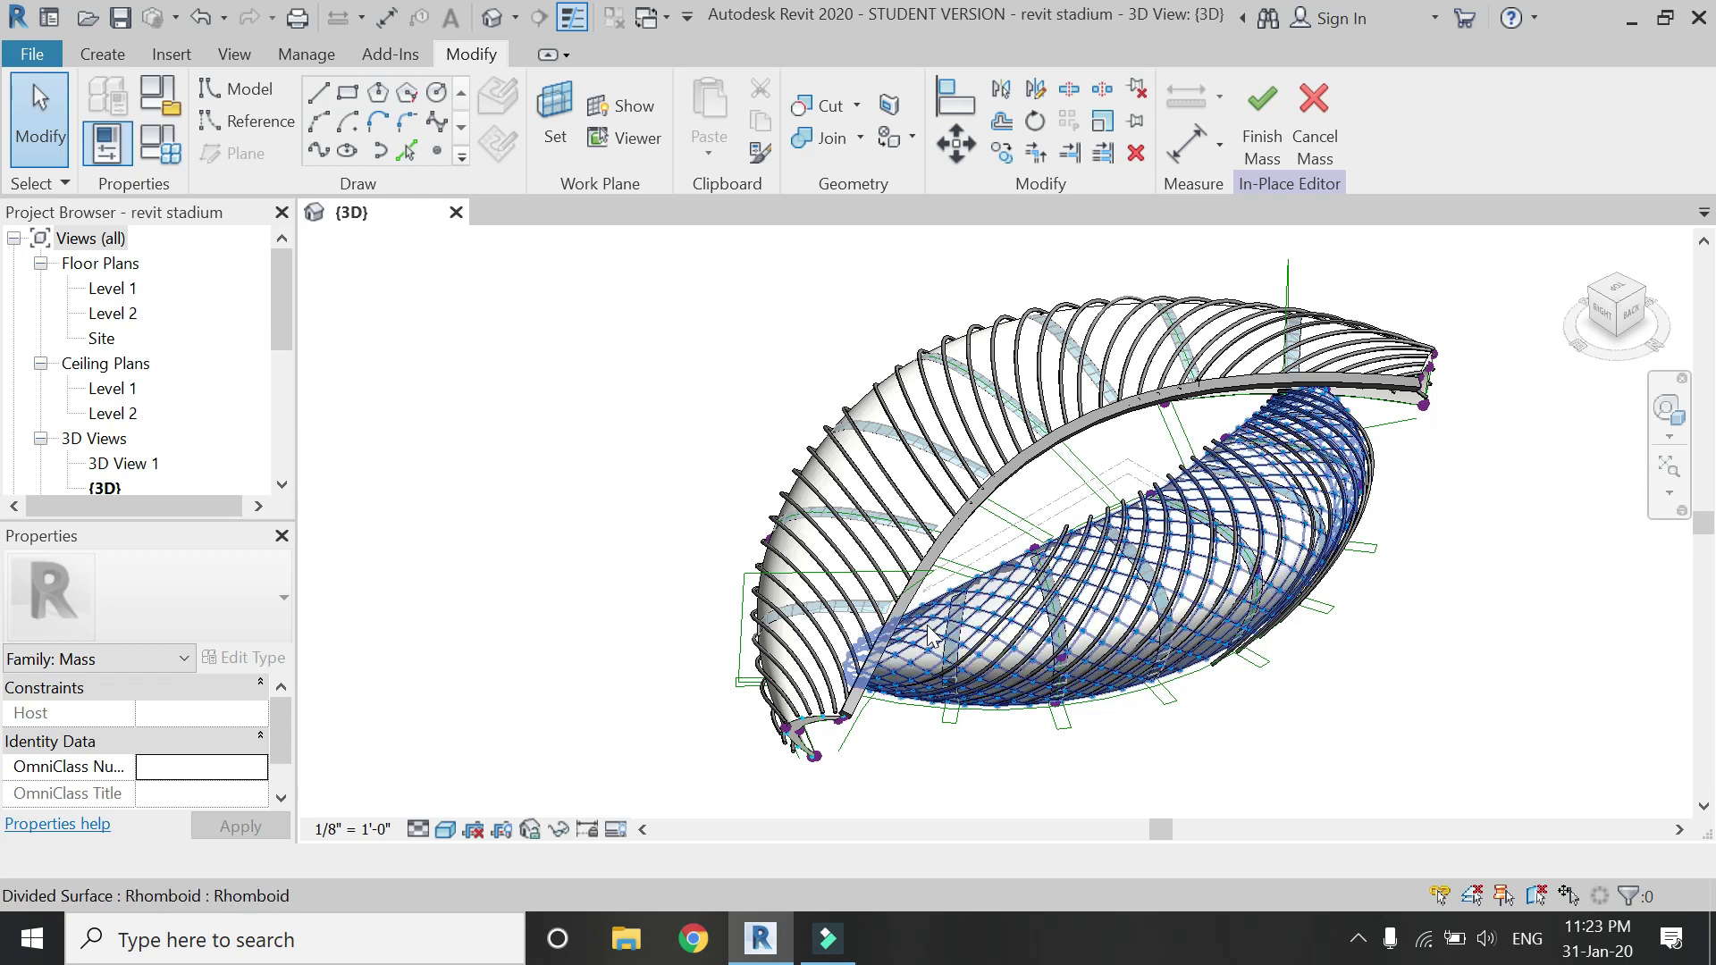
Temporarily hide the opposite shell, its ribs and the arch beam around the far end, leaving the rhomboid-patterned shell and its tubes out of the selection.
scroll(888, 655, "up", 2)
scroll(932, 663, "down", 2)
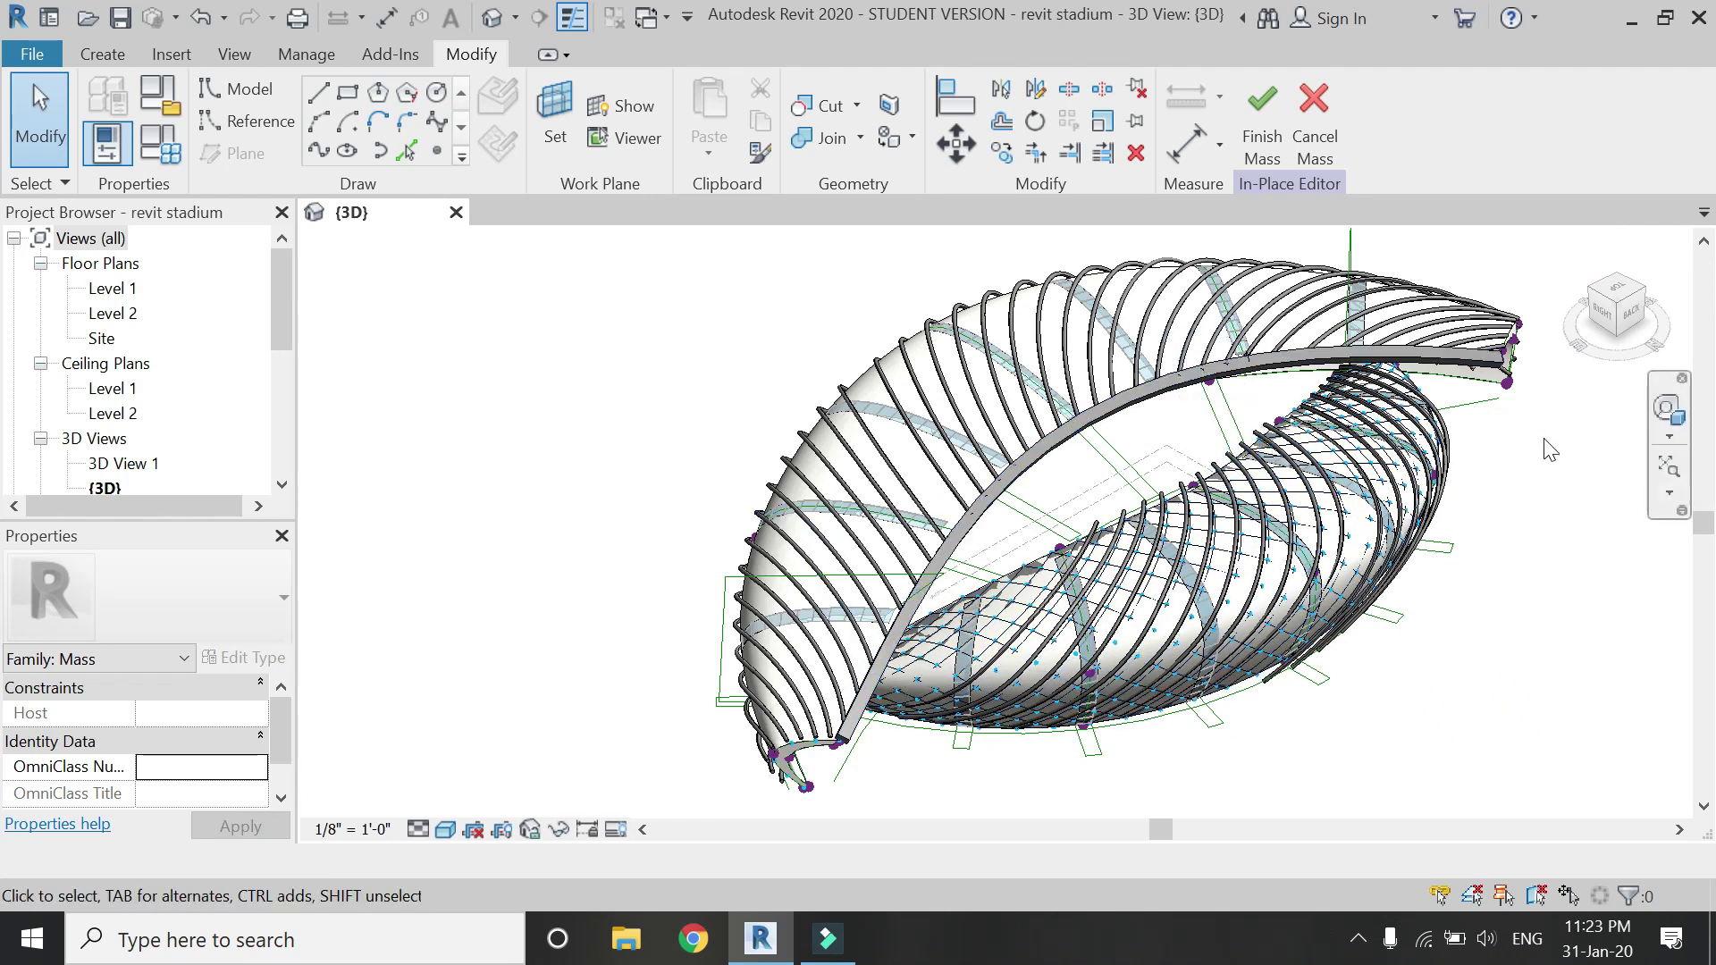
left_click(1668, 411)
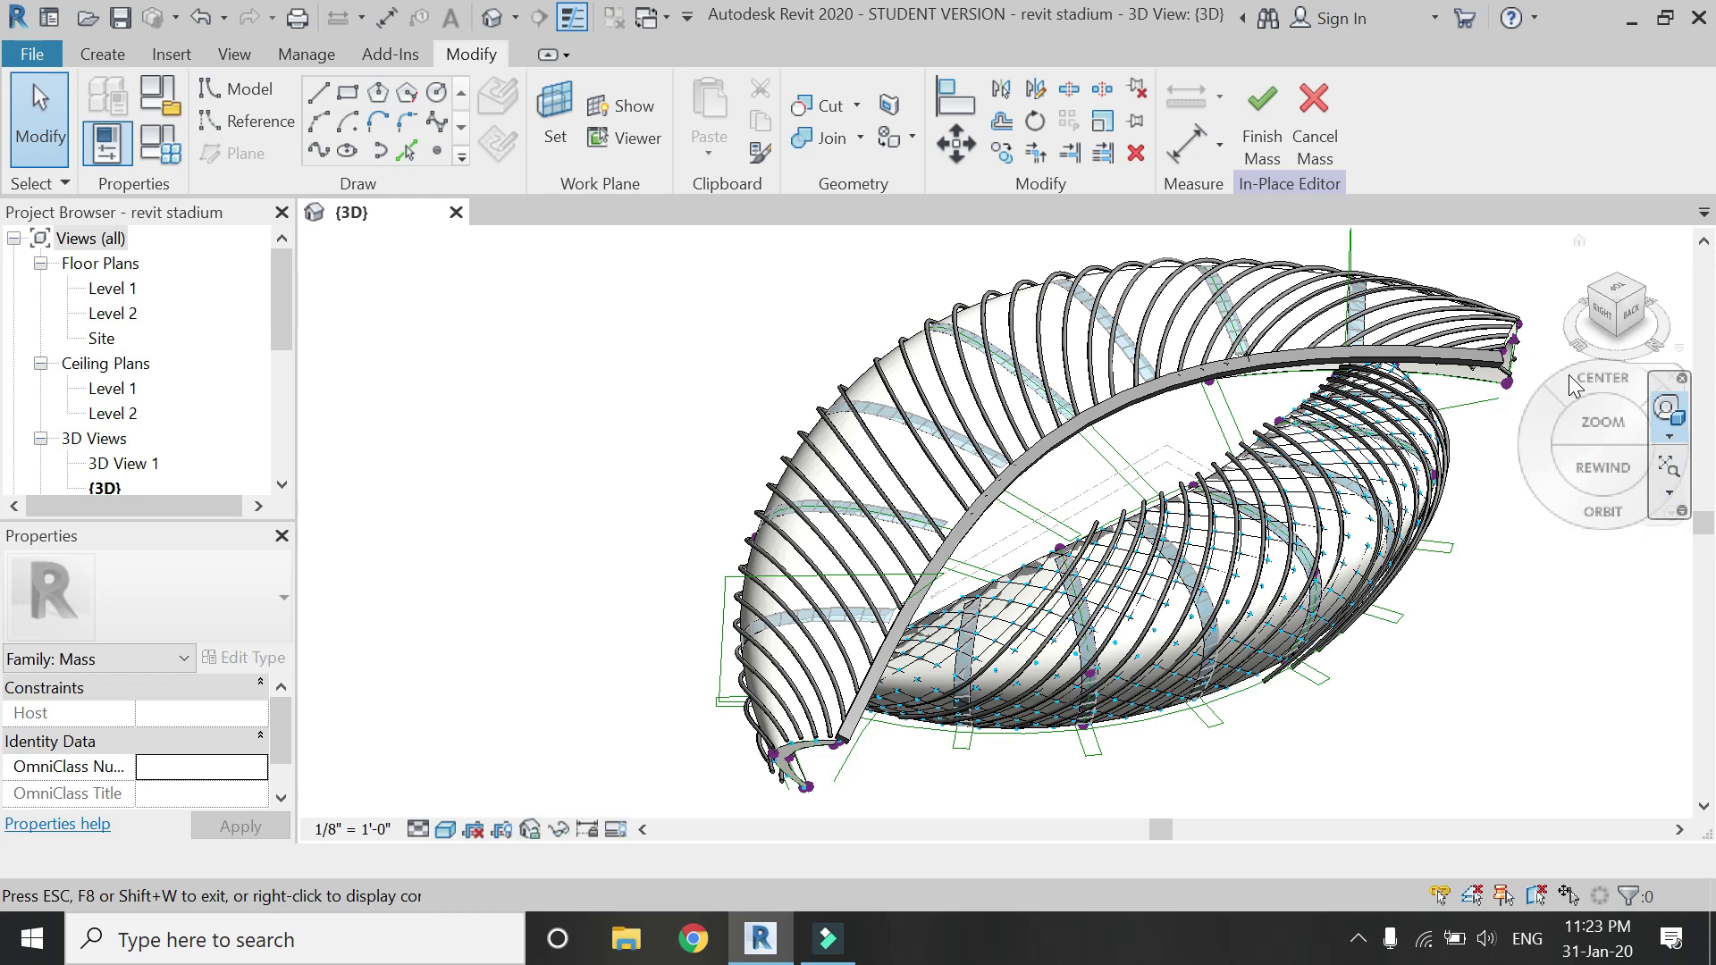
left_click_drag(1609, 386, 1390, 392)
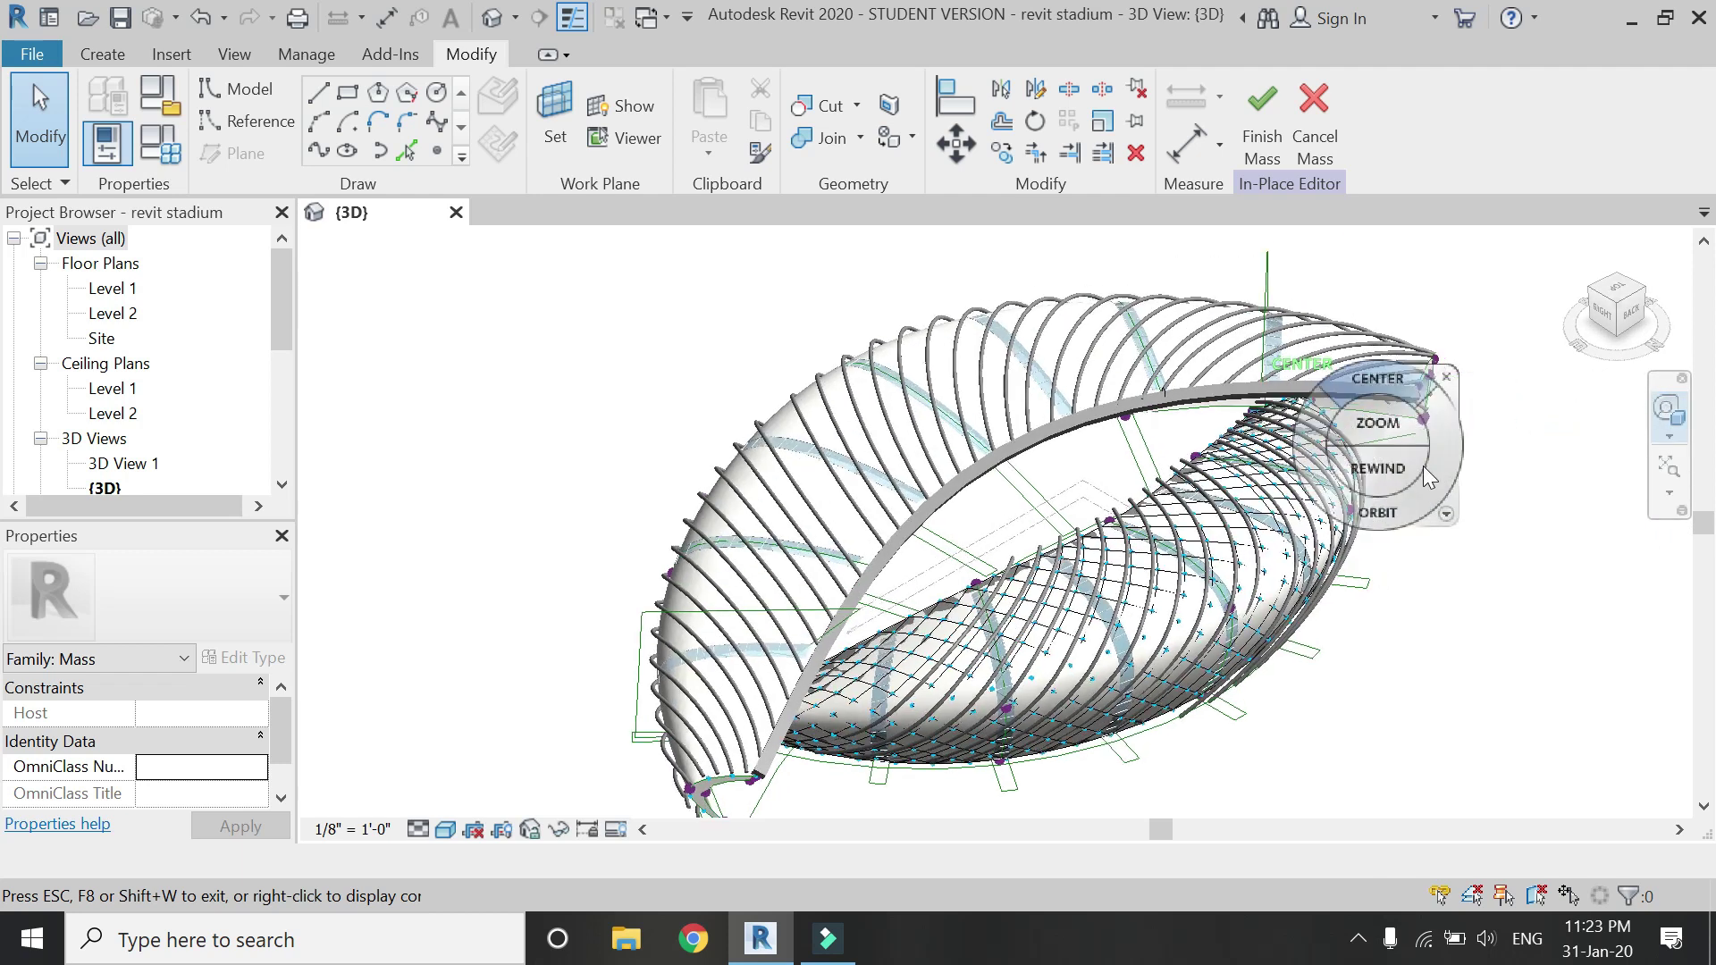
left_click_drag(1439, 459, 1108, 547)
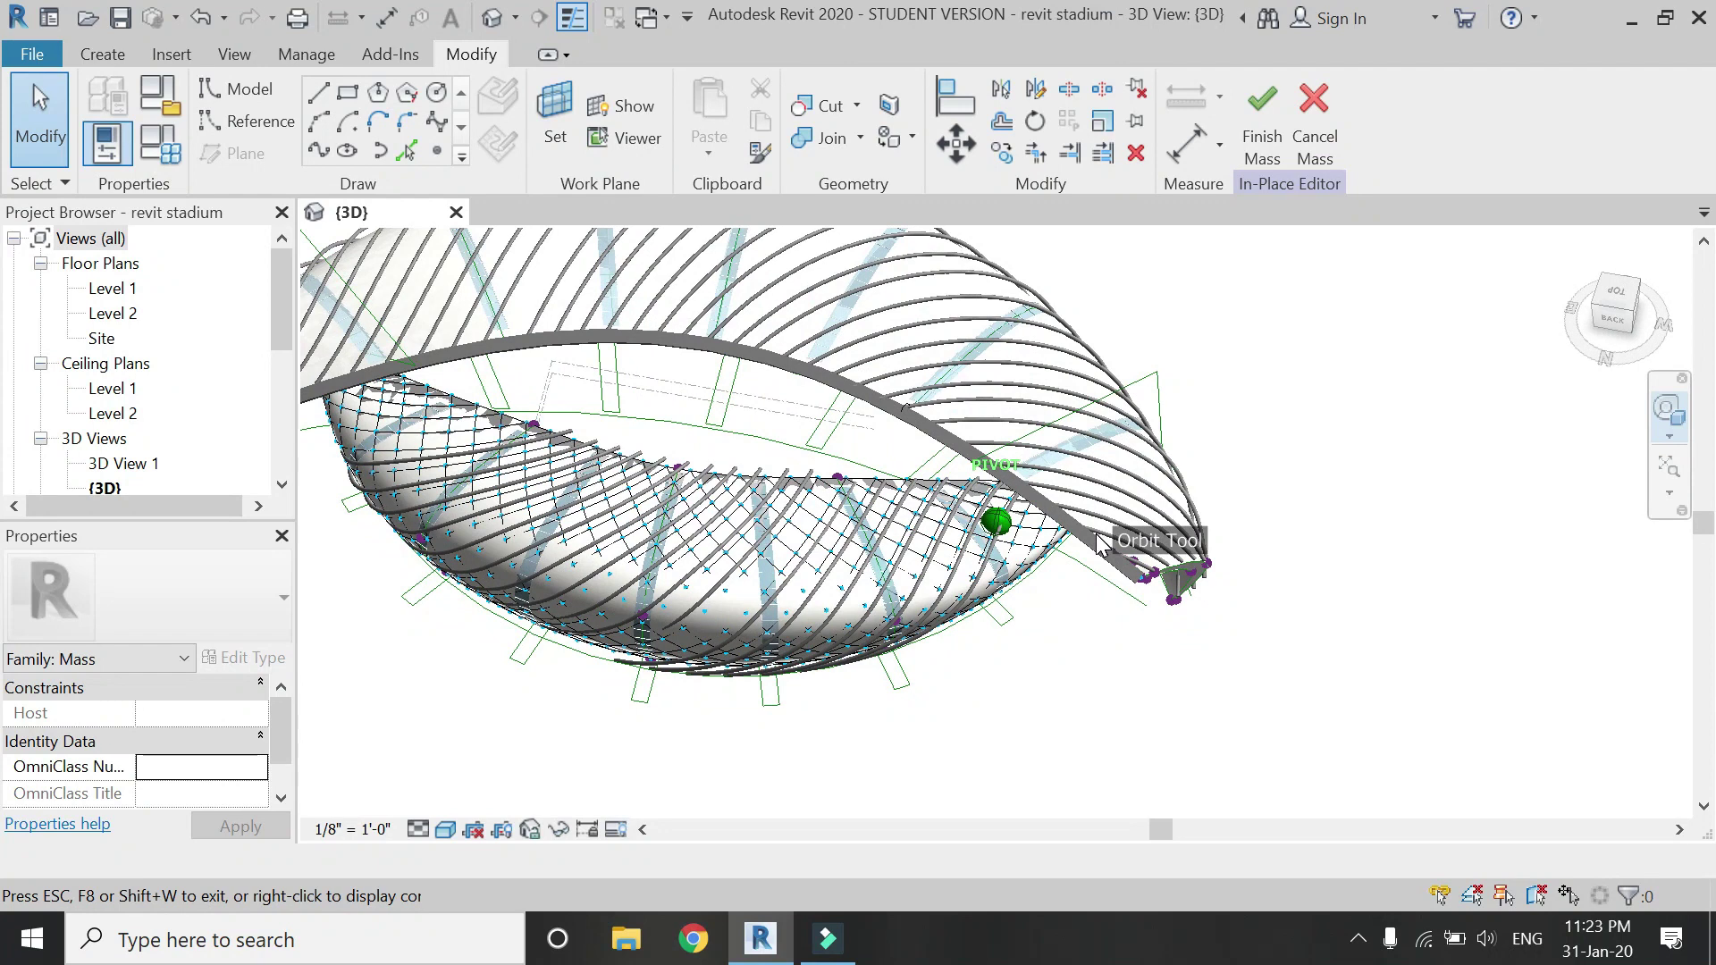
scroll(1073, 543, "up", 4)
scroll(1050, 528, "down", 2)
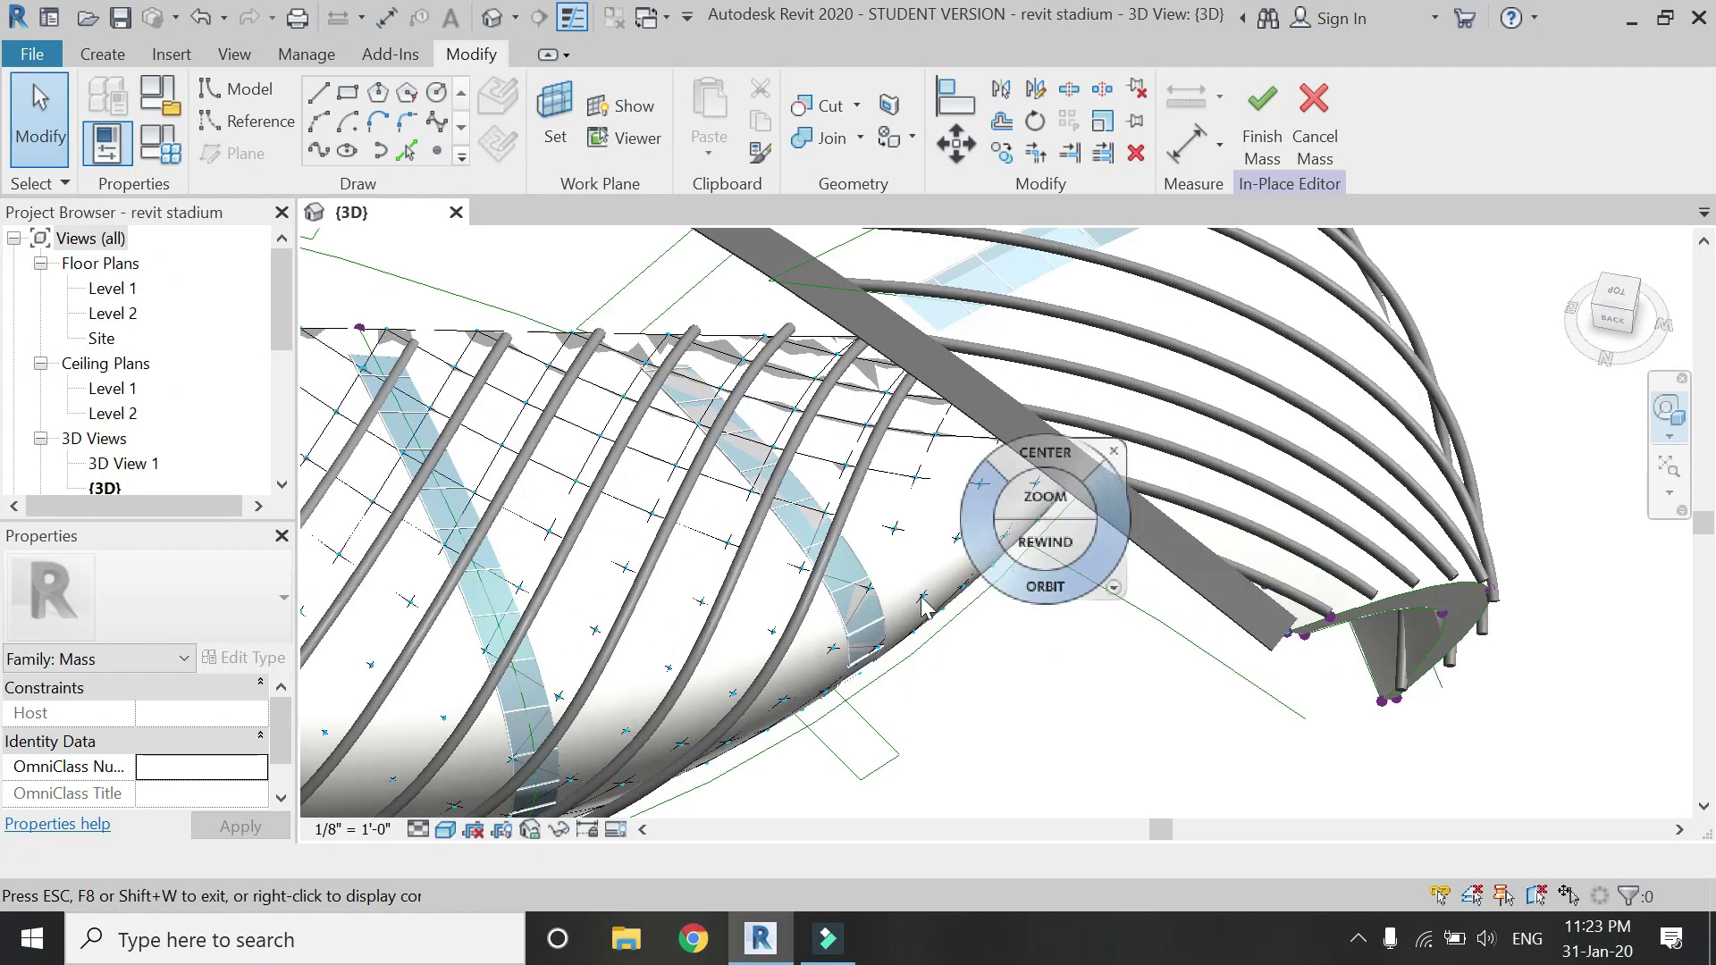
left_click(1042, 482)
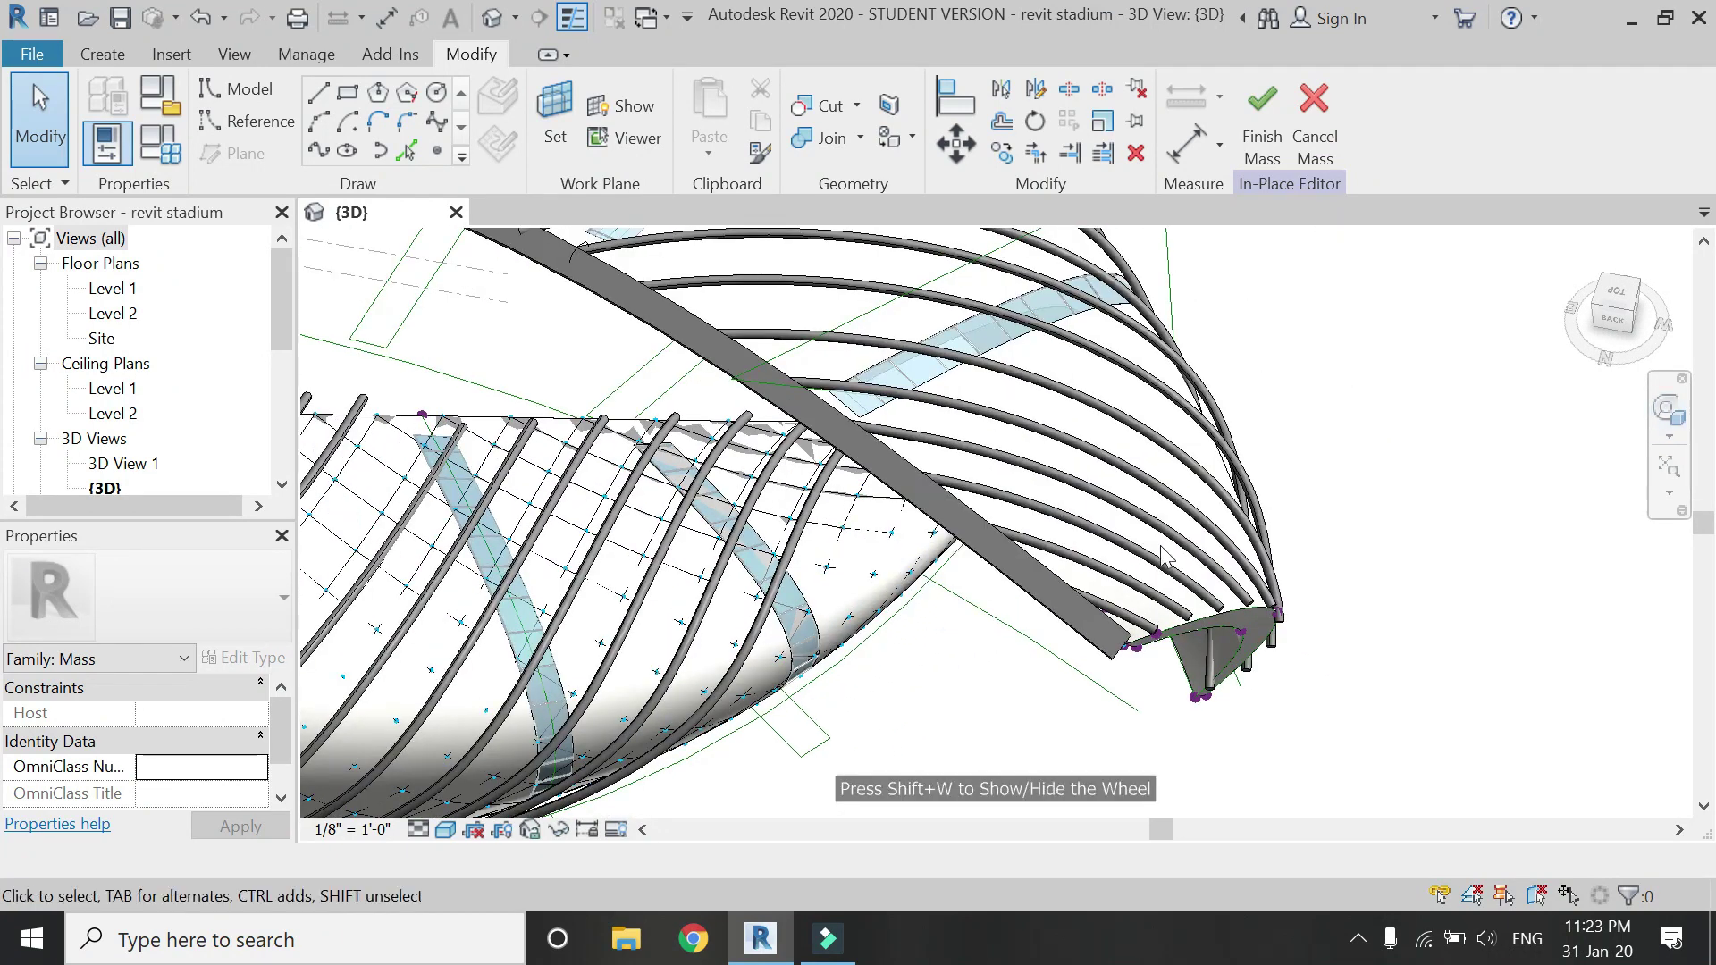
left_click_drag(1412, 720, 989, 256)
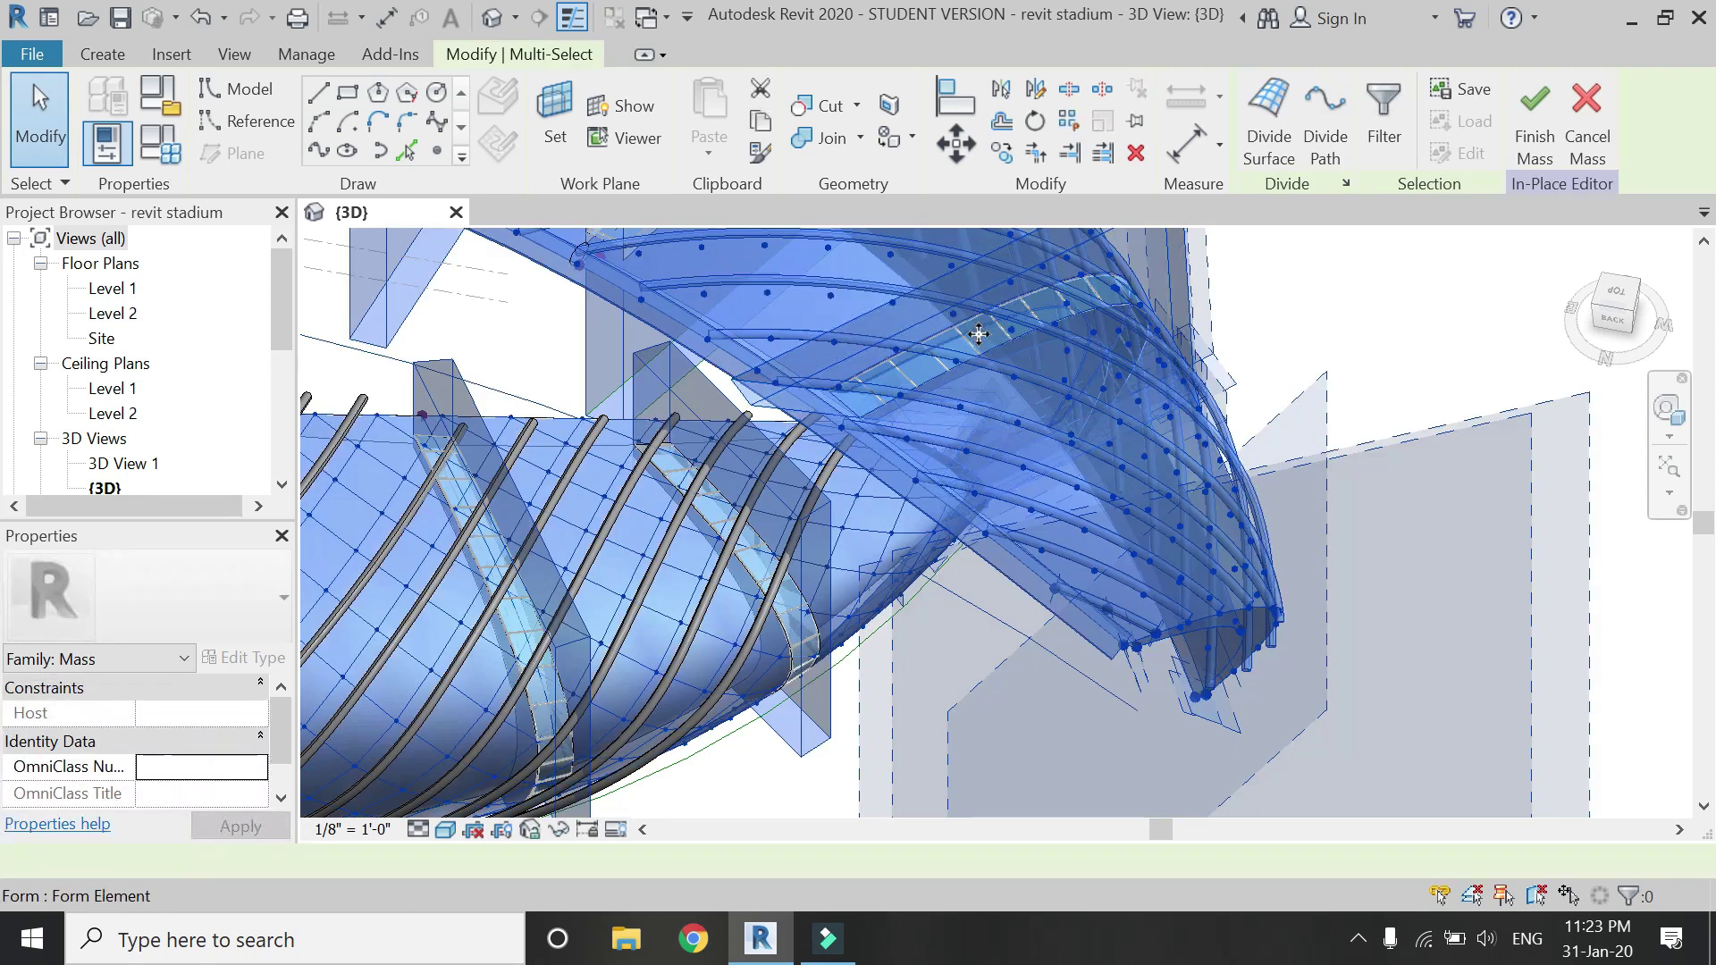
left_click(613, 533, "shift")
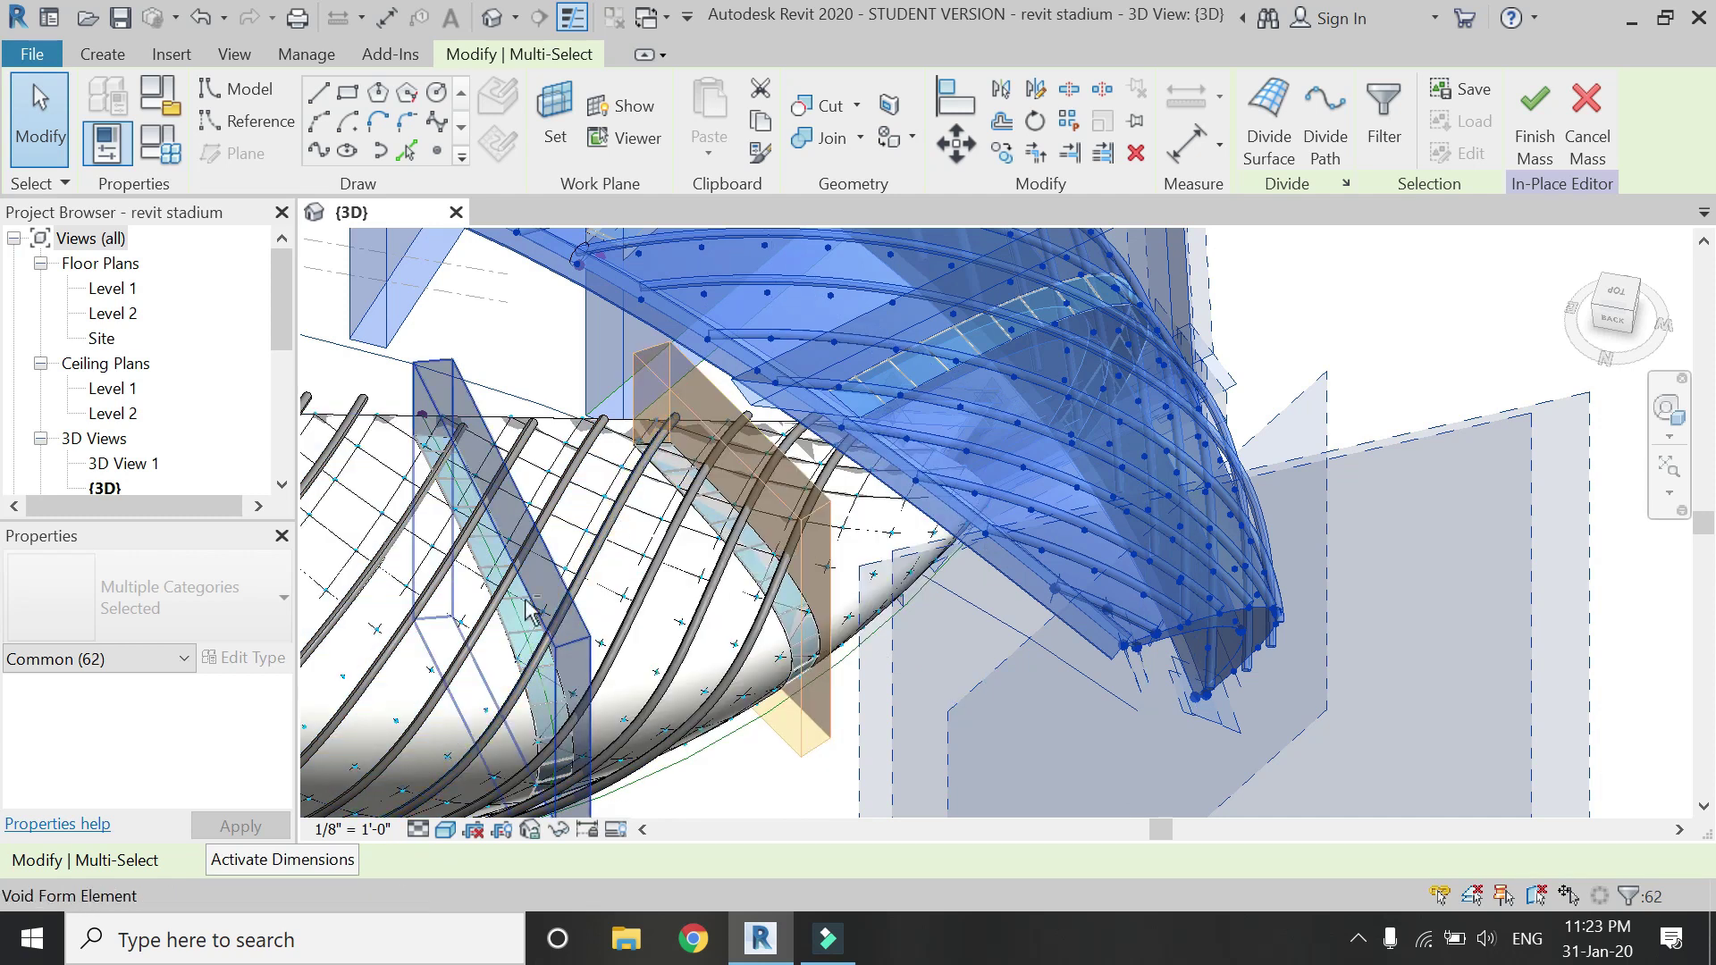
left_click(558, 830)
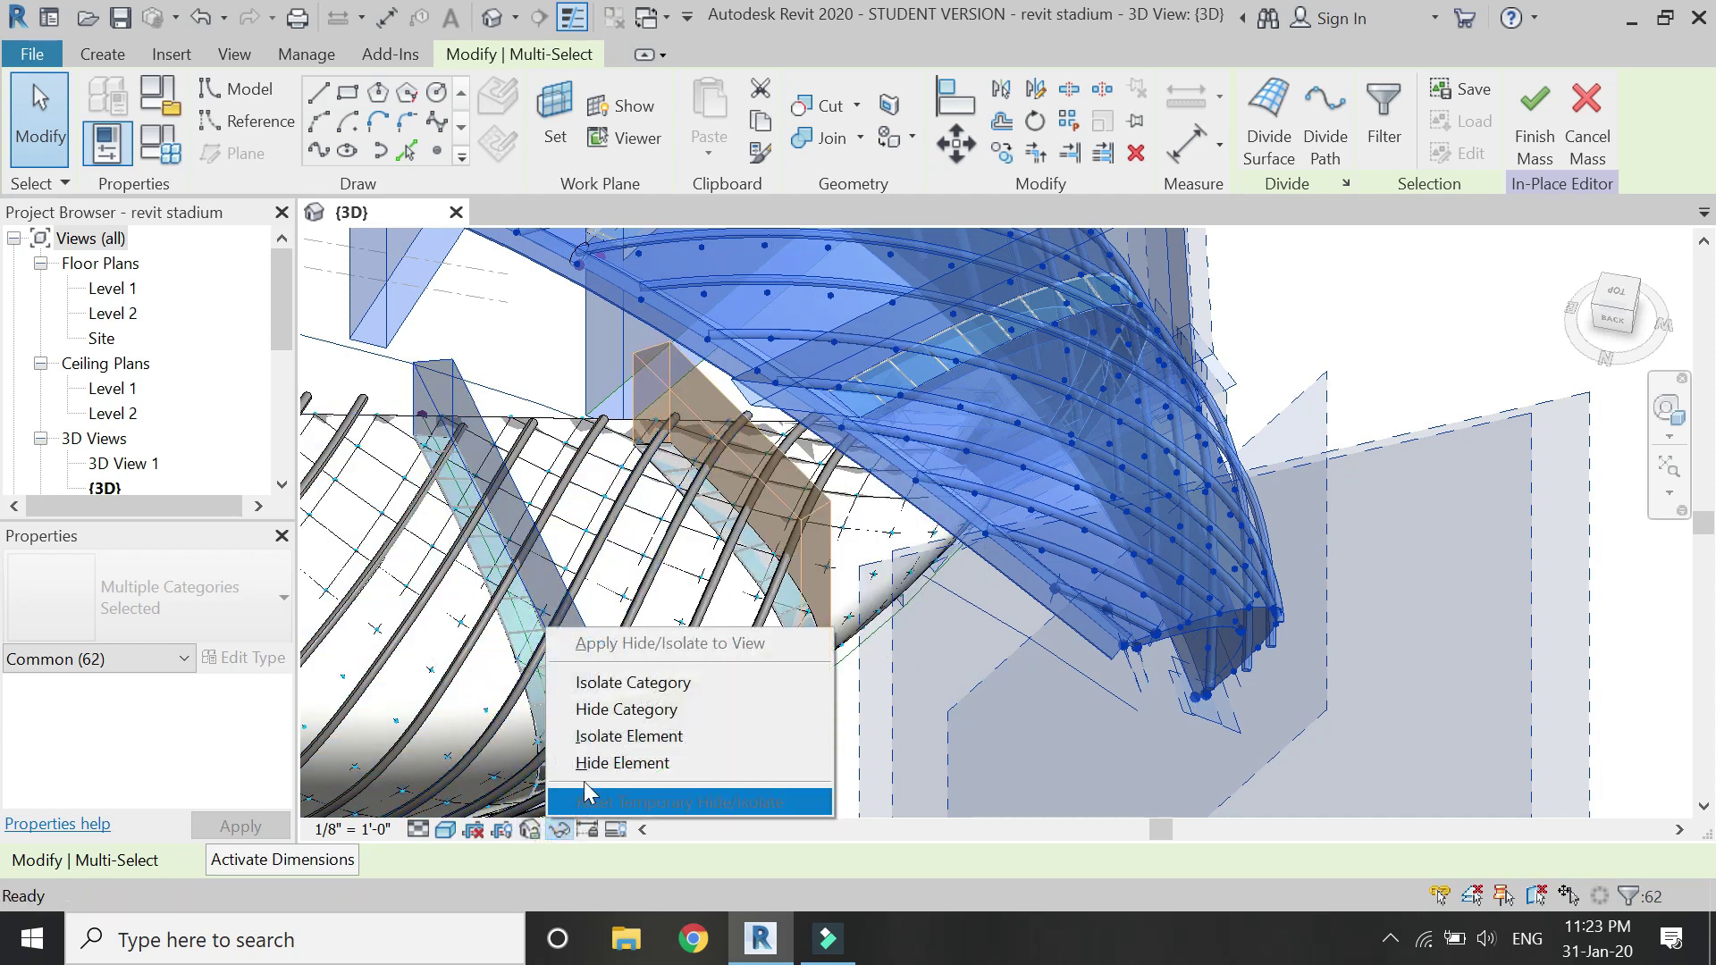
left_click(577, 797)
Examine the last tube's numbered placement points and the uncovered rhomboid nodes near the shell's pointed end.
middle_click_drag(990, 459, 1429, 463, "shift")
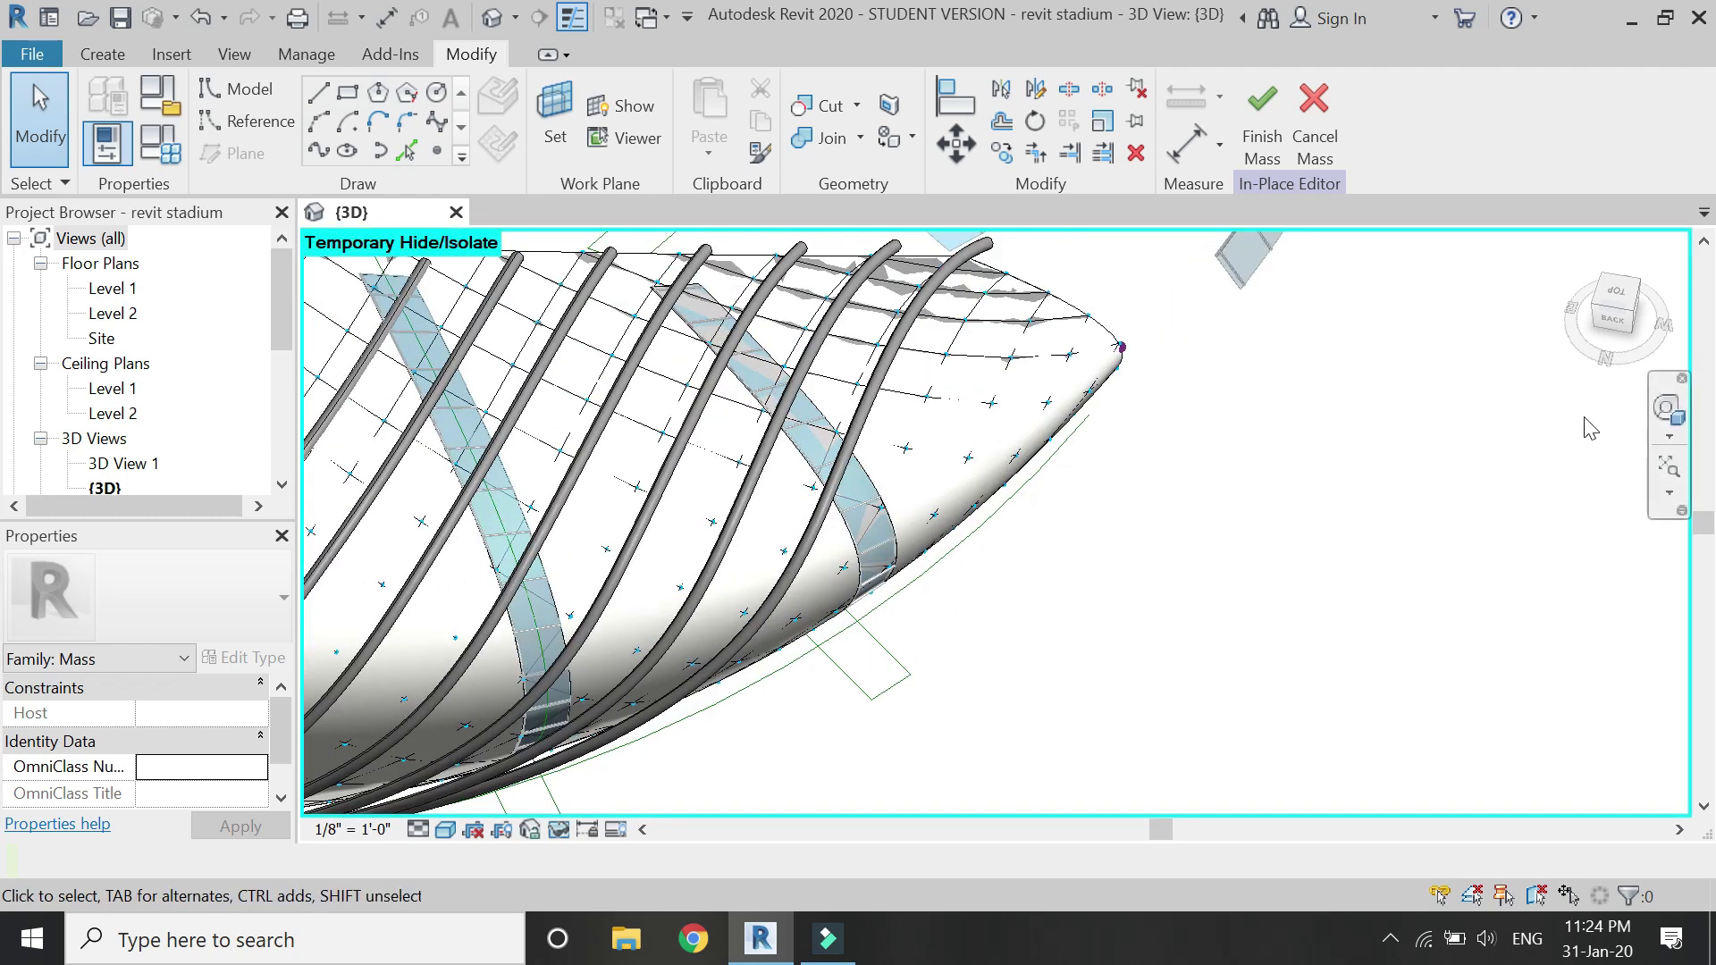
left_click(1666, 410)
left_click_drag(1014, 407, 858, 572)
key("Escape")
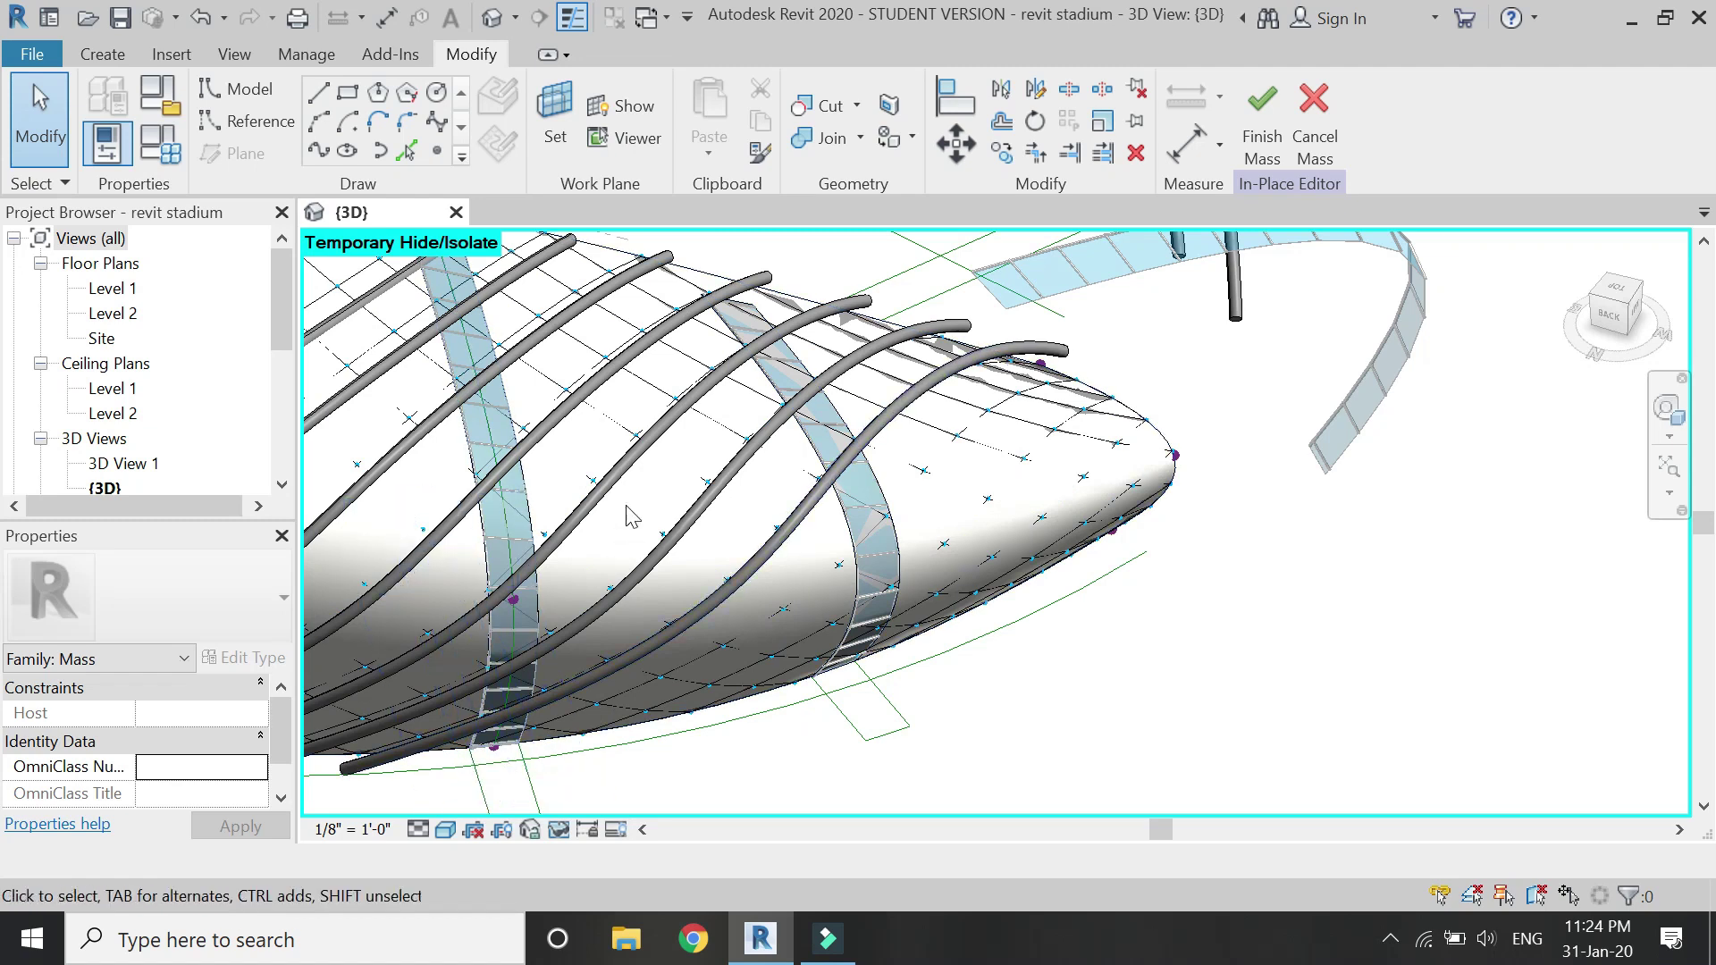
left_click(817, 482)
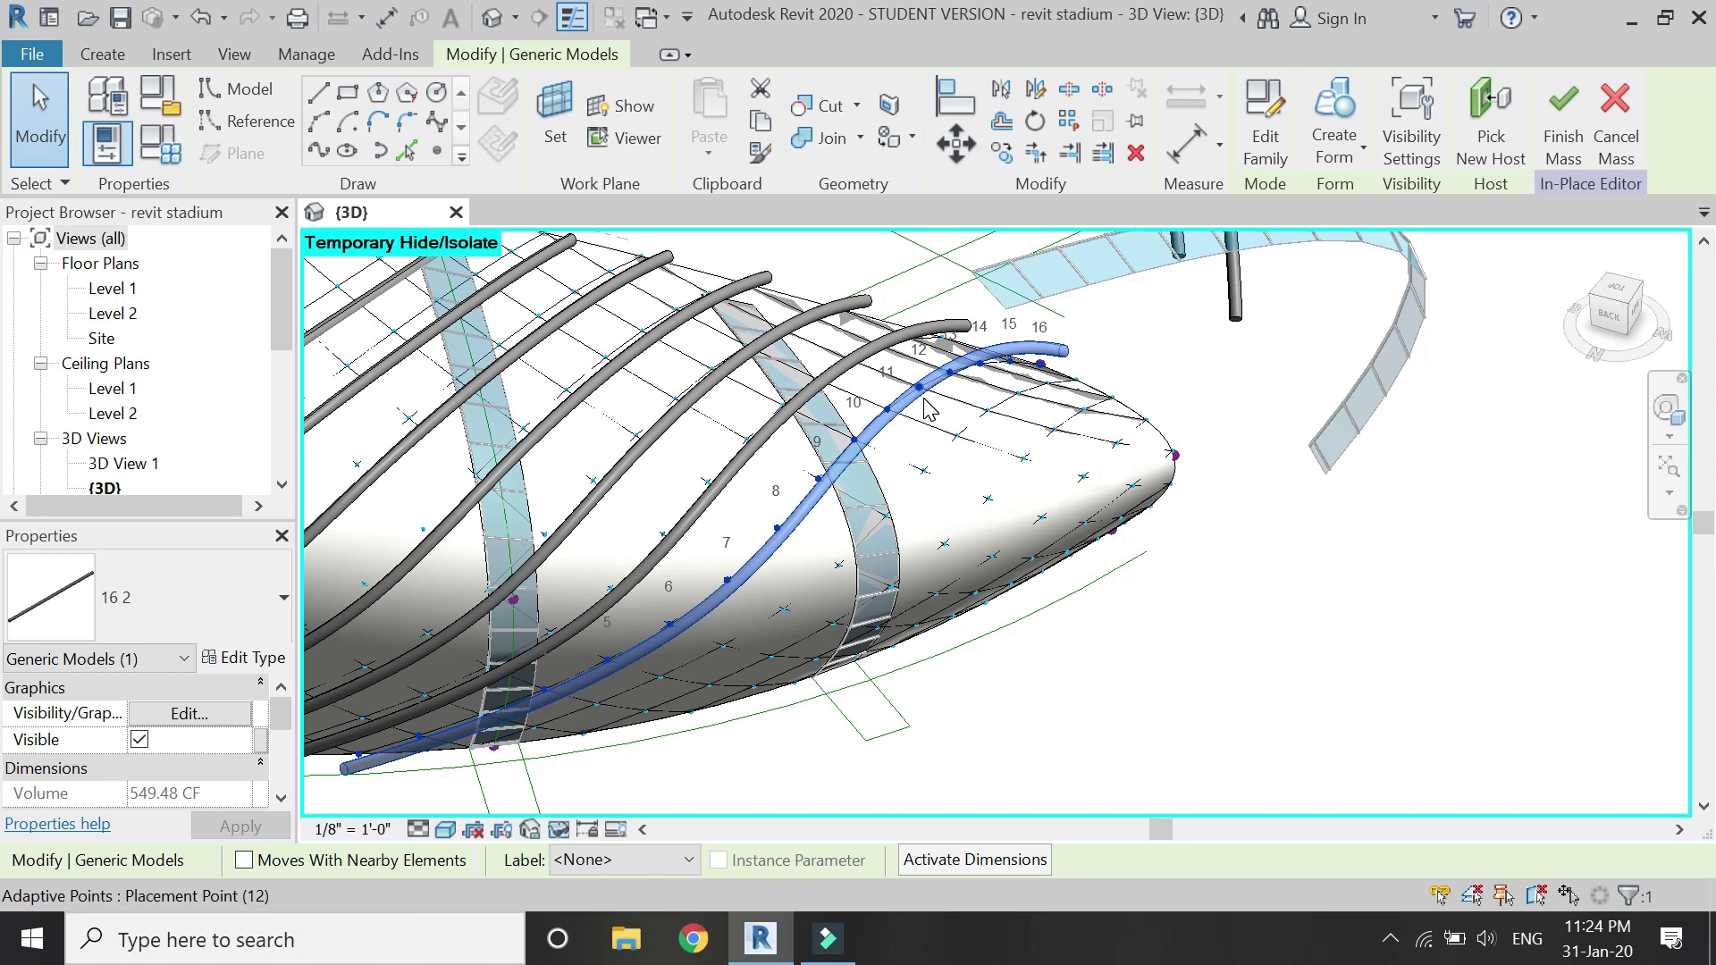
left_click(1149, 665)
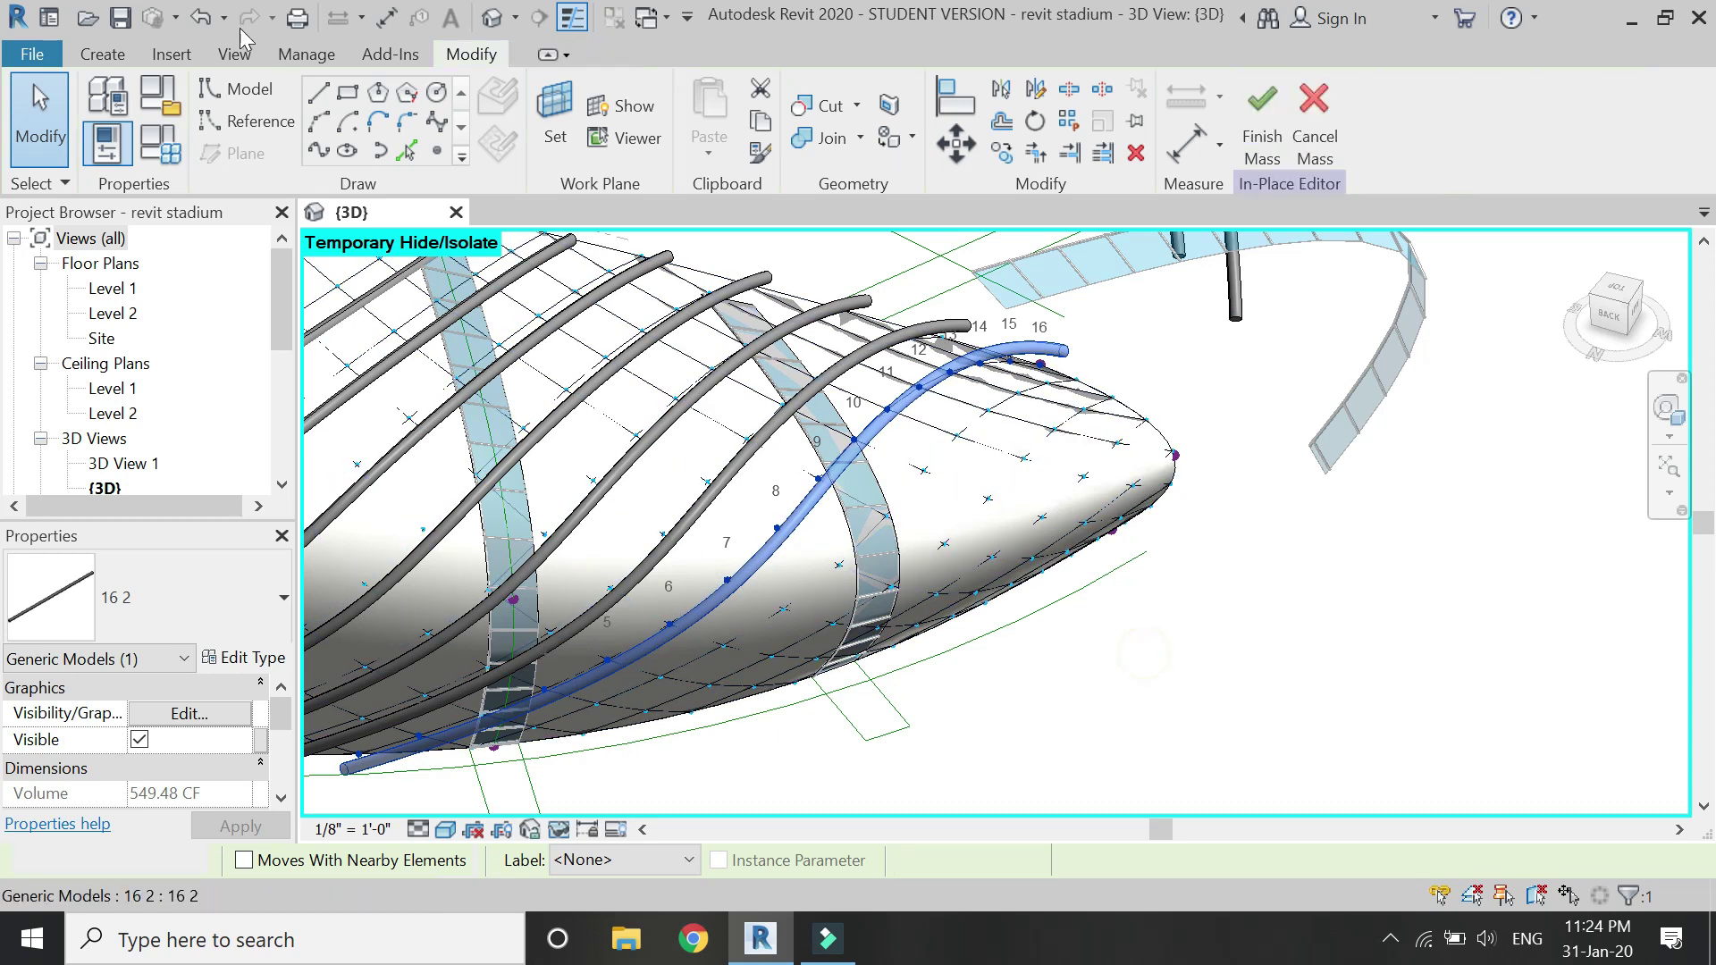
Open the recent family file 16 2.rfa for editing.
left_click(34, 55)
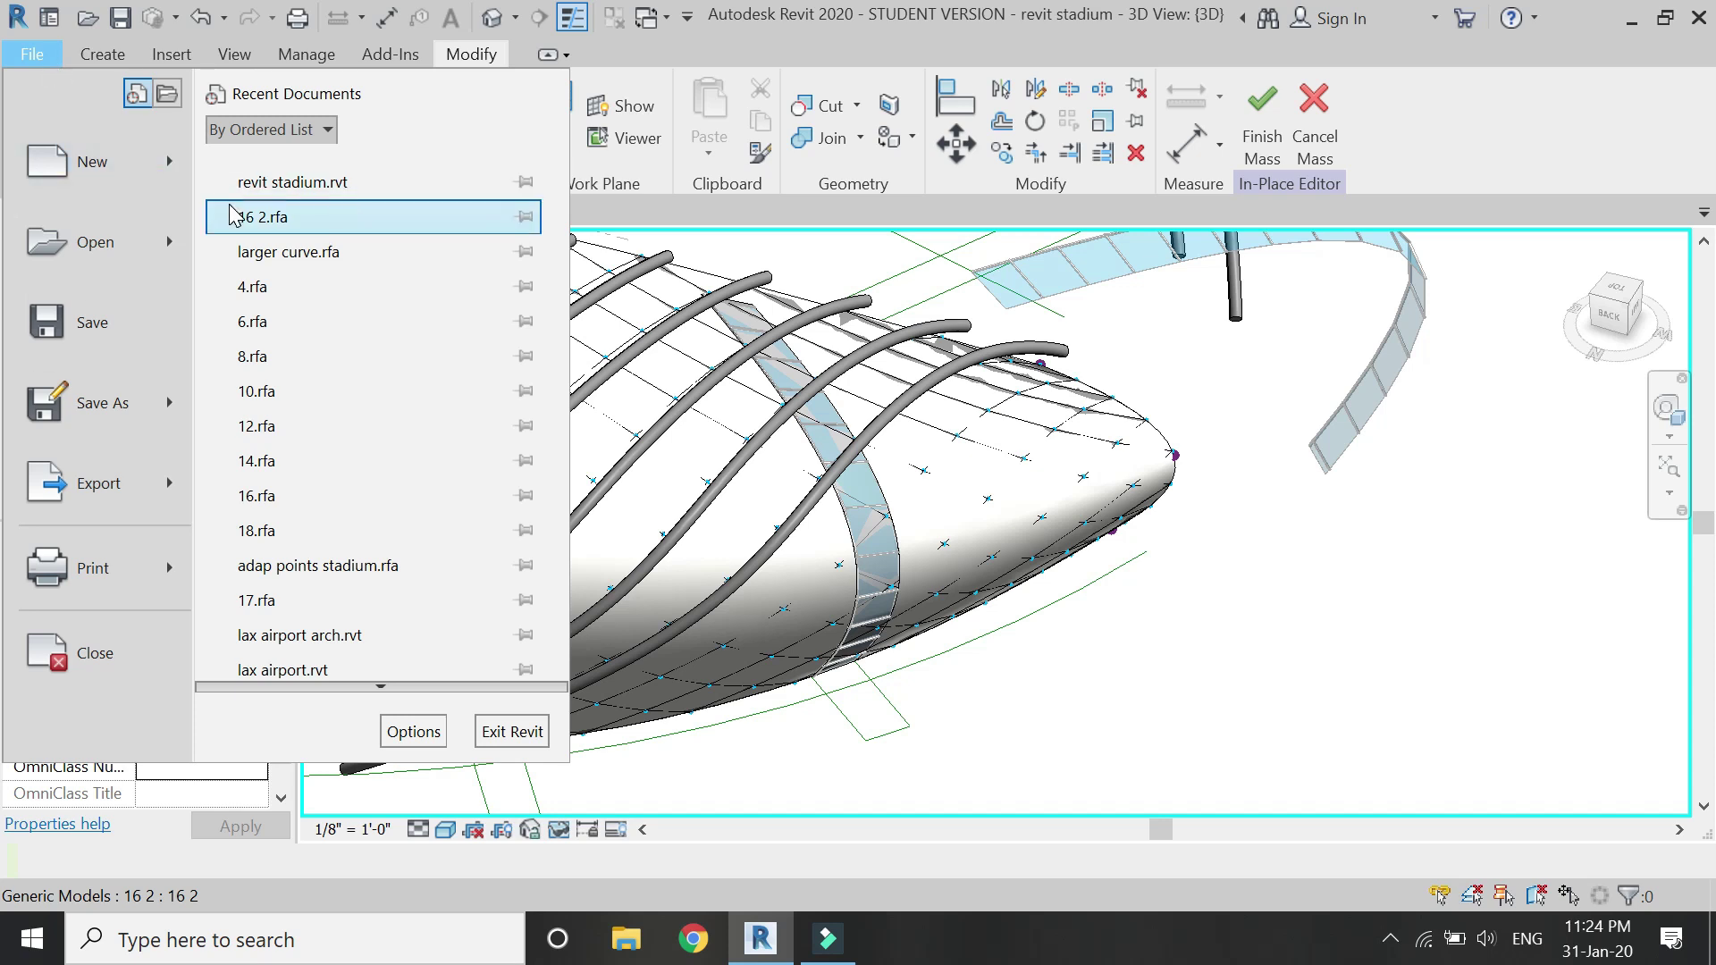
key("Escape")
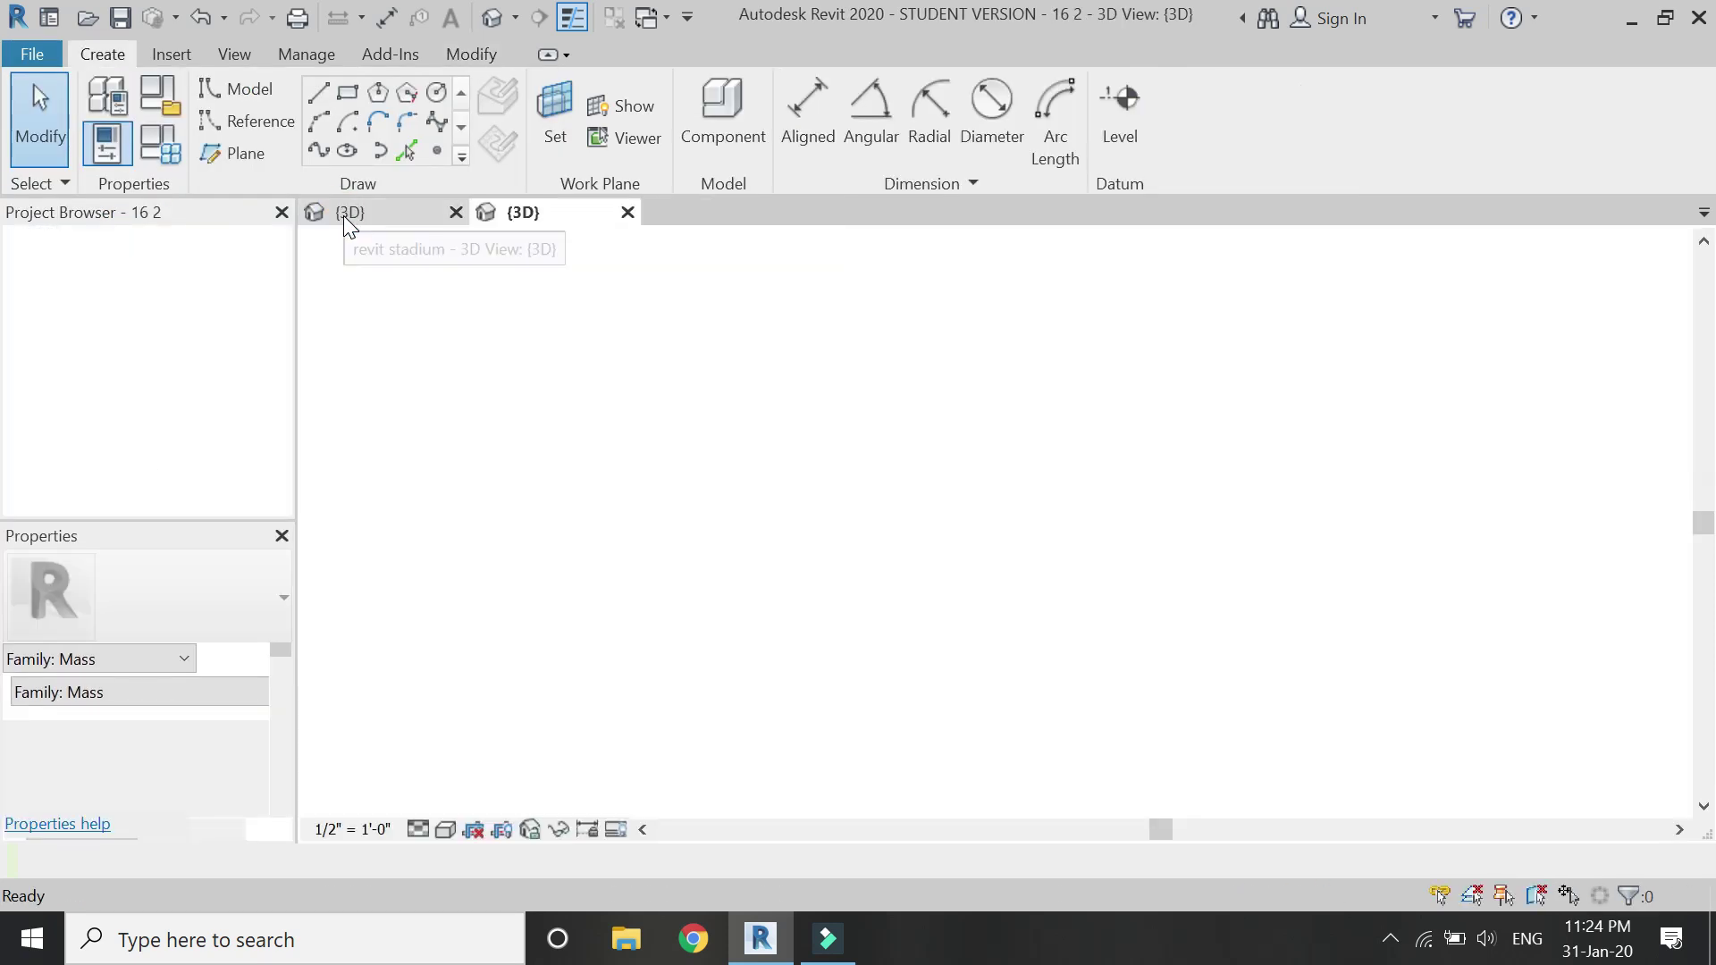
scroll(863, 631, "up", 3)
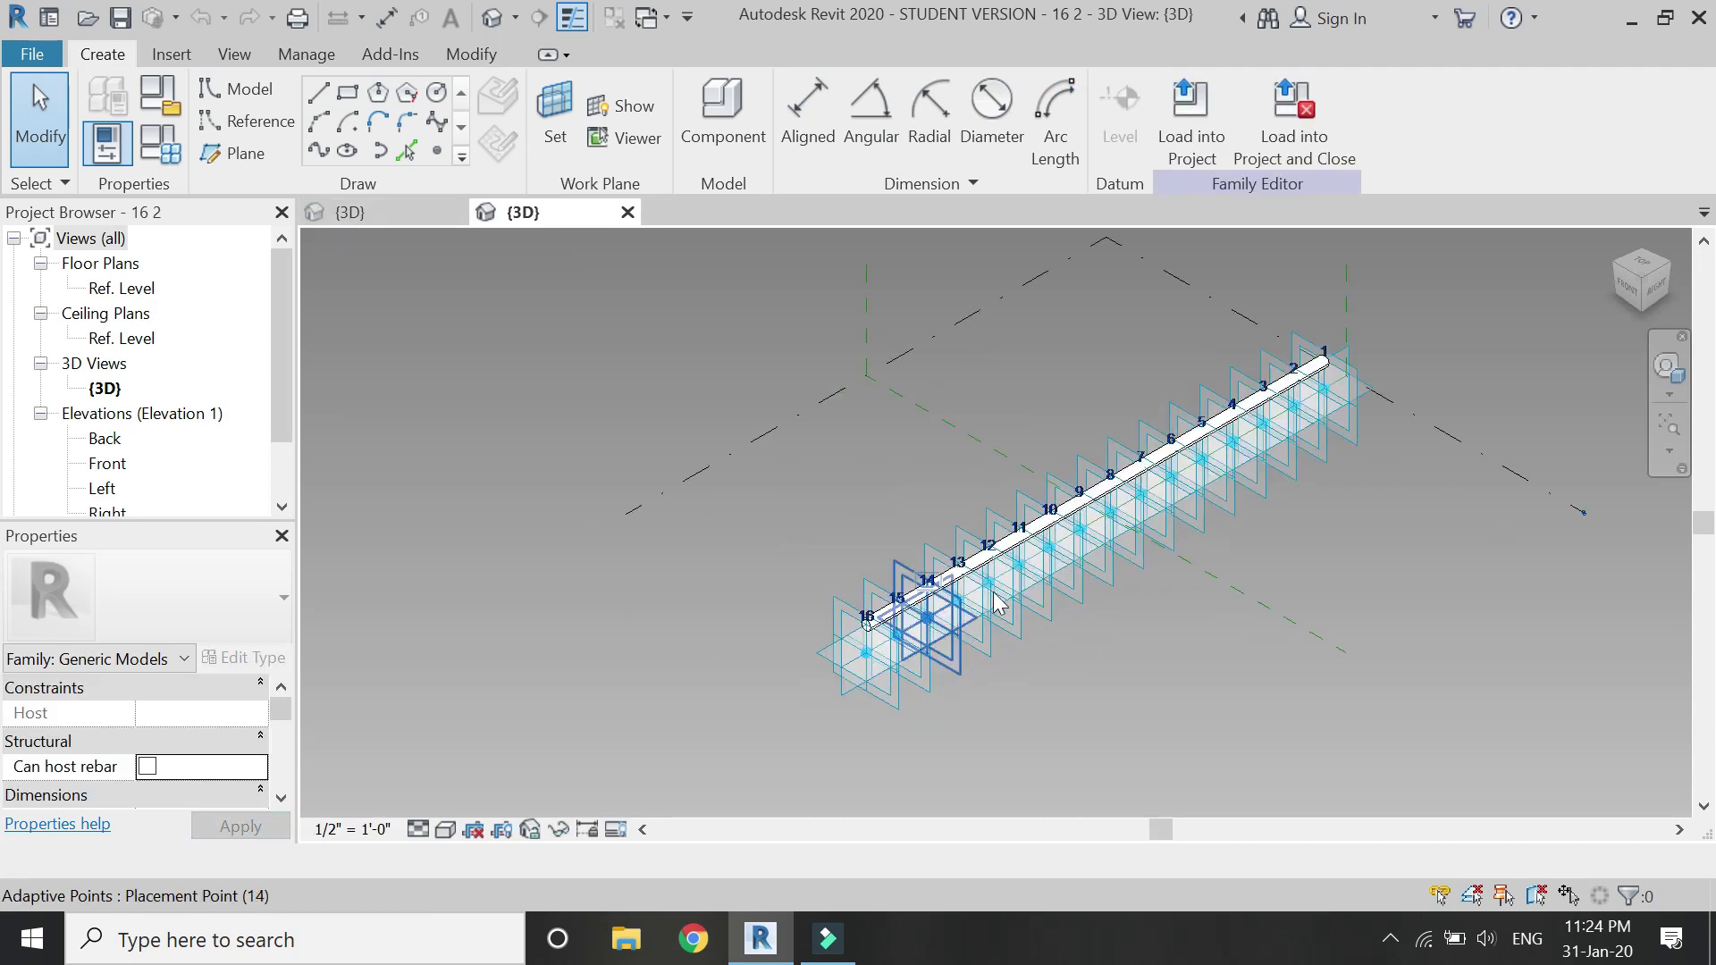
scroll(1307, 404, "up", 2)
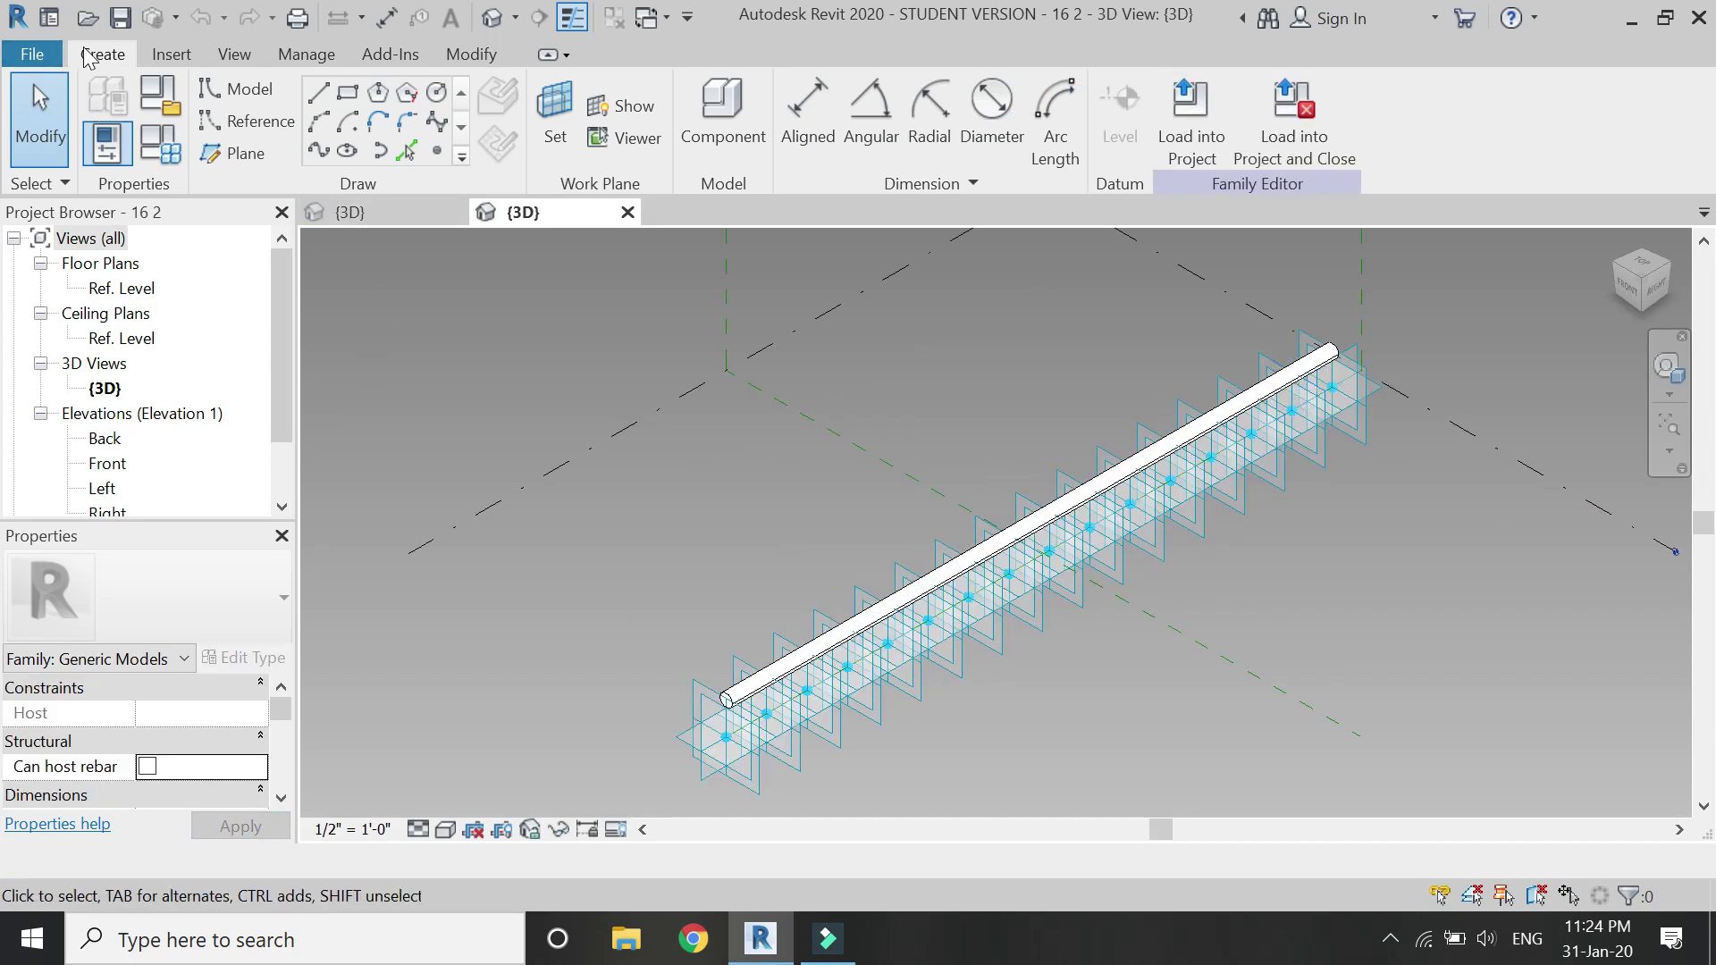
Save a copy of the 16 2 tube family as 14.2 in the Revit Tutorial Files folder.
left_click(51, 59)
left_click(126, 407)
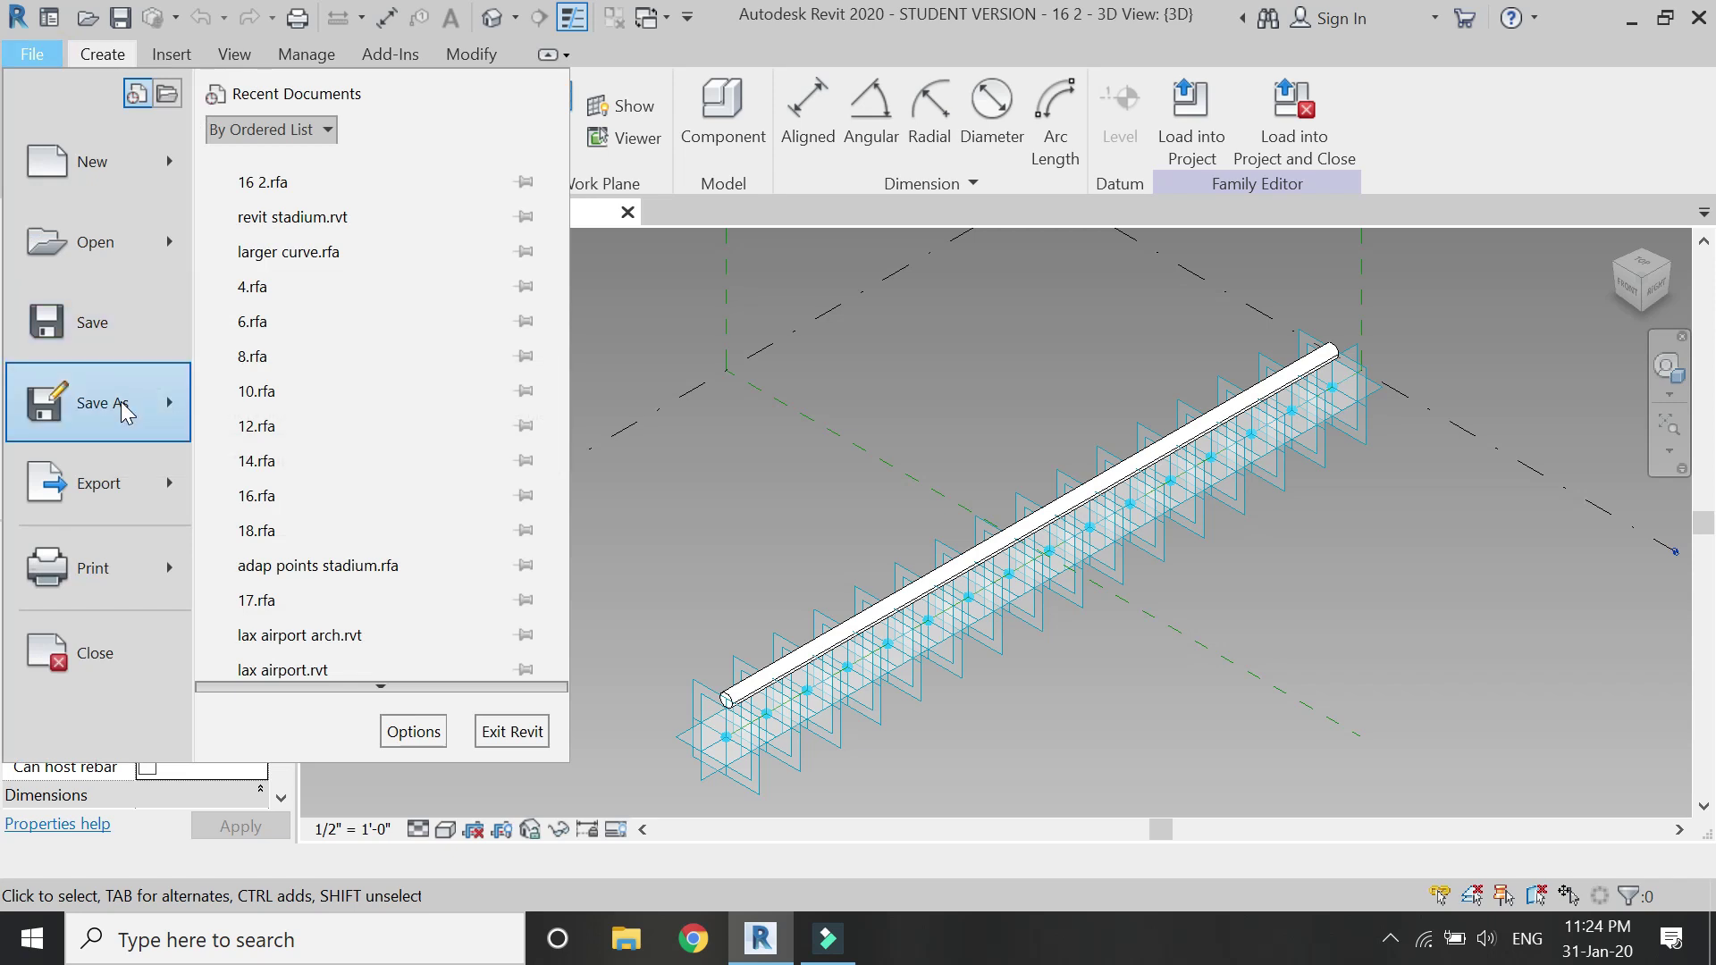
left_click(300, 390)
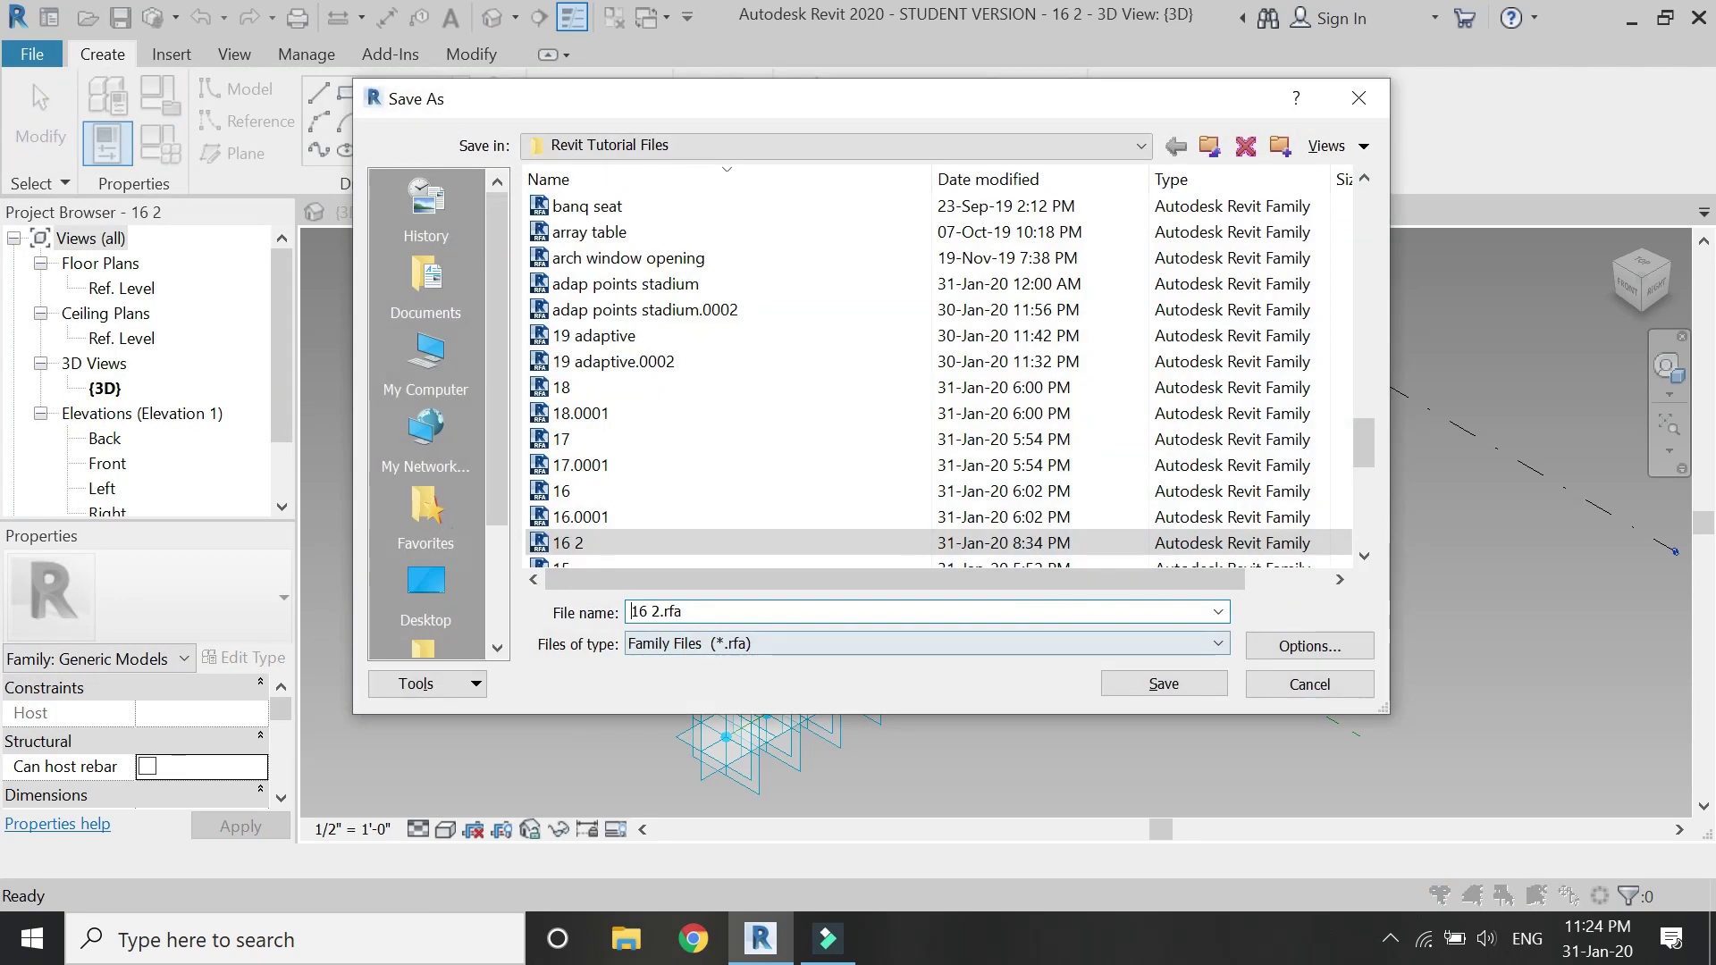
left_click(702, 614)
type("1")
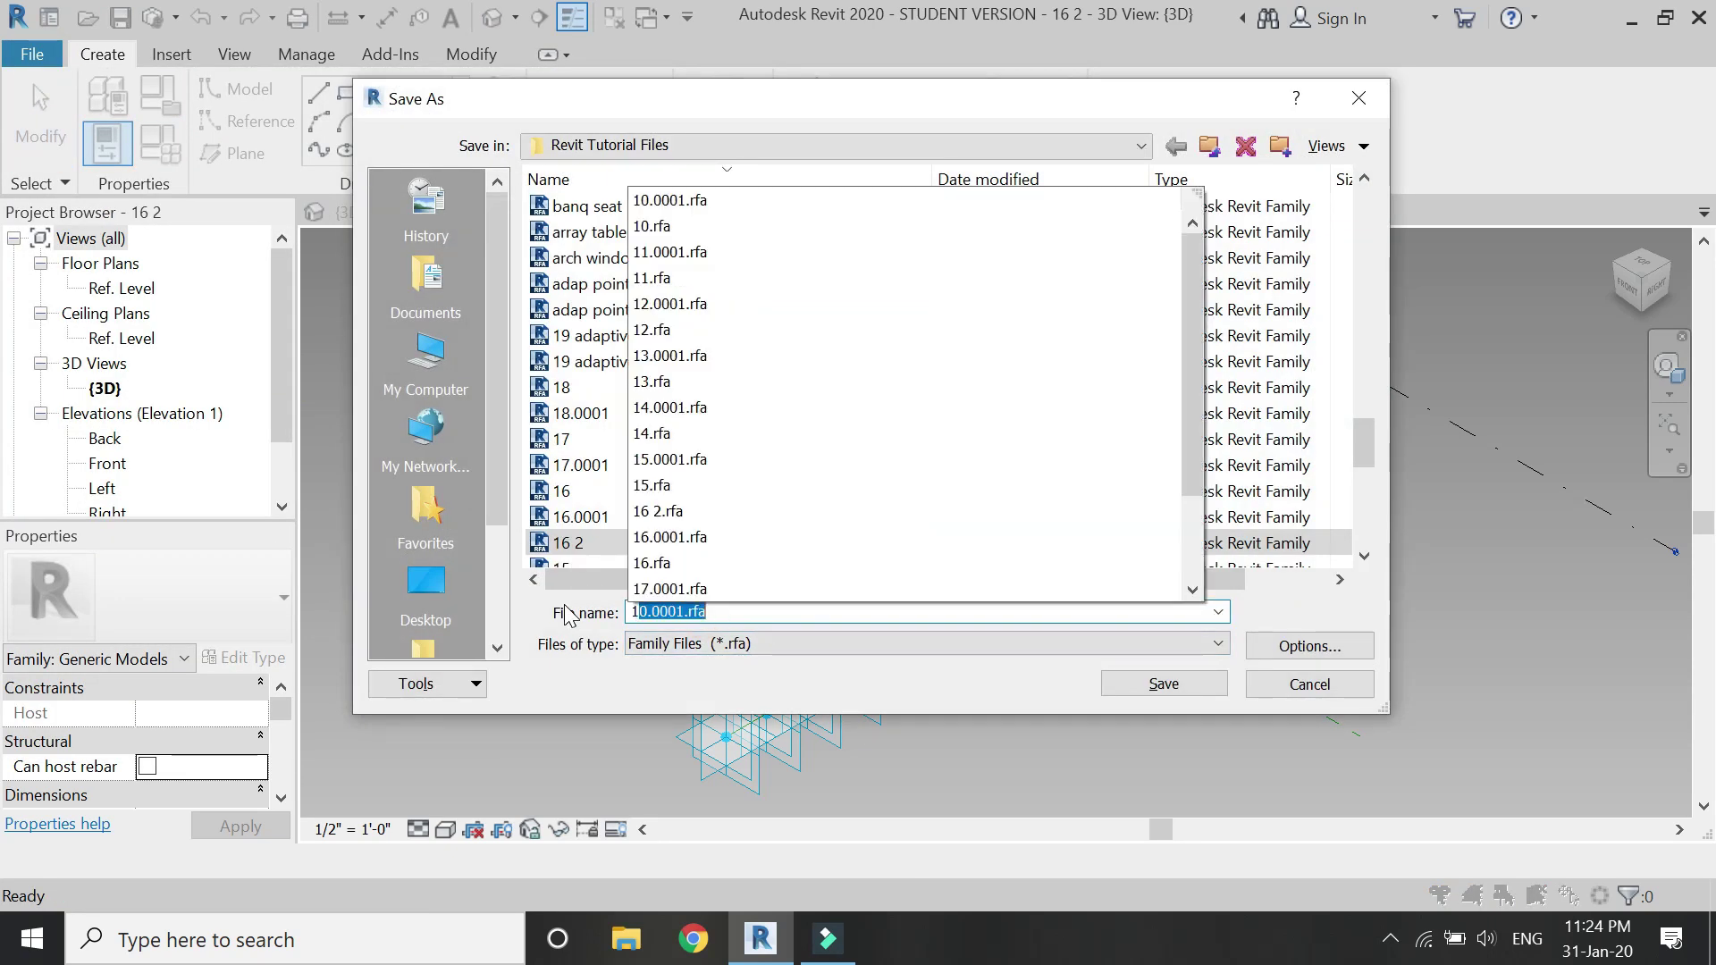
type("4.2")
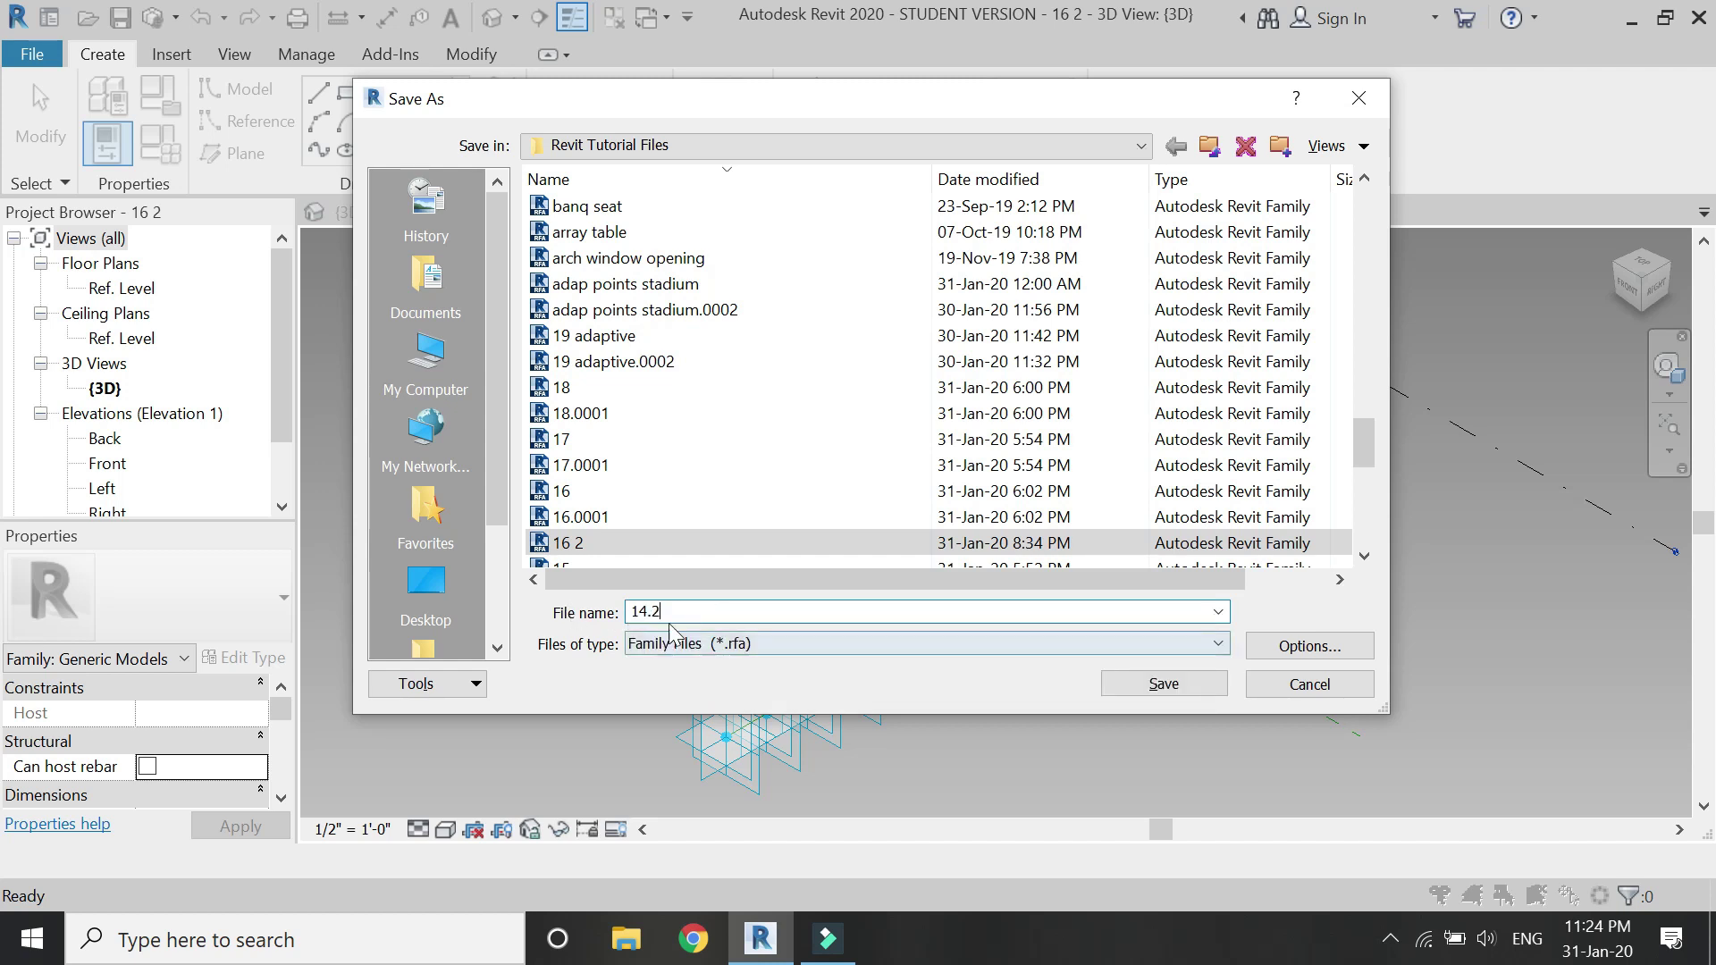
left_click(1145, 685)
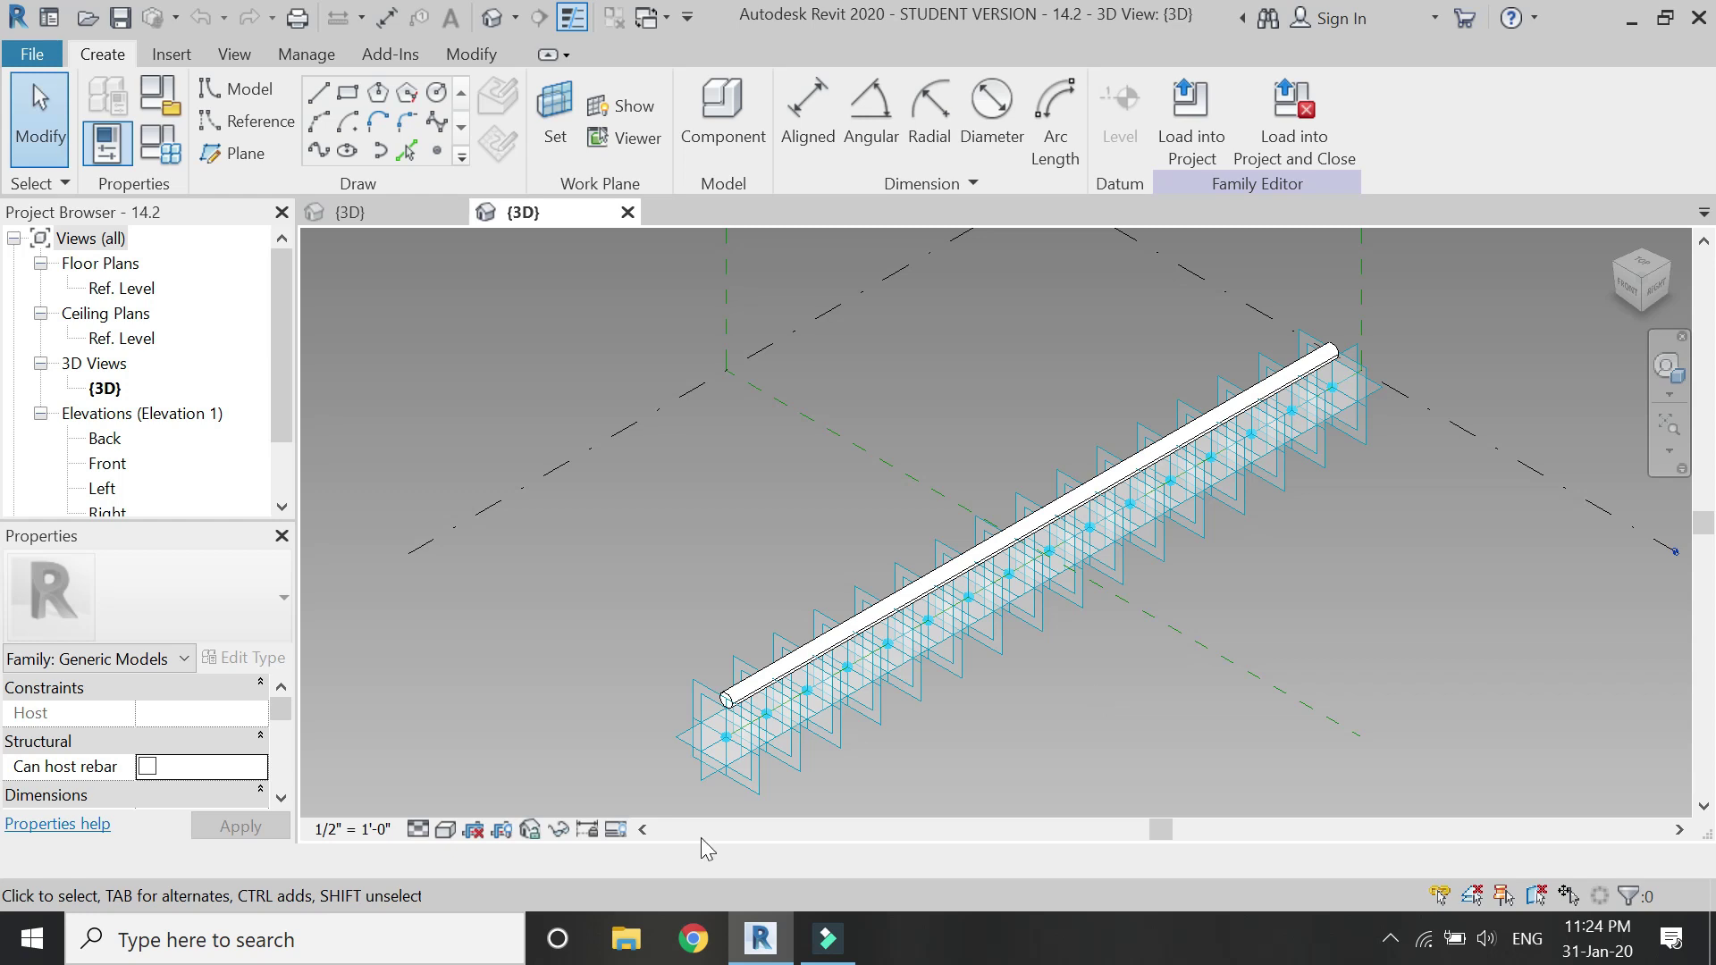
Delete placement points 16 and 15 from the end of the 14.2 tube and save the family.
scroll(774, 777, "up", 3)
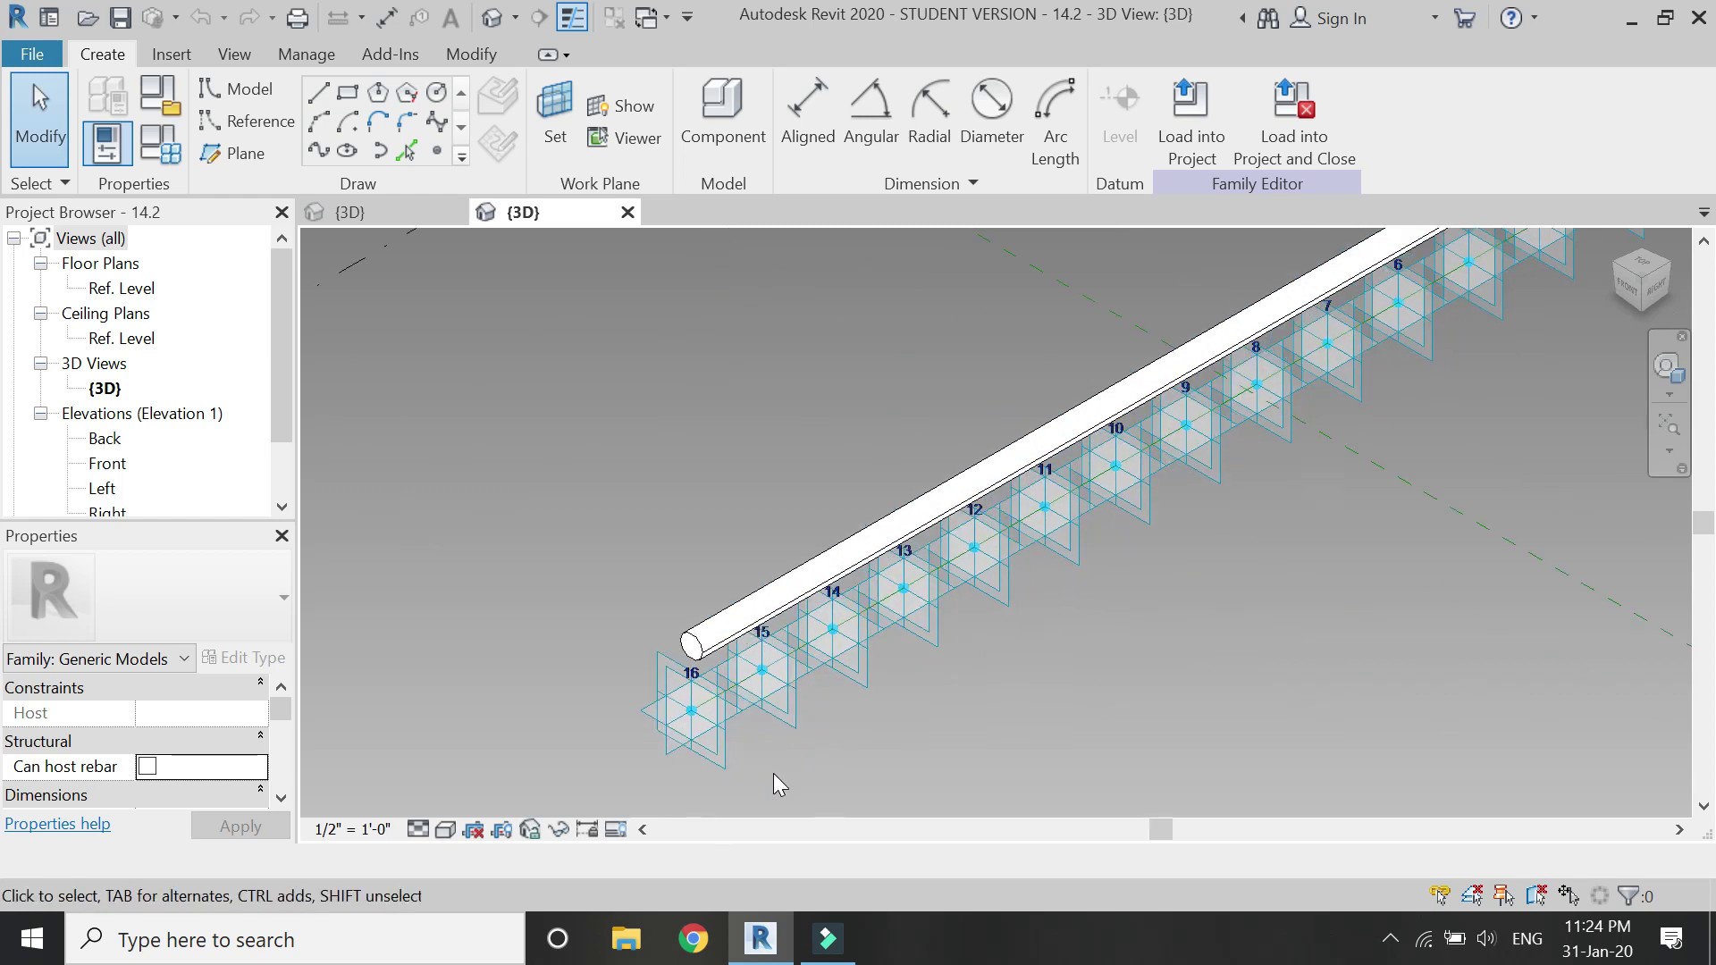
left_click(712, 728)
key("Delete")
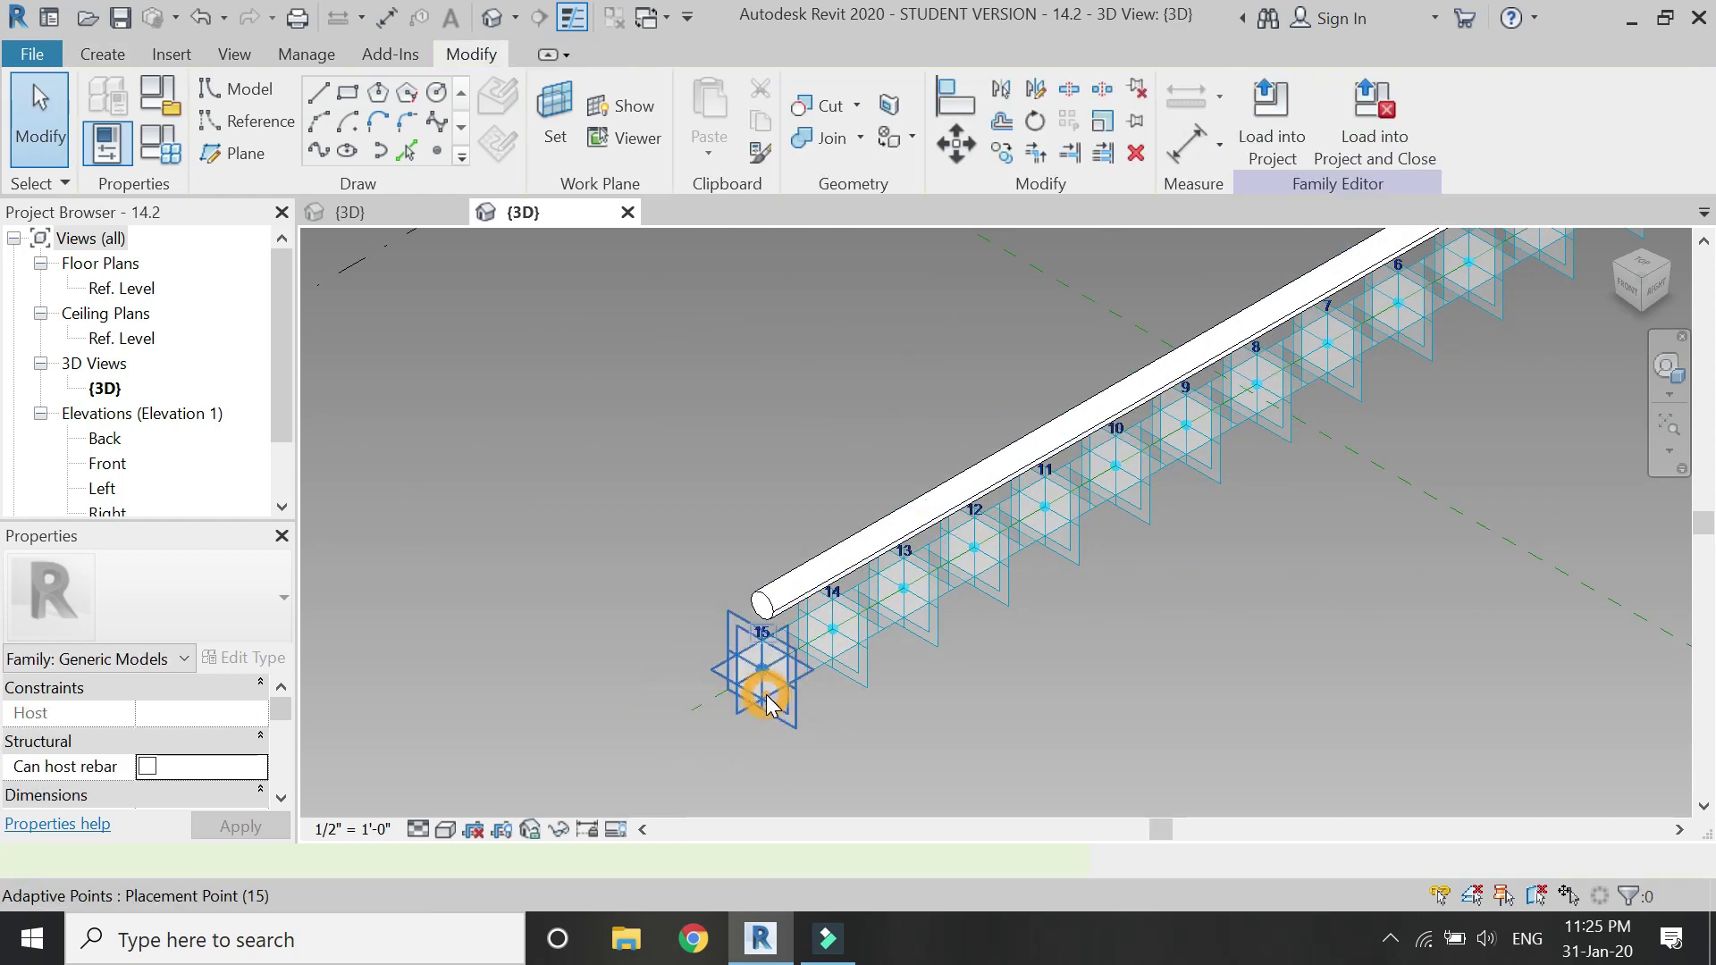
left_click(757, 688)
key("Delete")
left_click(127, 21)
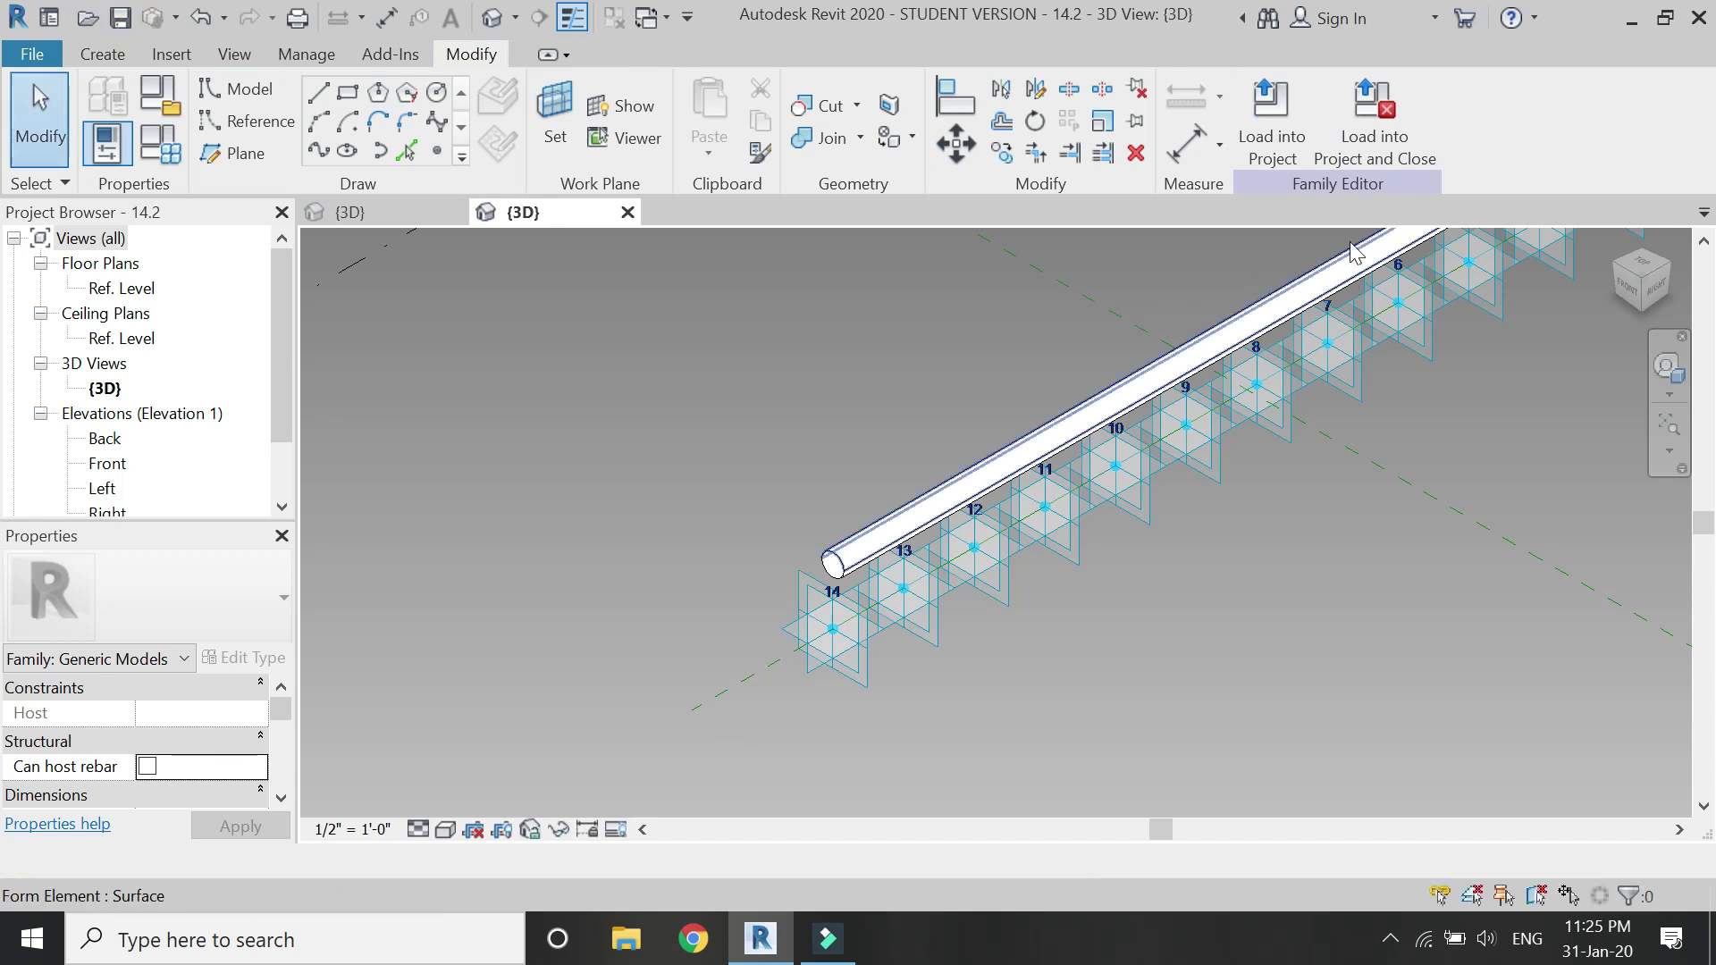
Load 14.2 into the stadium project and place it point by point through the next diagonal node row, from the shell's lower edge to its upper edge.
left_click(1382, 138)
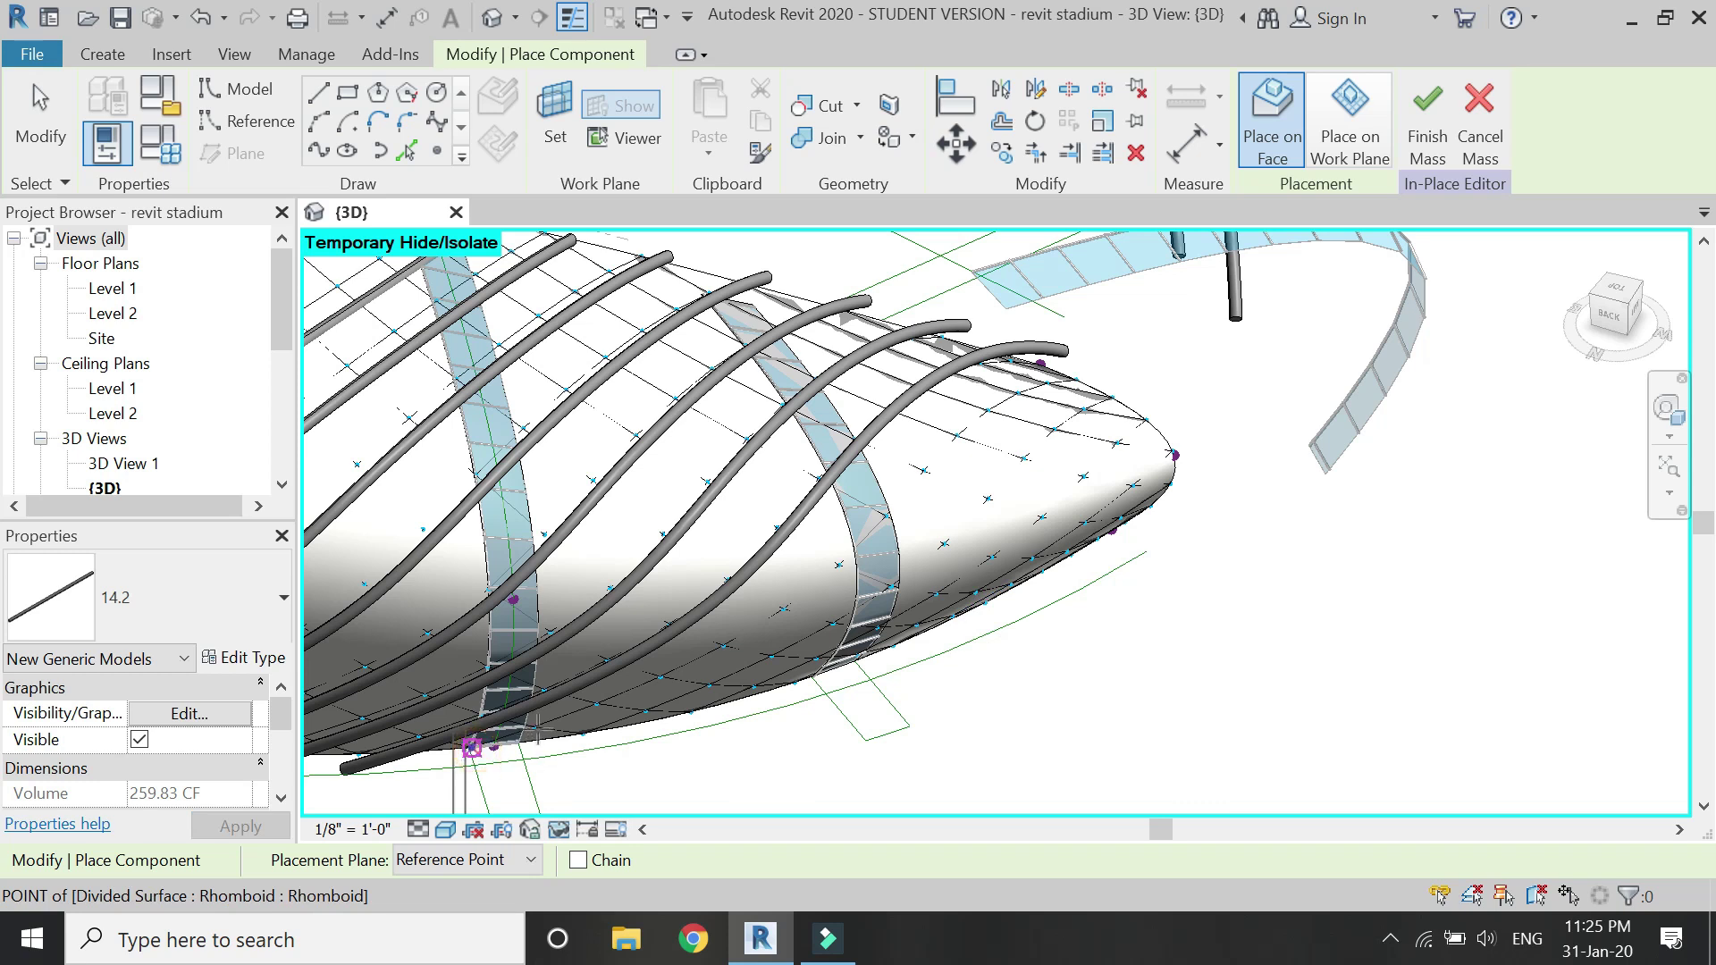
left_click(540, 729)
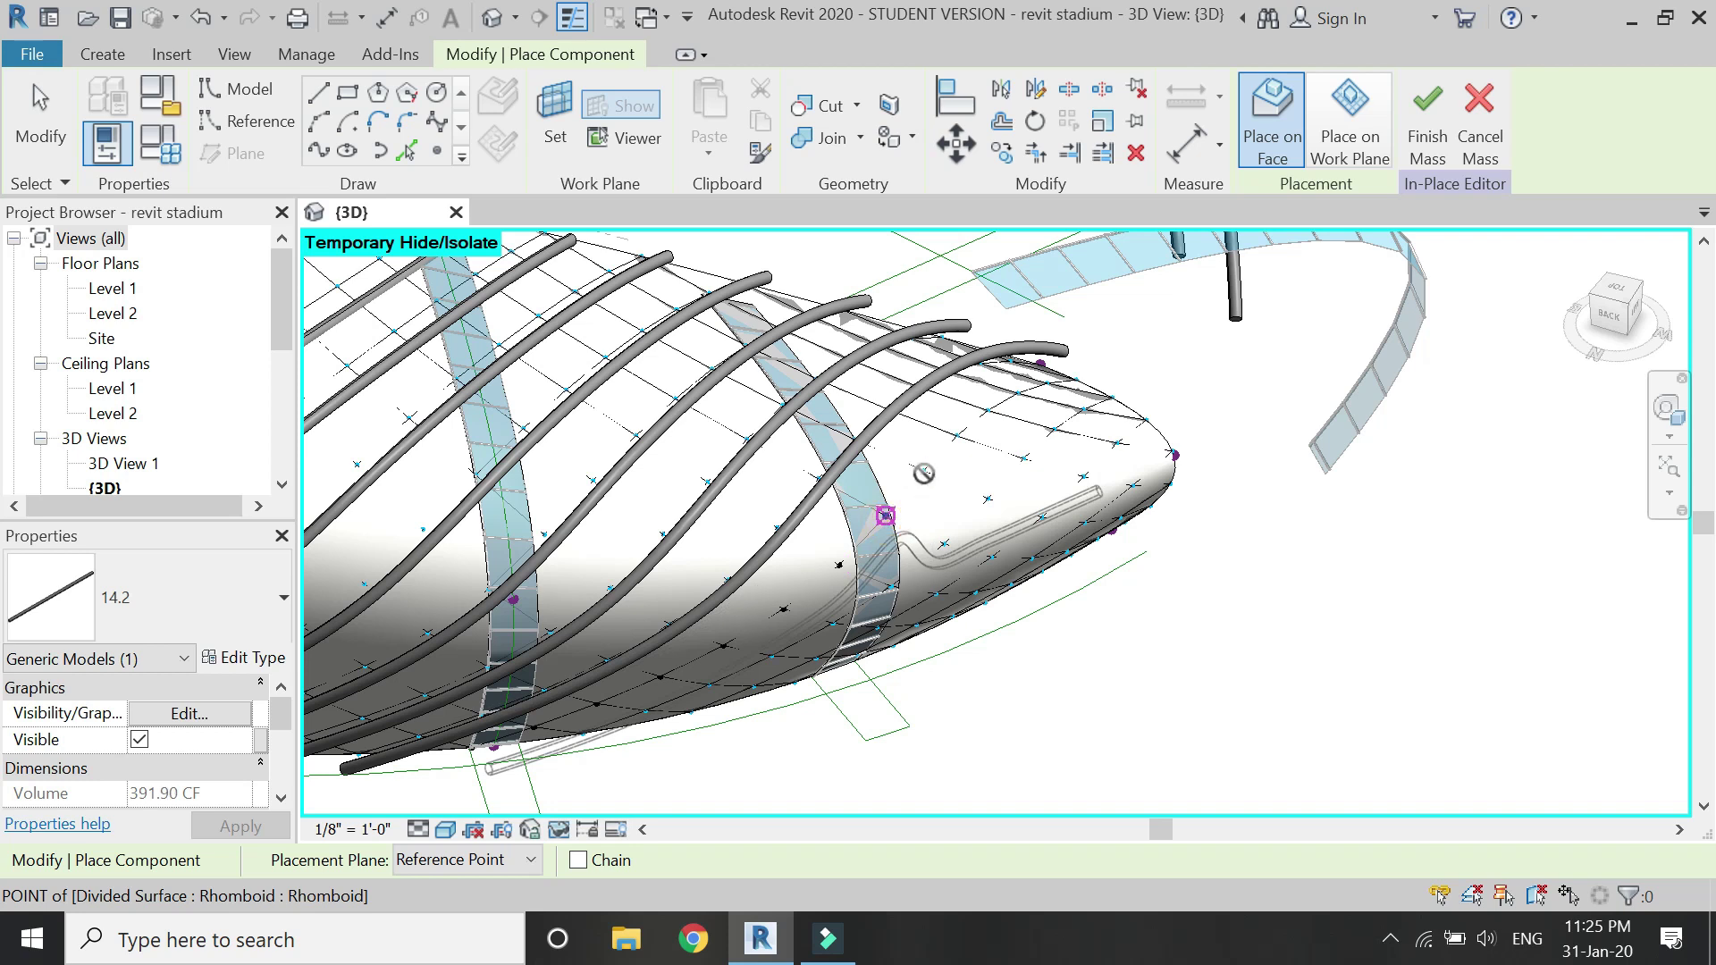
left_click(960, 436)
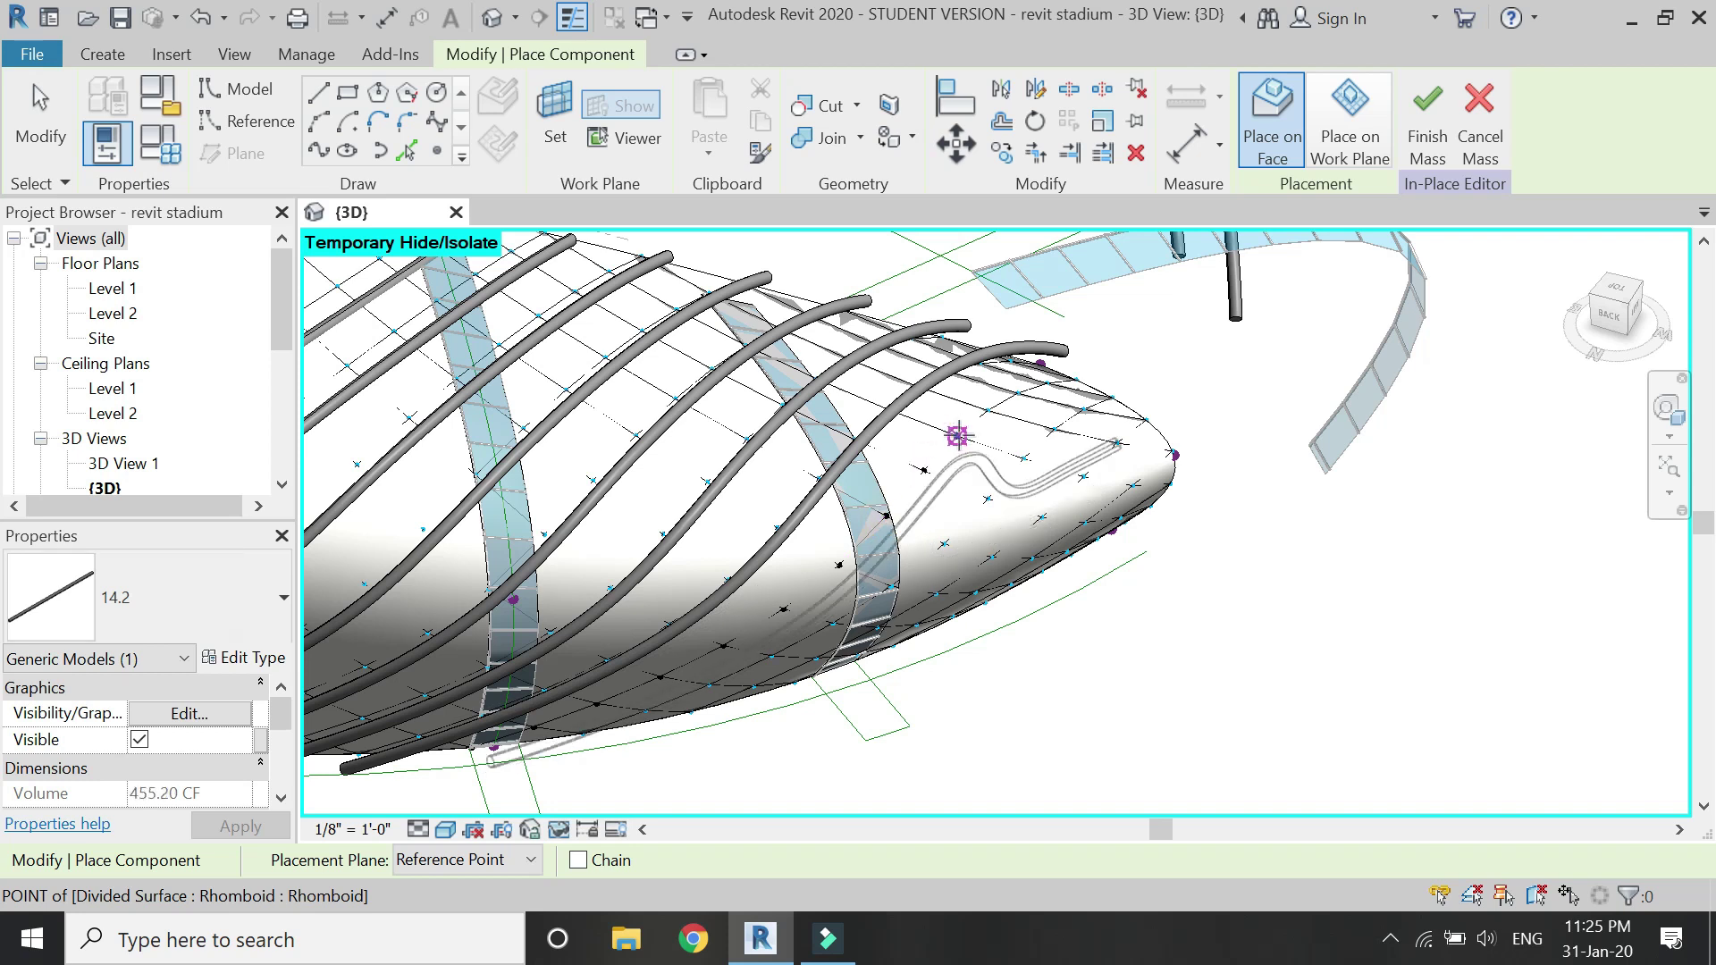
left_click(1017, 394)
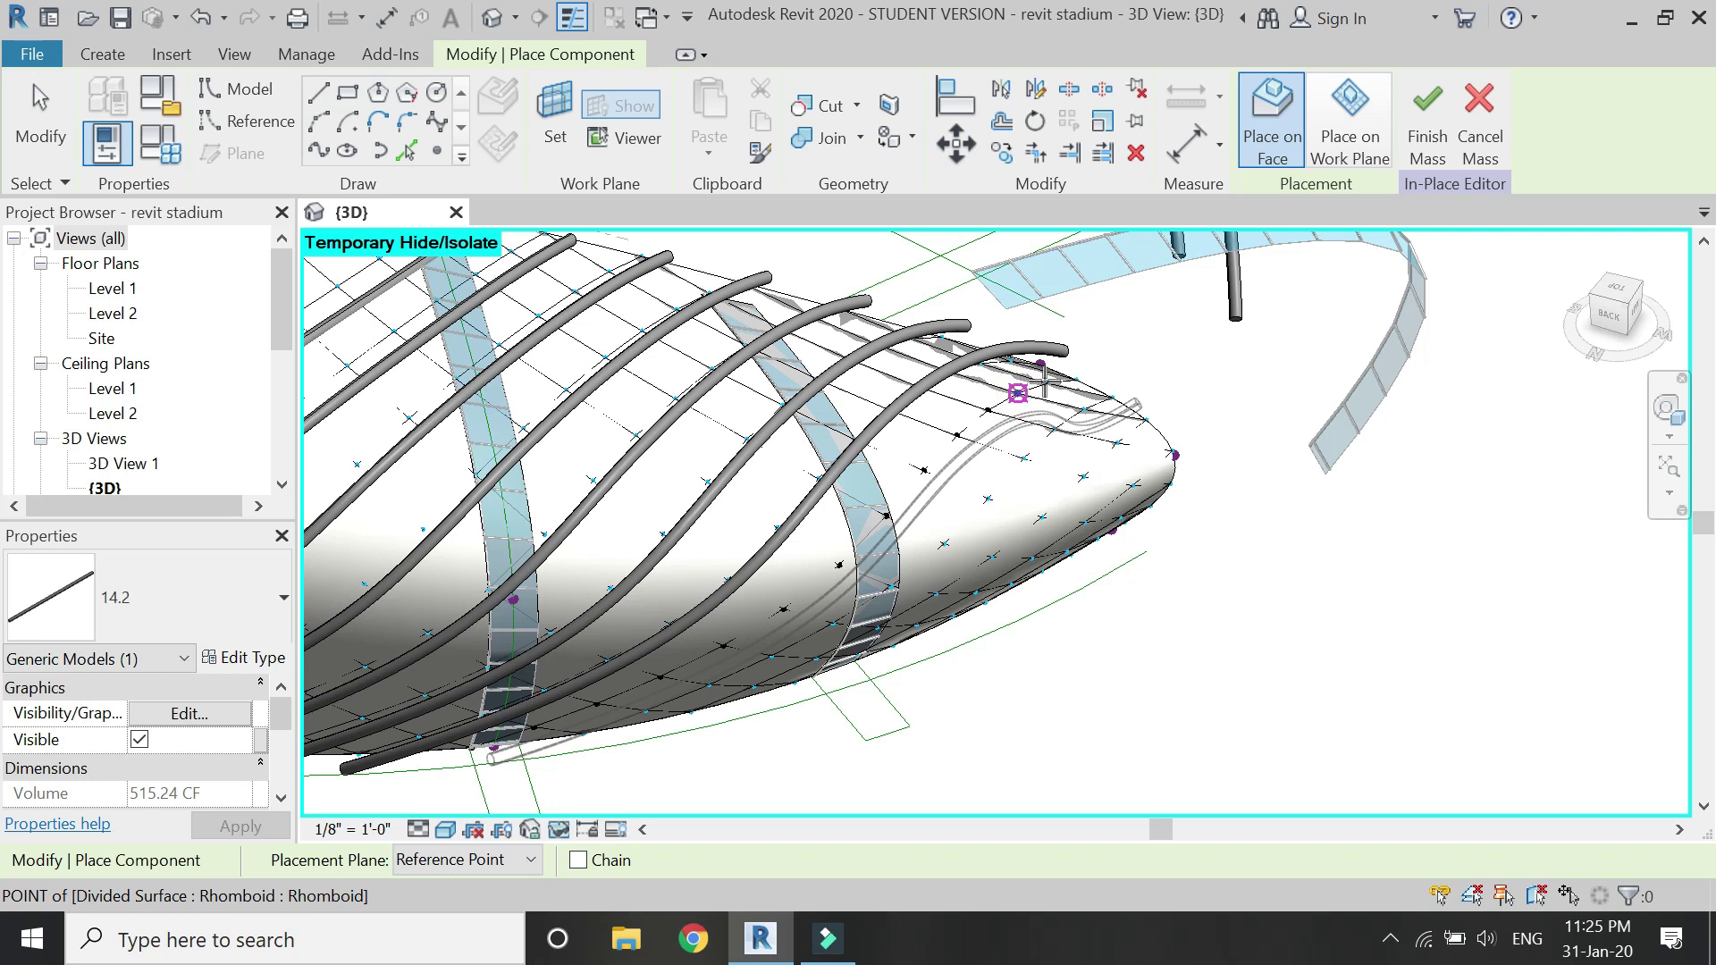
left_click(1044, 381)
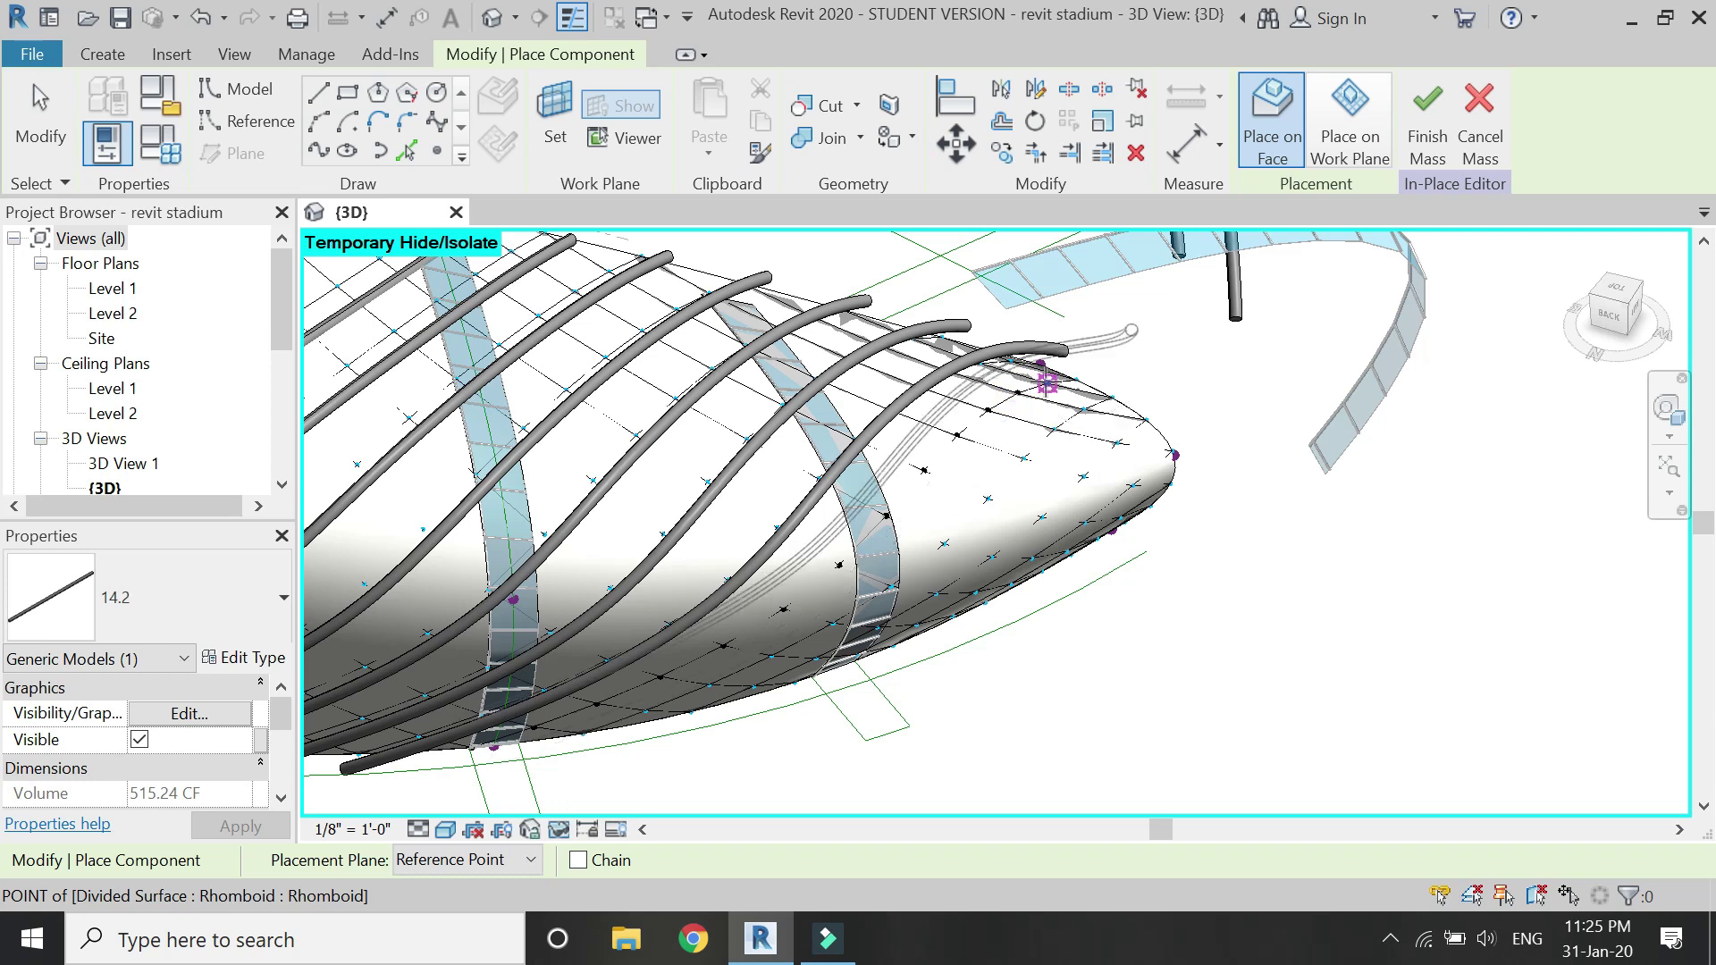
left_click(1072, 377)
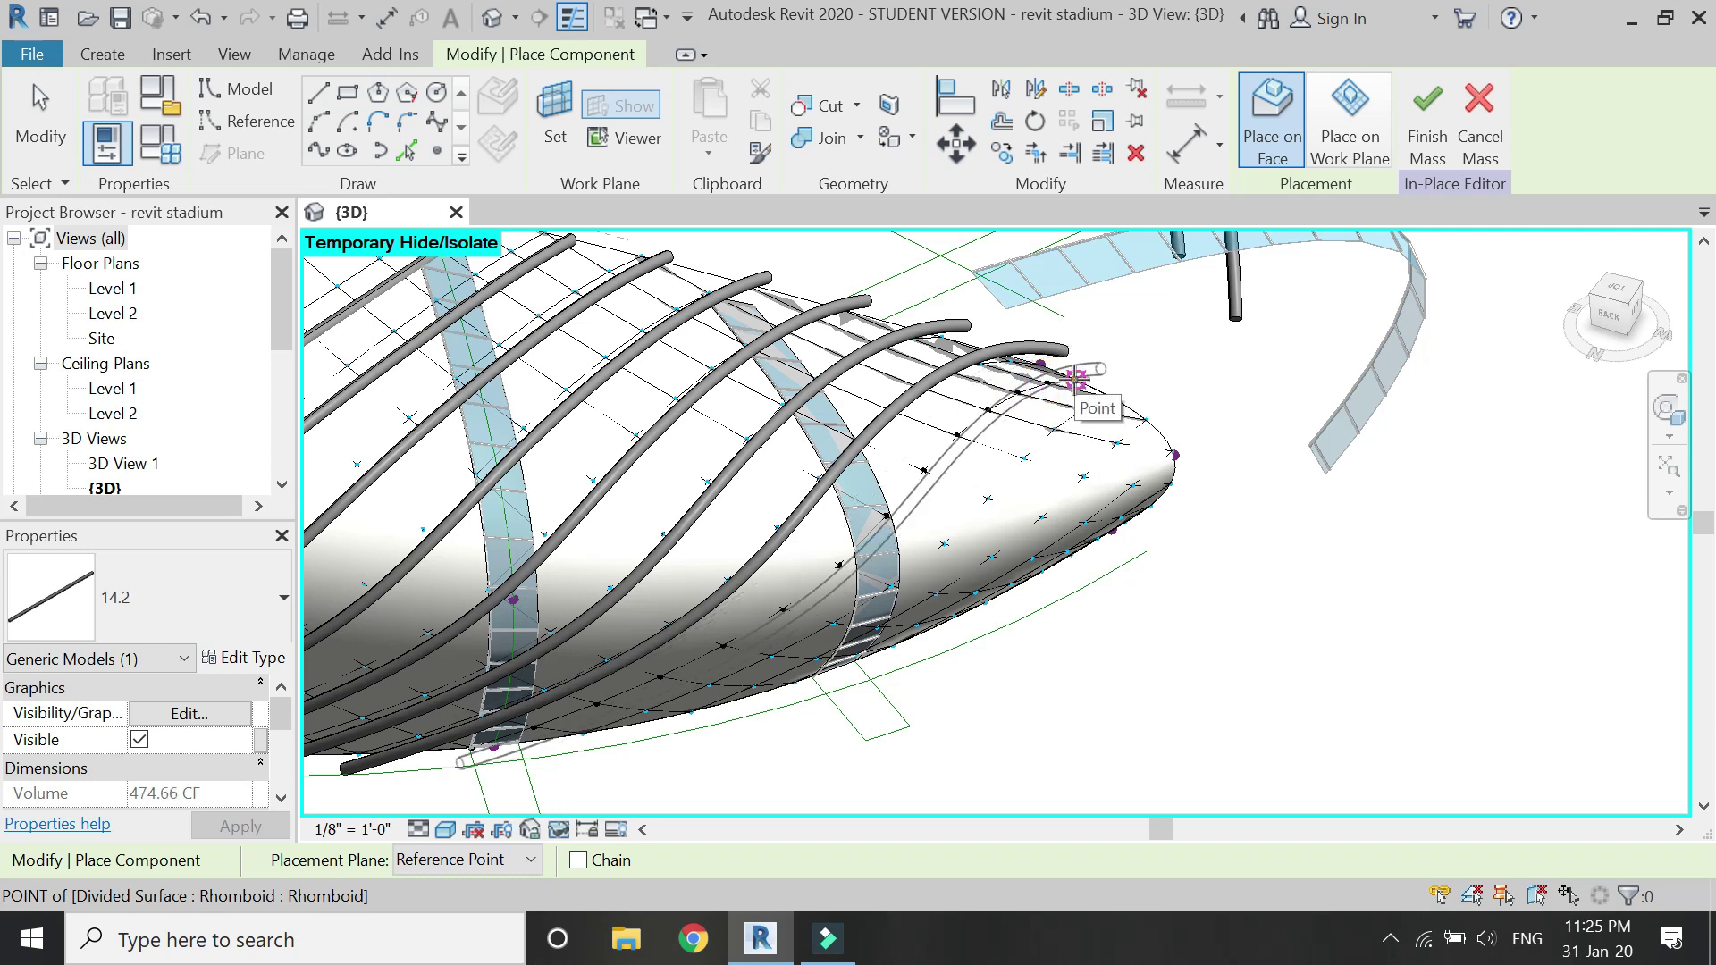
left_click(1154, 381)
key("Escape")
key("Escape")
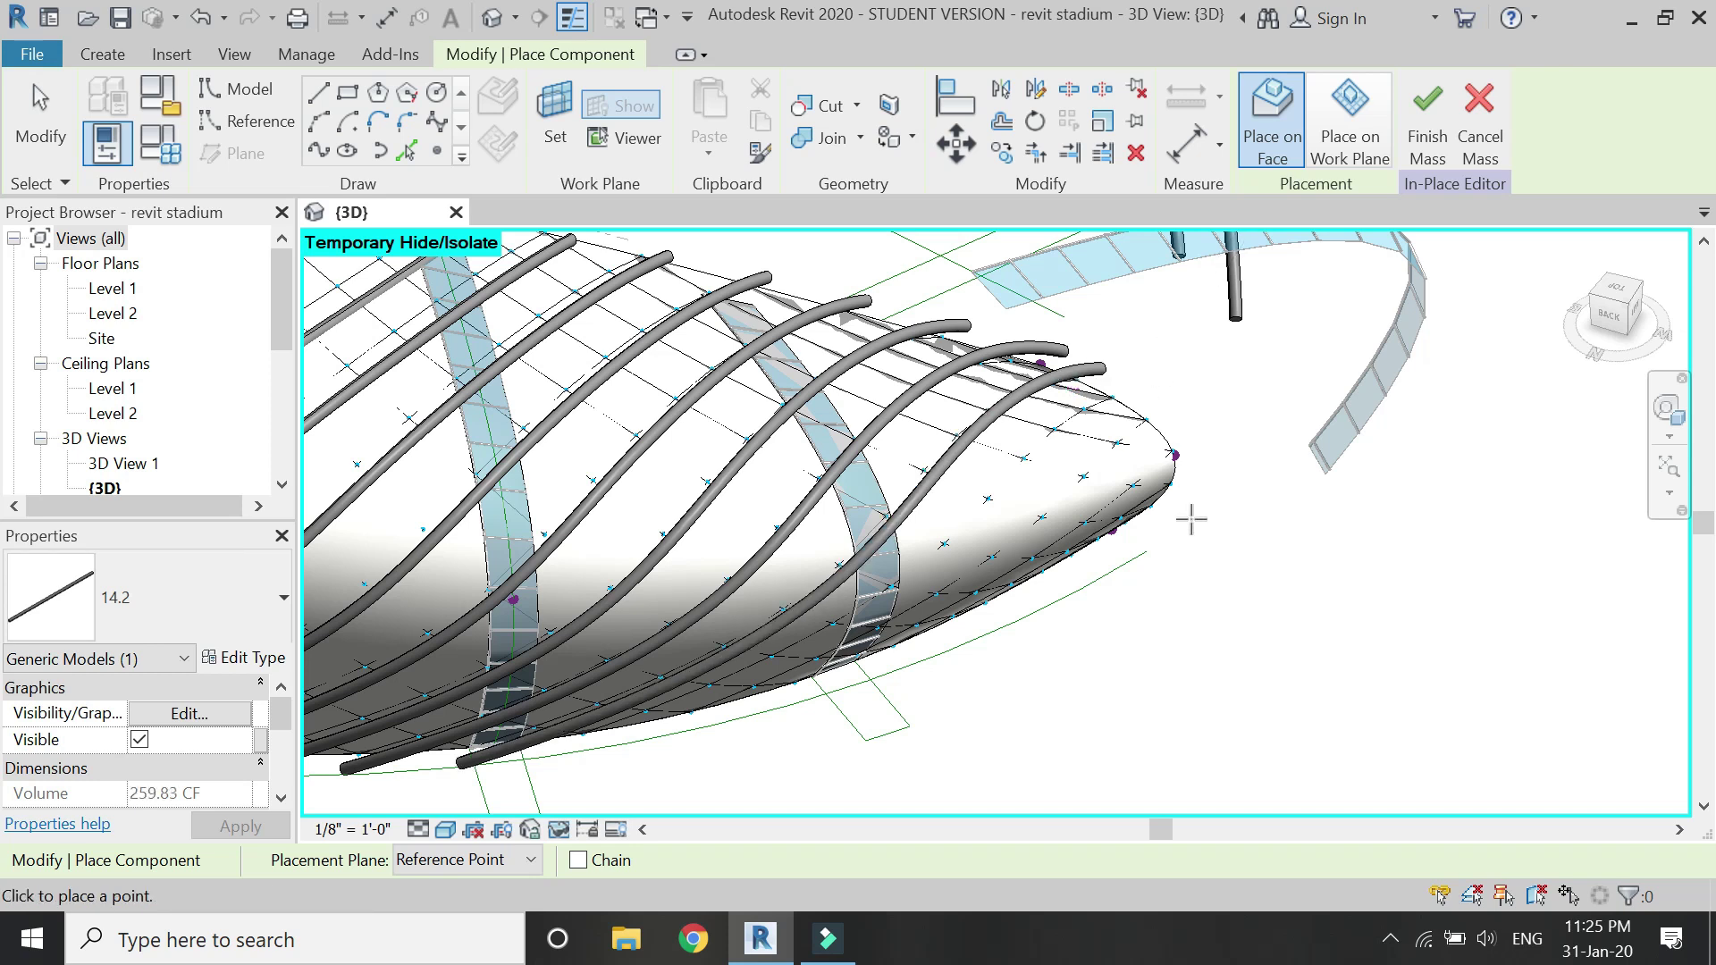
key("Escape")
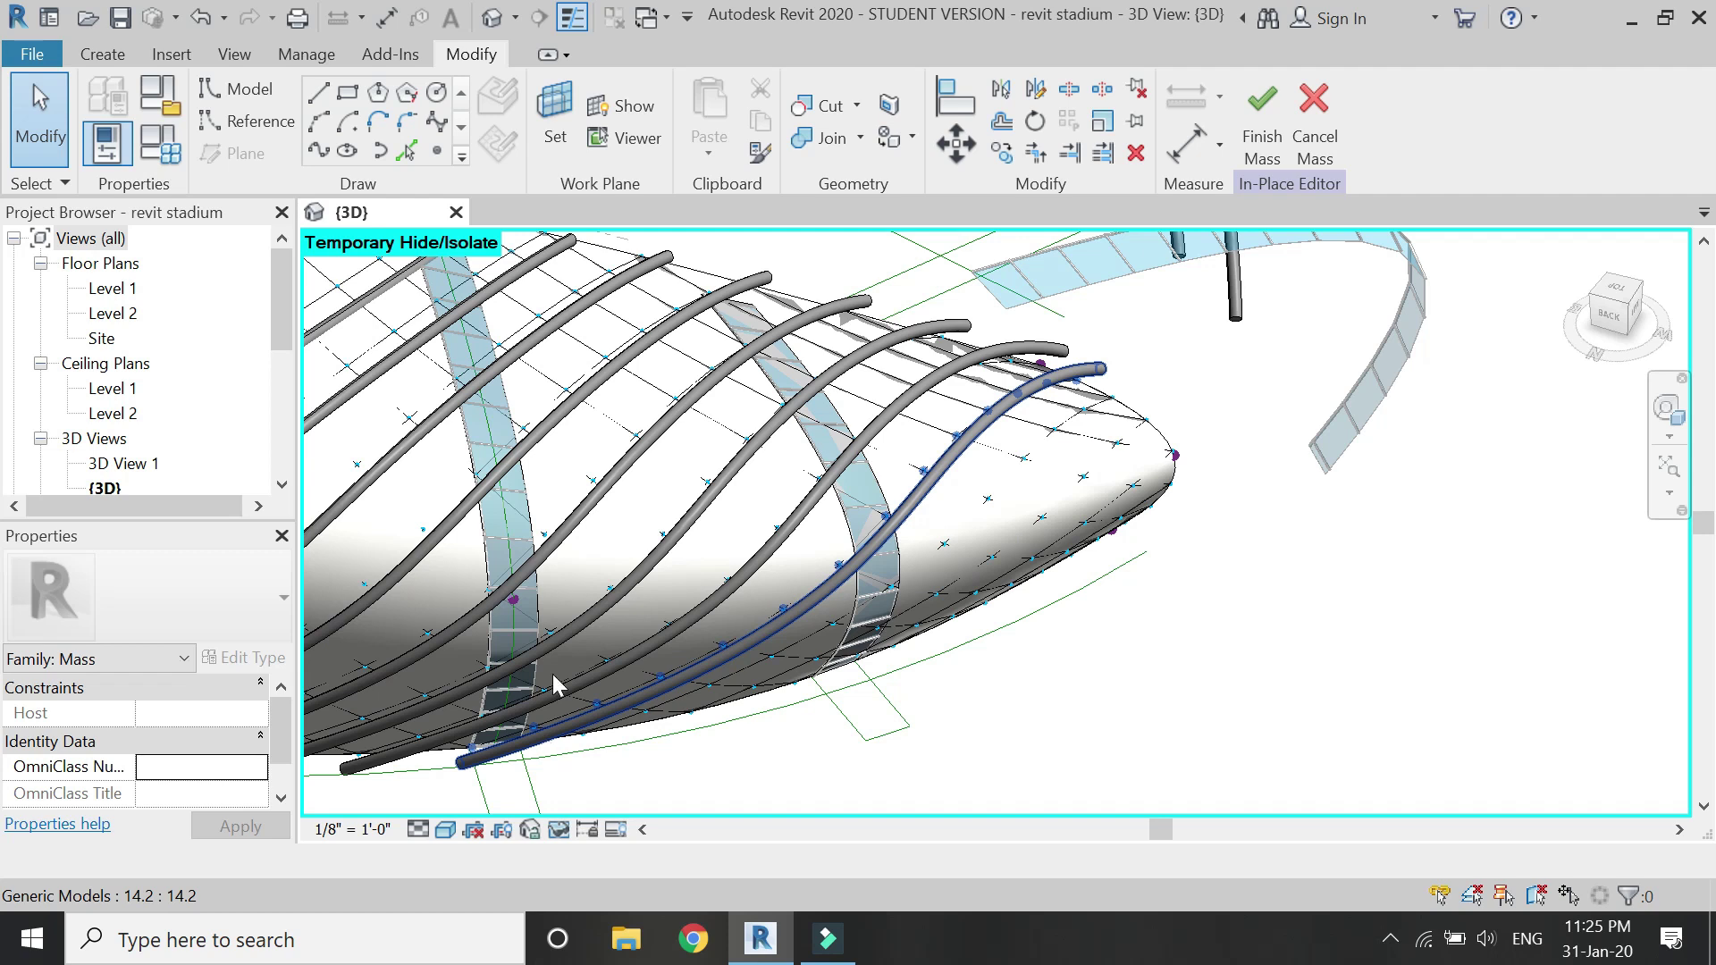
Open the 14.2 tube family for editing.
left_click(61, 54)
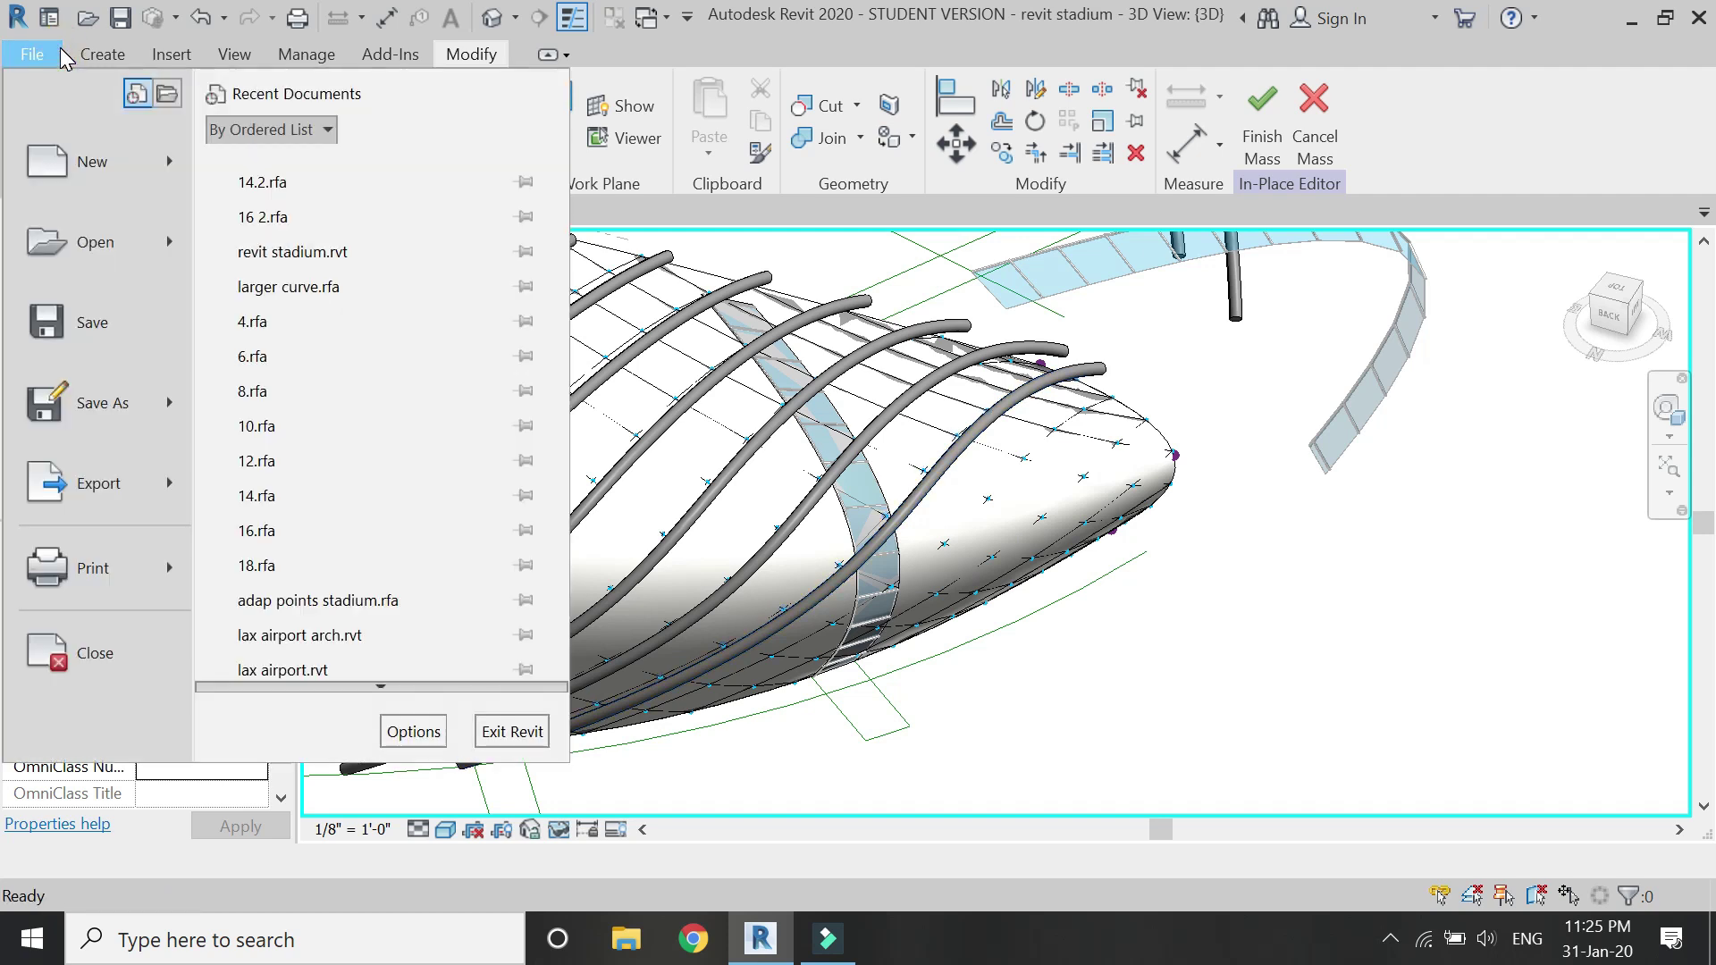
key("Escape")
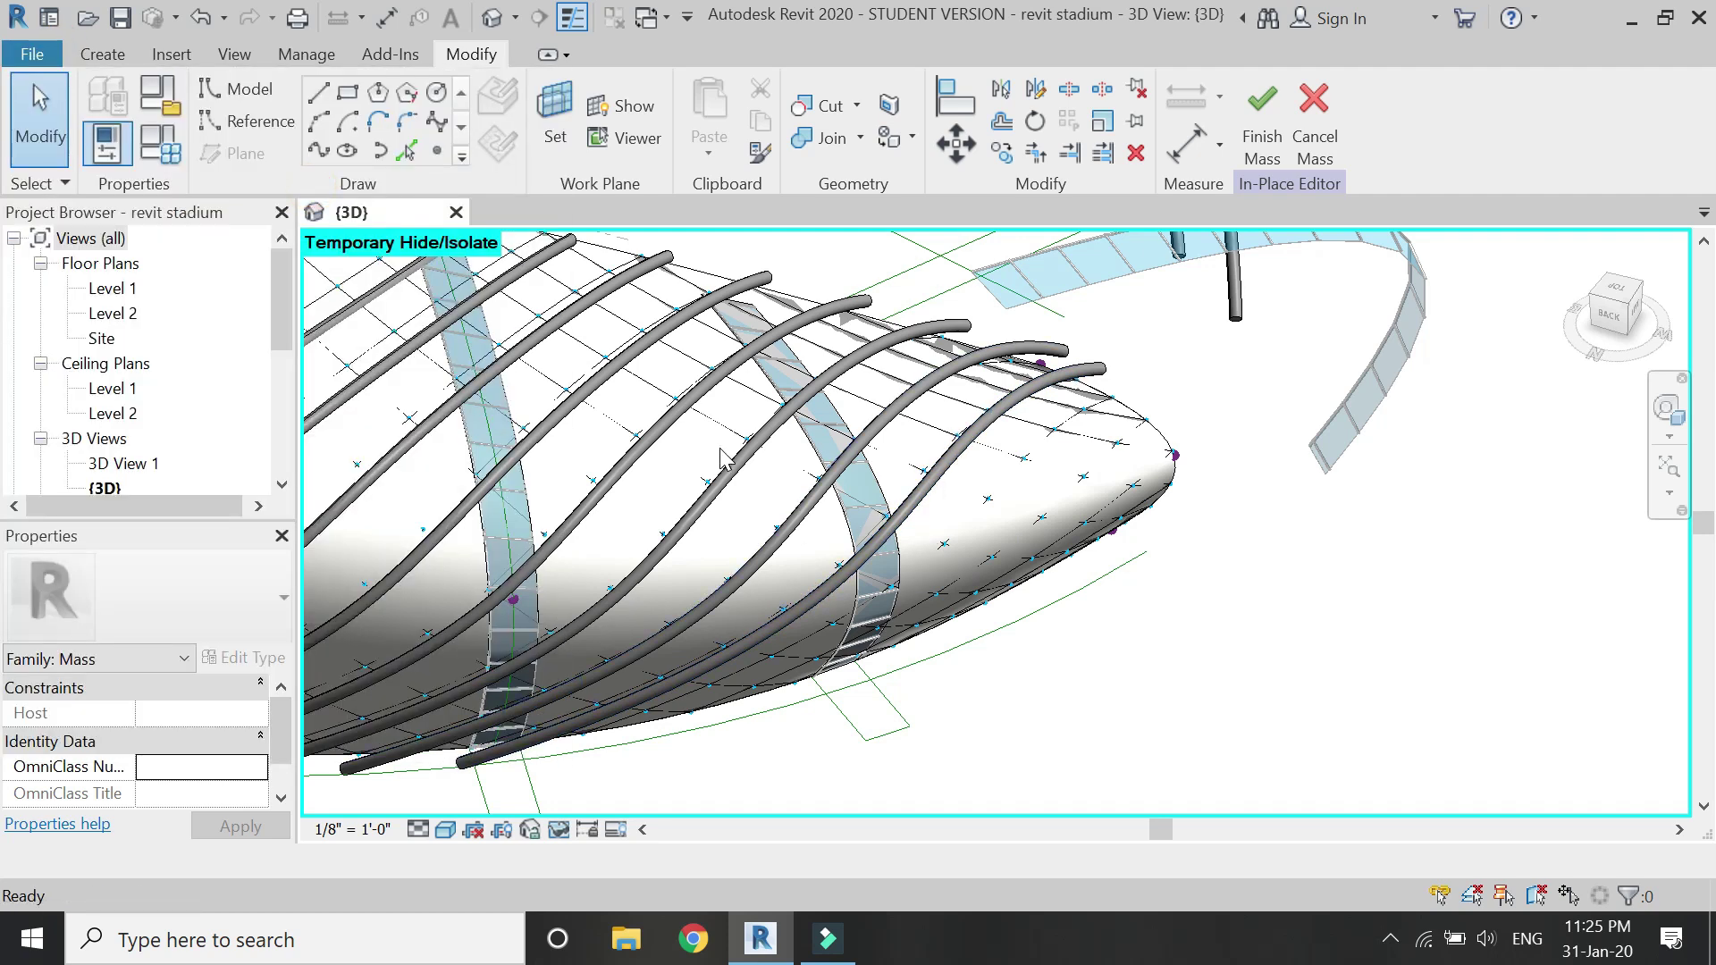
double_click(722, 459)
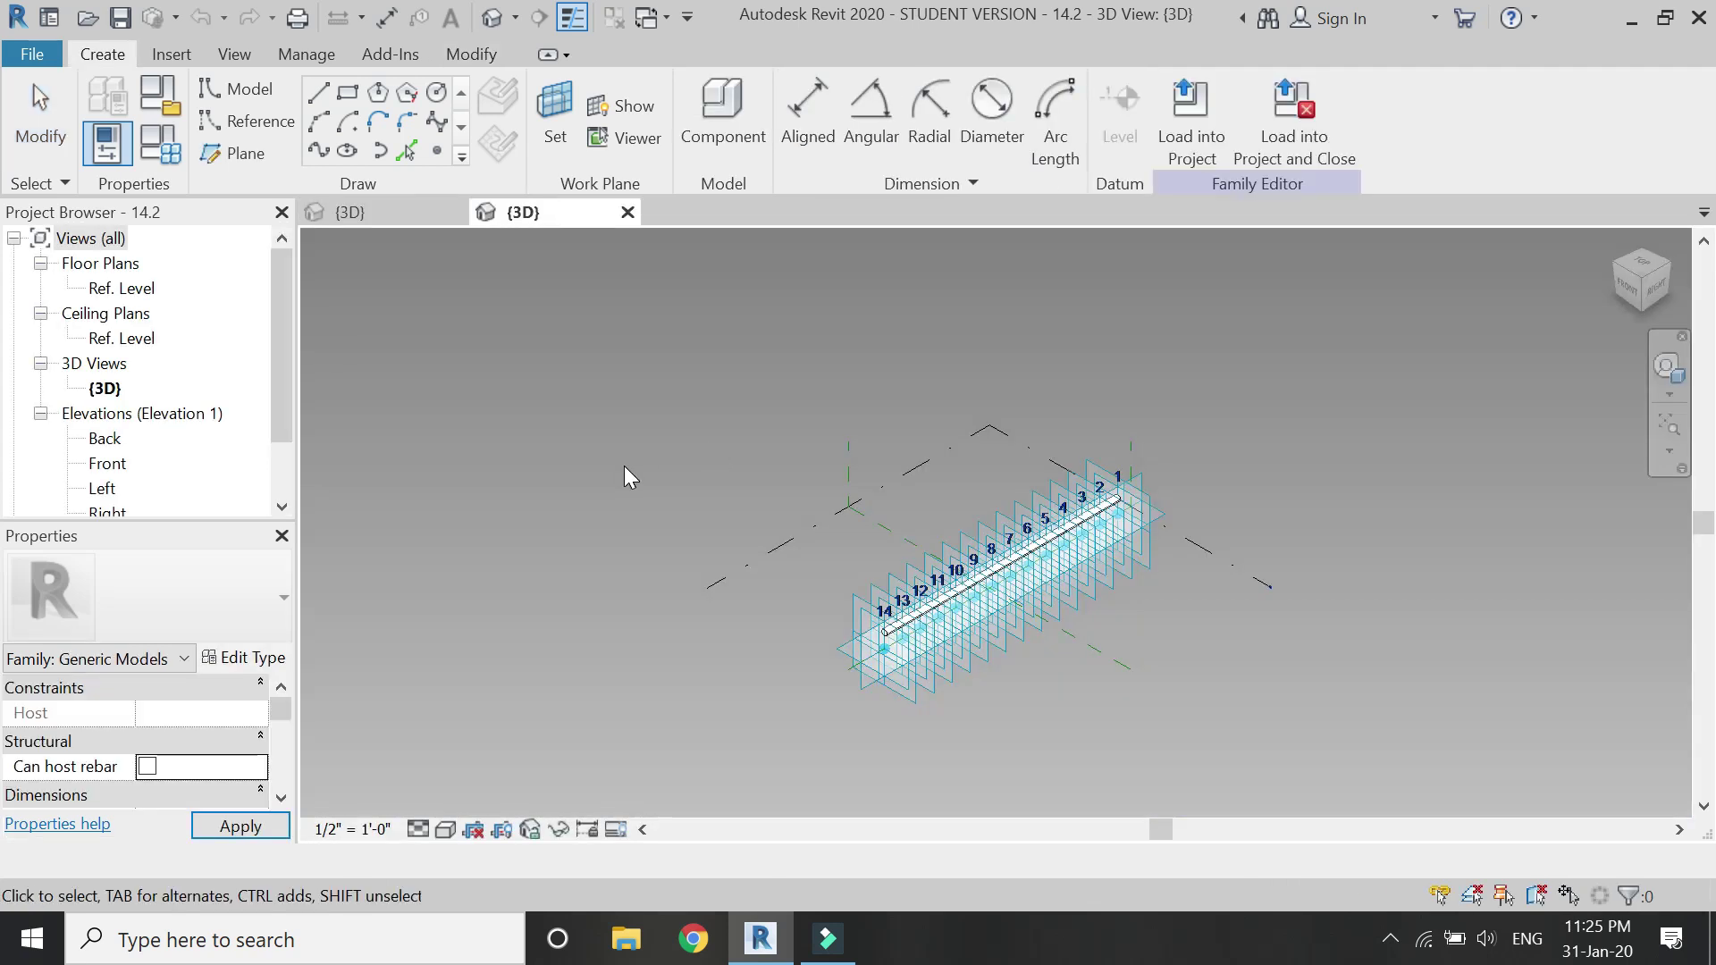
scroll(963, 662, "up", 3)
Save a copy of the 14.2 tube family as 12.2 in the same folder.
left_click(27, 57)
mouse_move(138, 427)
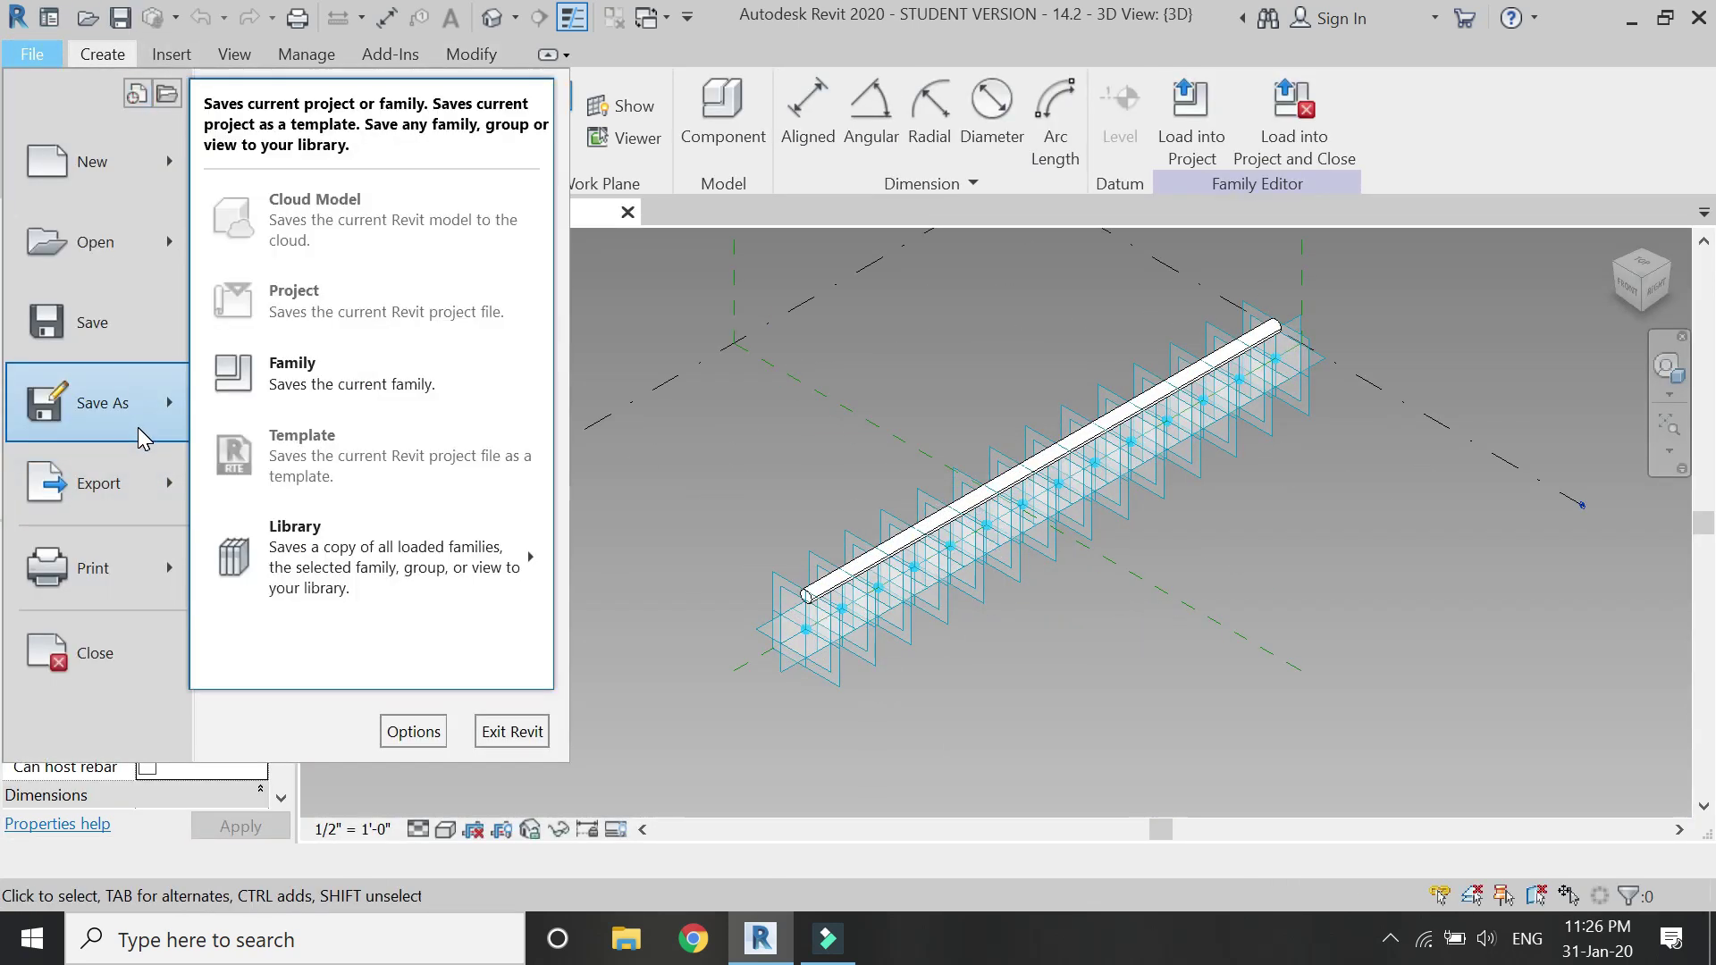
left_click(223, 384)
left_click(693, 613)
left_click_drag(694, 613, 593, 617)
type("12.2")
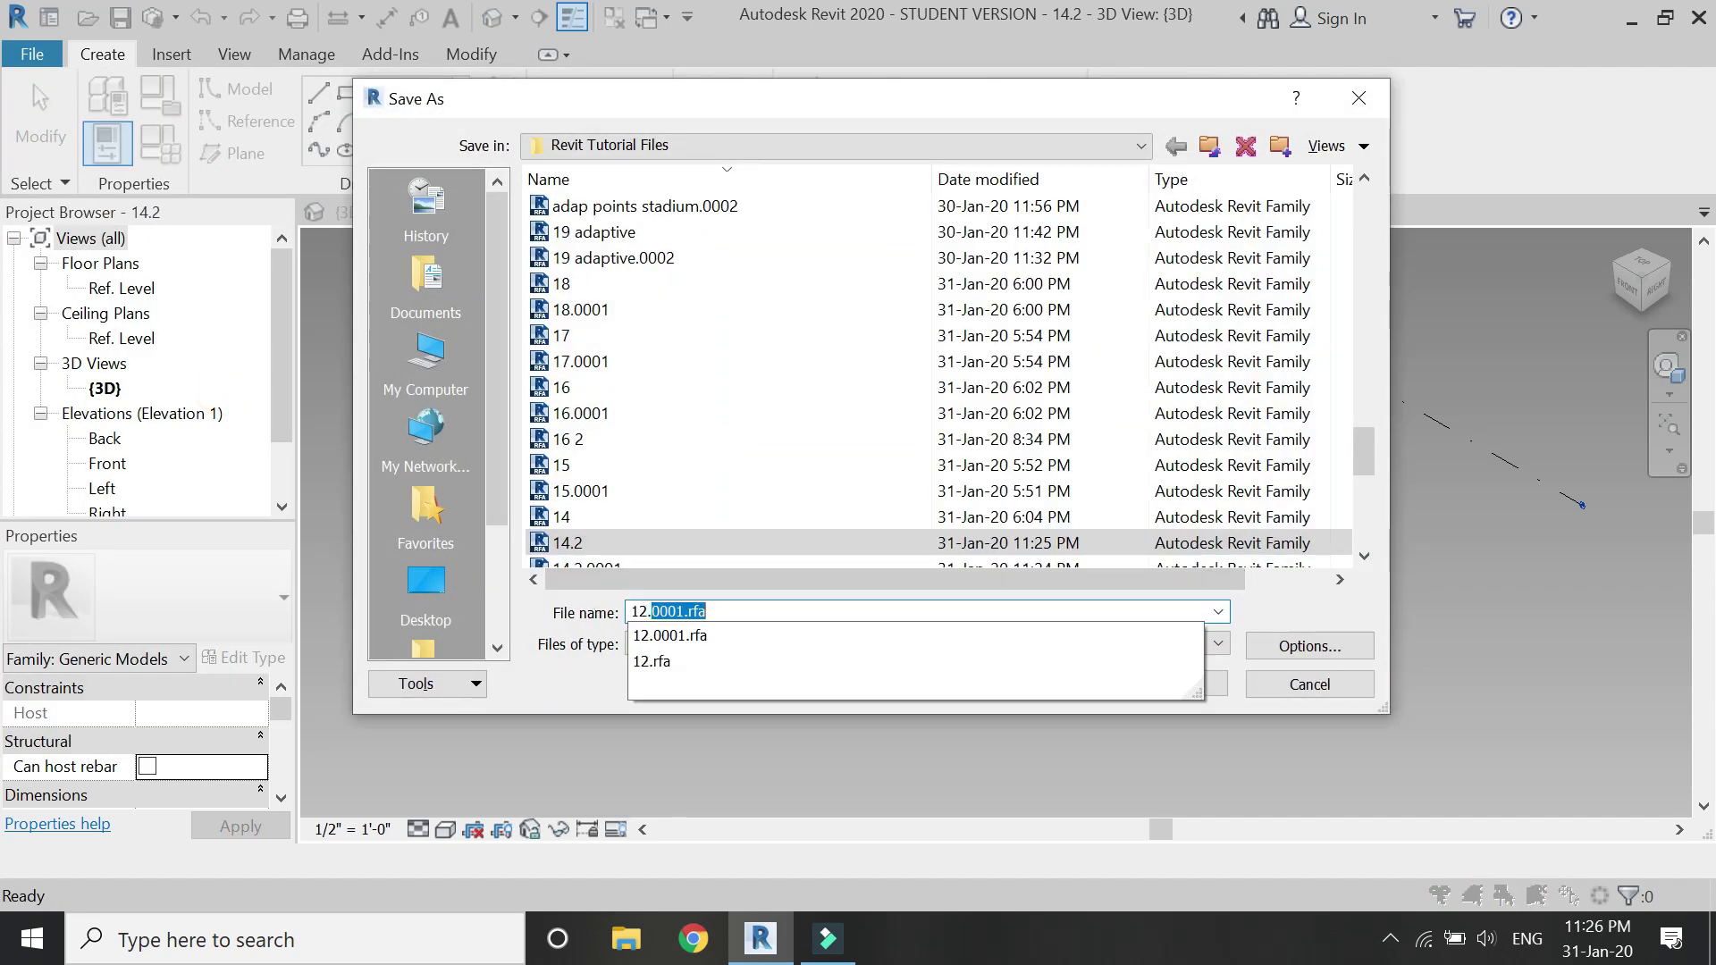
left_click(1186, 684)
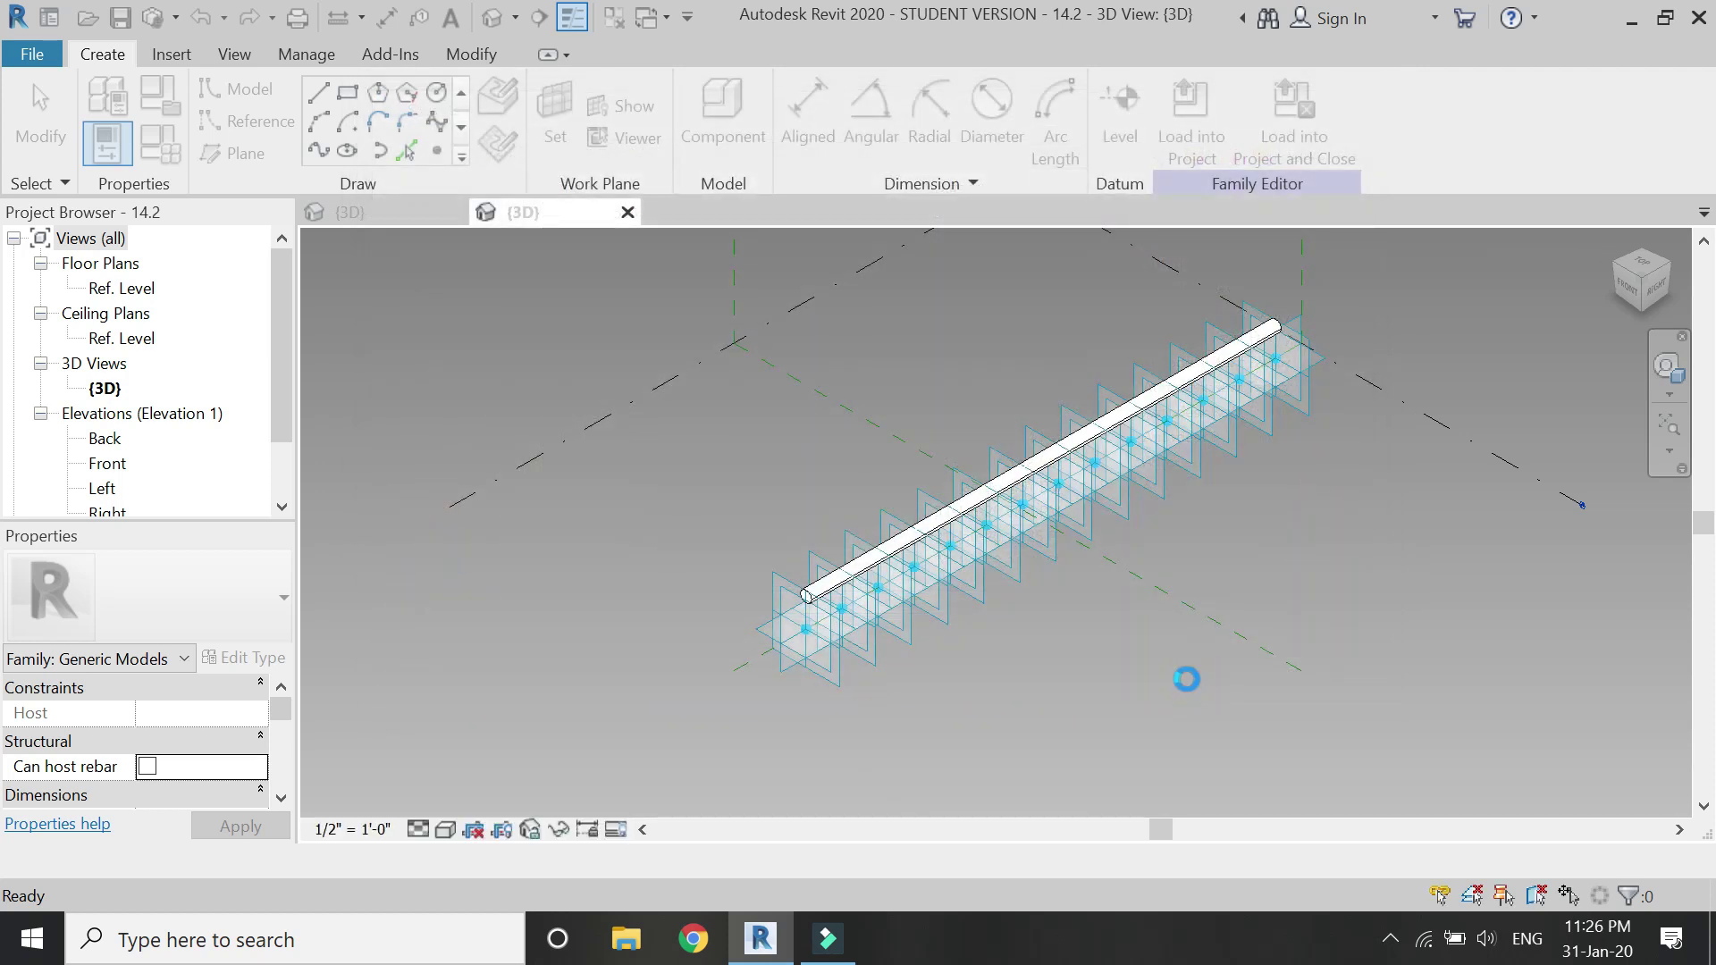
Delete placement points 14 and 13 from the end of the 12.2 tube and save the family.
scroll(835, 665, "up", 3)
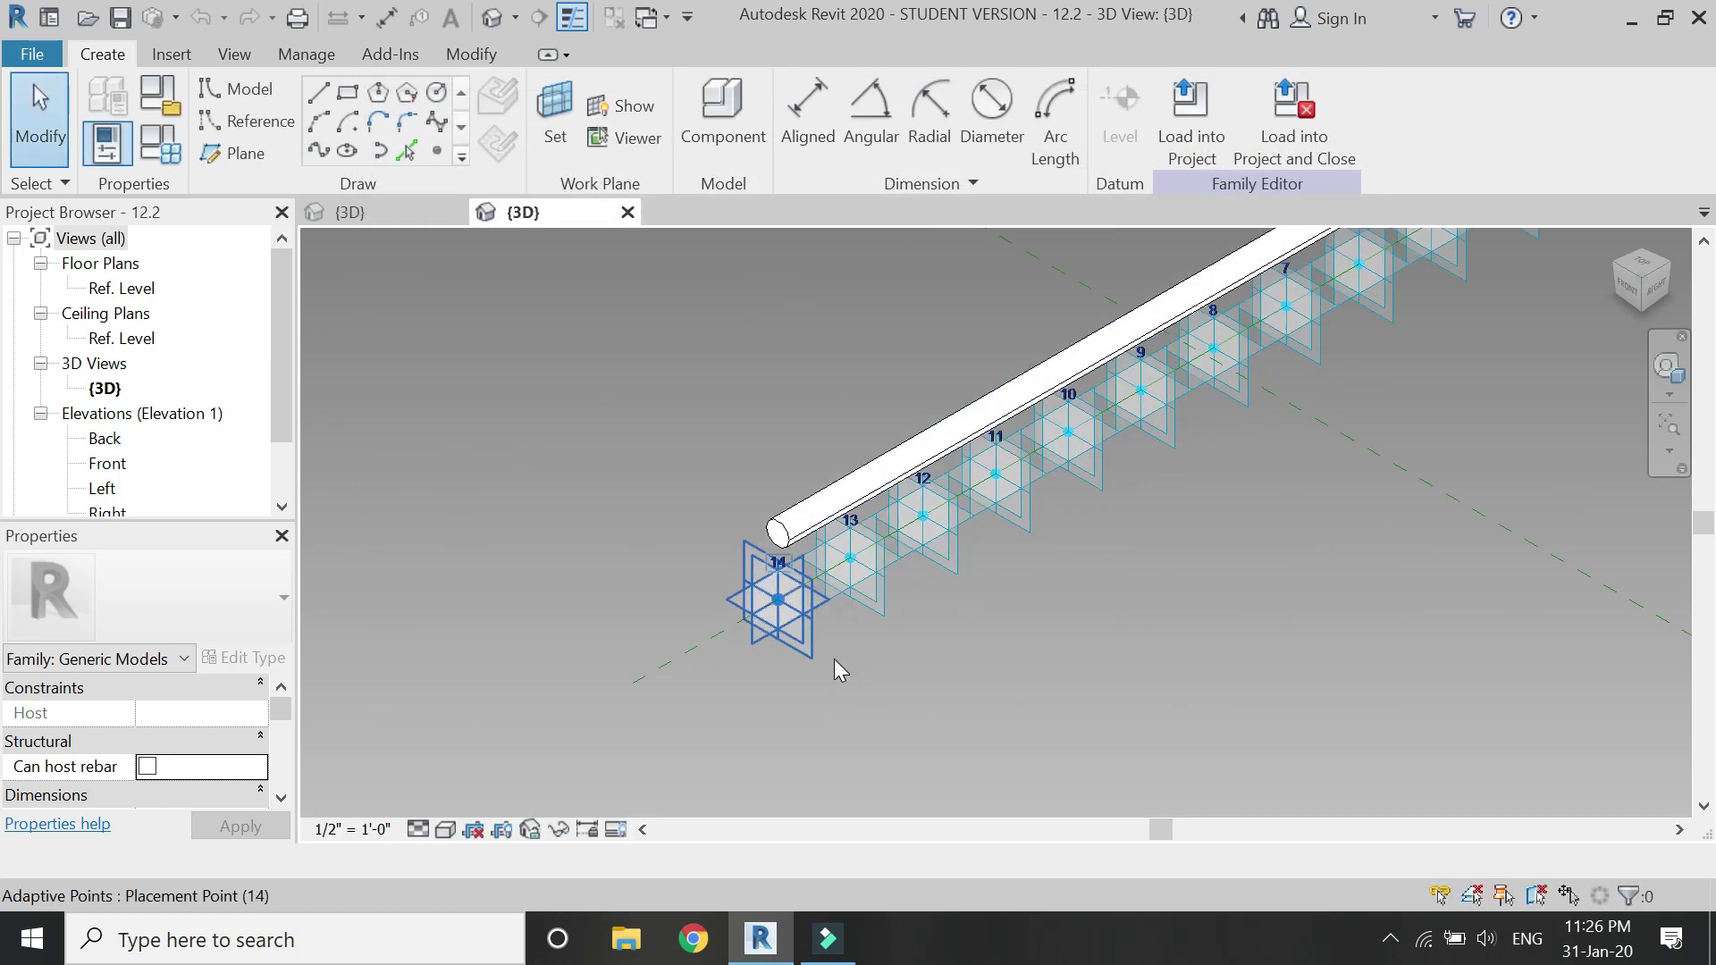
left_click(810, 643)
key("Delete")
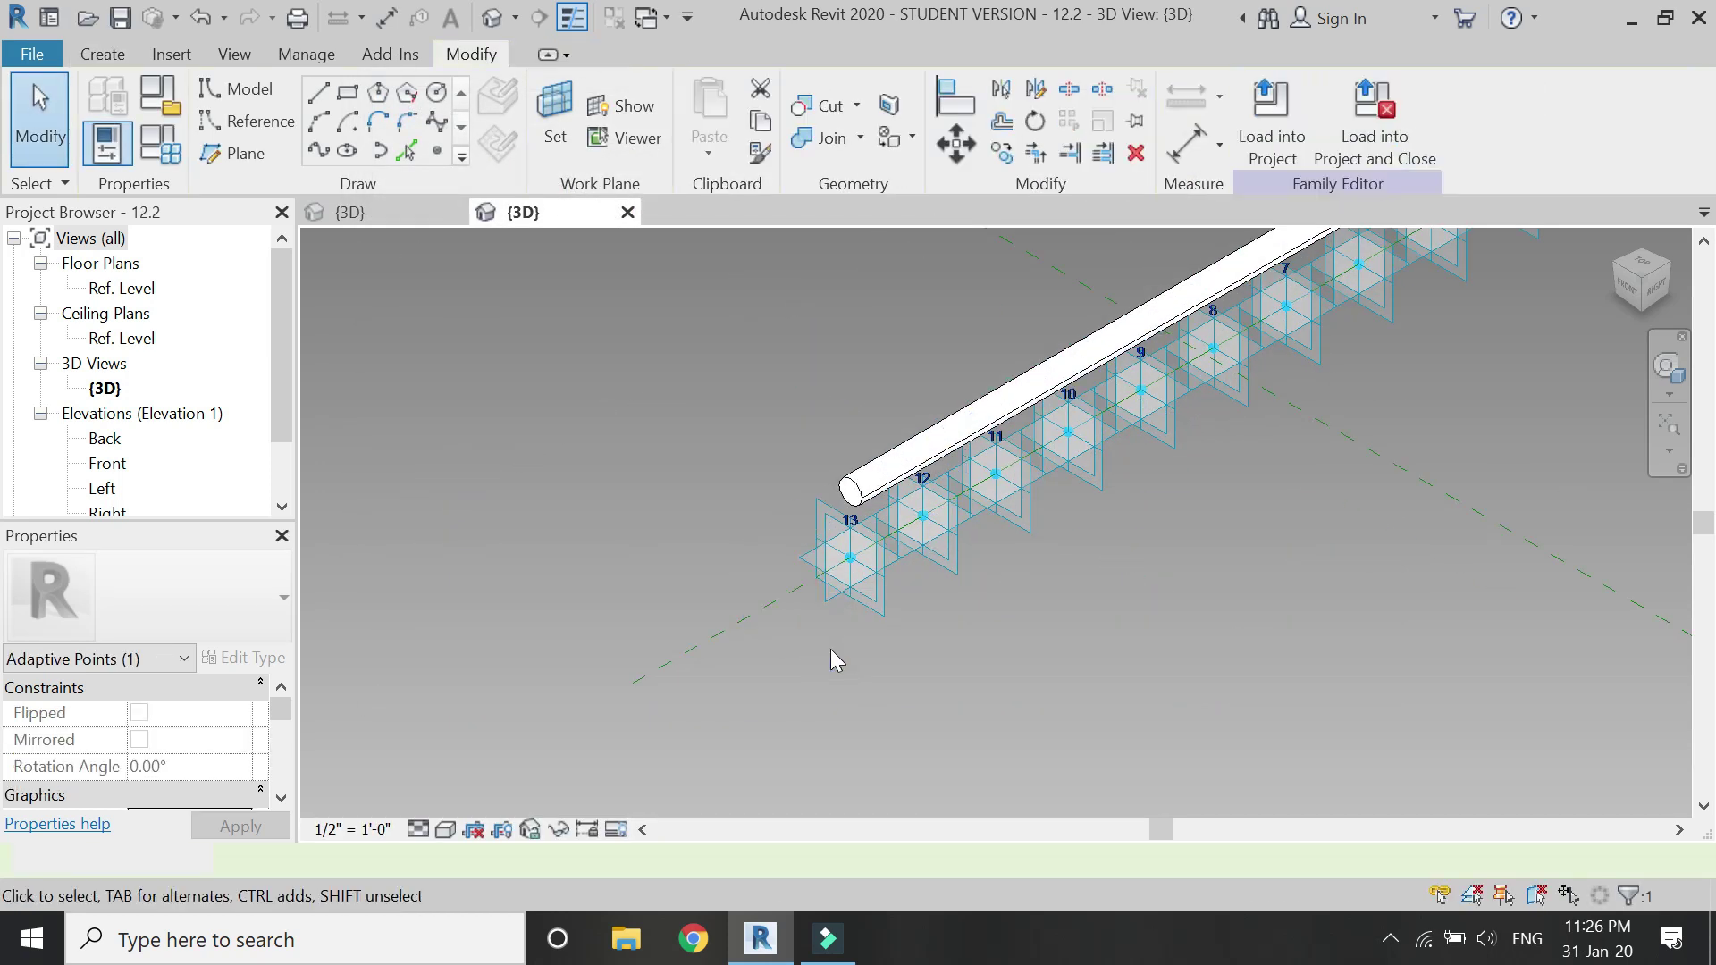
left_click(863, 582)
key("Delete")
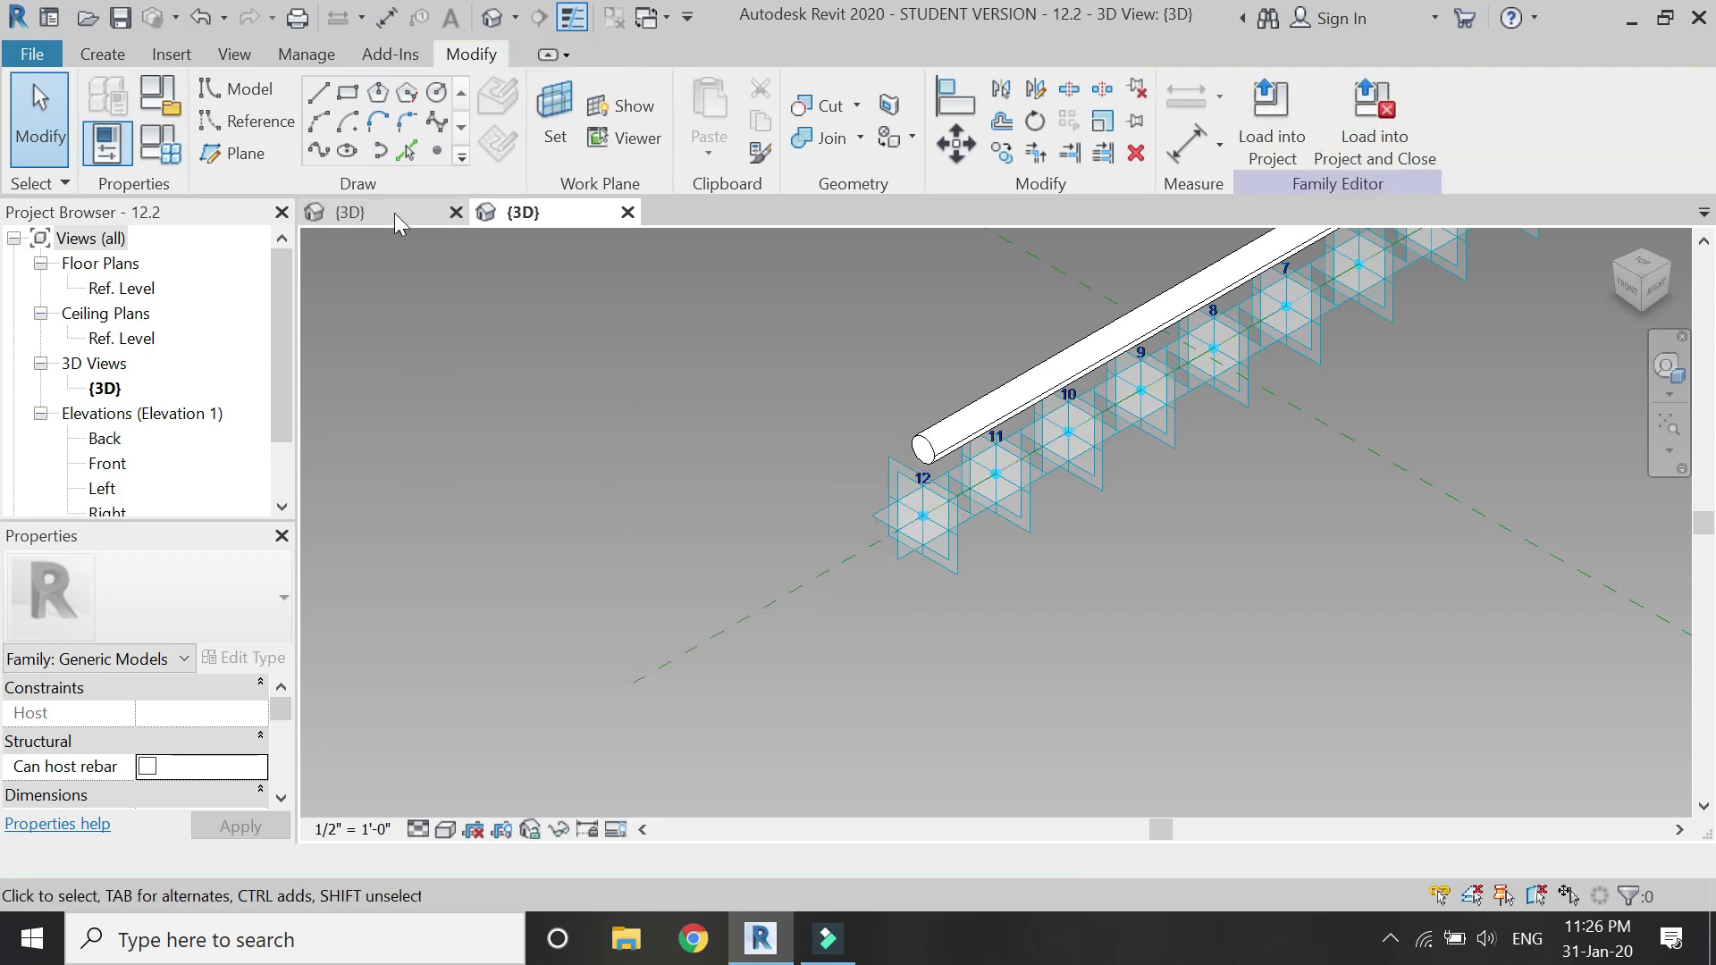
left_click(123, 19)
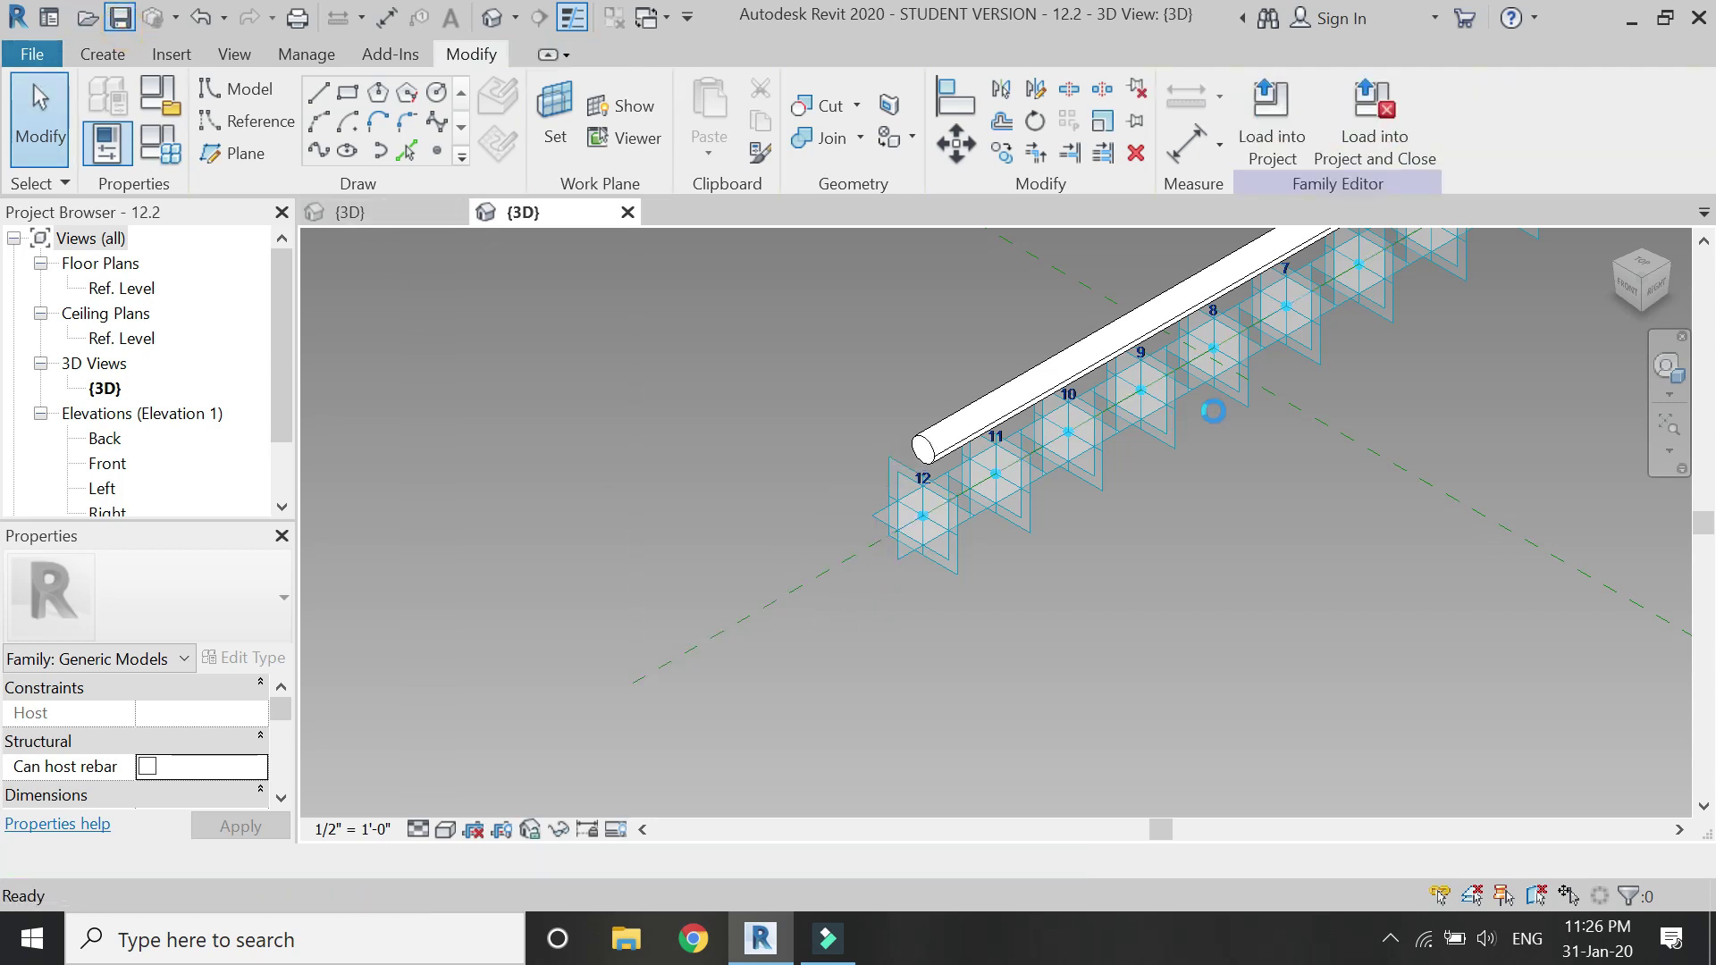
Load the shortened 12.2 tube family into the stadium project.
left_click(1271, 134)
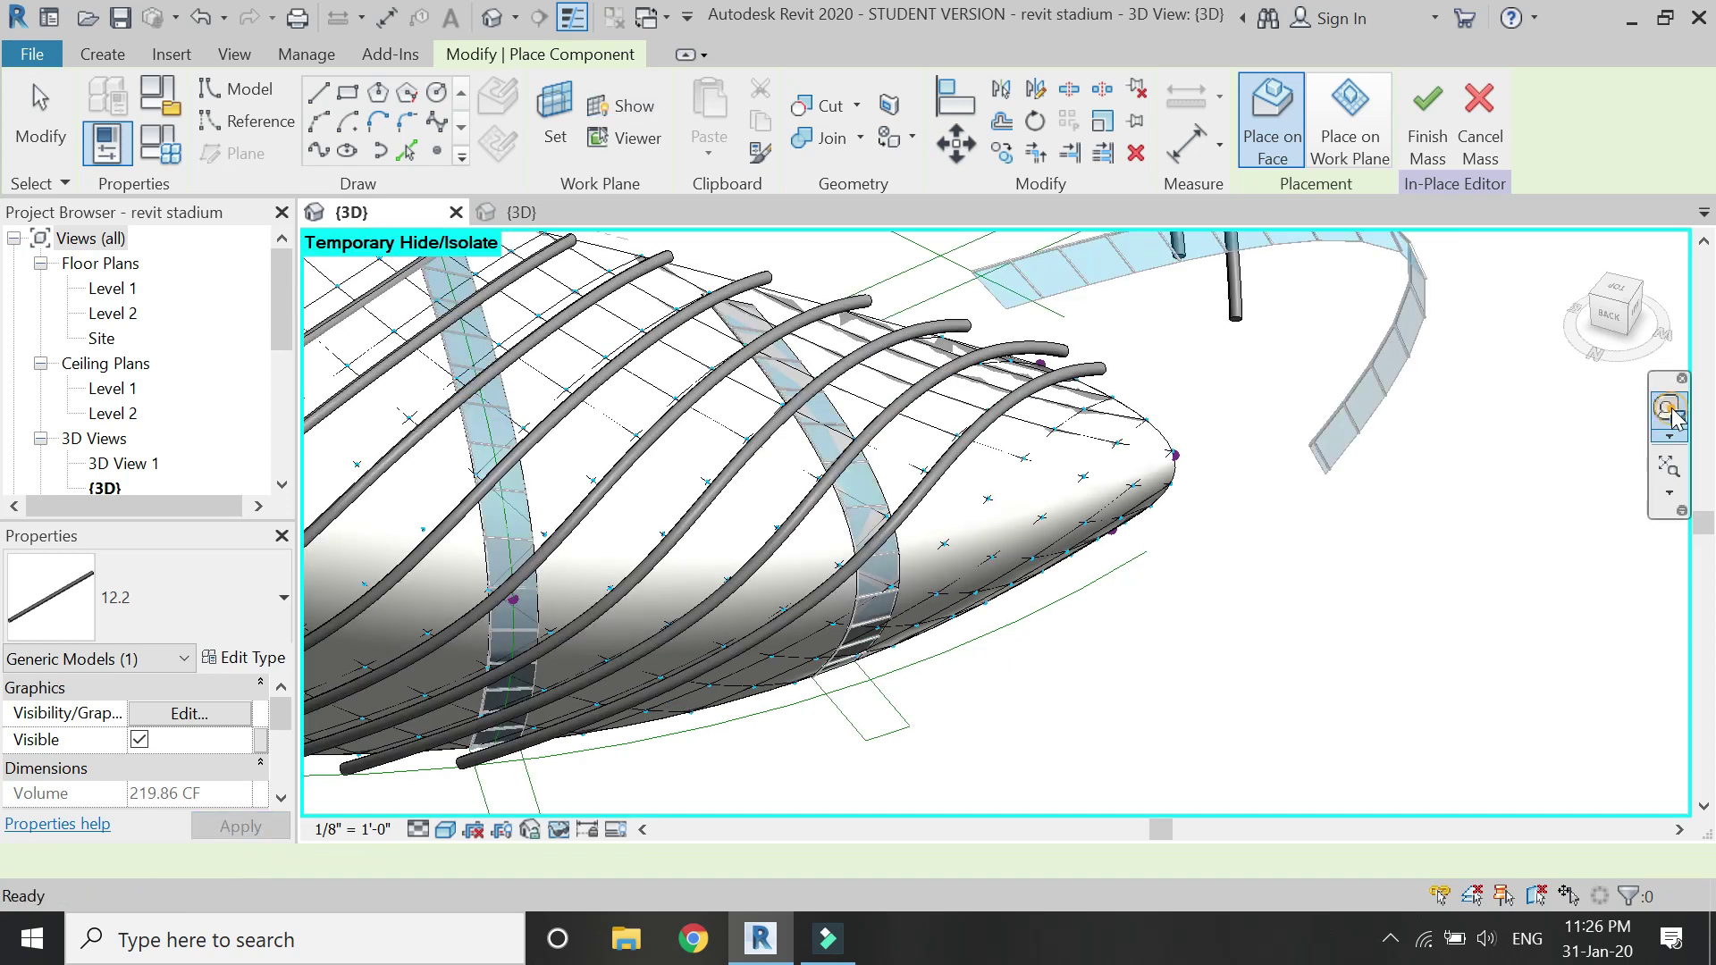
left_click(1668, 409)
left_click_drag(1491, 440, 1032, 514)
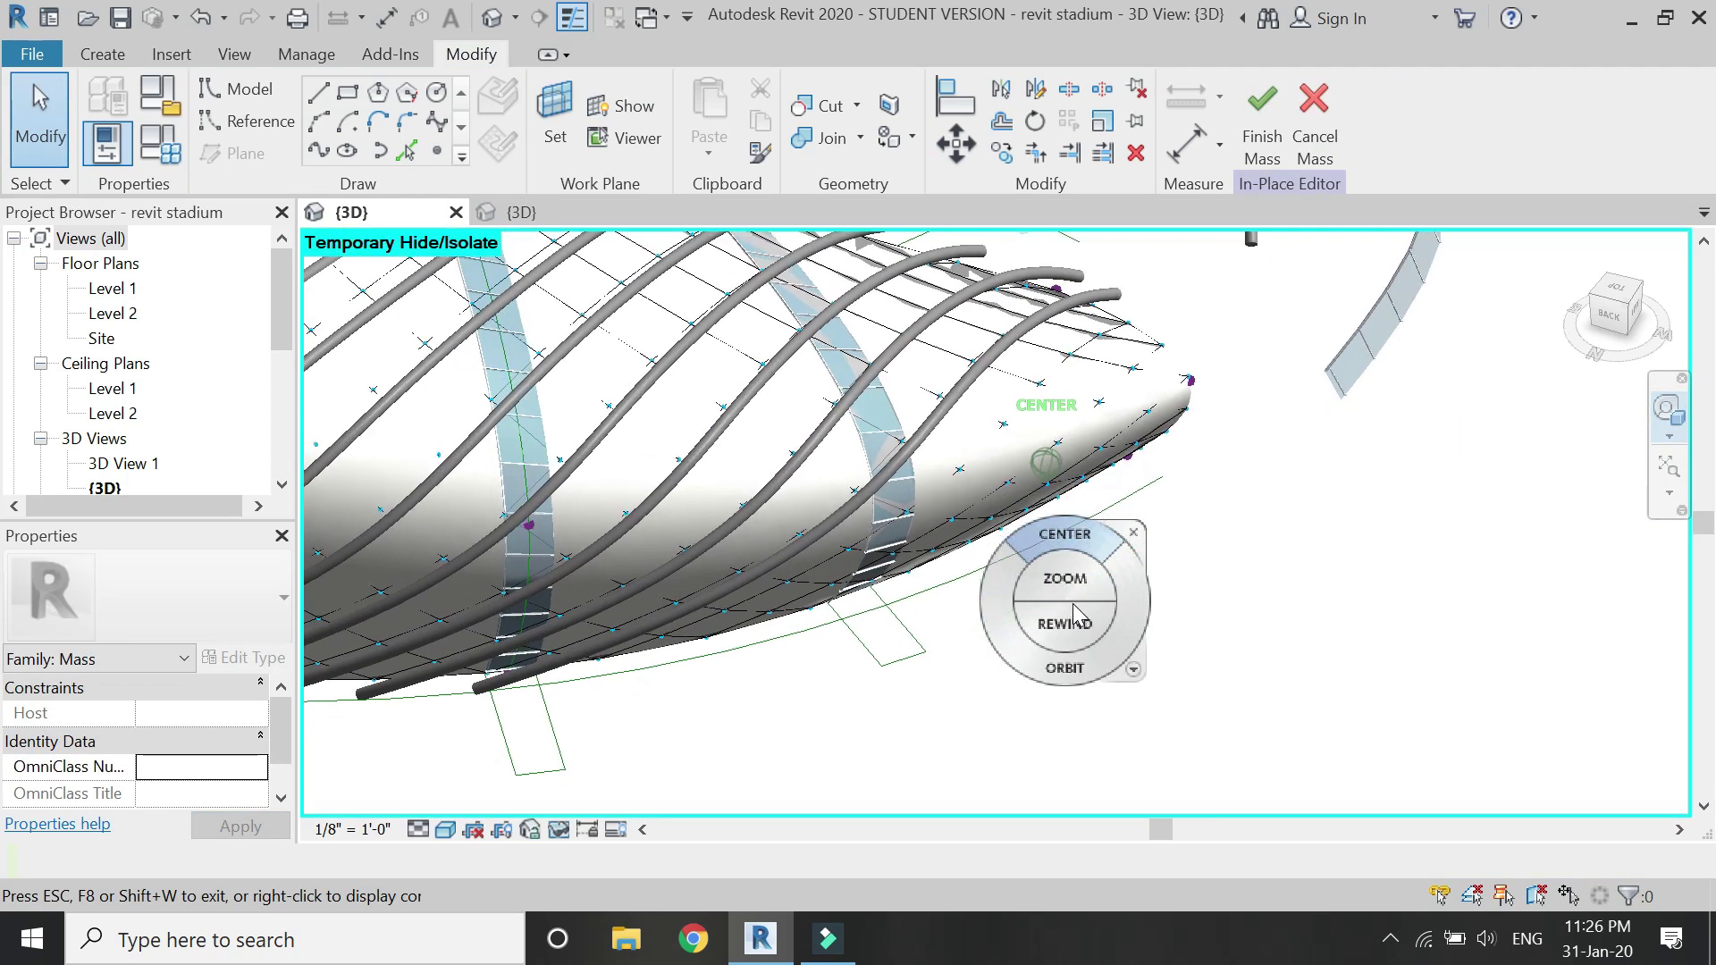
left_click_drag(1065, 666, 1001, 653)
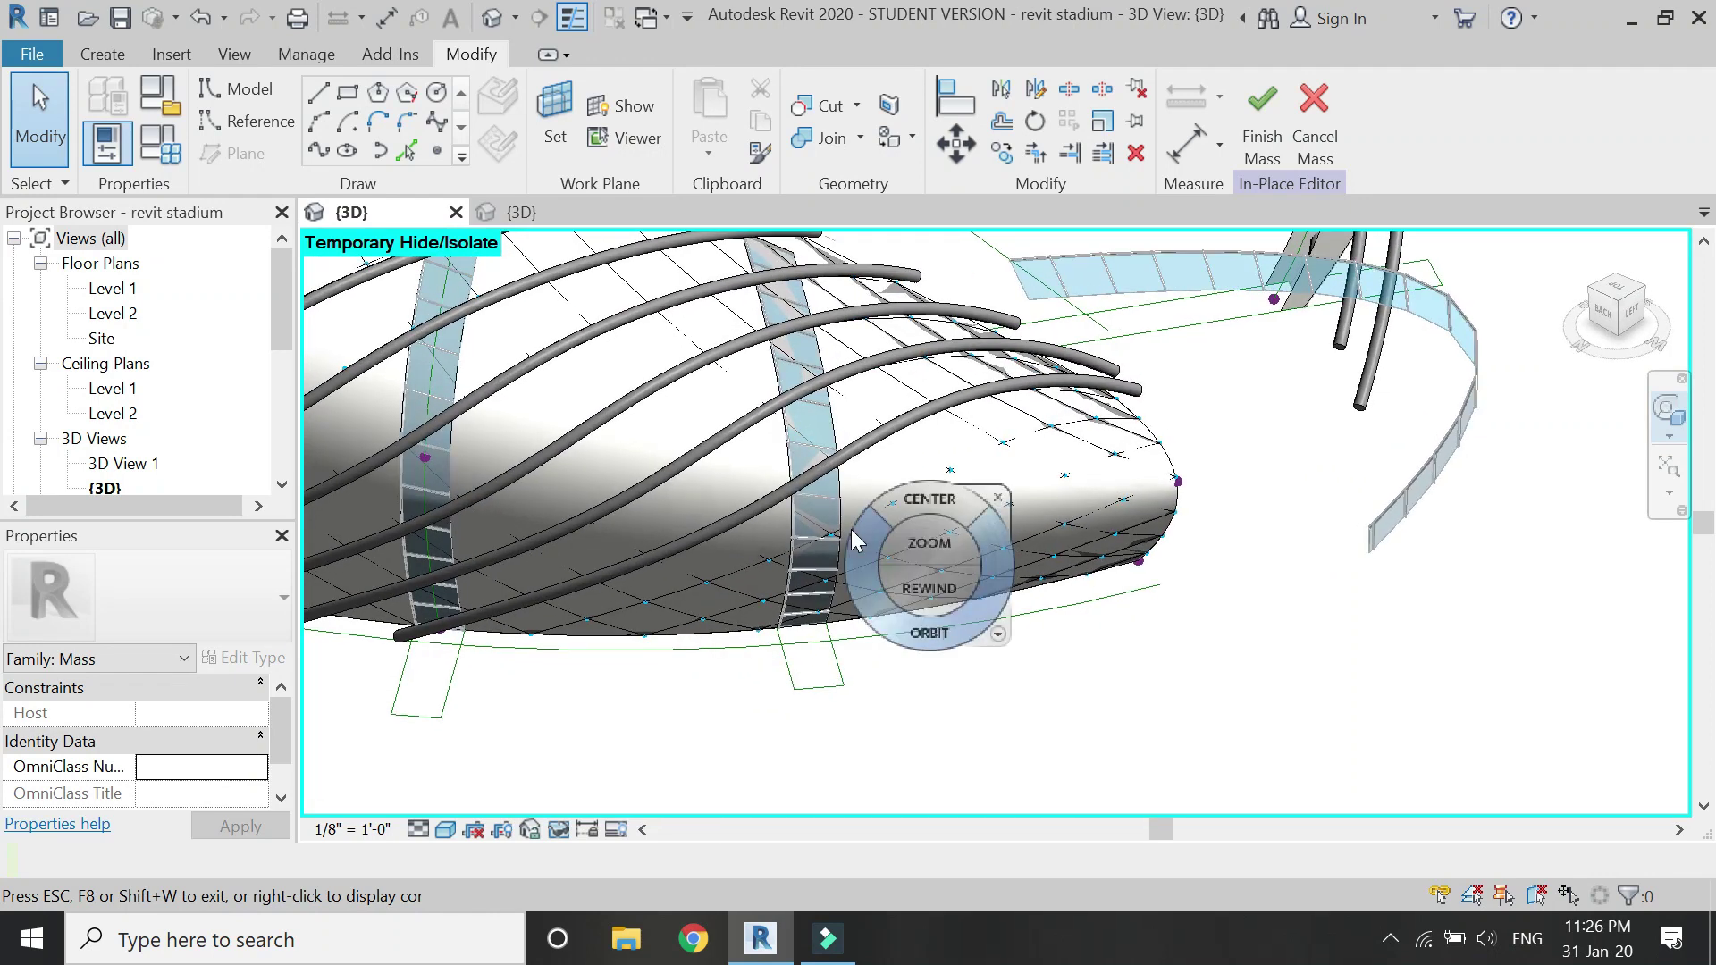
key("Escape")
Place a 12.2 tube point by point through the next uncovered diagonal node row, from the shell's lower edge up toward its pointed end.
left_click(32, 56)
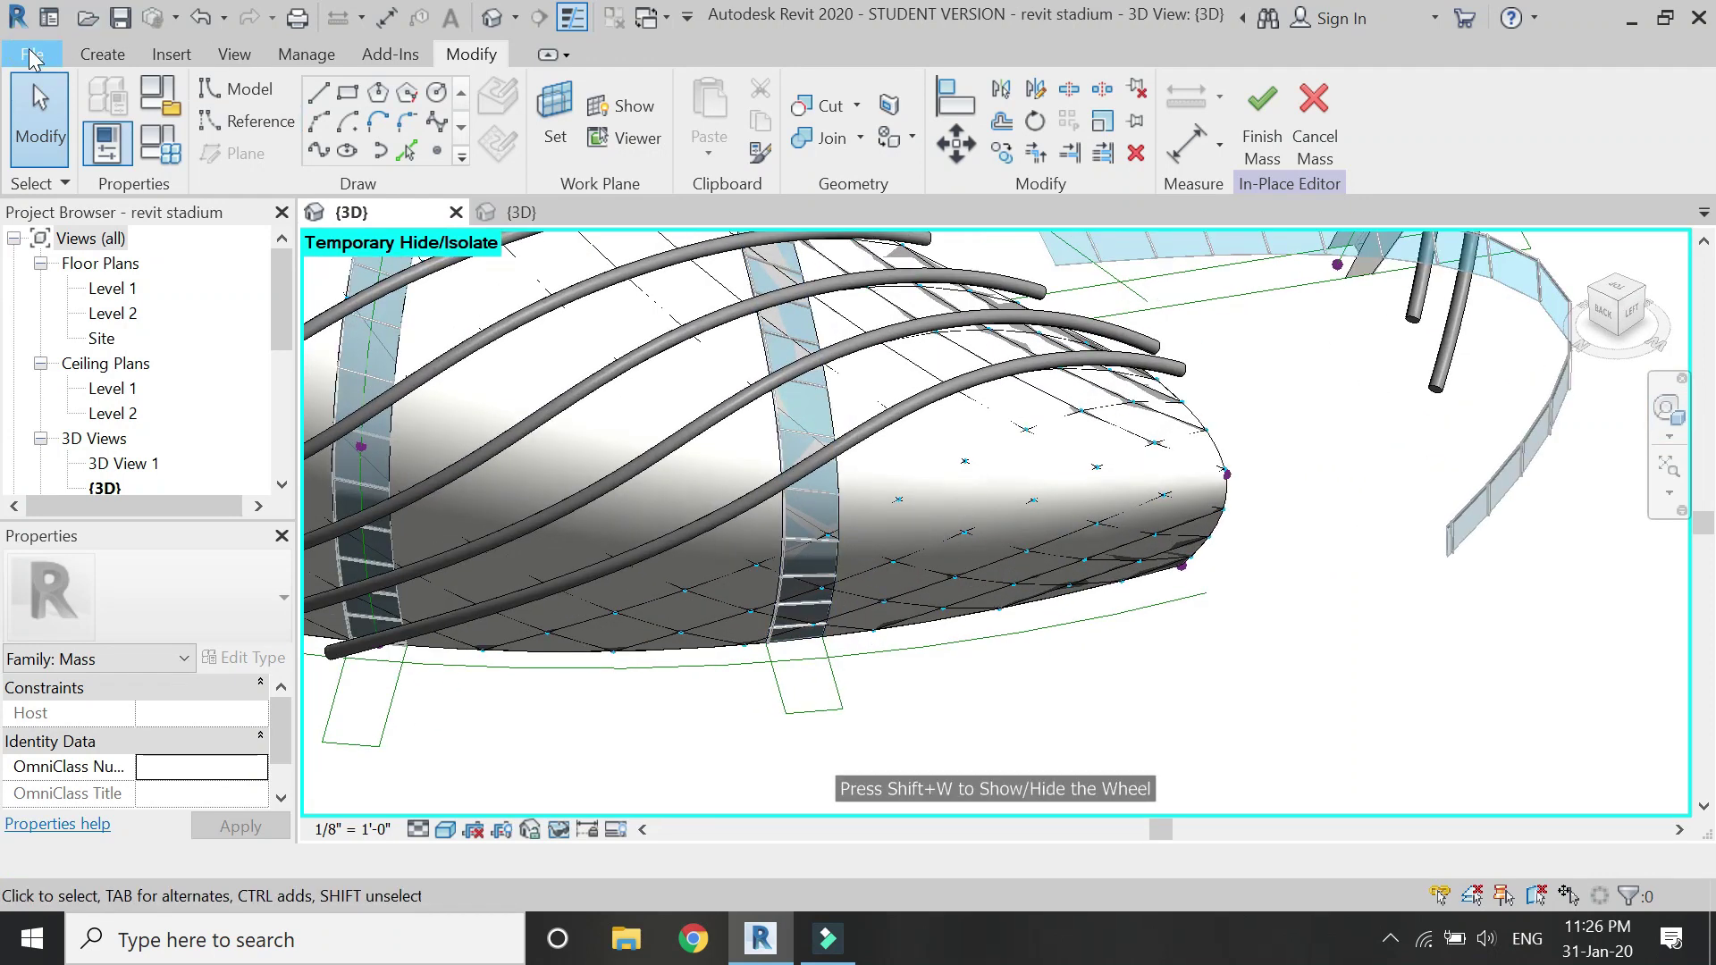
left_click(729, 13)
left_click(761, 27)
left_click(102, 53)
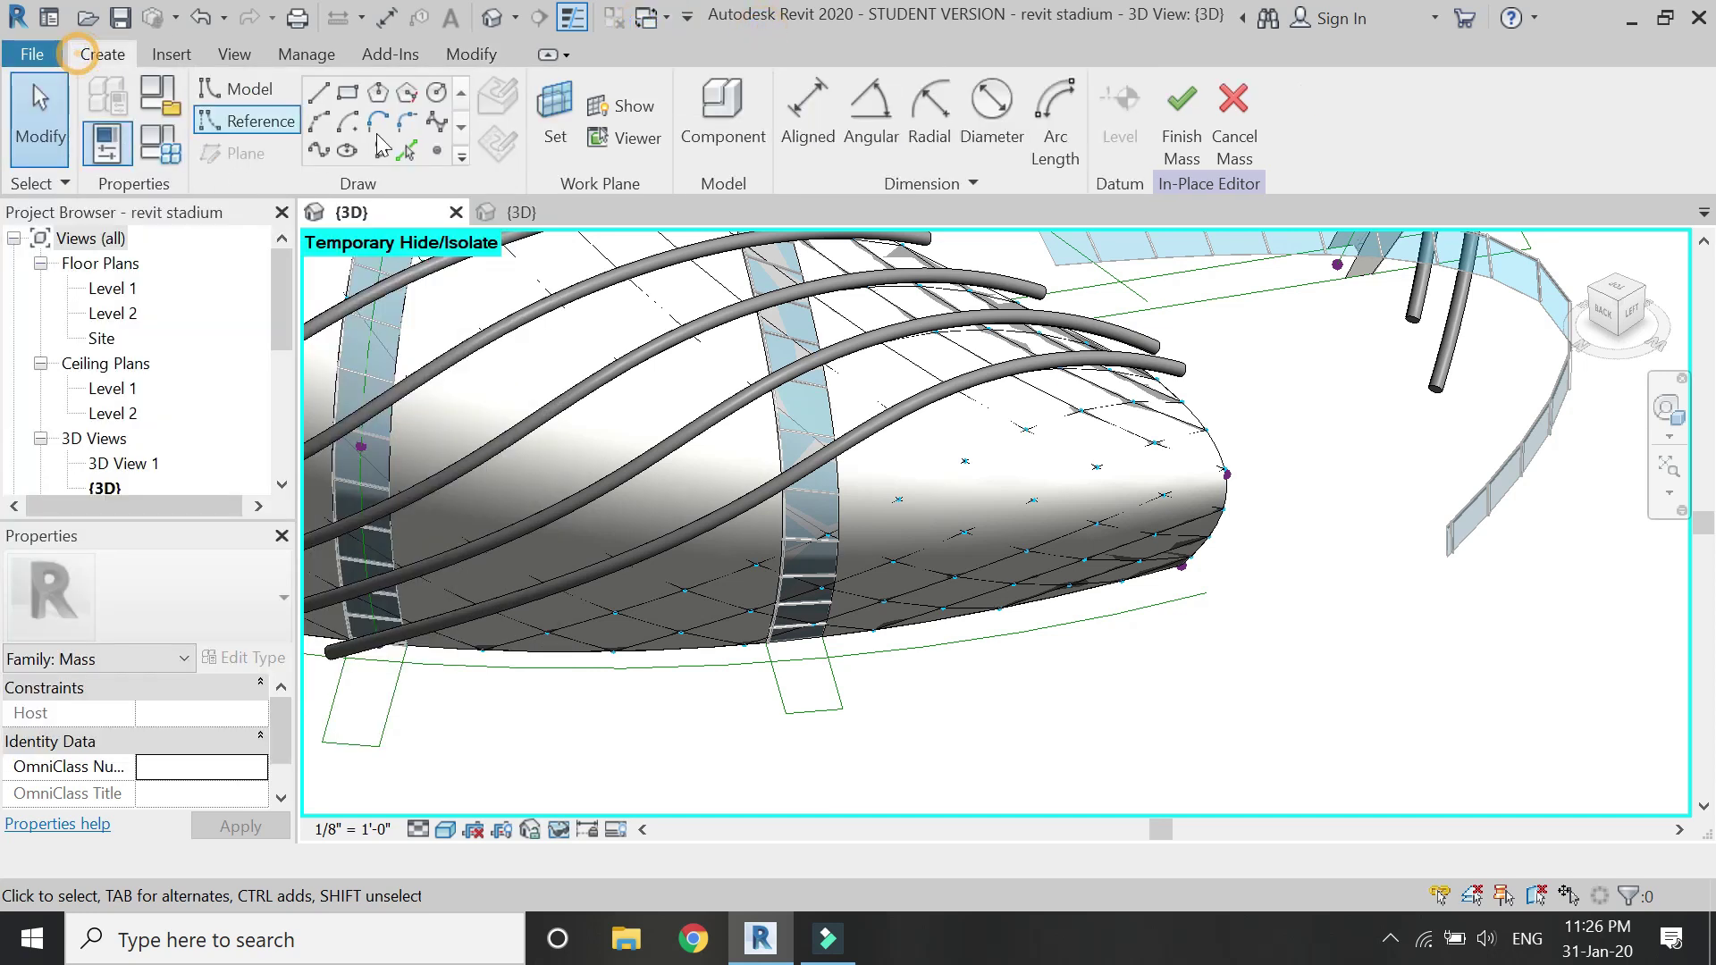
left_click(722, 117)
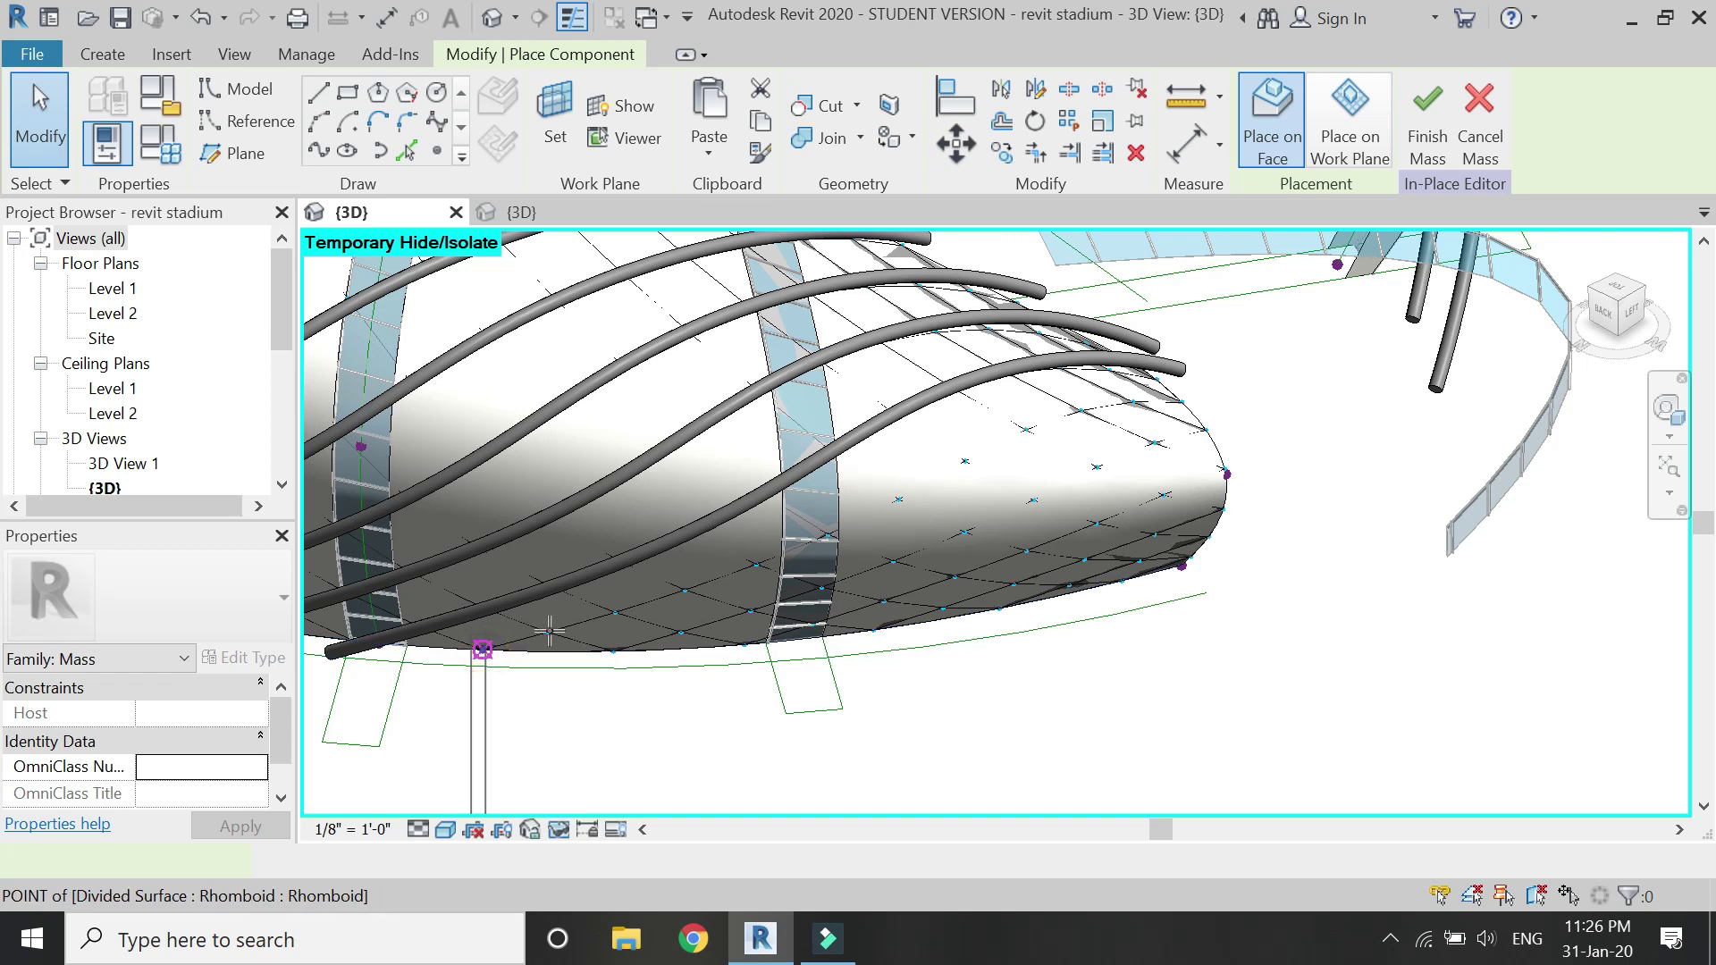
left_click(483, 650)
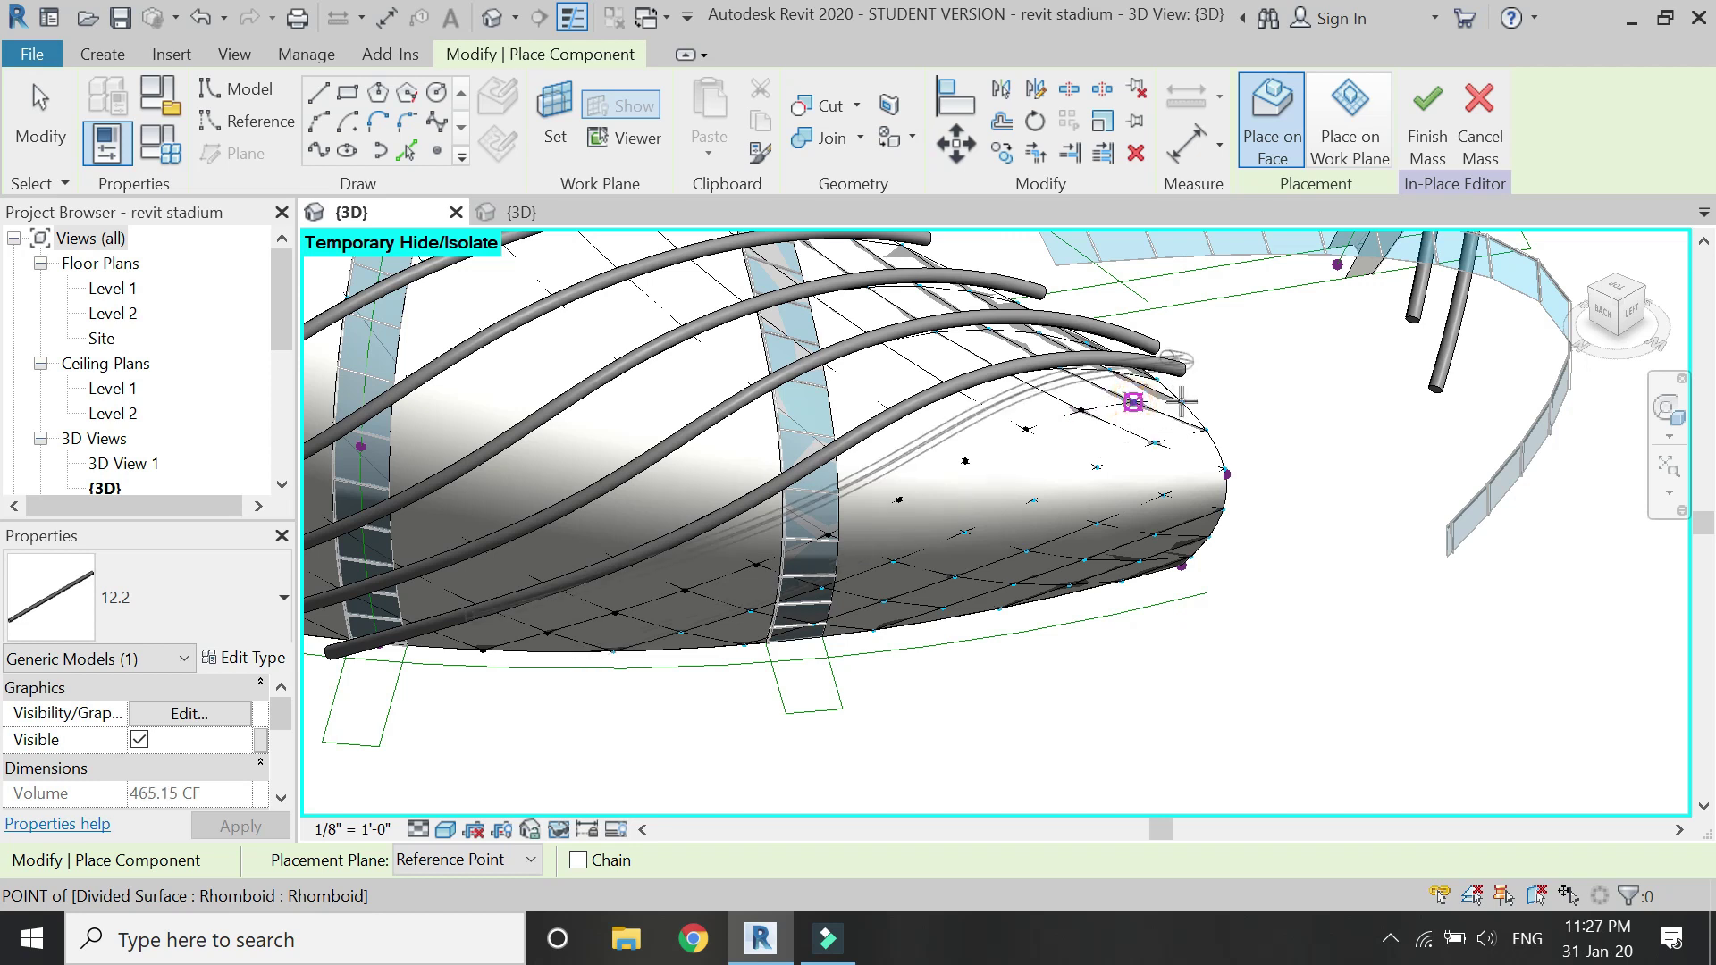
left_click(1240, 417)
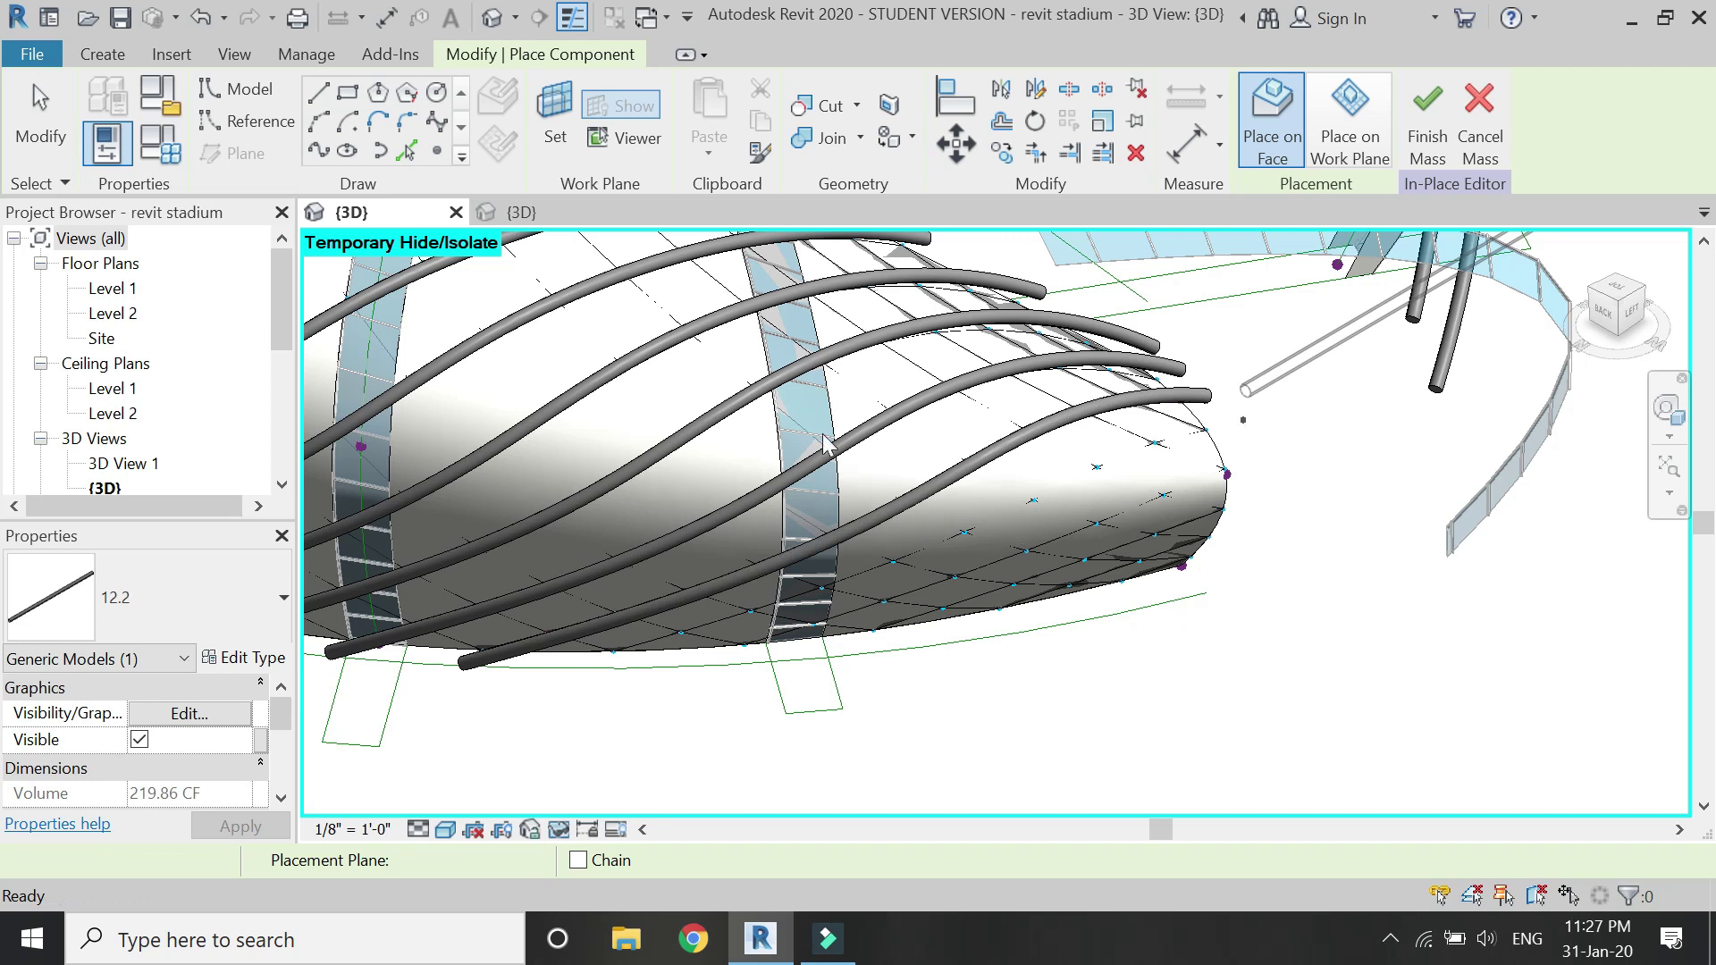
key("Escape")
Open the 12.2 tube family for editing.
double_click(397, 558)
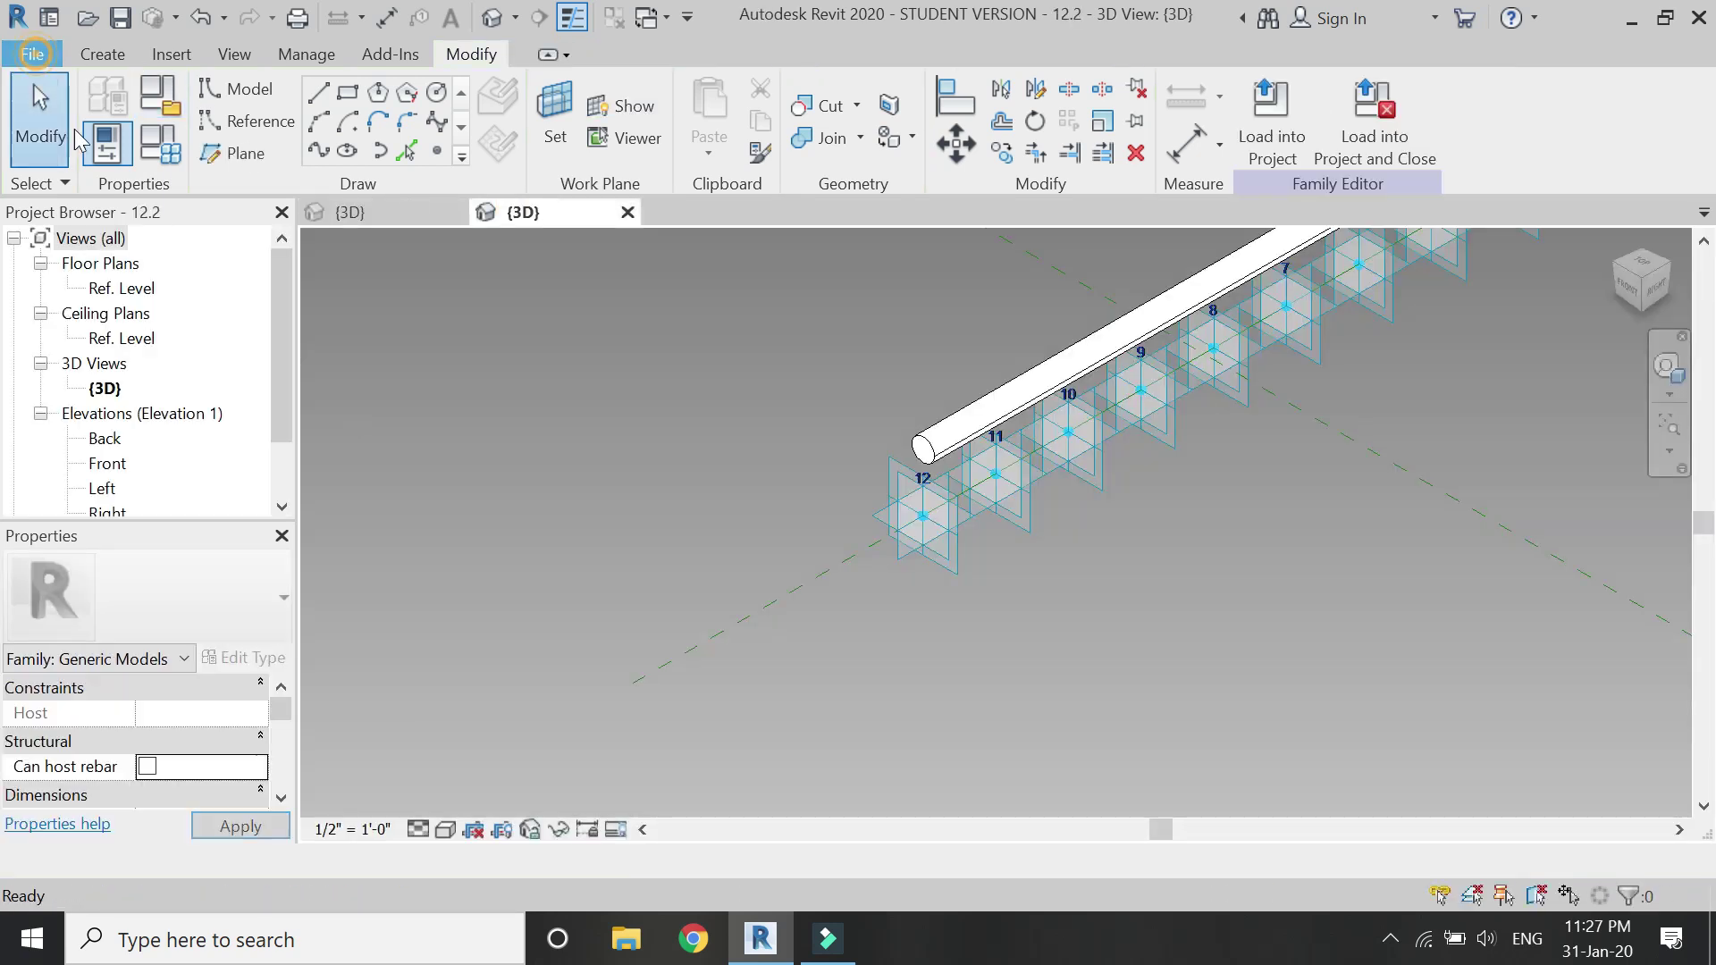
Save the 12.2 tube family as a new family file named 10.2.
mouse_move(141, 402)
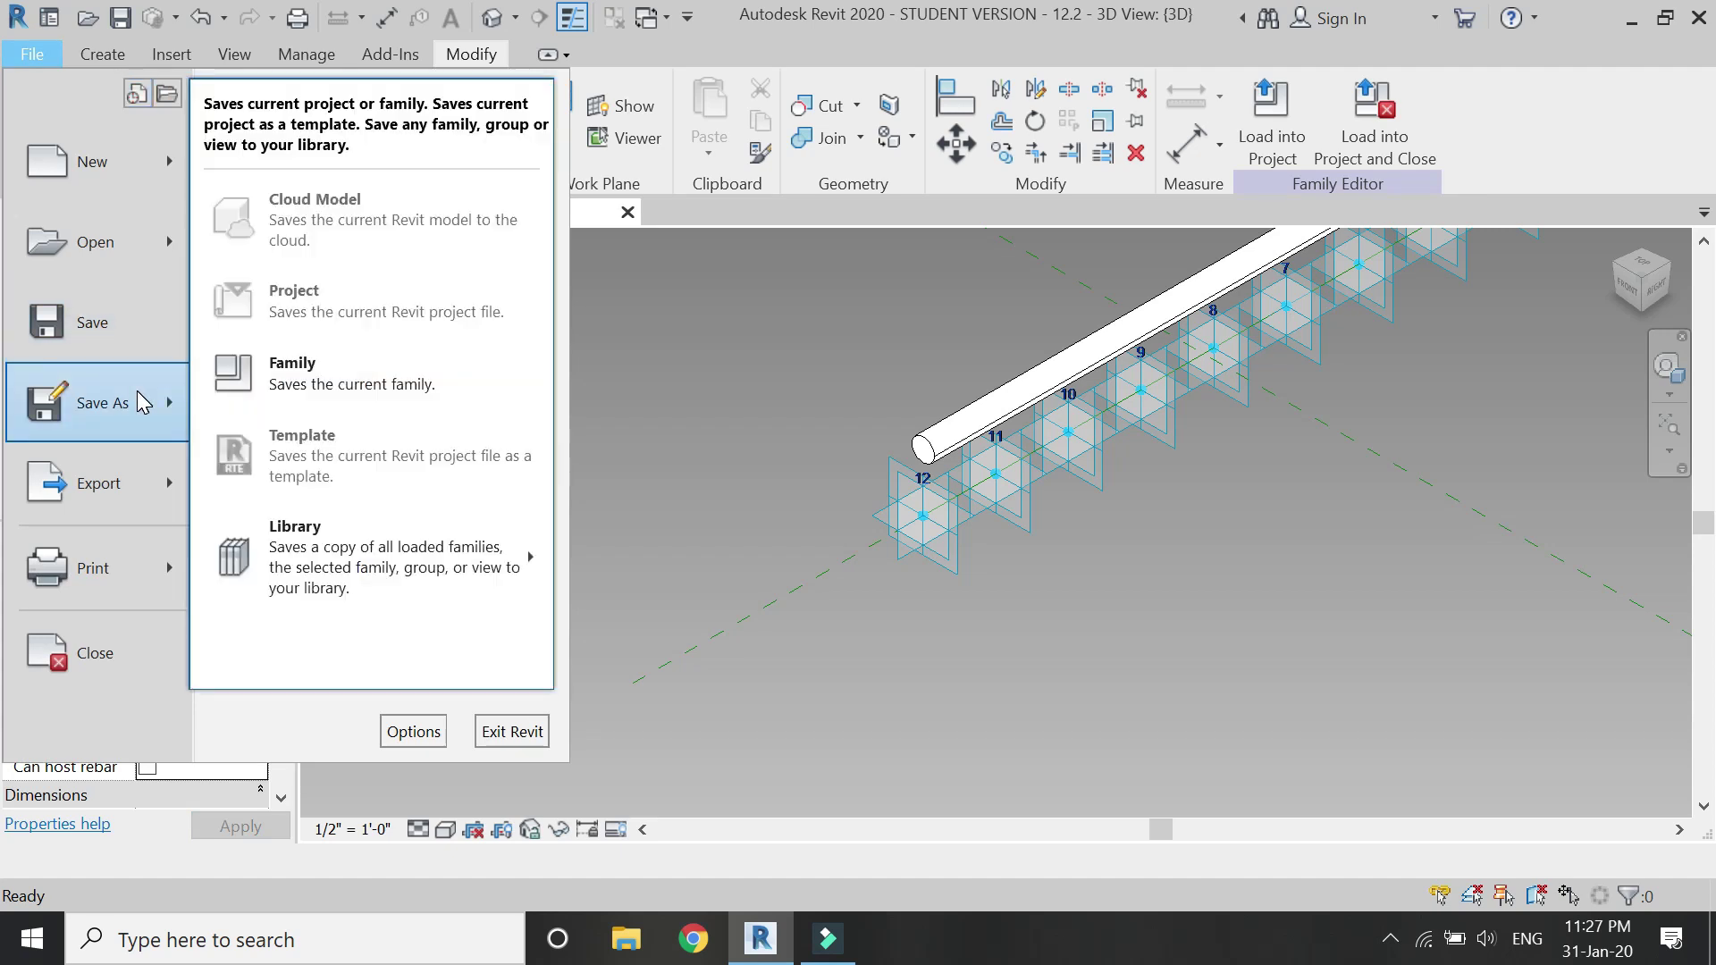
left_click(273, 385)
left_click(691, 611)
type("10.2")
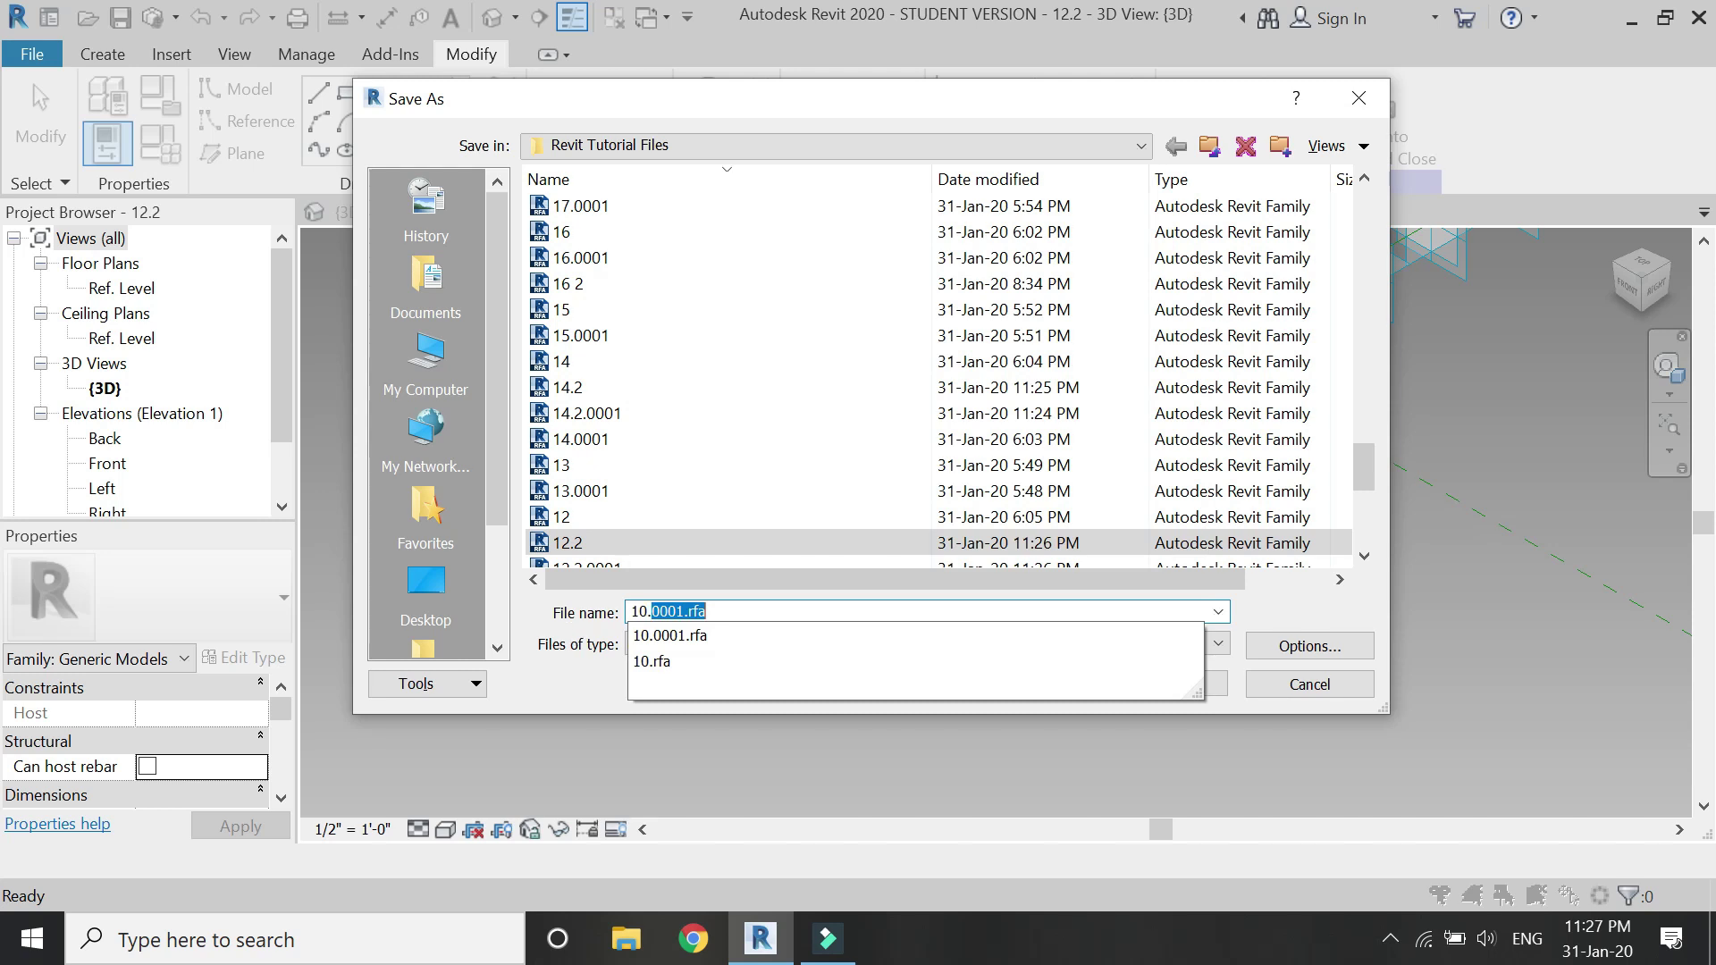
left_click(1123, 697)
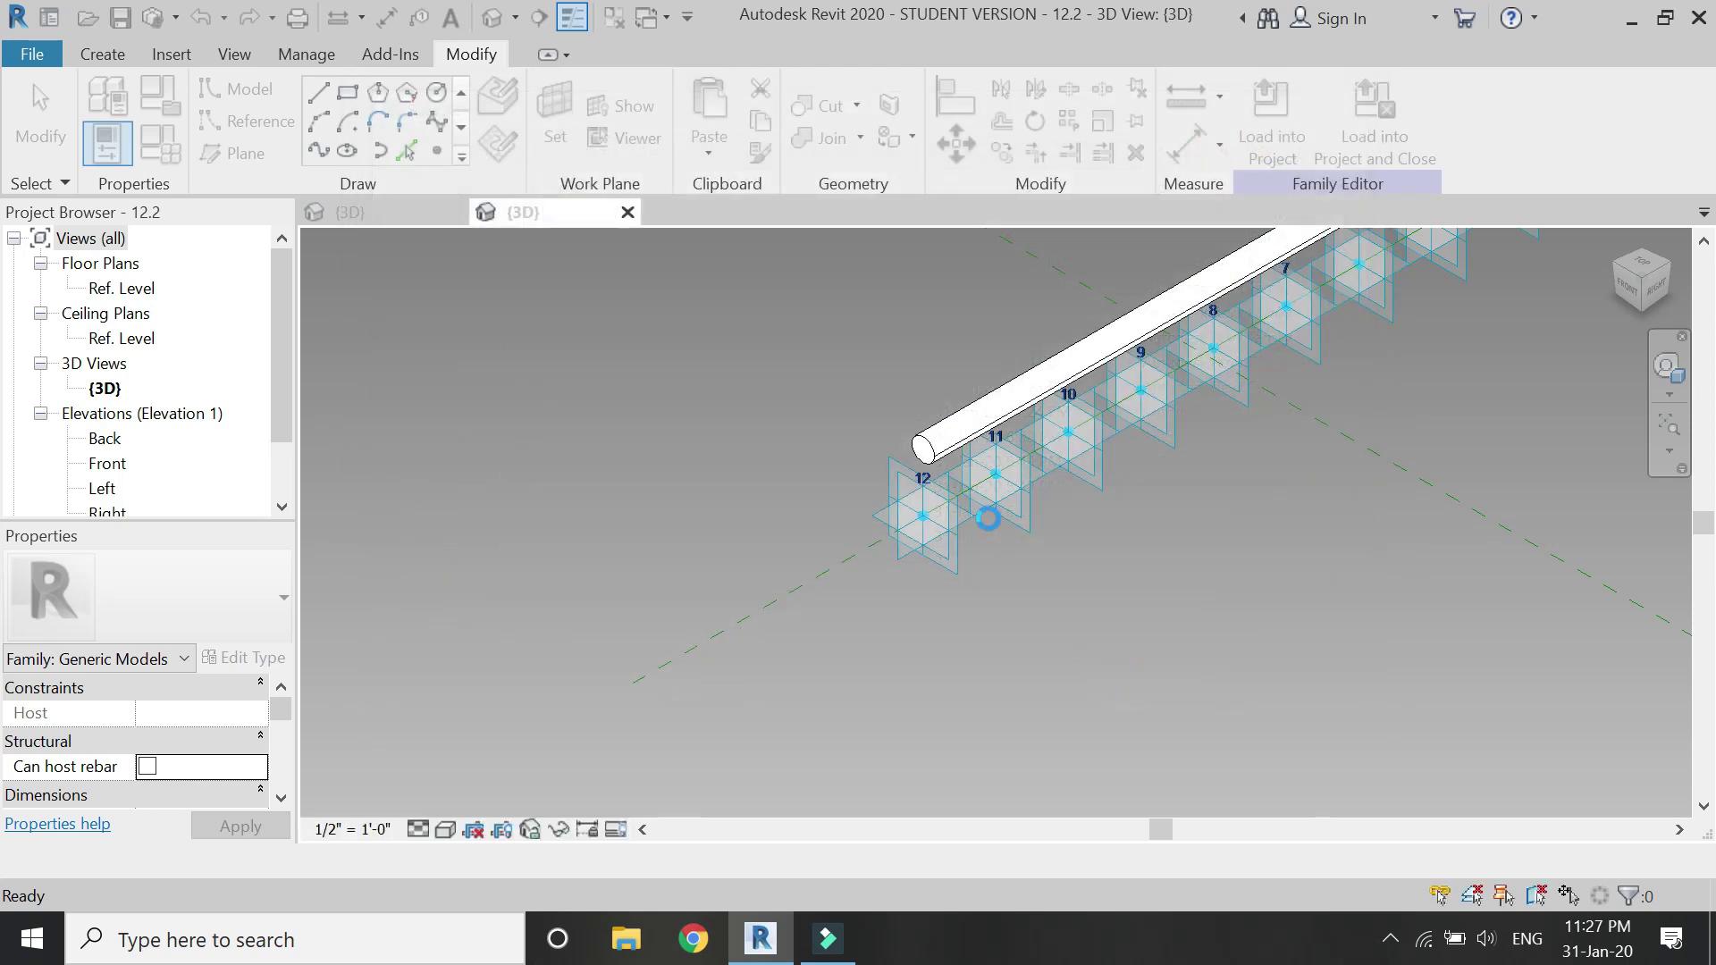
Delete placement points 12 and 11 from the end of the 10.2 tube and load the family into the stadium project.
left_click(939, 526)
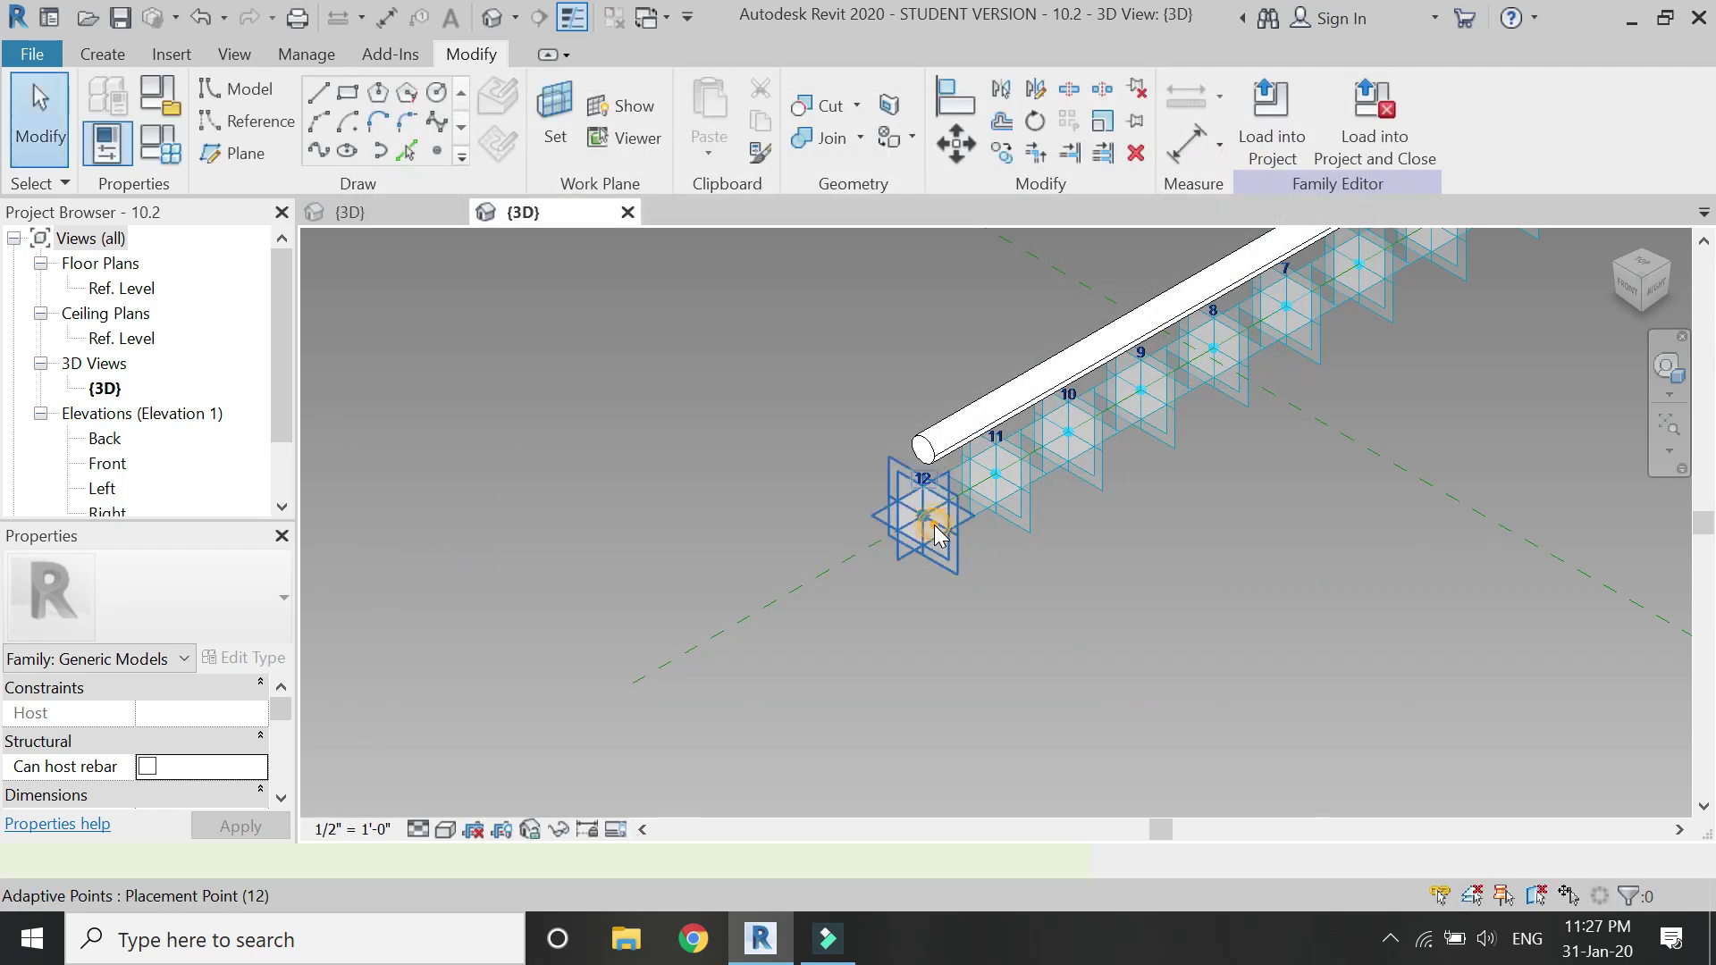
key("Delete")
key("Delete")
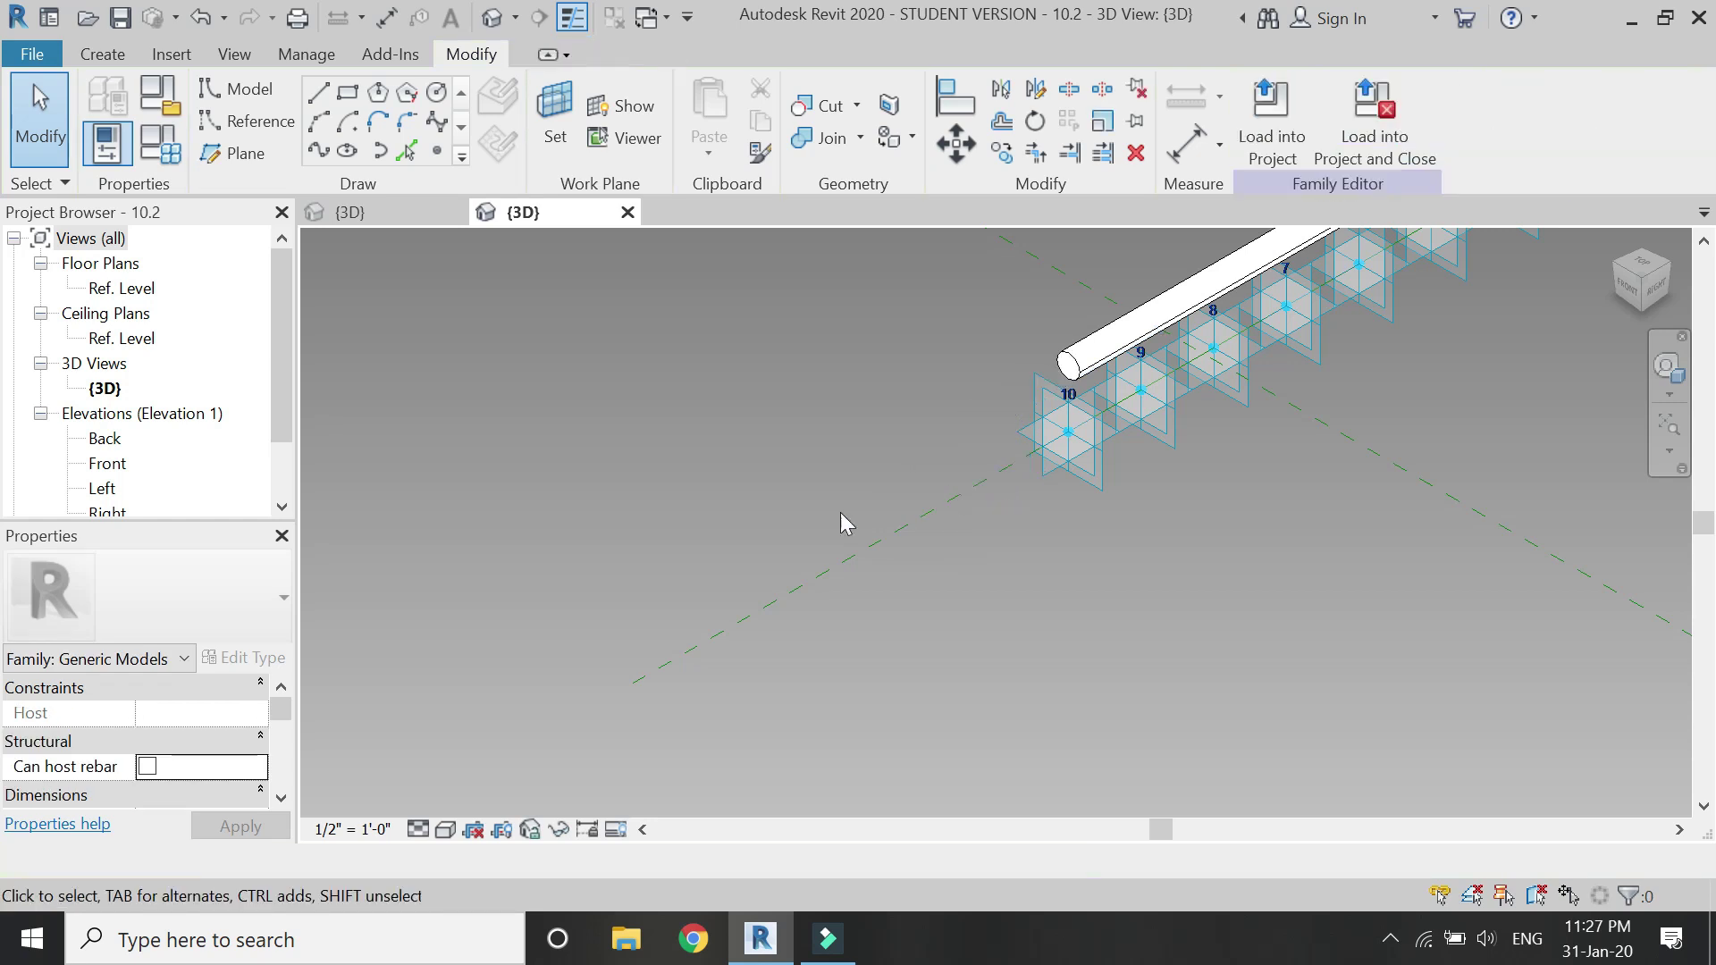
left_click(1278, 136)
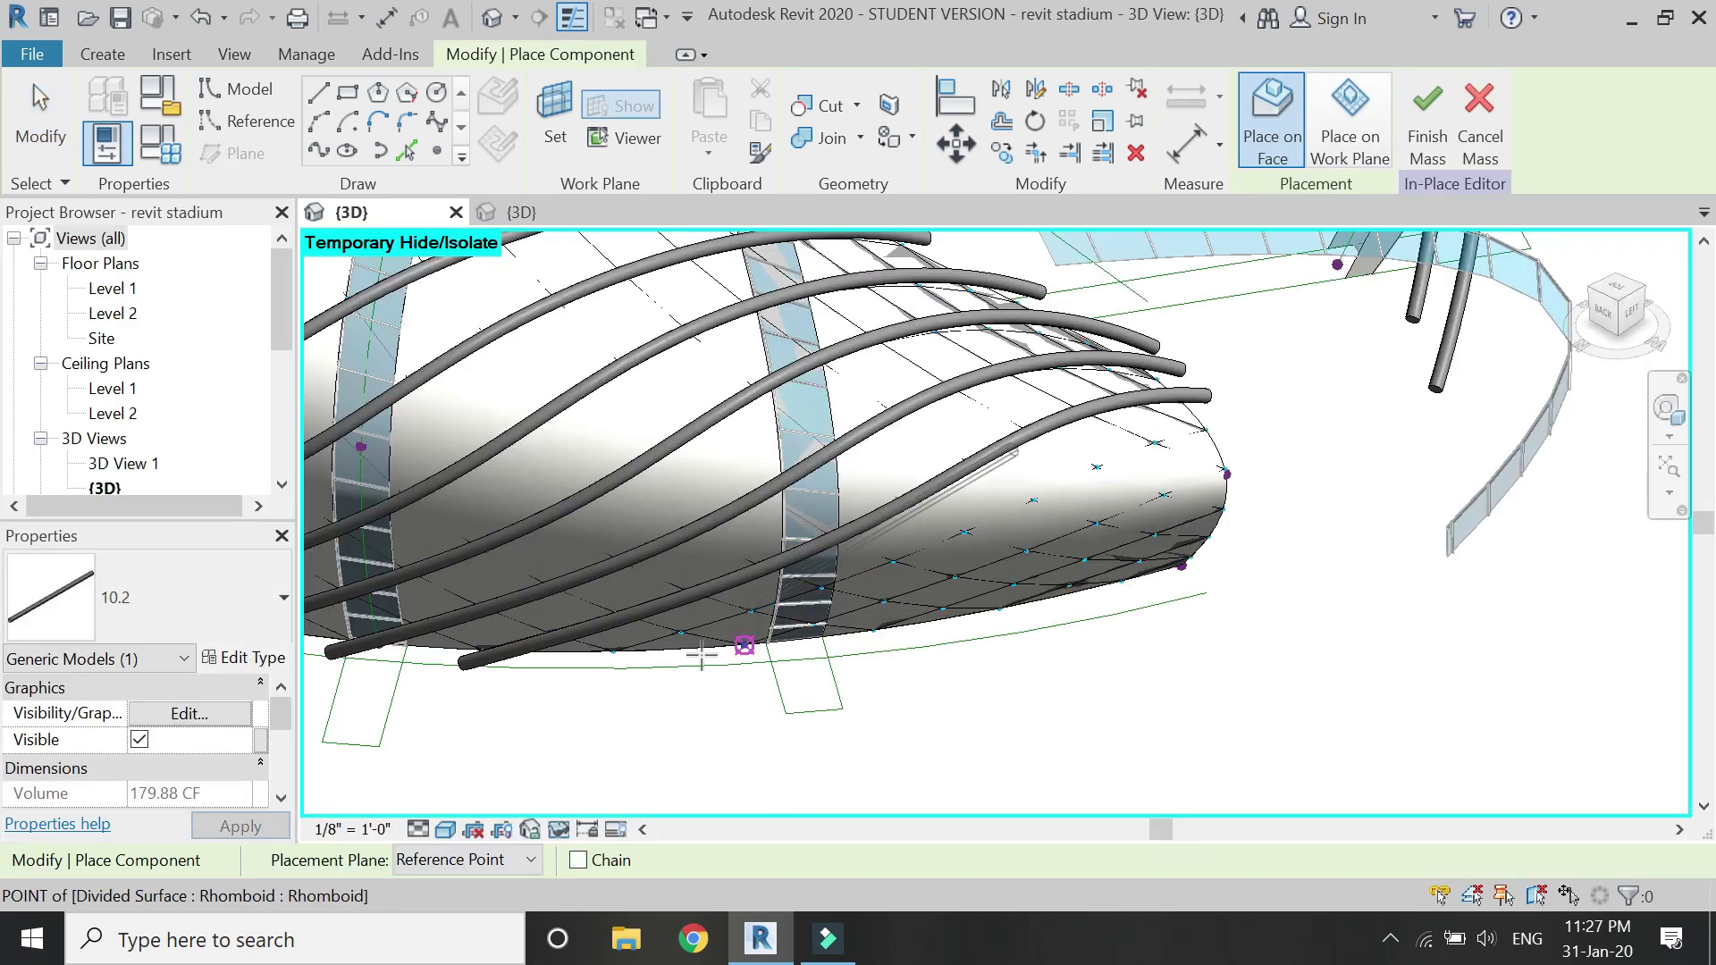
Place a 10.2 tube point by point through the next uncovered diagonal node row, from the shell's lower edge up to its pointed end.
scroll(706, 652, "up", 2)
scroll(625, 659, "up", 2)
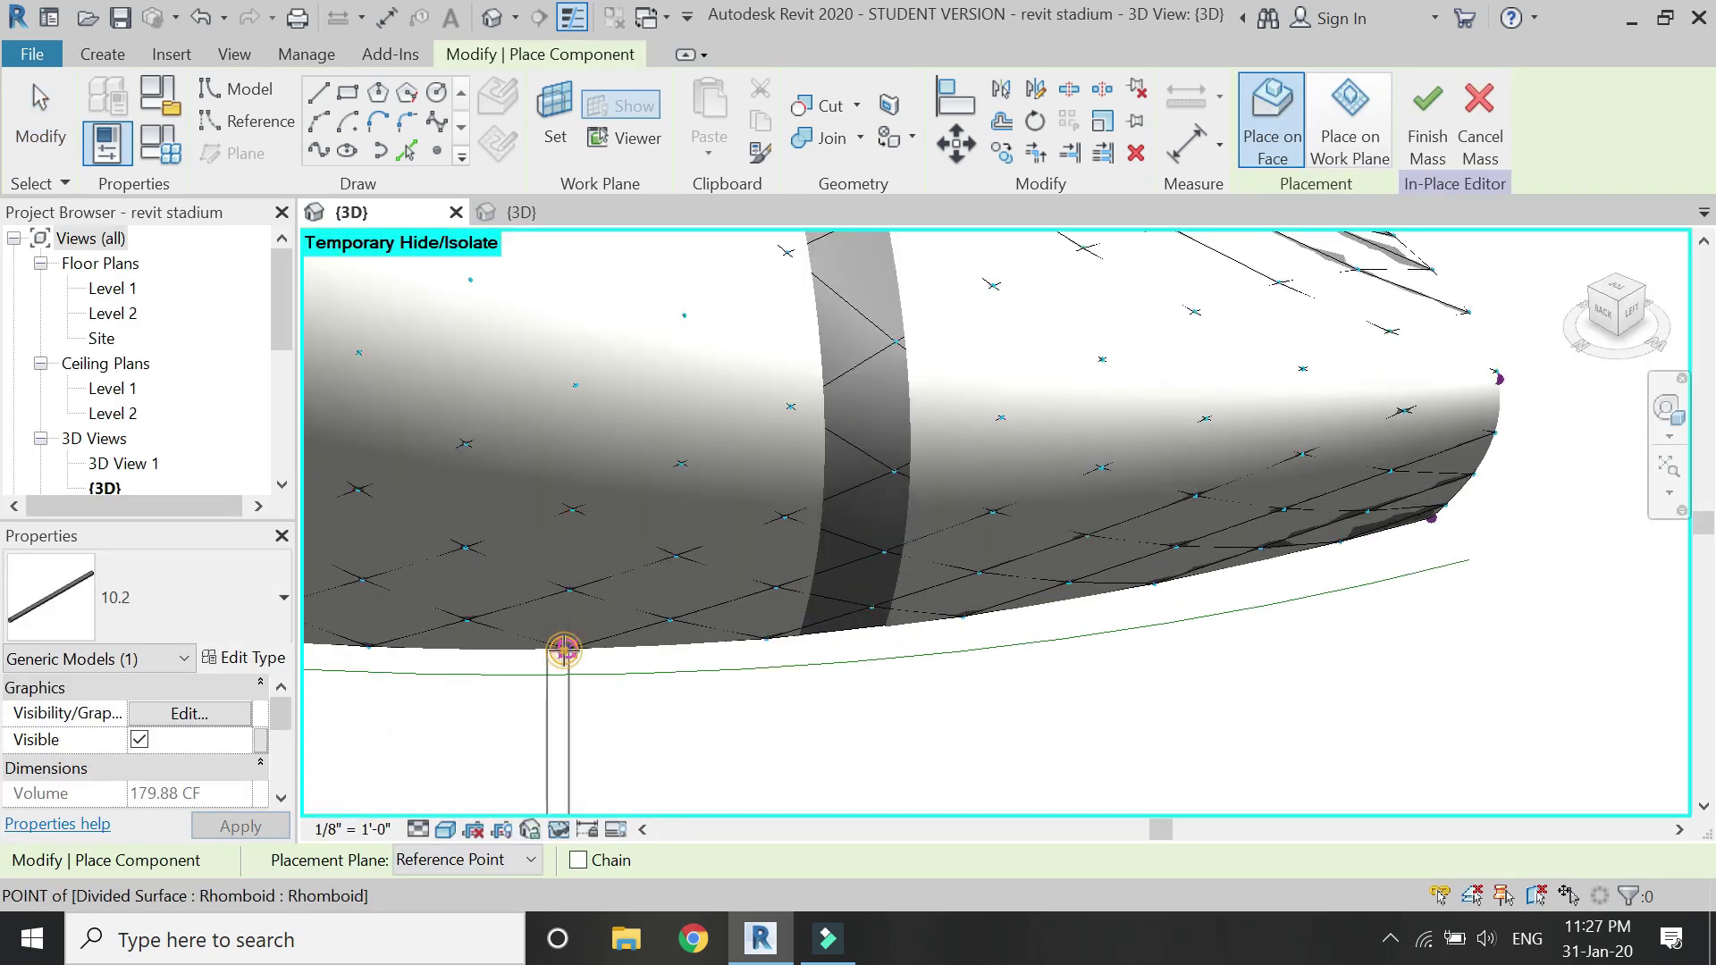
left_click(669, 620)
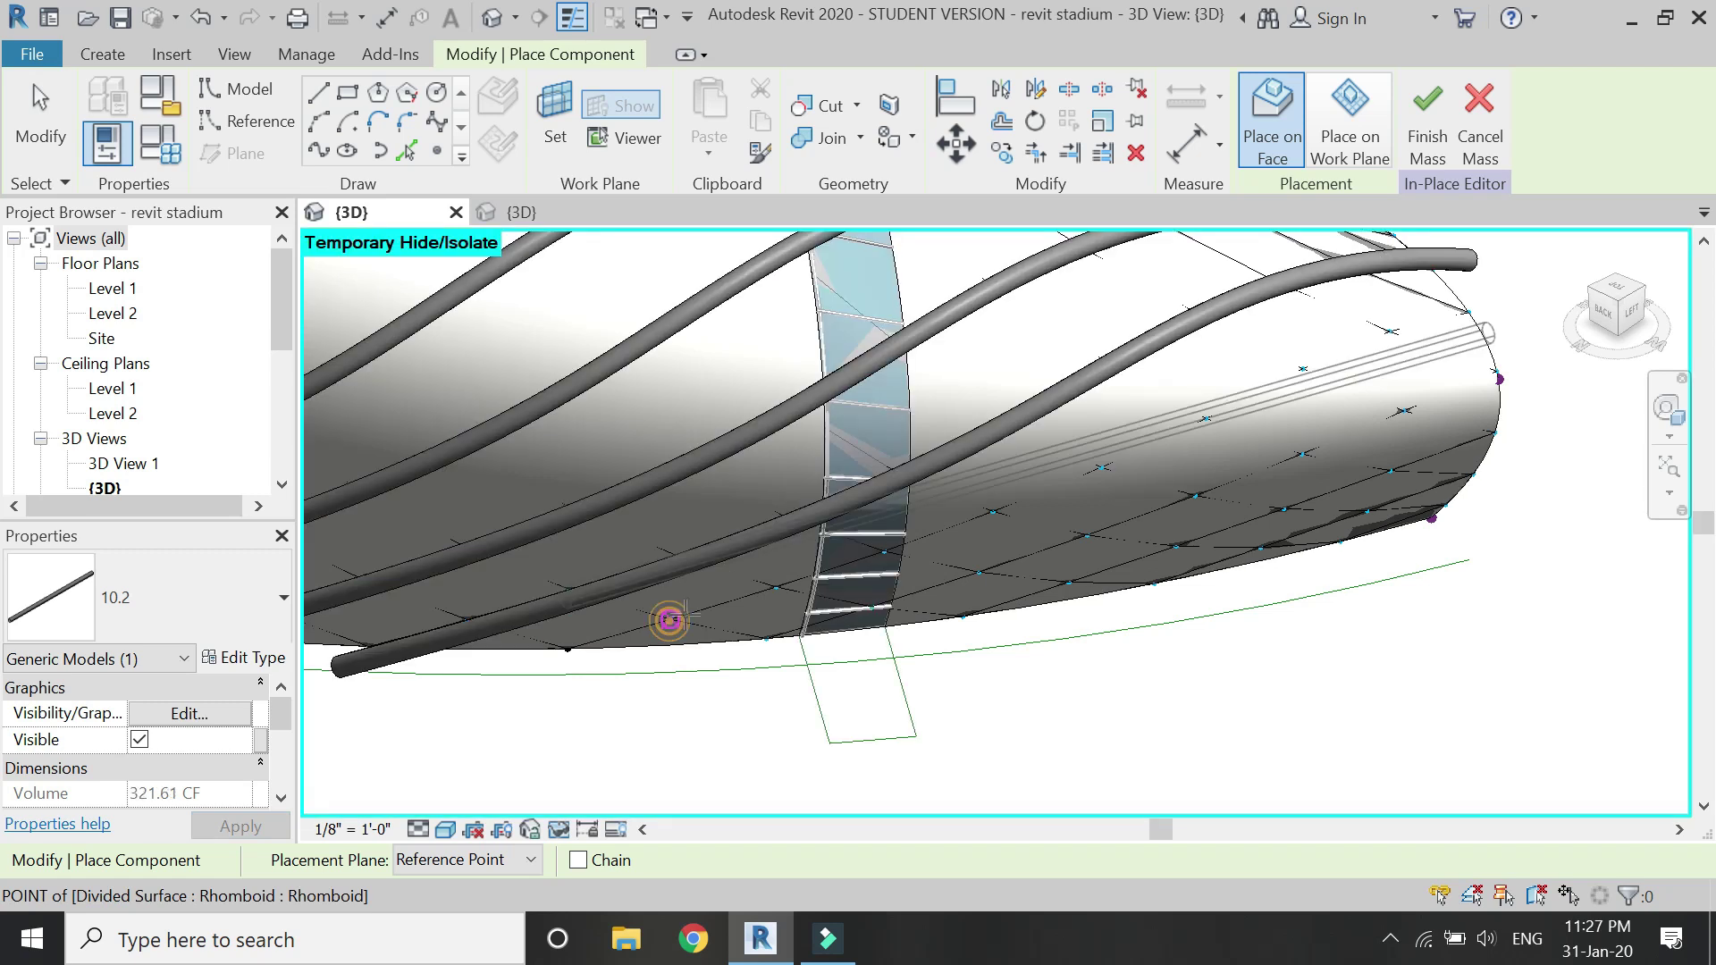
left_click(776, 587)
left_click(884, 552)
left_click(993, 511)
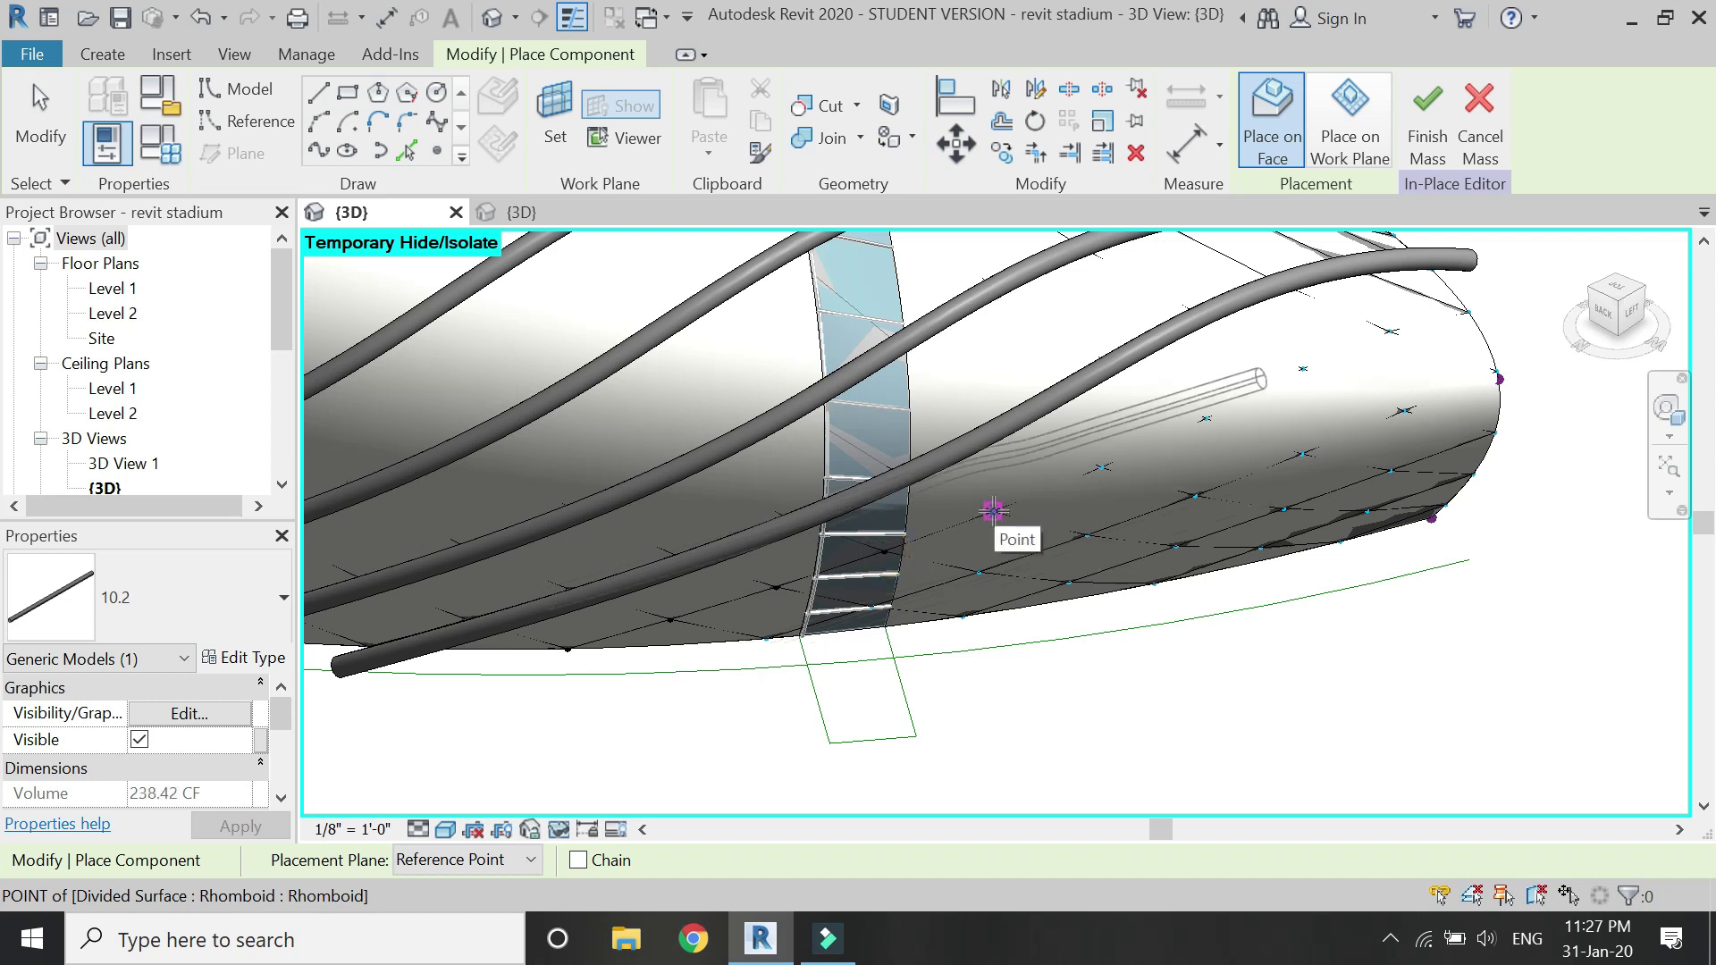
left_click(1102, 465)
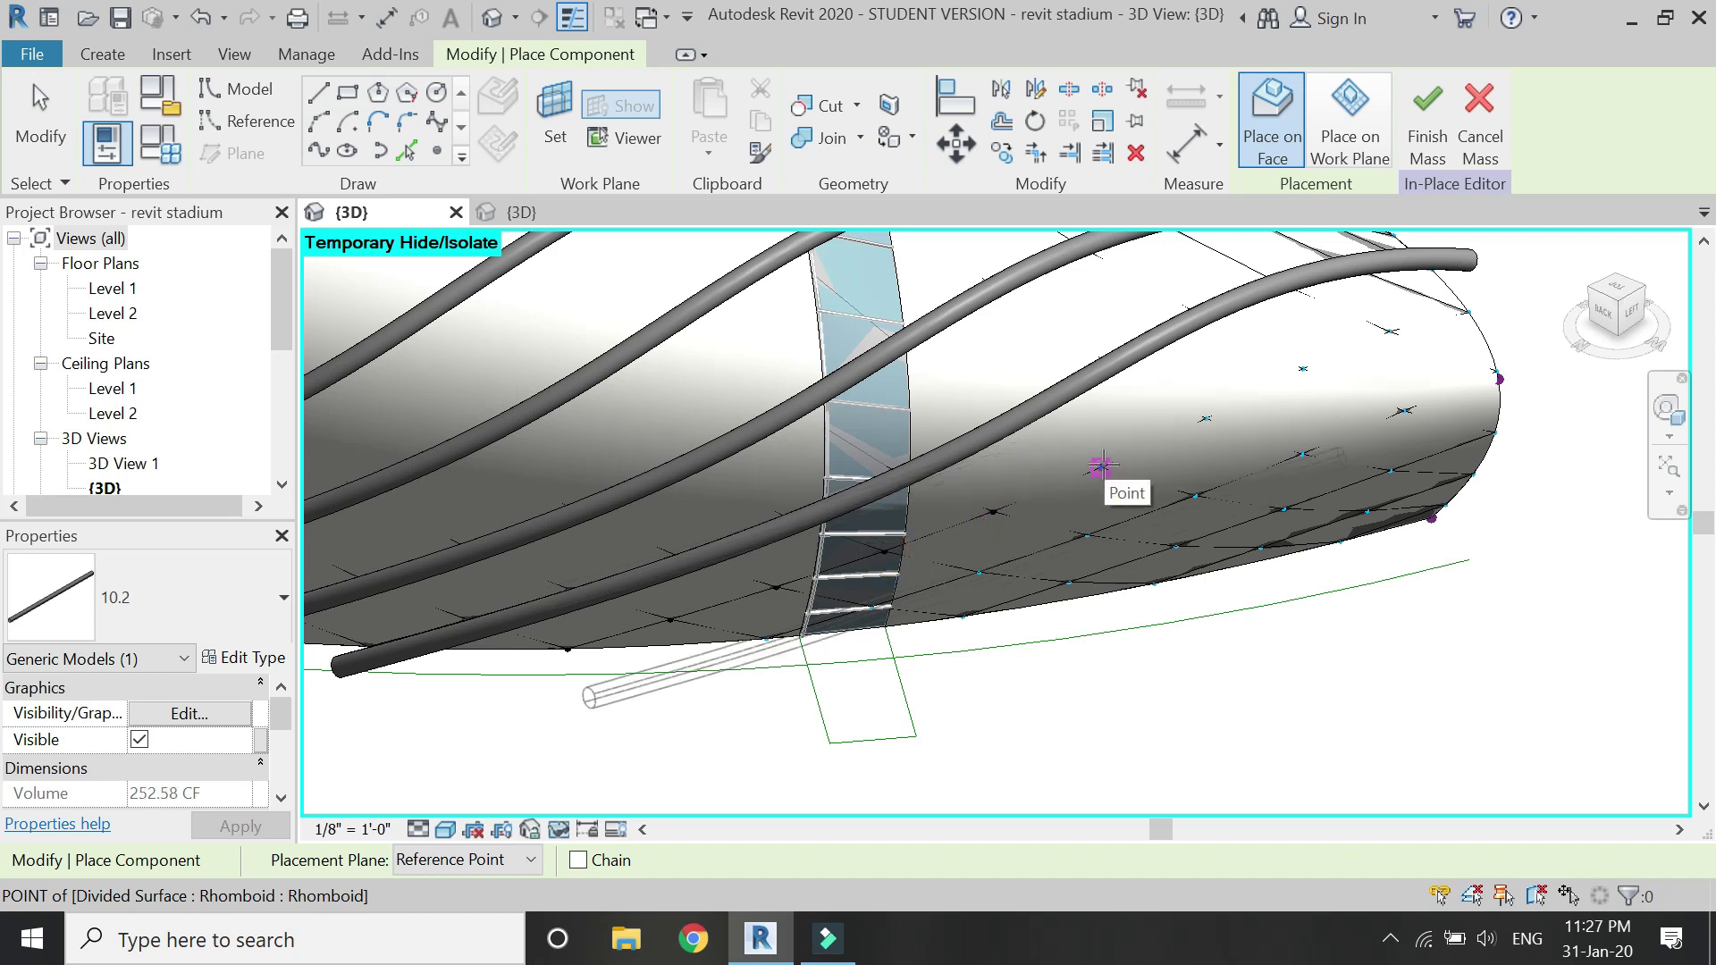
left_click(1207, 417)
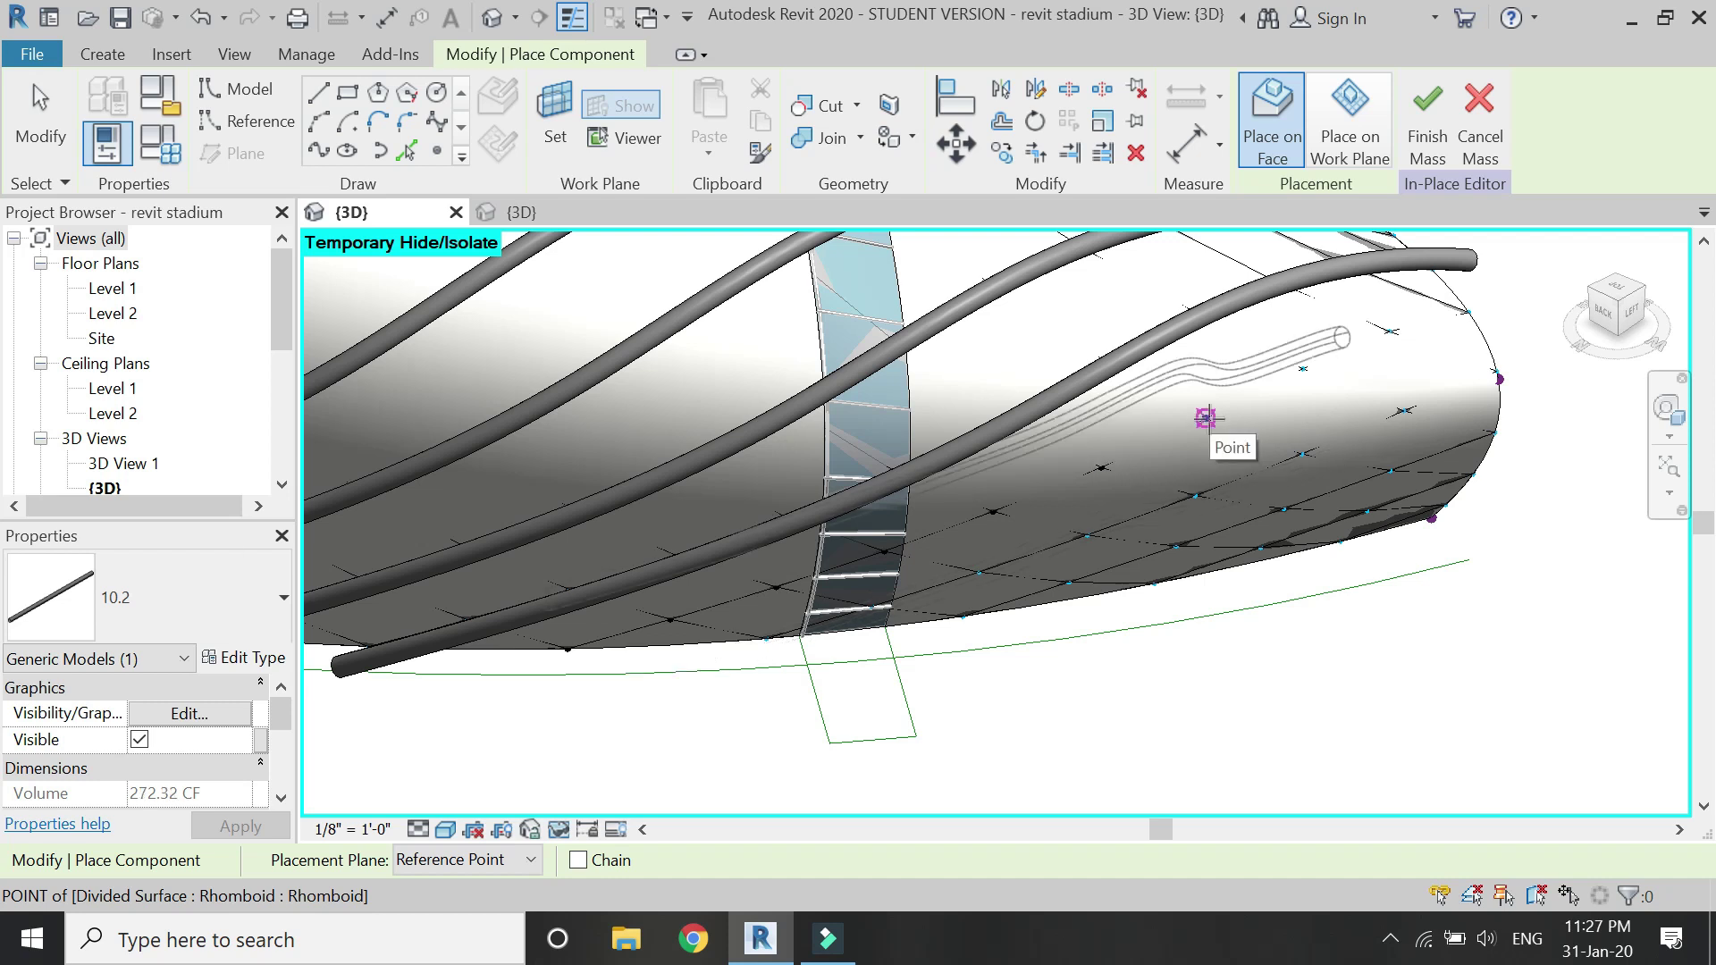
left_click(1304, 368)
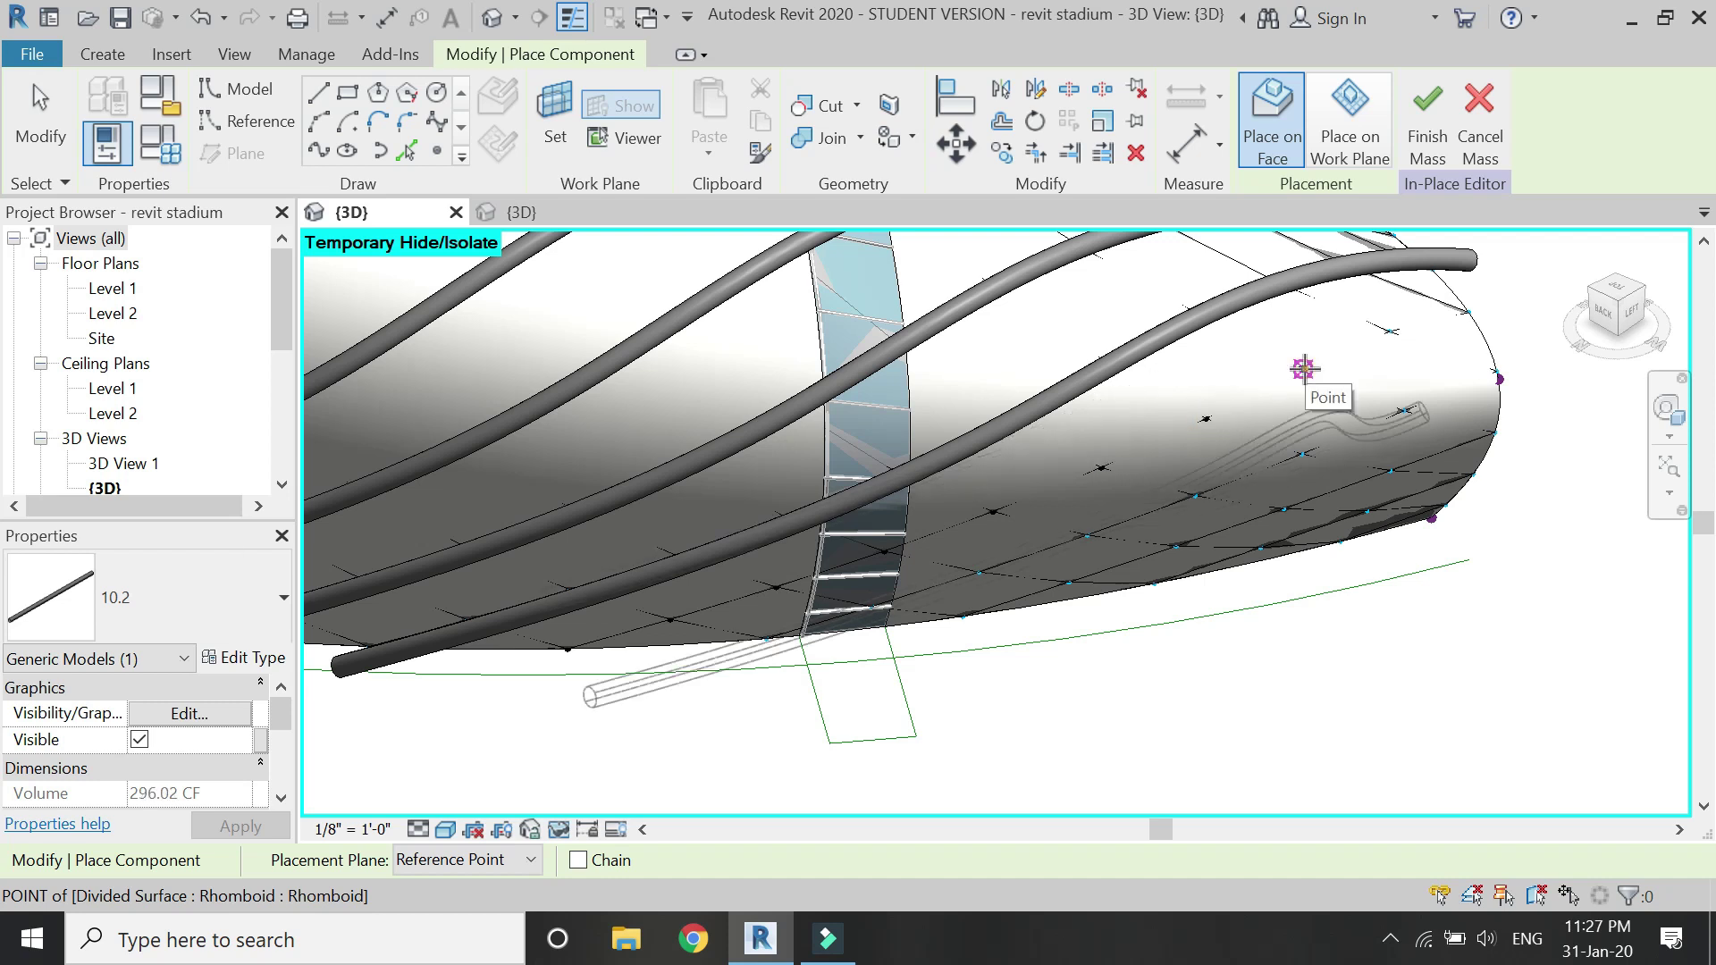
left_click(1389, 333)
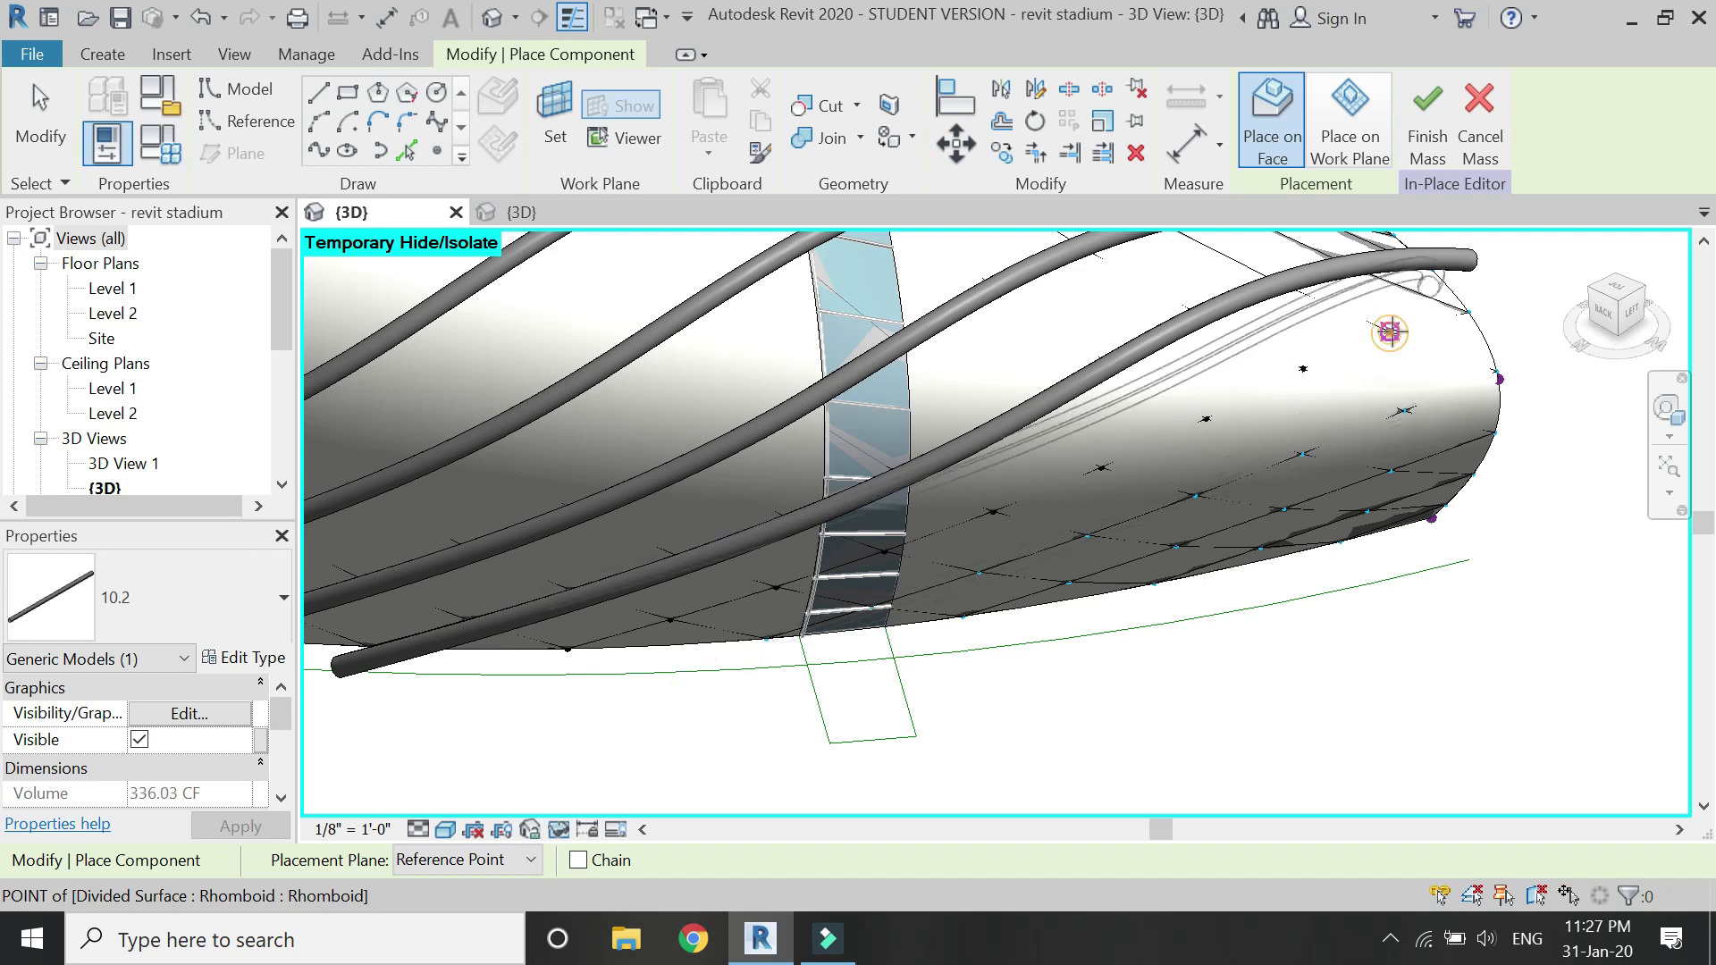
left_click(1469, 312)
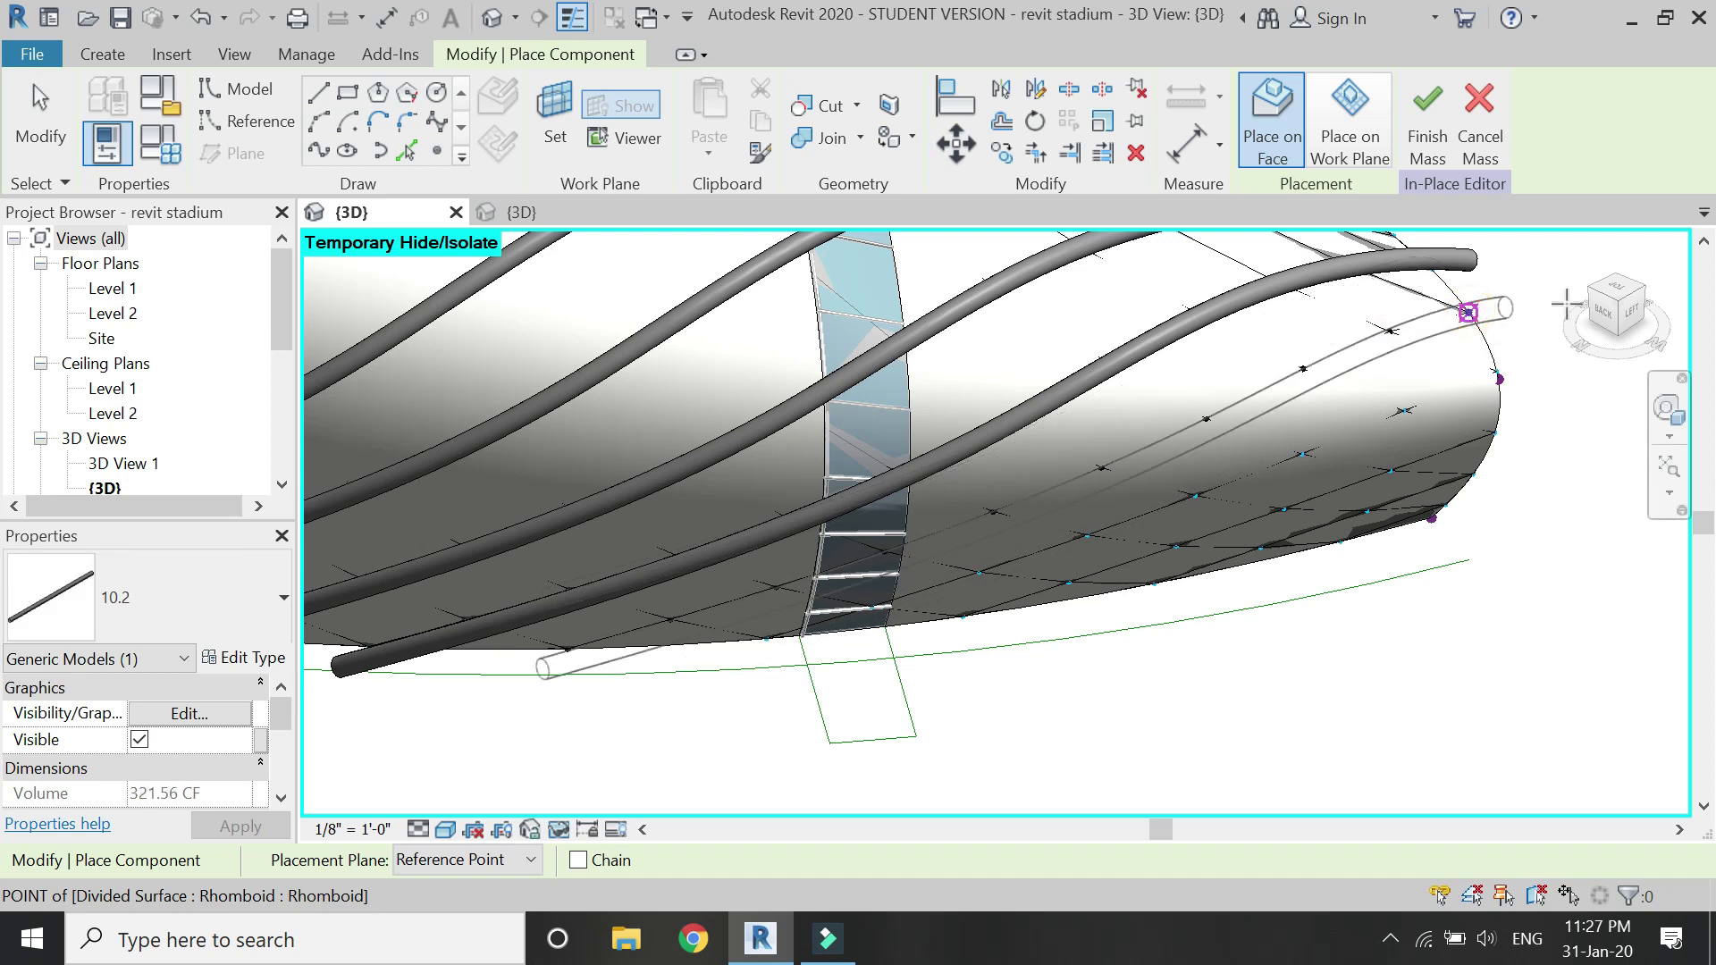
key("Escape")
key("Escape")
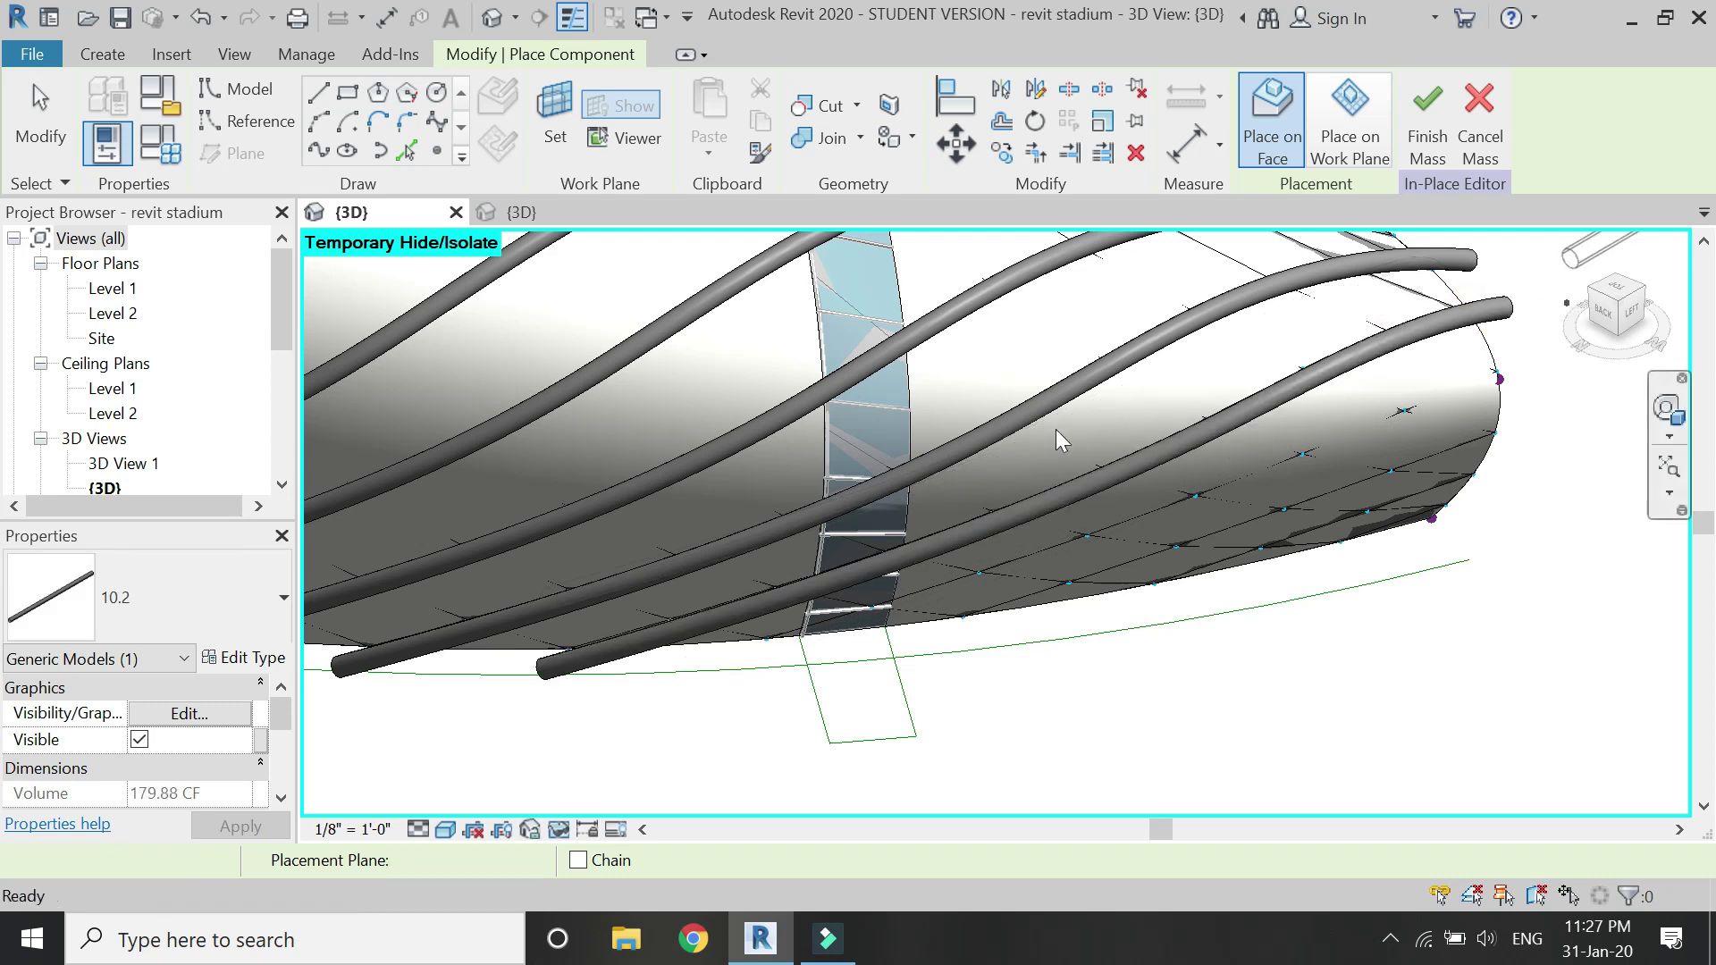
Return to the 10.2 tube family and save it as a new family file named 8.2.
left_click(567, 214)
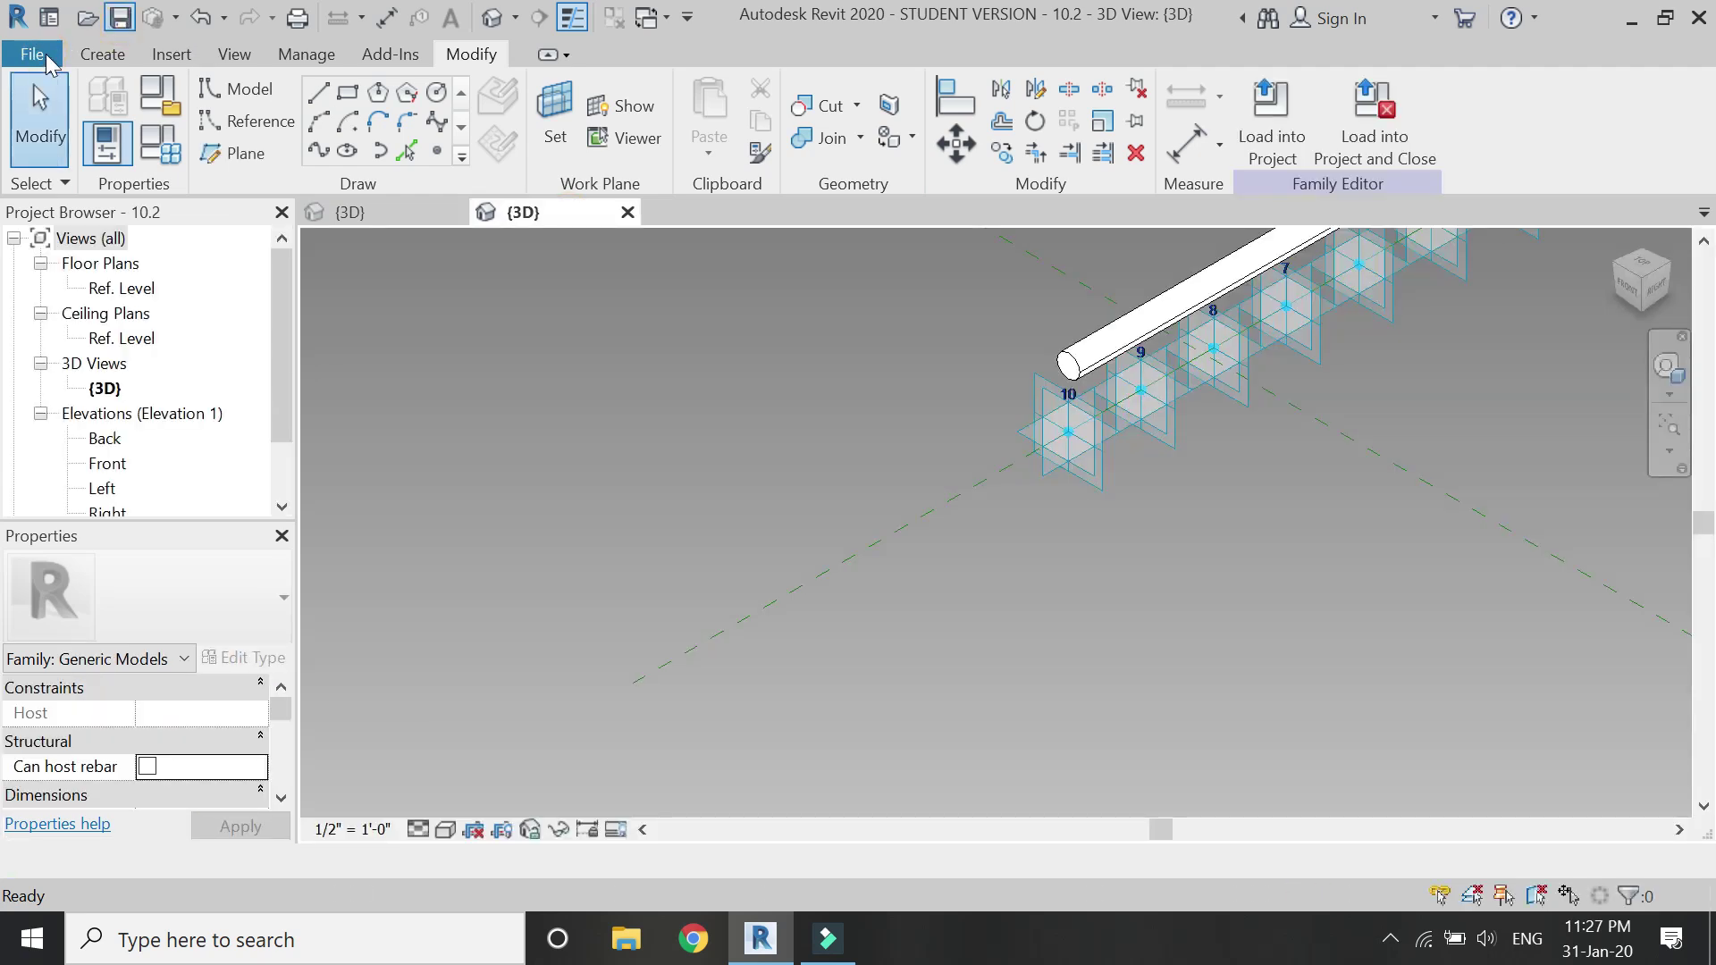
left_click(47, 62)
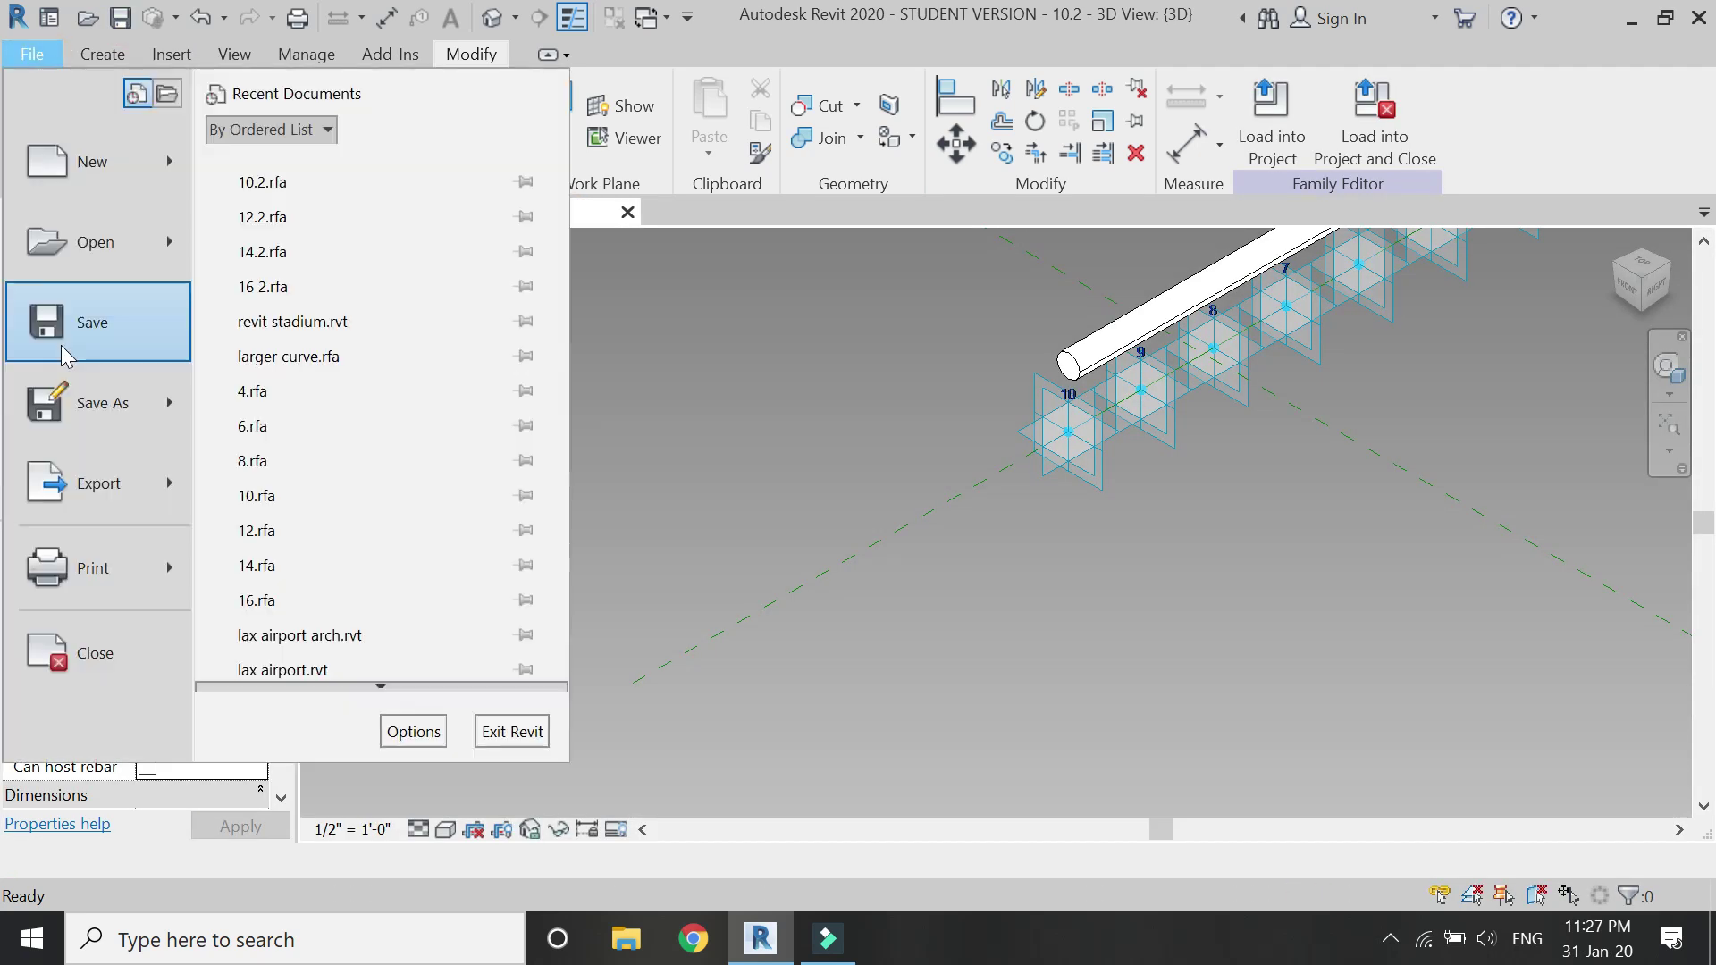
mouse_move(85, 394)
left_click(295, 372)
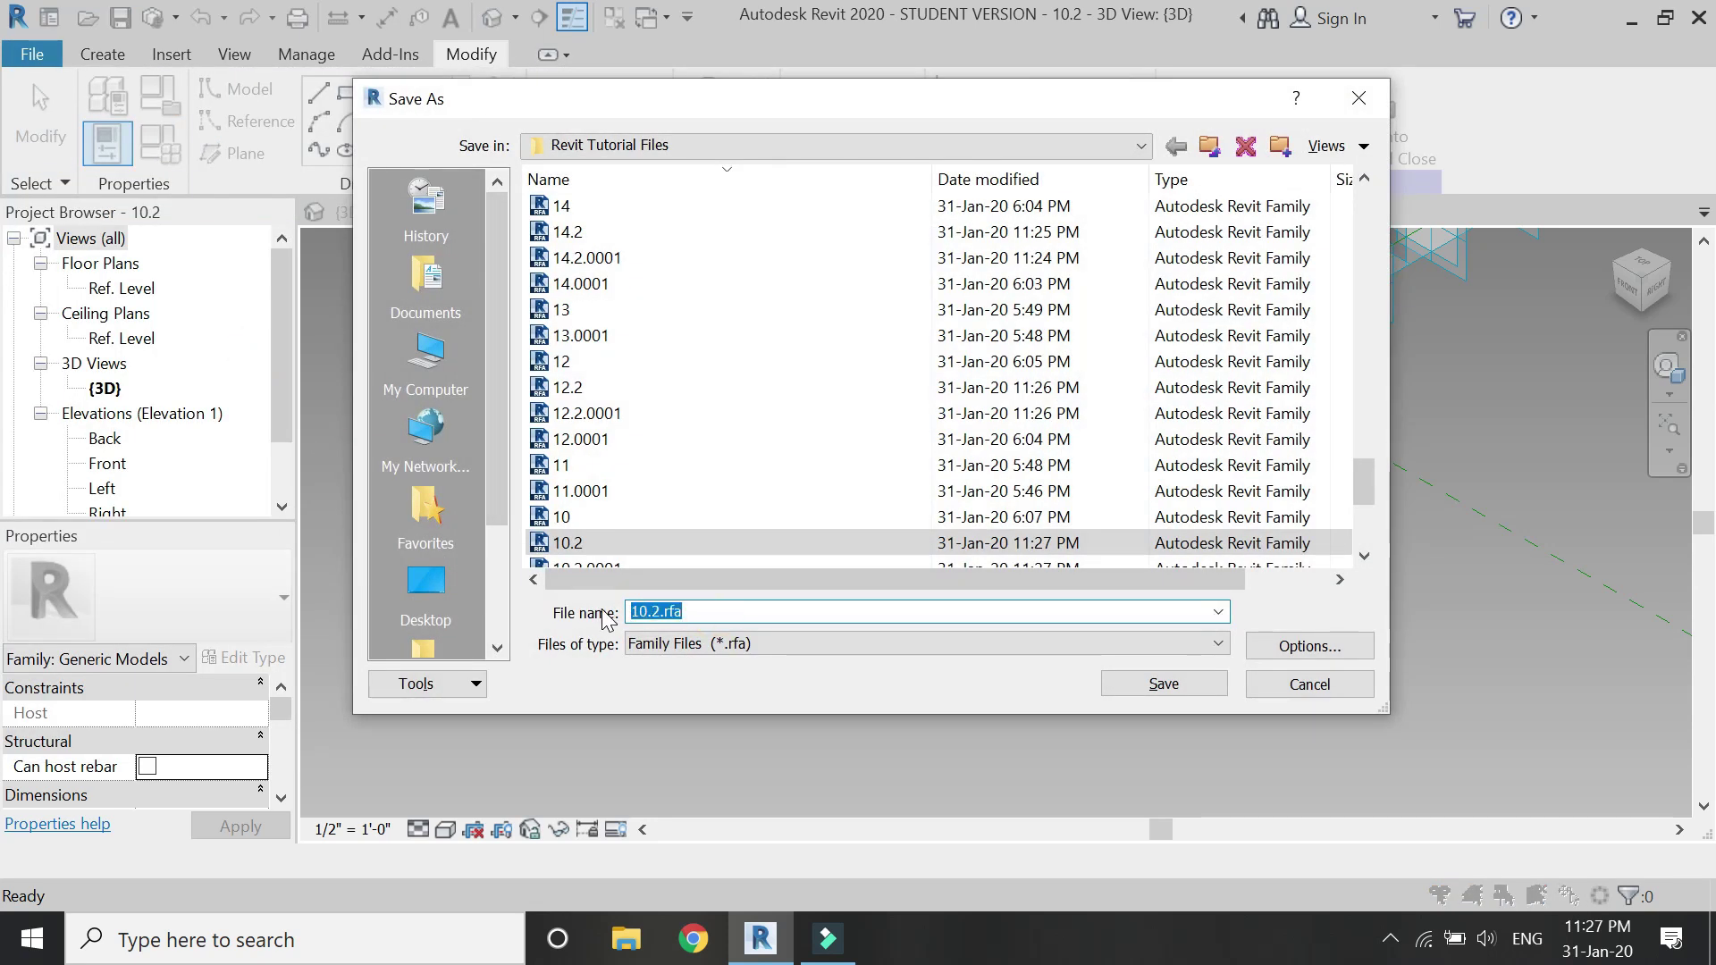
type("8.2")
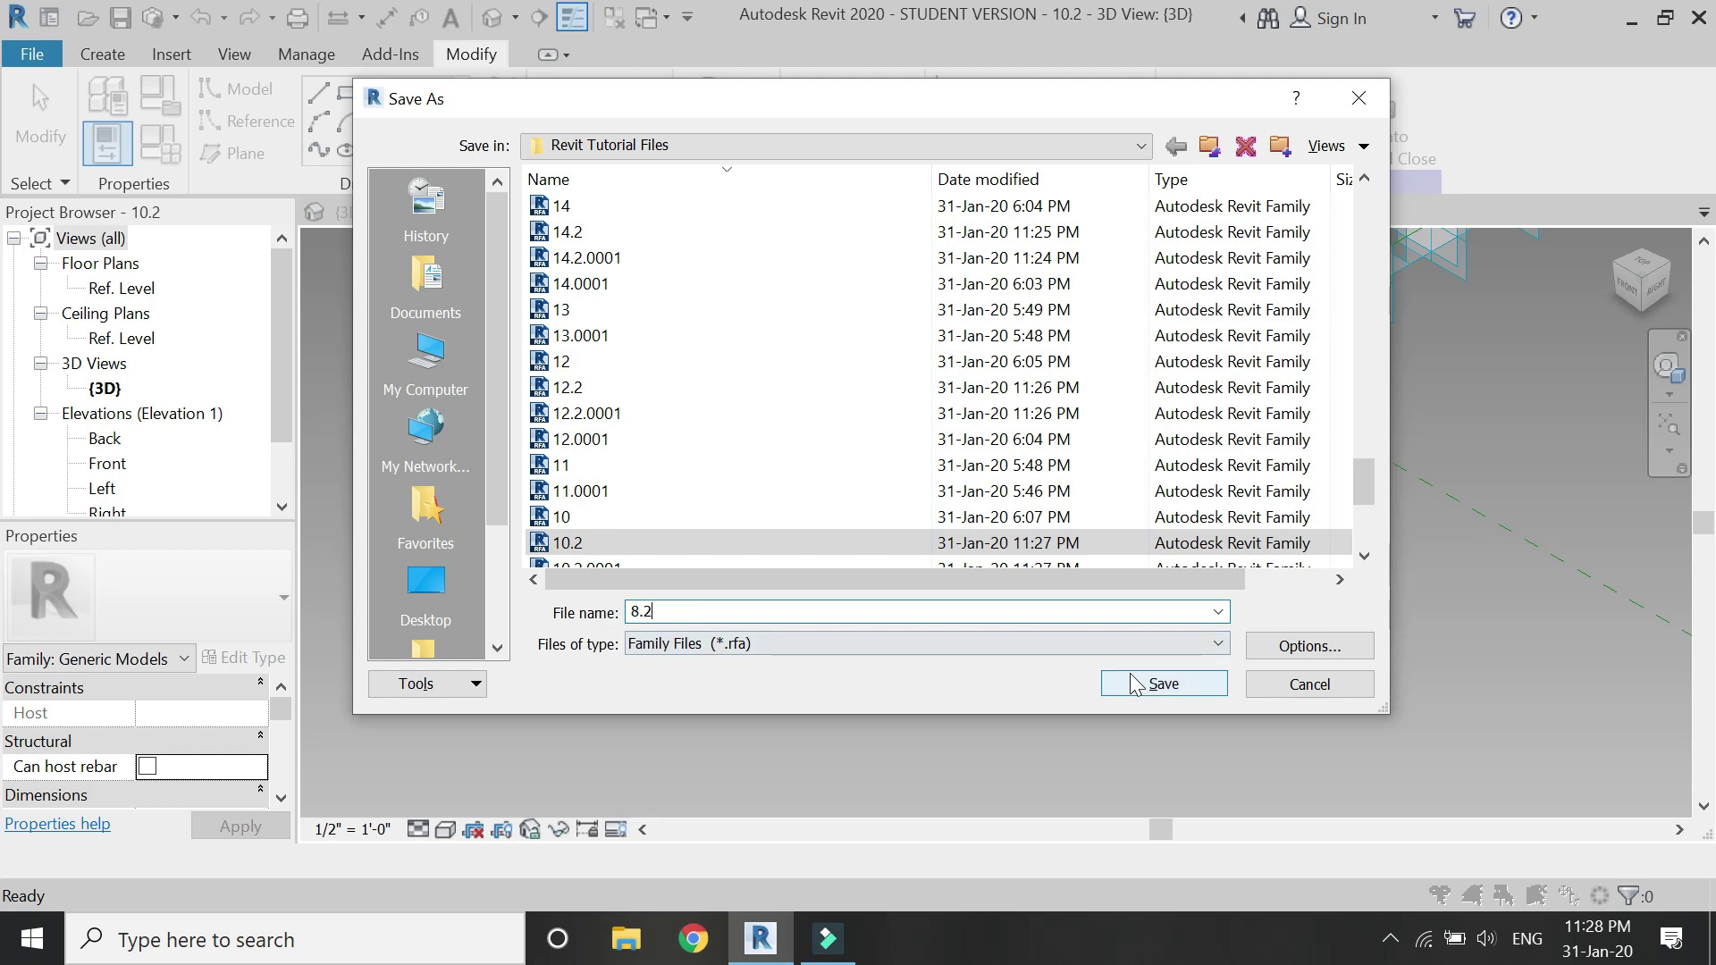
left_click(1162, 684)
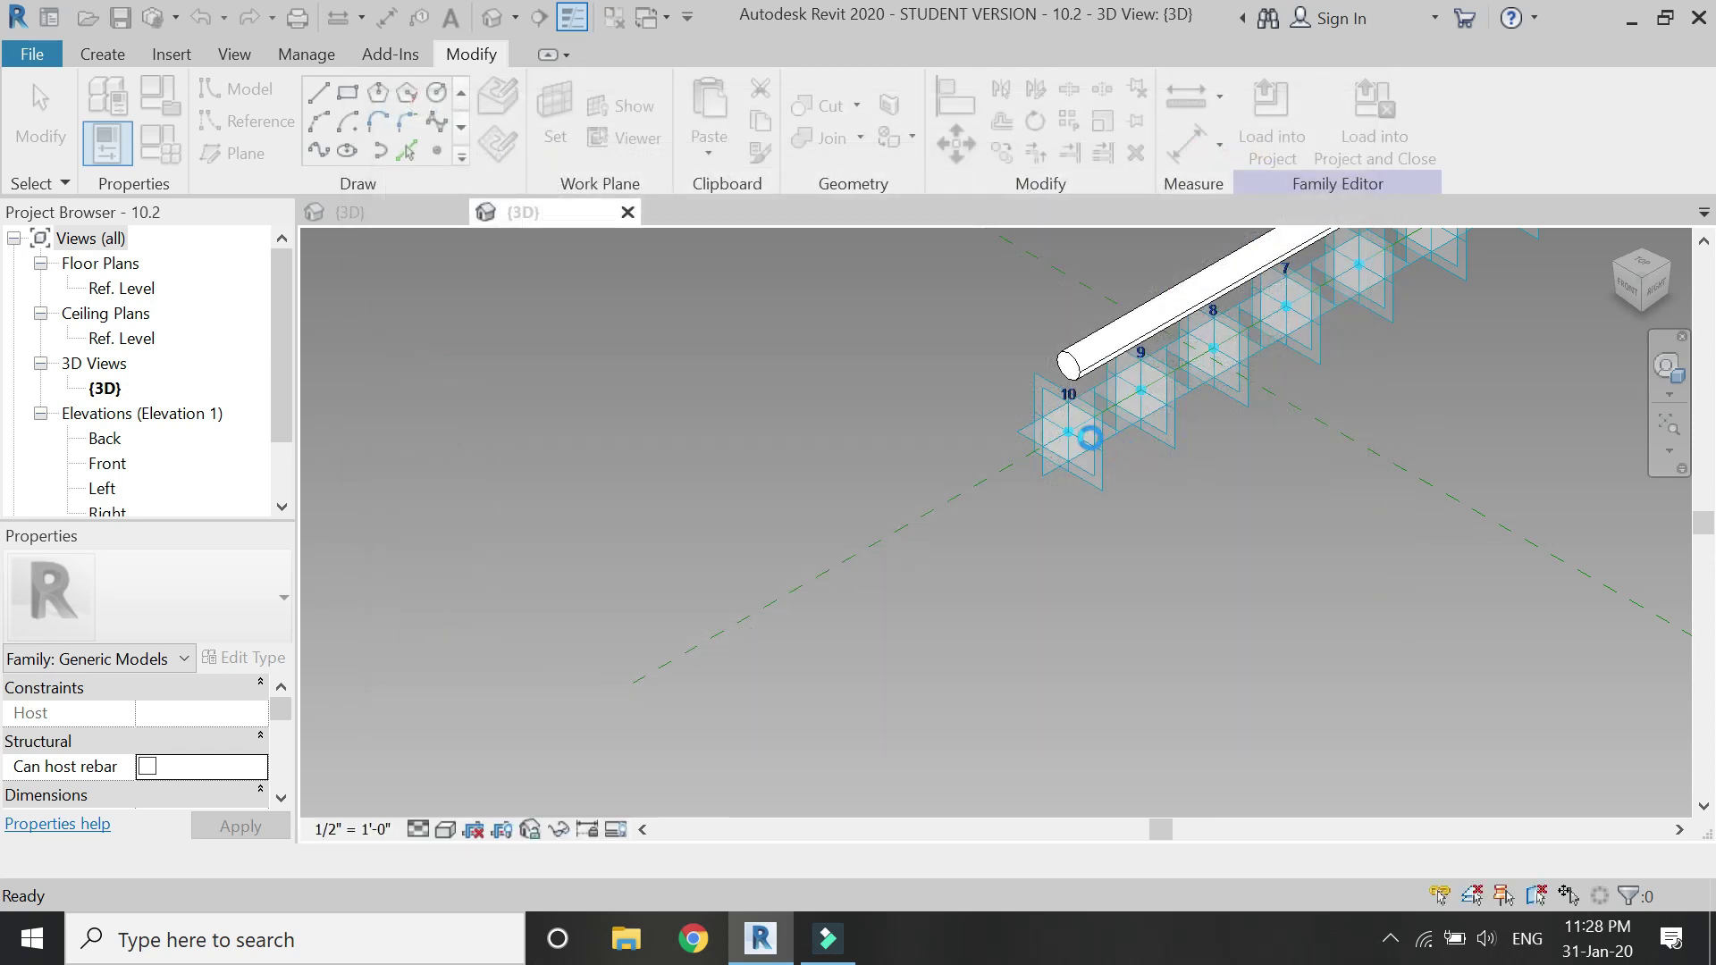
Delete placement points 10 and 9 from the 8.2 tube, then save the family and load it into the stadium project.
left_click_drag(1084, 444, 1125, 438)
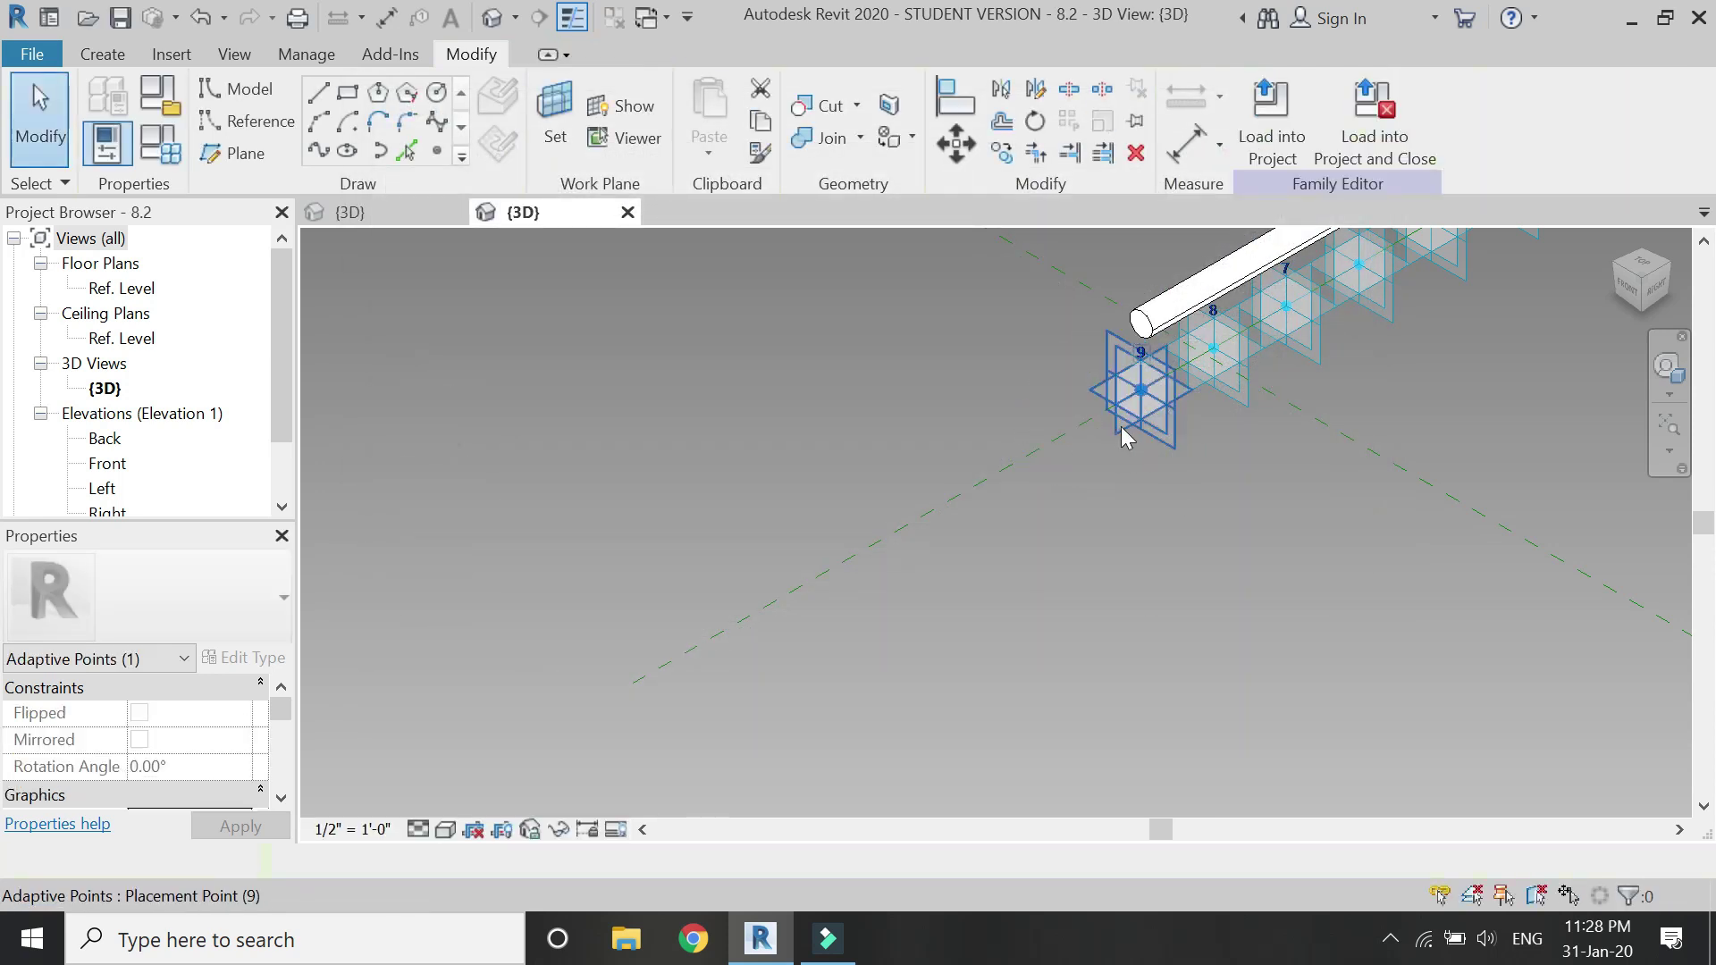
key("Delete")
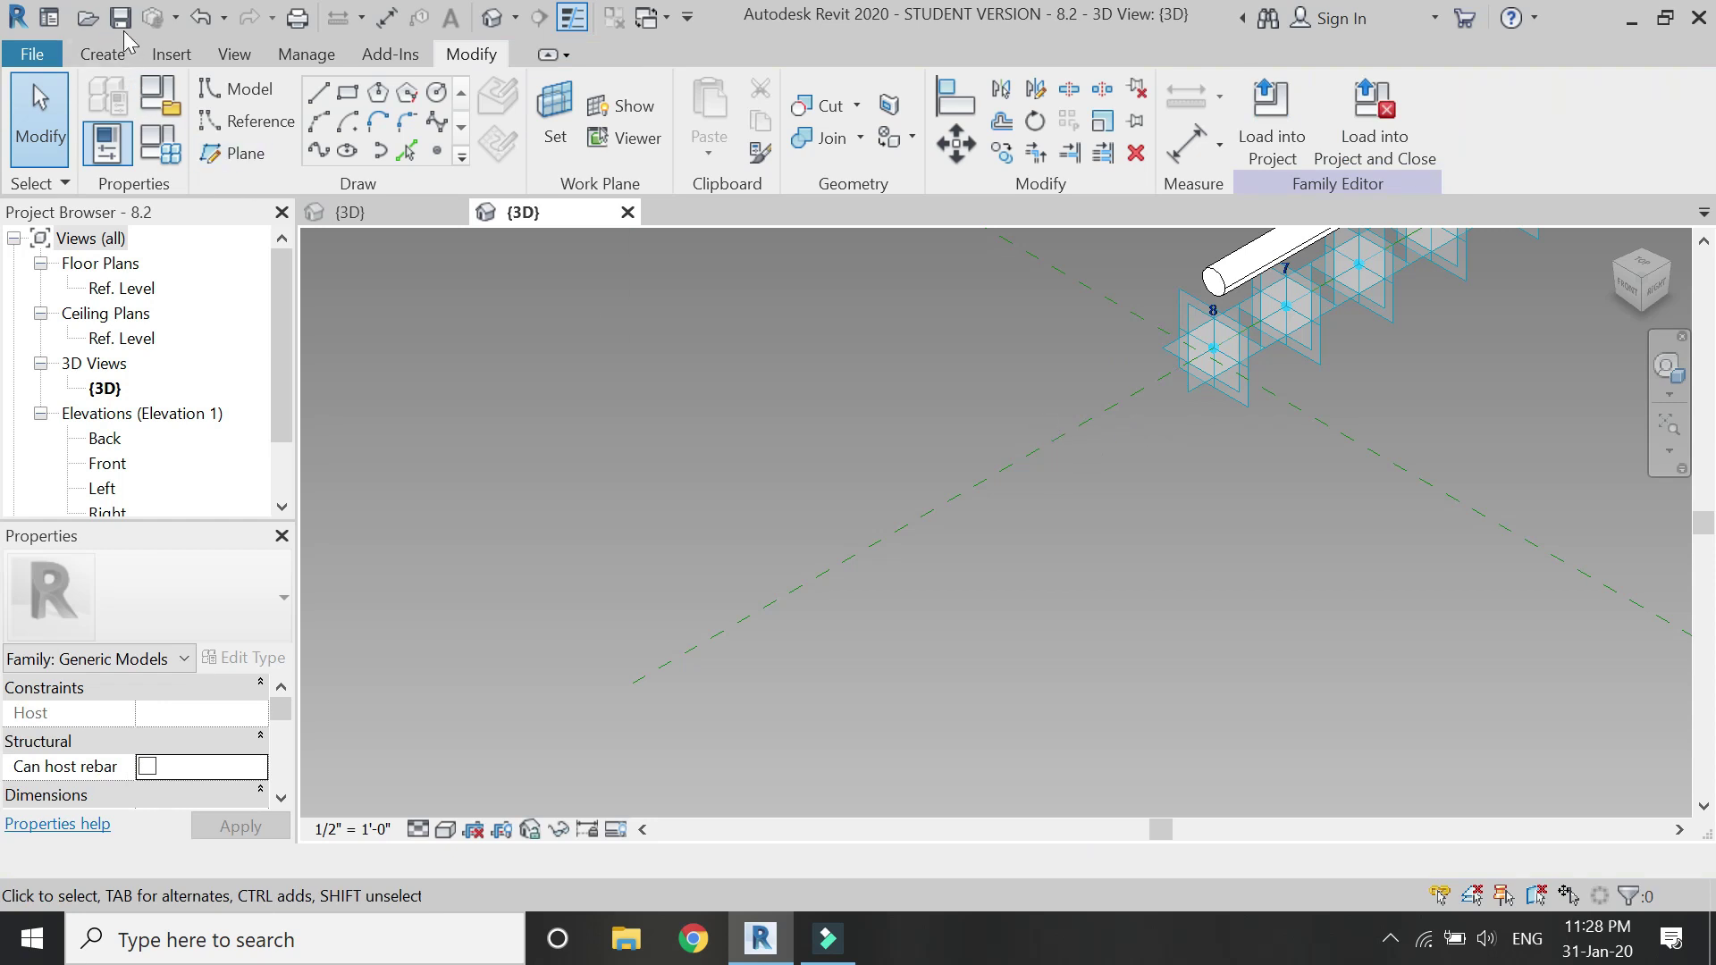
left_click(123, 21)
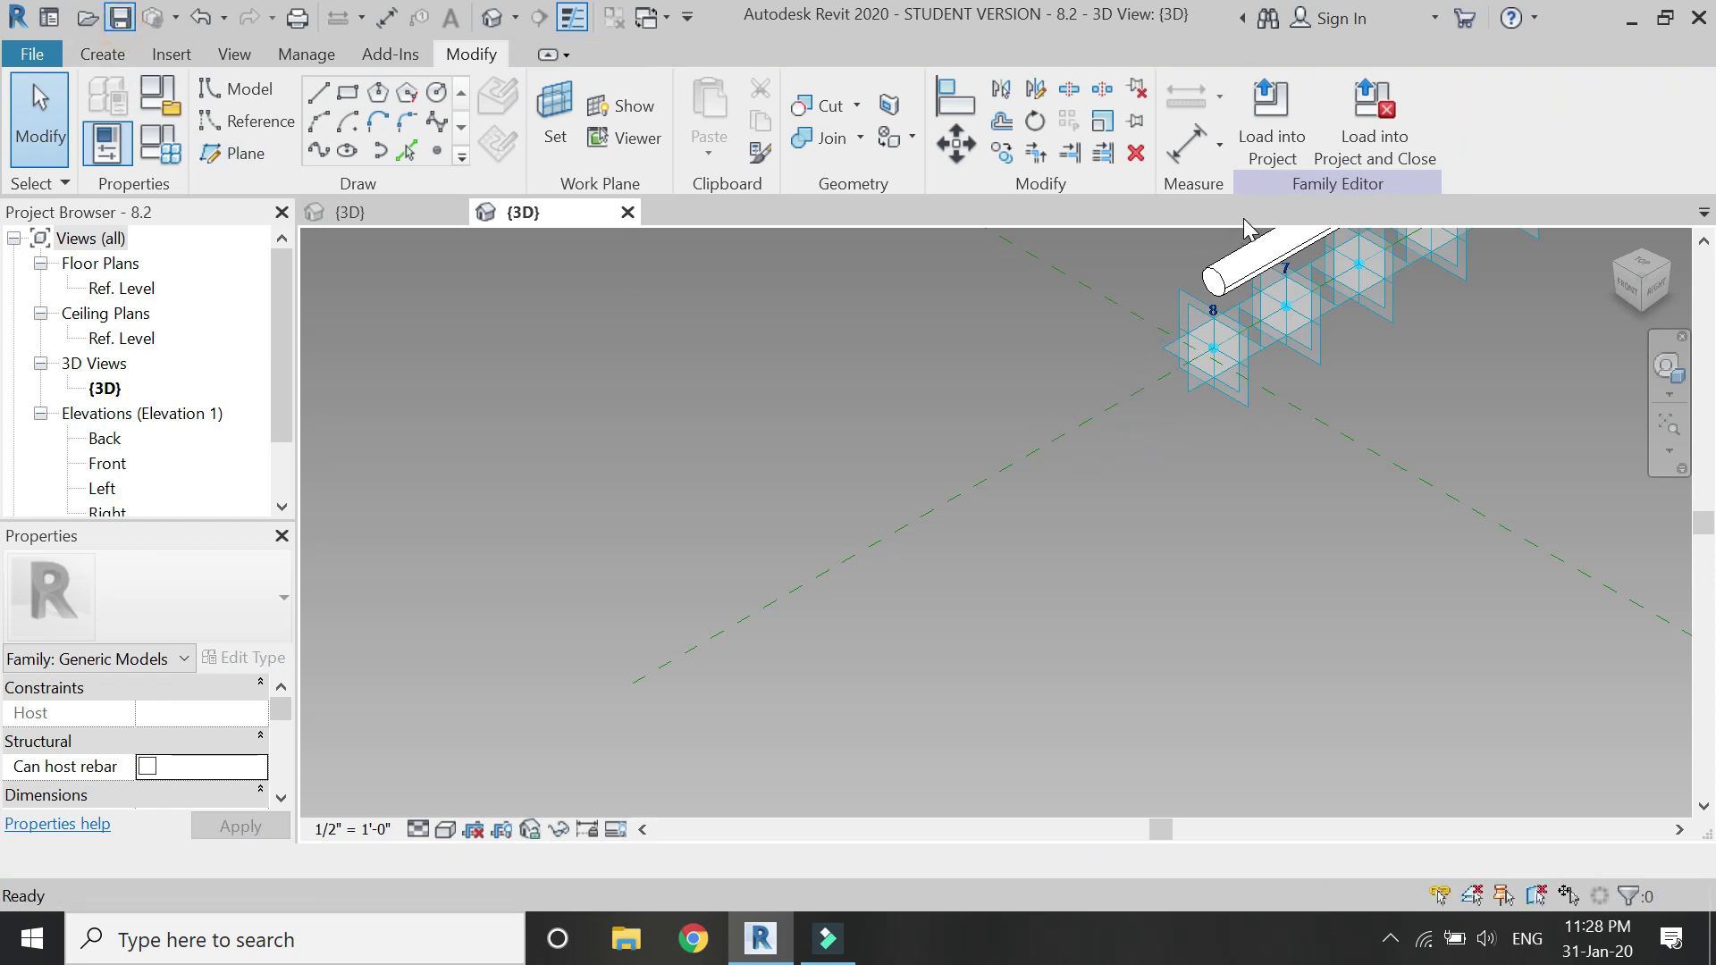
left_click(1269, 134)
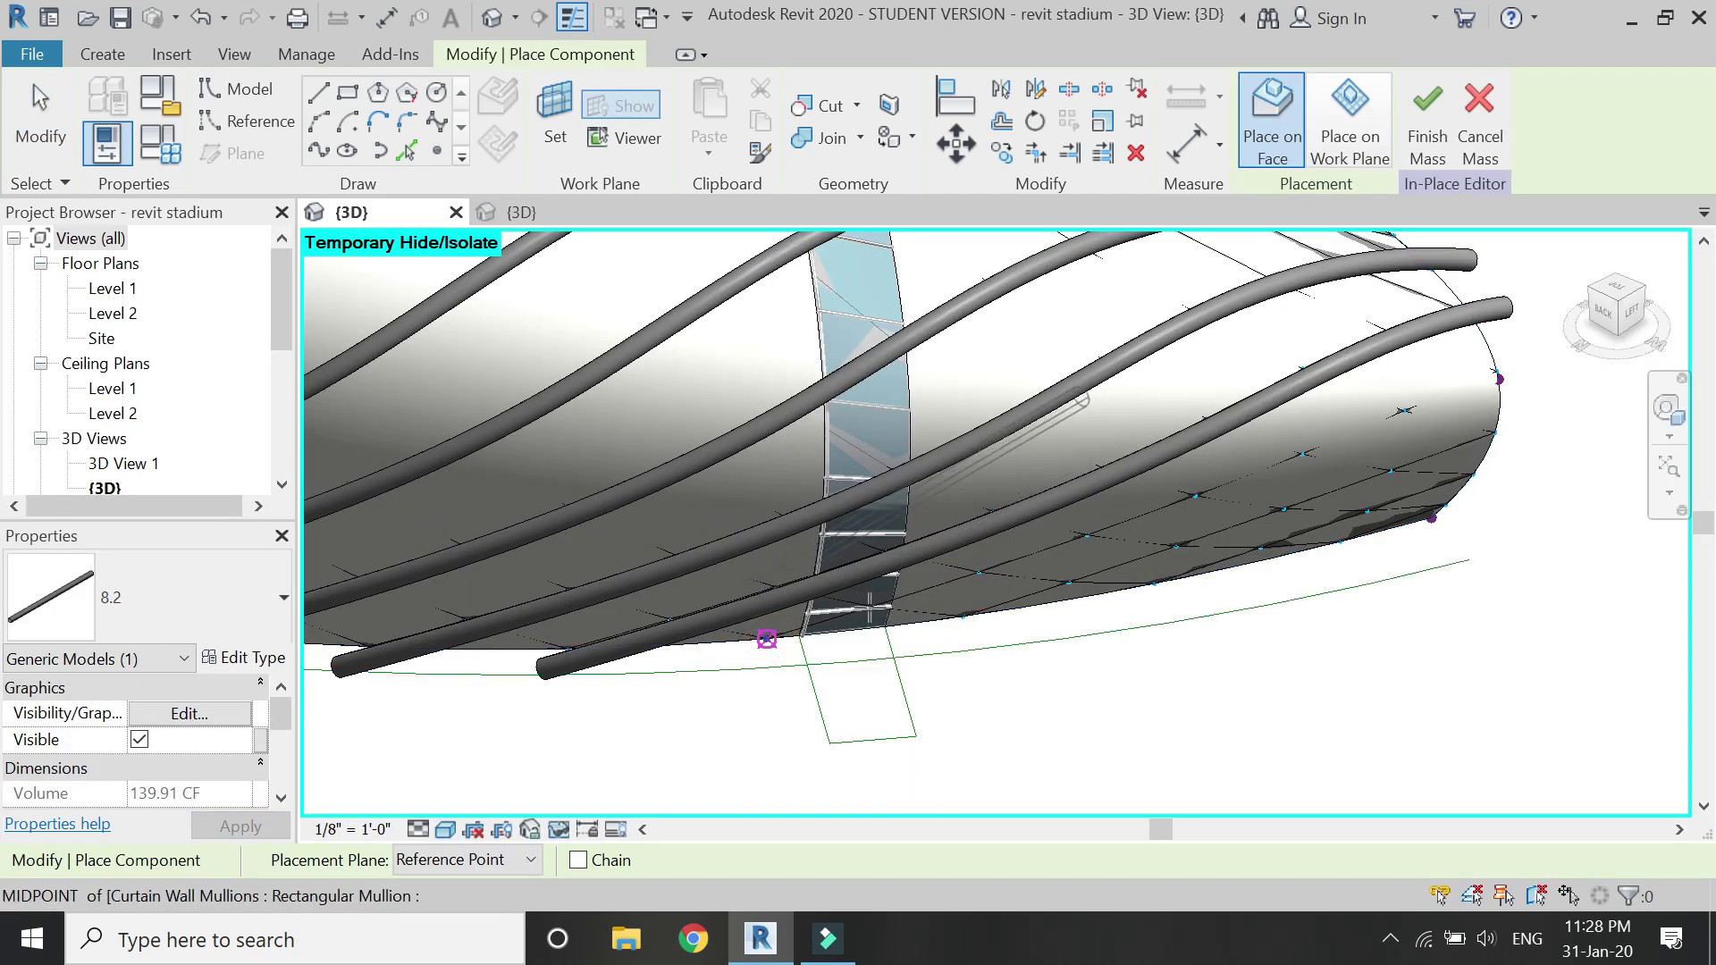
Place an 8.2 tube point by point through the next uncovered diagonal node row, from the shell's lower edge up to its pointed end.
left_click(869, 607)
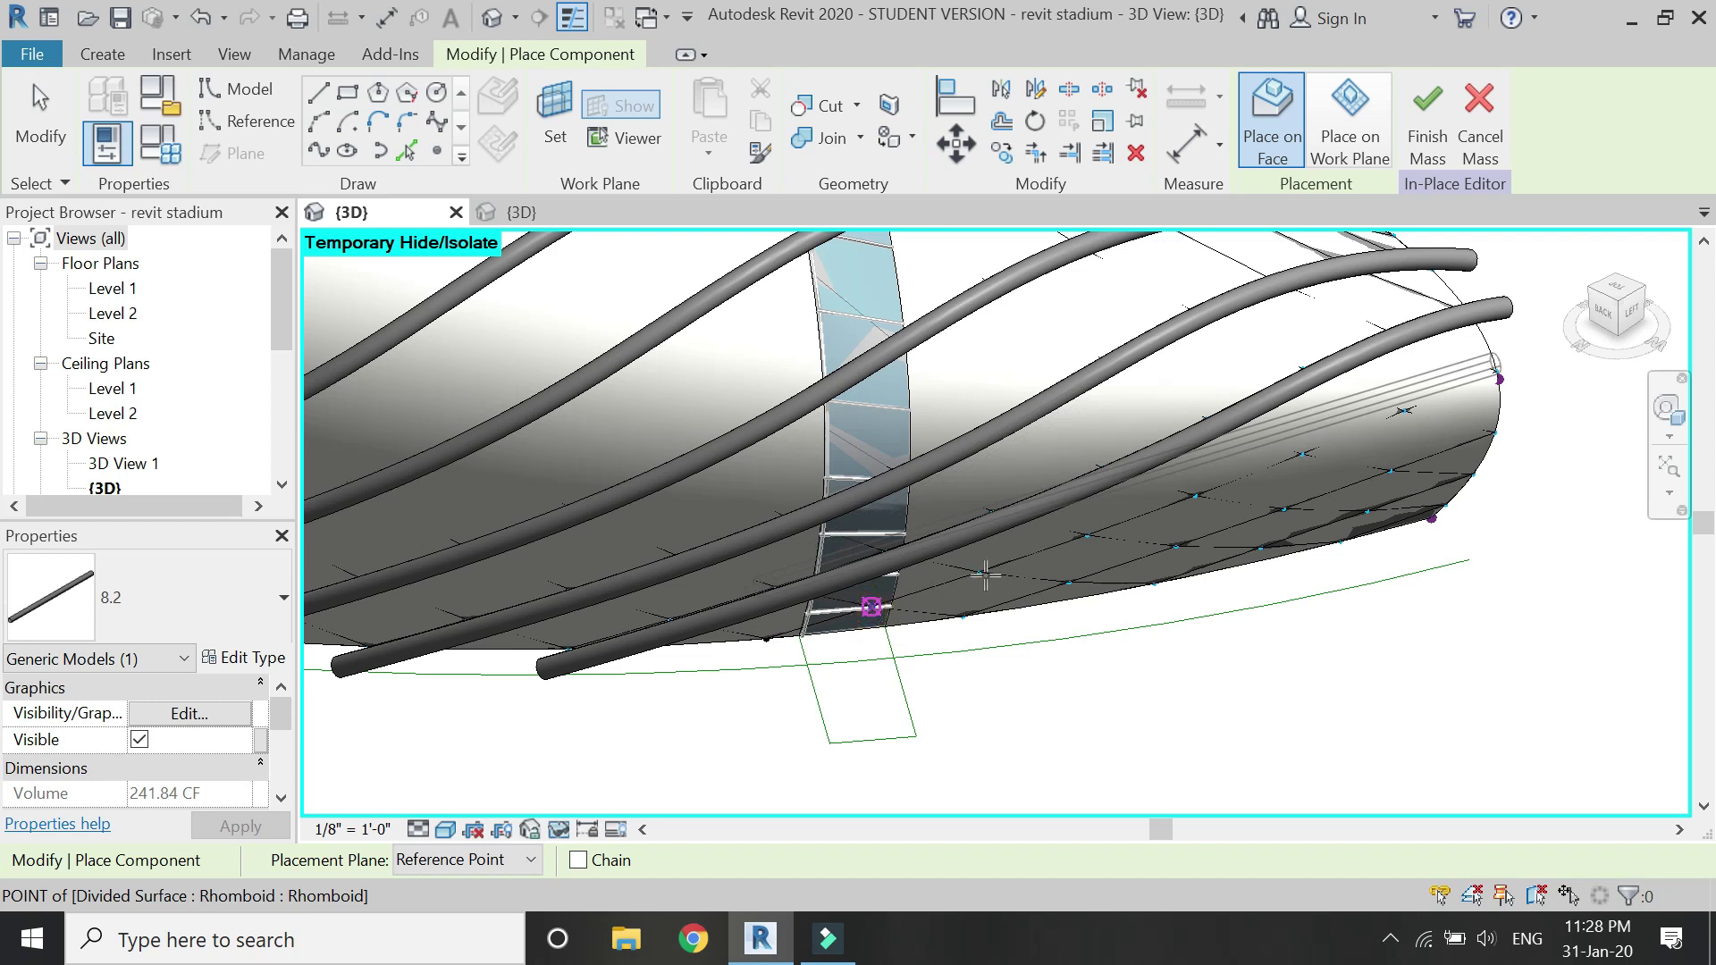
left_click(1086, 536)
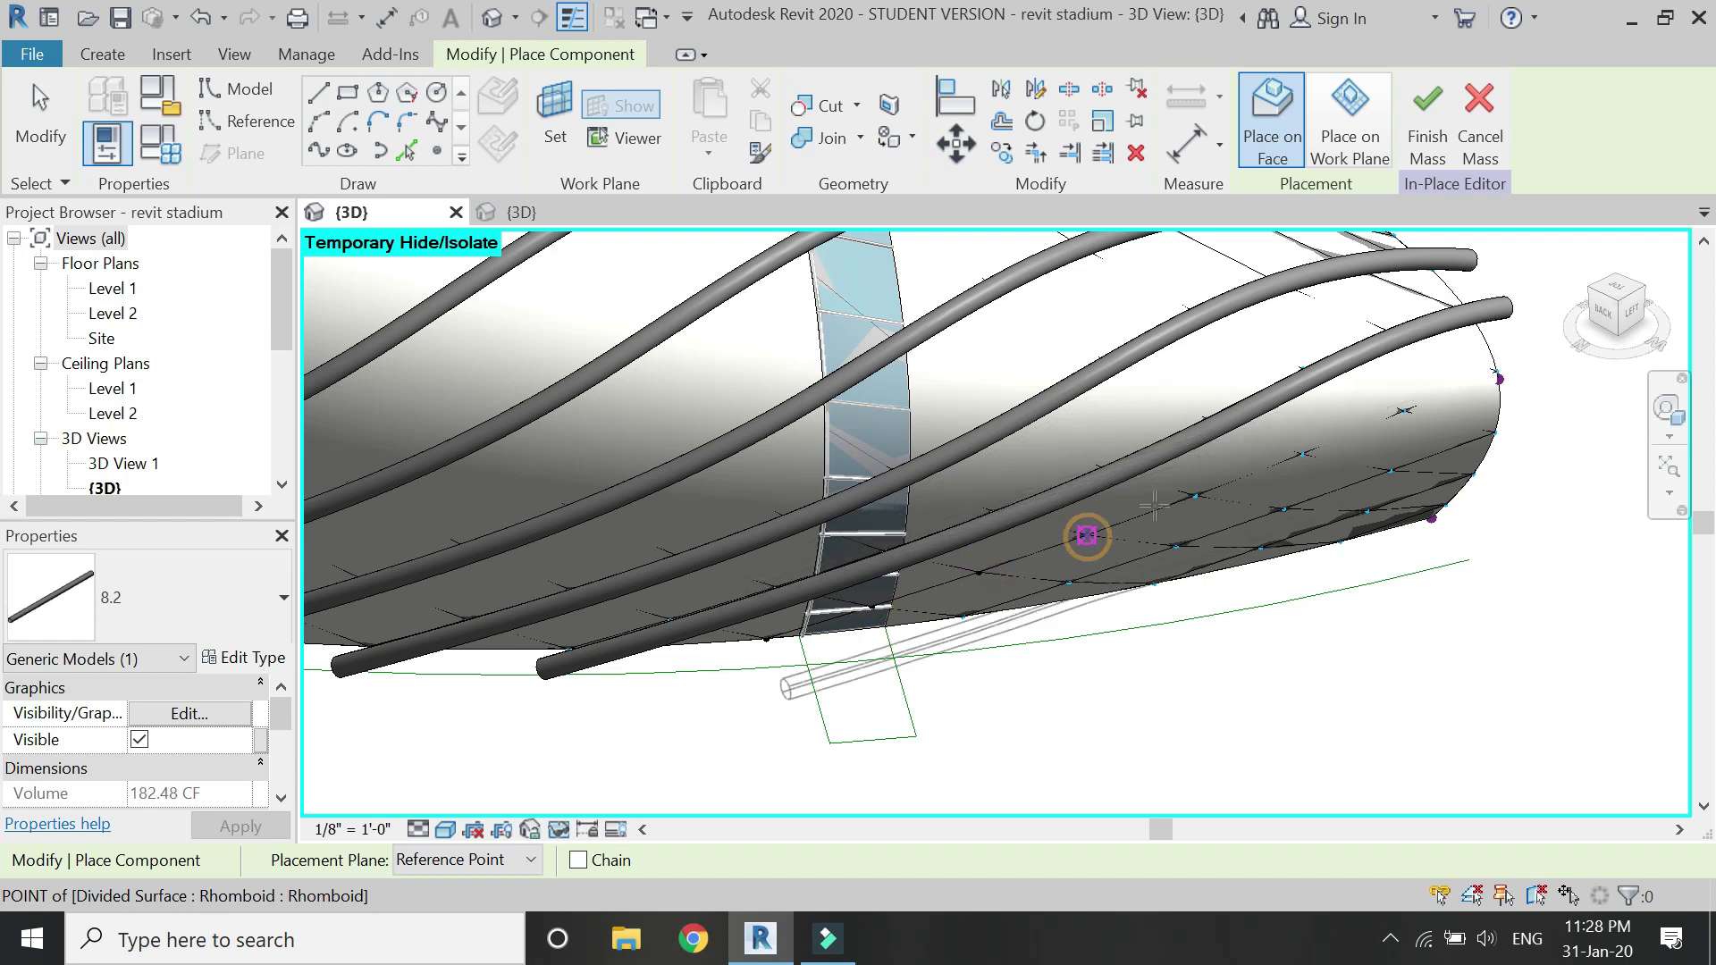
left_click(1196, 493)
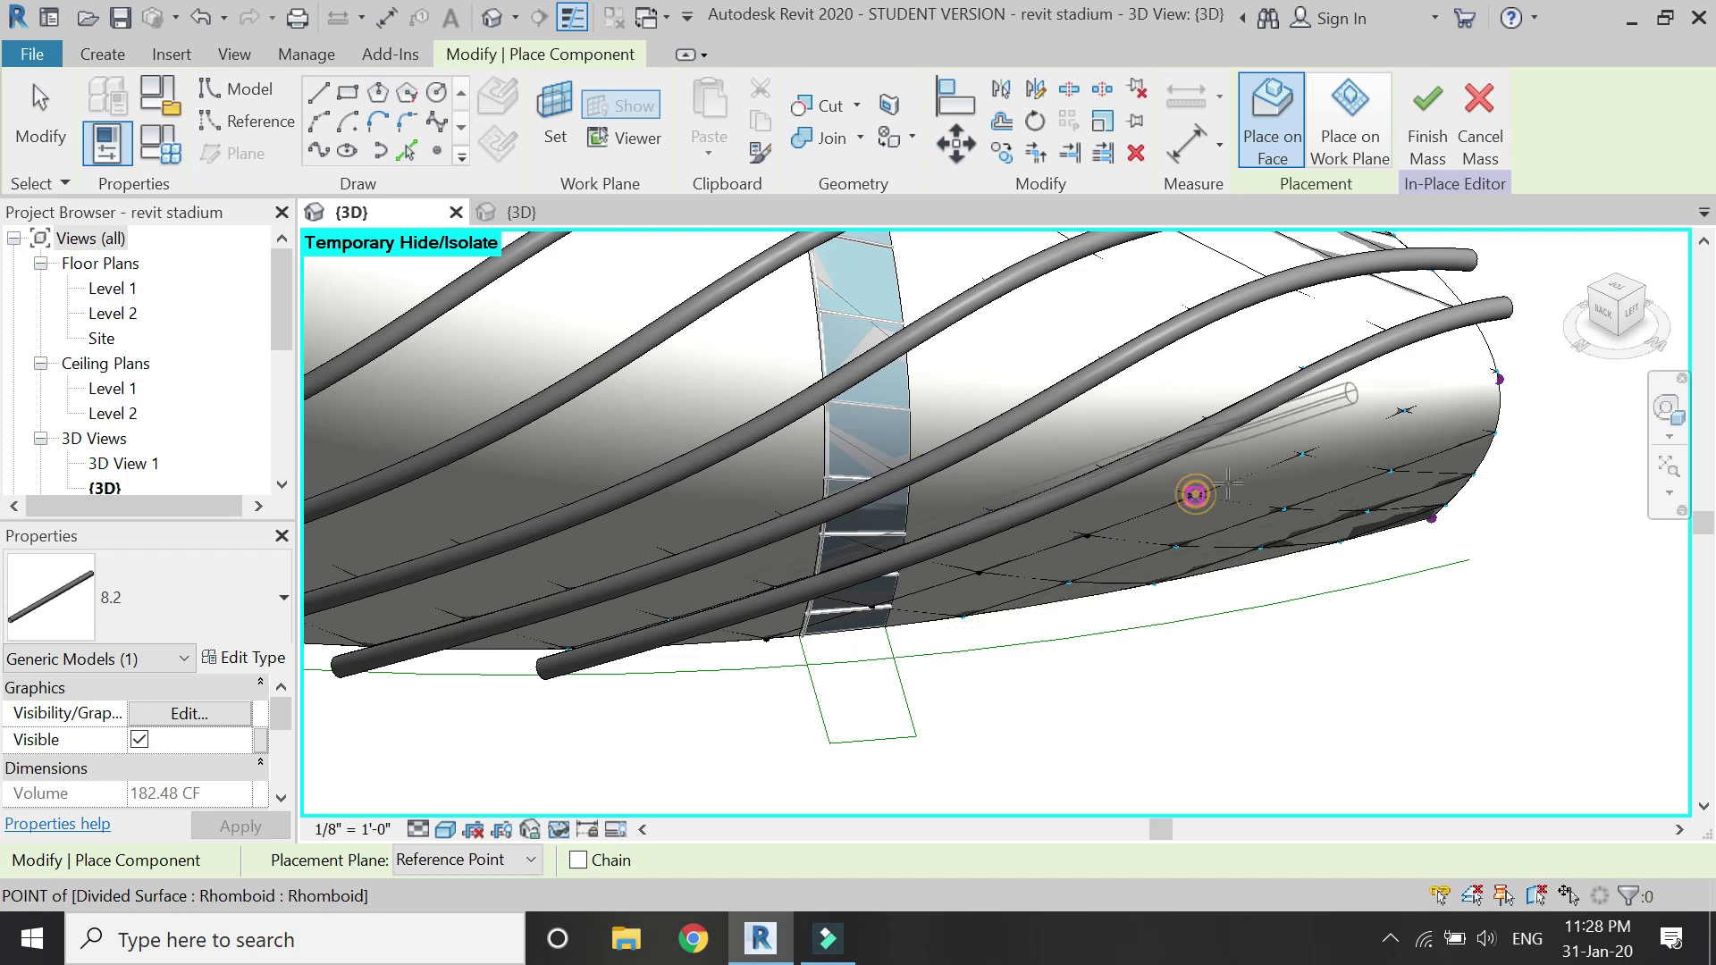
left_click(1305, 455)
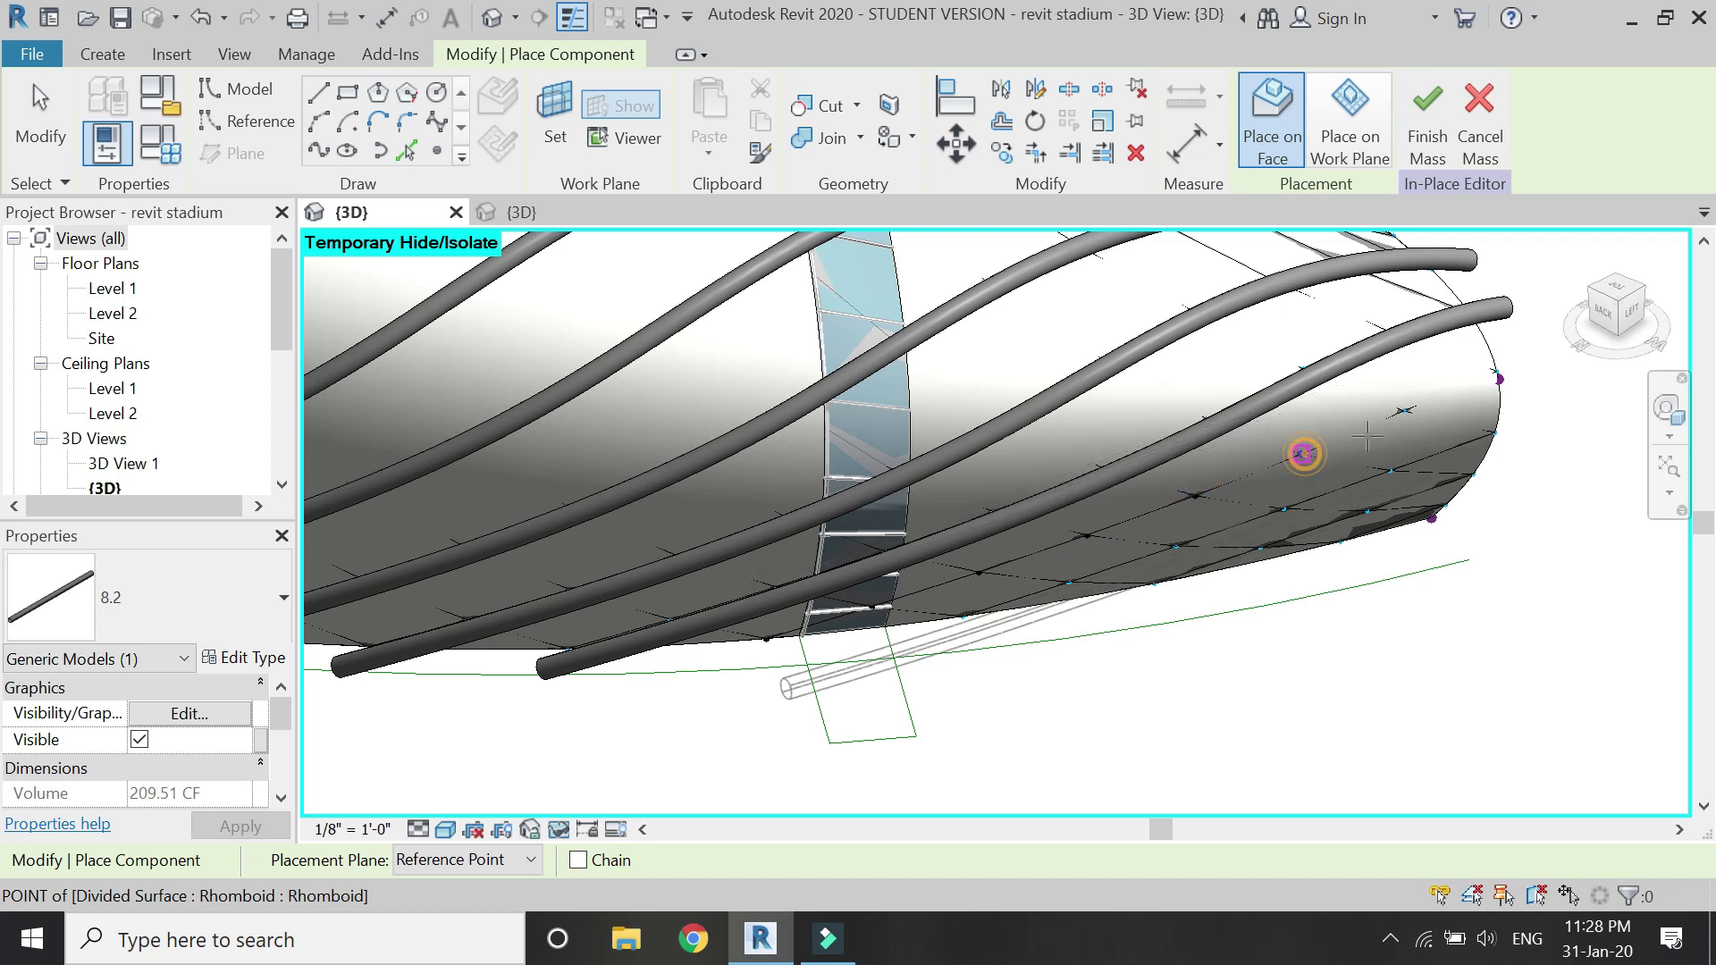
left_click(1403, 412)
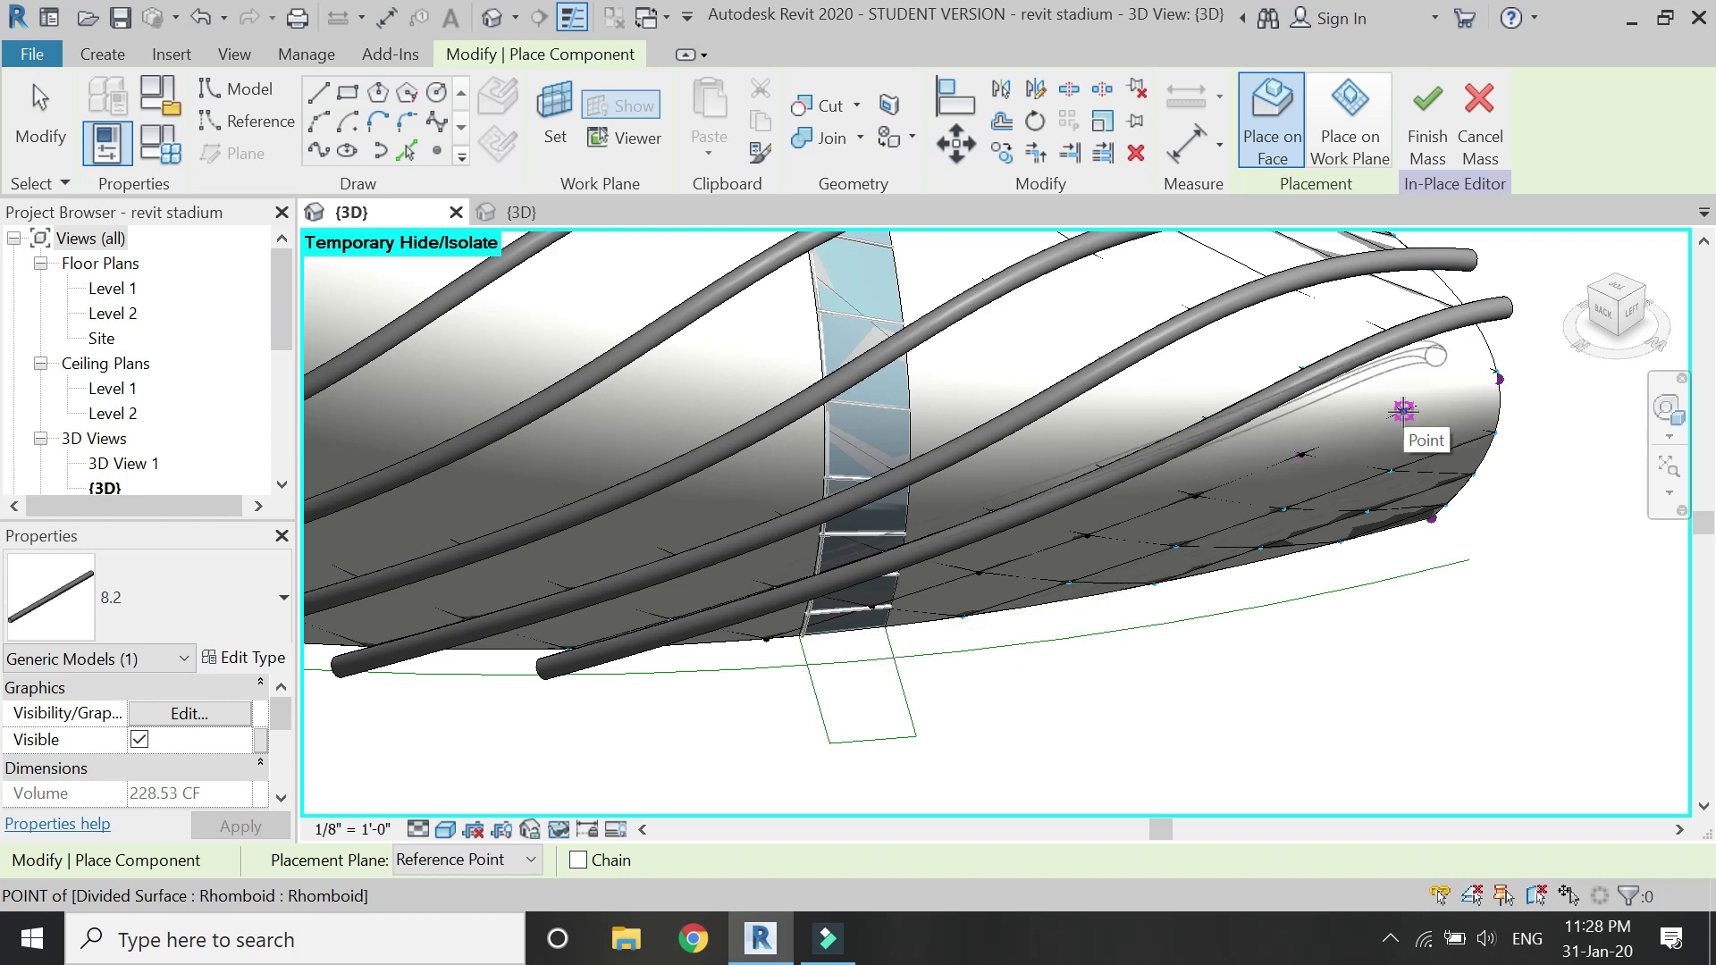
left_click(1497, 373)
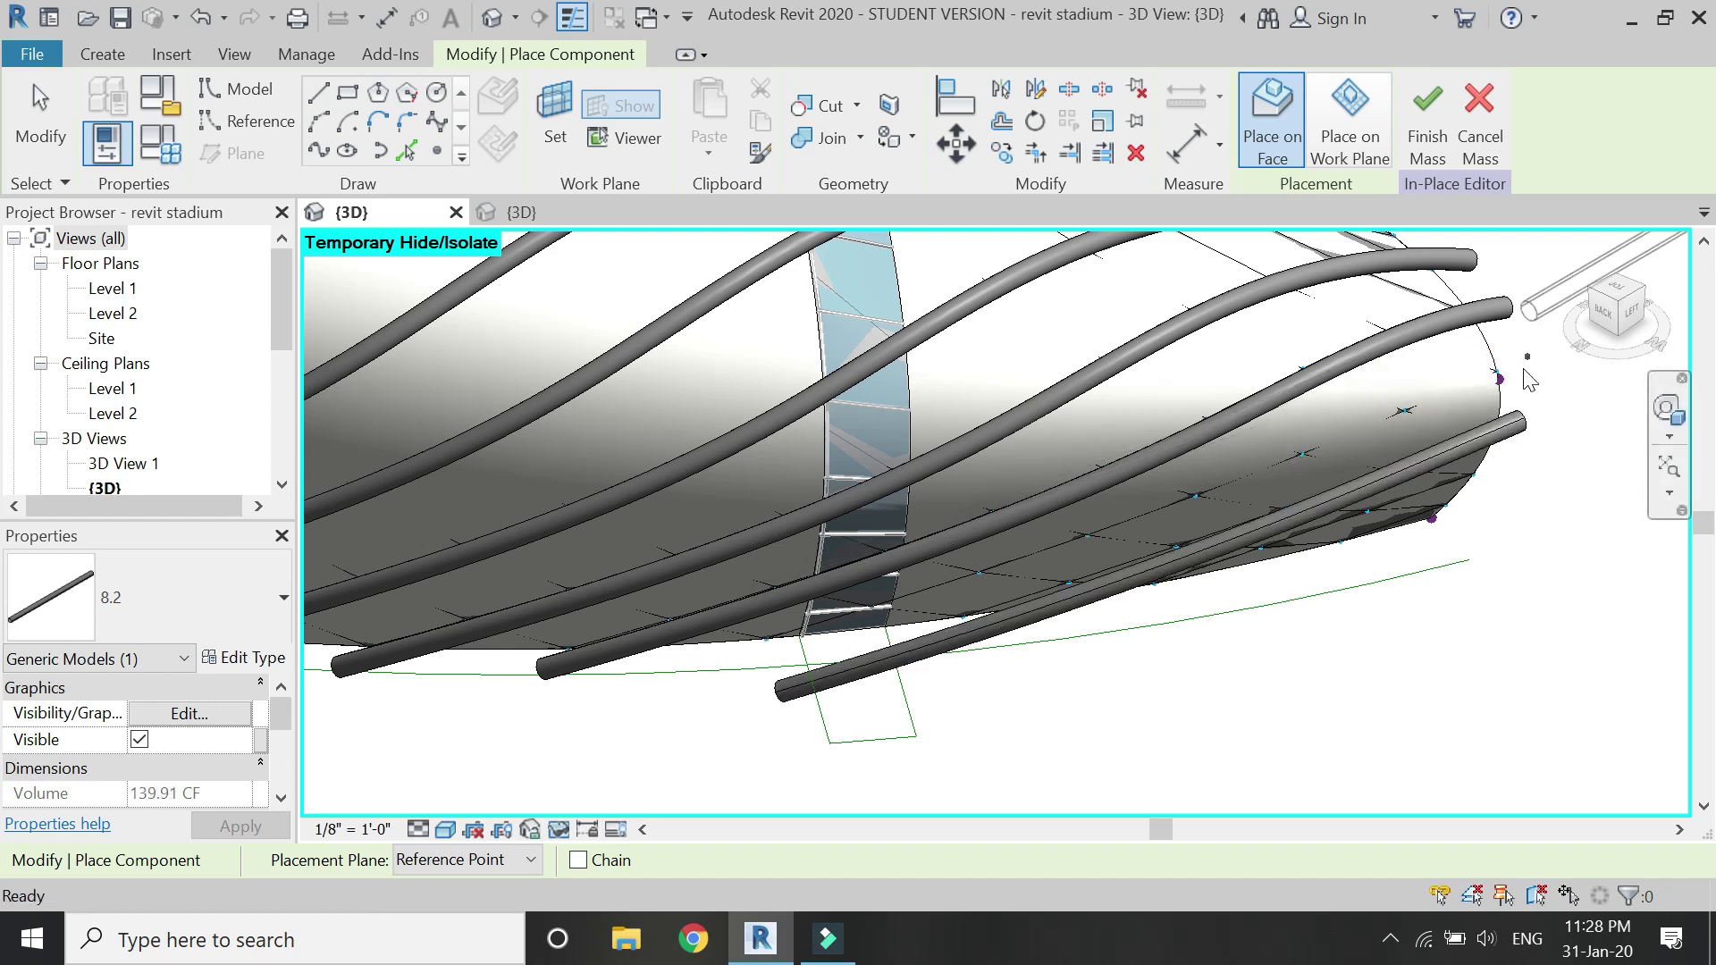
key("Escape")
key("Escape")
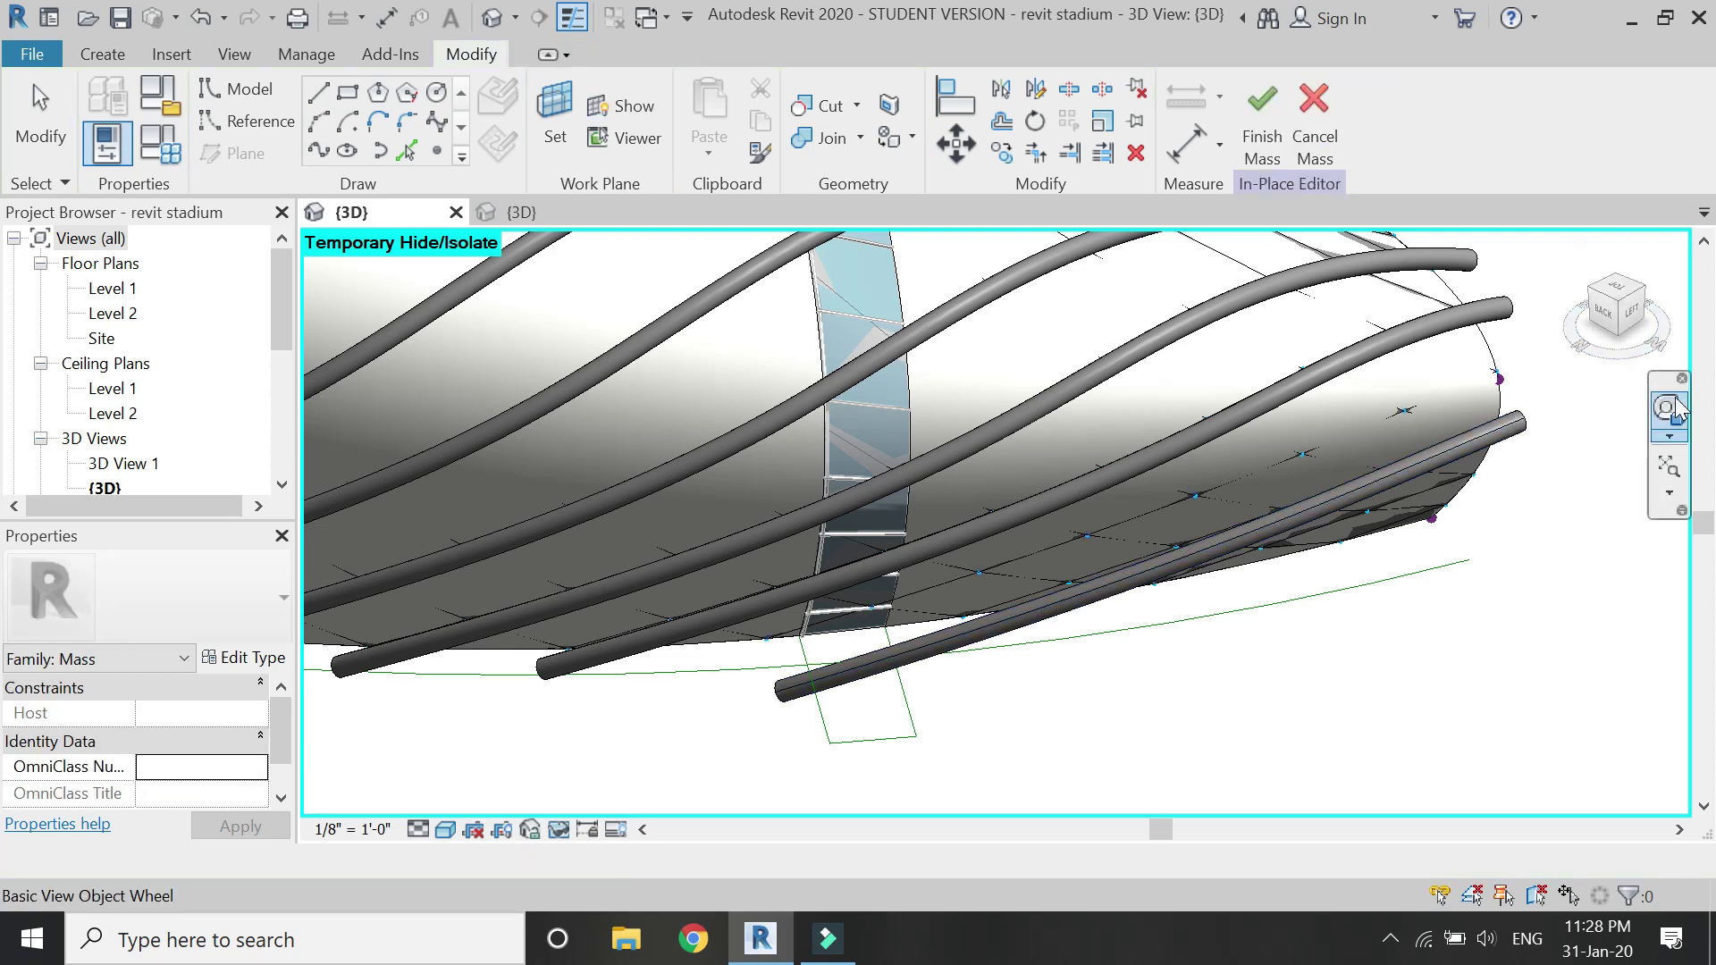
Open the 8.2 tube family for editing.
left_click(1675, 402)
left_click_drag(1280, 513, 1198, 507)
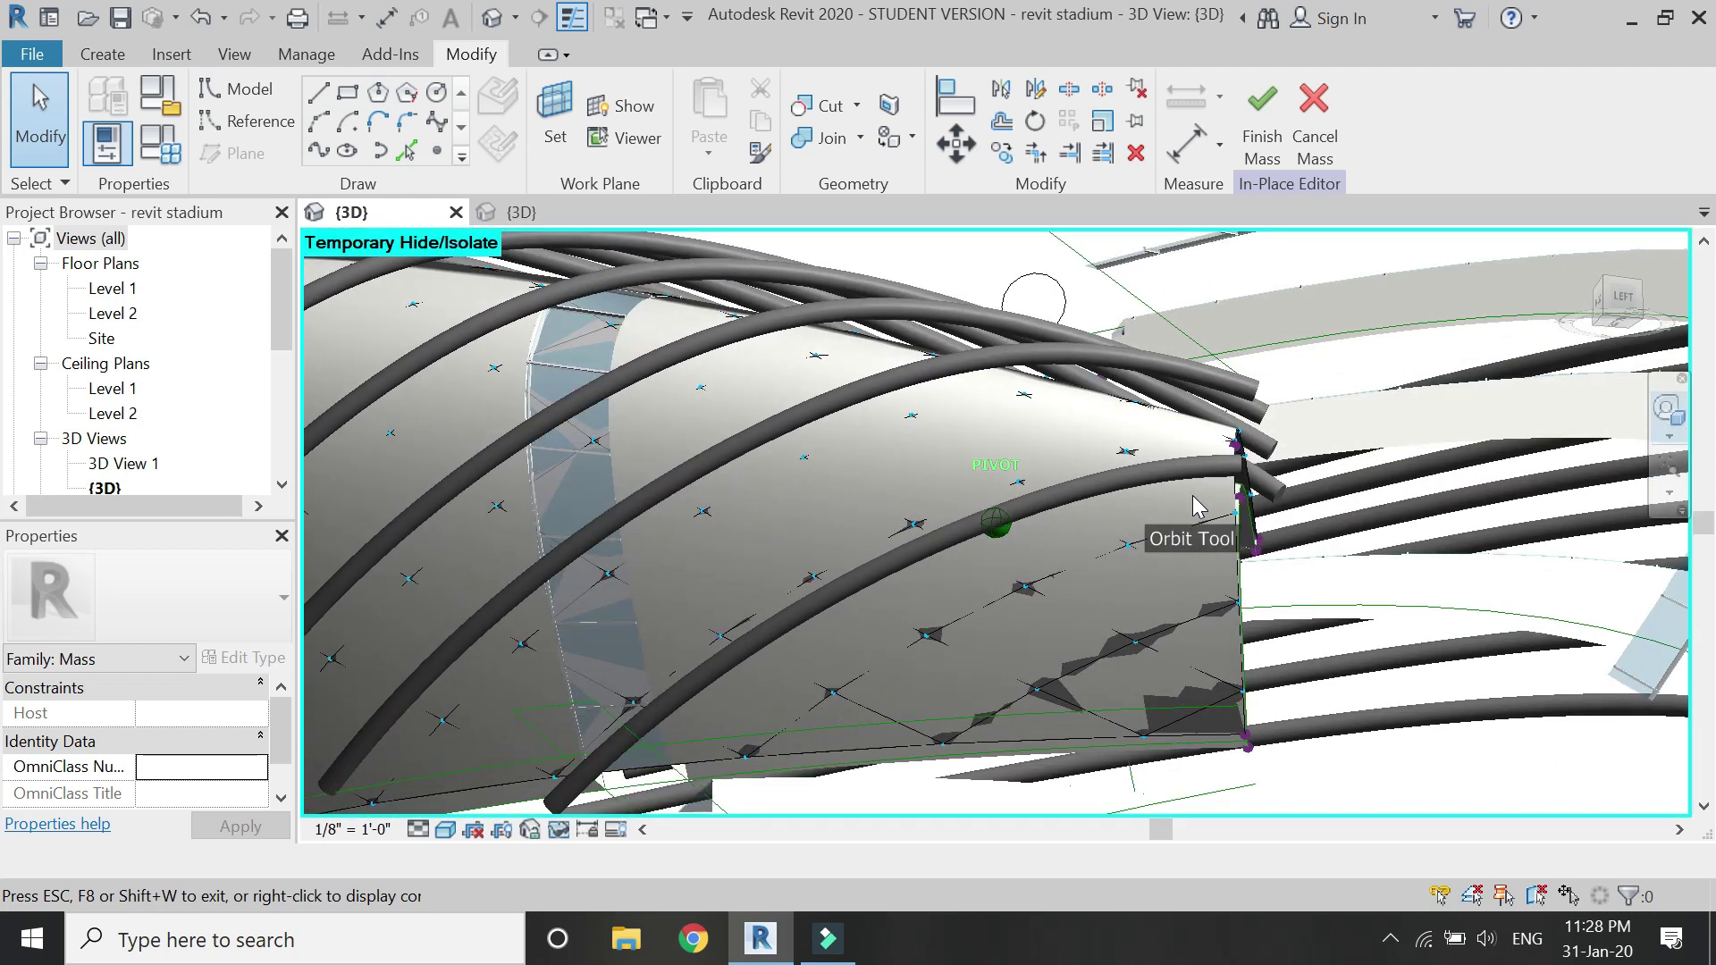
scroll(965, 706, "down", 1)
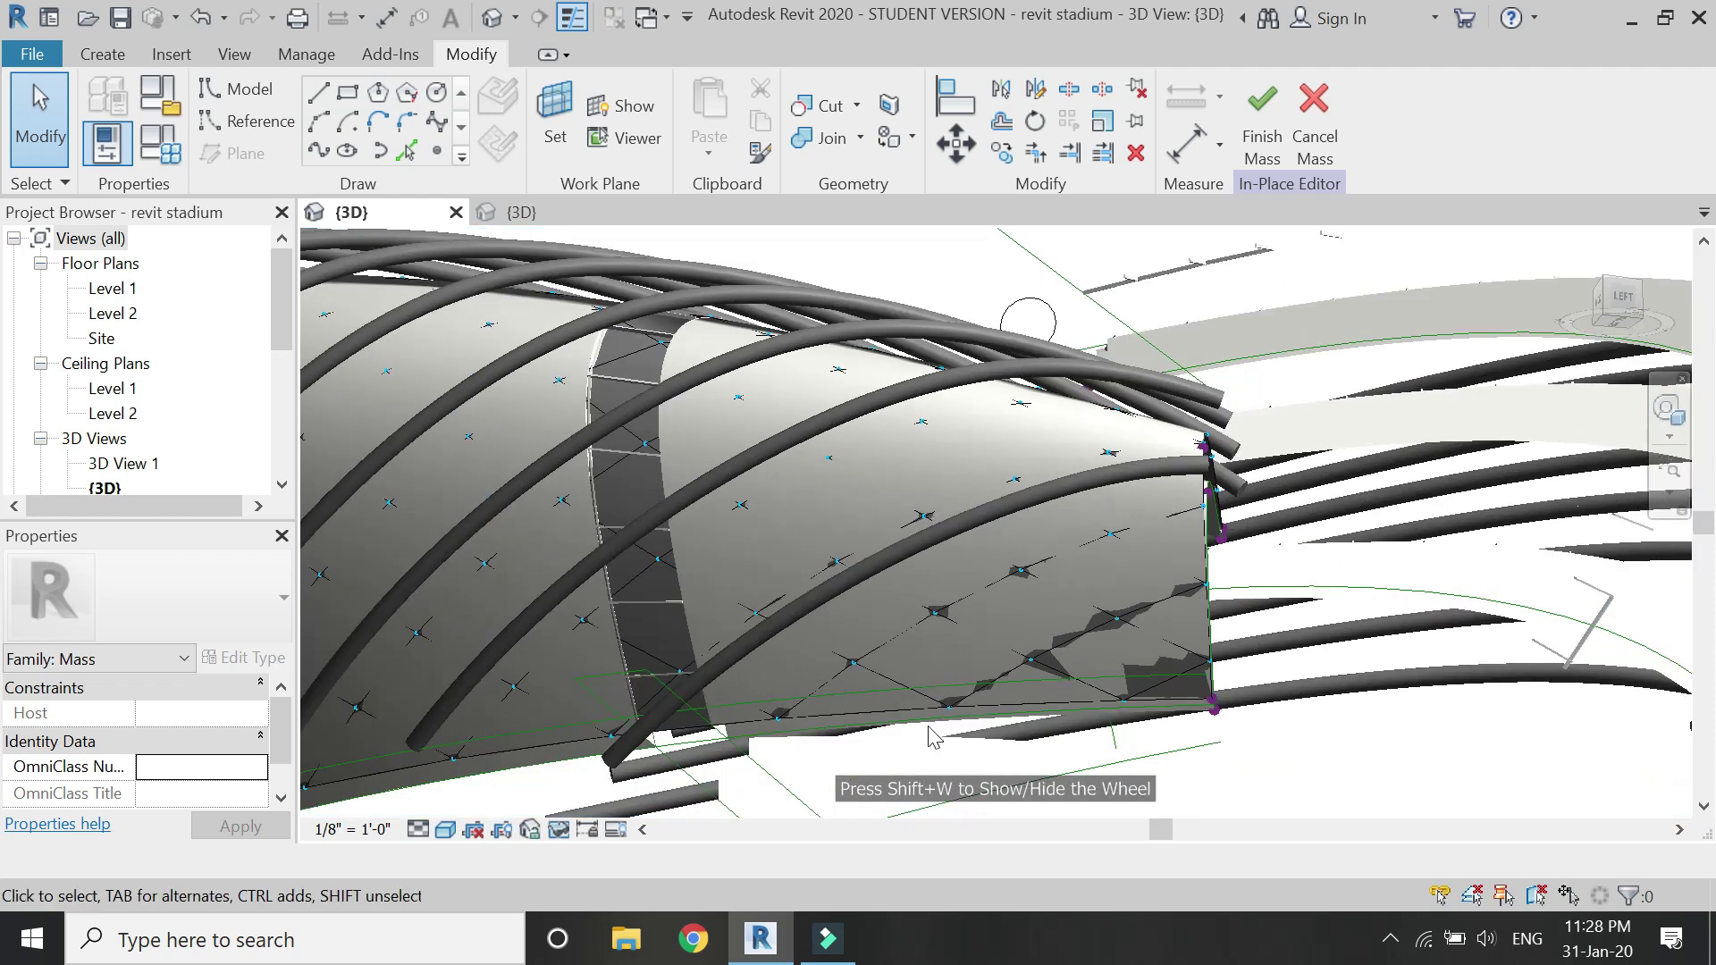
scroll(928, 731, "up", 1)
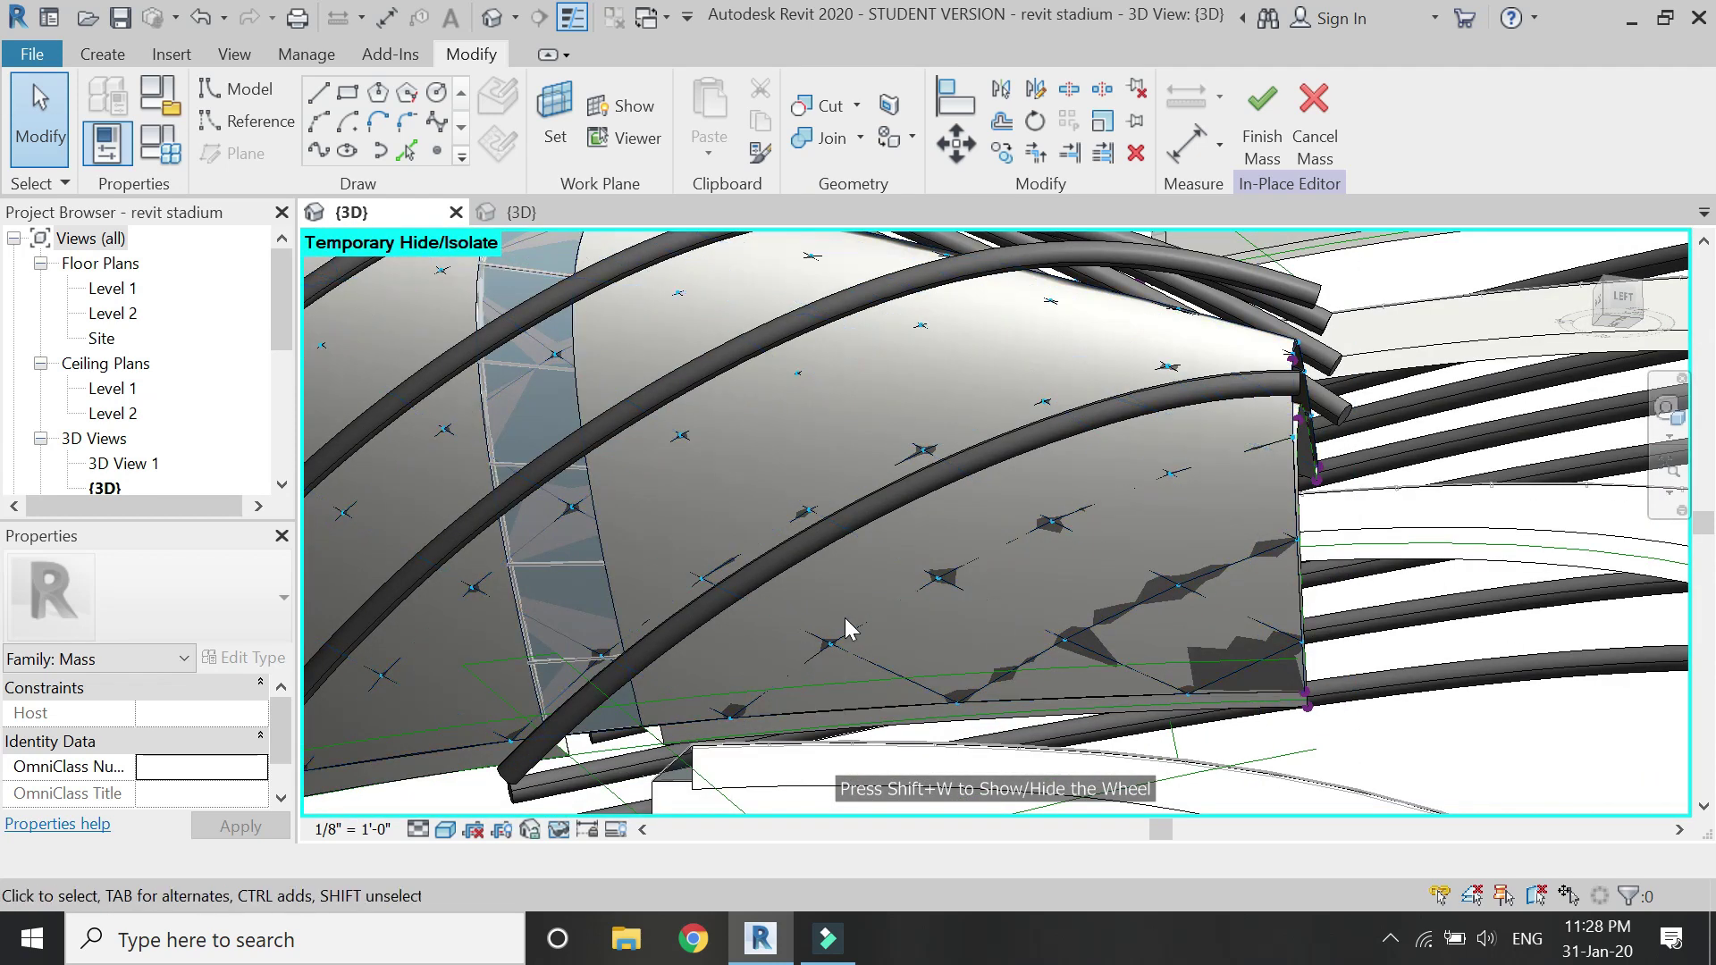
left_click(524, 215)
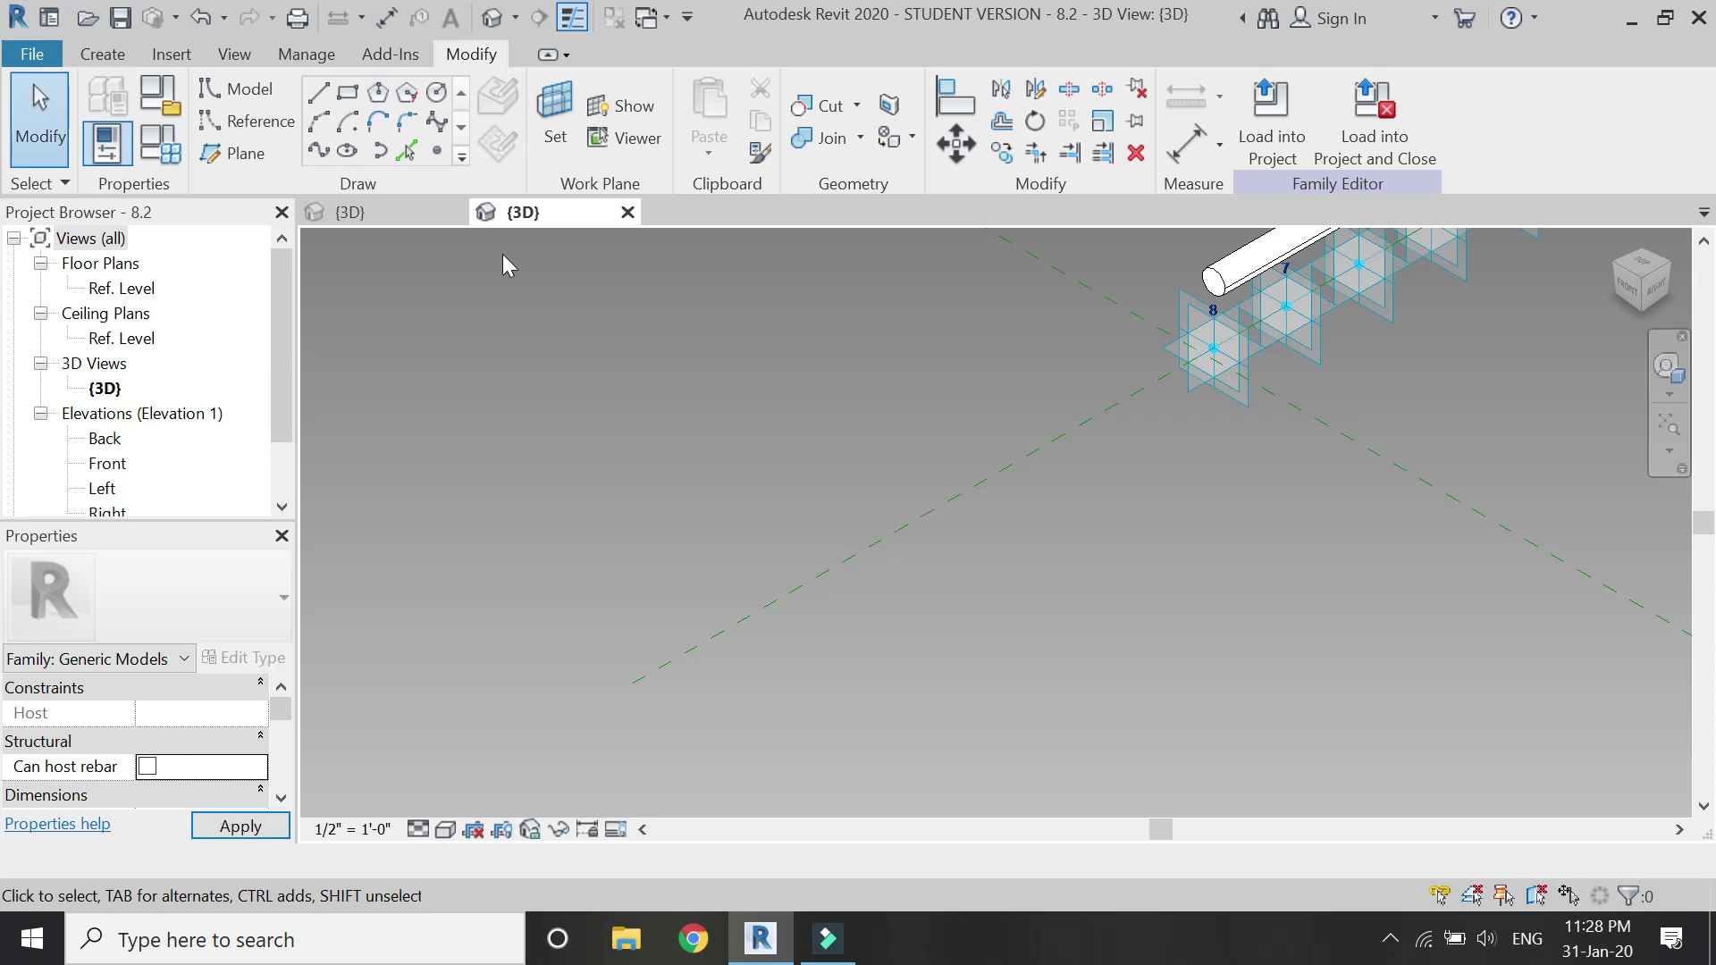
Save the open 8.2 tube family as a new family file named 6.2.
scroll(528, 745, "down", 3)
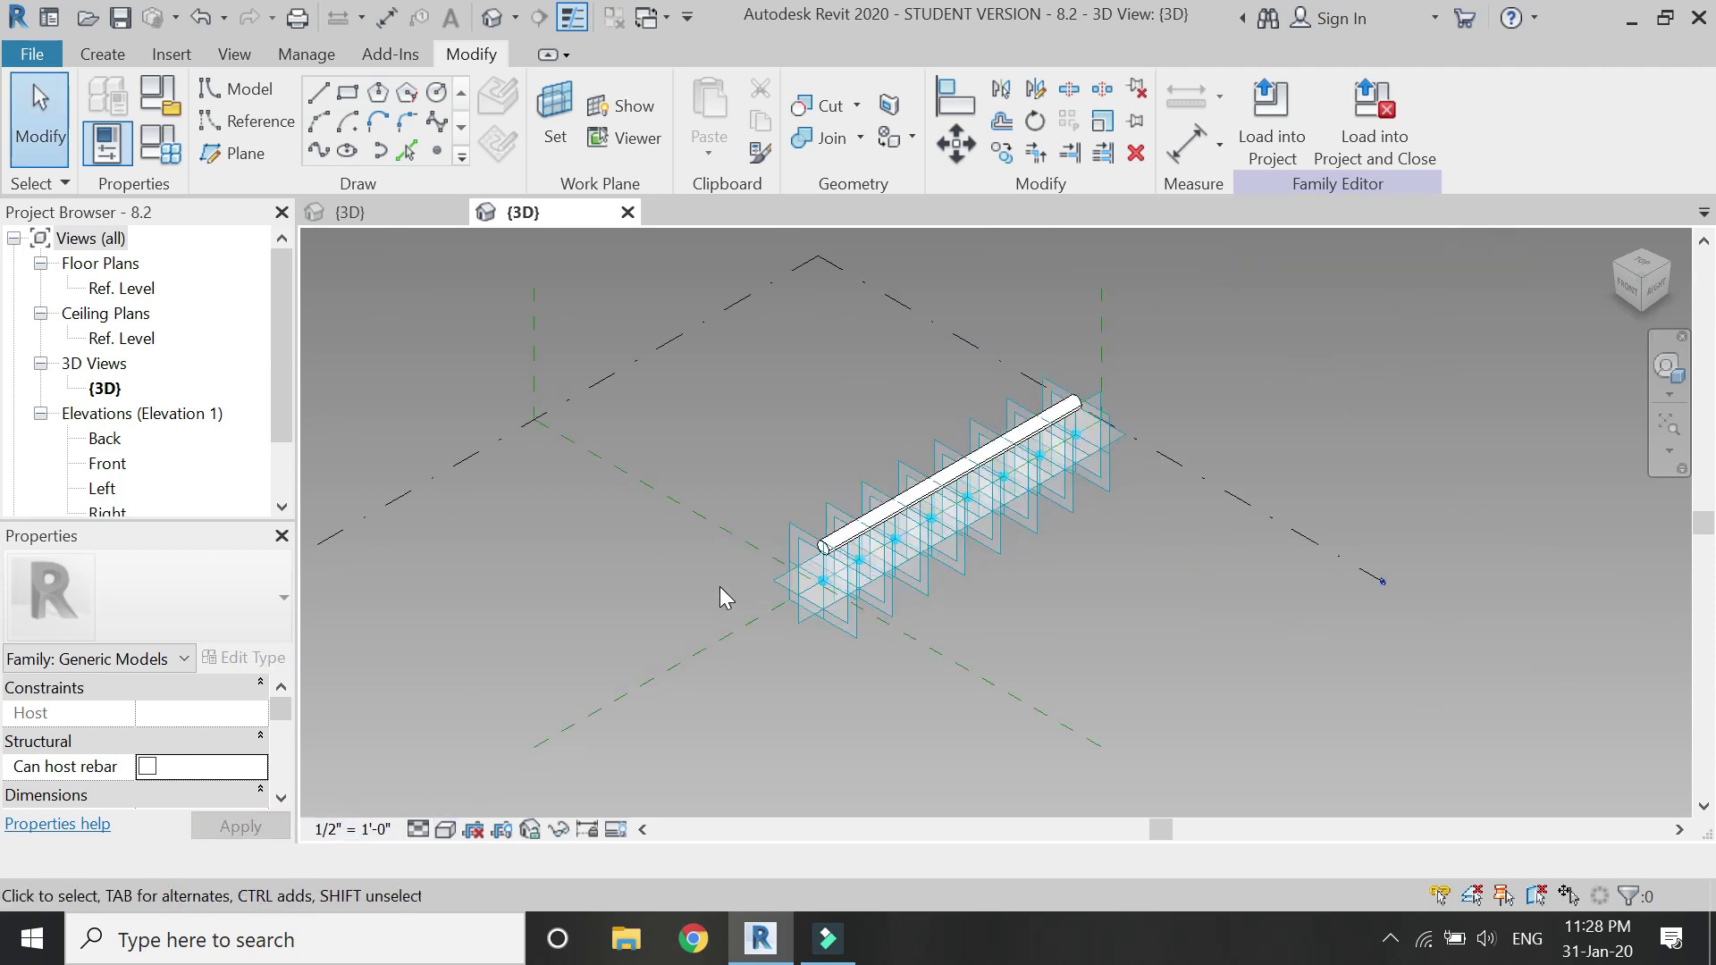
scroll(1010, 446, "up", 2)
scroll(1010, 447, "up", 1)
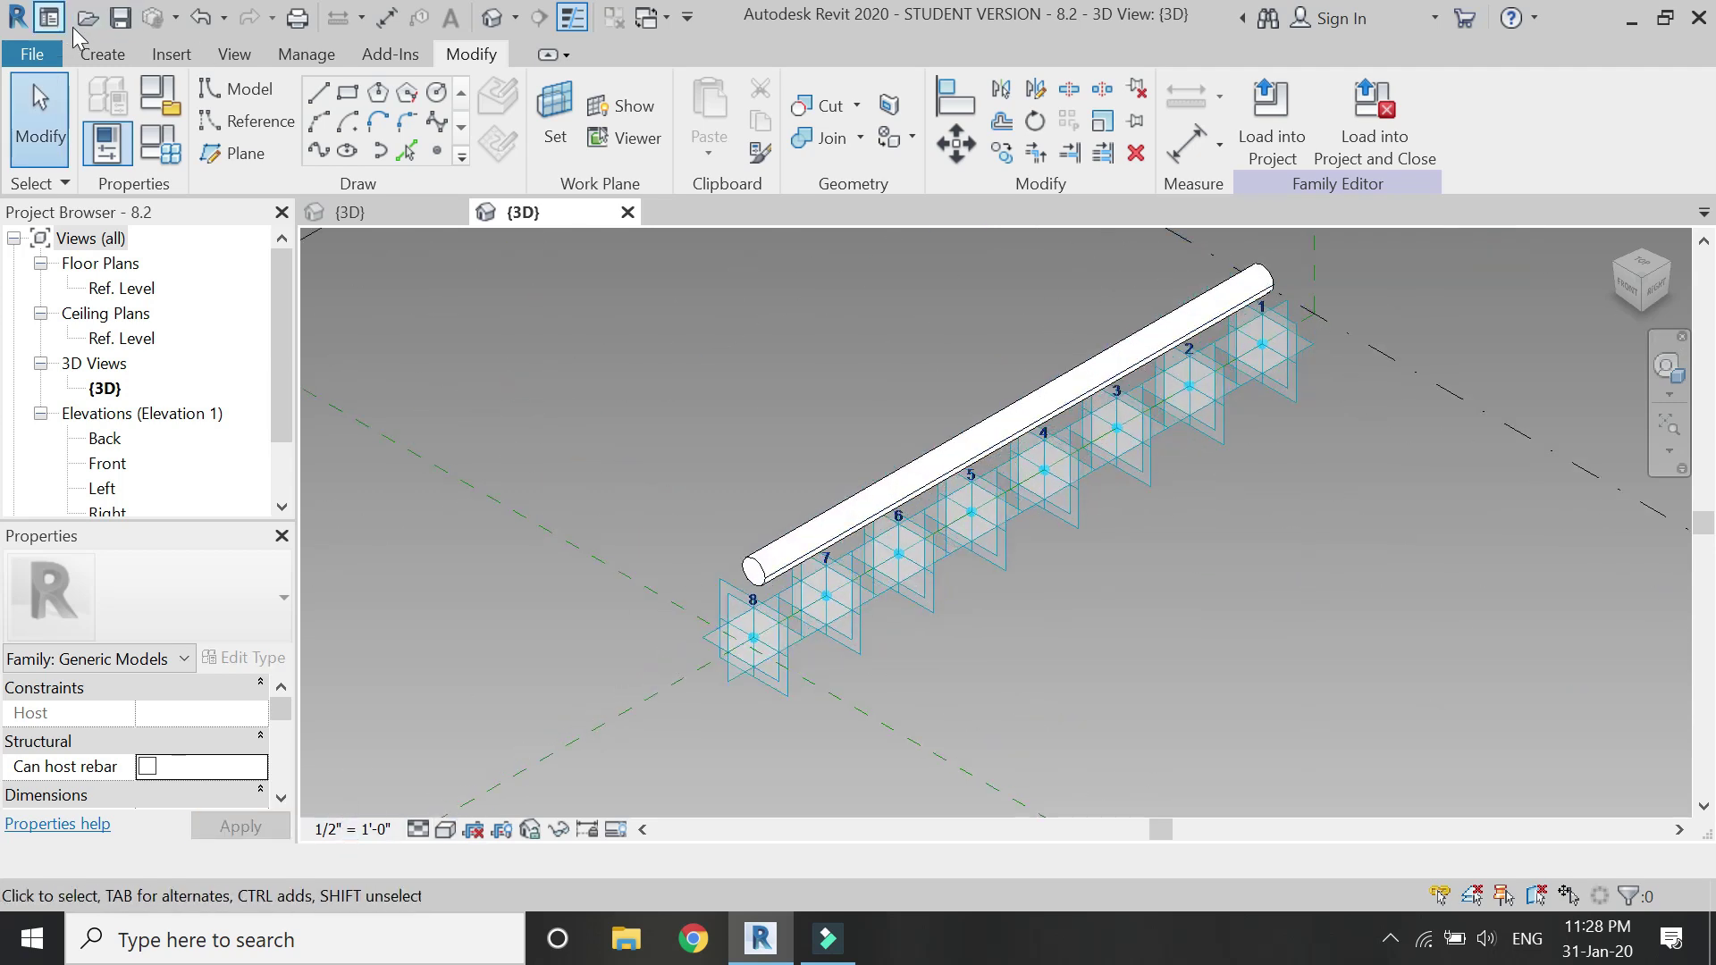
left_click(32, 54)
mouse_move(96, 427)
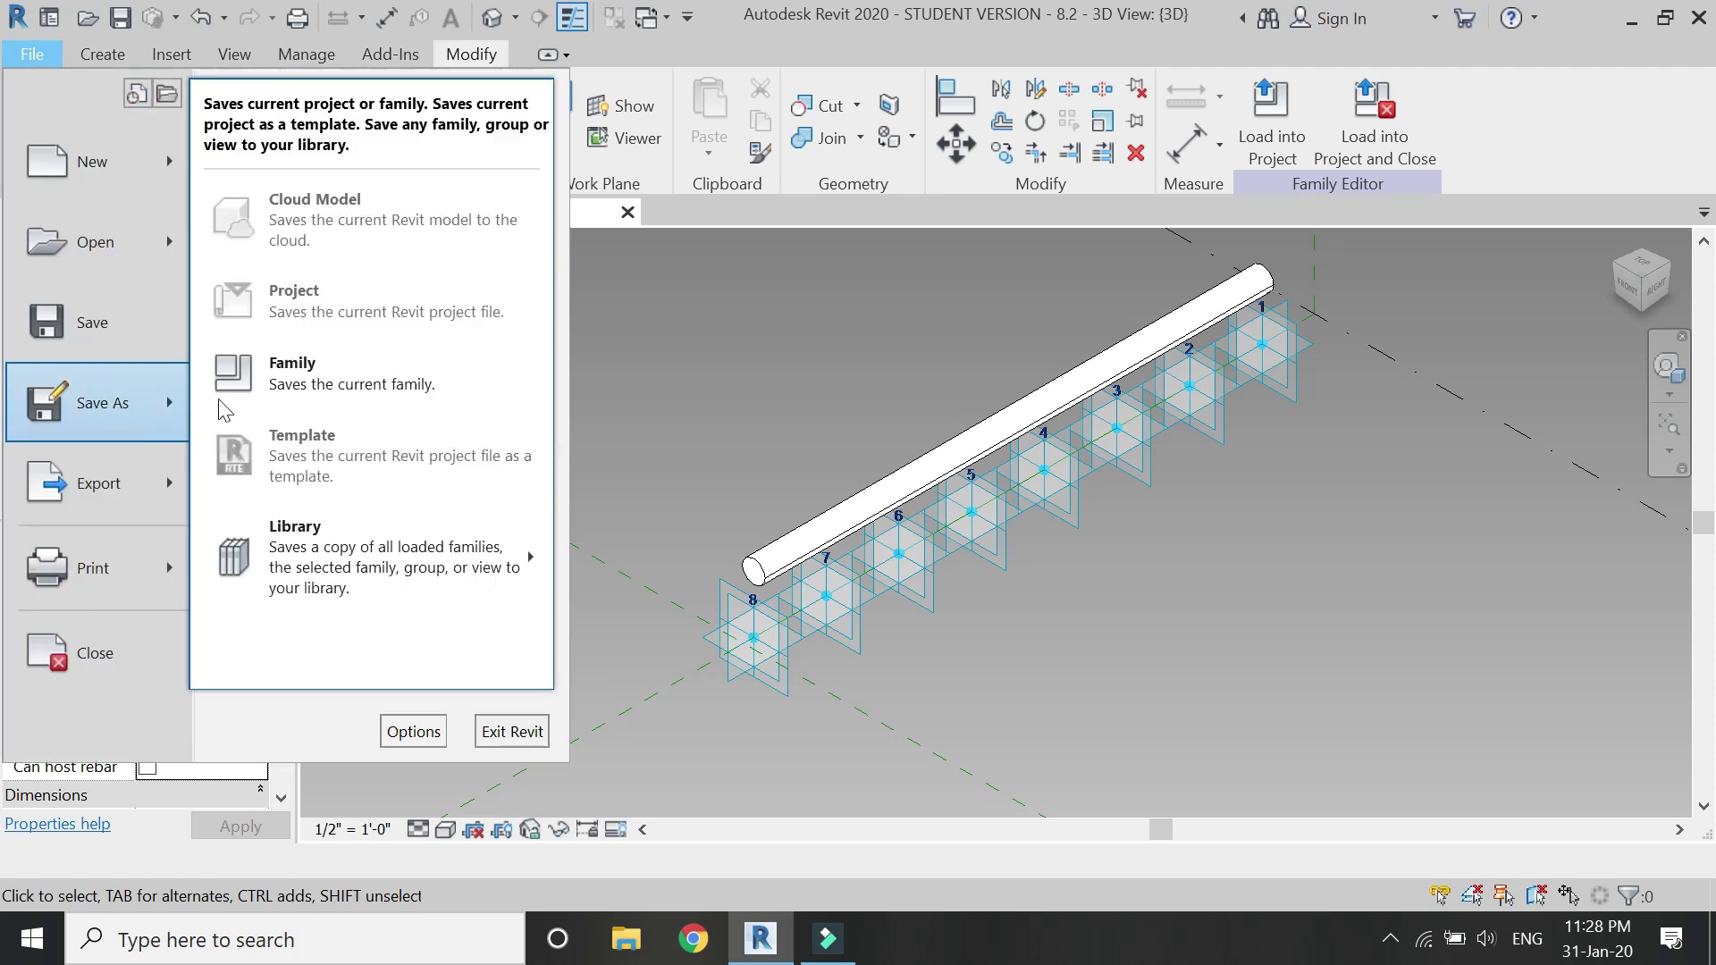
left_click(223, 398)
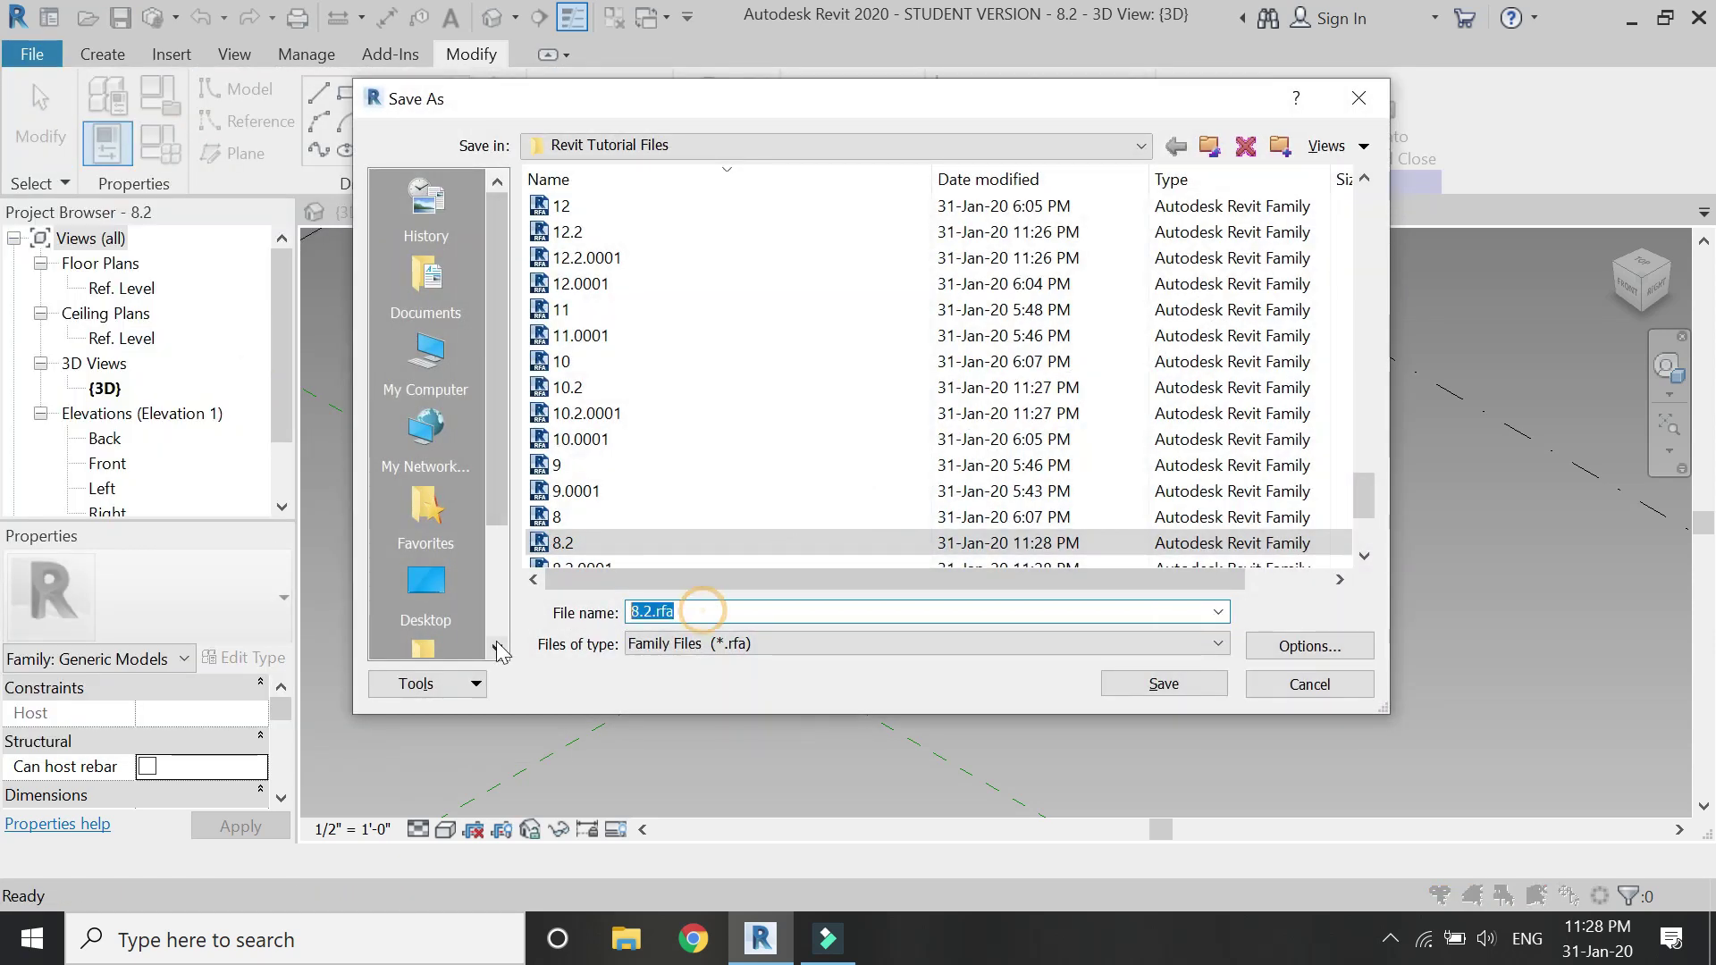
type("6.2")
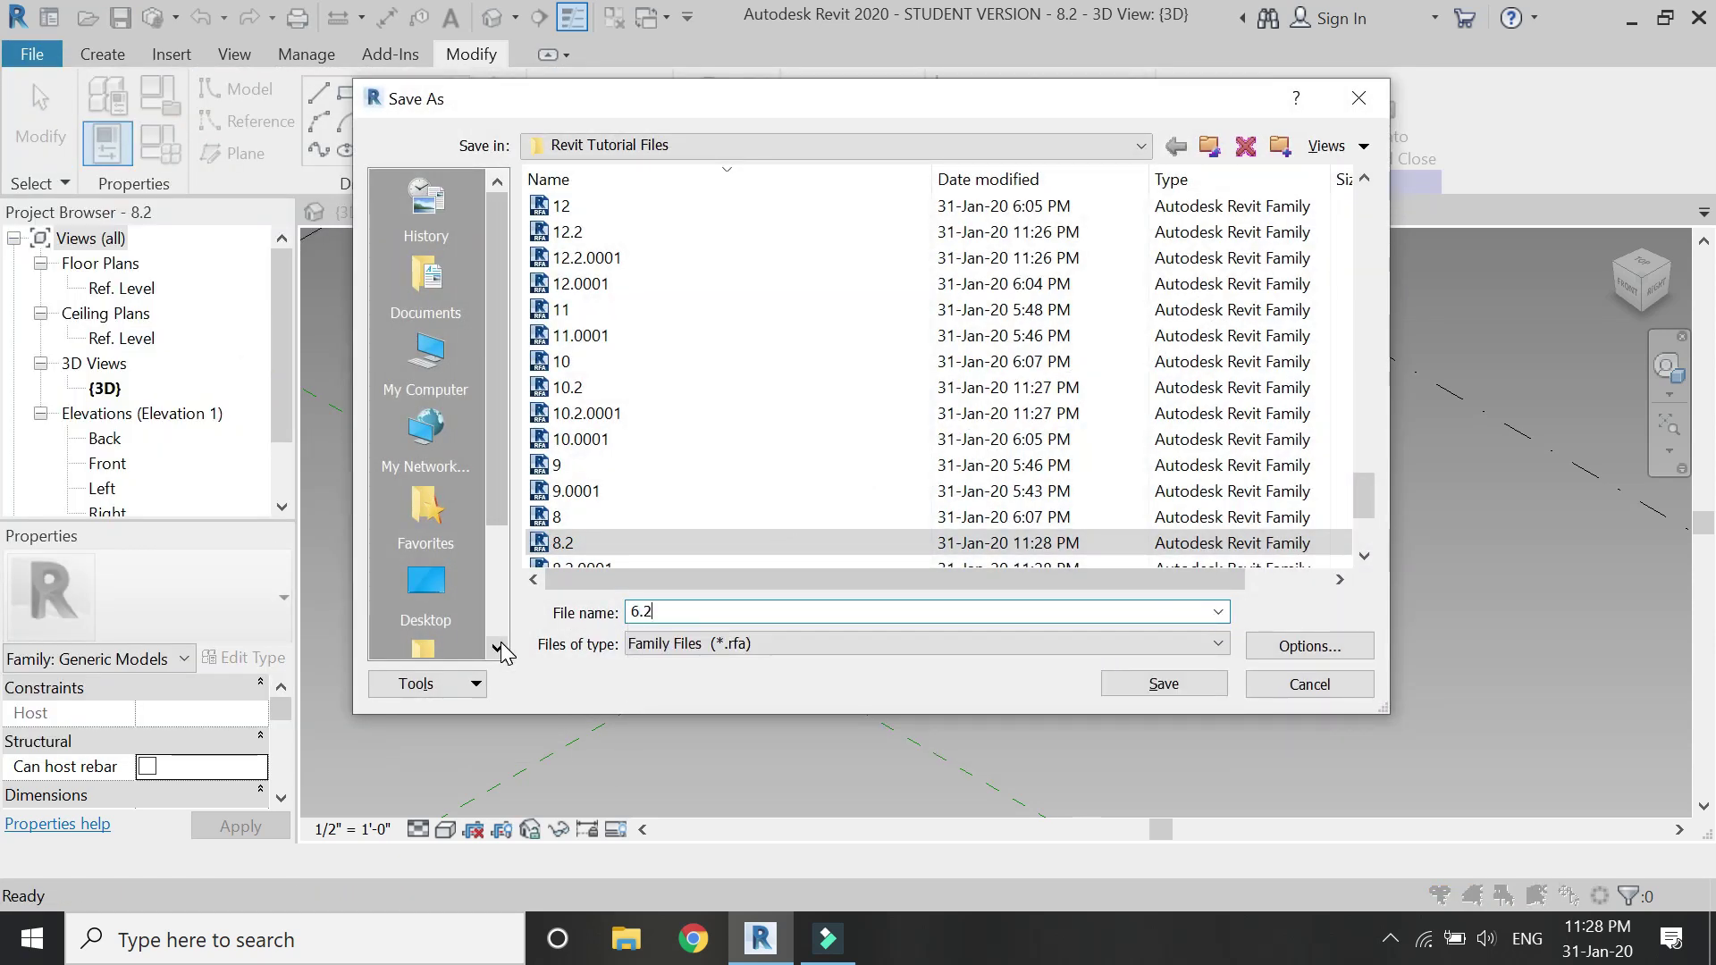
left_click(1136, 694)
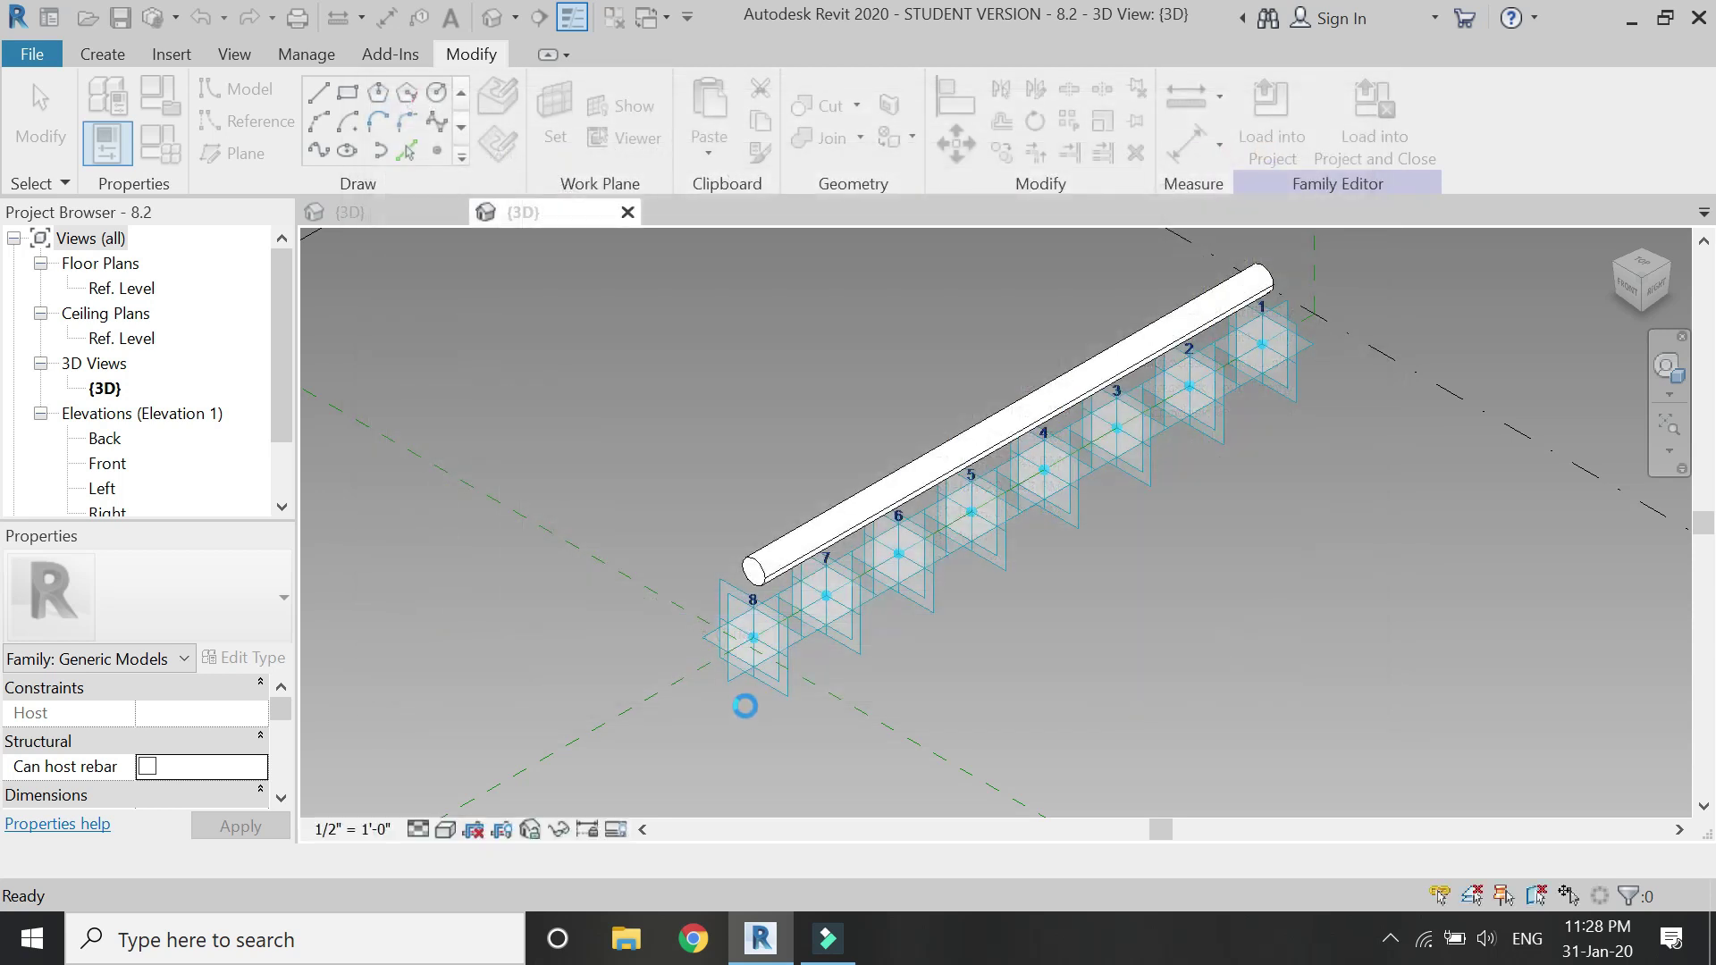
Delete placement points 8 and 7 from the 6.2 tube, then save the family and load it into the stadium project.
left_click(762, 648)
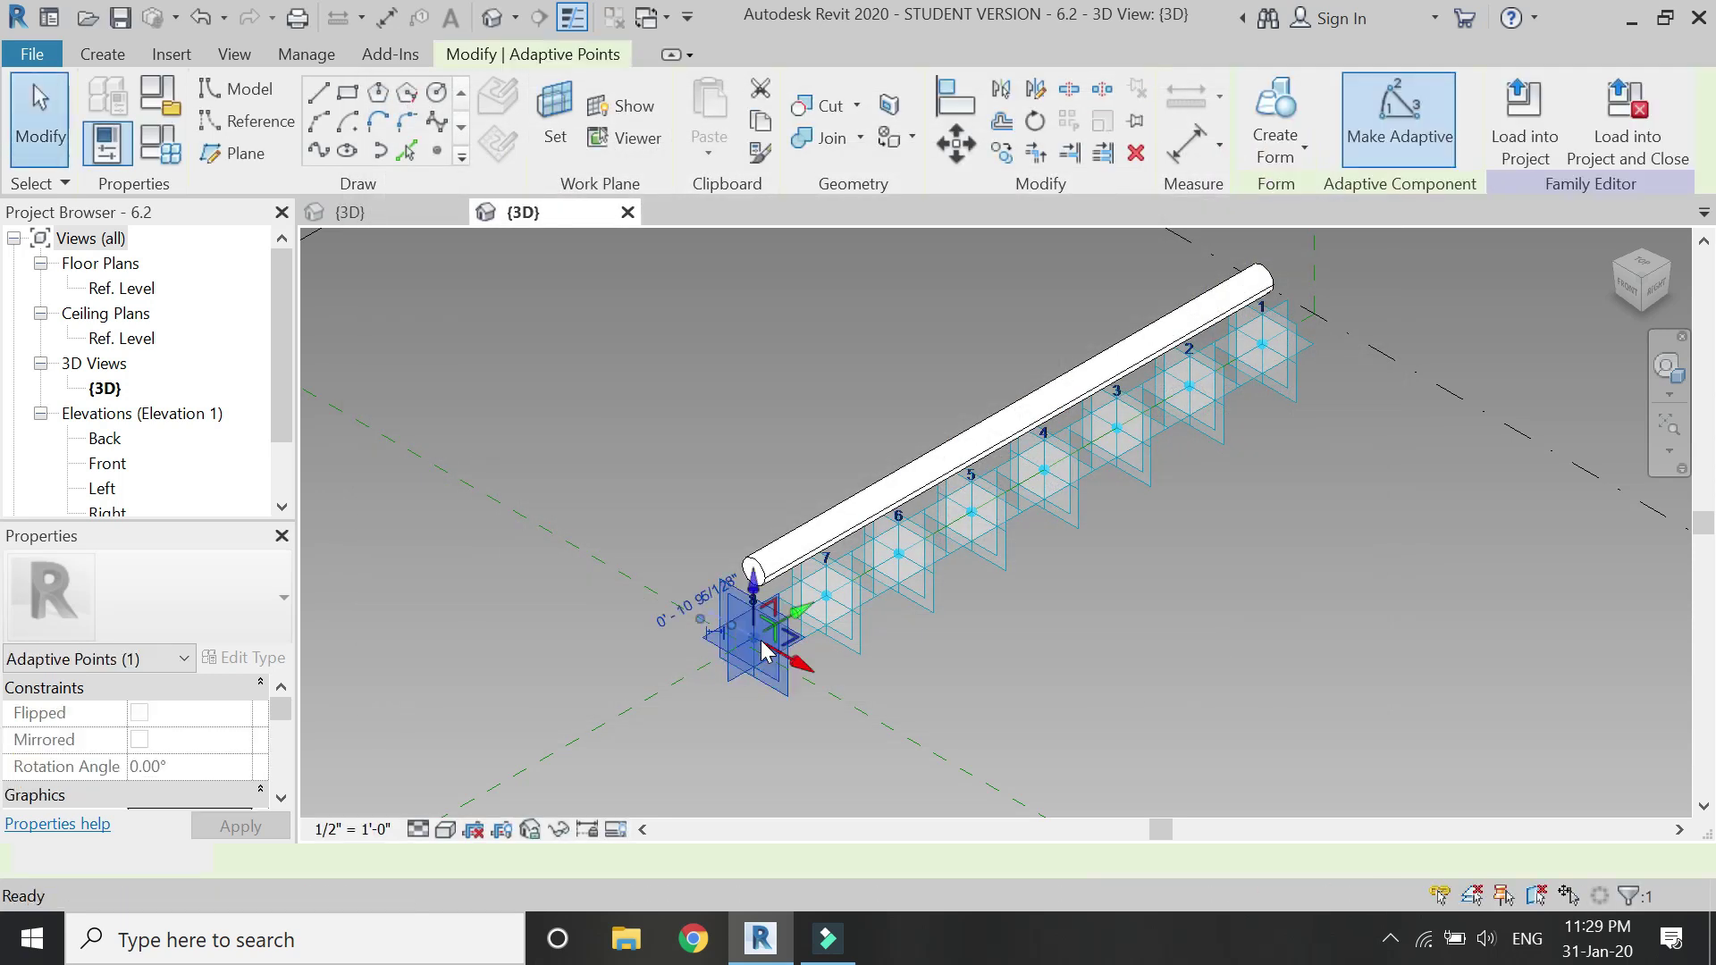
key("Delete")
left_click(813, 608)
key("Delete")
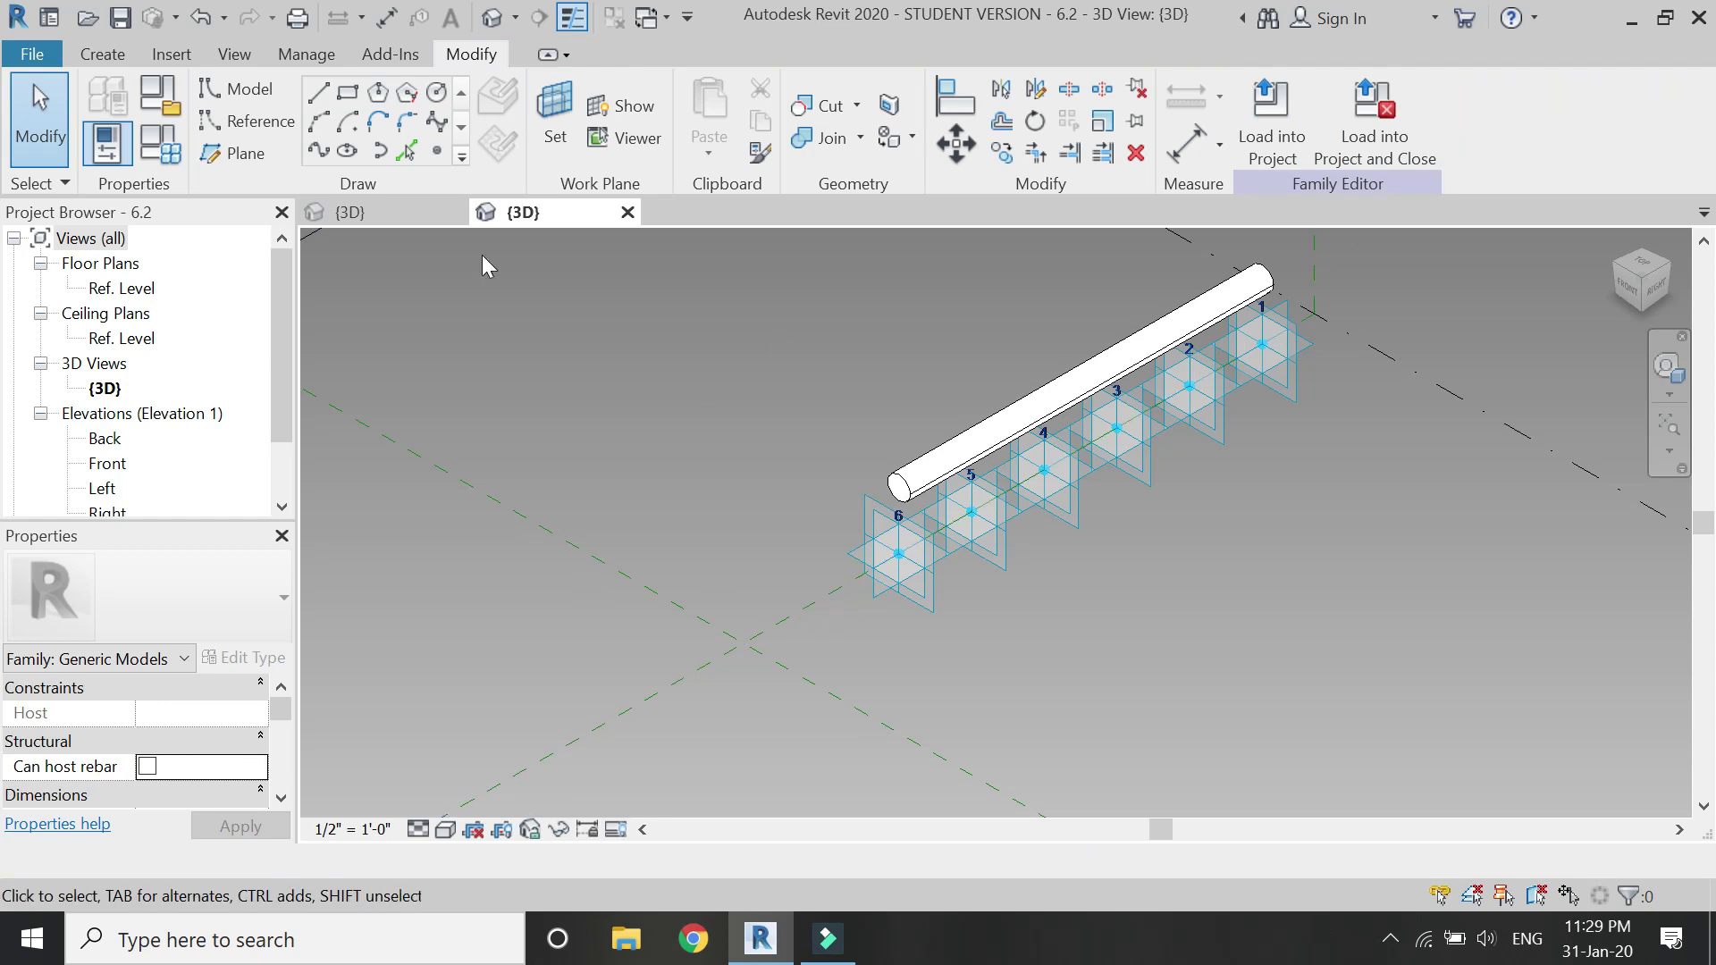
left_click(121, 34)
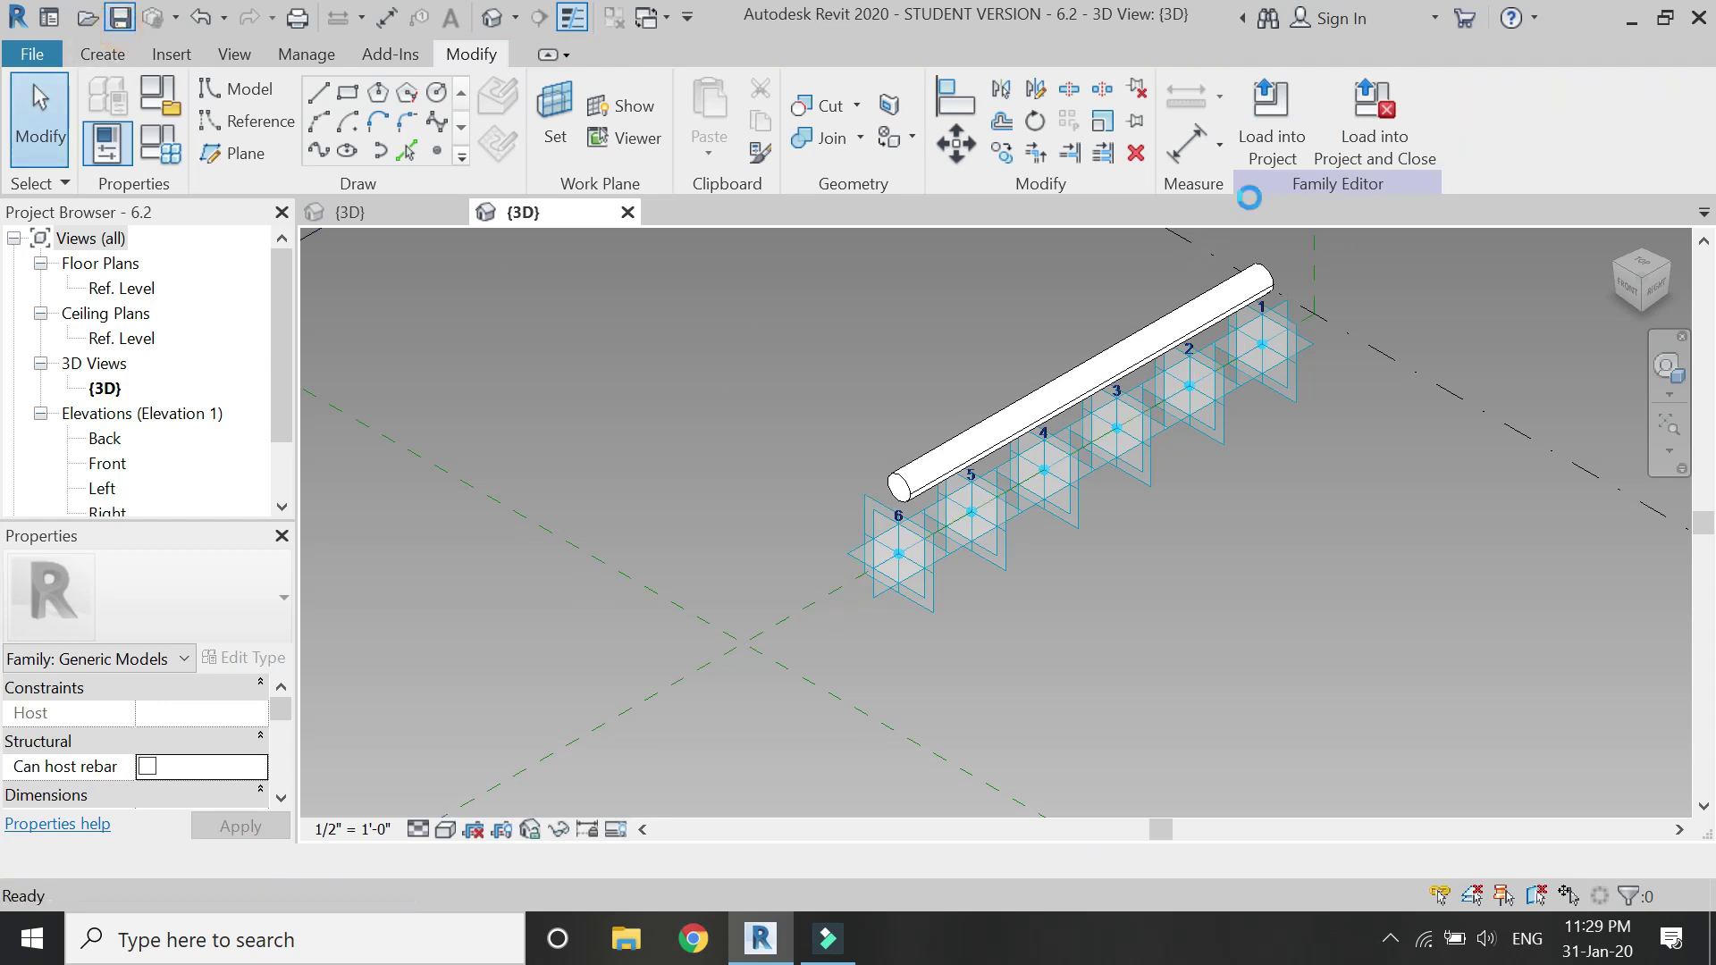
left_click(1272, 126)
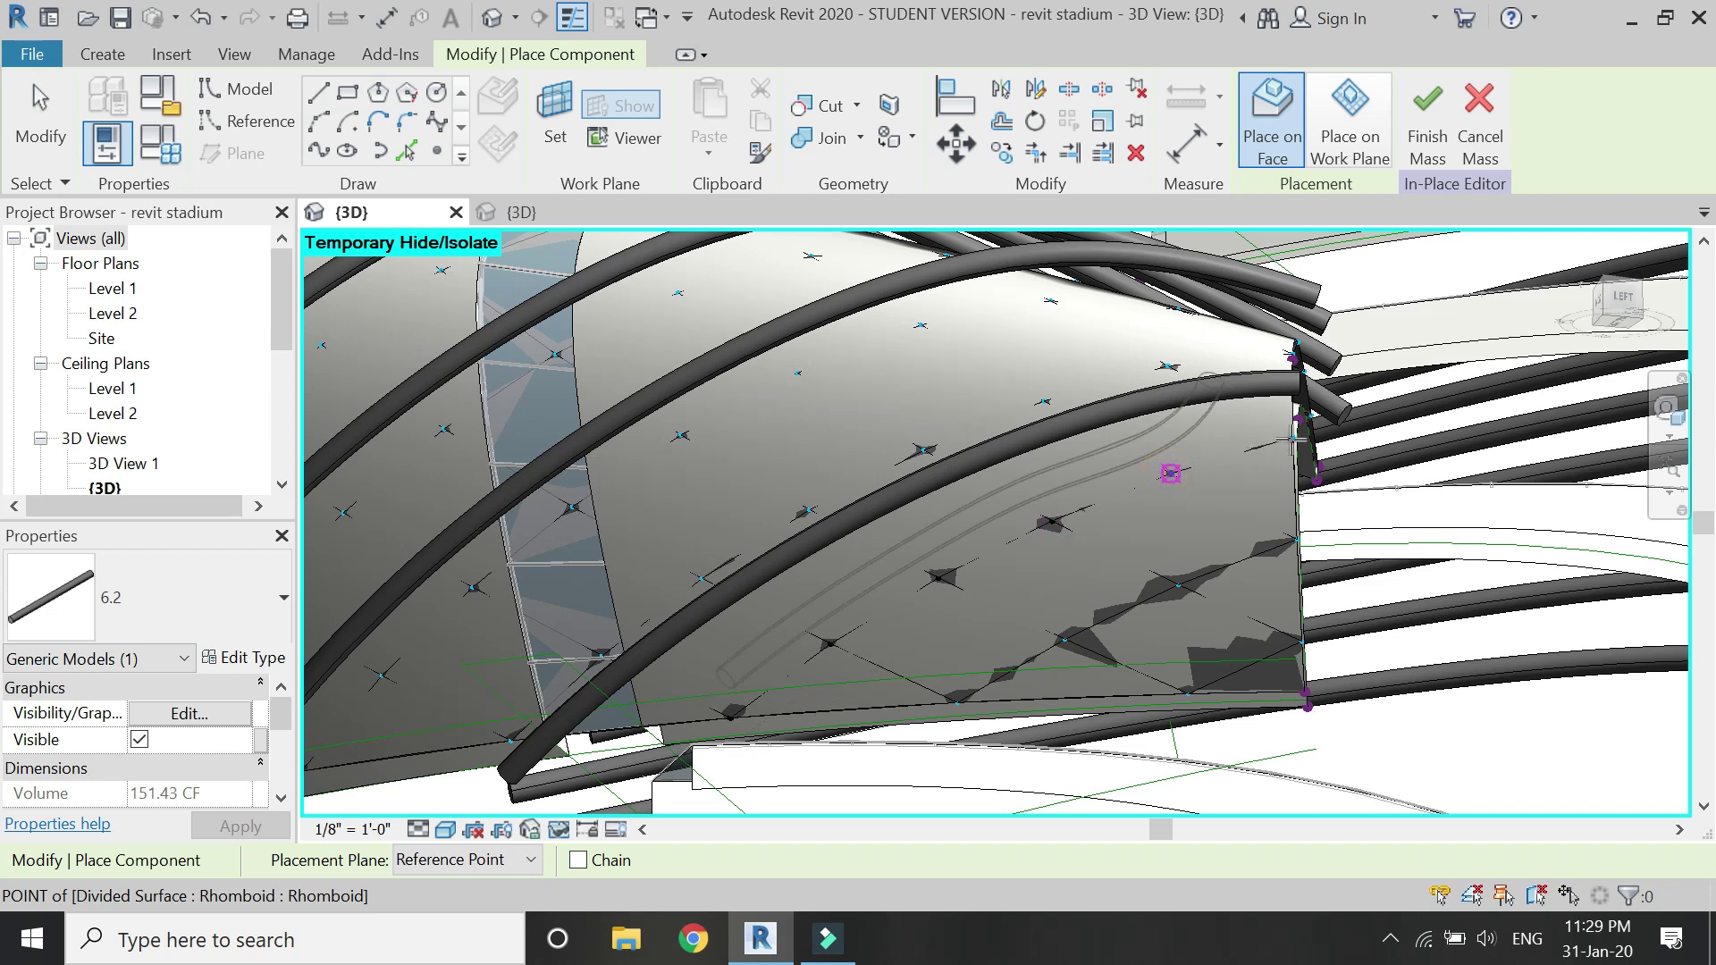
Place a 6.2 tube through the next uncovered diagonal node row, from the shell's lower edge up to its end edge.
left_click(1392, 459)
key("Escape")
key("Escape")
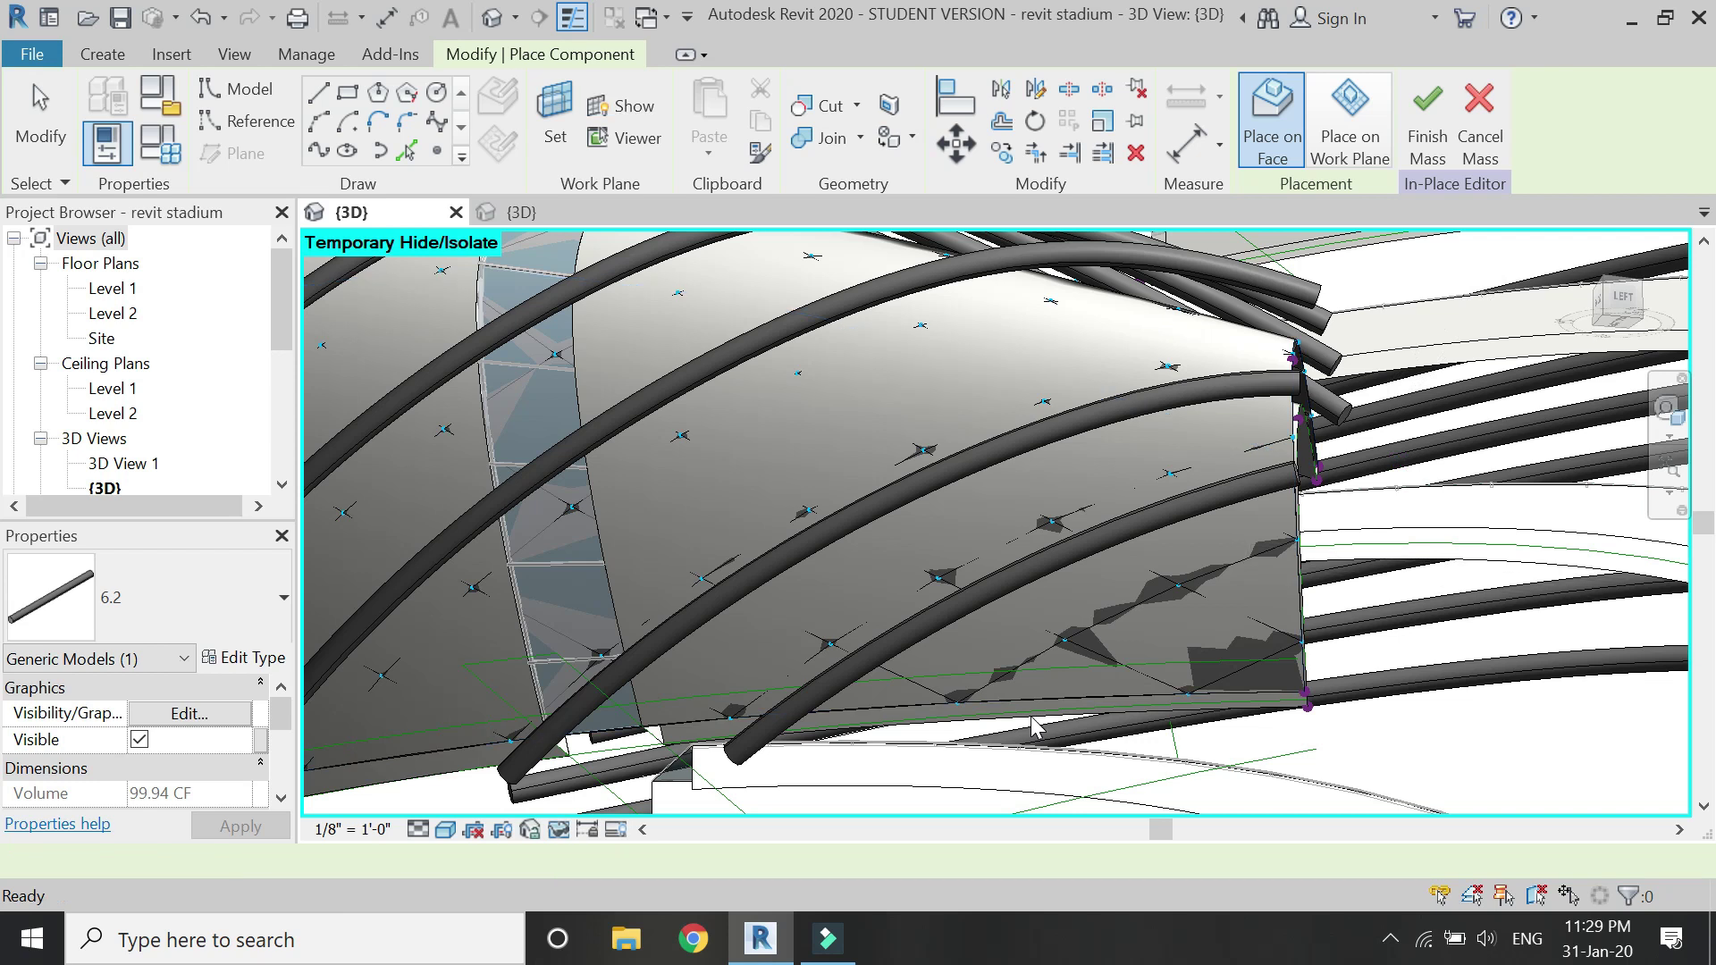
Return to the 6.2 tube family and save it as a new family file named 4.2.
left_click(523, 213)
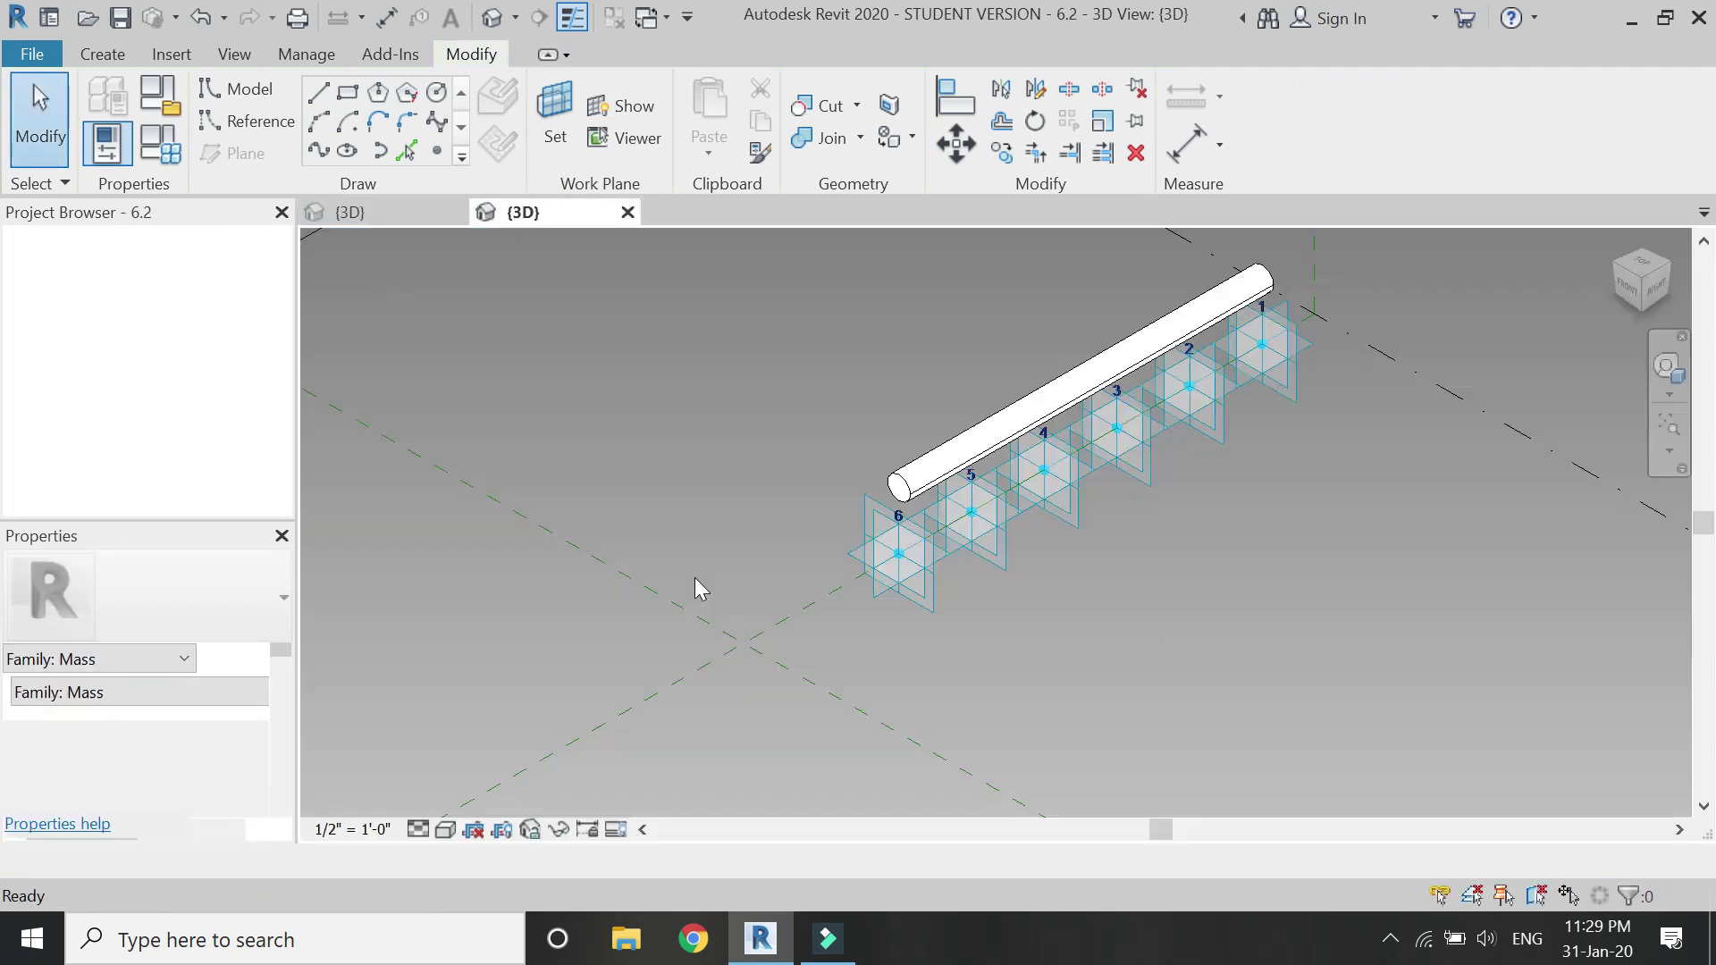
key("alt+f")
mouse_move(99, 393)
left_click(260, 362)
double_click(700, 610)
type("4")
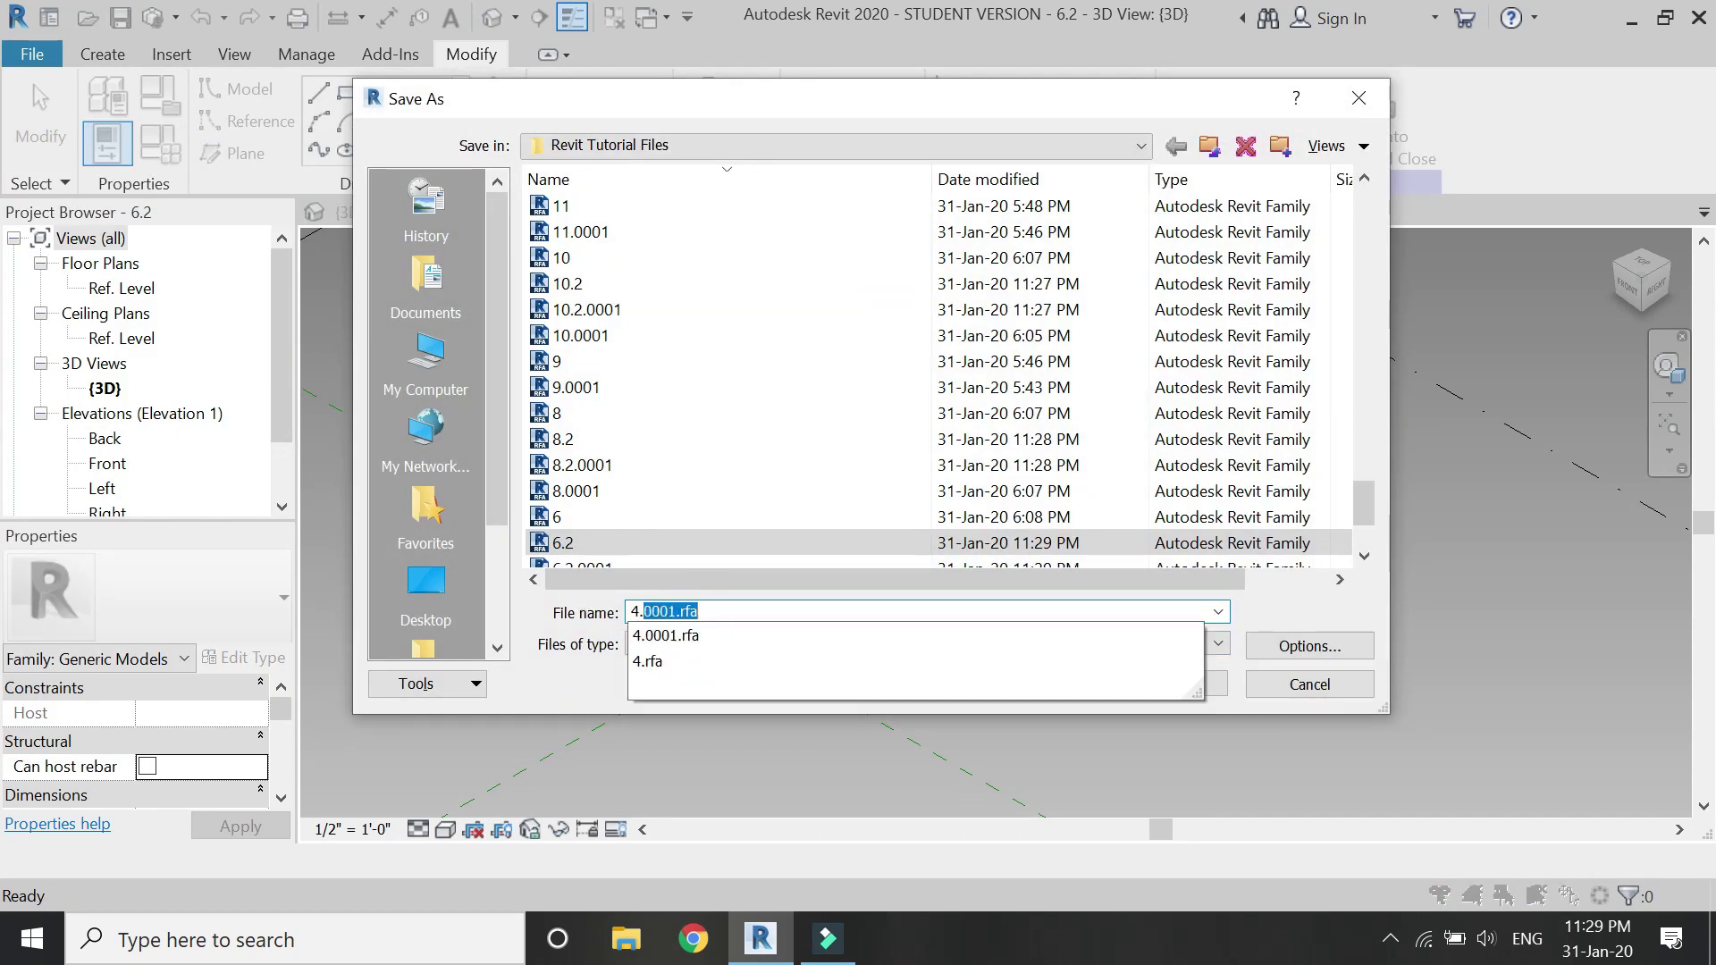
type(".2")
left_click(1162, 684)
Delete placement points 6 and 5 from the 4.2 tube, then save the family and load it into the stadium project.
left_click(898, 547)
left_click_drag(898, 547, 990, 535)
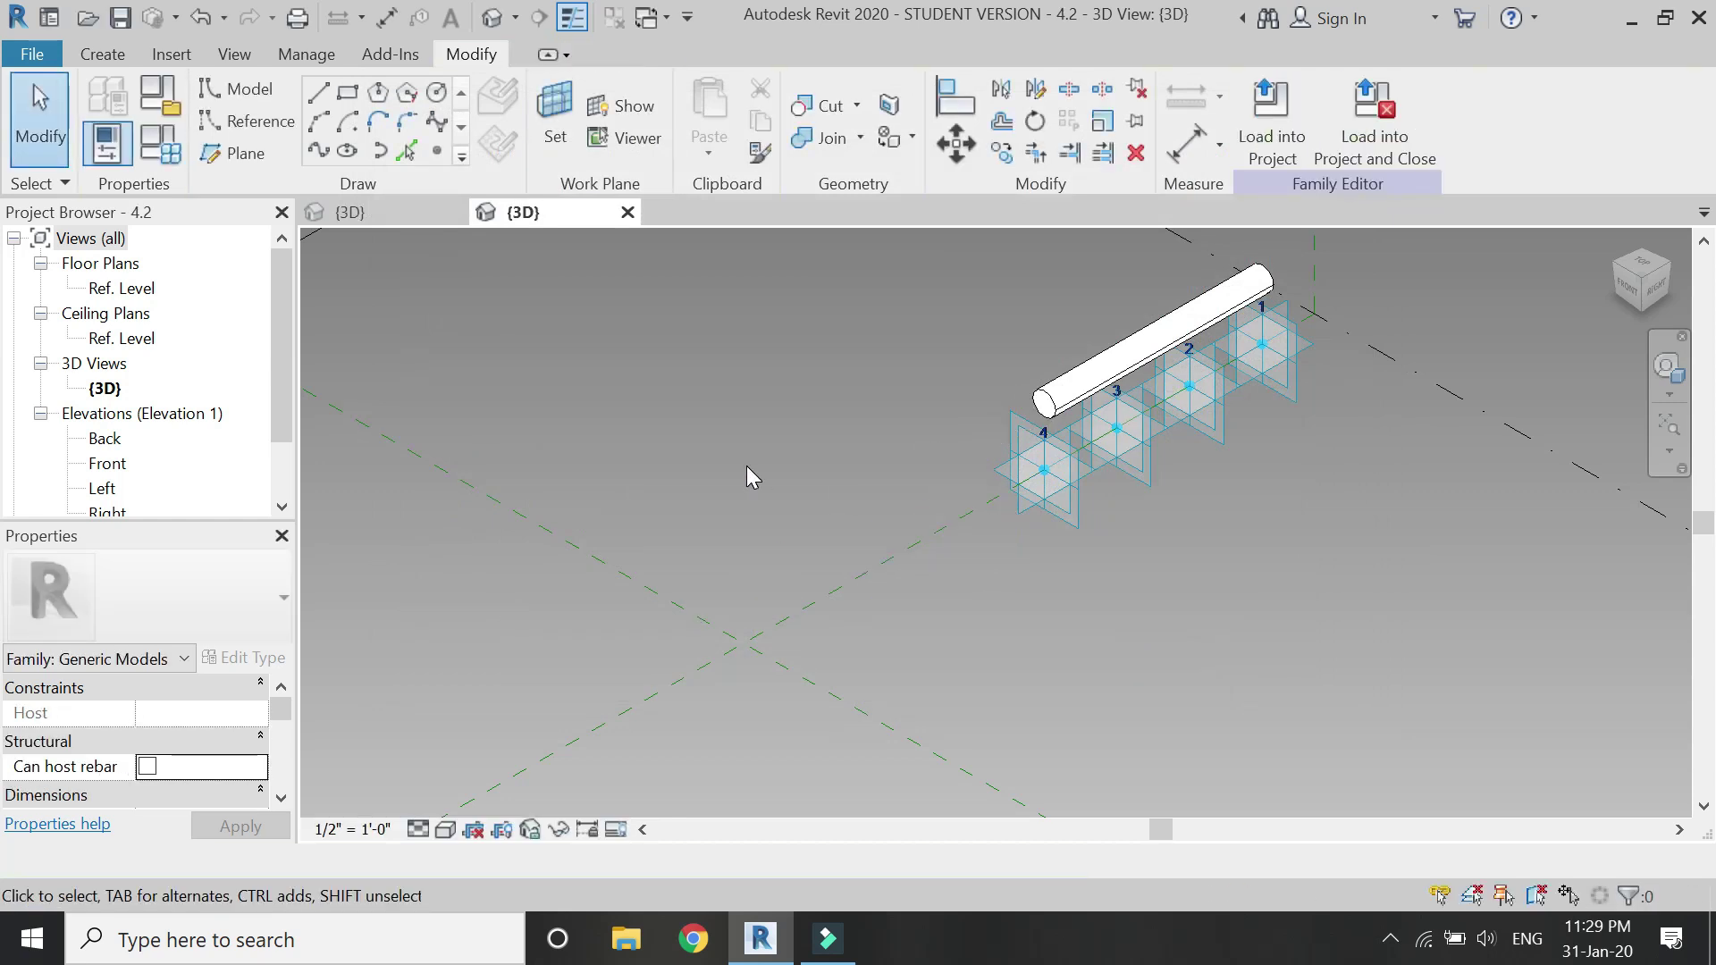
left_click(122, 20)
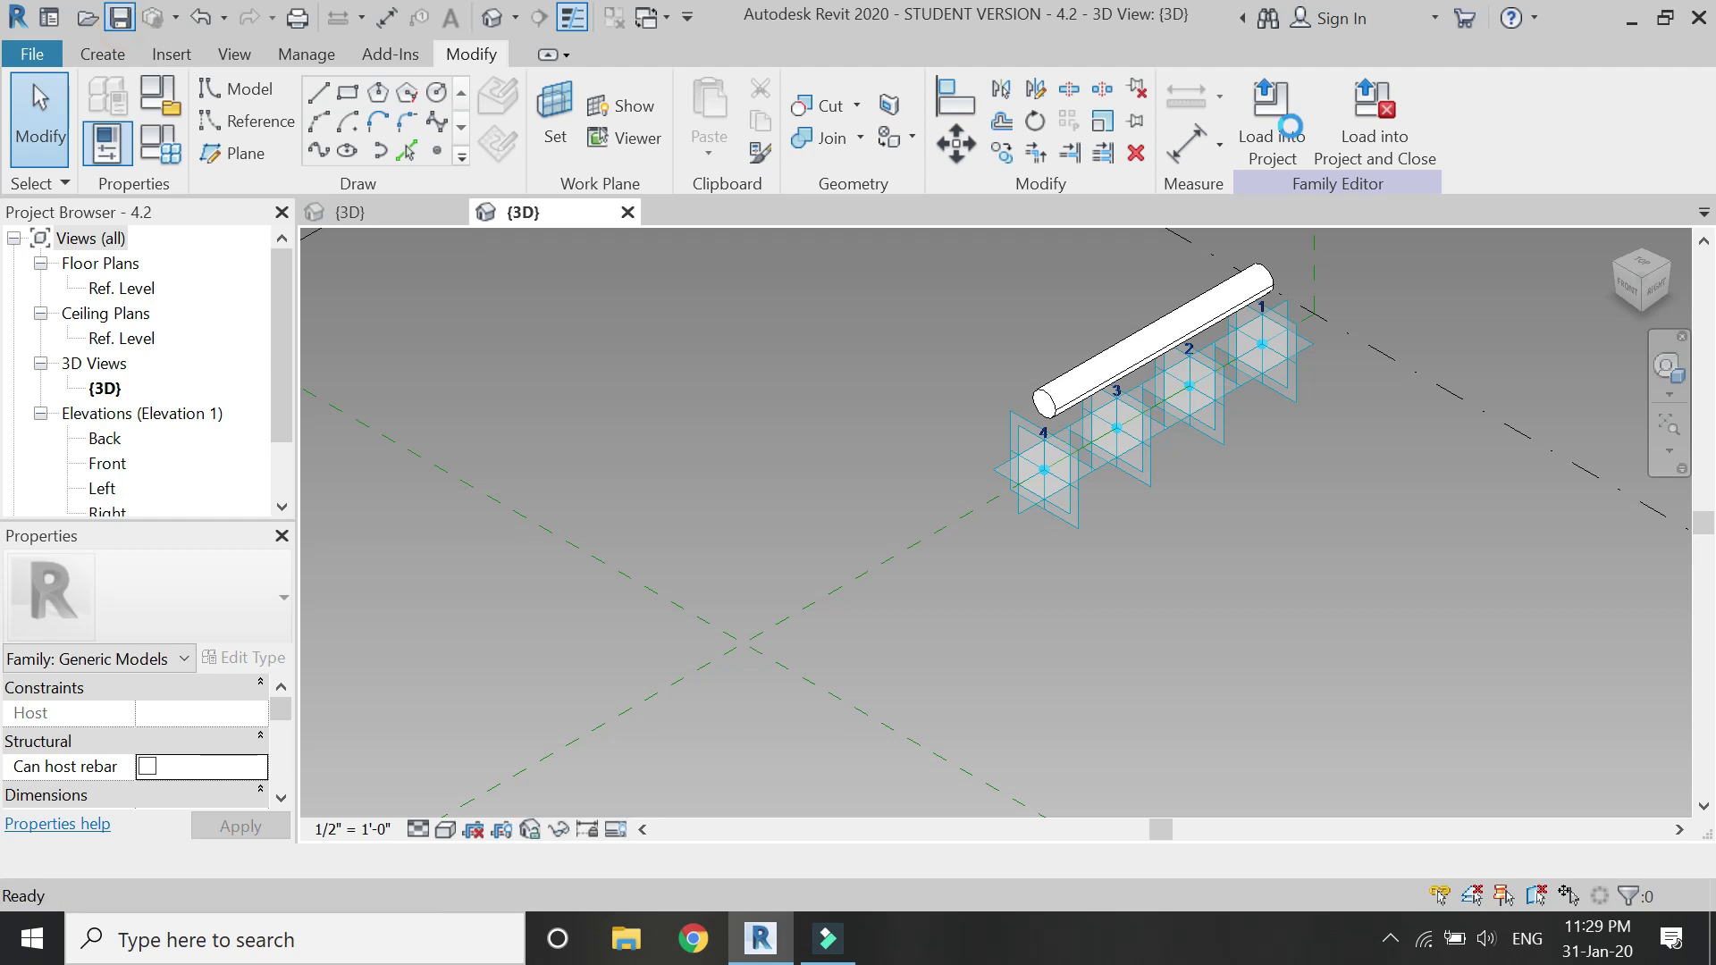
left_click(1291, 129)
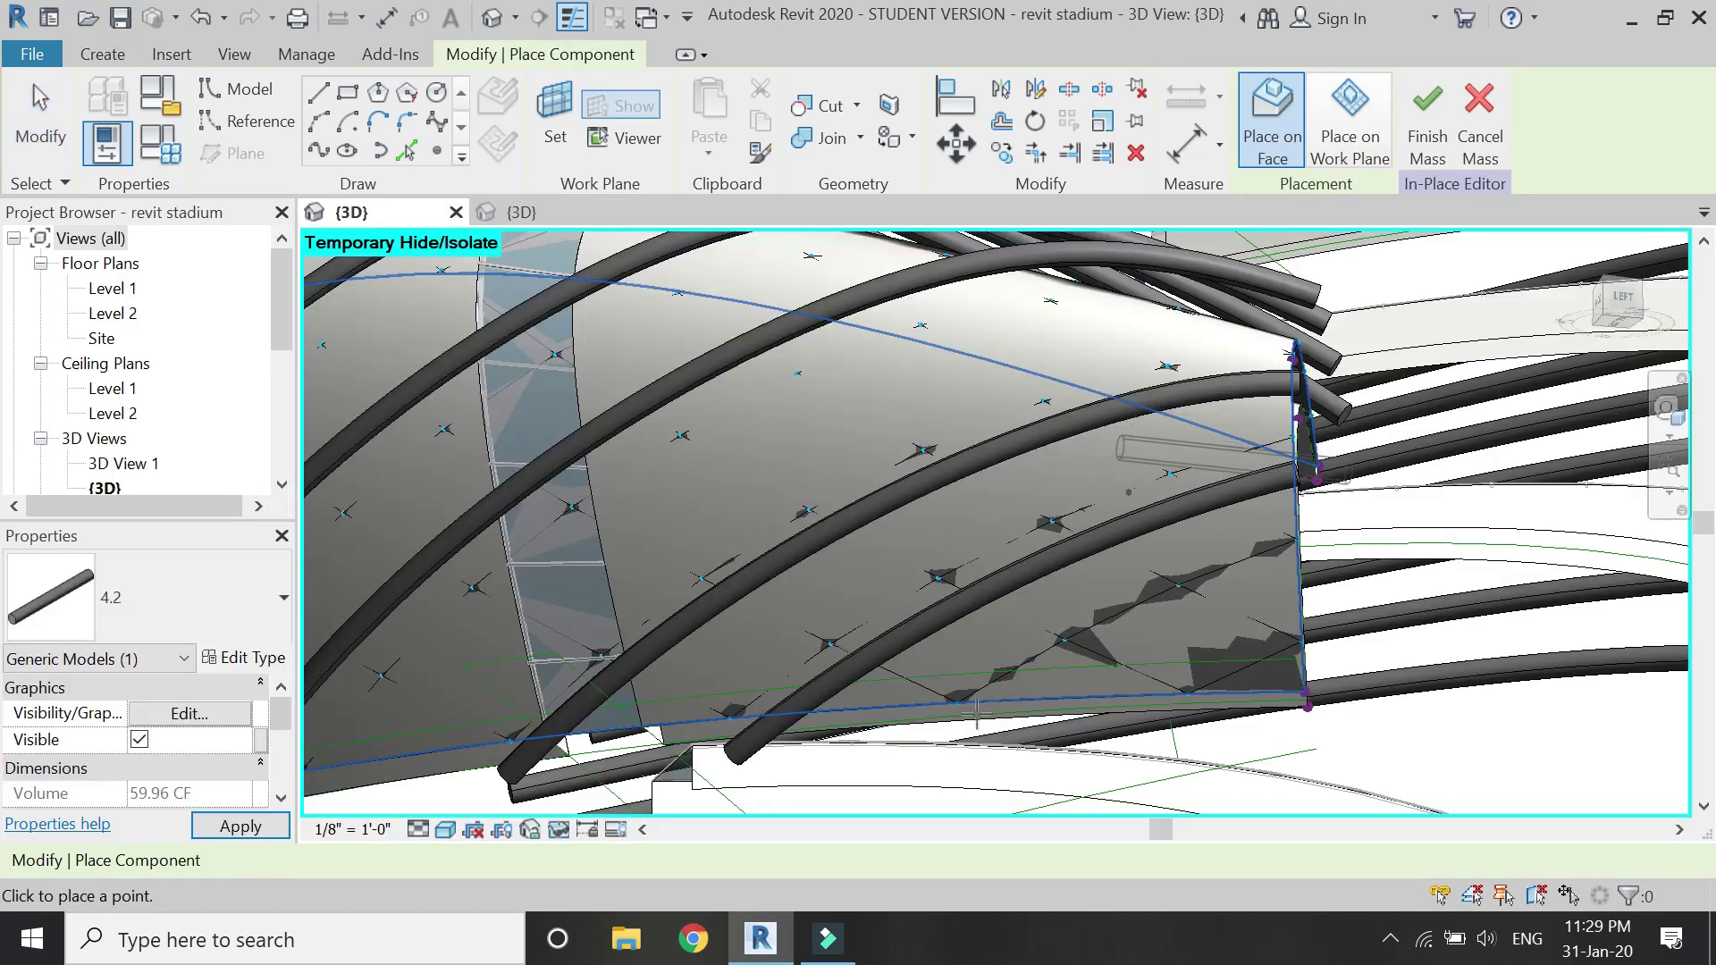
Place a 4.2 tube through the short diagonal node row just below the 6.2 tube.
left_click(1066, 637)
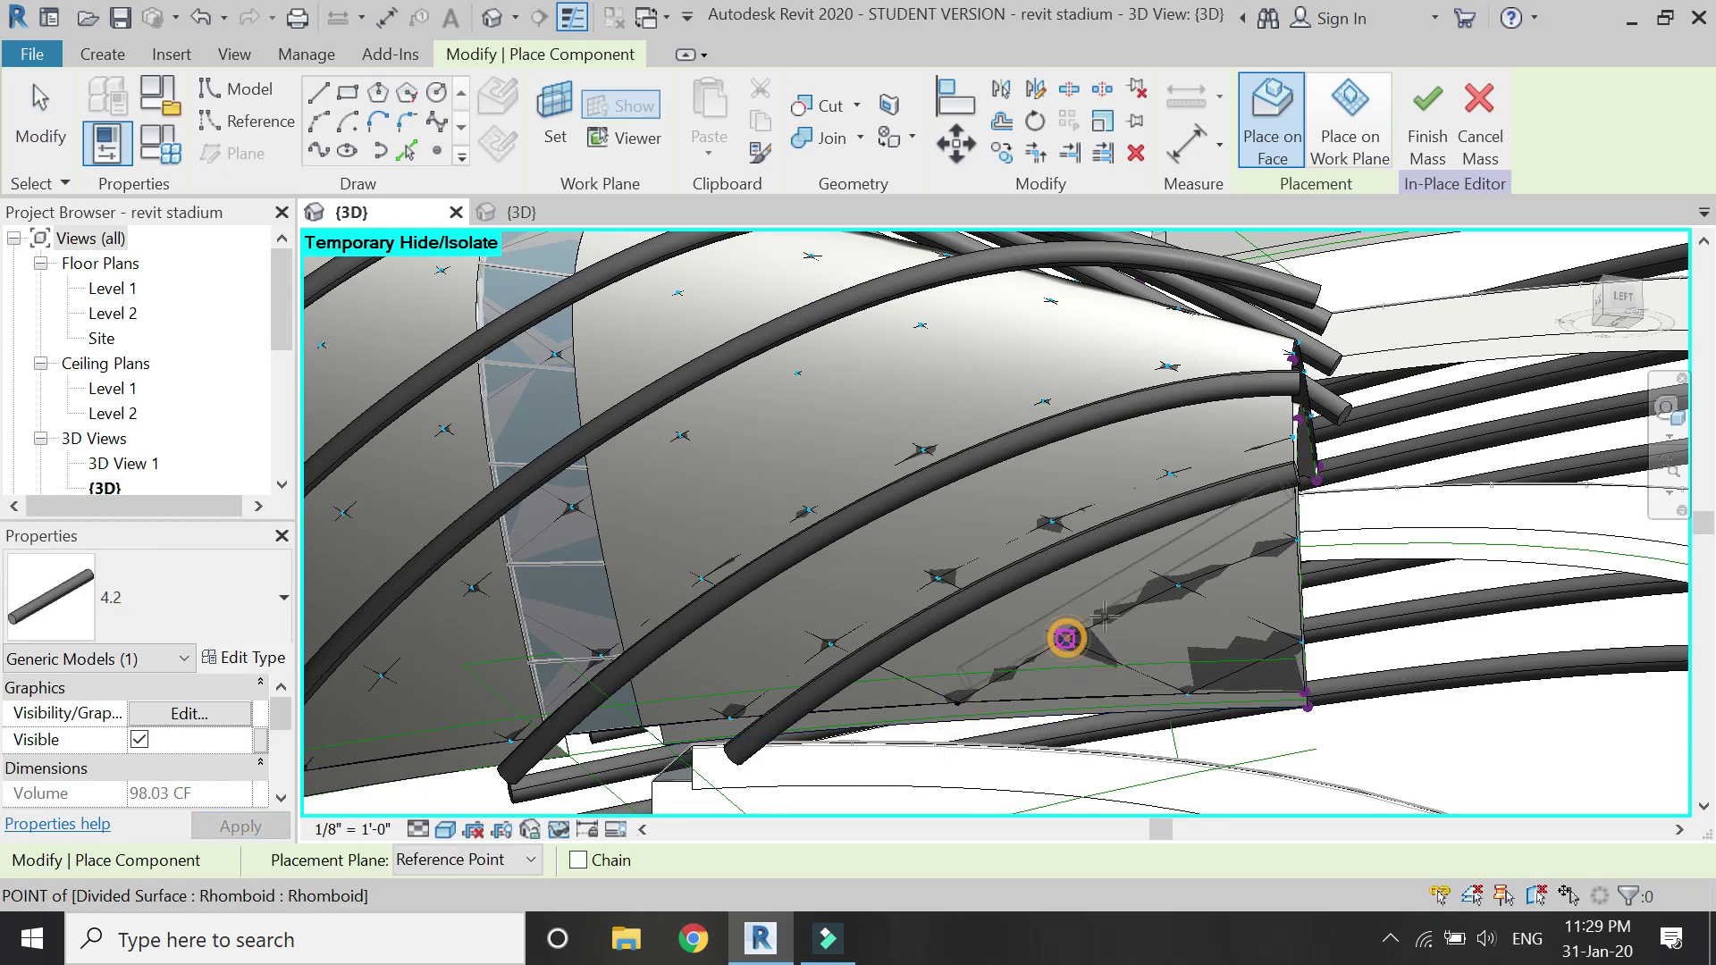
left_click(1179, 584)
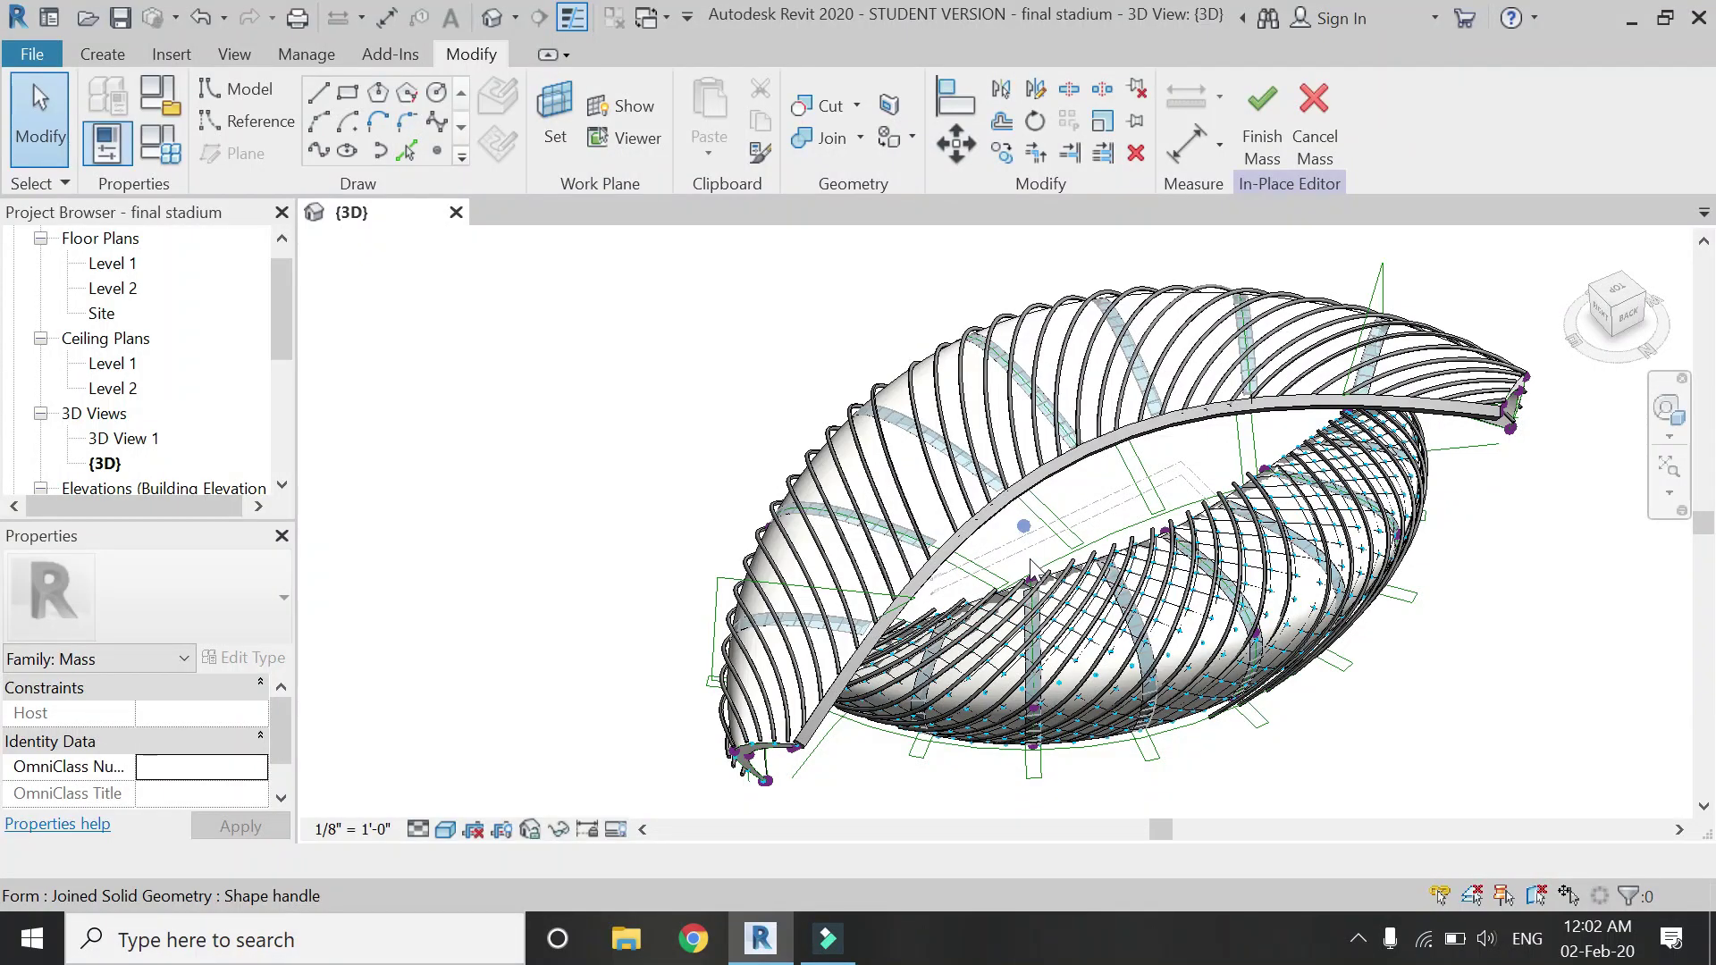
Delete the larger curve beam running along the inner edge of the stadium roof.
left_click(1006, 506)
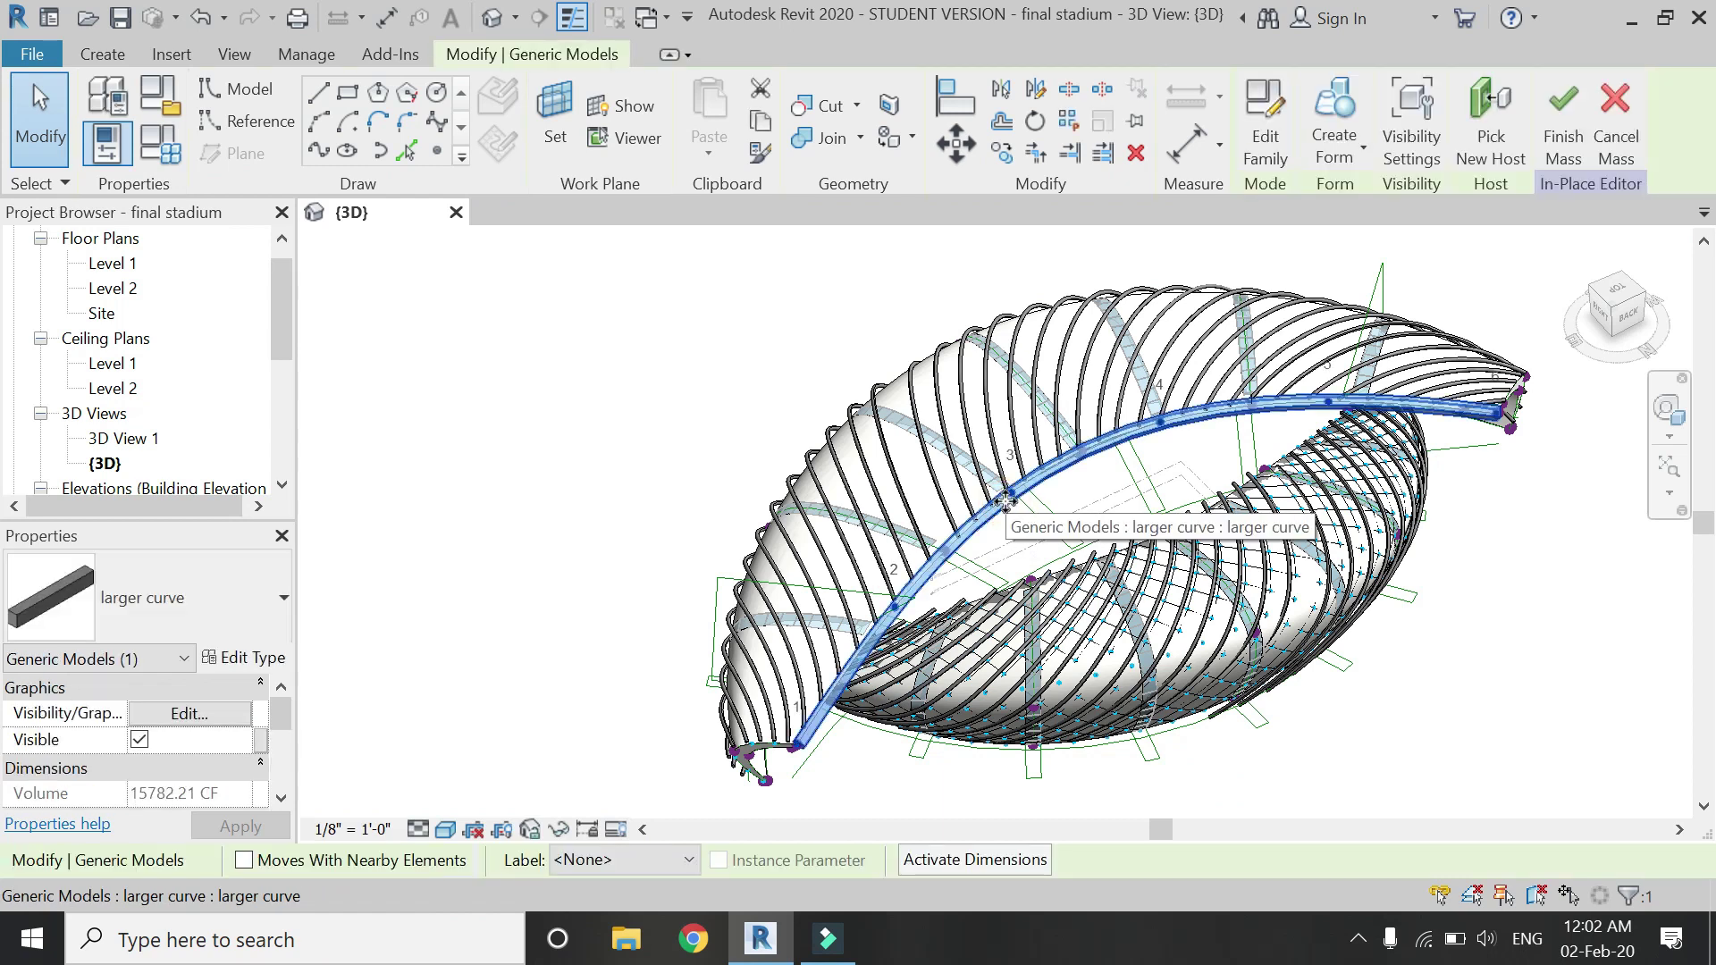
key("Delete")
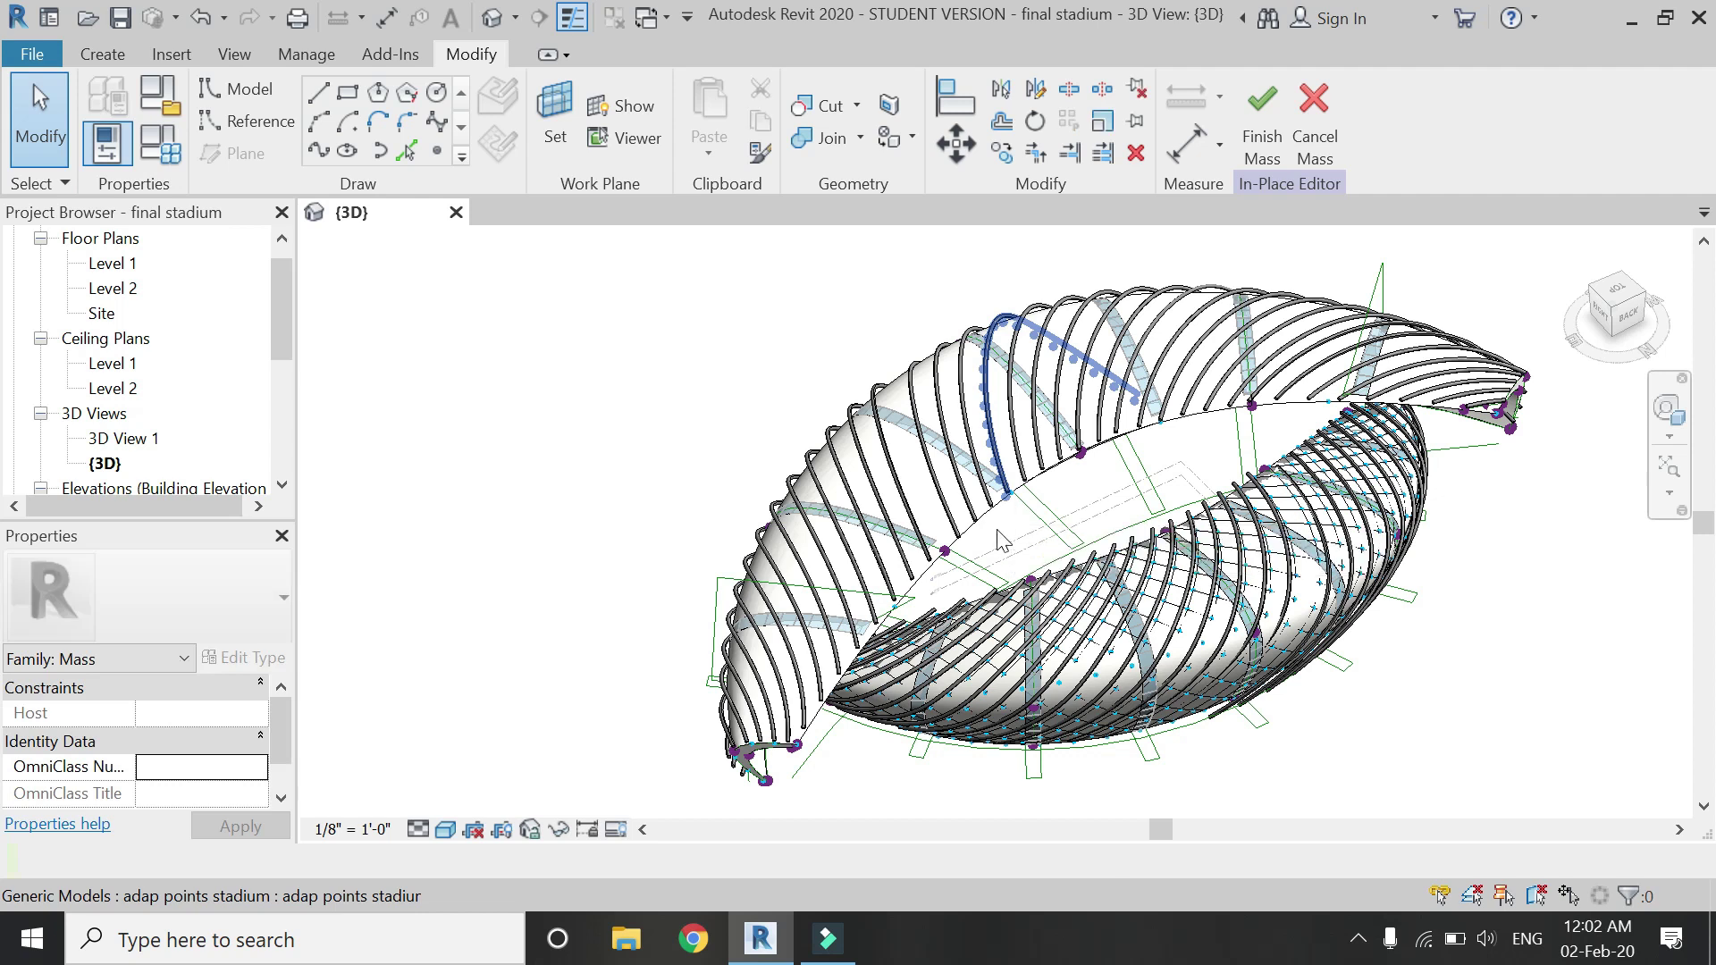
Divide the form edge along the roof opening's rim into a fixed-number path of 6 nodes.
left_click(816, 735)
scroll(816, 735, "up", 2)
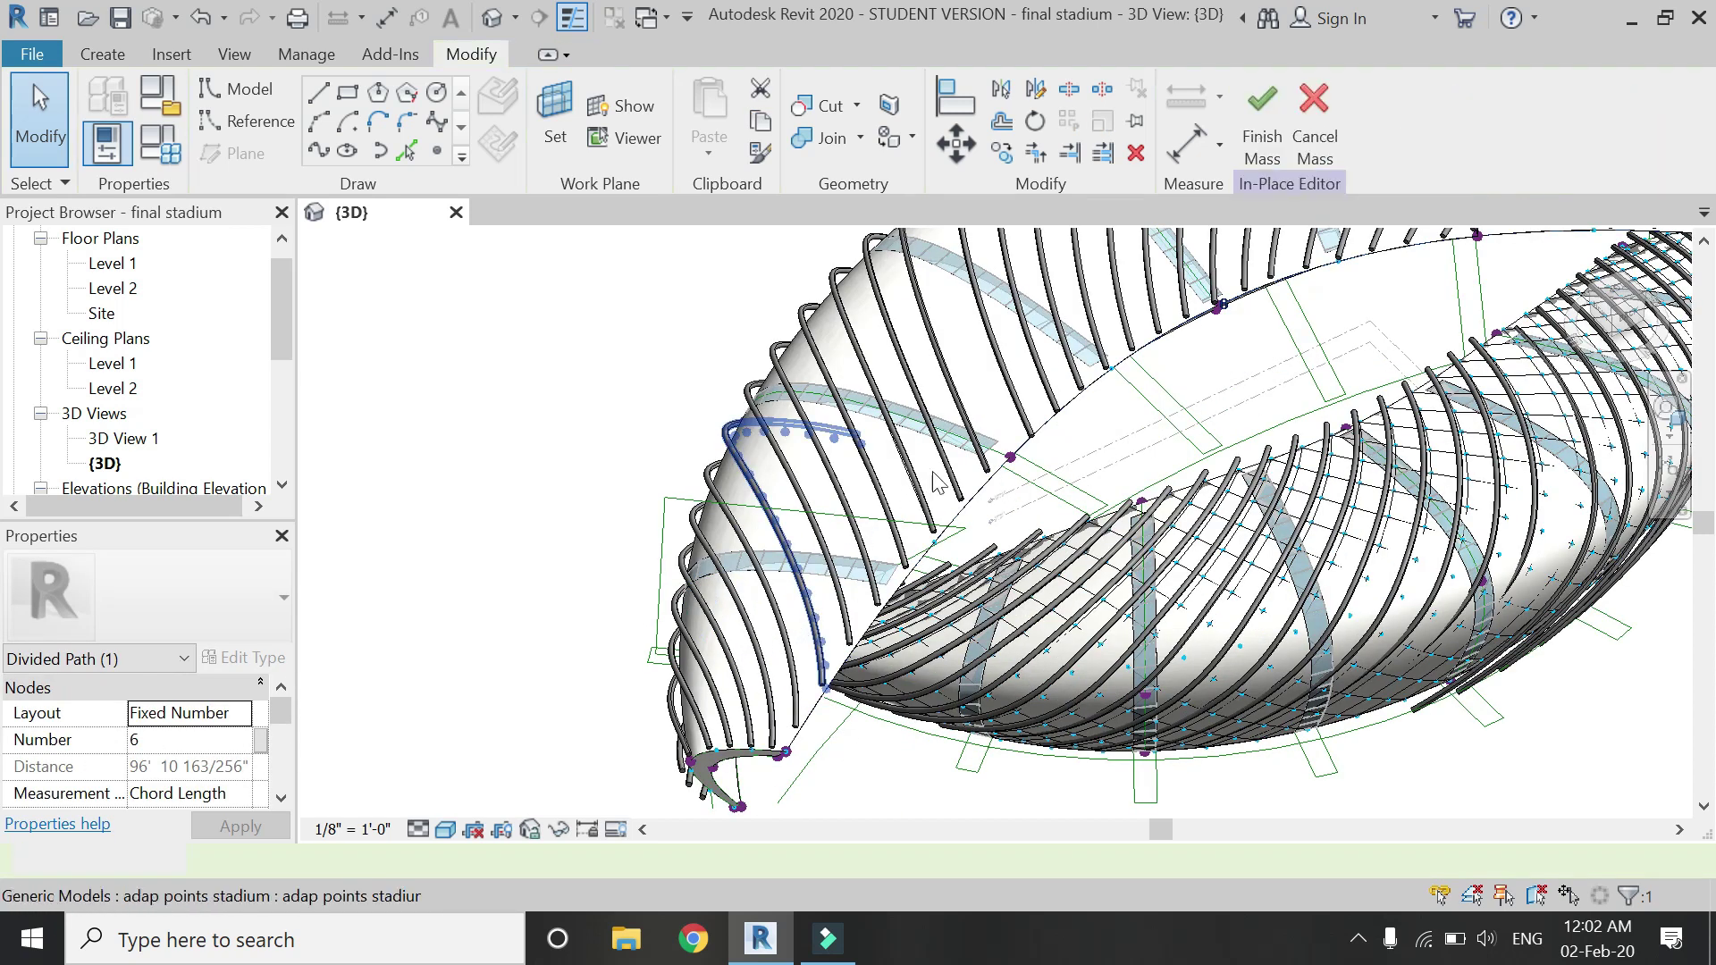
scroll(938, 482, "down", 3)
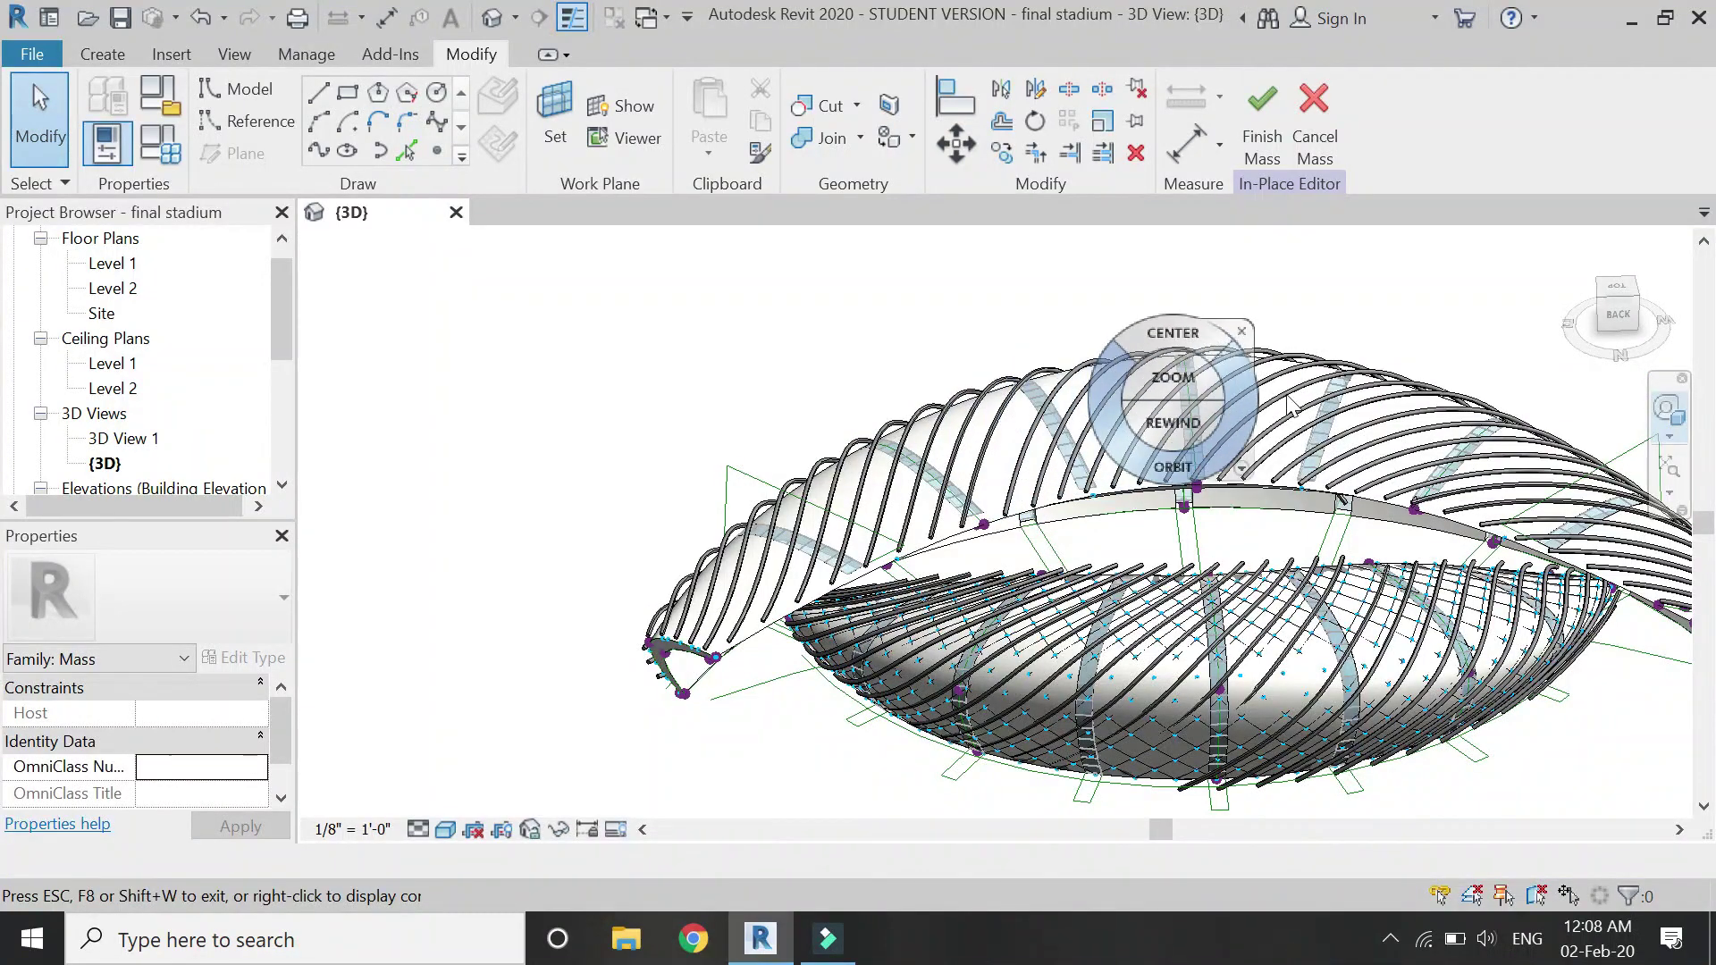
scroll(1288, 404, "up", 1)
key("Escape")
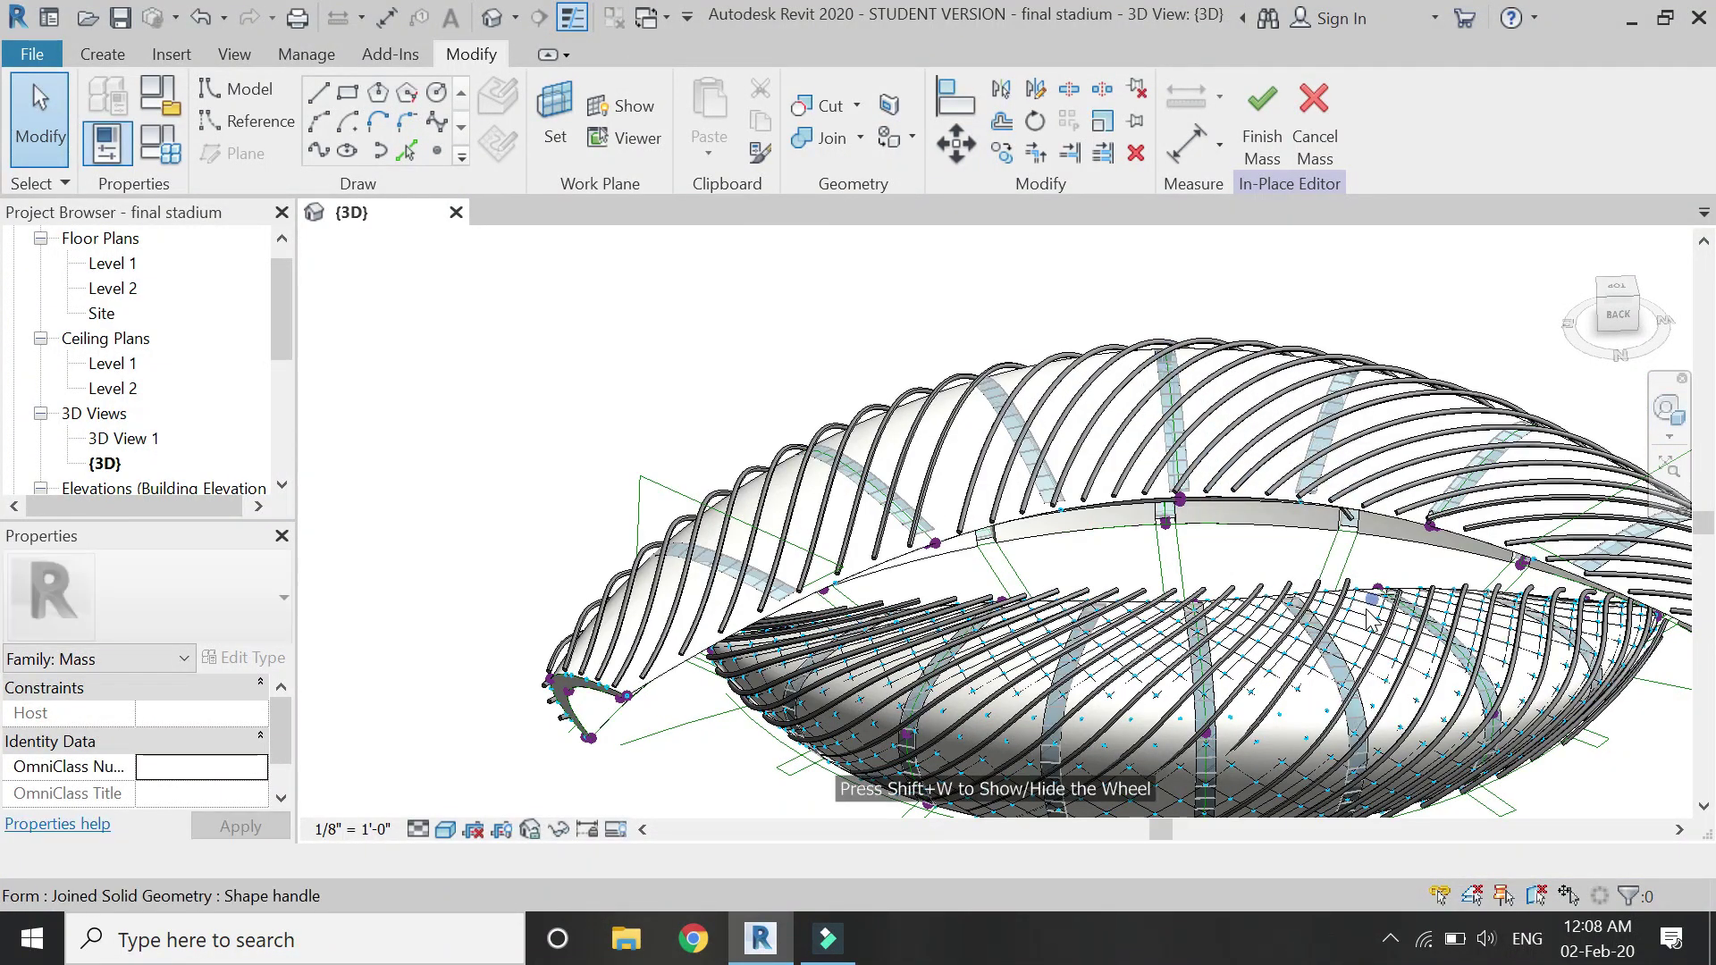
scroll(974, 554, "up", 1)
left_click(968, 558)
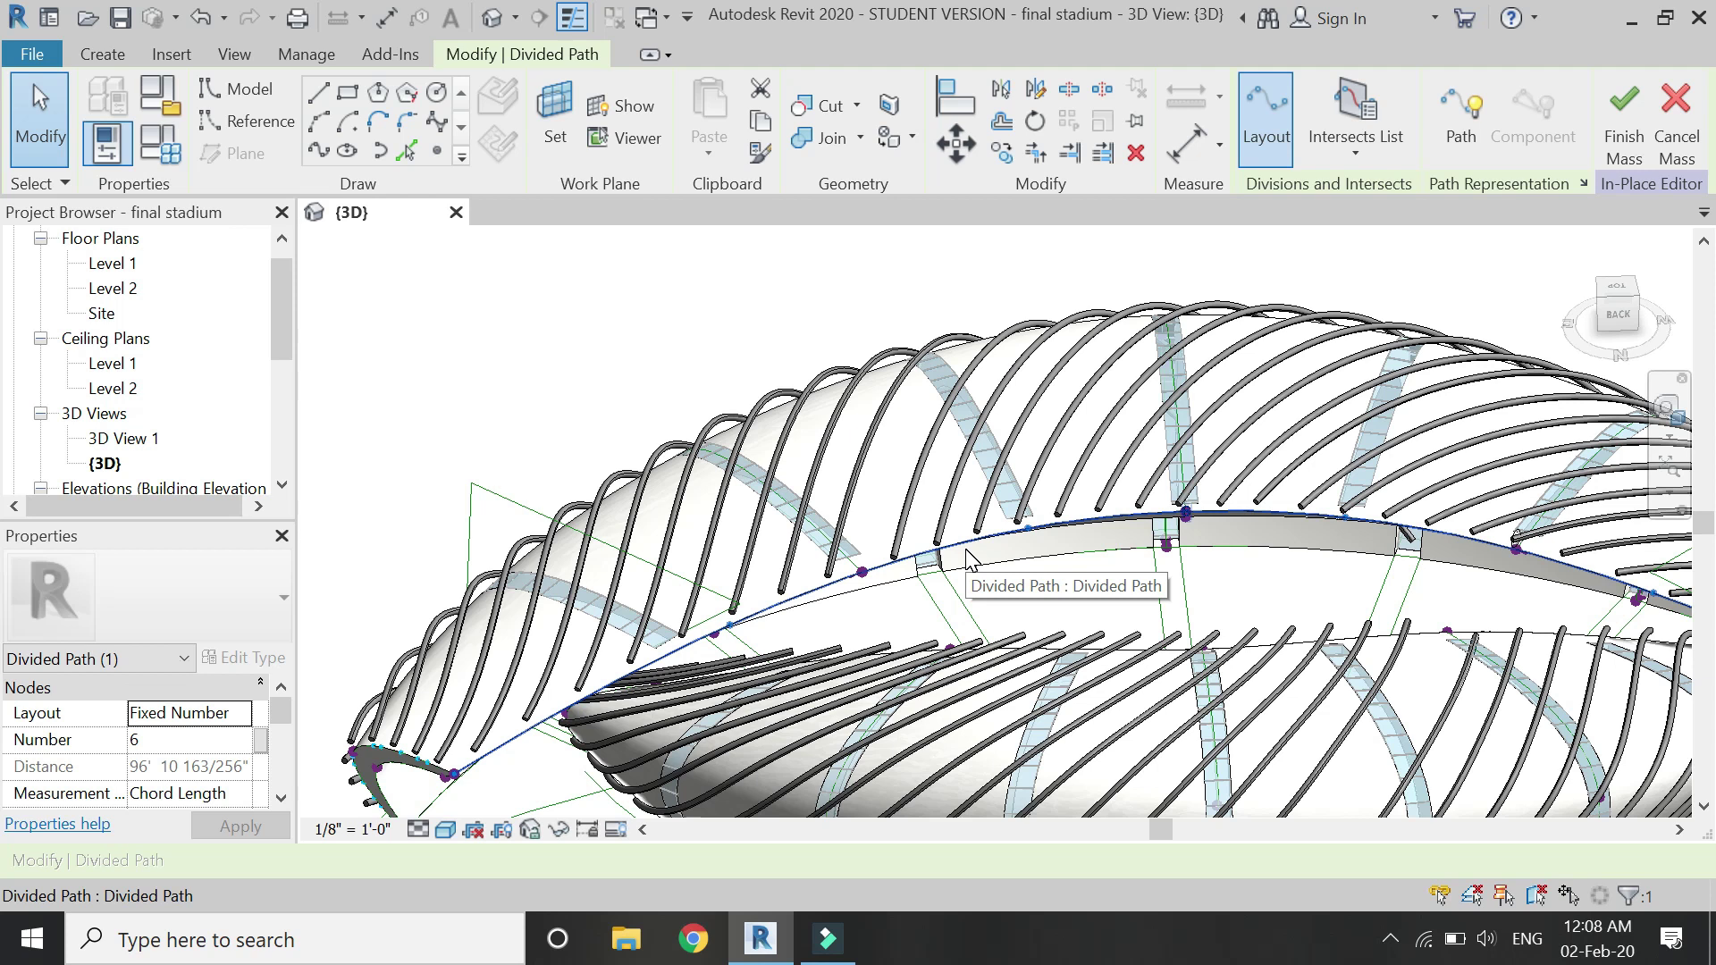
left_click(979, 540)
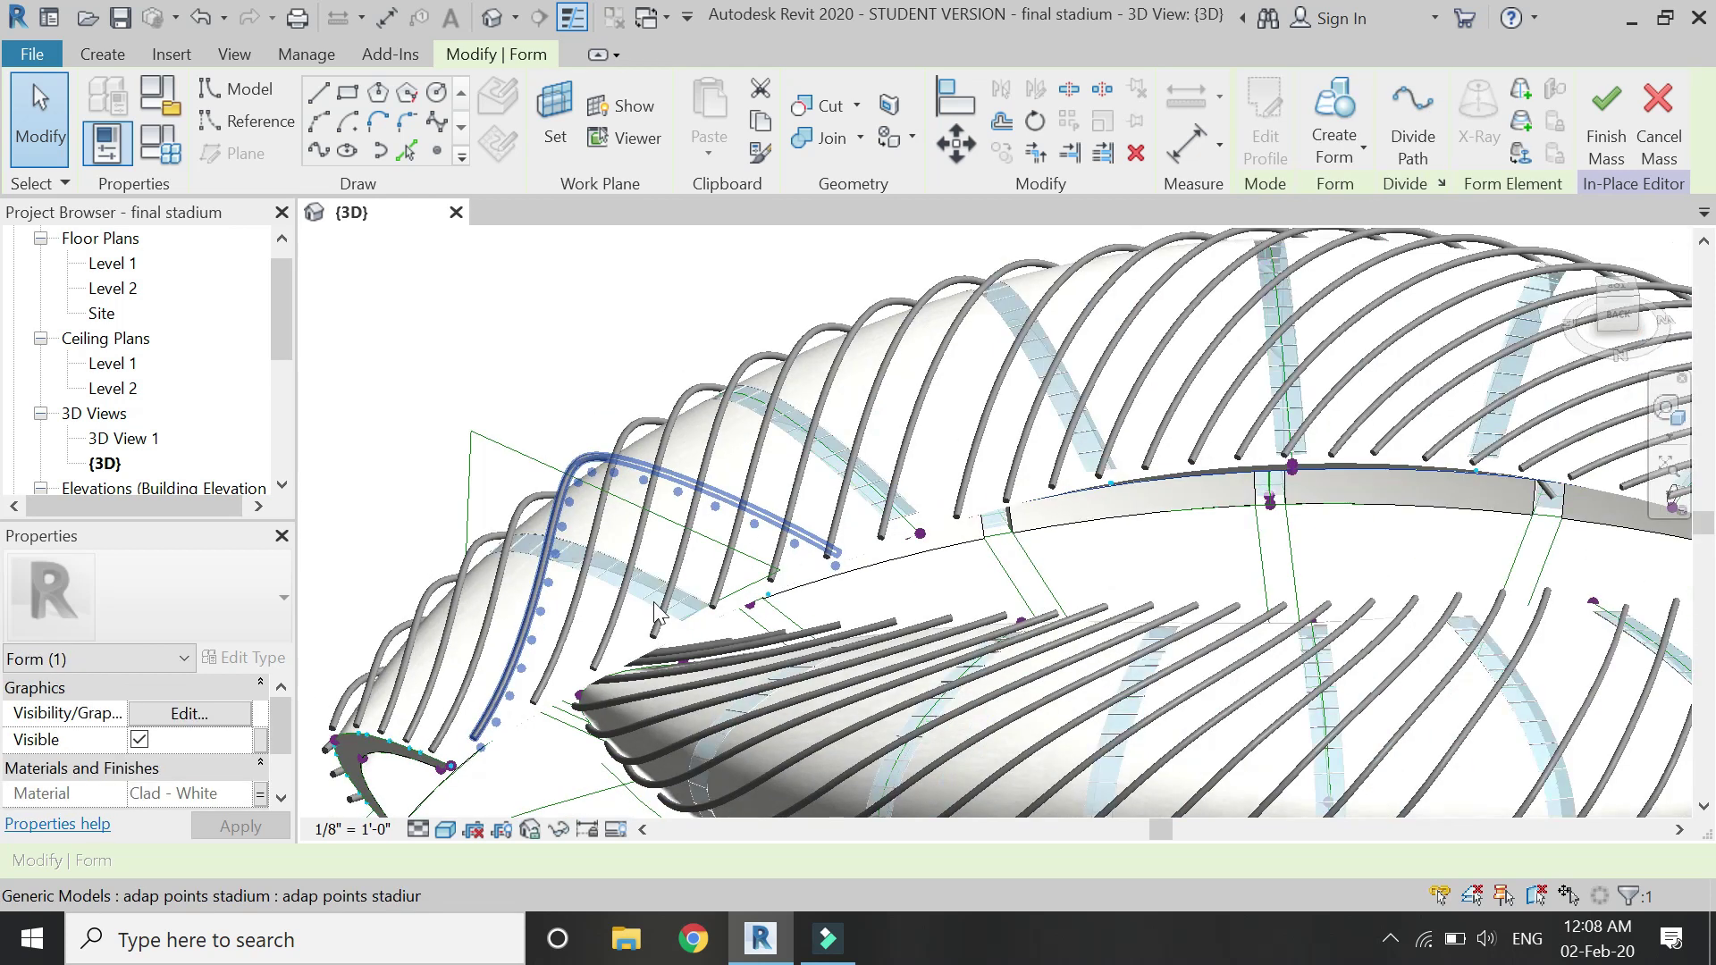
left_click(1277, 376)
left_click(1415, 143)
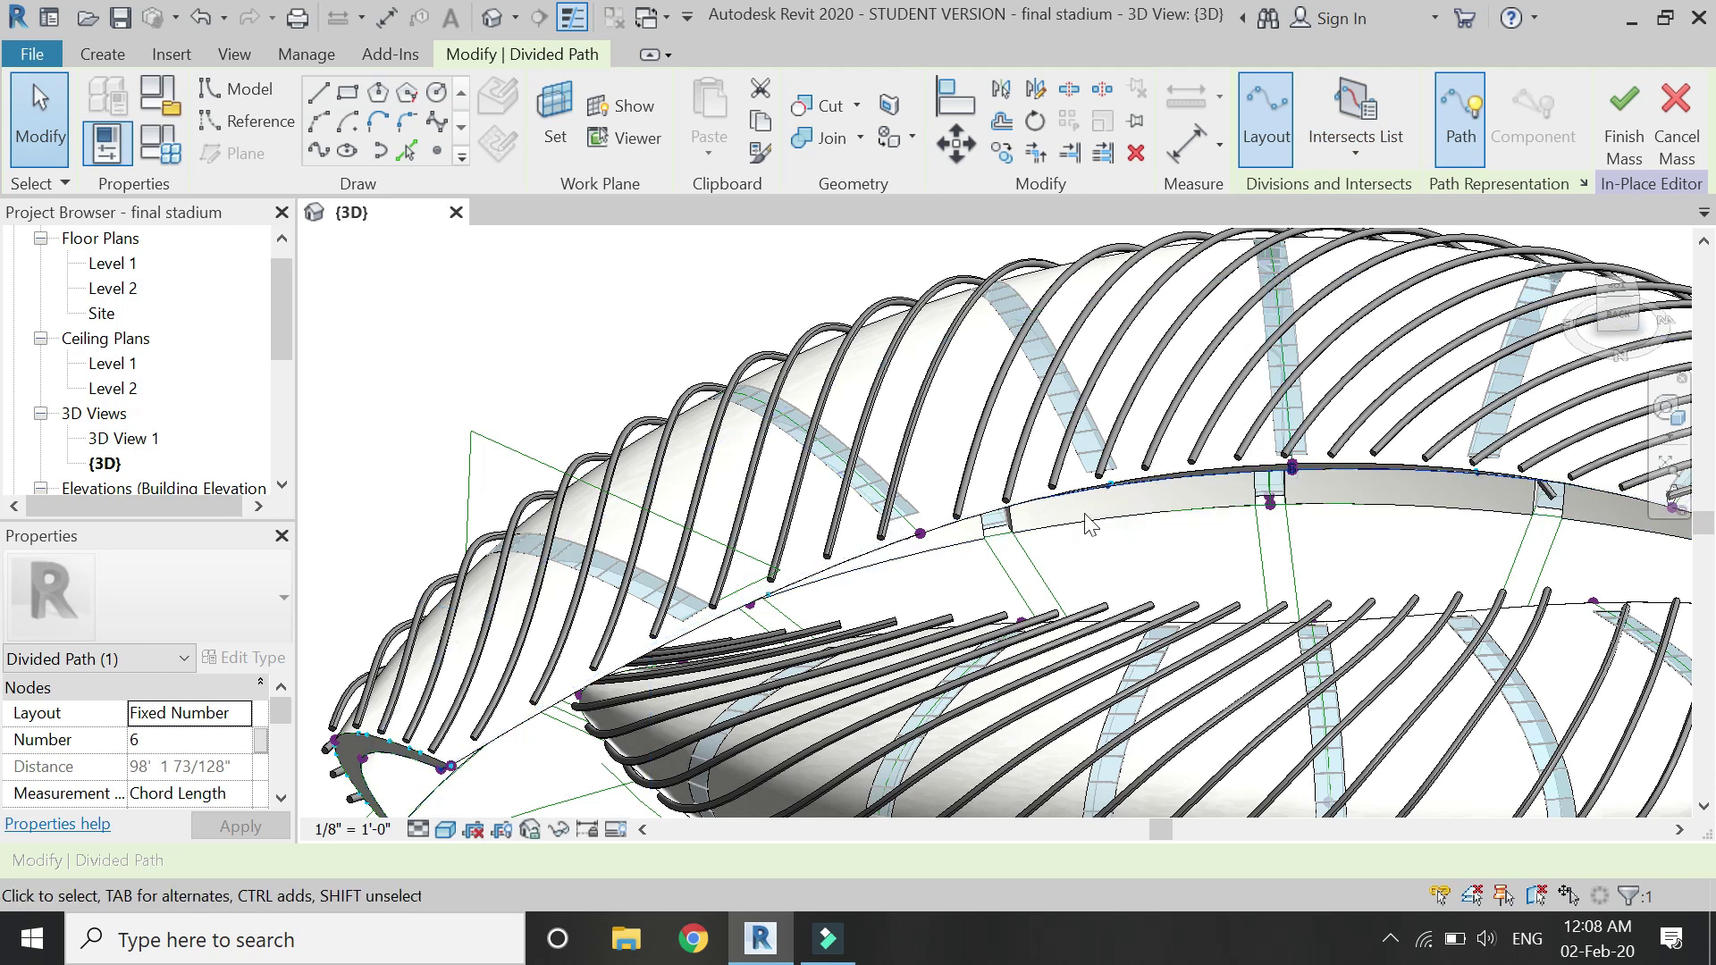
key("Escape")
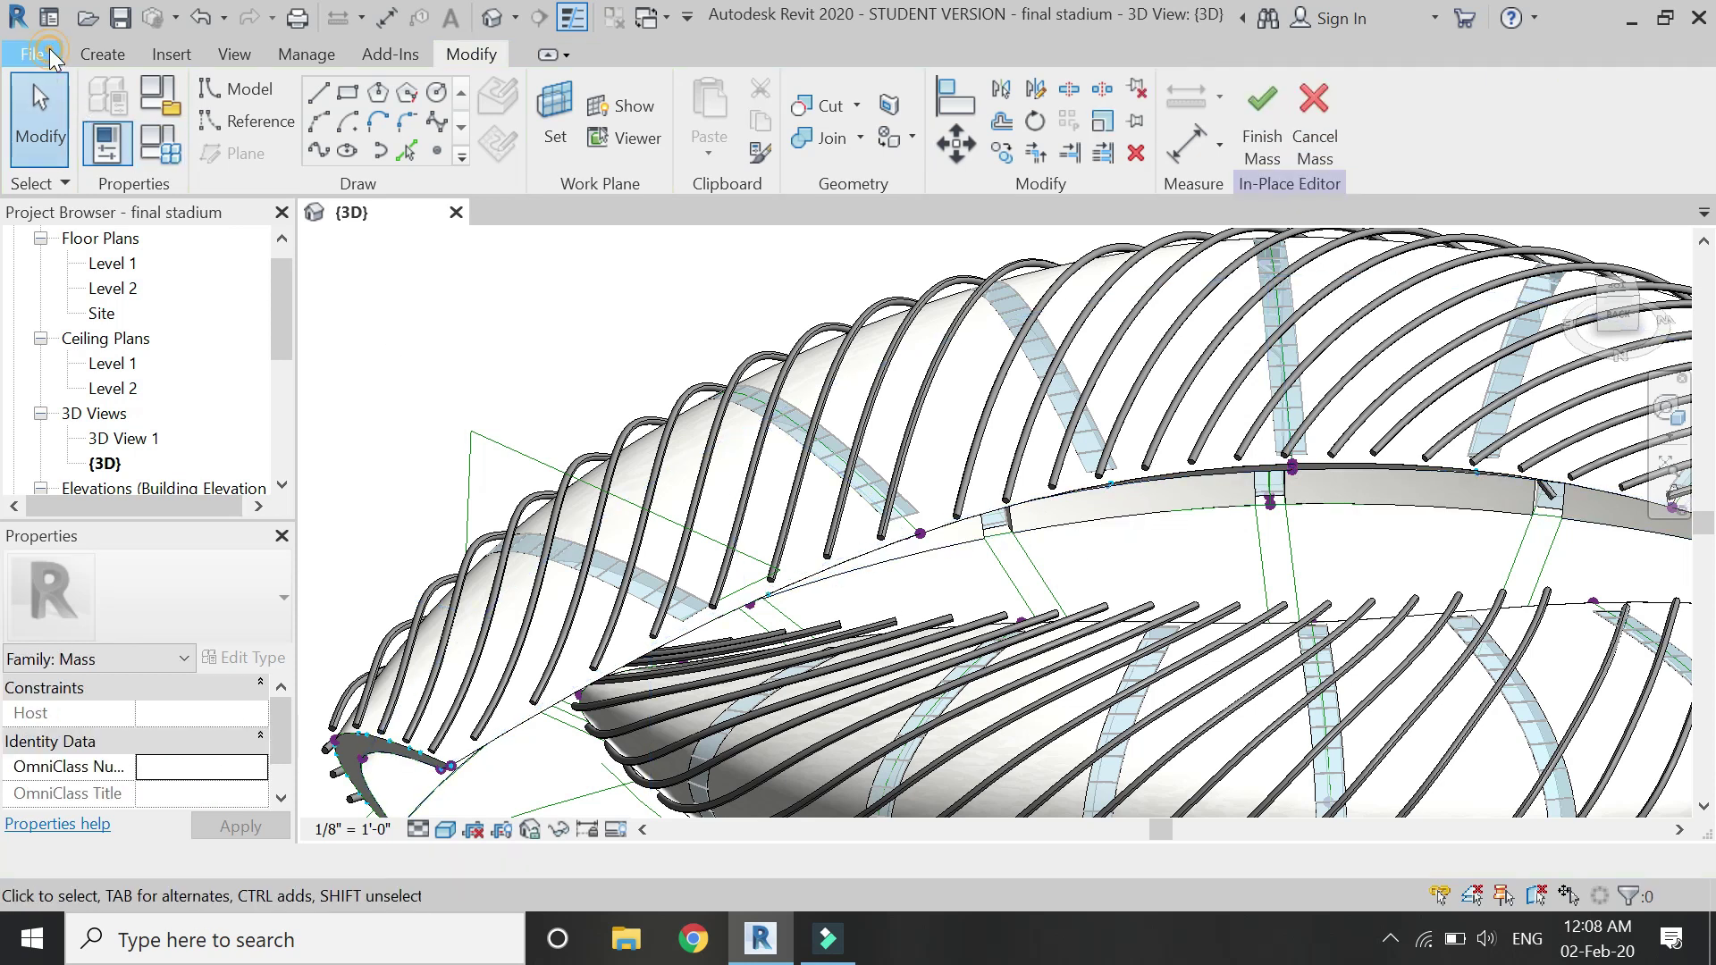
Create a new family from the Generic Model Adaptive template.
left_click(45, 52)
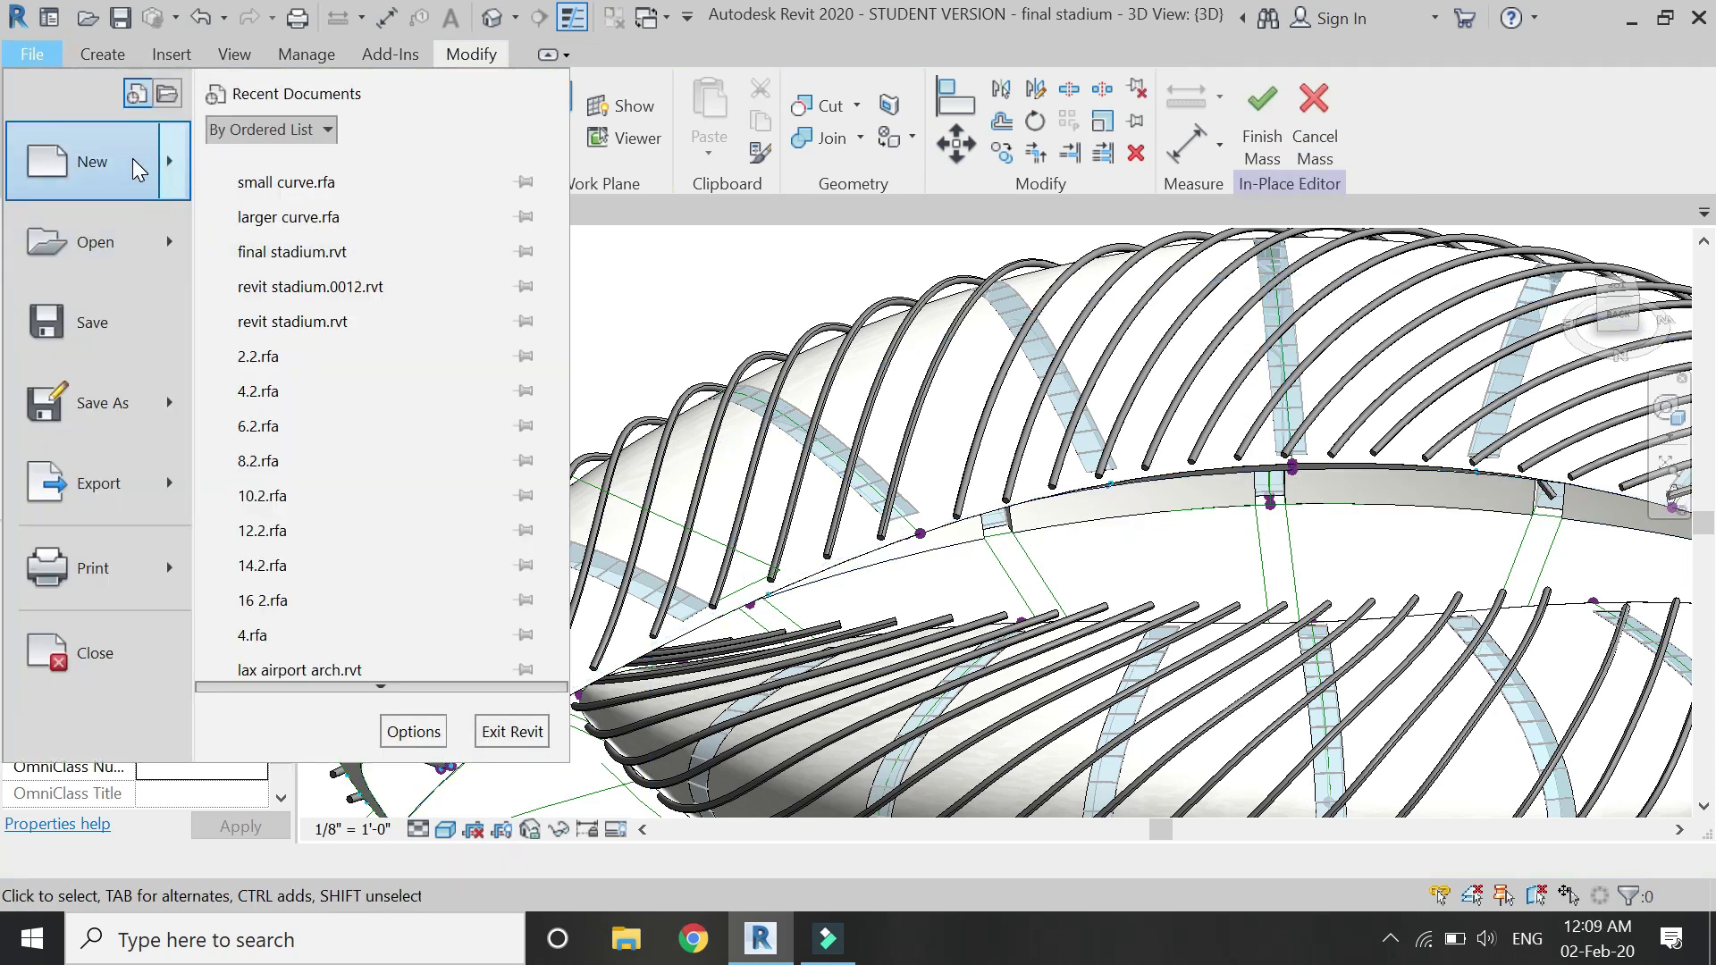
mouse_move(133, 158)
left_click(279, 264)
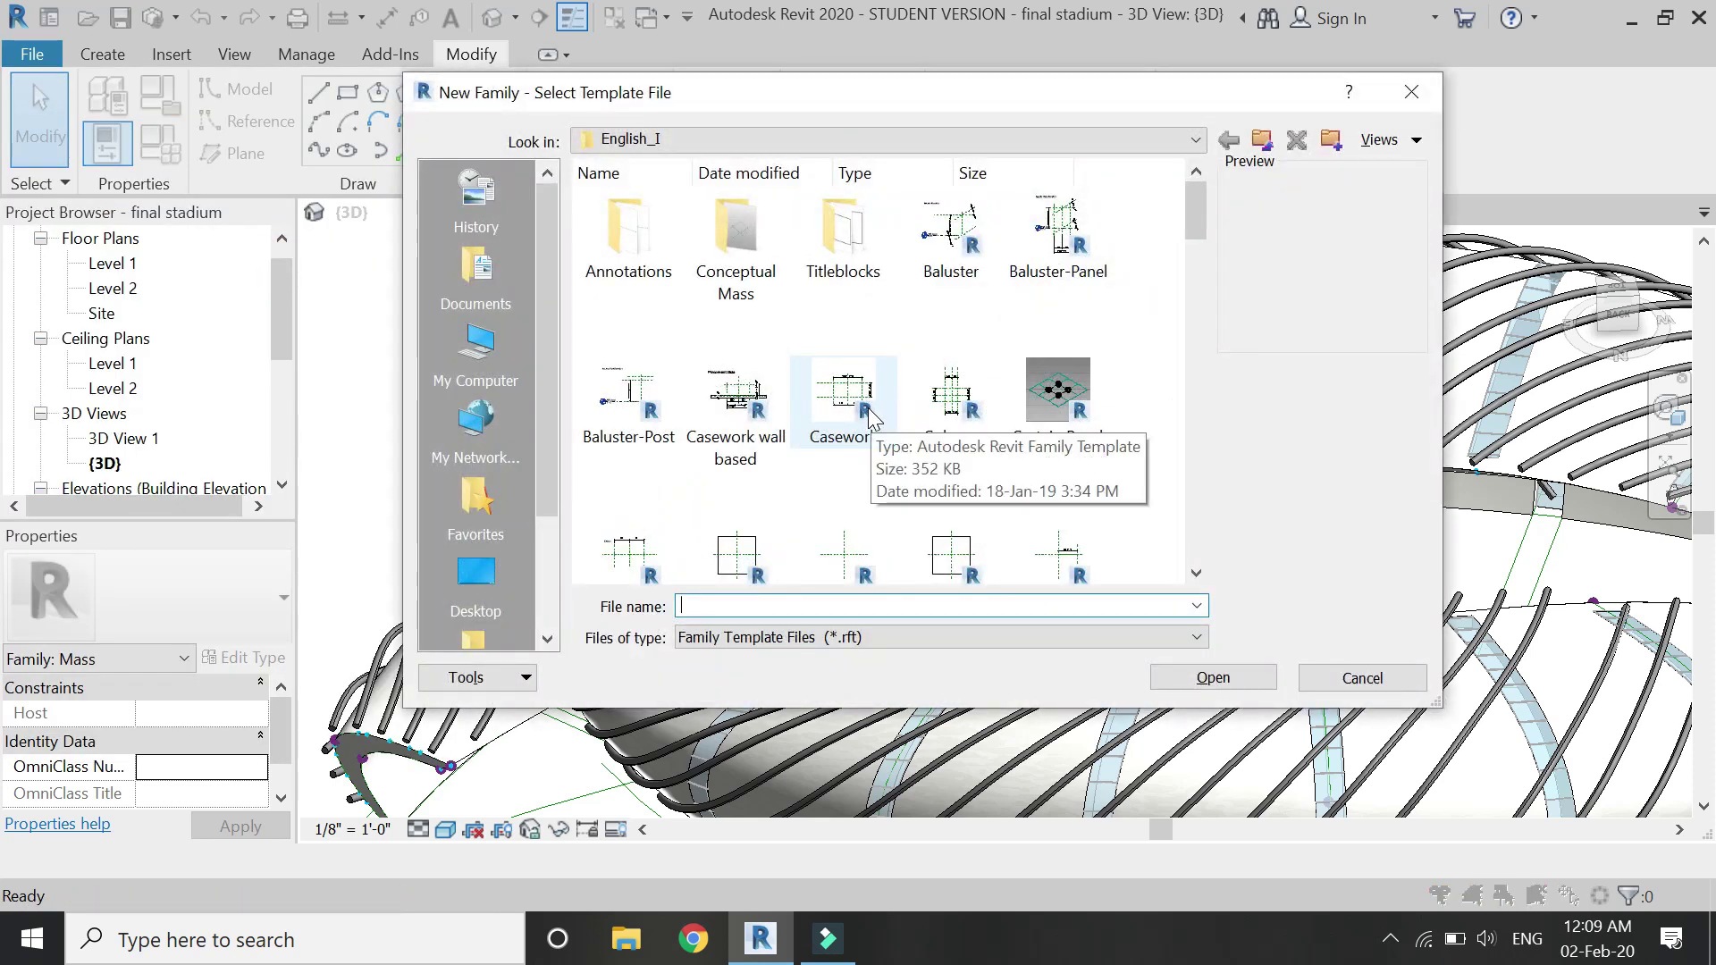
scroll(867, 407, "down", 5)
left_click(847, 472)
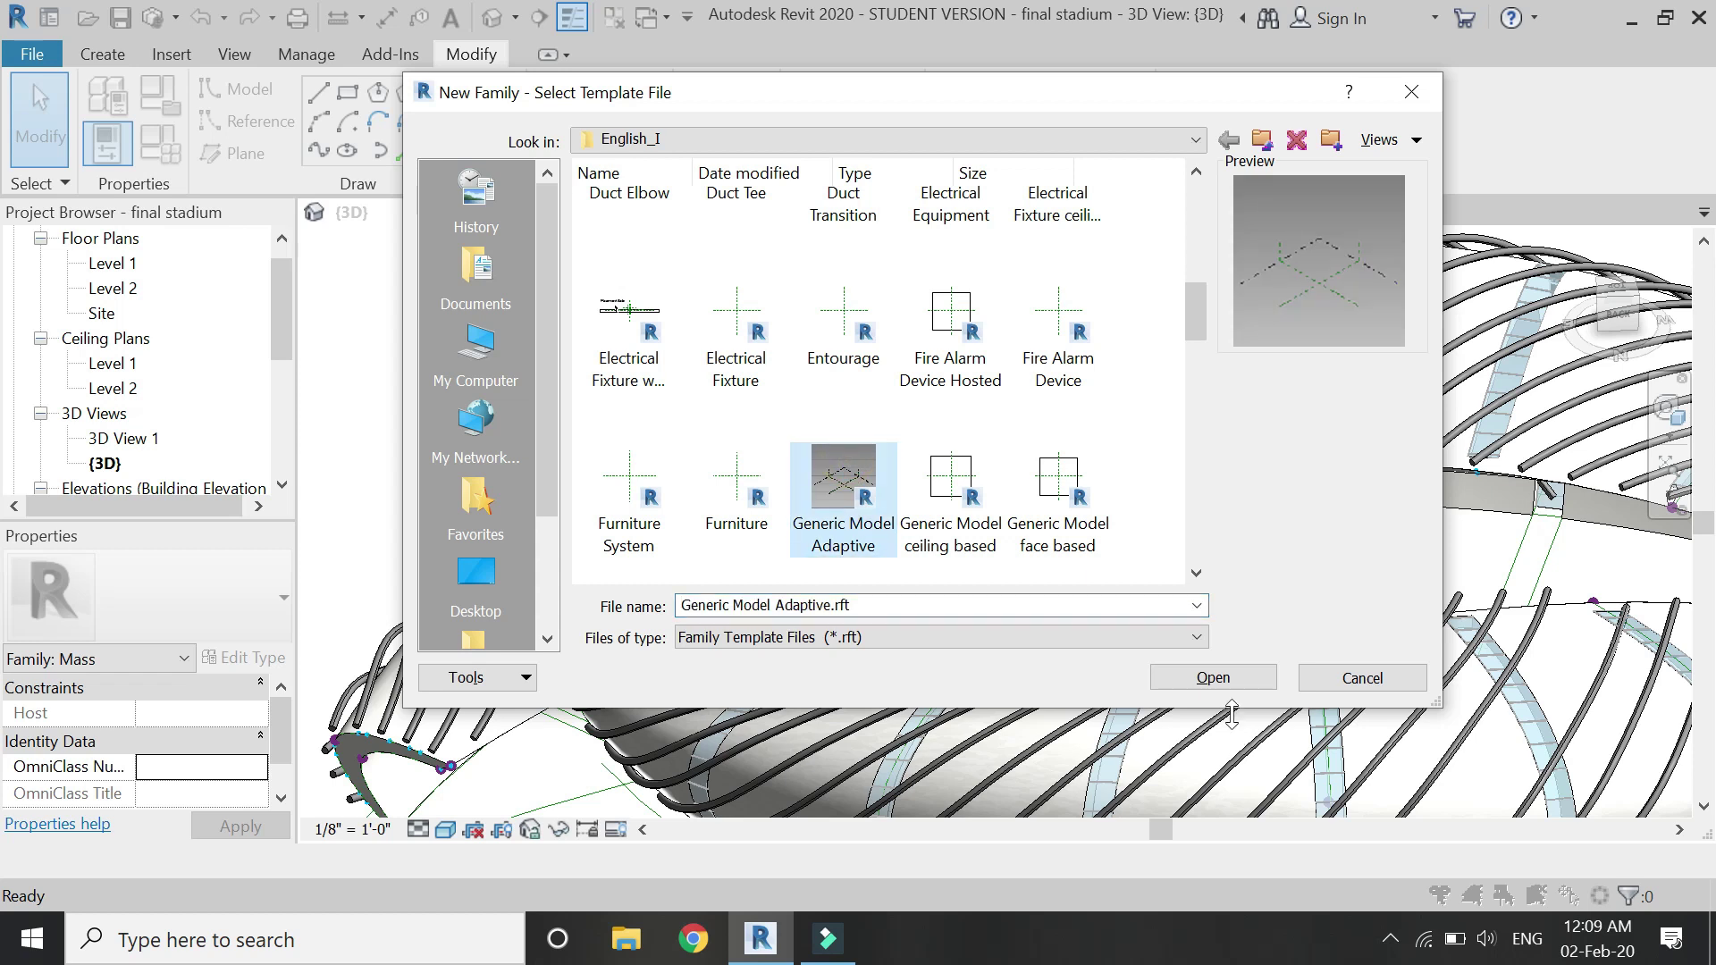
left_click(1211, 679)
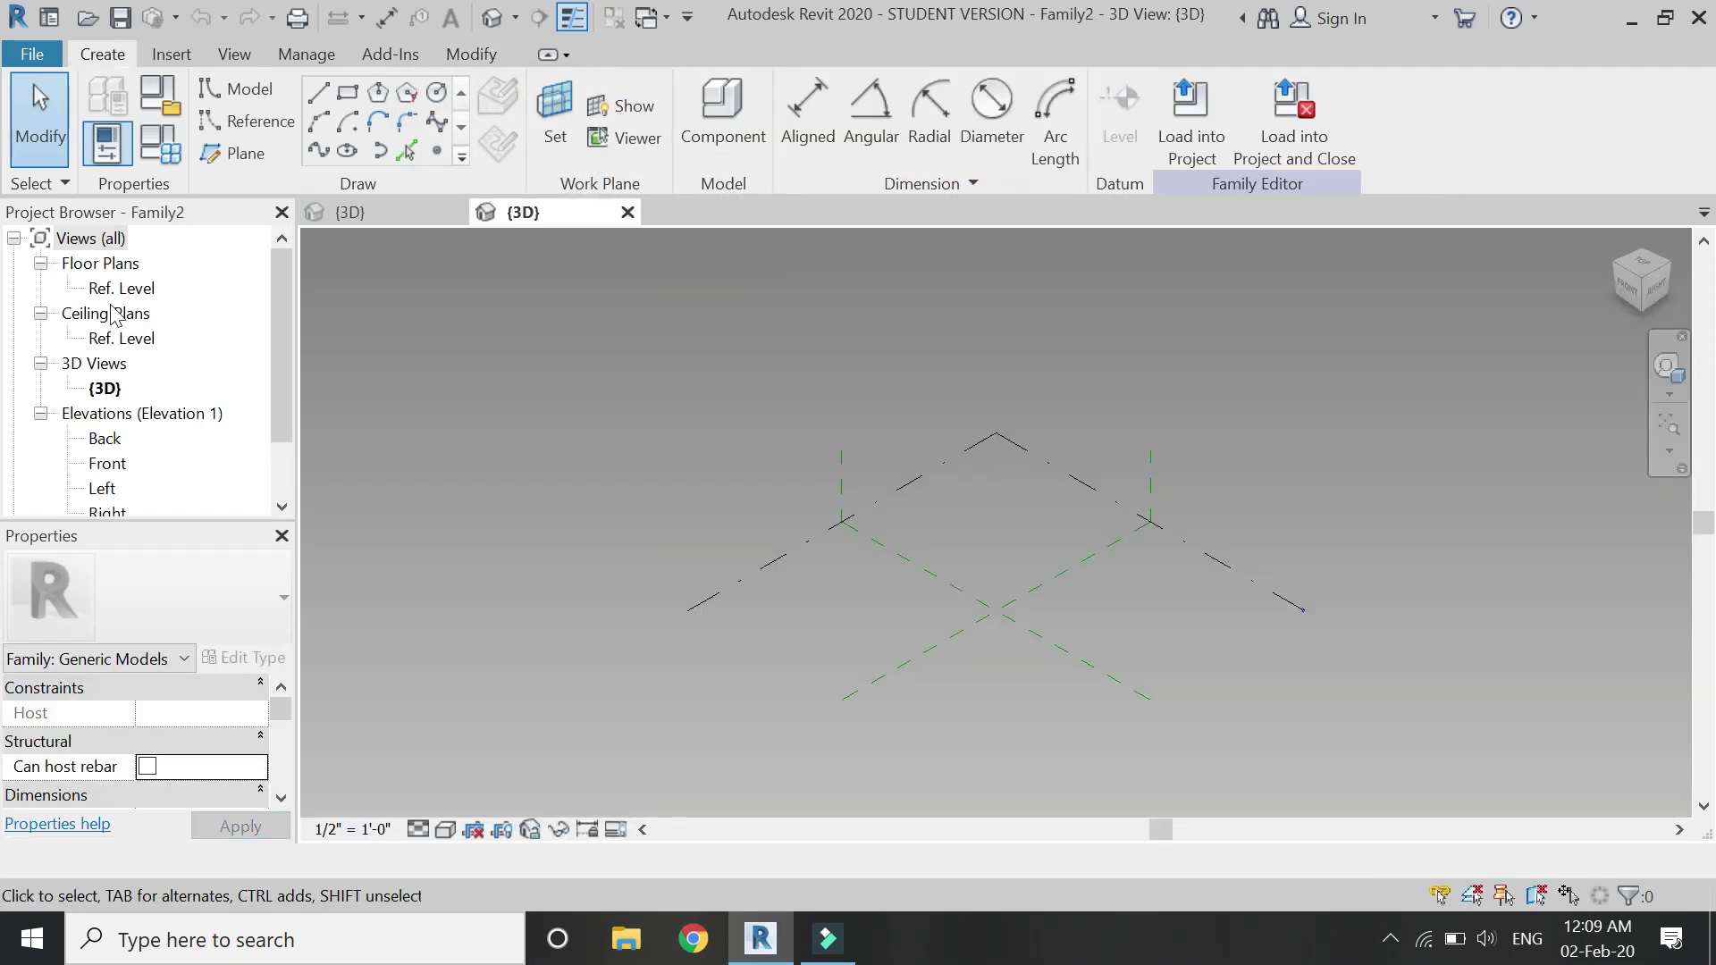
In the Ref. Level floor plan, place six reference points in a line along the vertical reference plane.
double_click(116, 293)
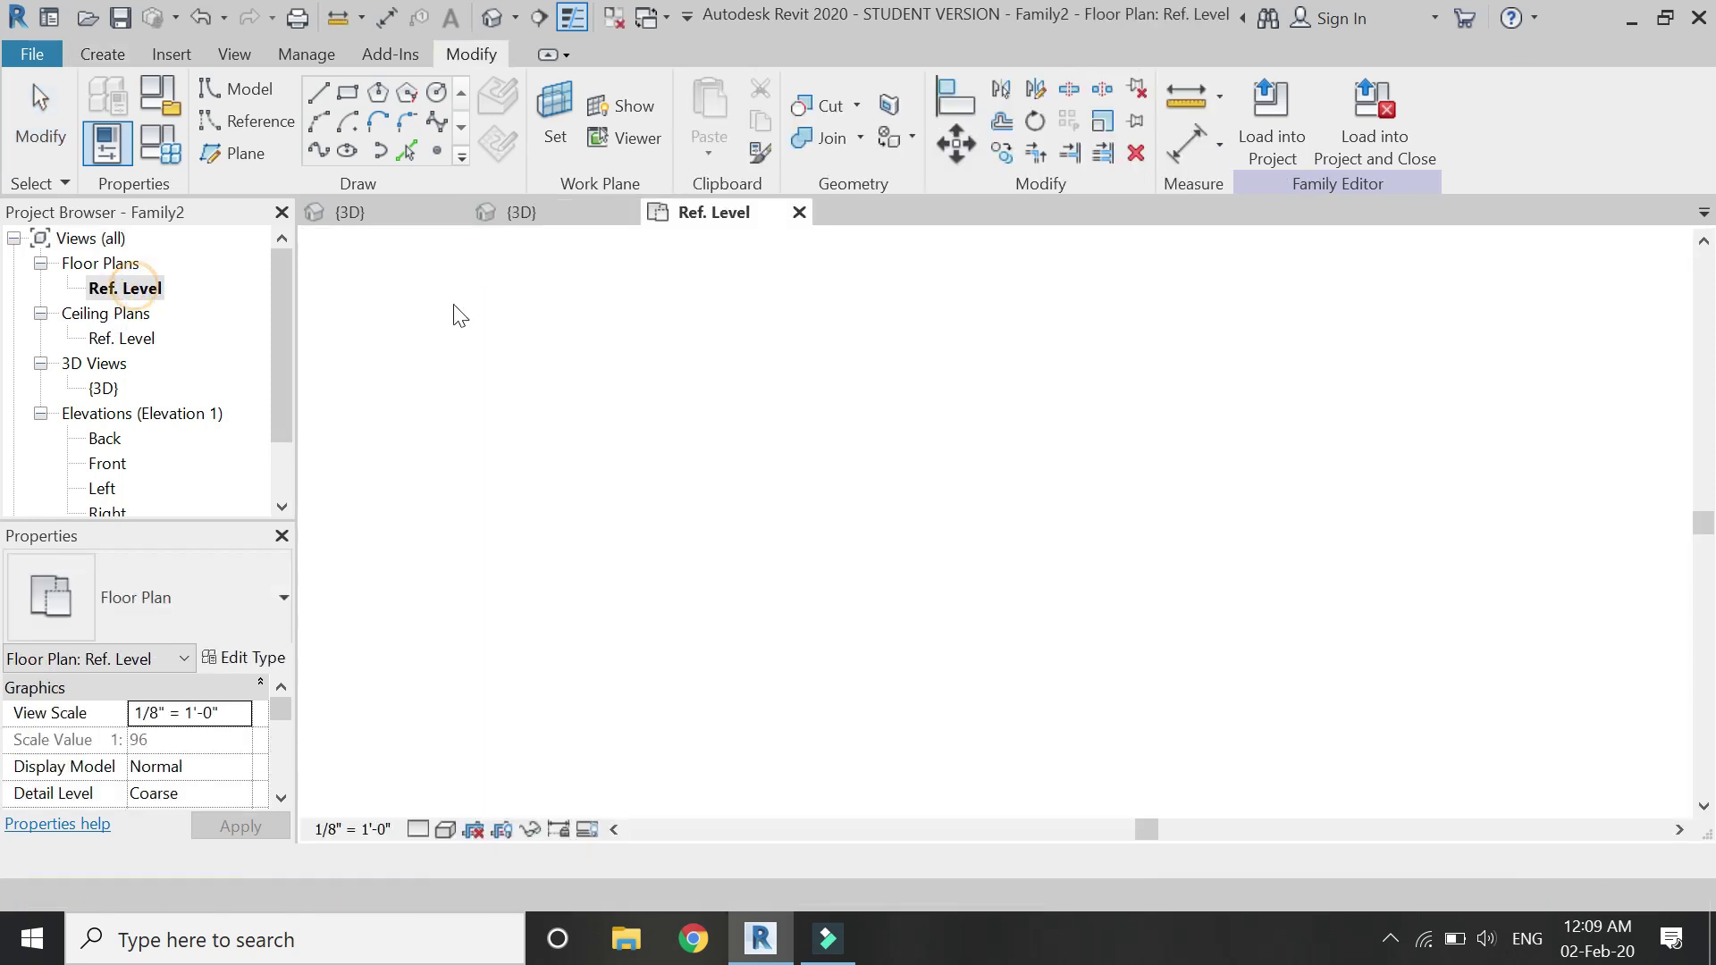
left_click(255, 122)
left_click(436, 150)
left_click(994, 346)
left_click(993, 380)
left_click(993, 418)
left_click(994, 469)
left_click(993, 523)
left_click(993, 586)
key("Escape")
key("Escape")
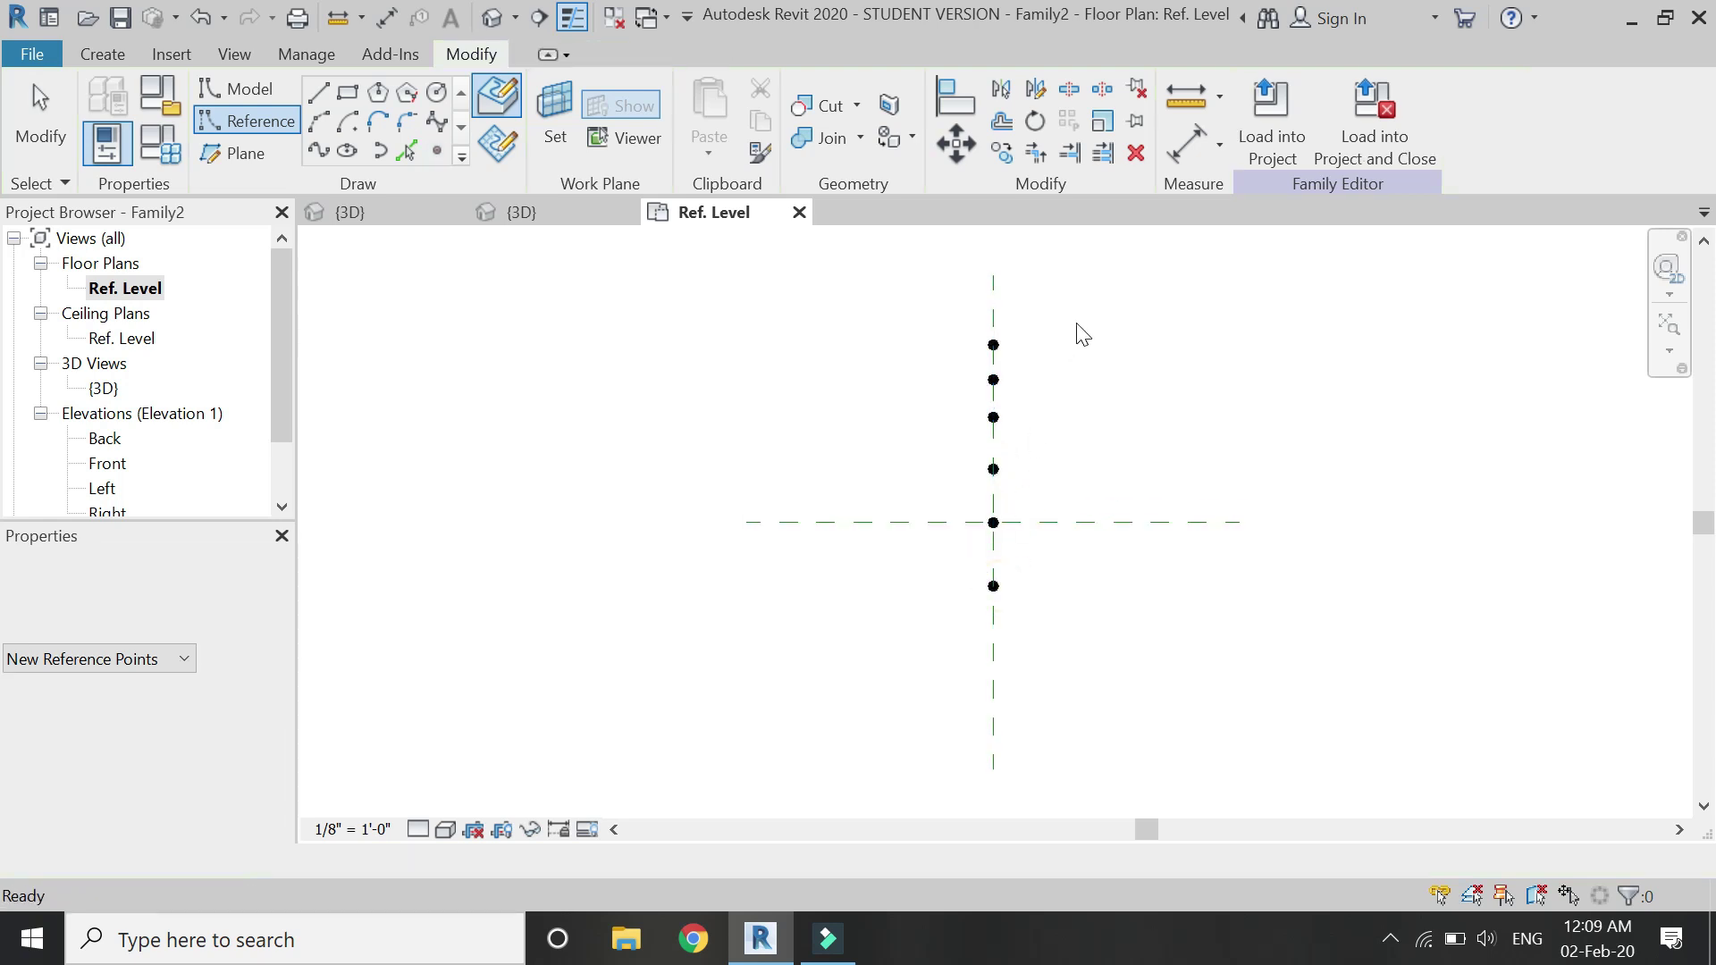
Add a continuous aligned dimension string through the six reference points, placed just beside the vertical reference plane.
left_click(1185, 146)
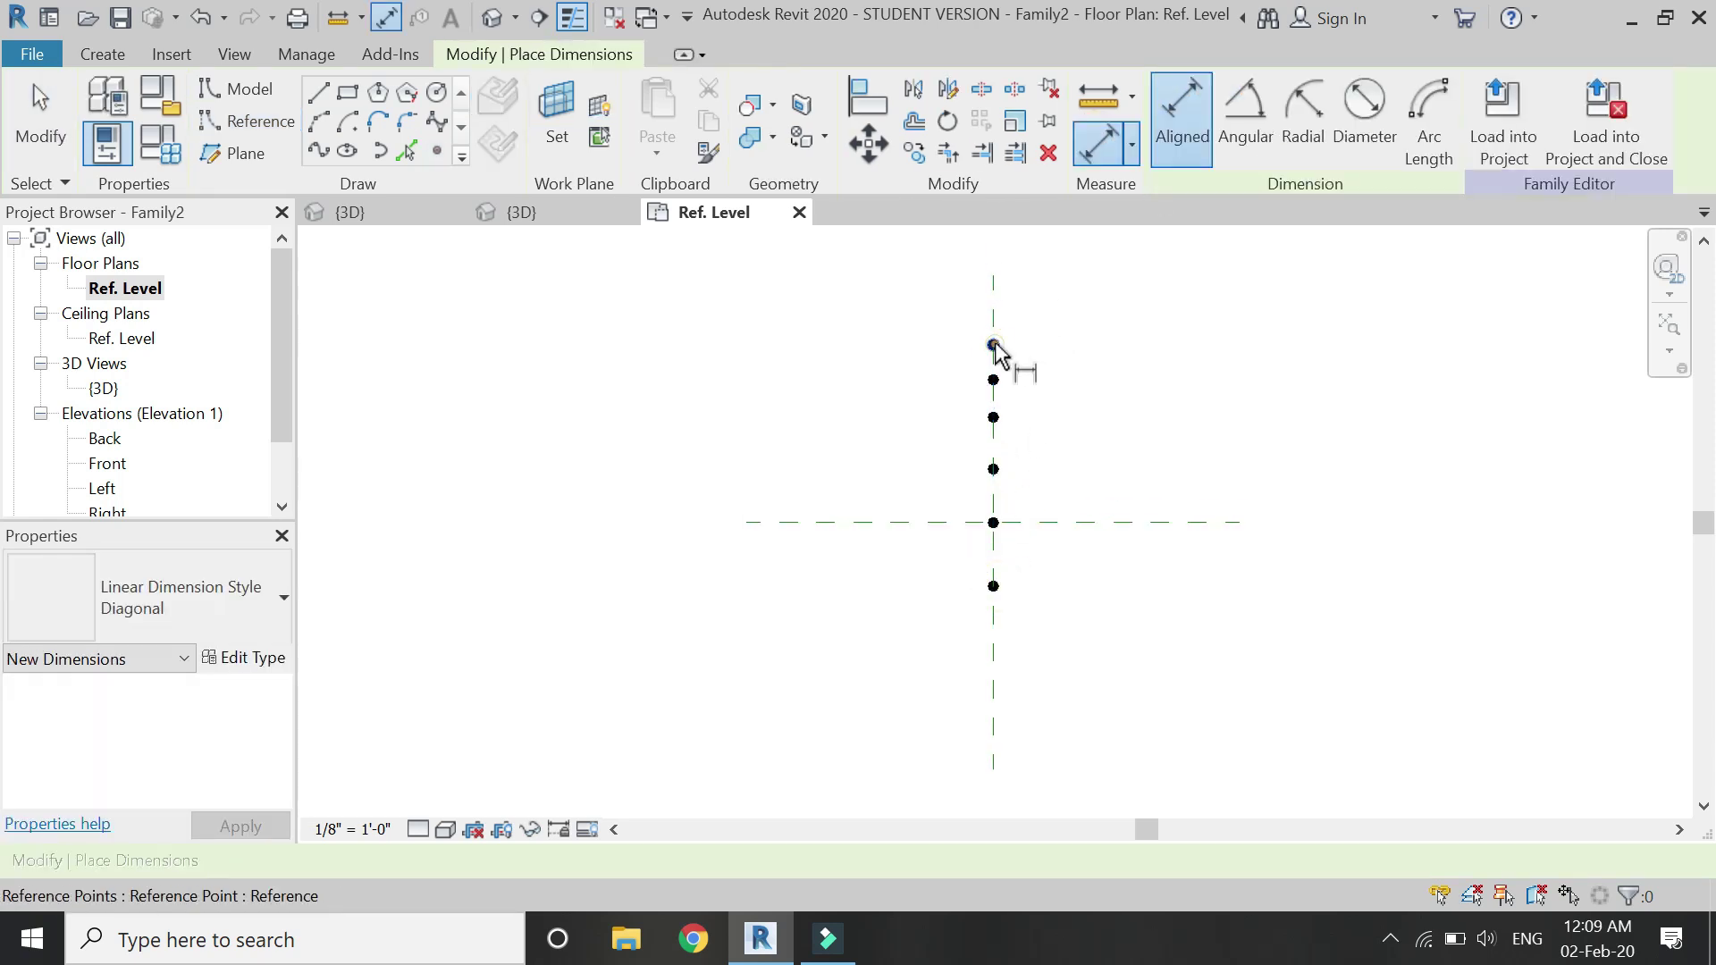
left_click(993, 346)
left_click(993, 417)
left_click(993, 469)
left_click(993, 523)
left_click(993, 586)
left_click(937, 611)
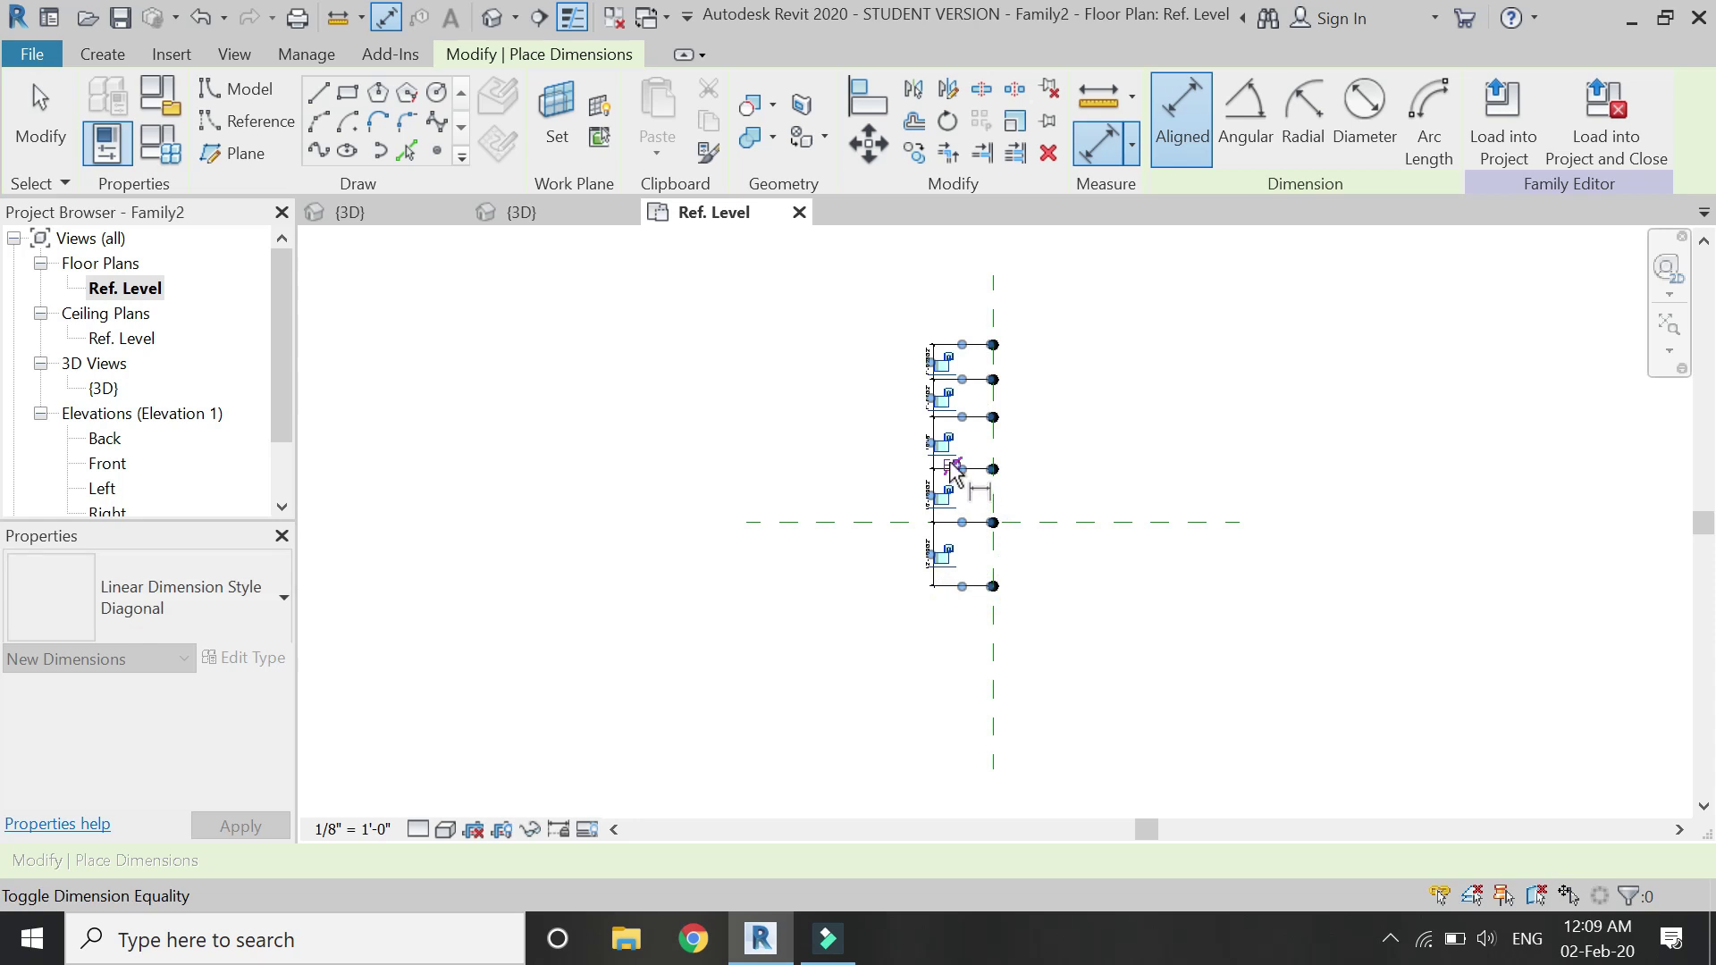
Space the six reference points equally by toggling the dimension string's equality, then delete the dimension string.
scroll(961, 478, "up", 3)
left_click(955, 474)
scroll(889, 553, "down", 2)
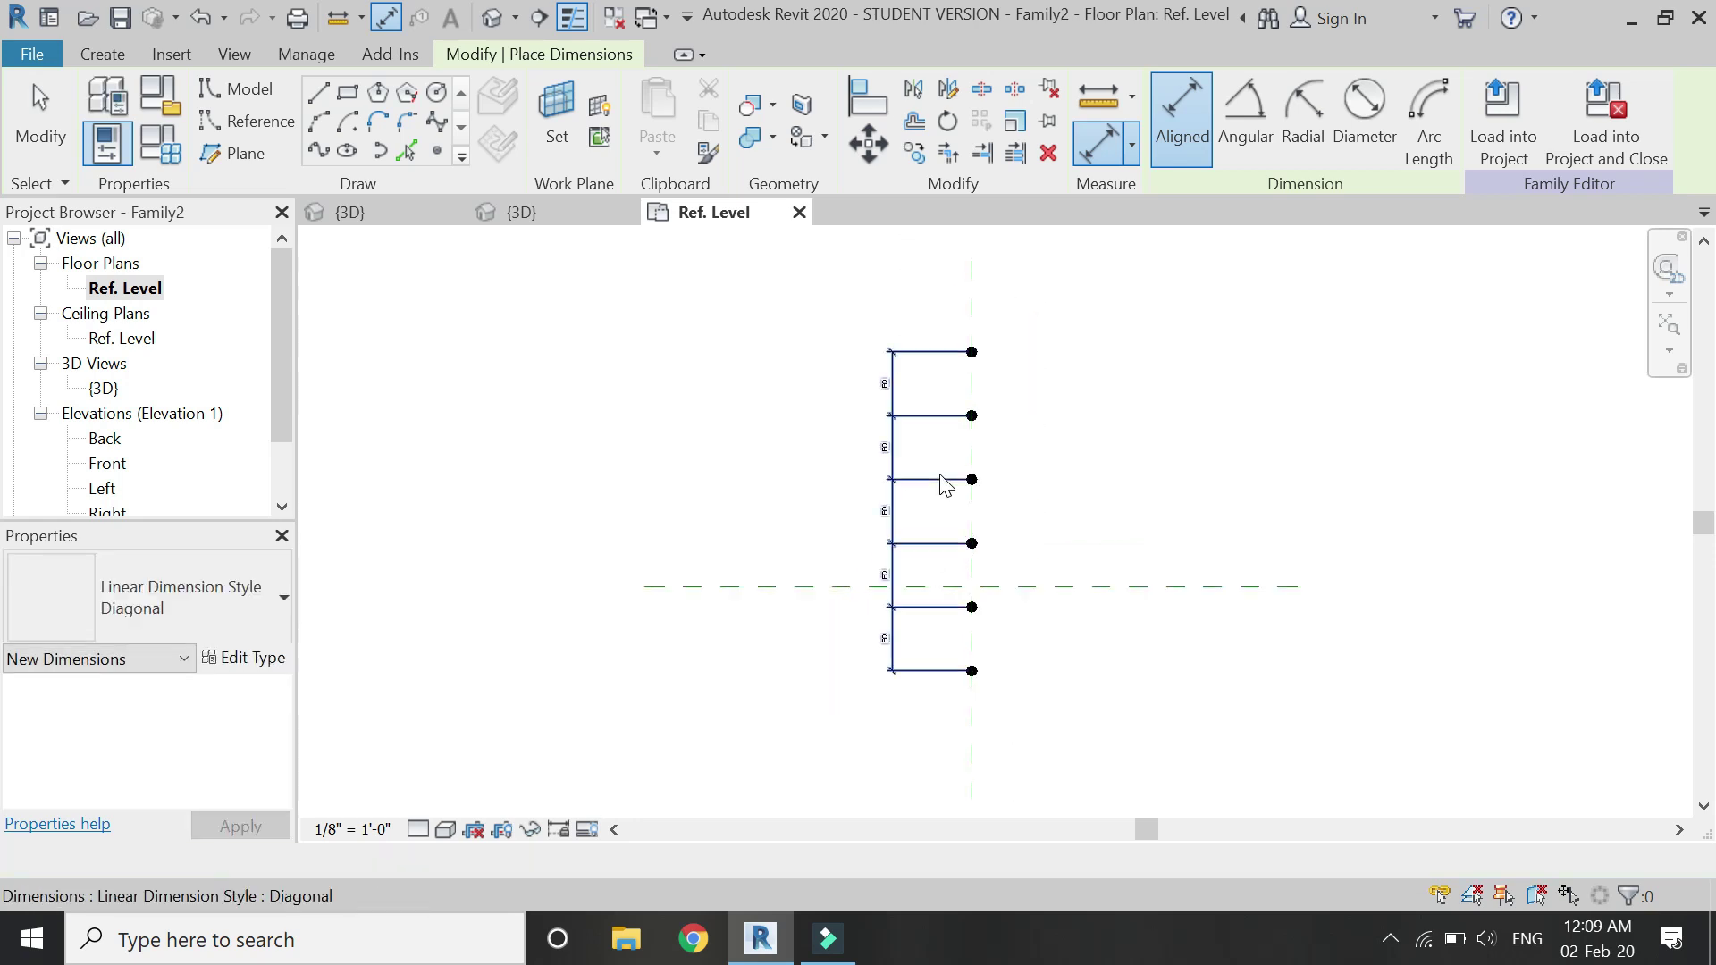
key("Escape")
left_click(938, 471)
key("Delete")
Make all six reference points adaptive and join them with a spline through points.
left_click(1070, 322)
left_click_drag(929, 590, 904, 731)
left_click_drag(1198, 486, 1077, 662, "shift")
left_click_drag(1057, 271, 754, 391, "shift")
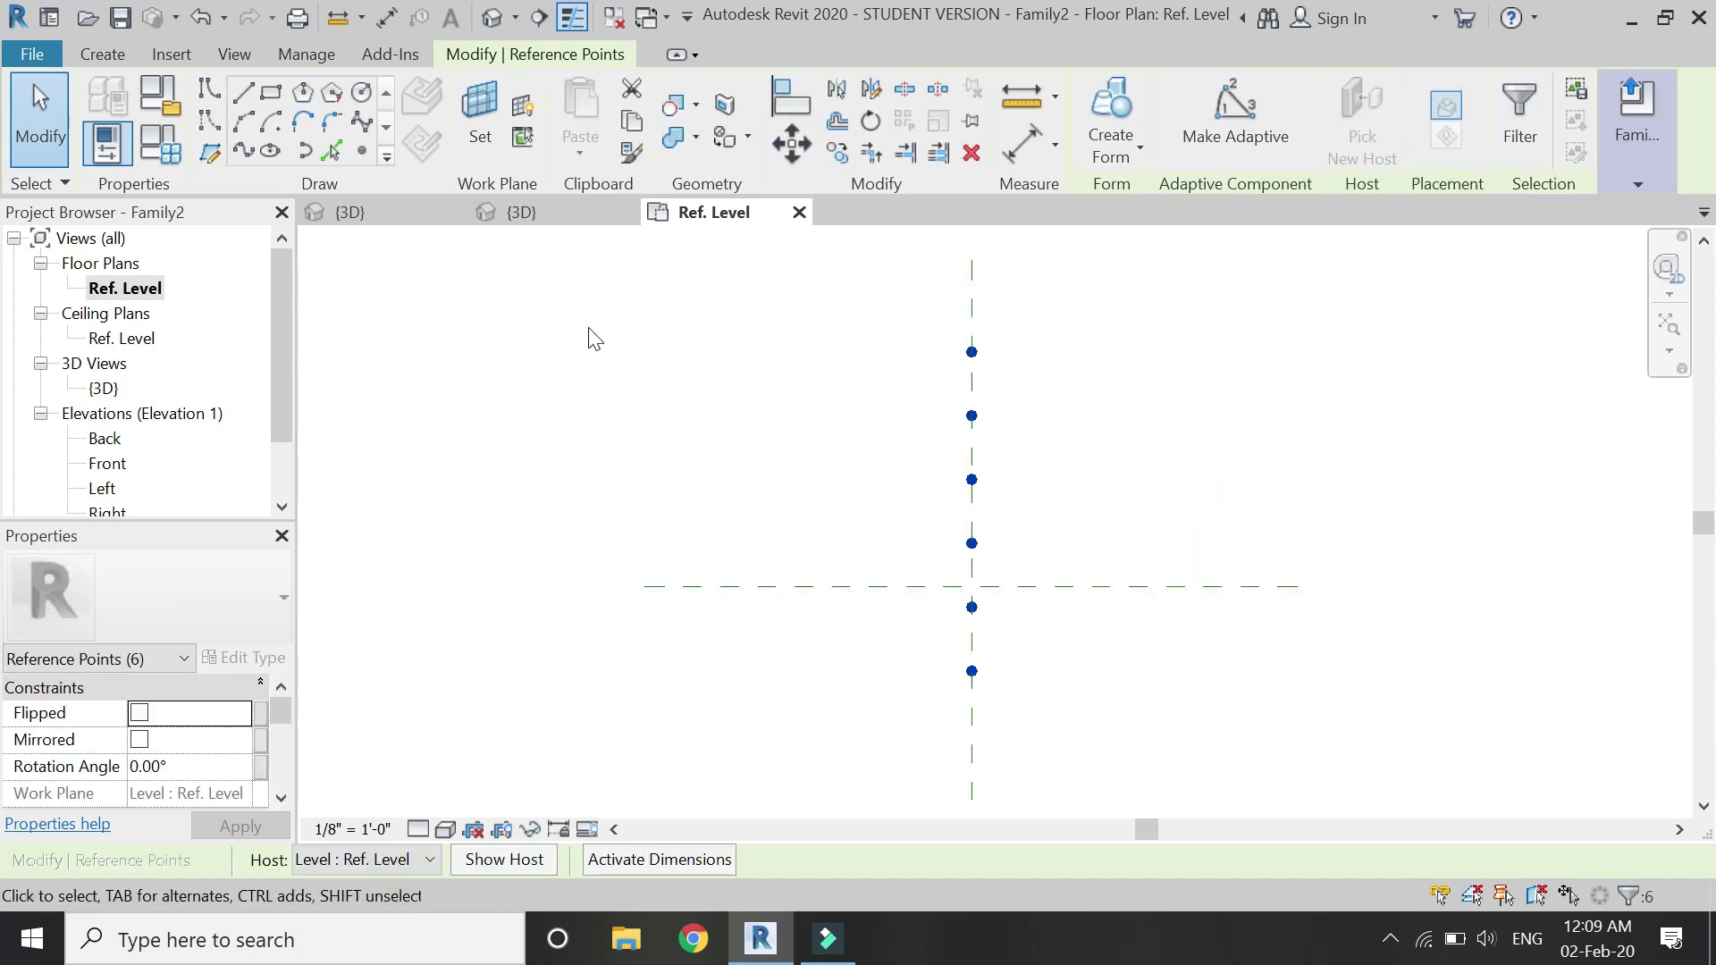
left_click(1222, 116)
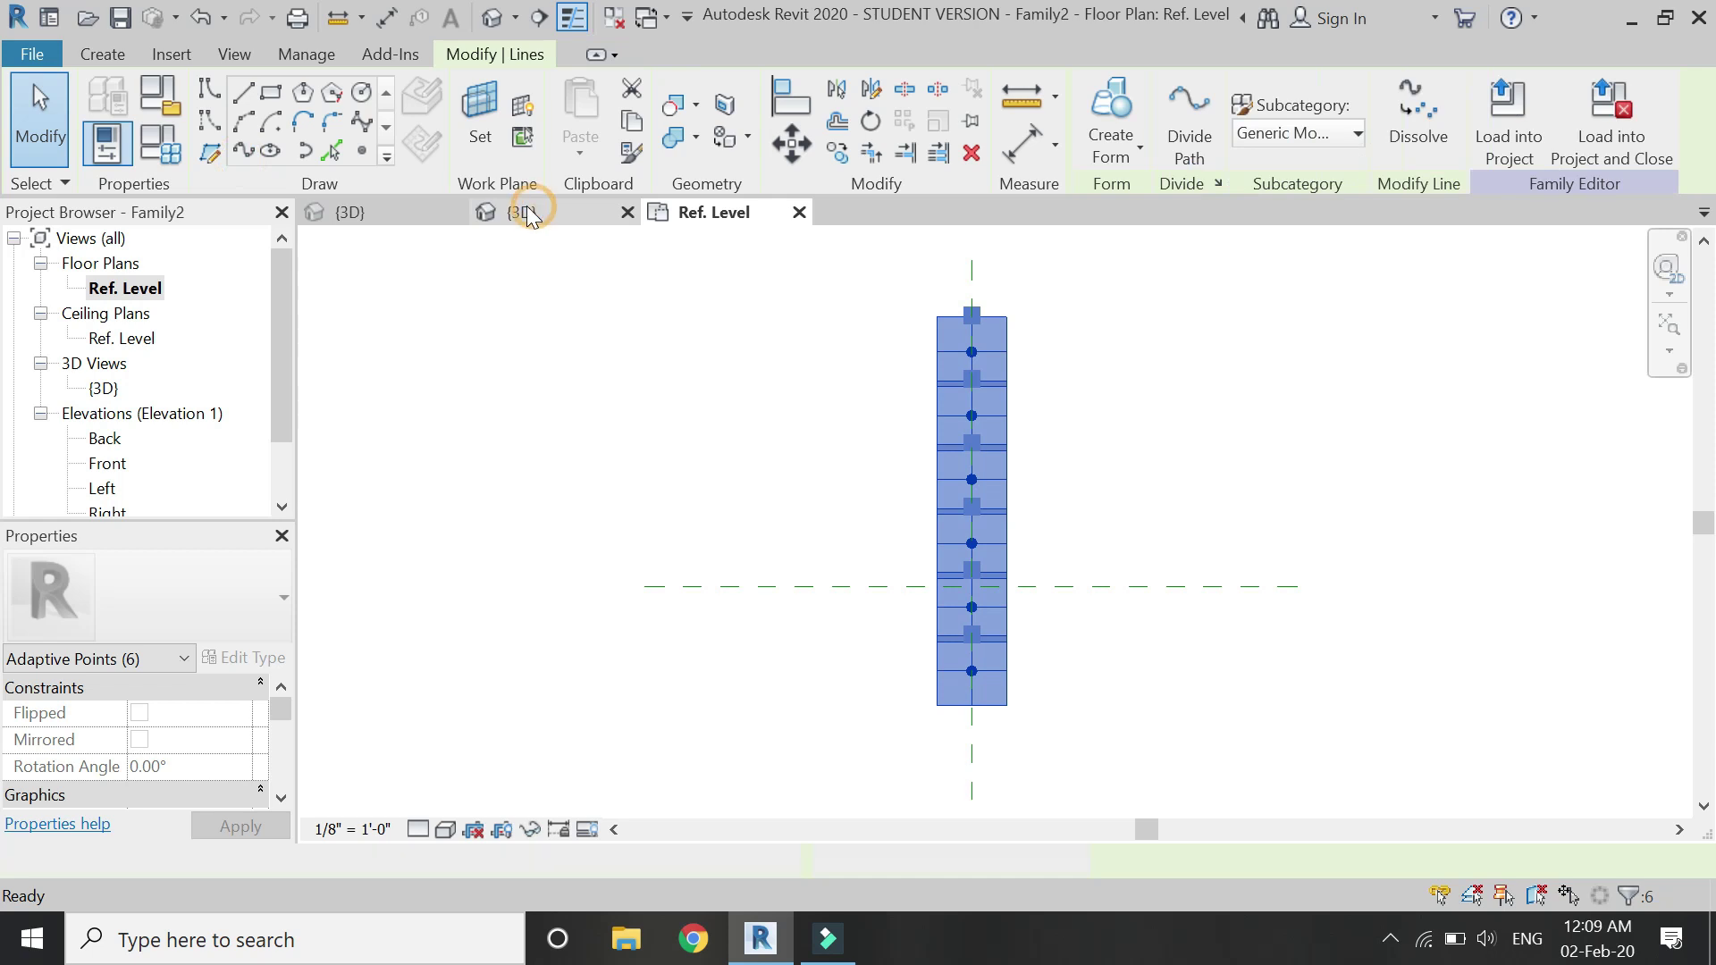
In the 3D view, sketch a rectangle about 4' by 4' on placement point 6's vertical plane facing along the spline, with one corner at the point.
left_click(518, 218)
scroll(983, 657, "up", 7)
key("Escape")
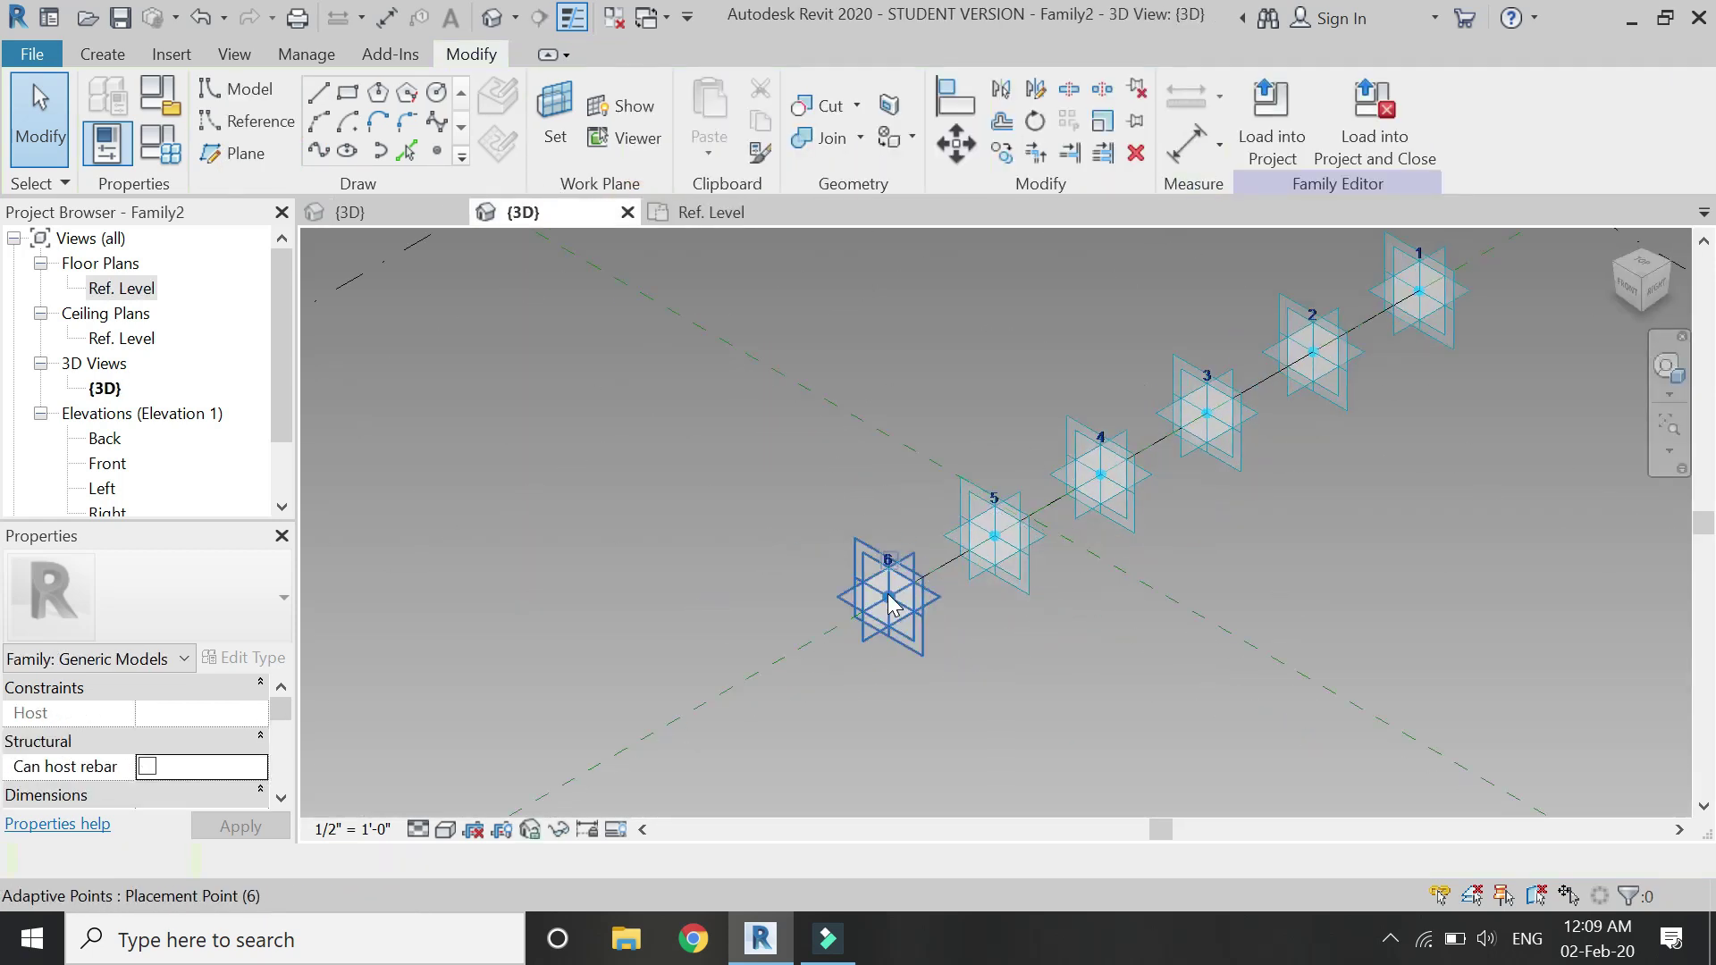
left_click(550, 129)
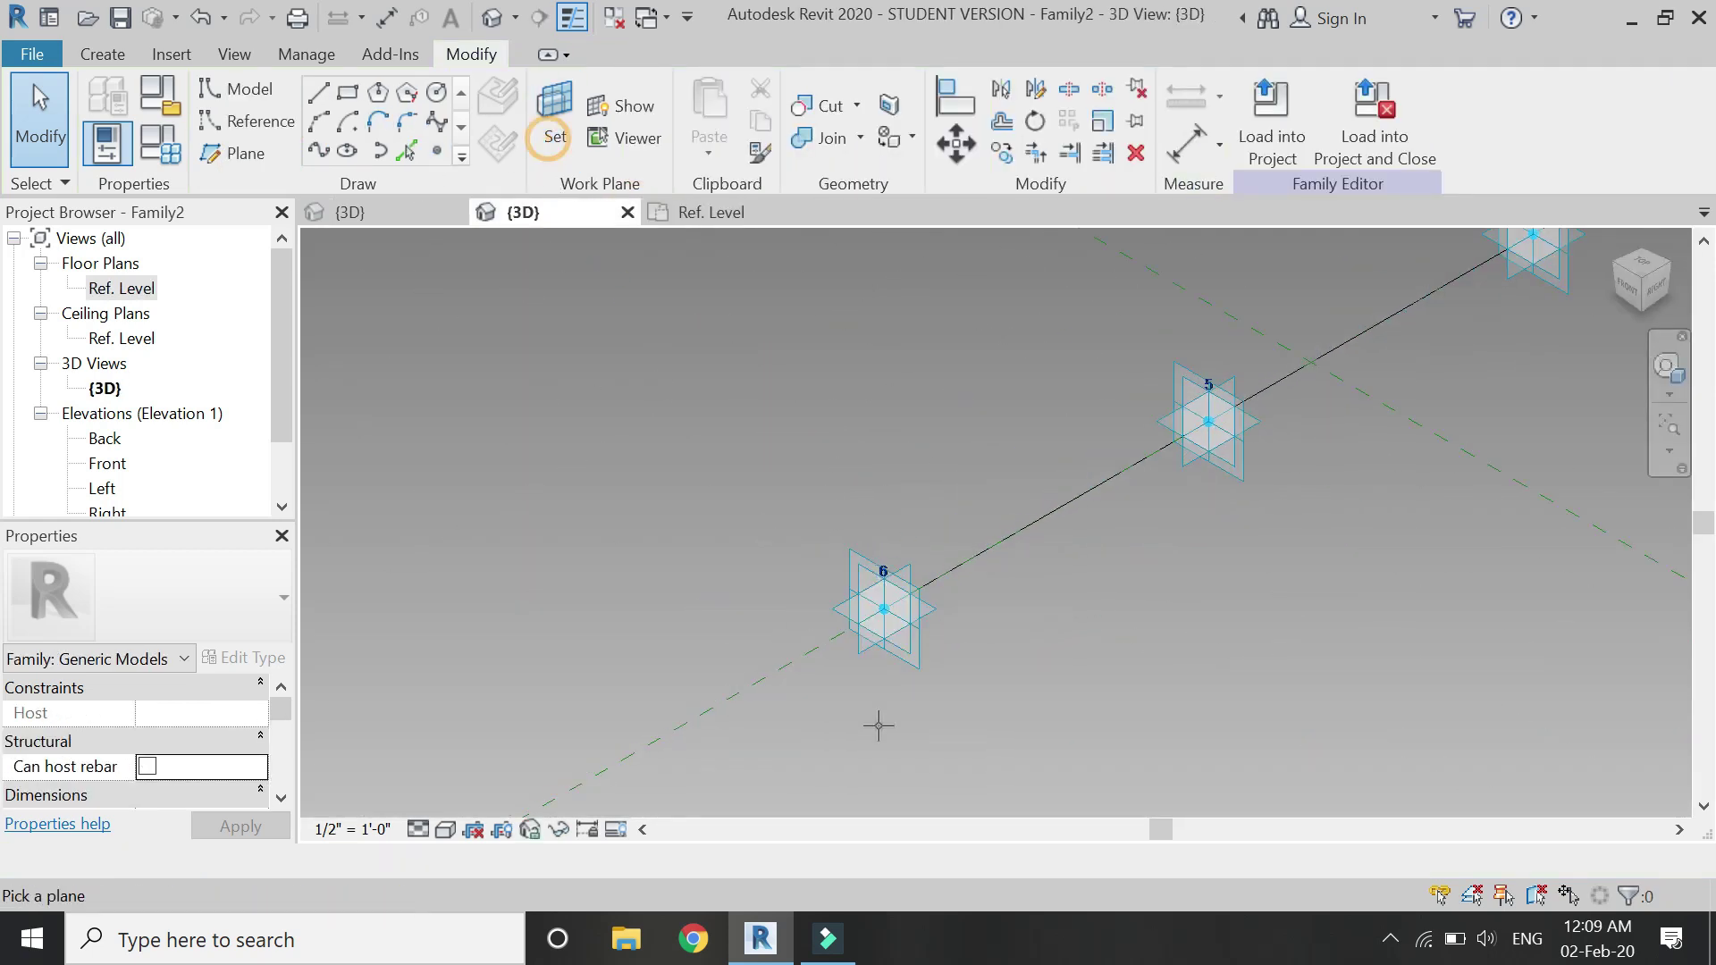
left_click(847, 587)
left_click(347, 92)
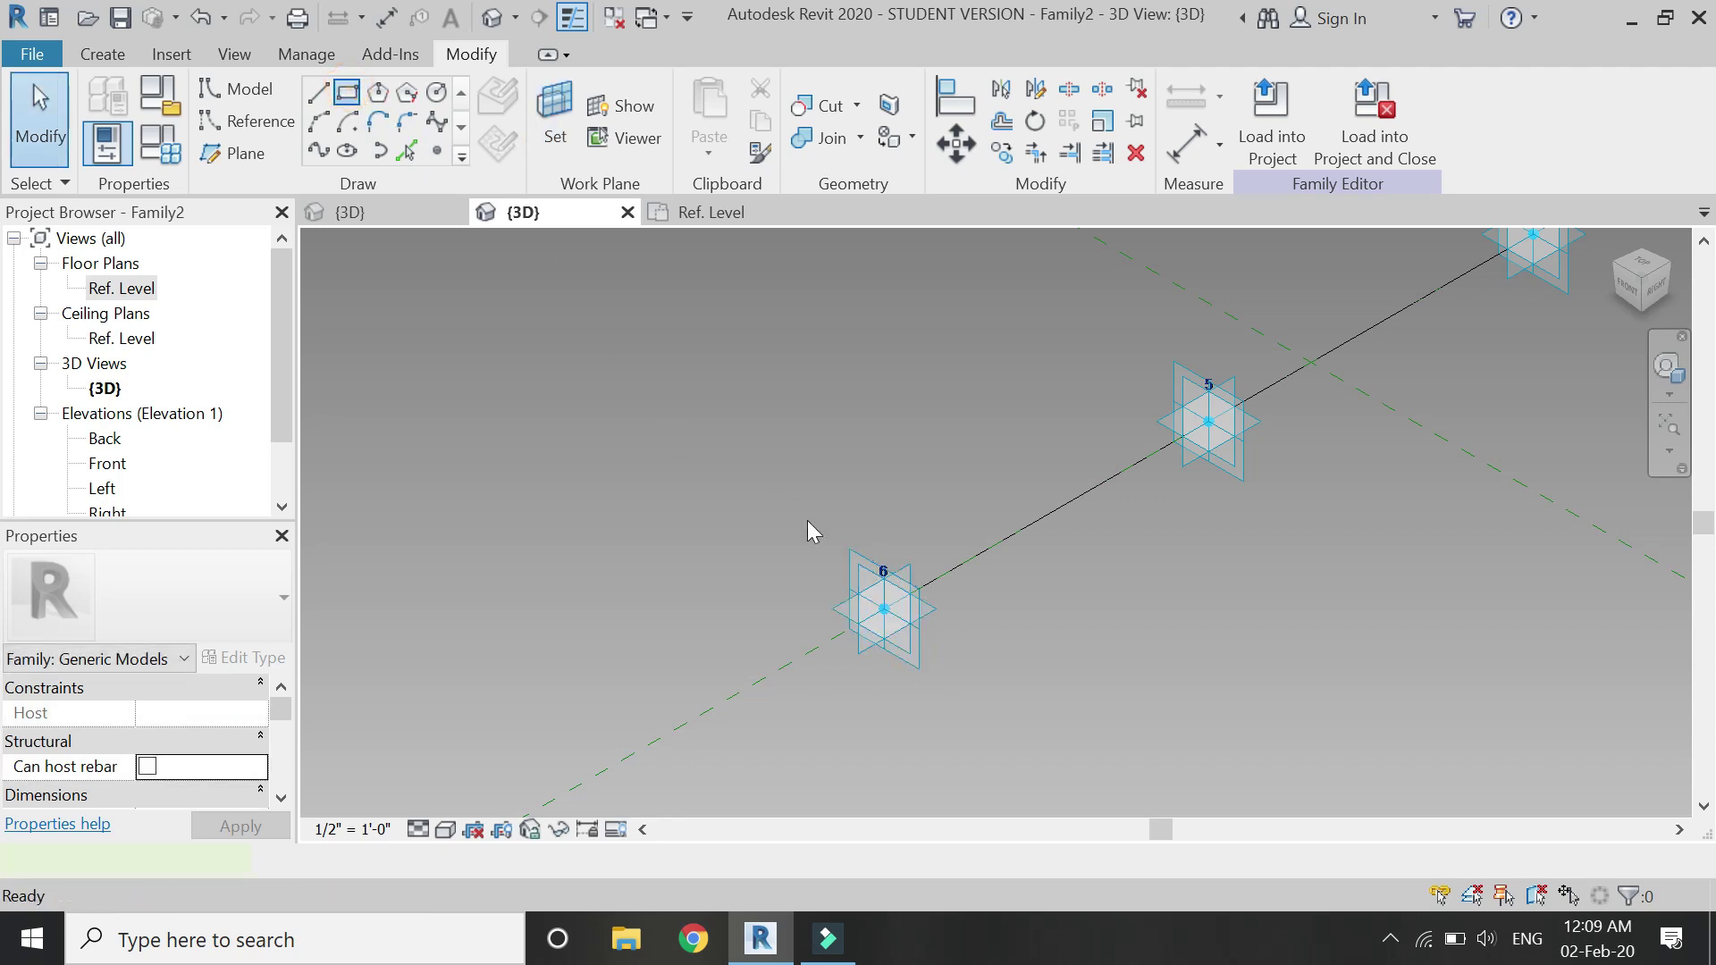
left_click(883, 609)
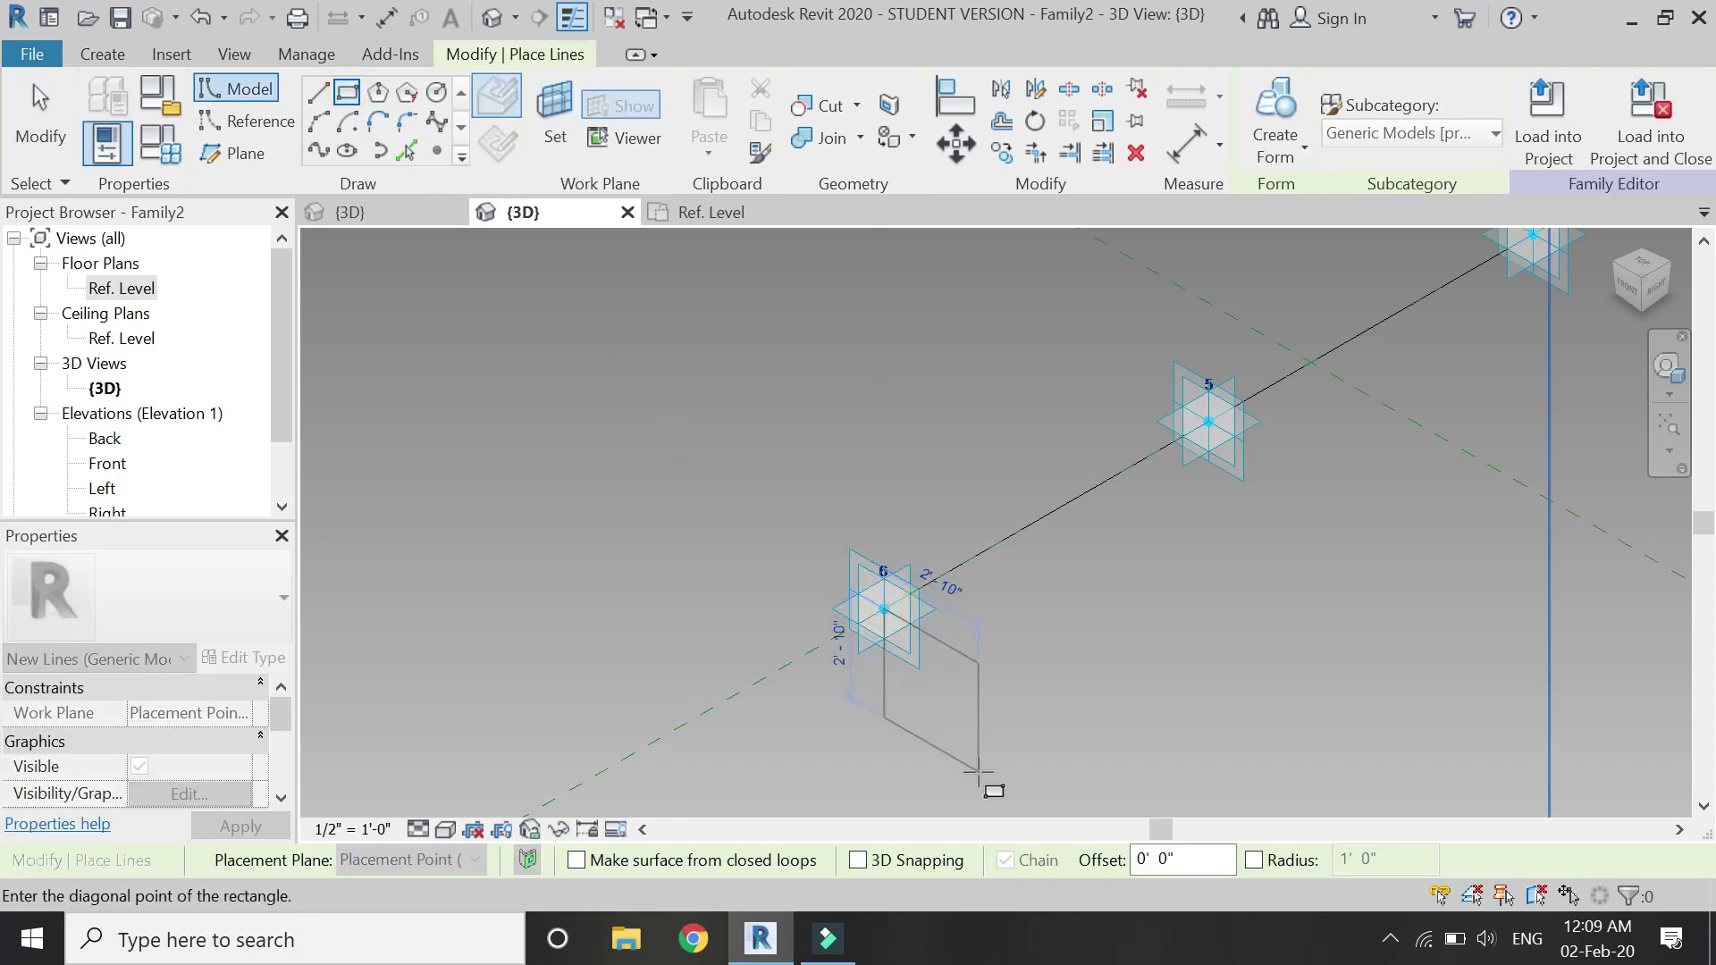
scroll(978, 773, "down", 2)
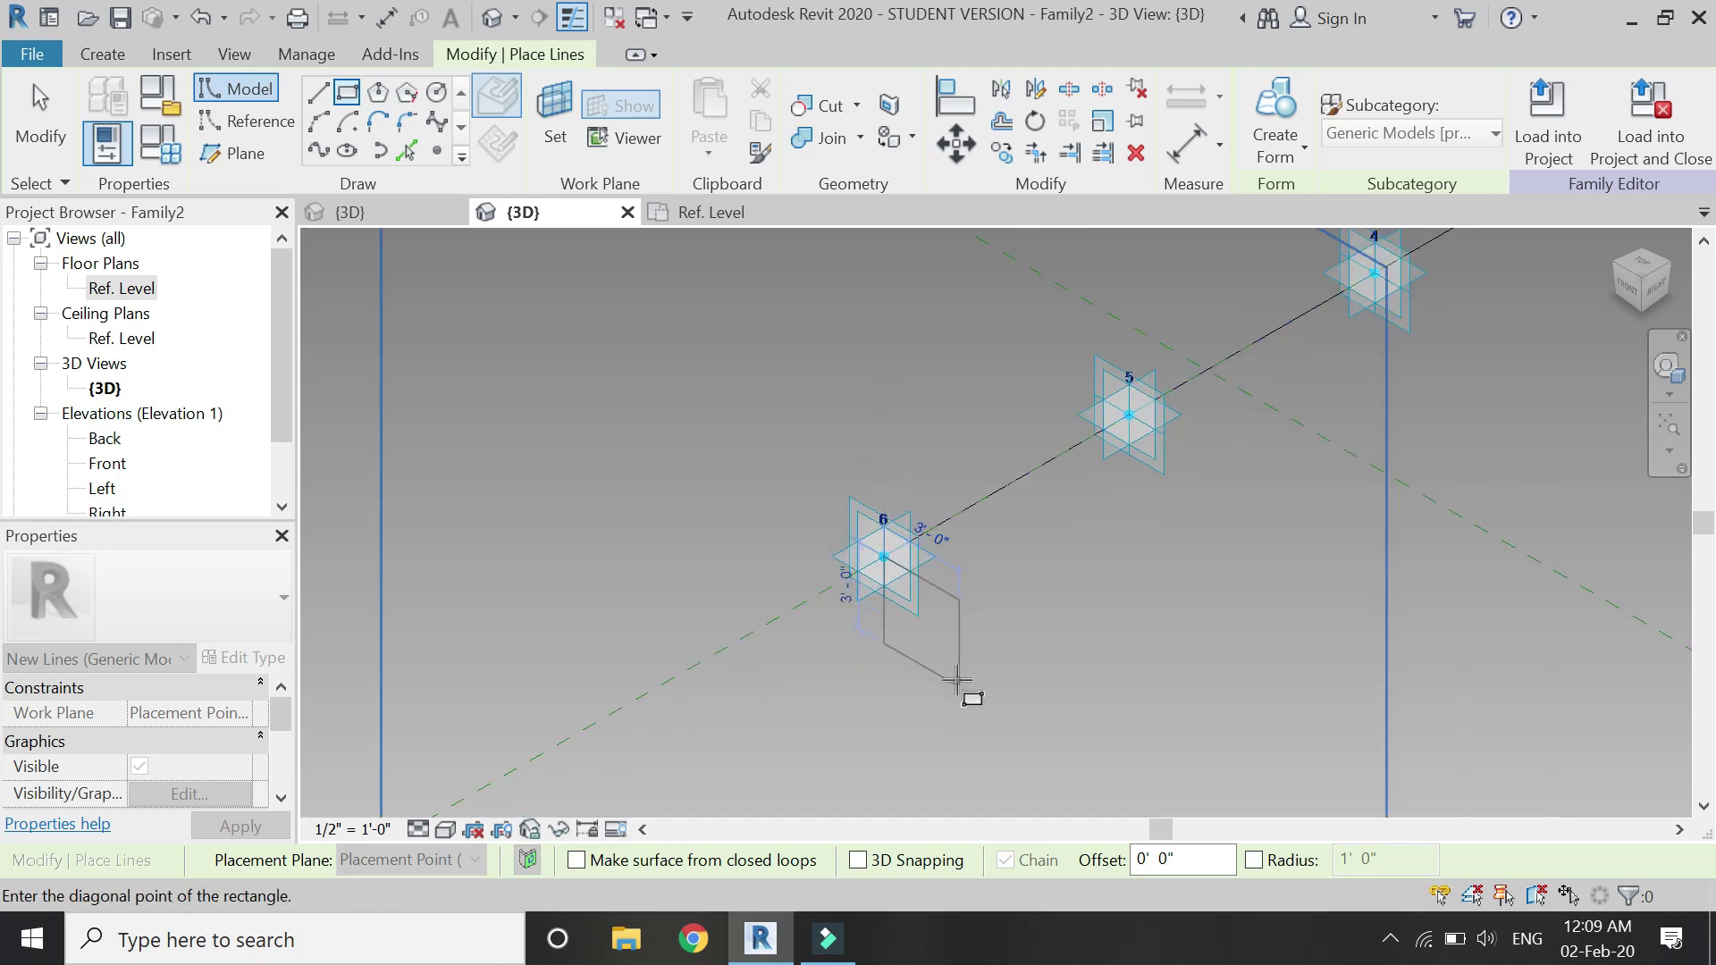
left_click(983, 732)
key("Escape")
key("Escape")
Move the square profile up 2' so the midpoint of its side sits on placement point 6.
left_click(986, 708)
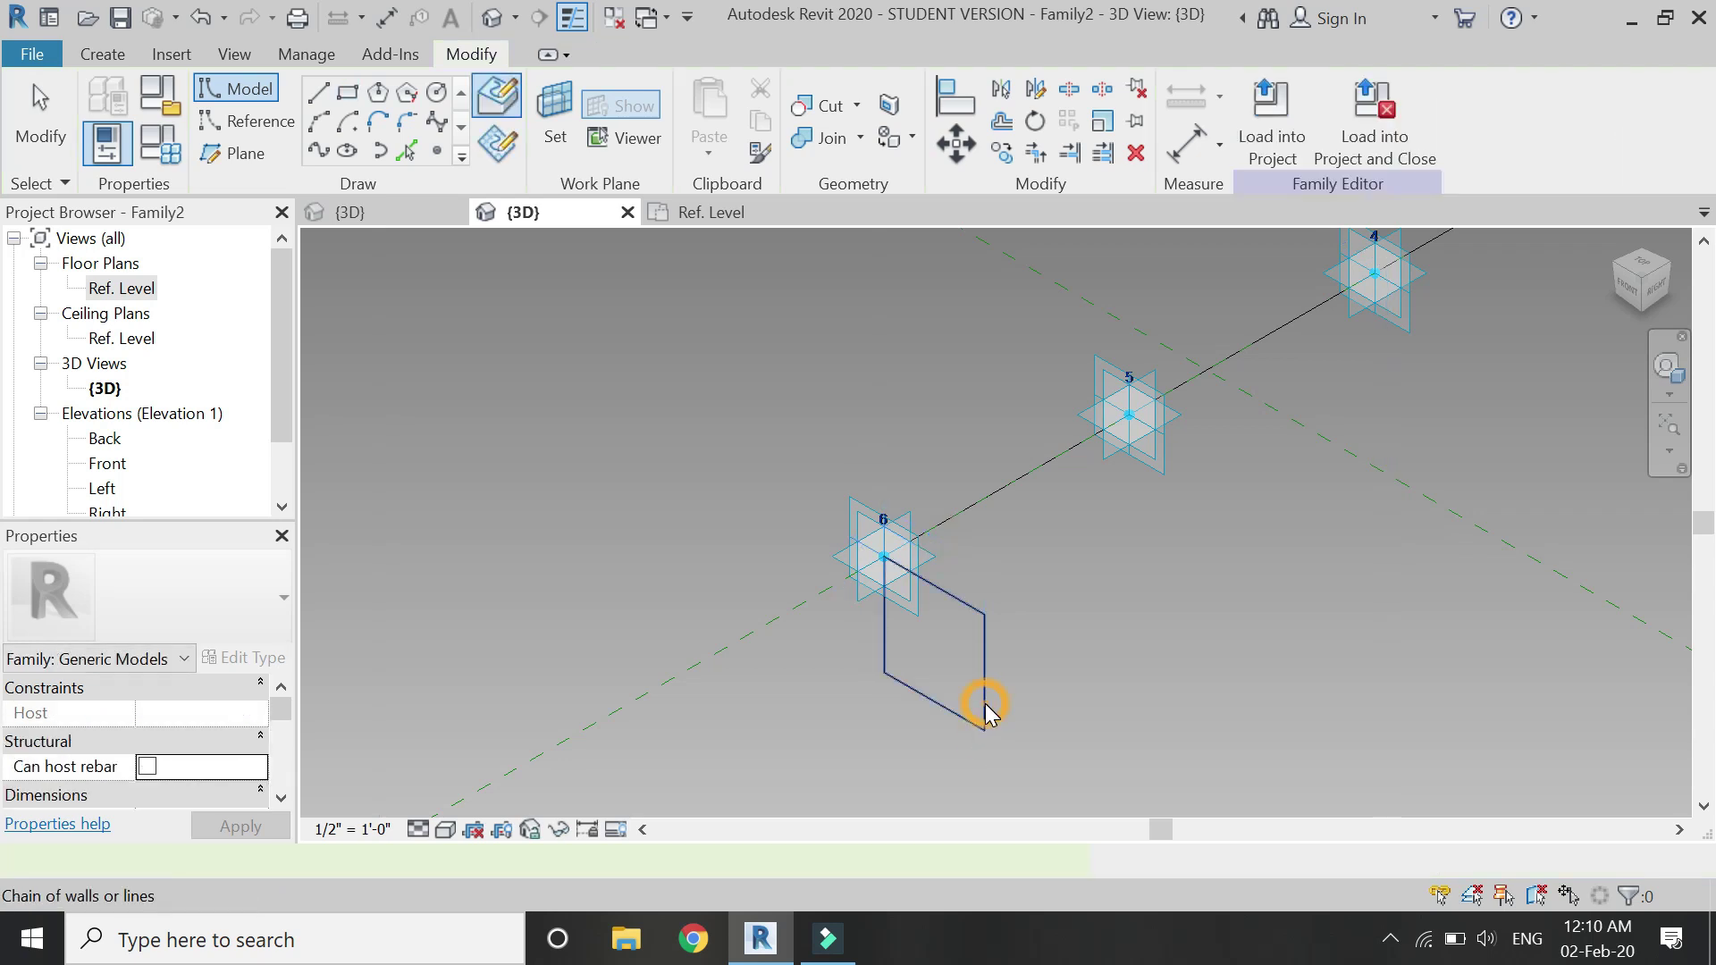
left_click(792, 143)
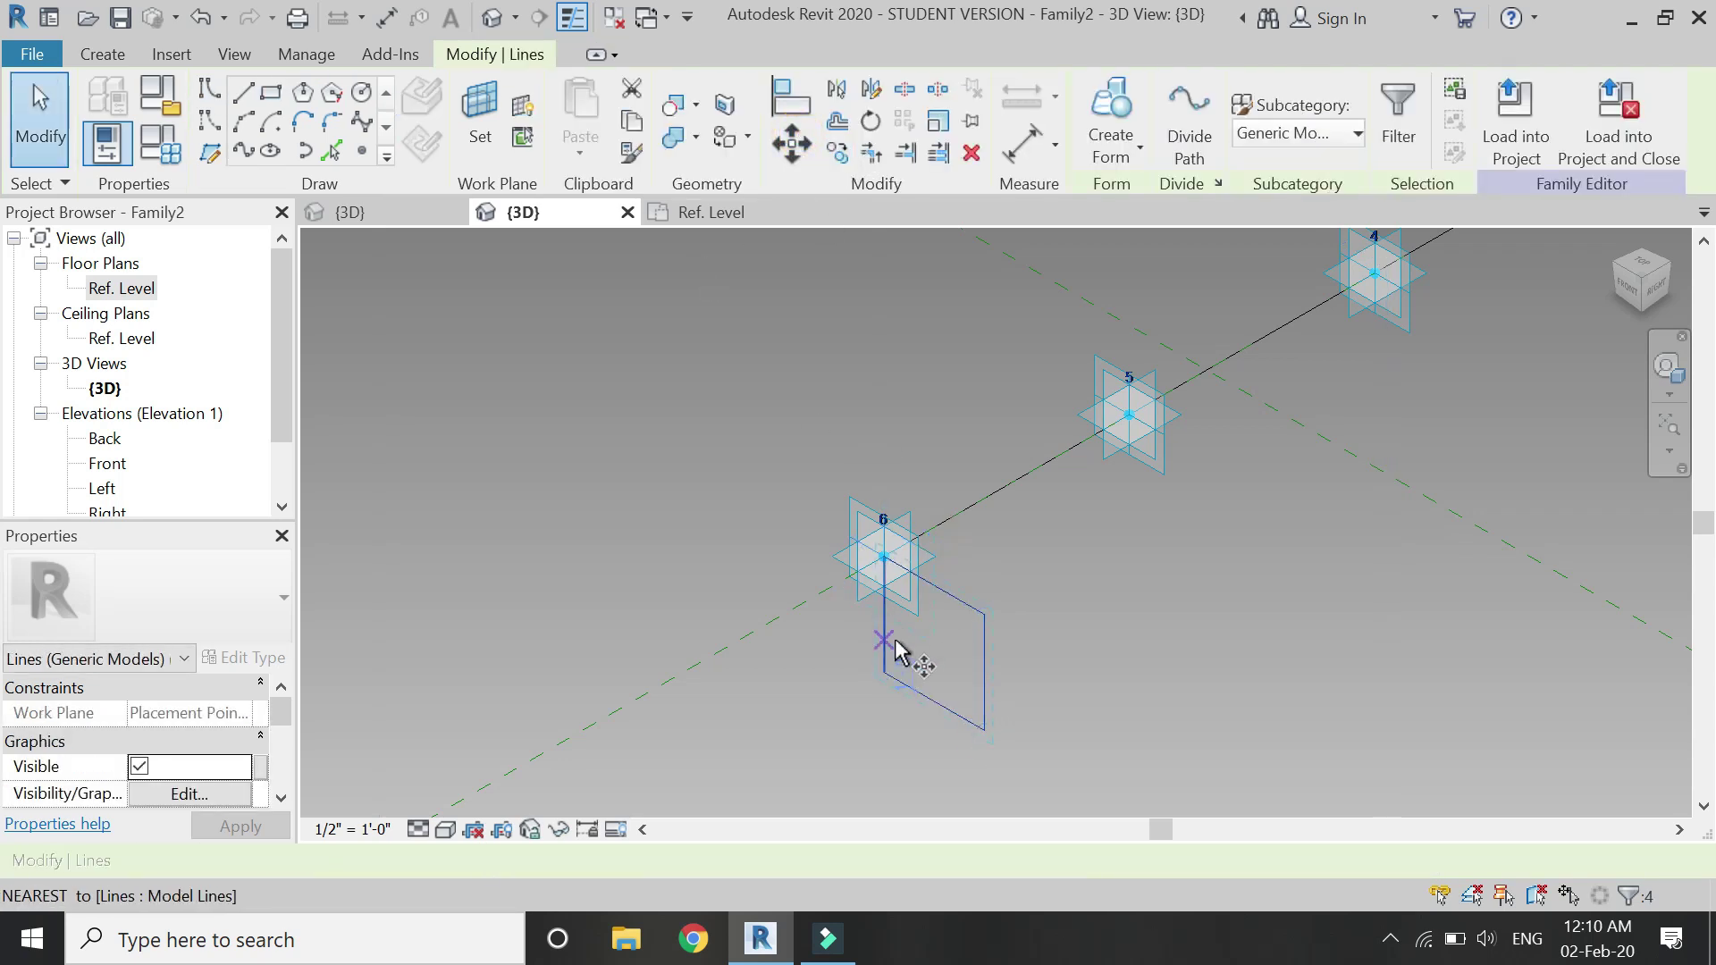
left_click(888, 635)
left_click(883, 556)
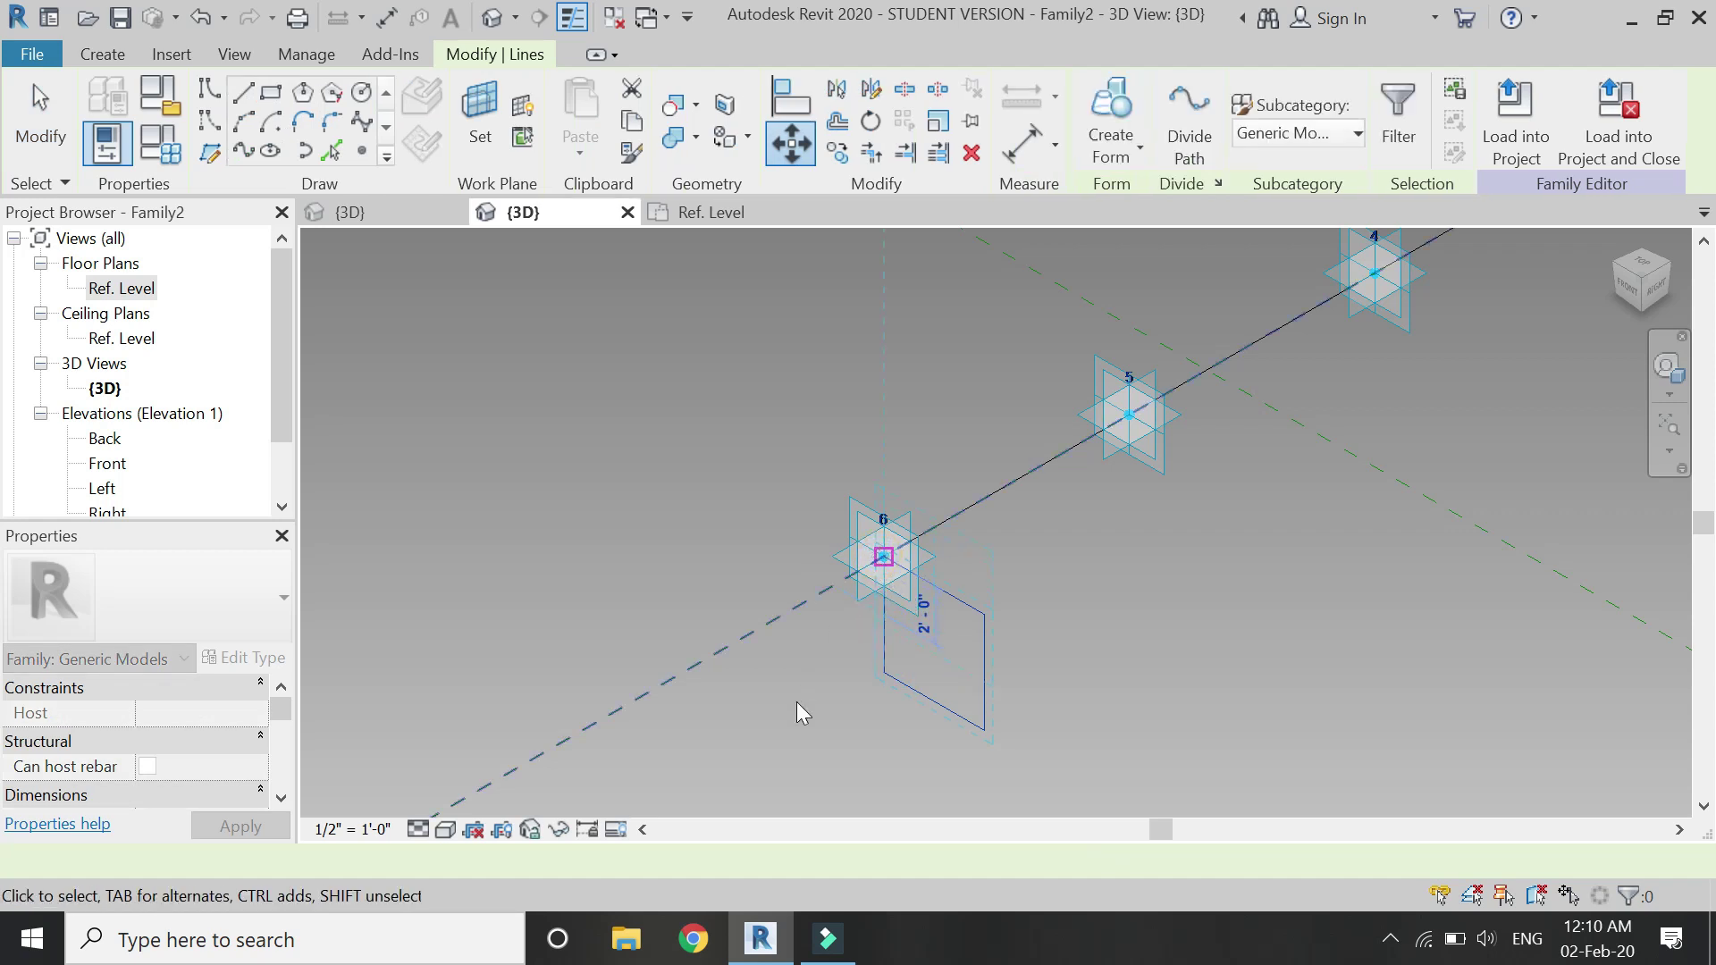
scroll(760, 693, "down", 5)
key("Escape")
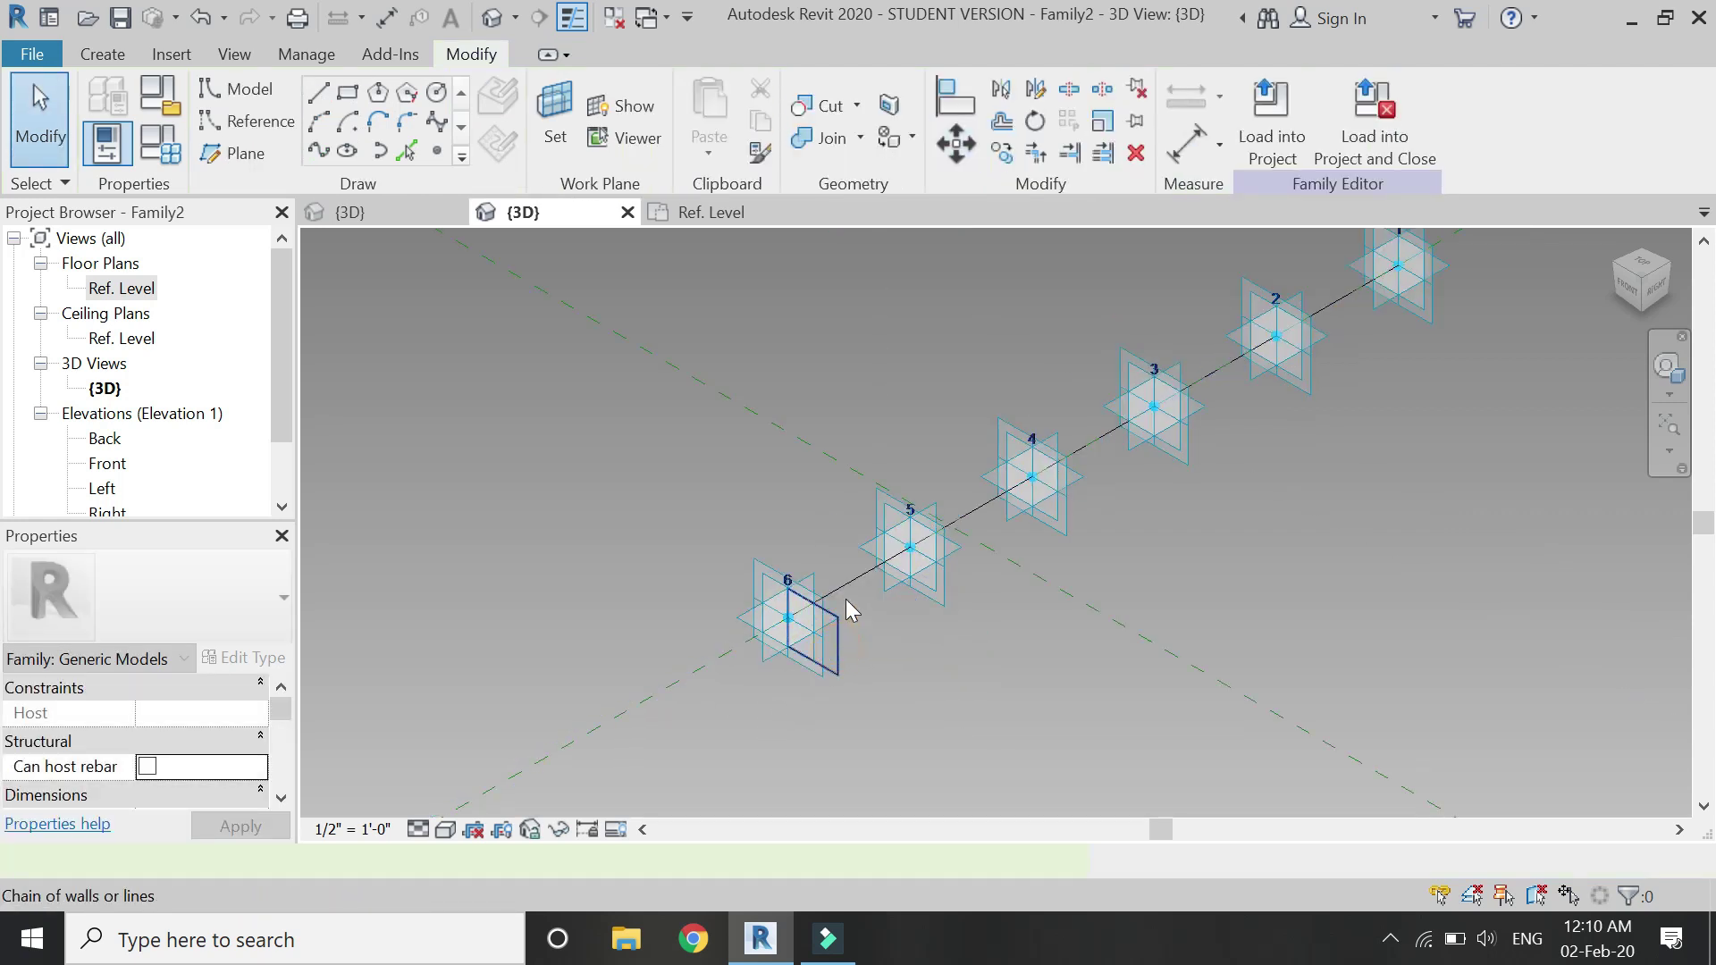
Create a solid beam form from the square profile and the spline through the adaptive points.
key("ctrl+Left")
left_click(934, 535, "ctrl")
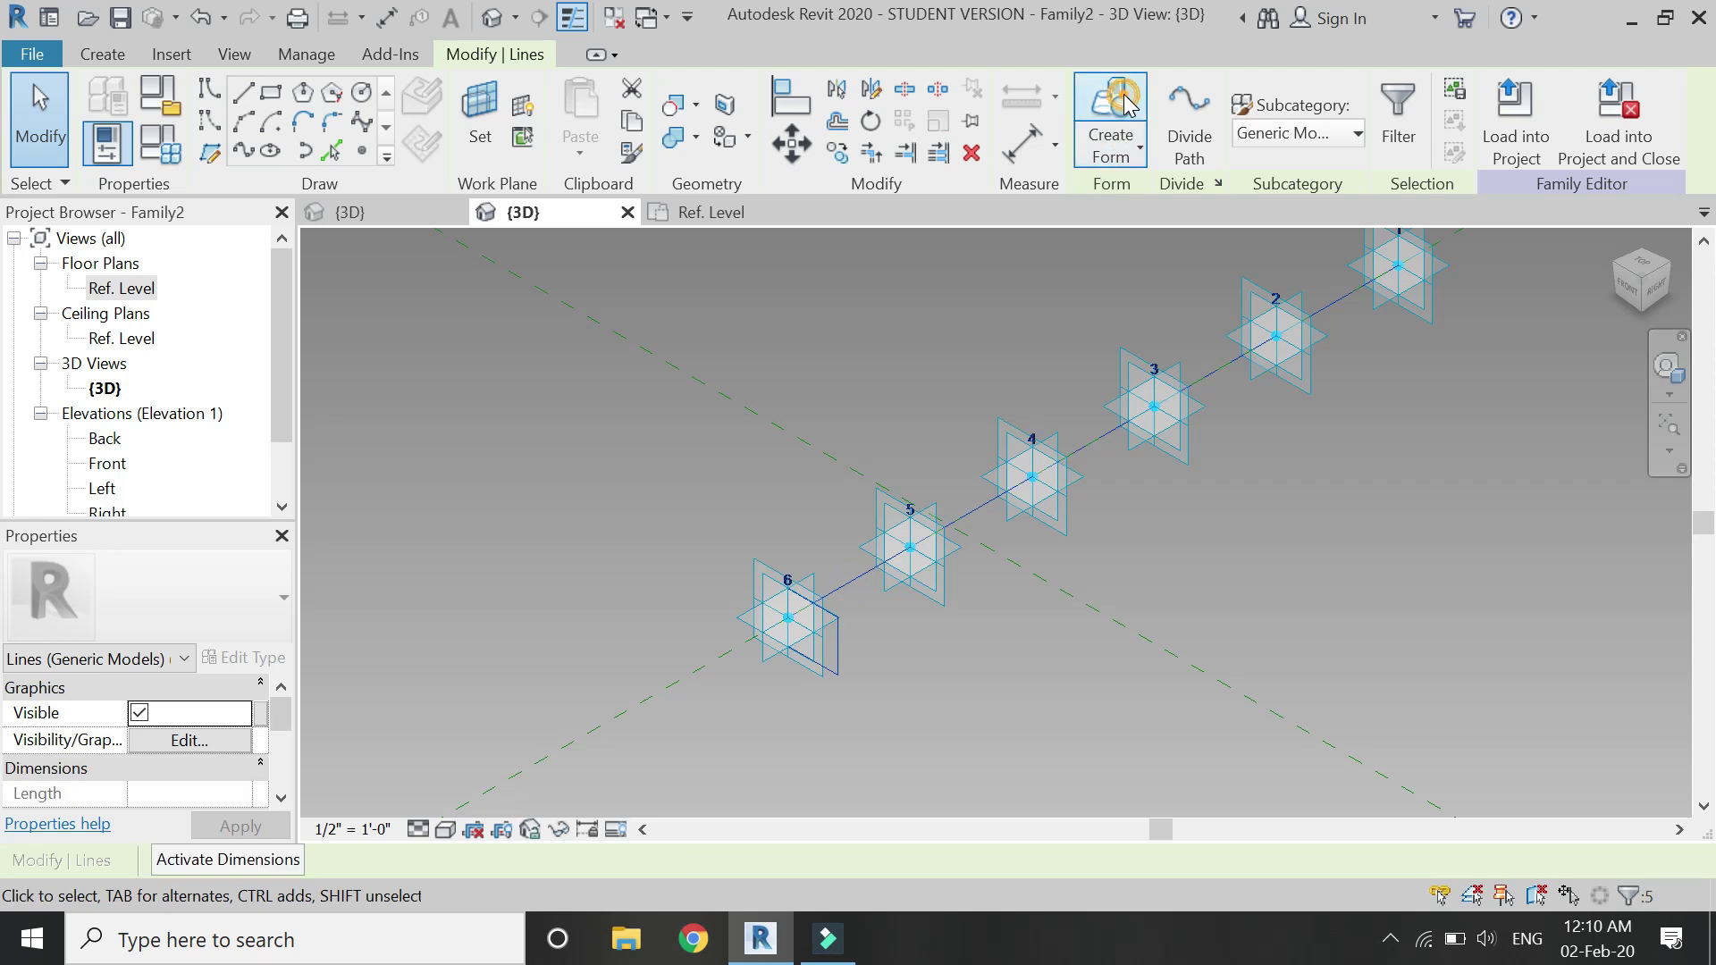
left_click(1111, 103)
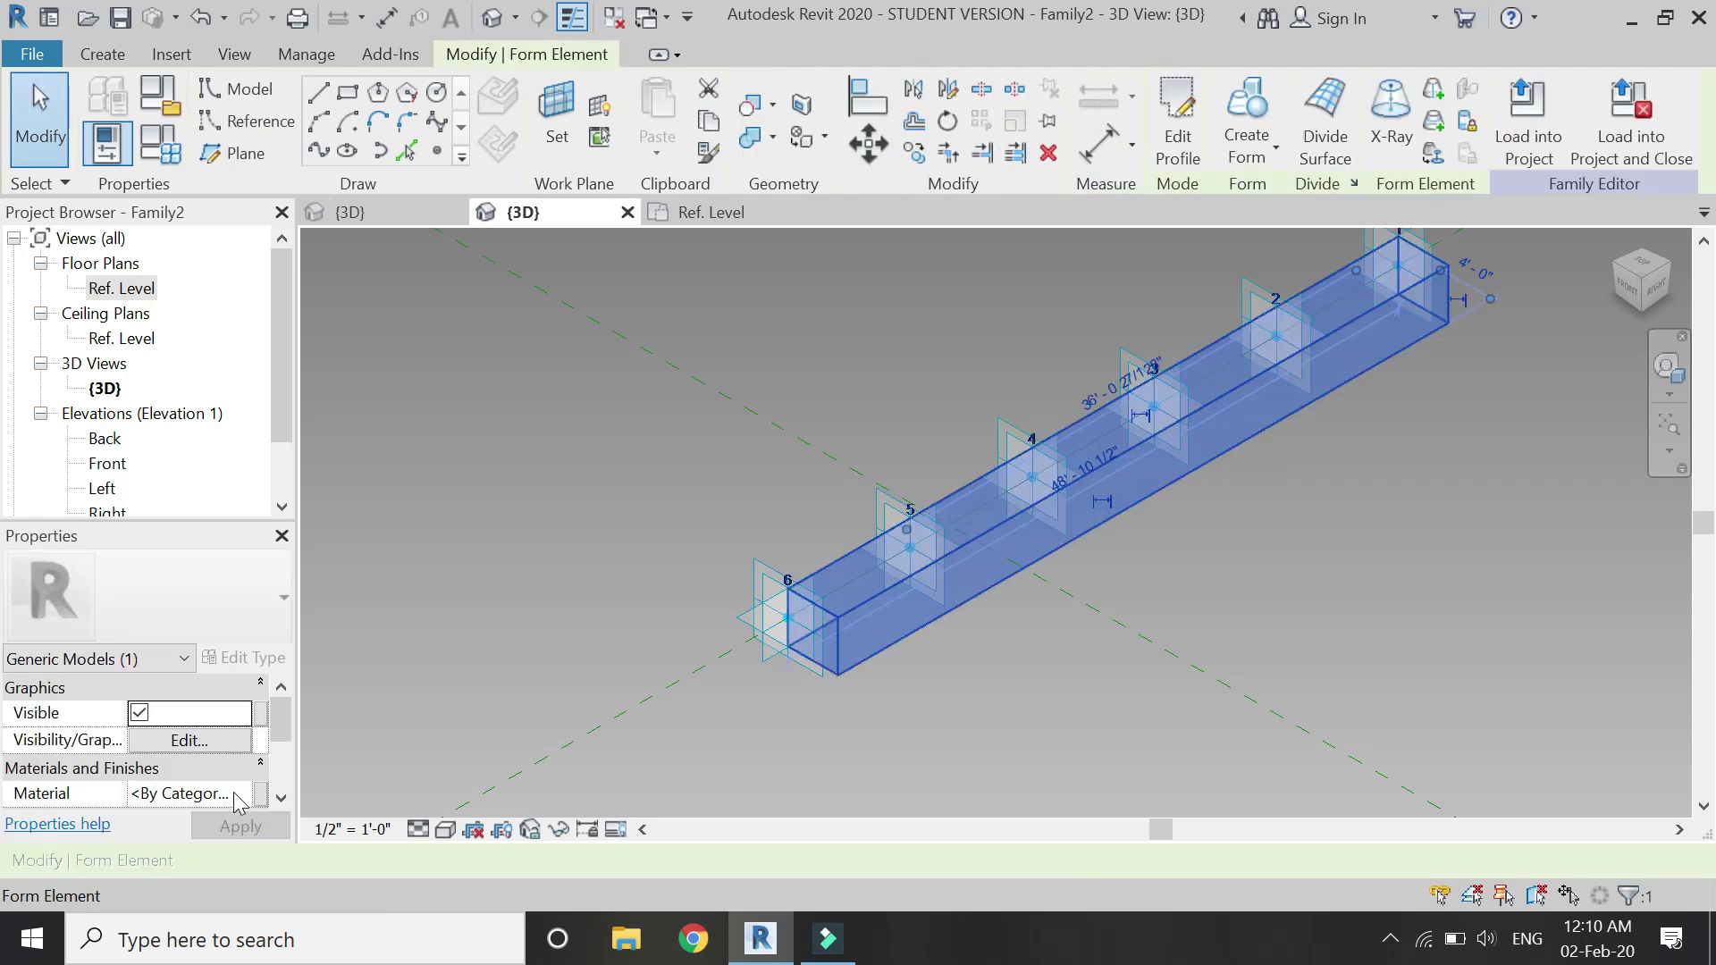
Search the materials for "steel" and assign the Structure Rafter Layer library material to the beam form.
left_click(238, 793)
left_click(259, 793)
left_click(504, 94)
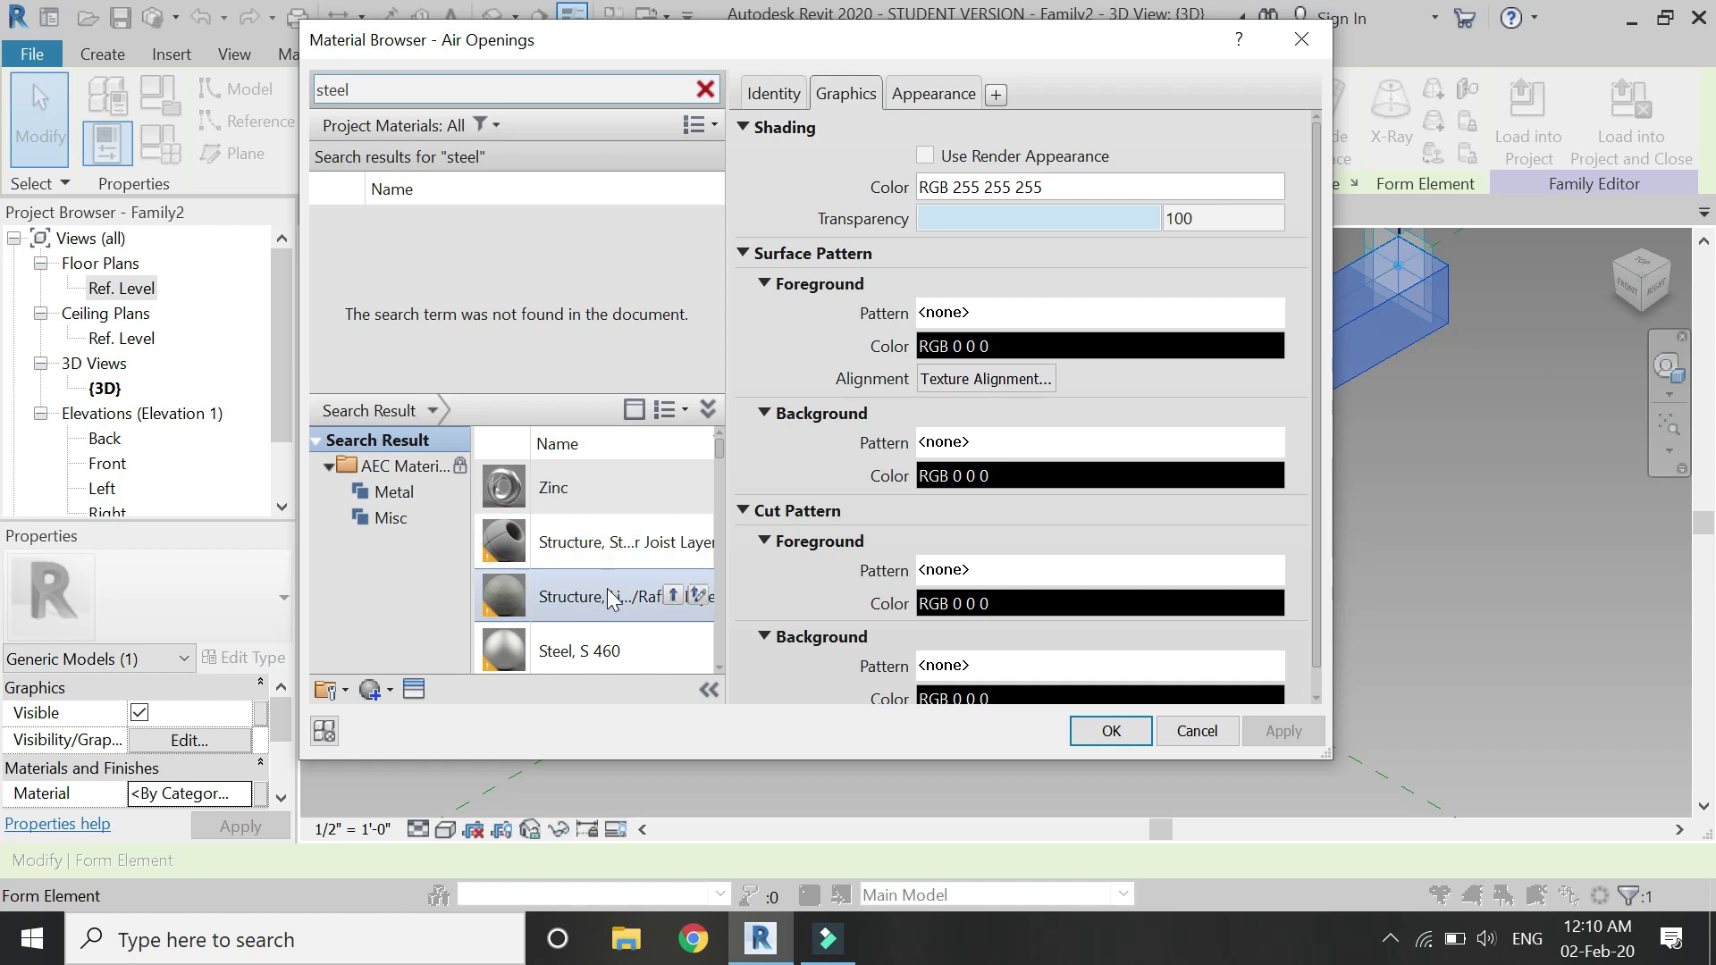
left_click(675, 596)
left_click(1092, 732)
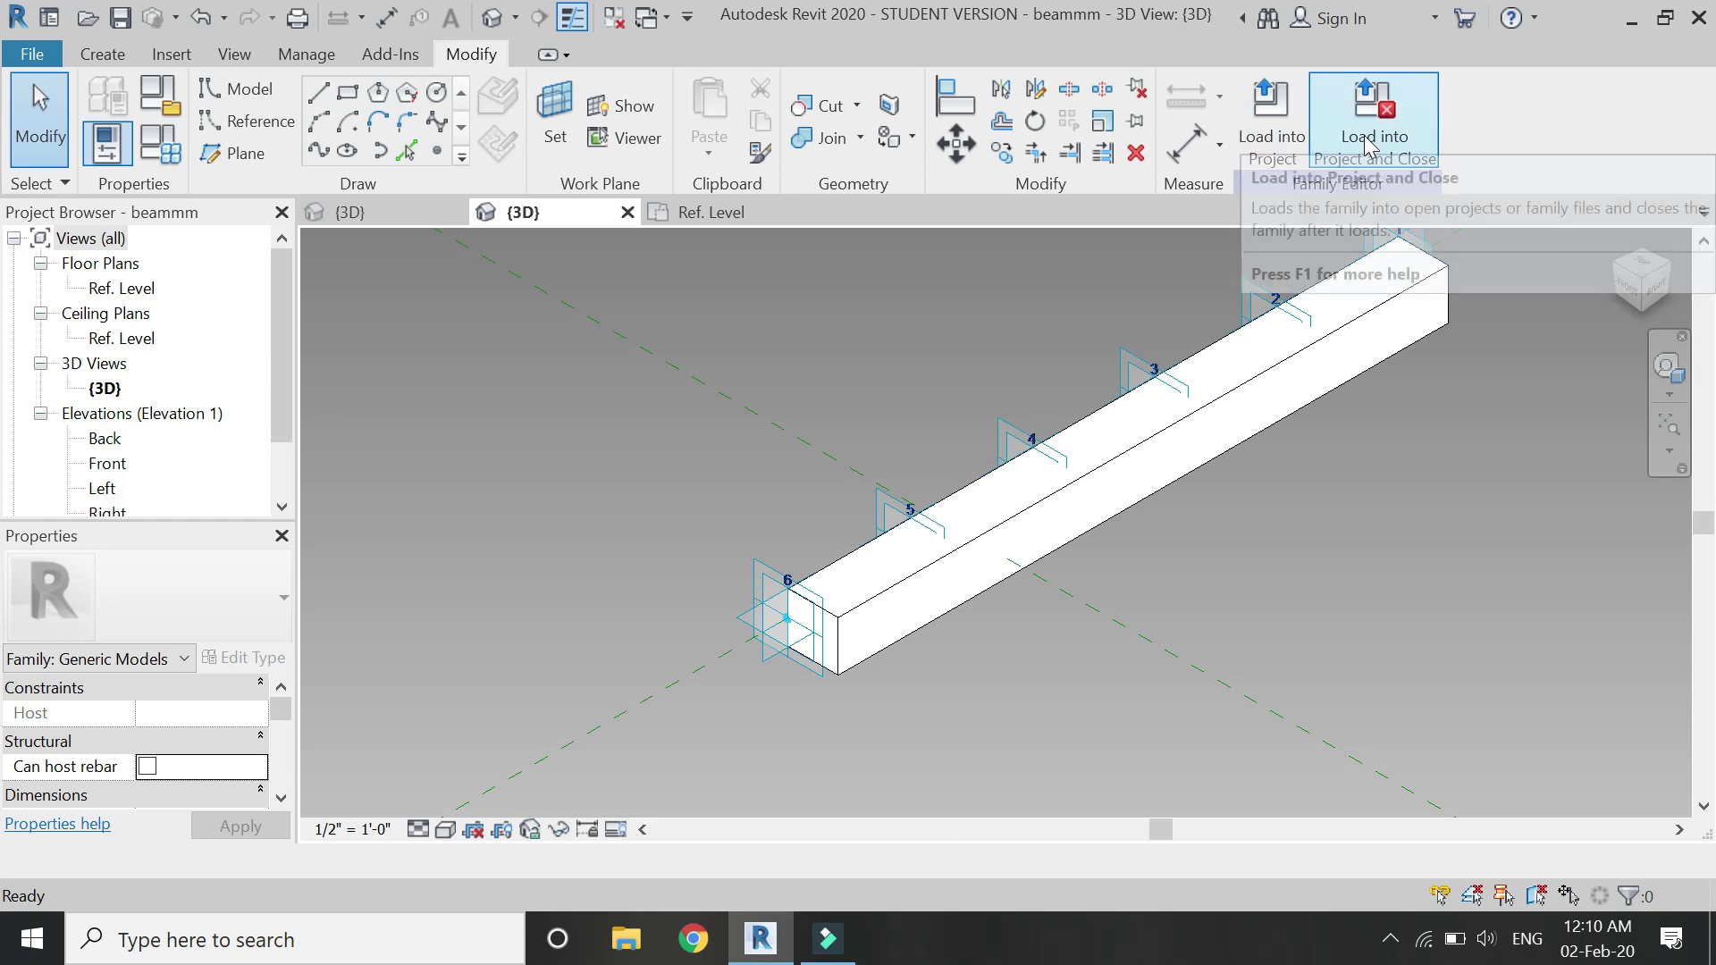
Load the beammm family into the final stadium model and attach its first two adaptive points to the rim path's nodes, starting at one end.
left_click(1270, 120)
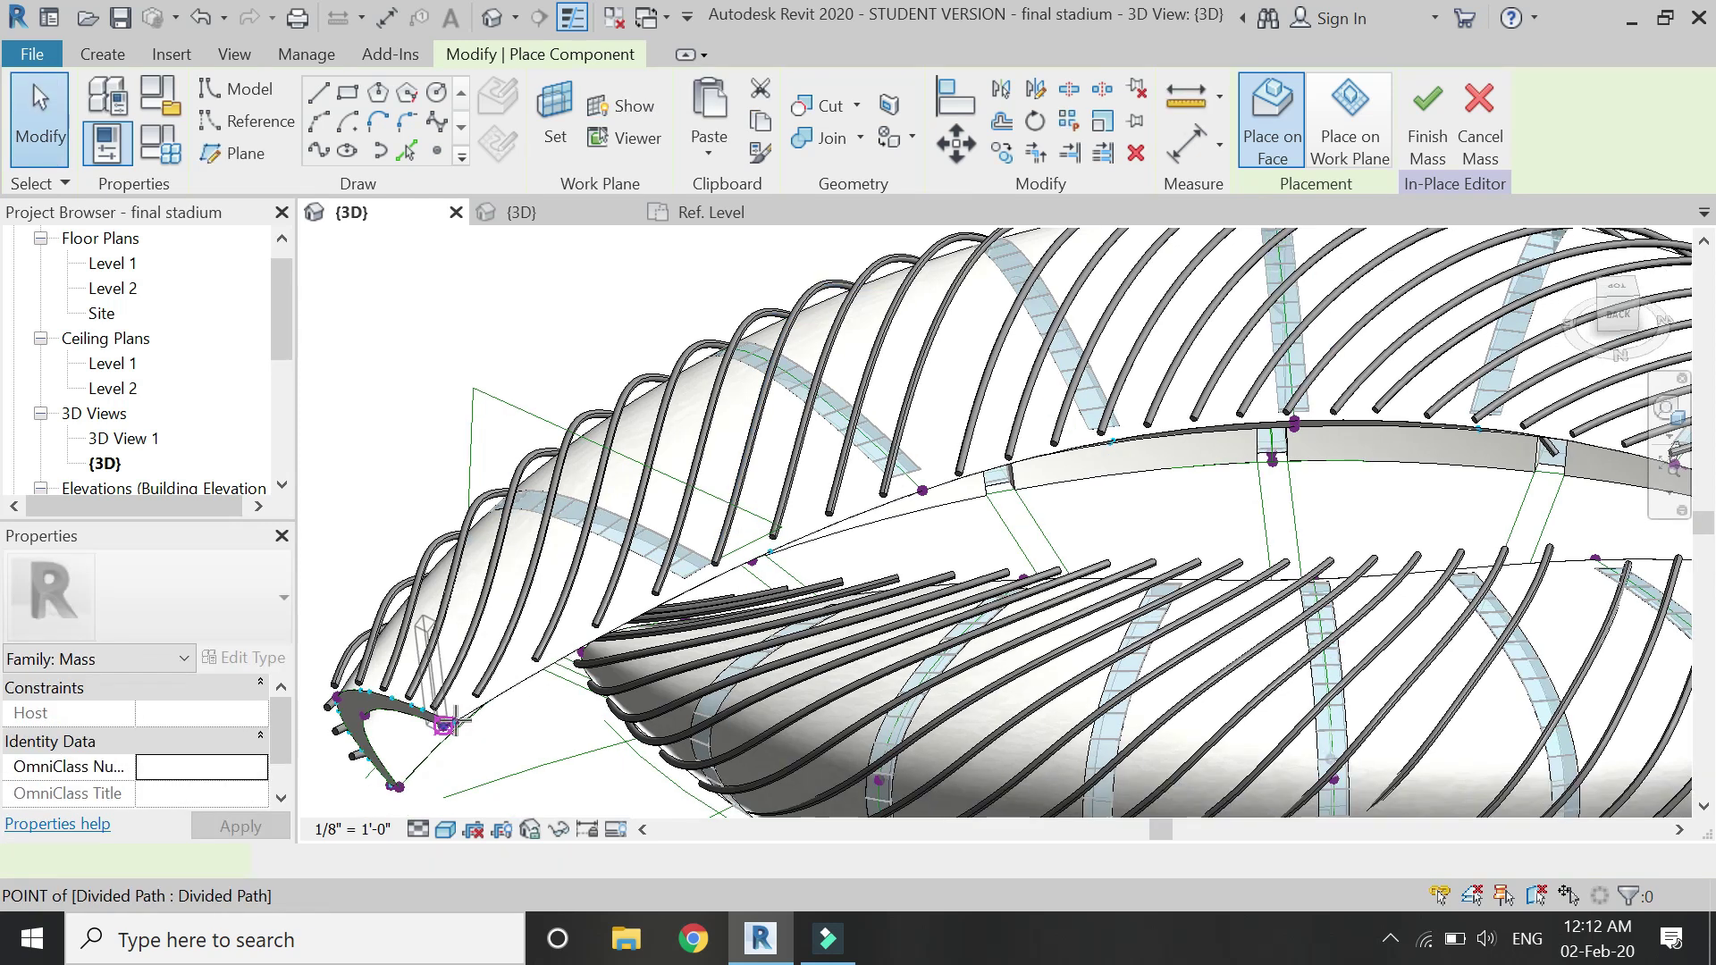
scroll(456, 720, "up", 3)
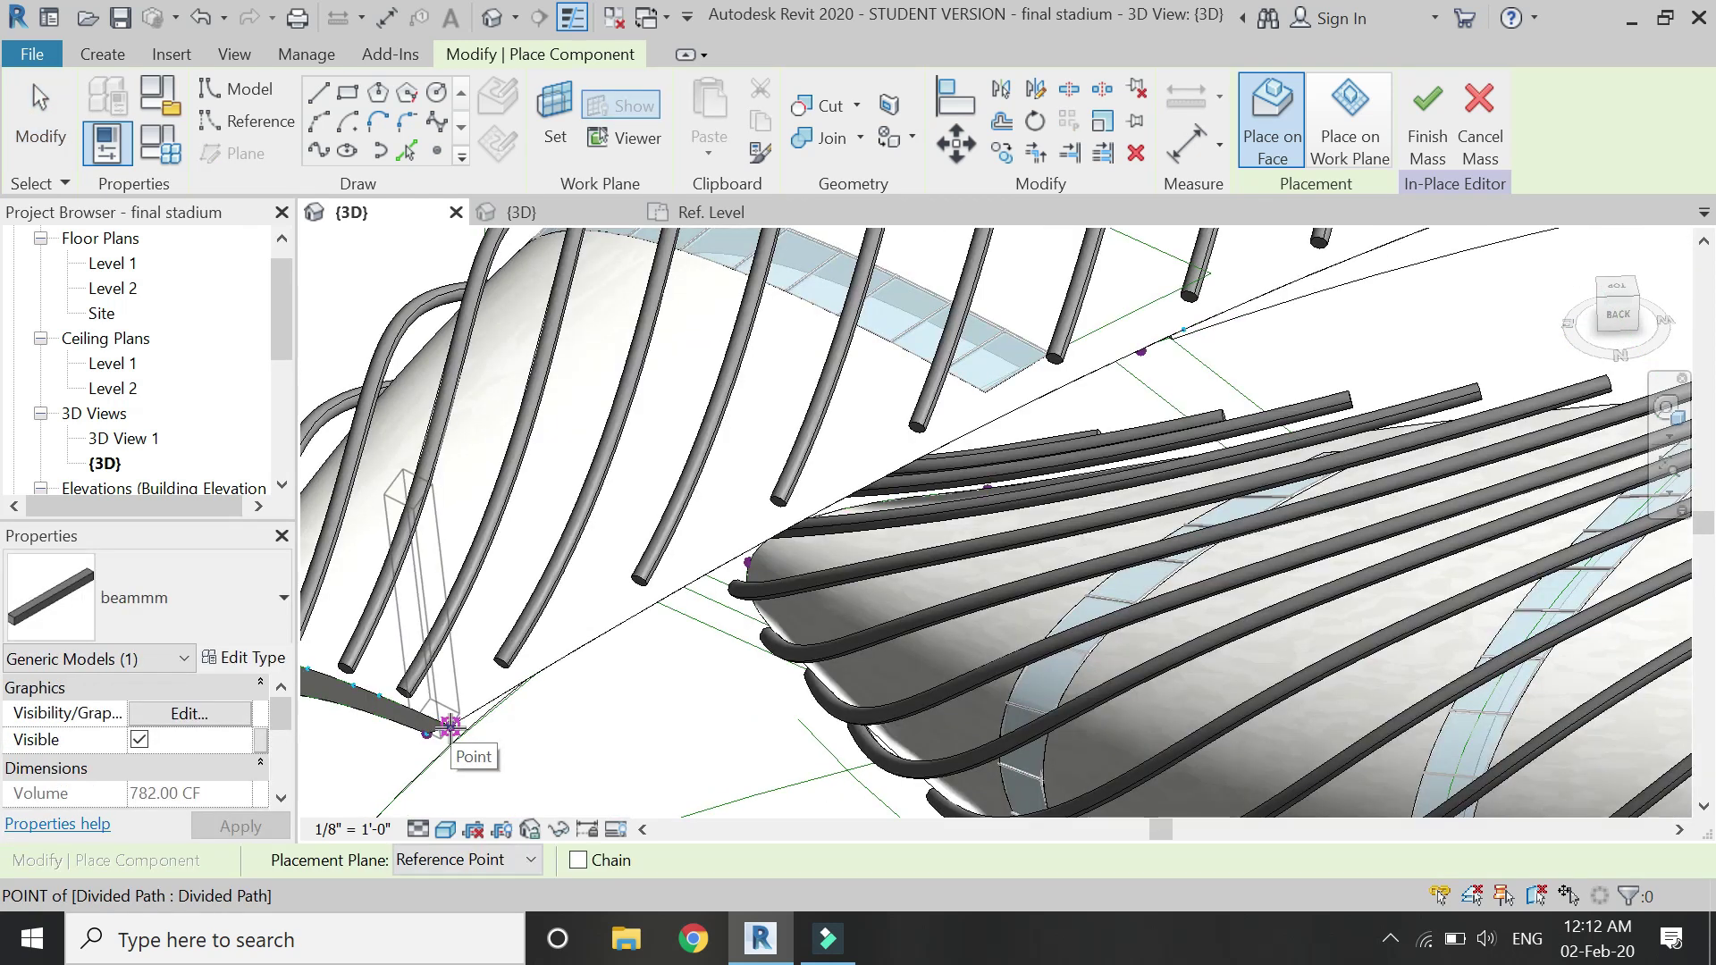
scroll(391, 753, "down", 3)
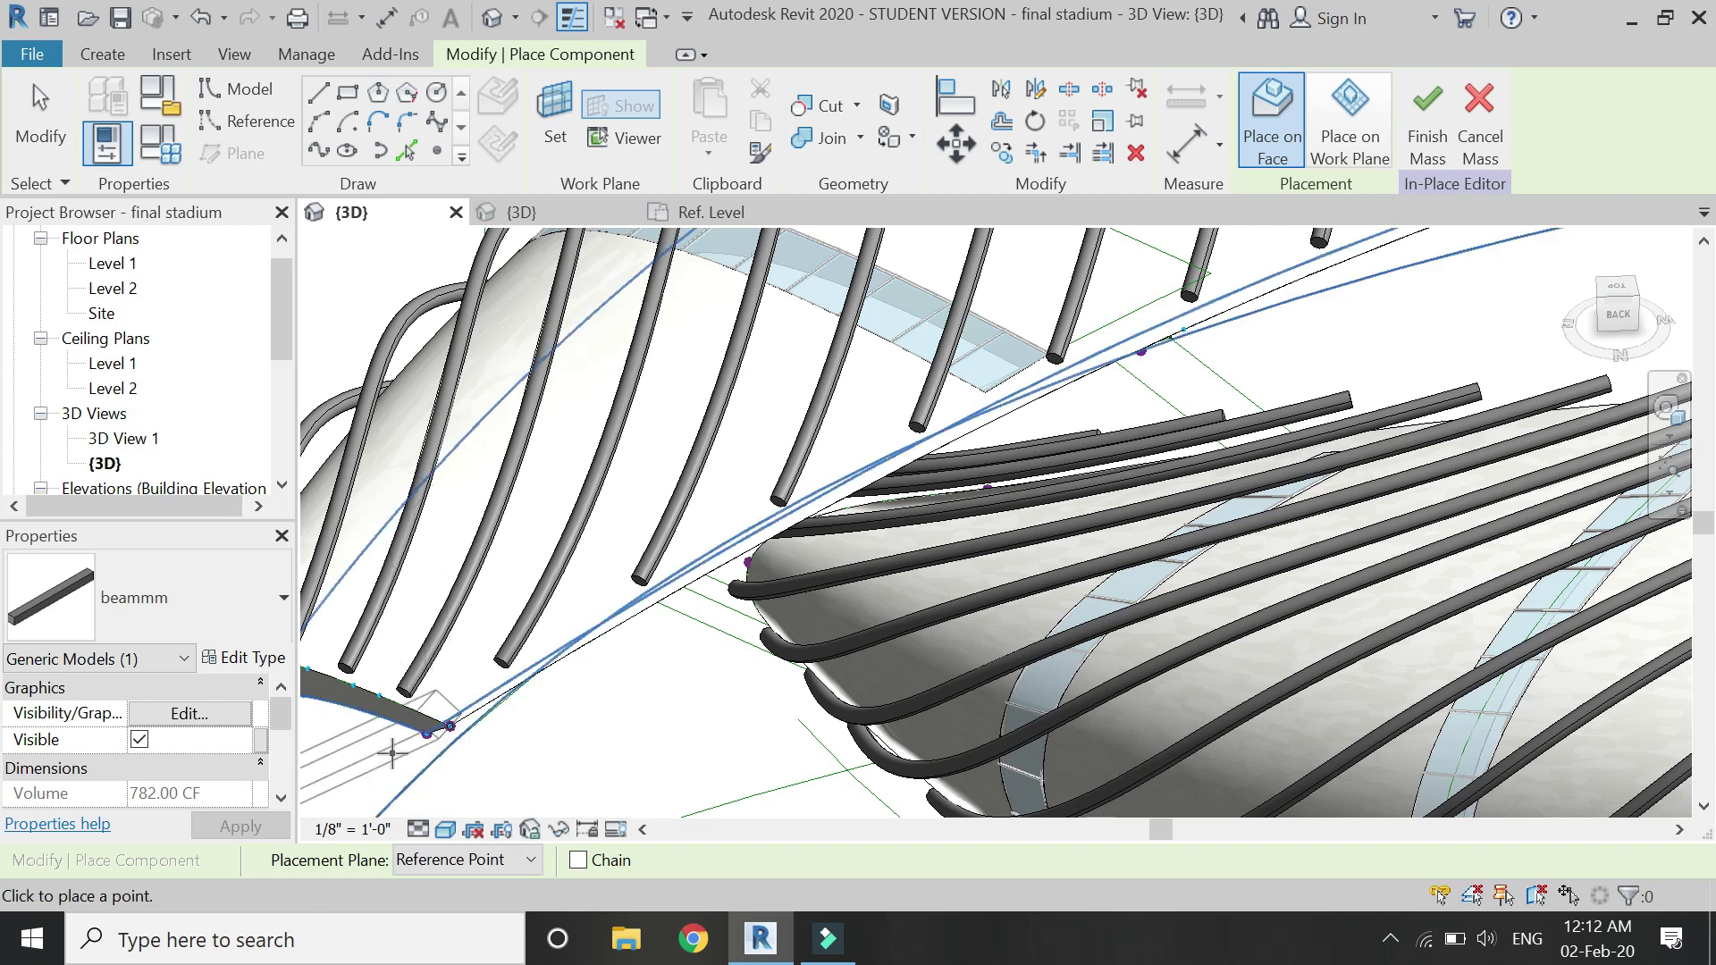
scroll(780, 568, "up", 3)
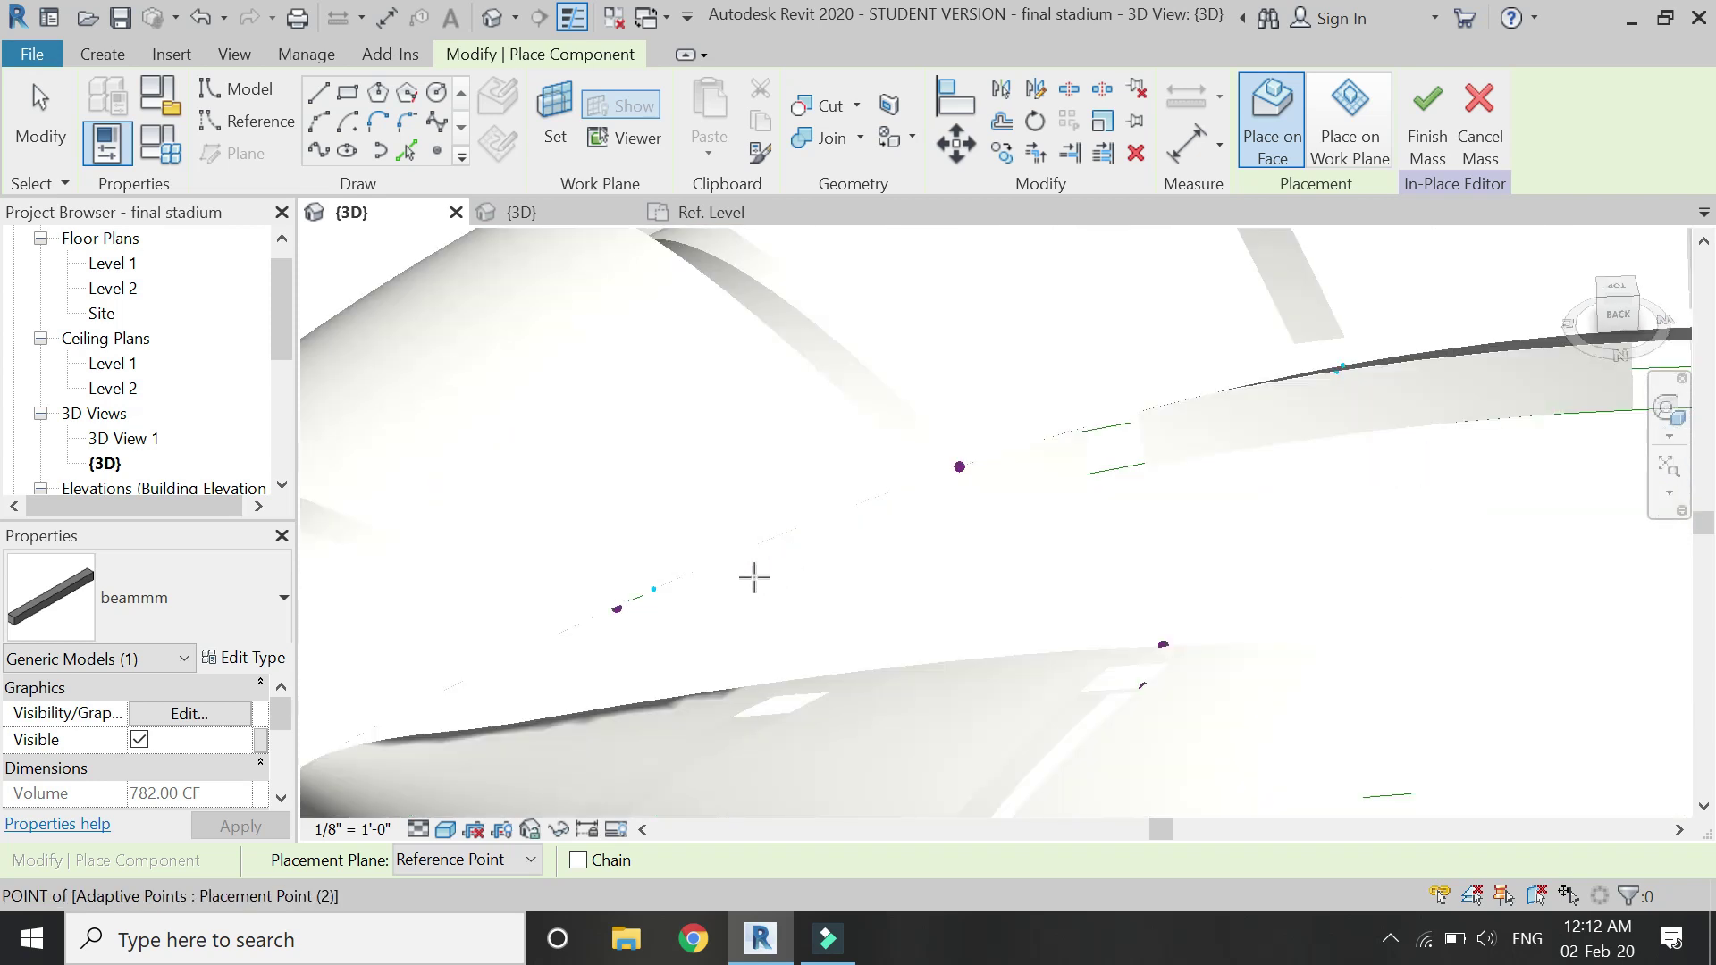
scroll(639, 592, "down", 2)
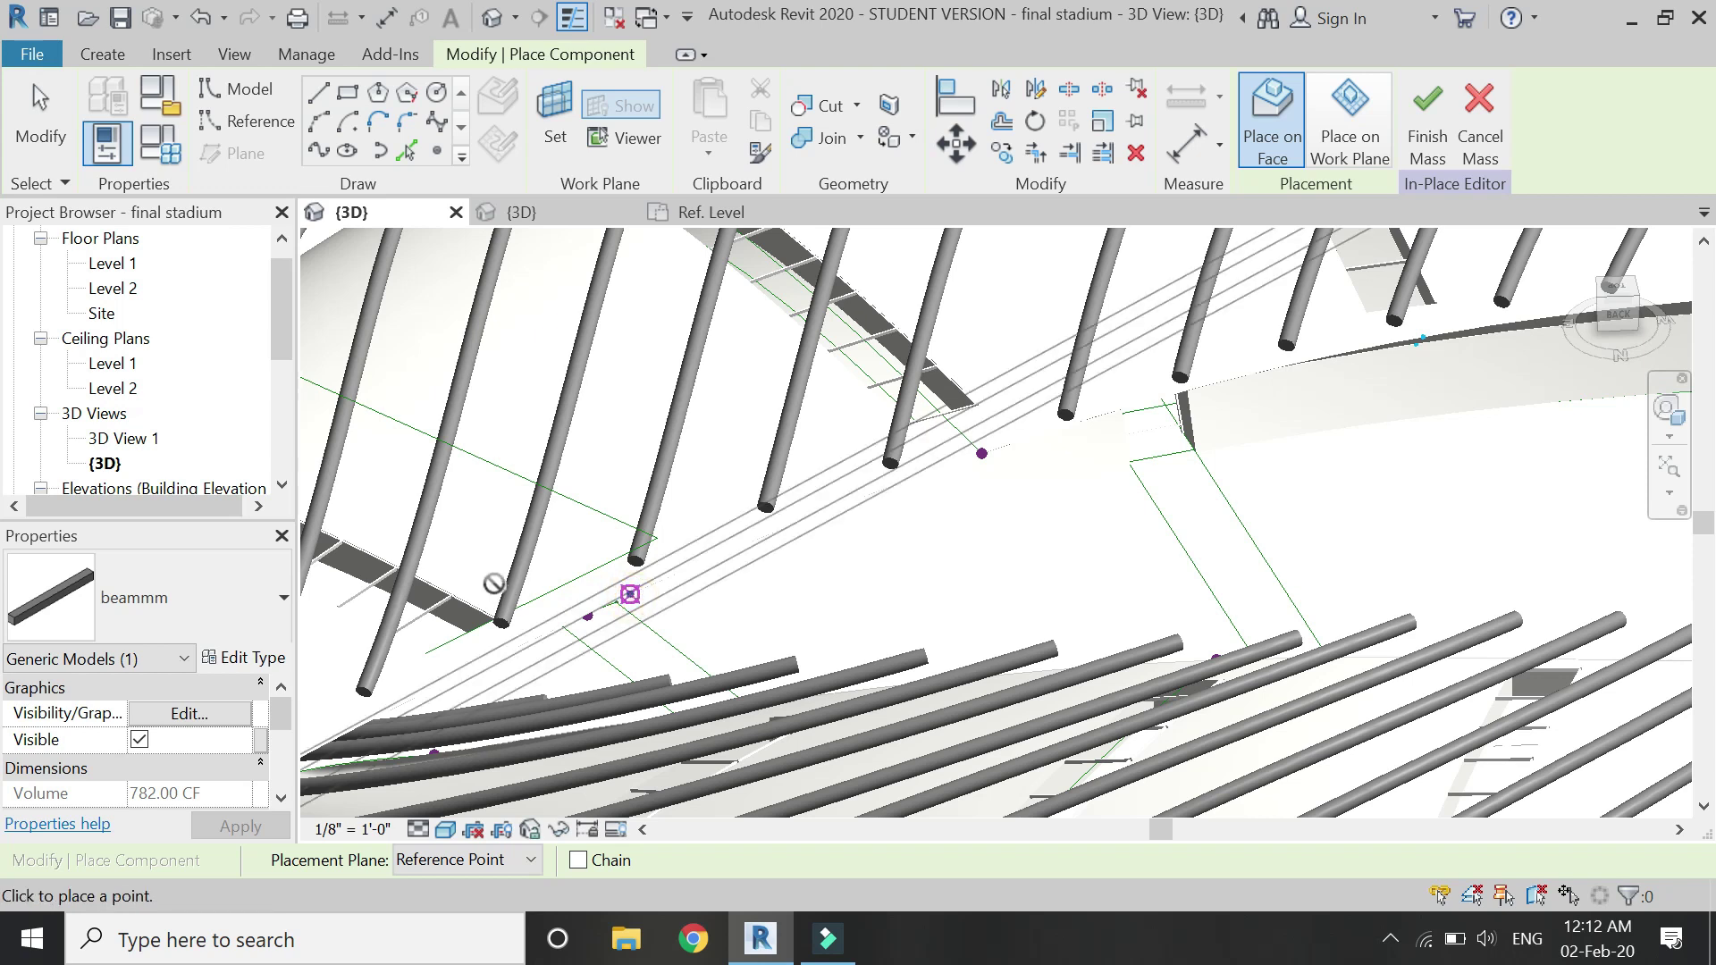
Attach the beam's third and fourth adaptive points to the next two divided-path nodes along the roof opening's rim.
scroll(497, 586, "down", 3)
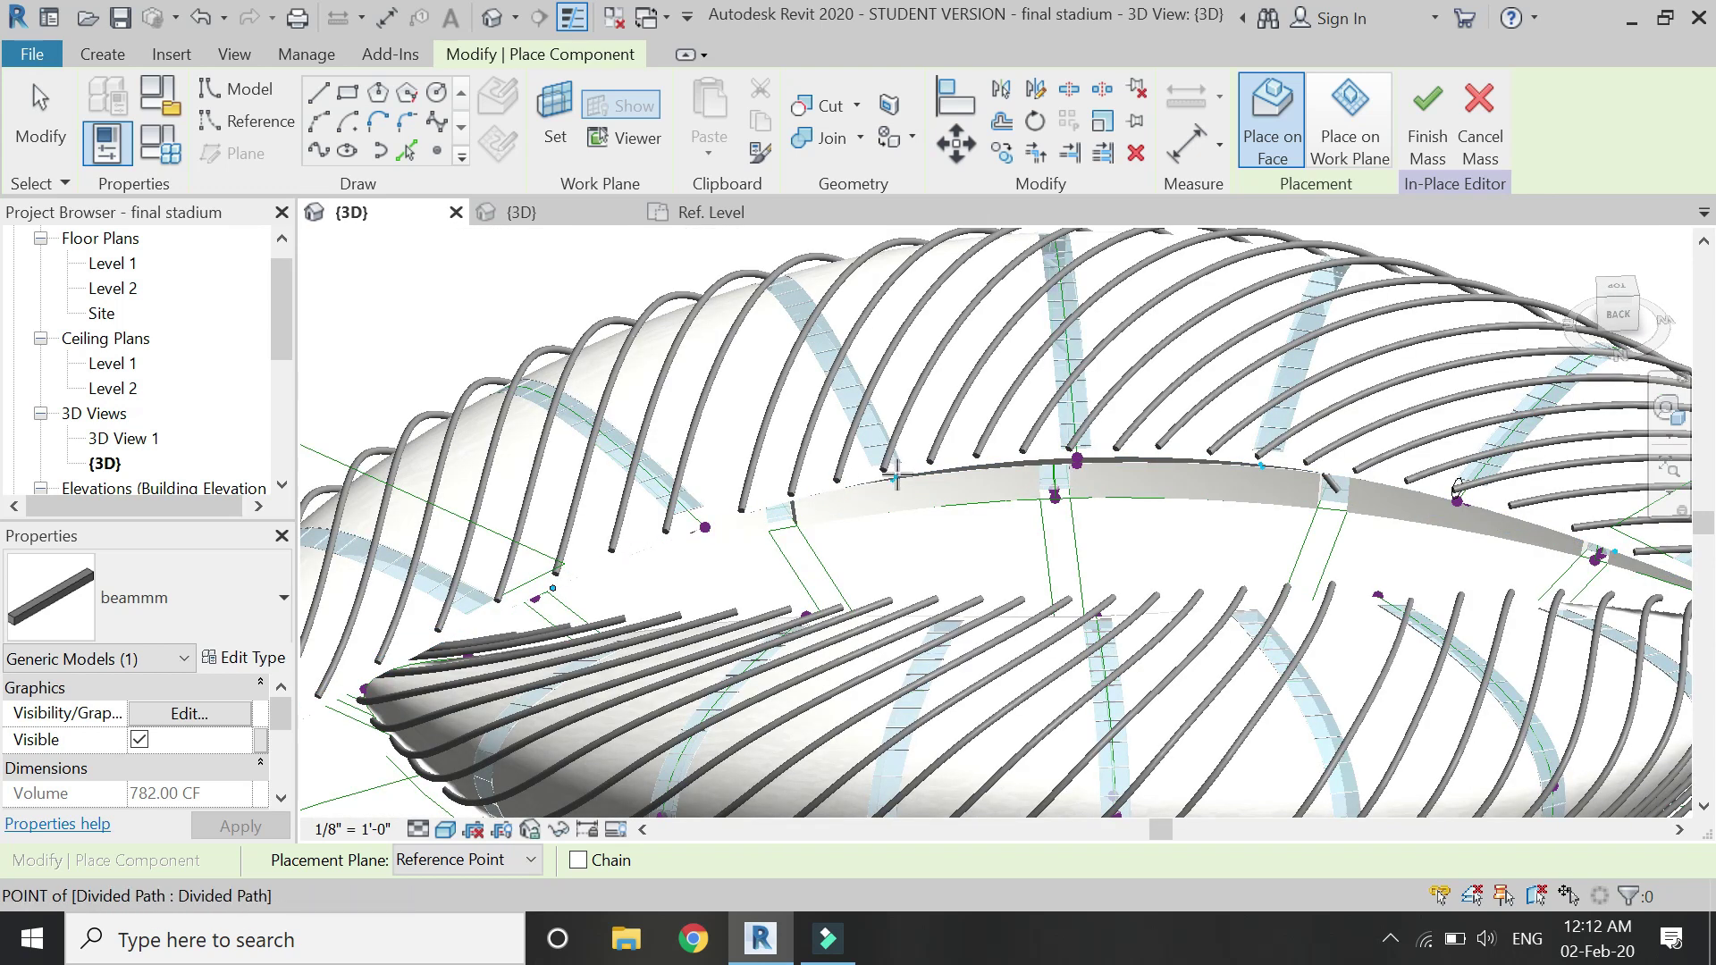
scroll(893, 469, "up", 2)
scroll(896, 474, "up", 2)
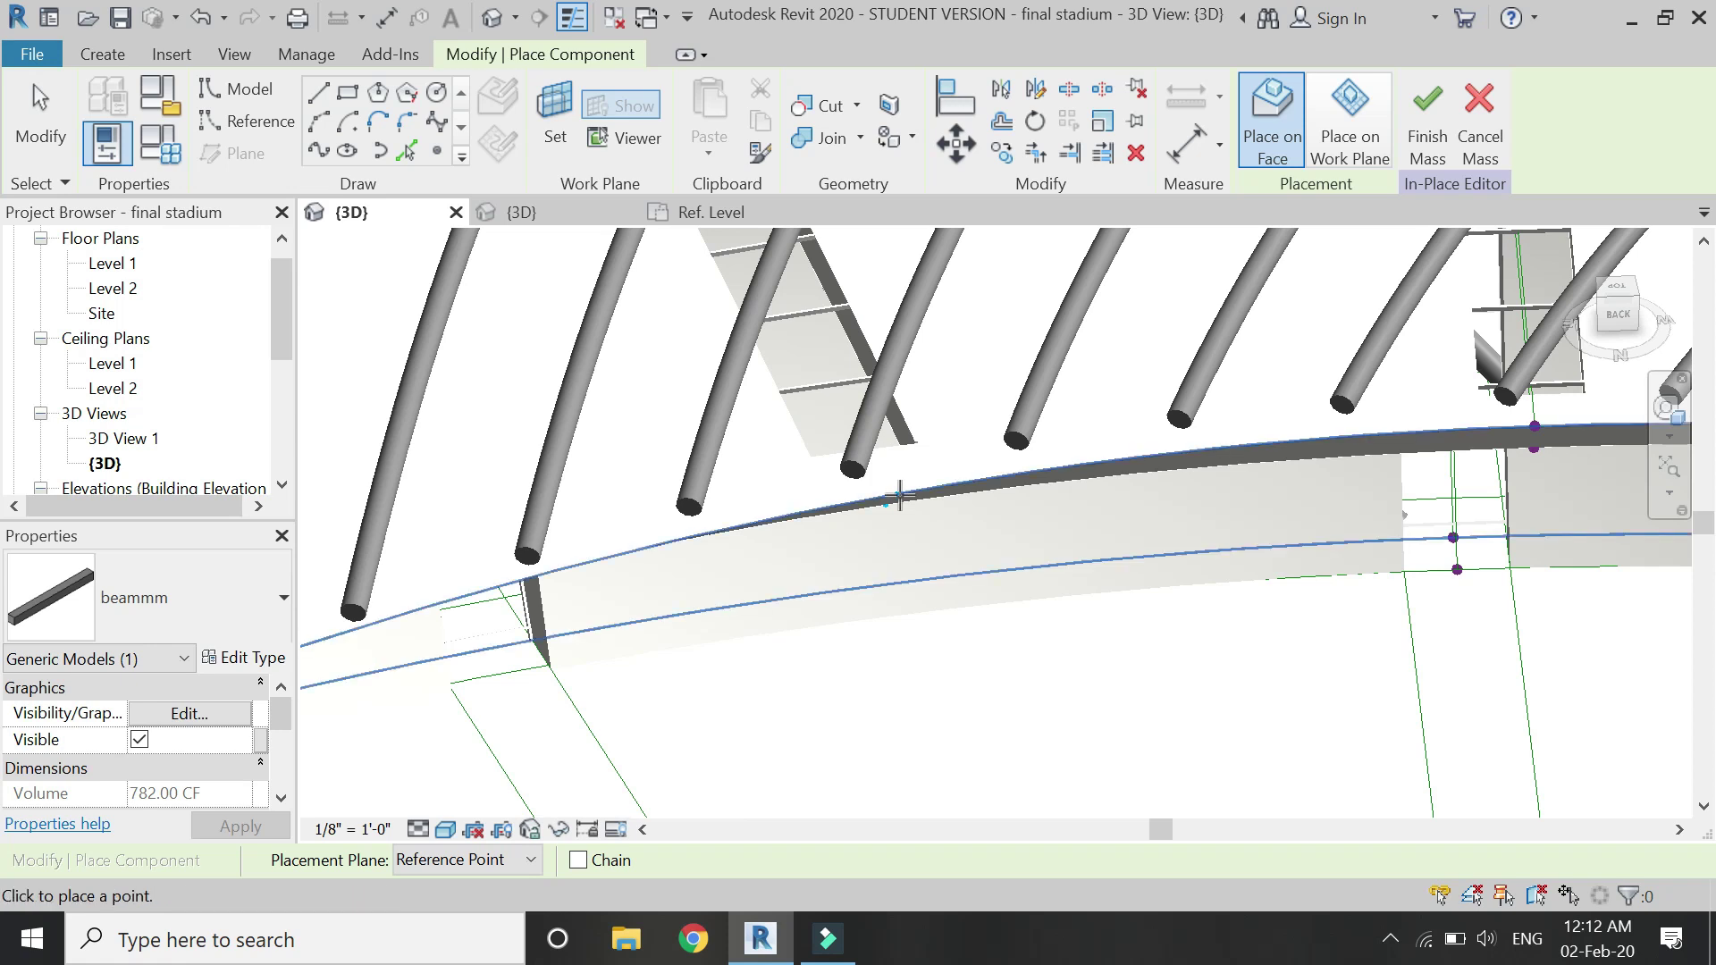
left_click(900, 494)
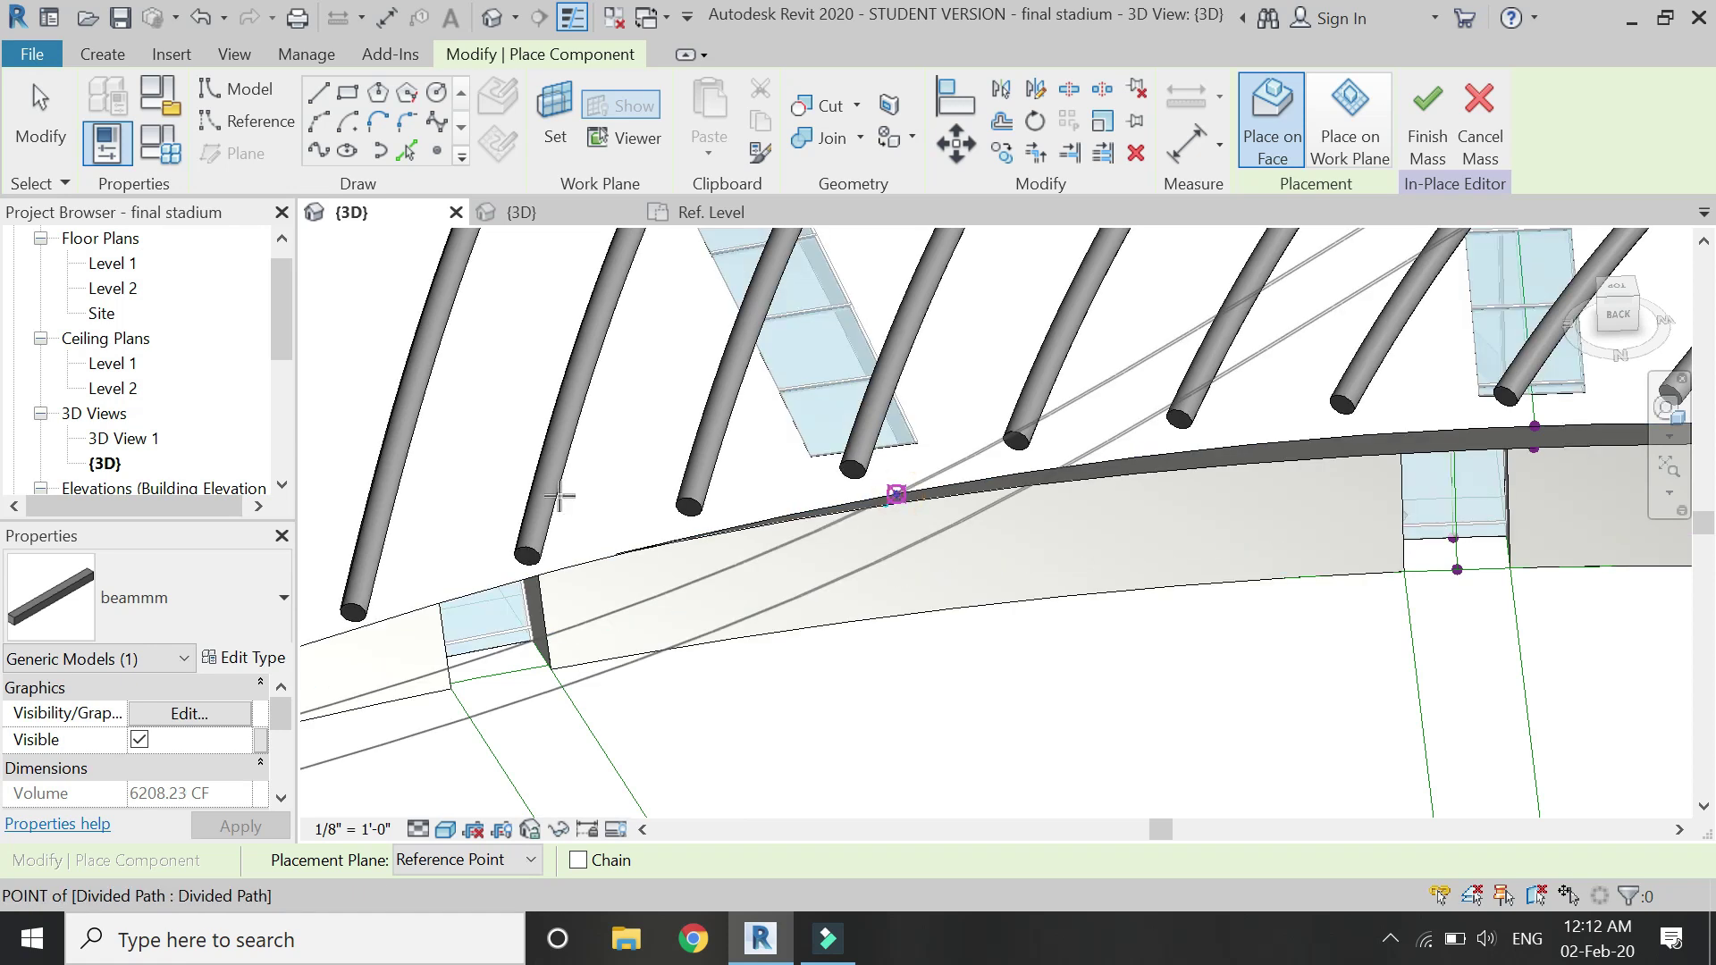
scroll(561, 496, "down", 4)
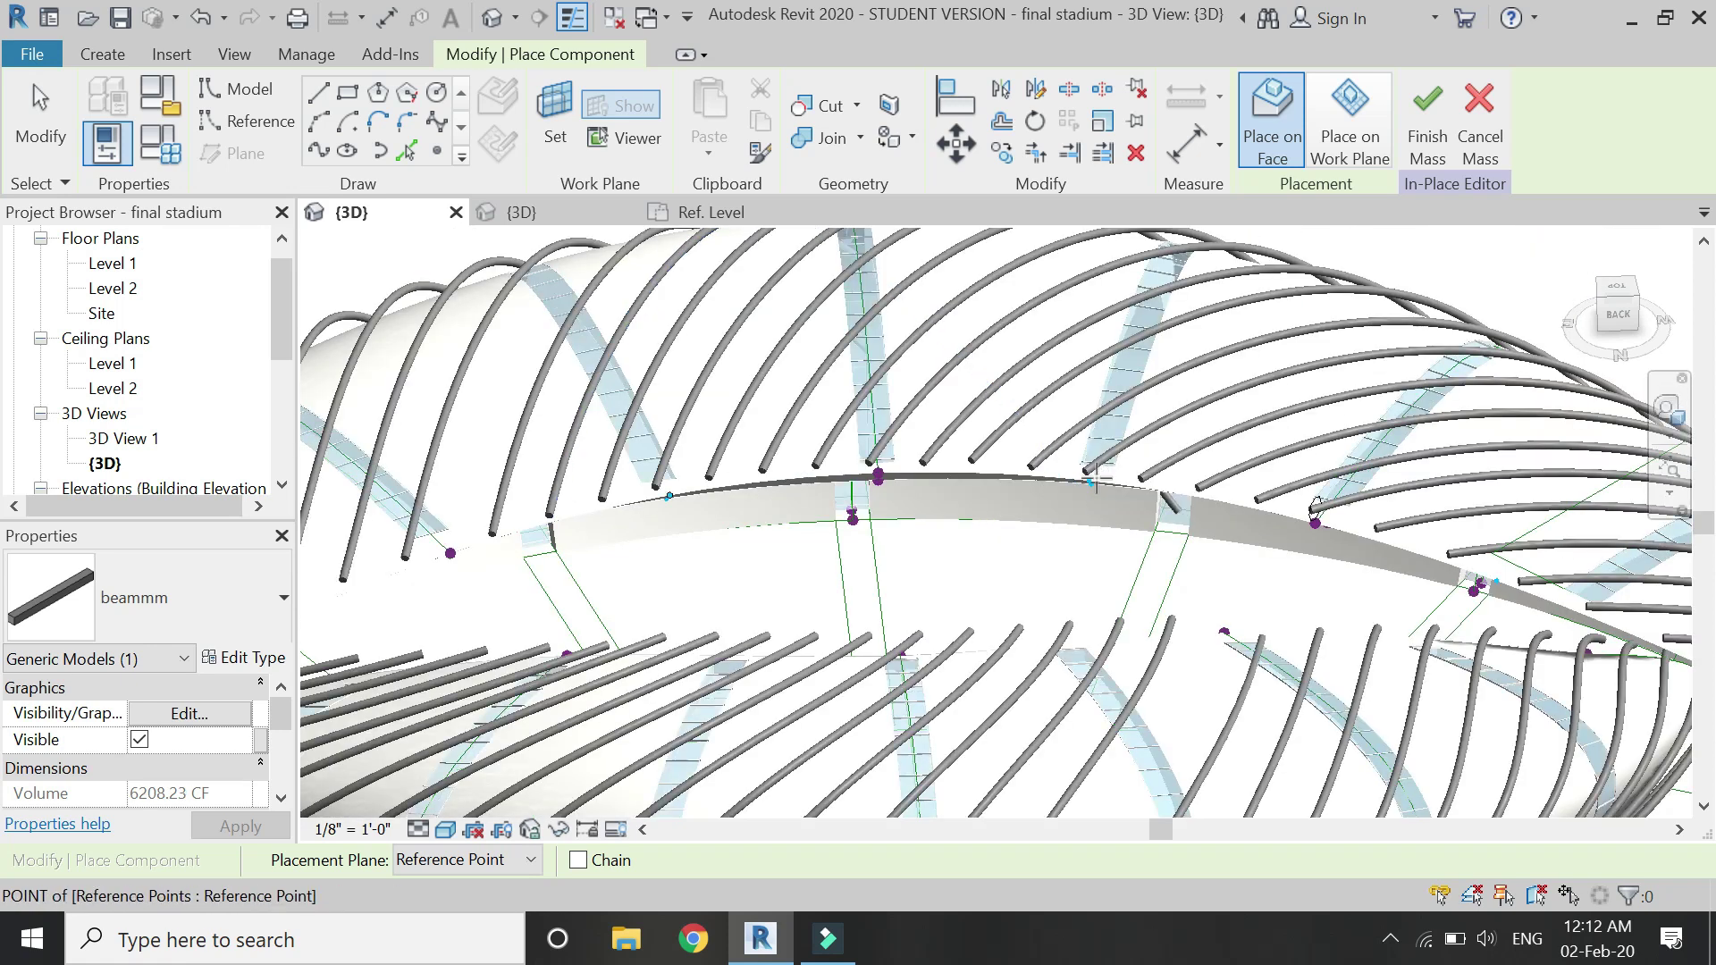
scroll(1096, 481, "up", 3)
scroll(1095, 480, "up", 2)
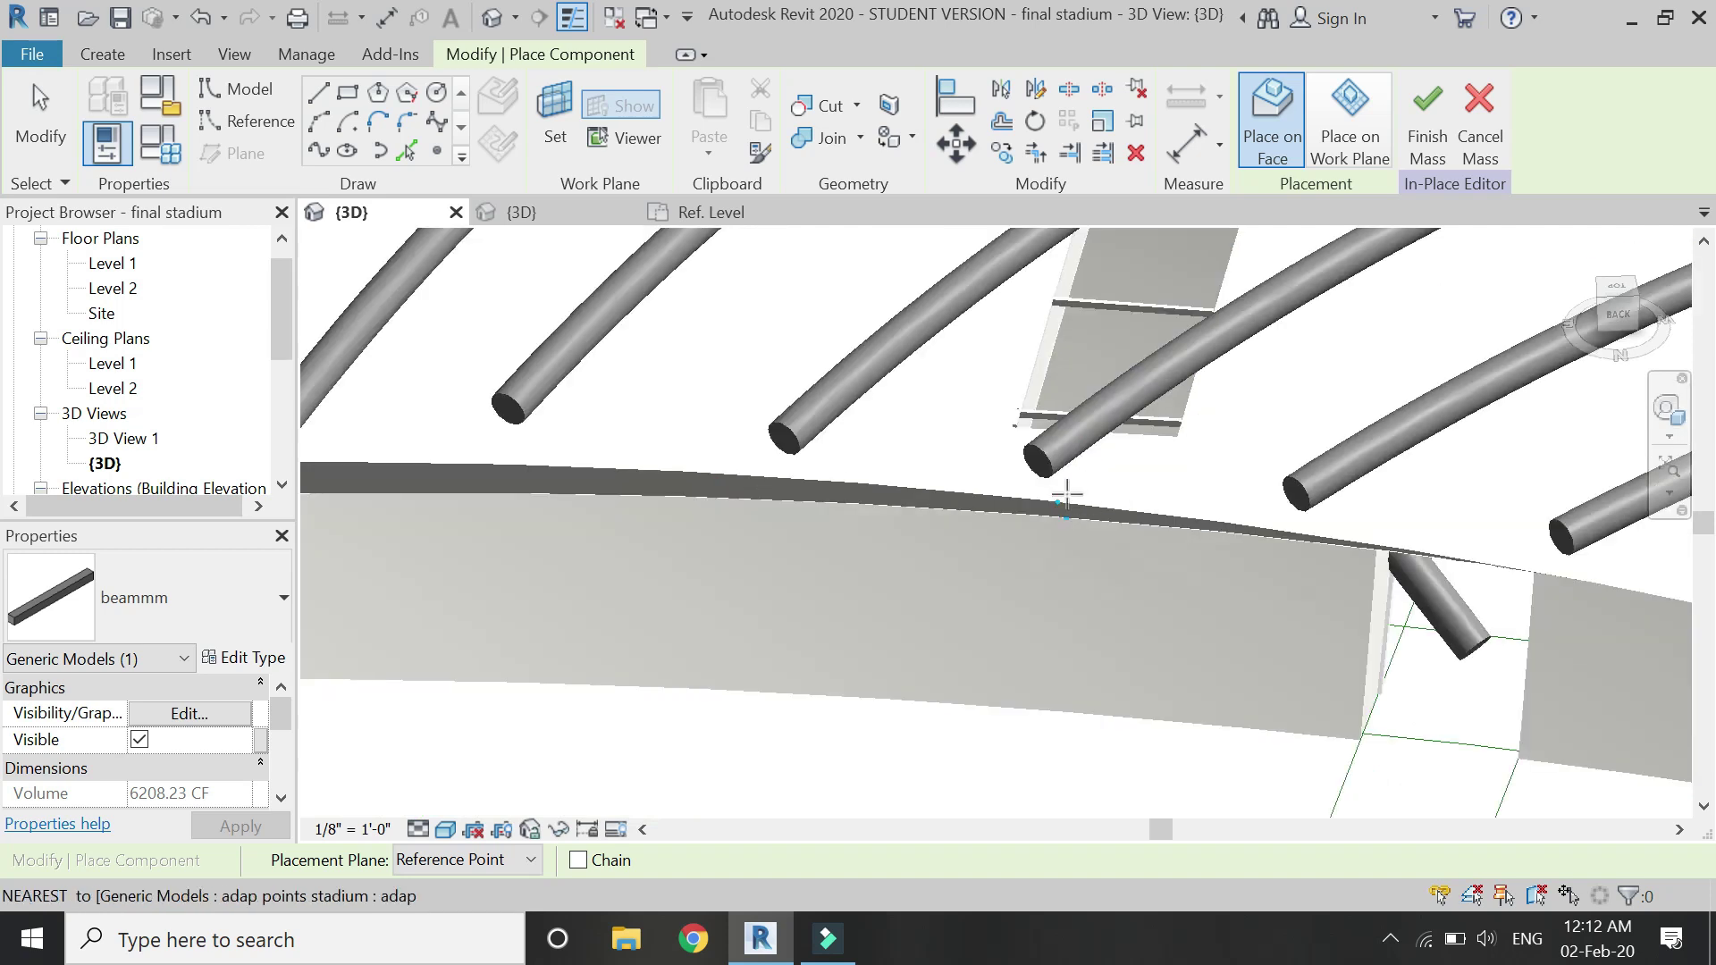
left_click(1065, 501)
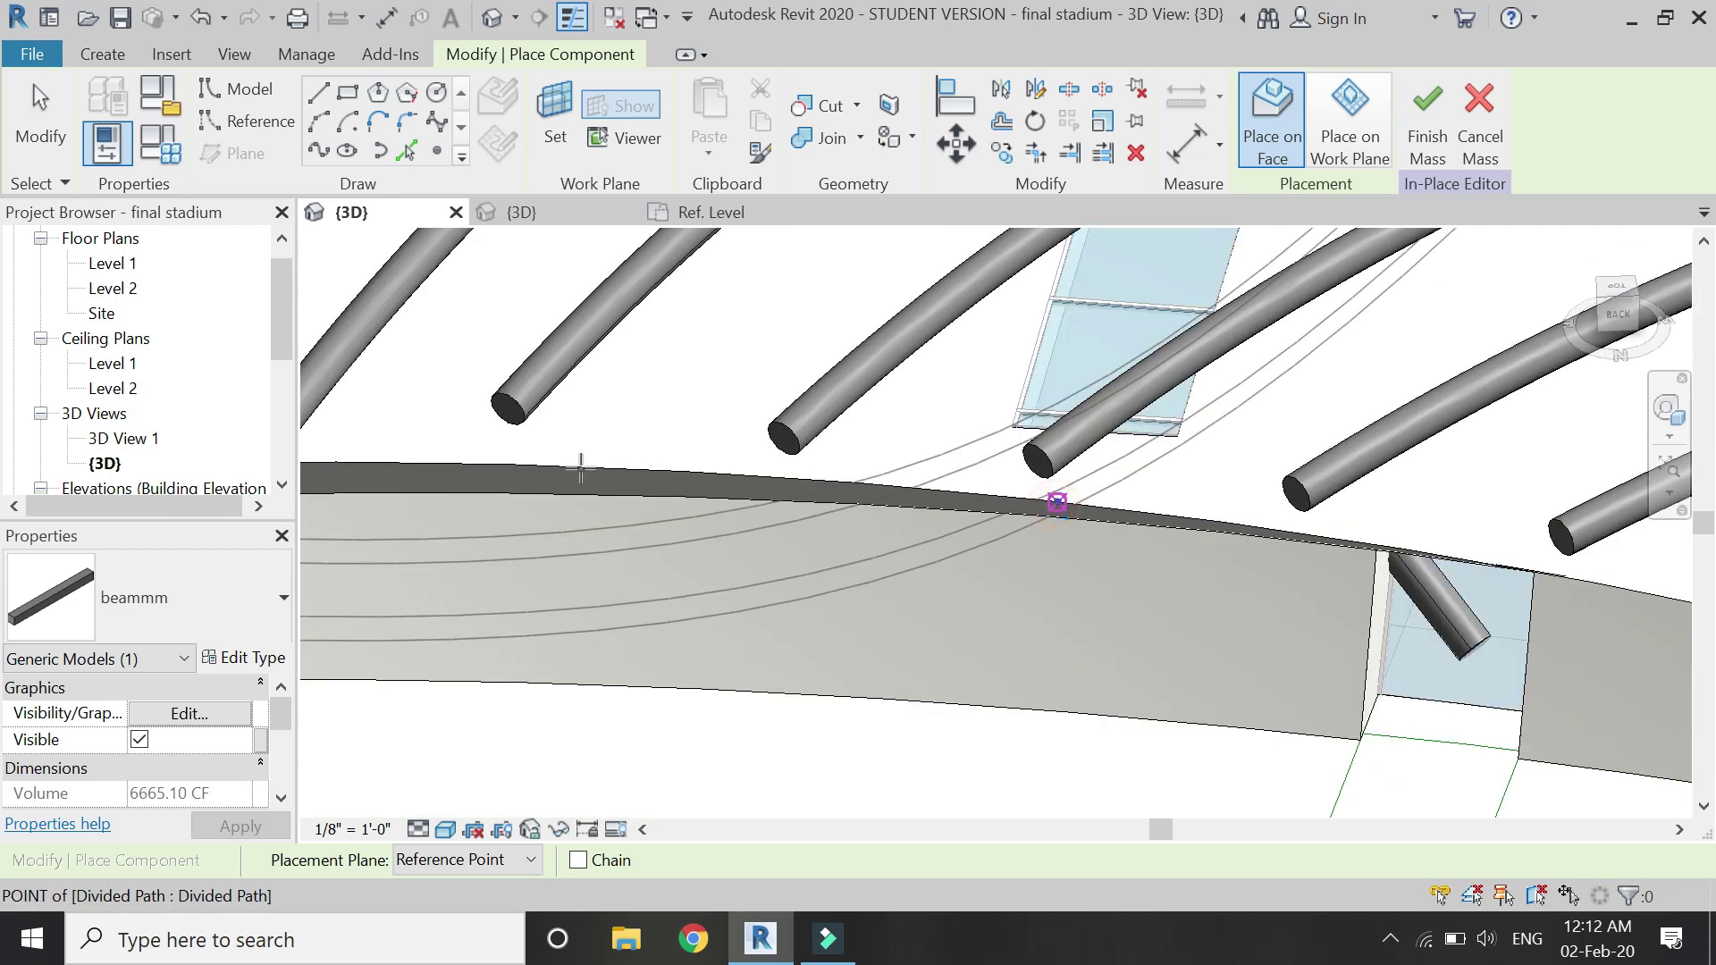
Attach the beam's fifth and sixth adaptive points to the last two rim nodes, completing the curved beam, and end component placement.
scroll(581, 466, "down", 5)
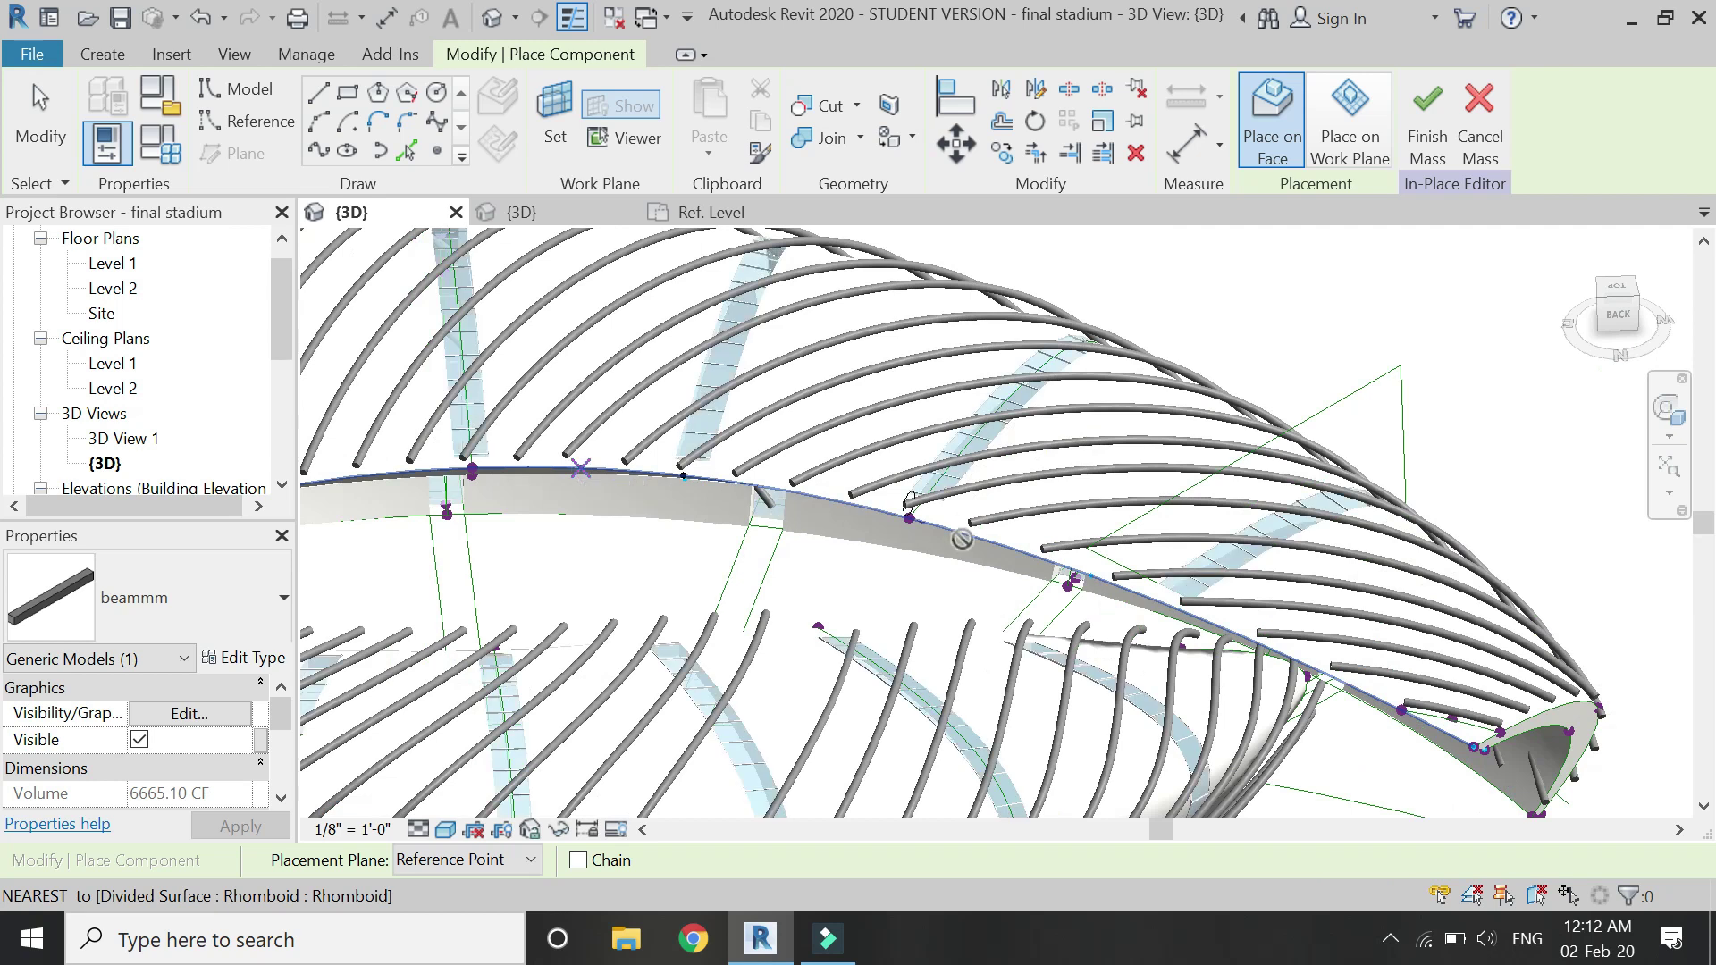
scroll(1090, 581, "up", 2)
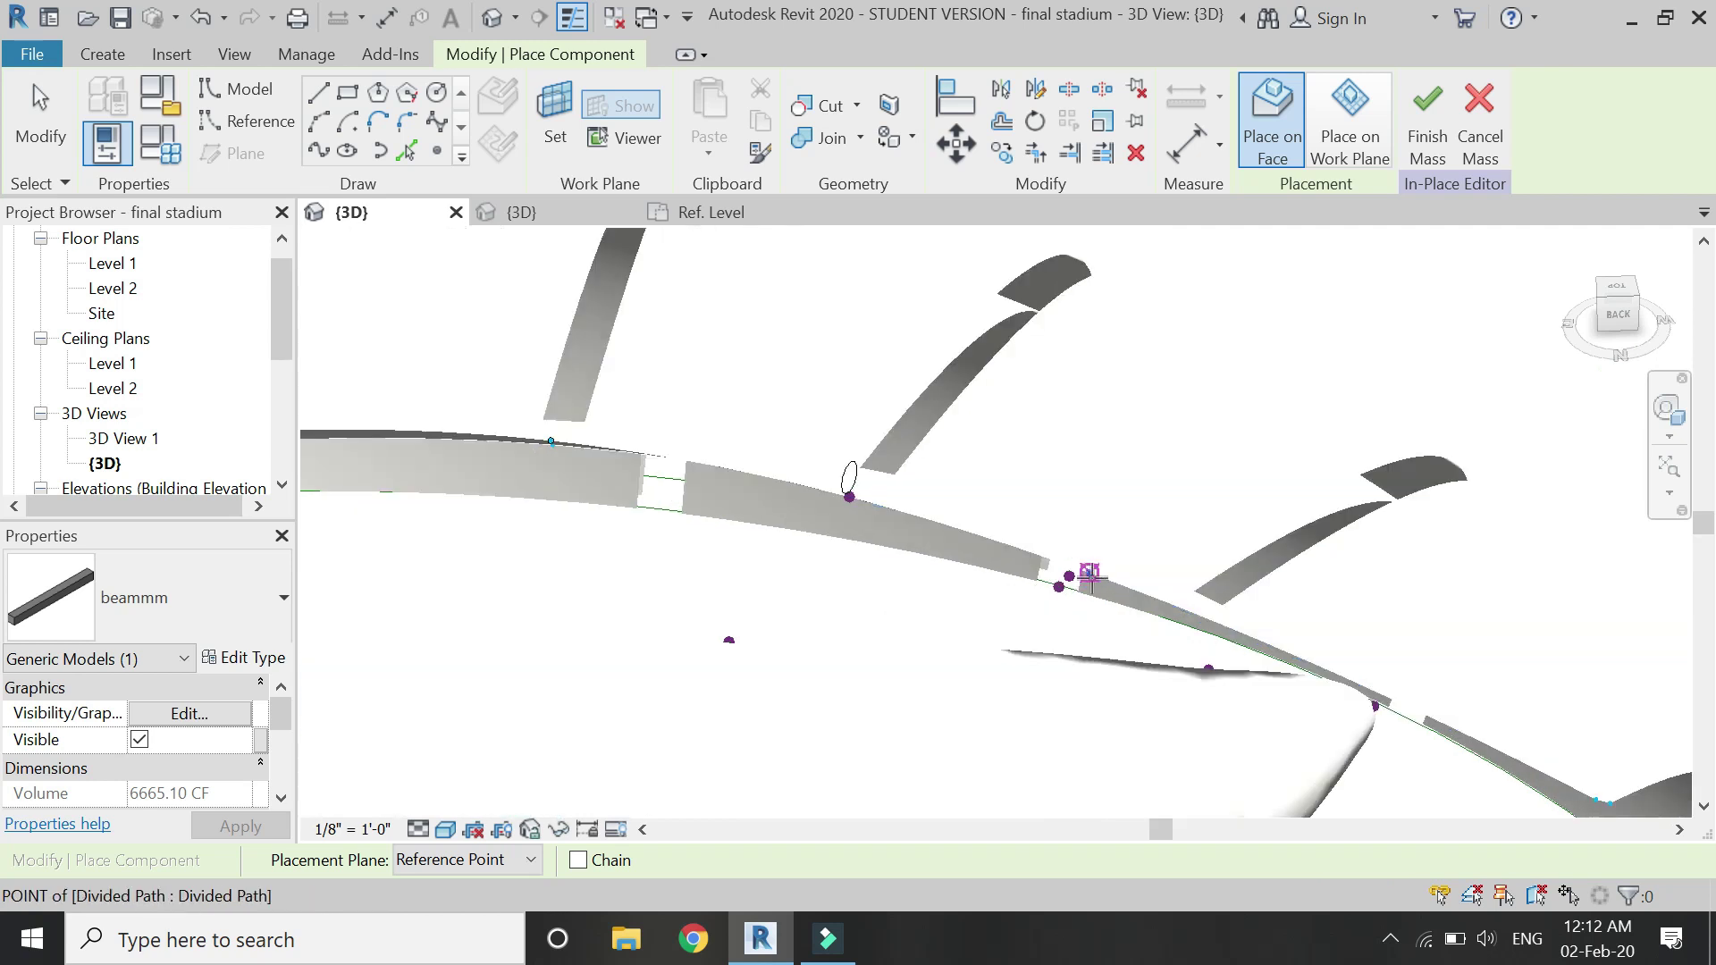
scroll(1090, 577, "up", 3)
left_click(1081, 561)
scroll(1083, 561, "down", 2)
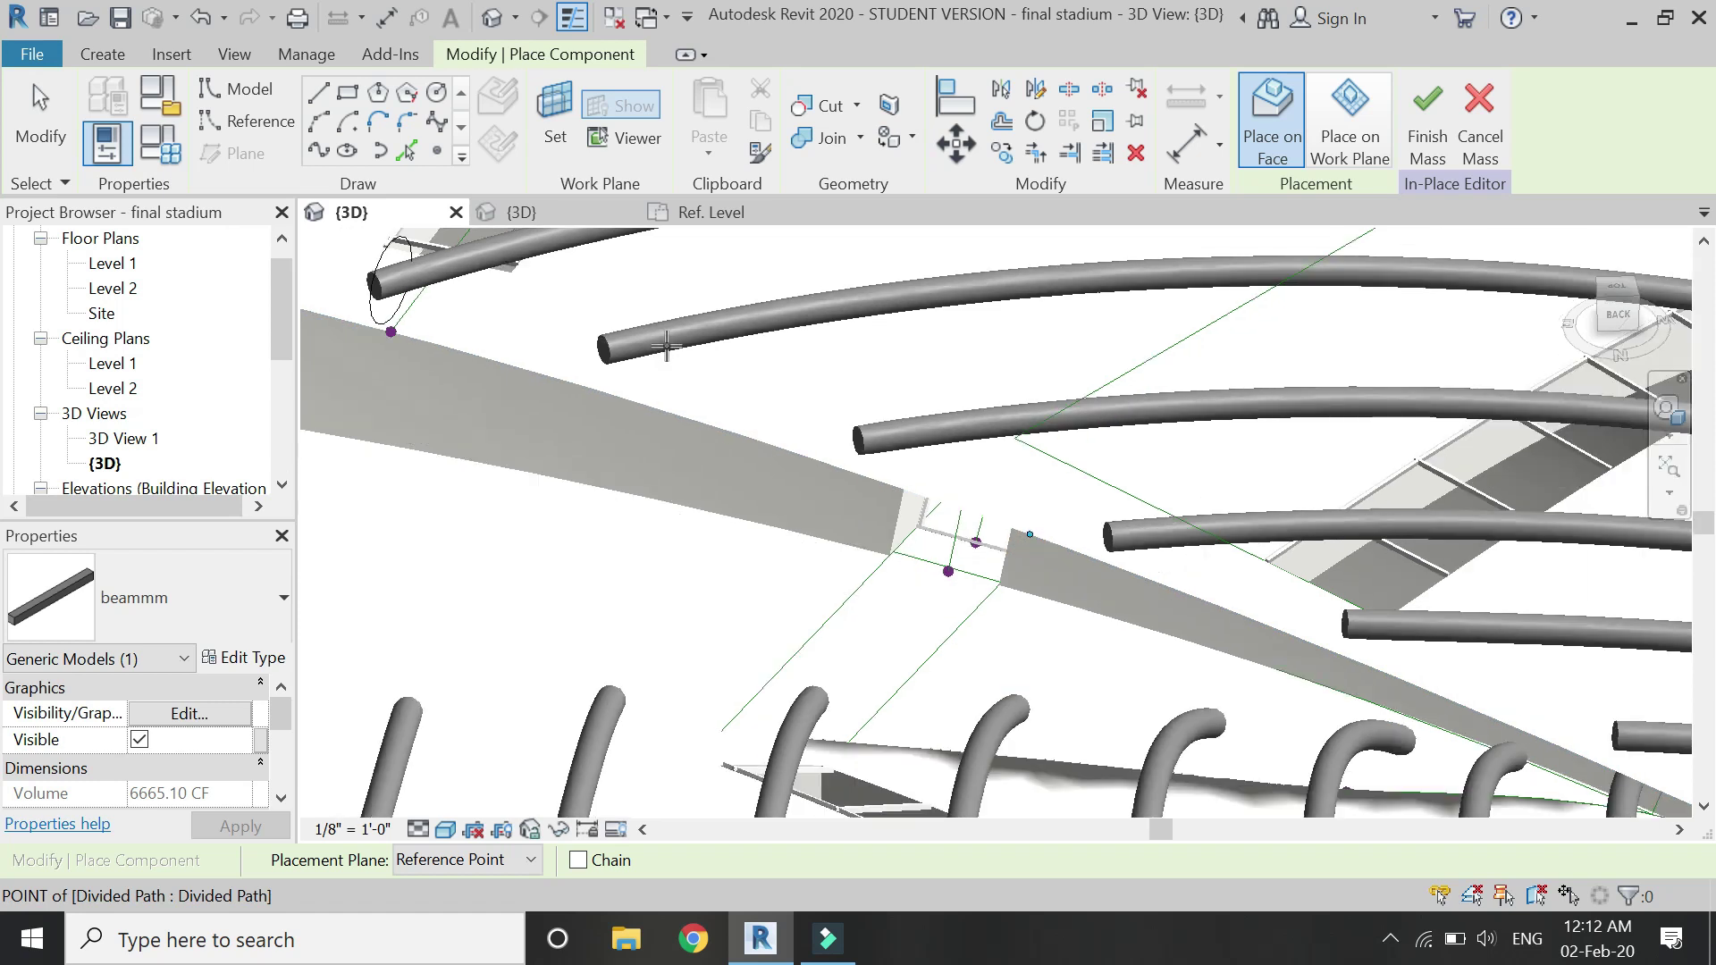
scroll(1081, 549, "down", 4)
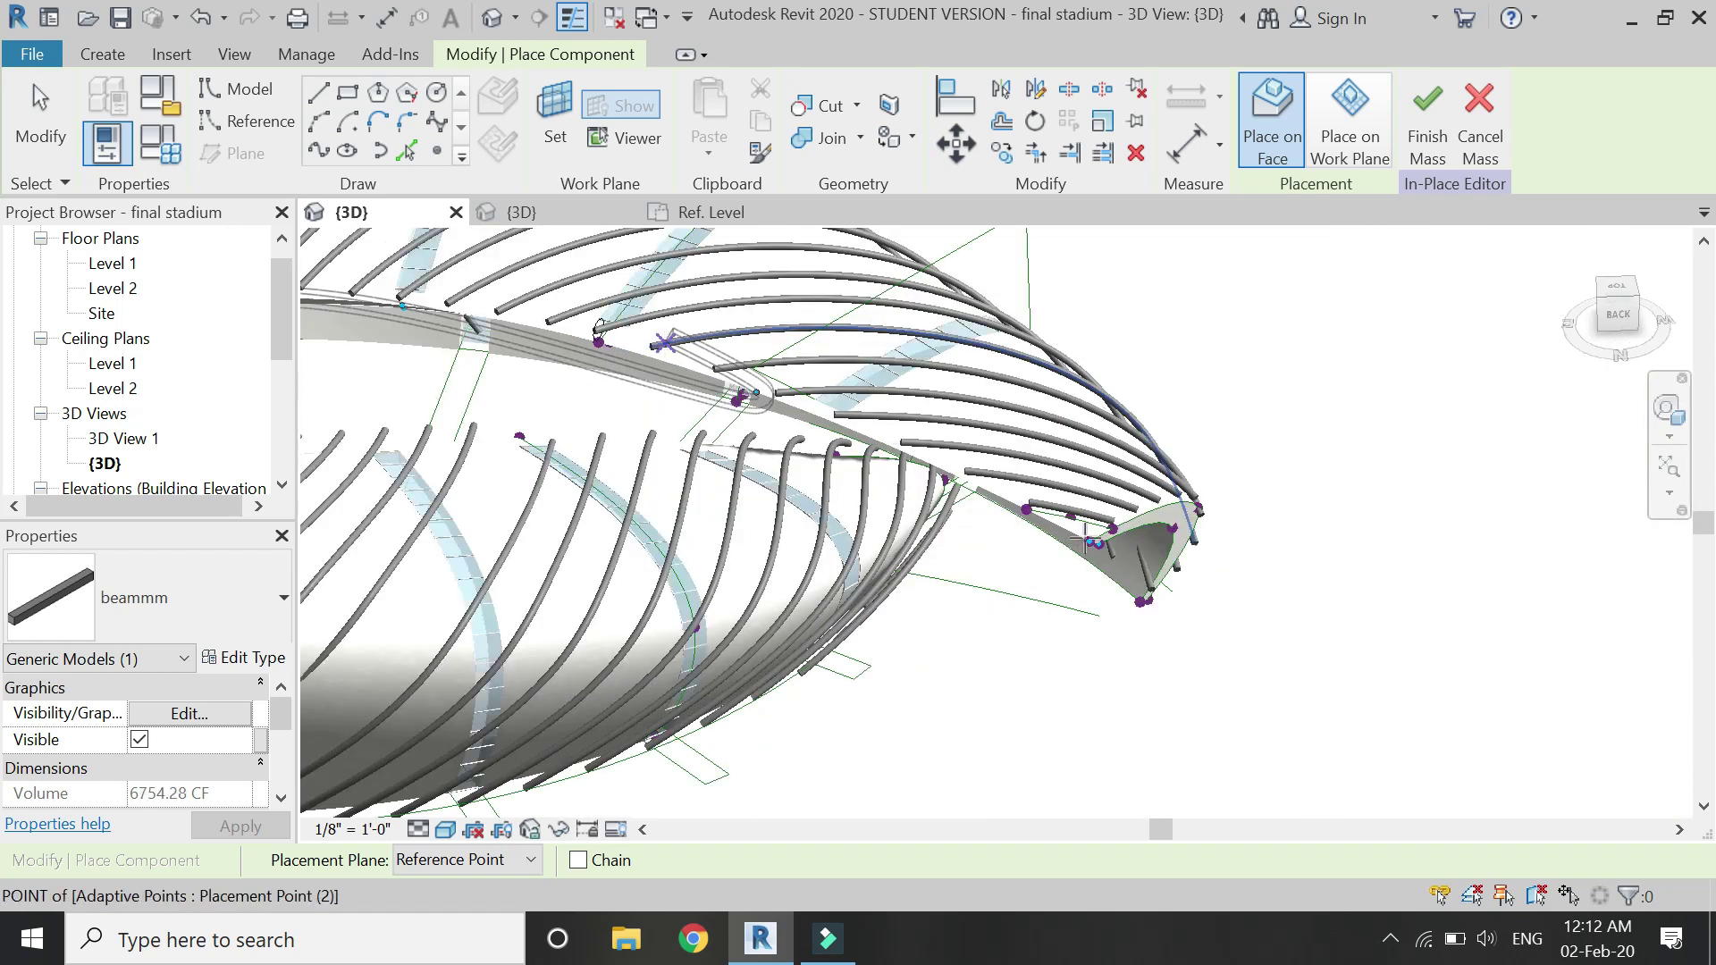
scroll(1083, 544, "up", 2)
scroll(1096, 538, "up", 2)
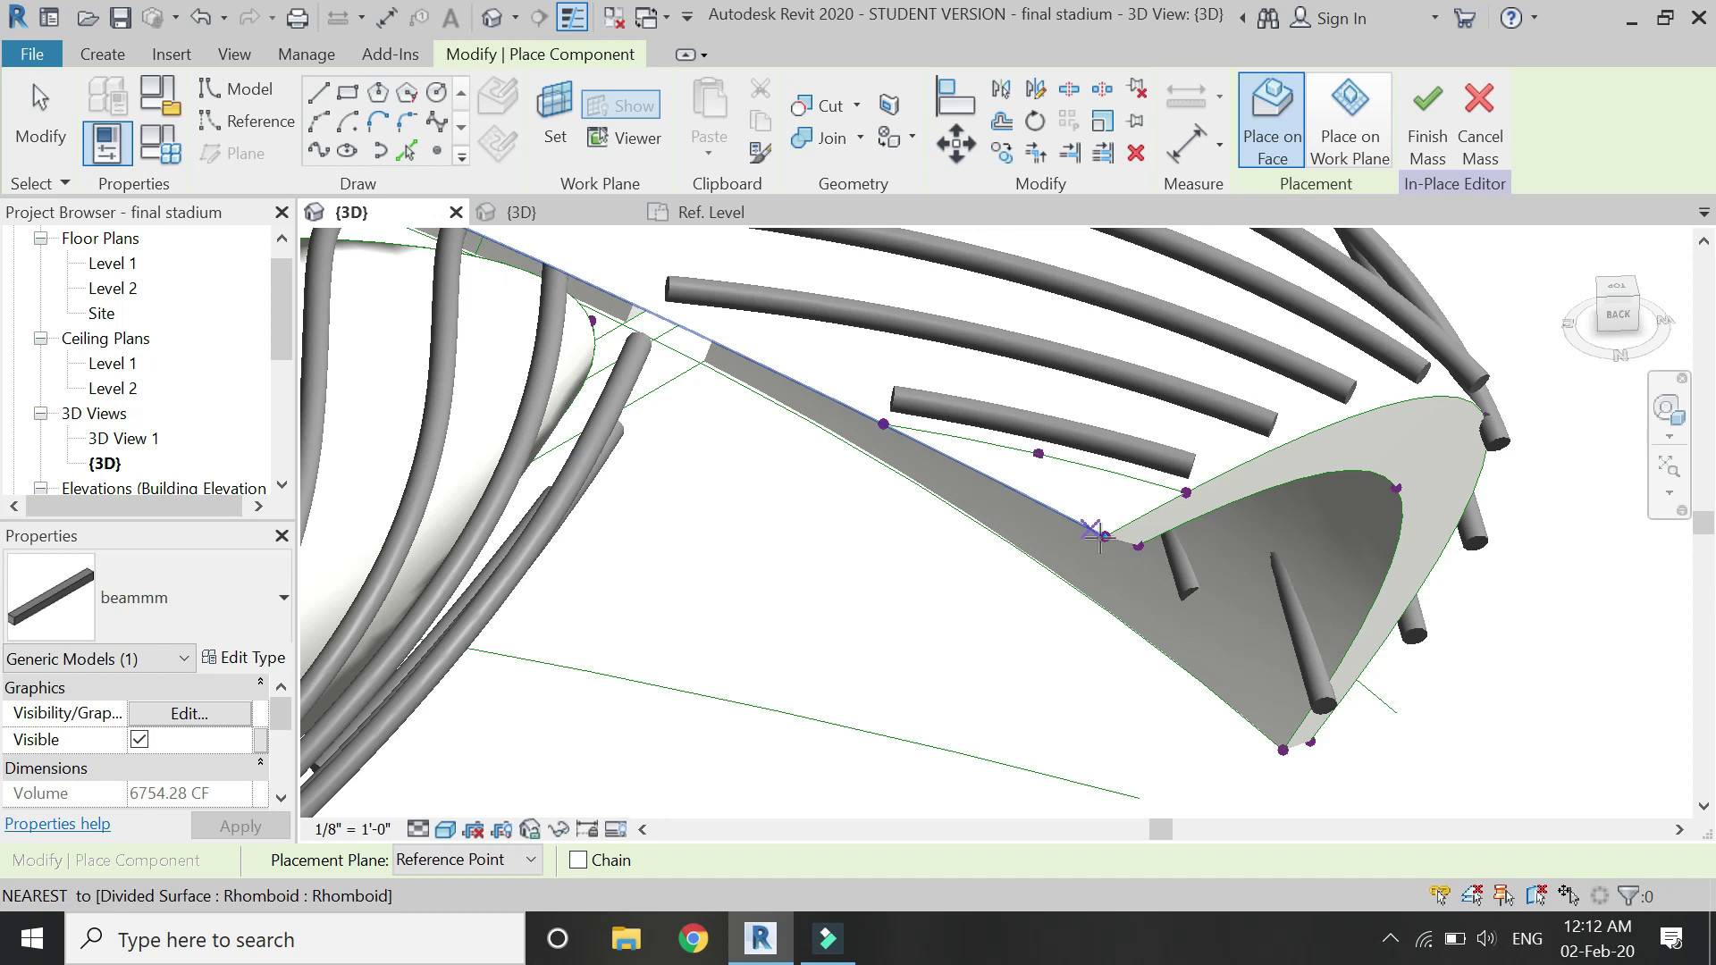
left_click(1104, 537)
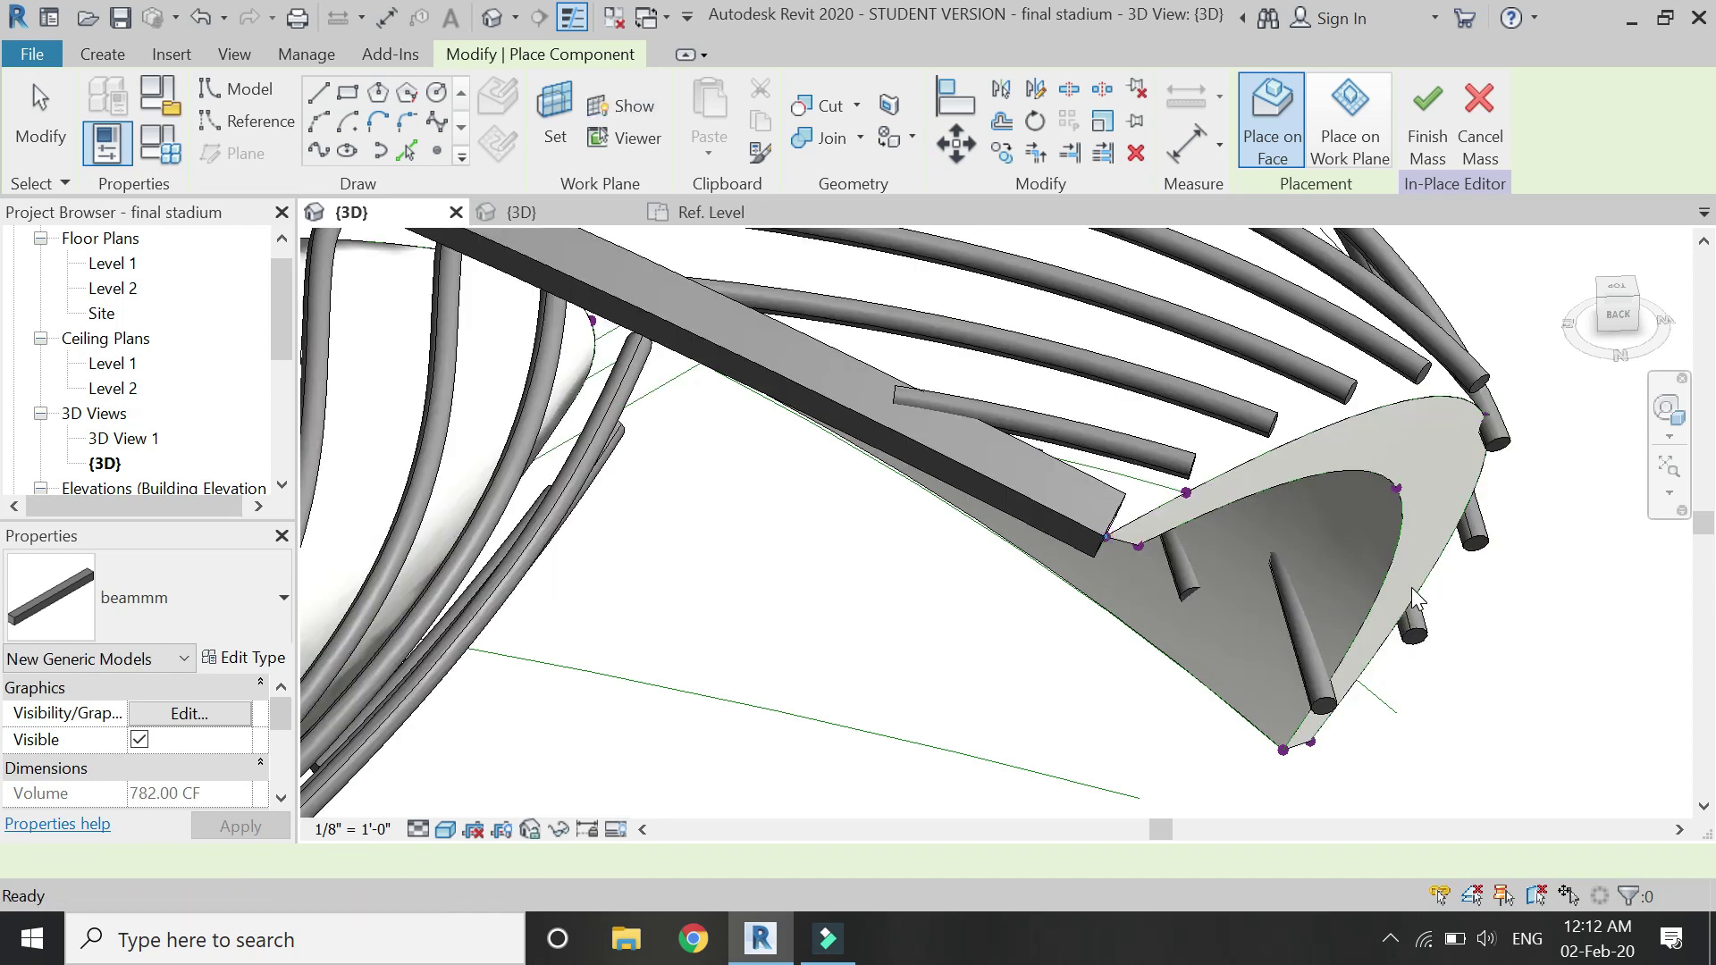
key("Escape")
Finish the in-place mass and open the perspective view 3D View 1.
scroll(1426, 586, "down", 6)
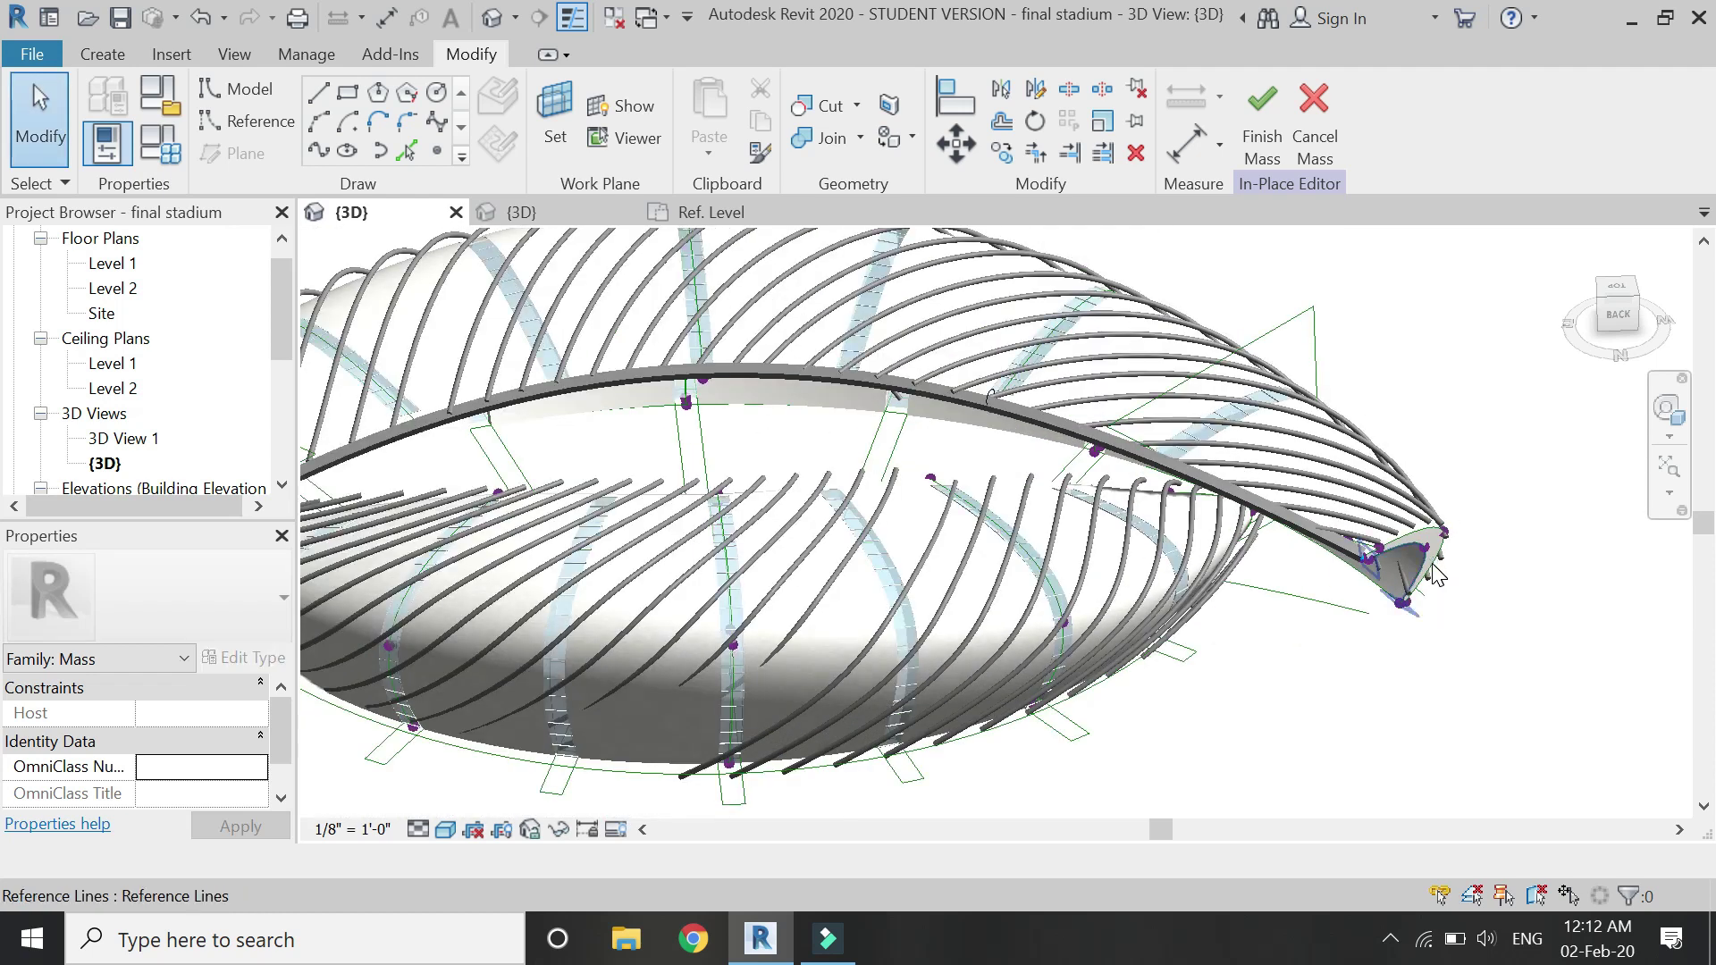
scroll(1435, 575, "down", 3)
scroll(887, 582, "up", 3)
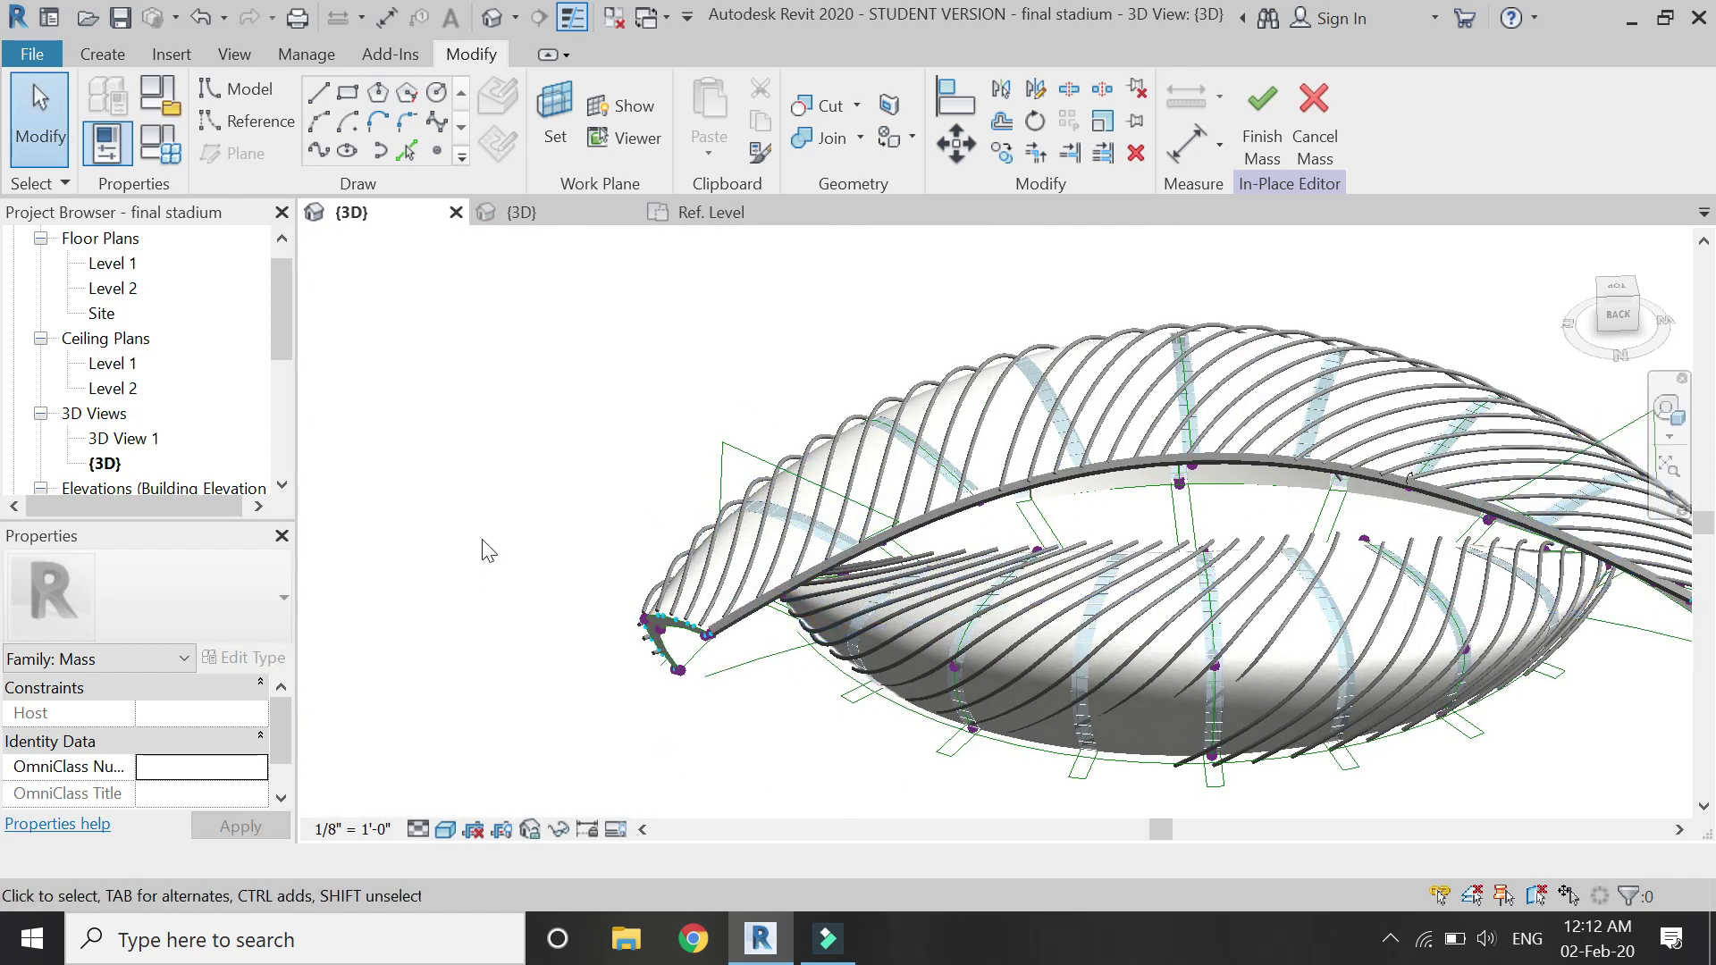
scroll(487, 550, "down", 2)
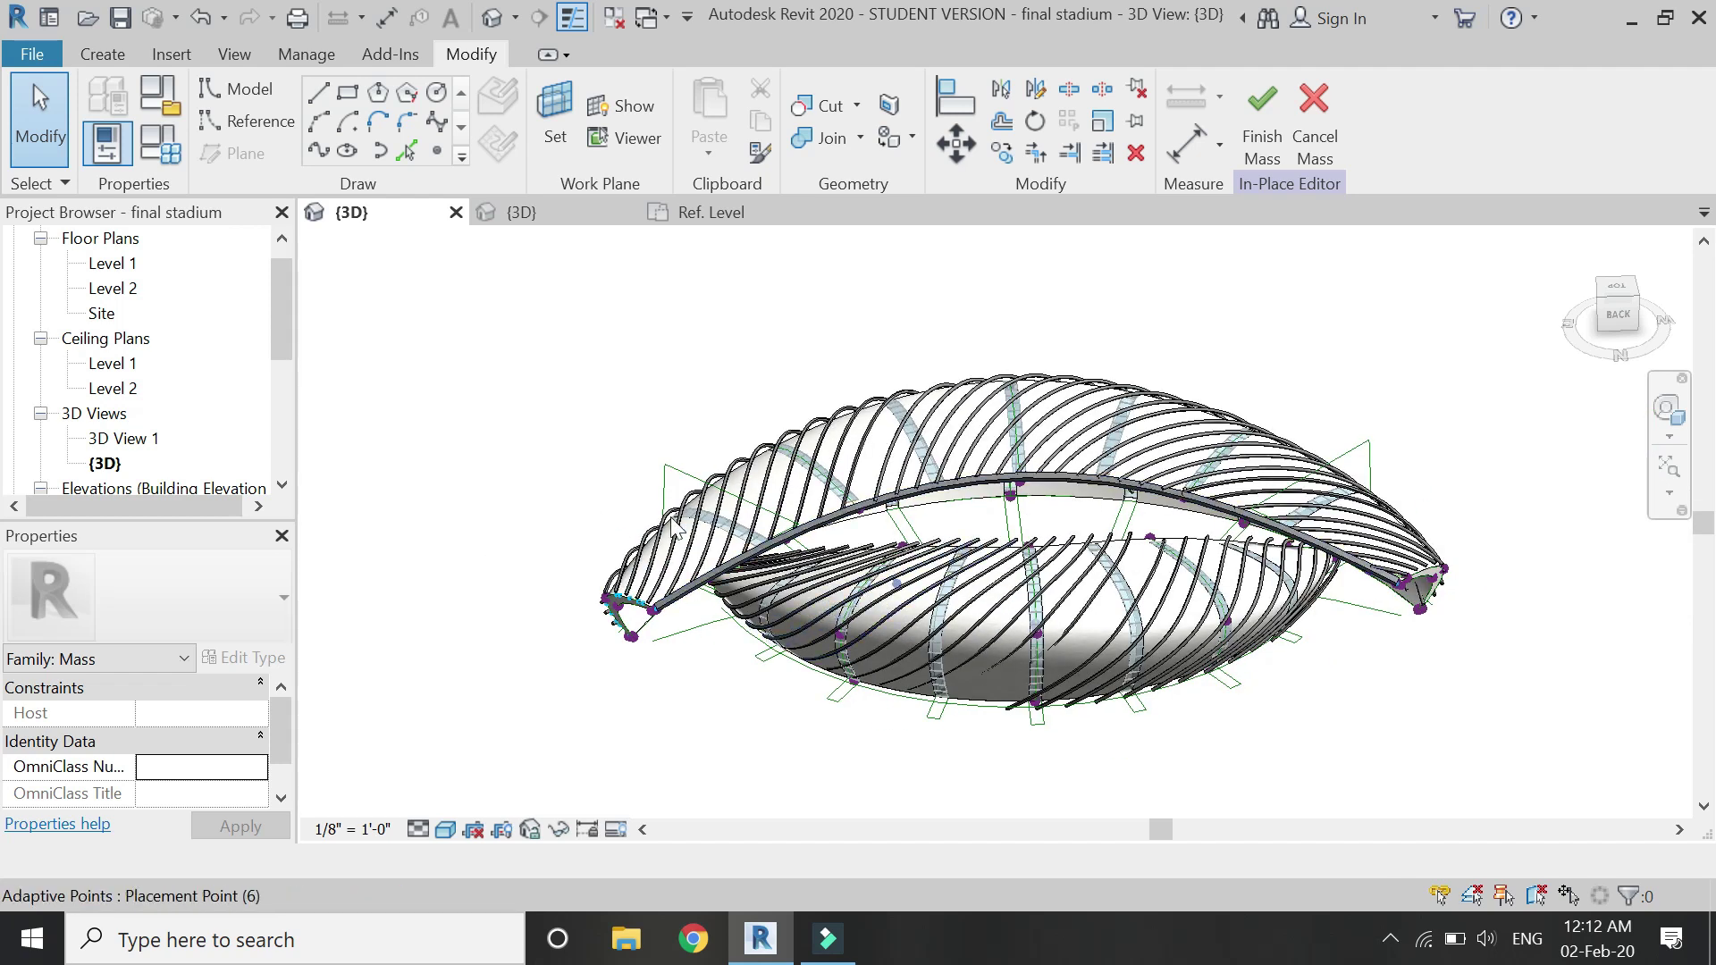
left_click(1251, 113)
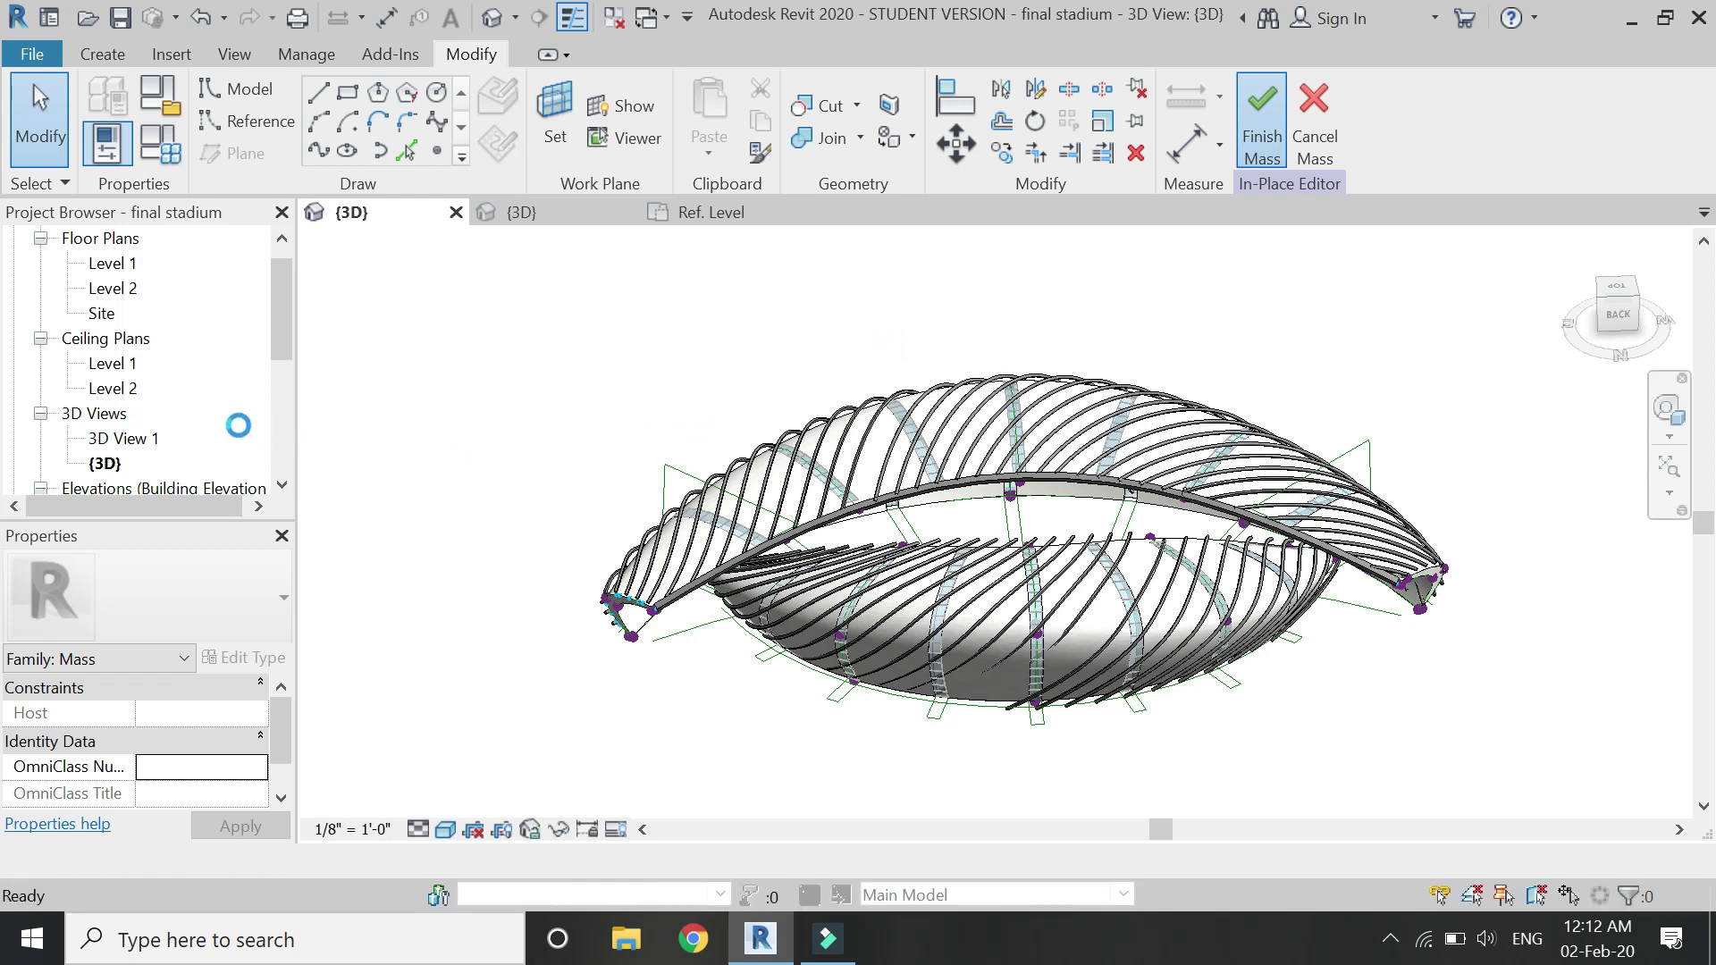
double_click(125, 437)
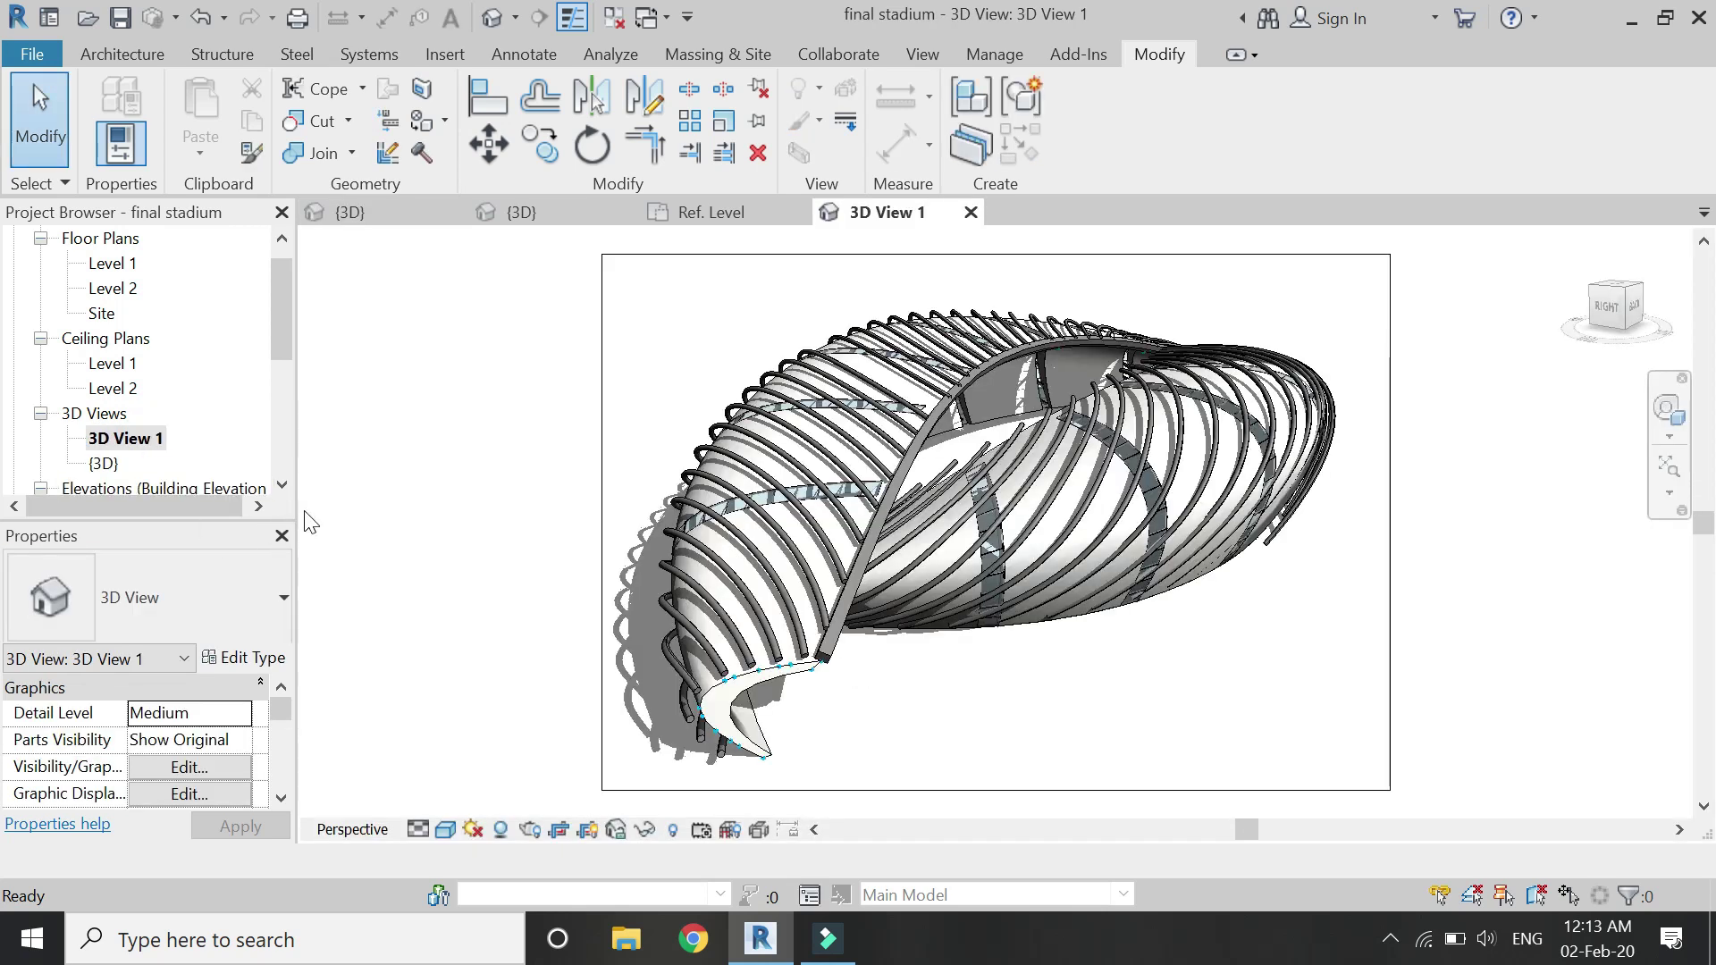
left_click(412, 425)
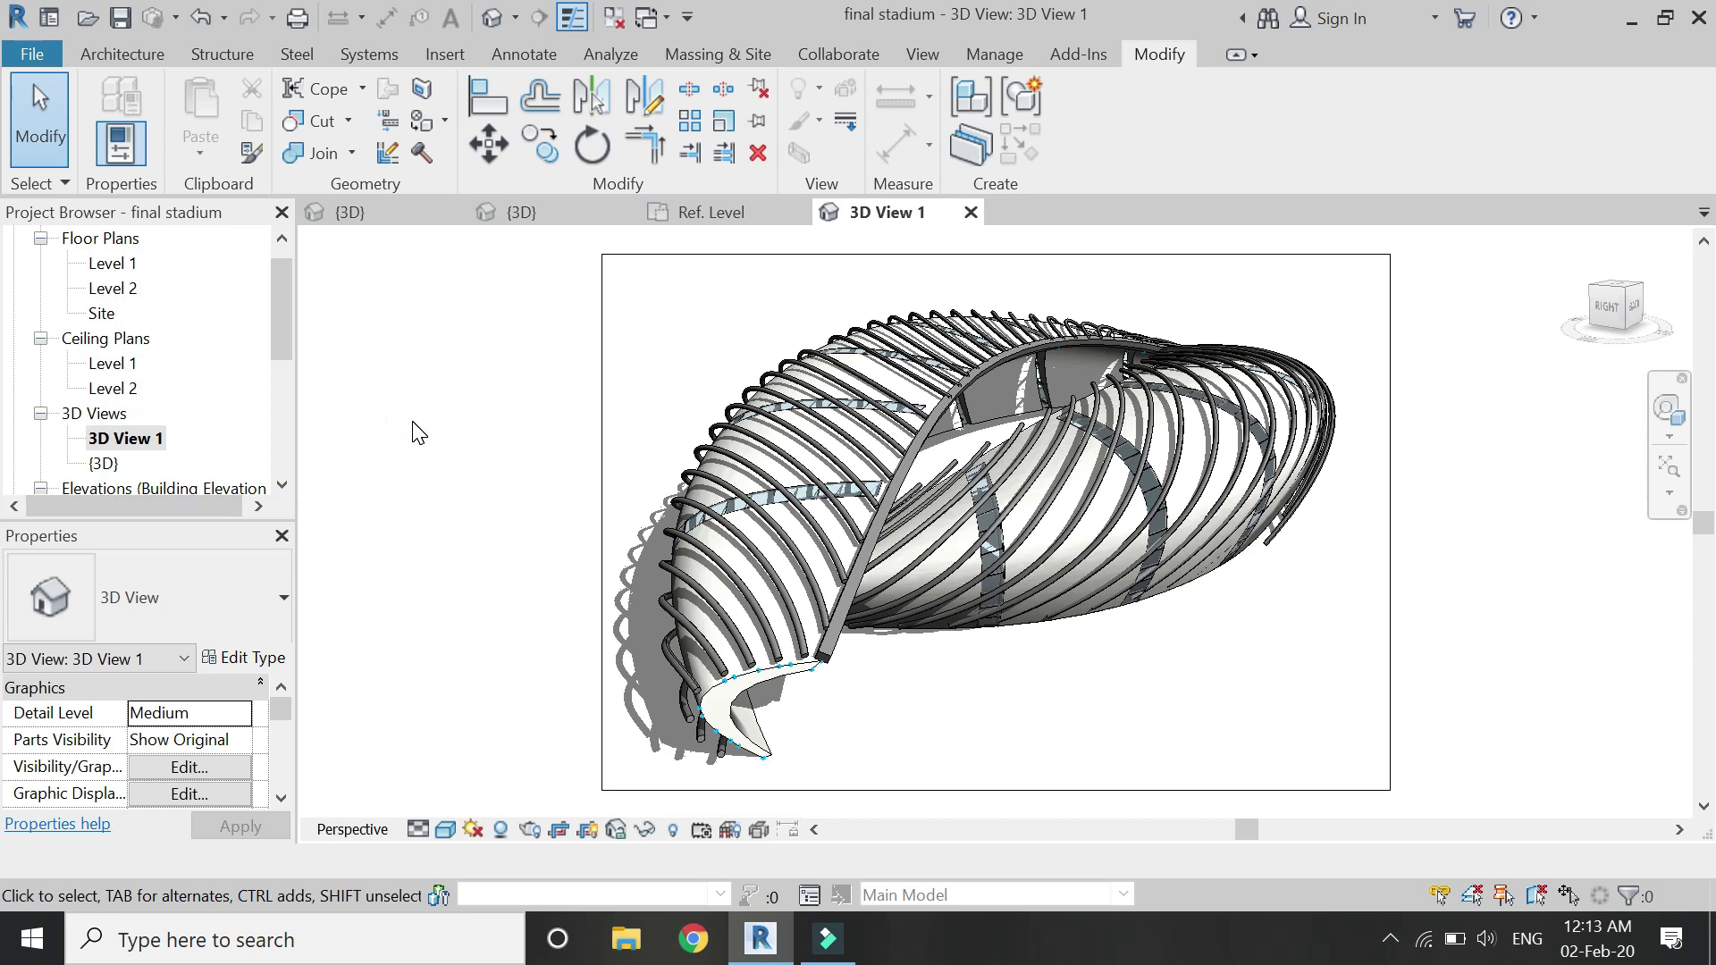